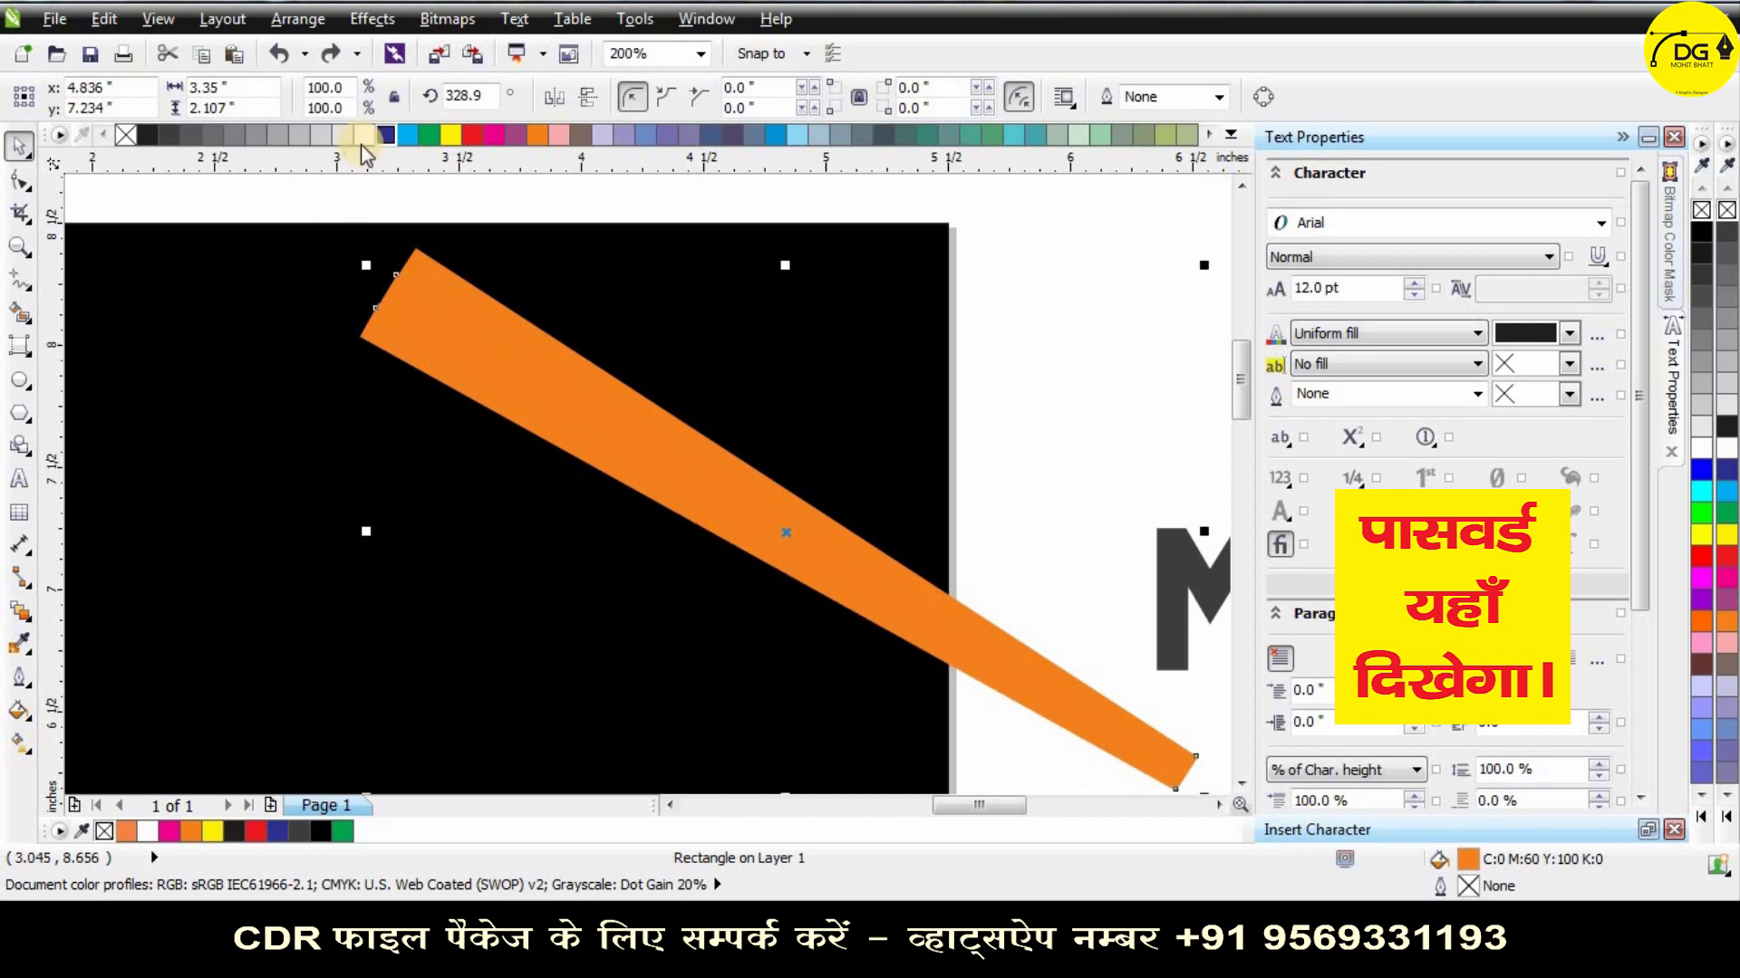
Fill the middle tapered stripe with white and the lower stripe with green.
click(364, 139)
click(1021, 225)
click(439, 371)
click(438, 371)
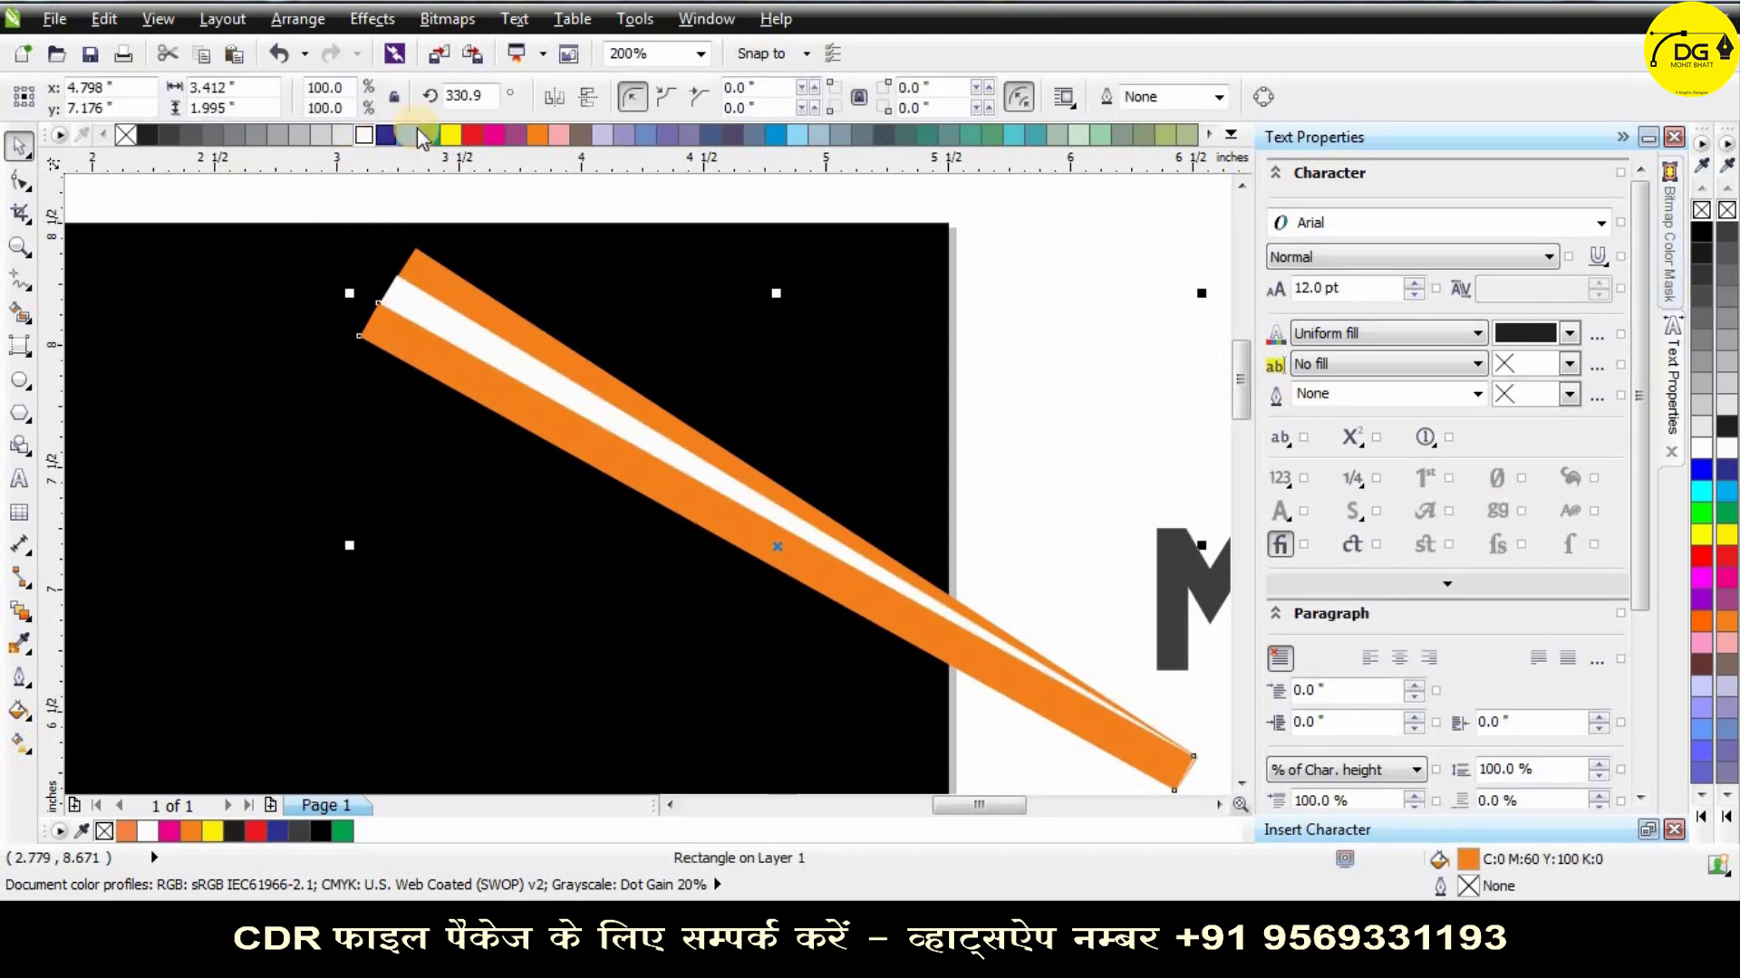
click(438, 133)
scroll(906, 290, down, 2)
click(932, 287)
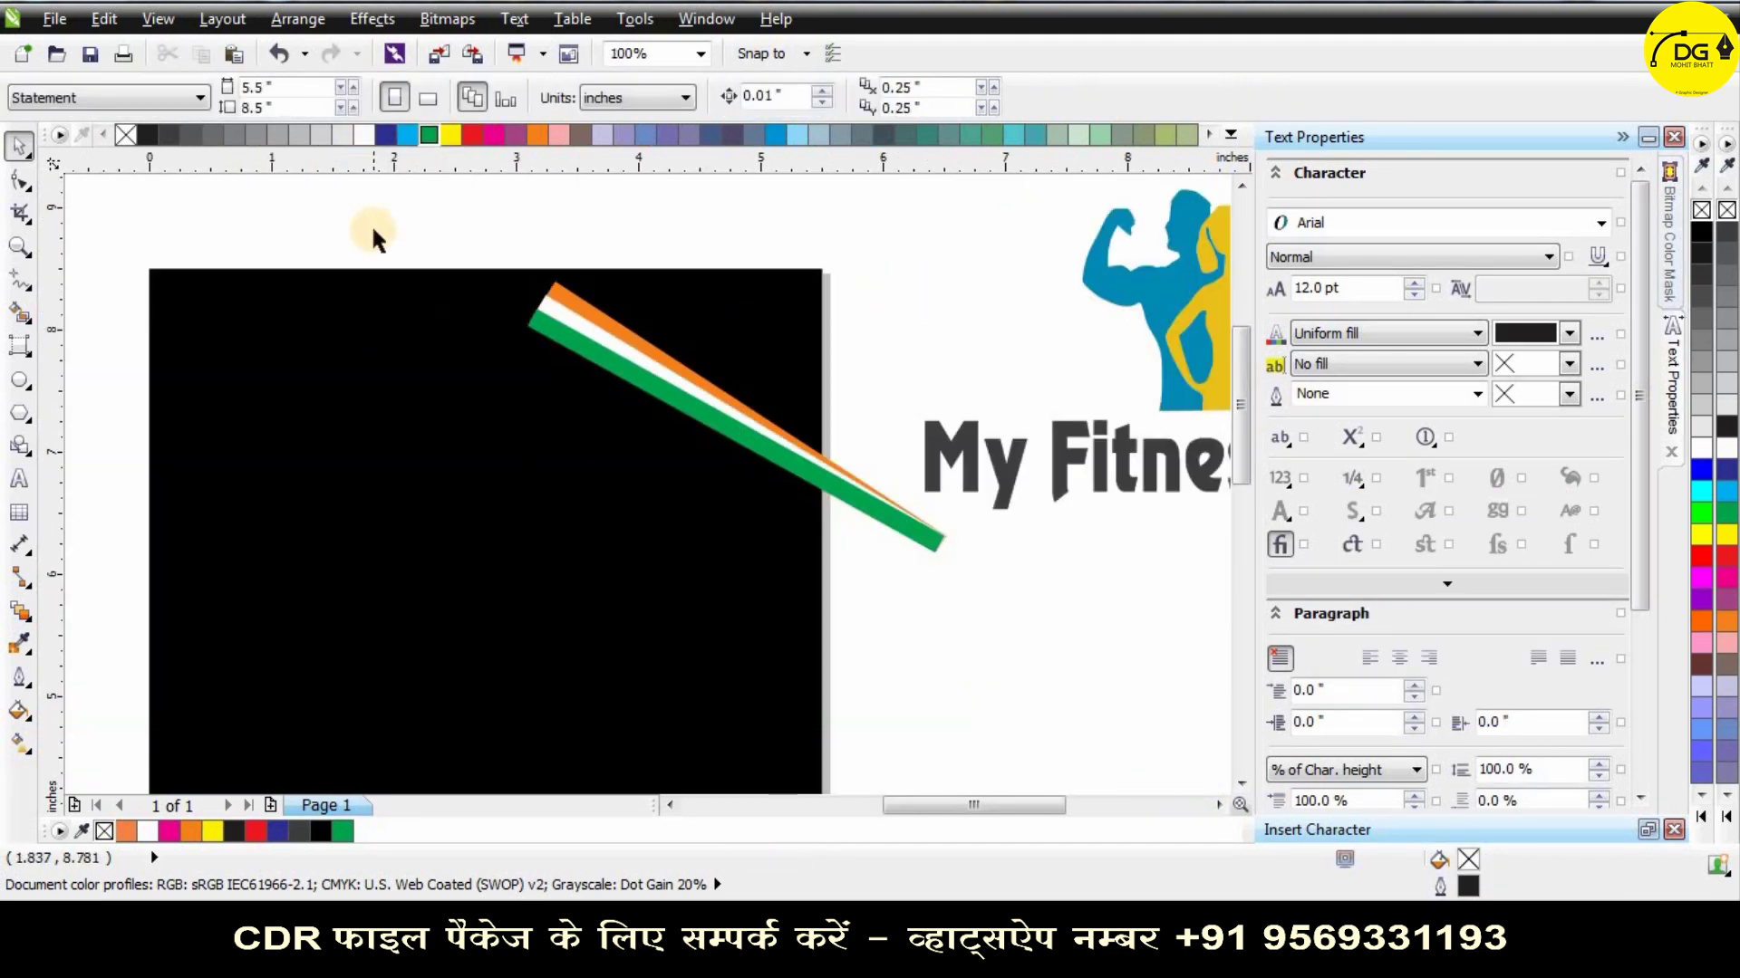
Group the three tricolour stripes and shift the group up and to the left over the black page's upper edge.
drag(391, 229, 942, 580)
key(ctrl+g)
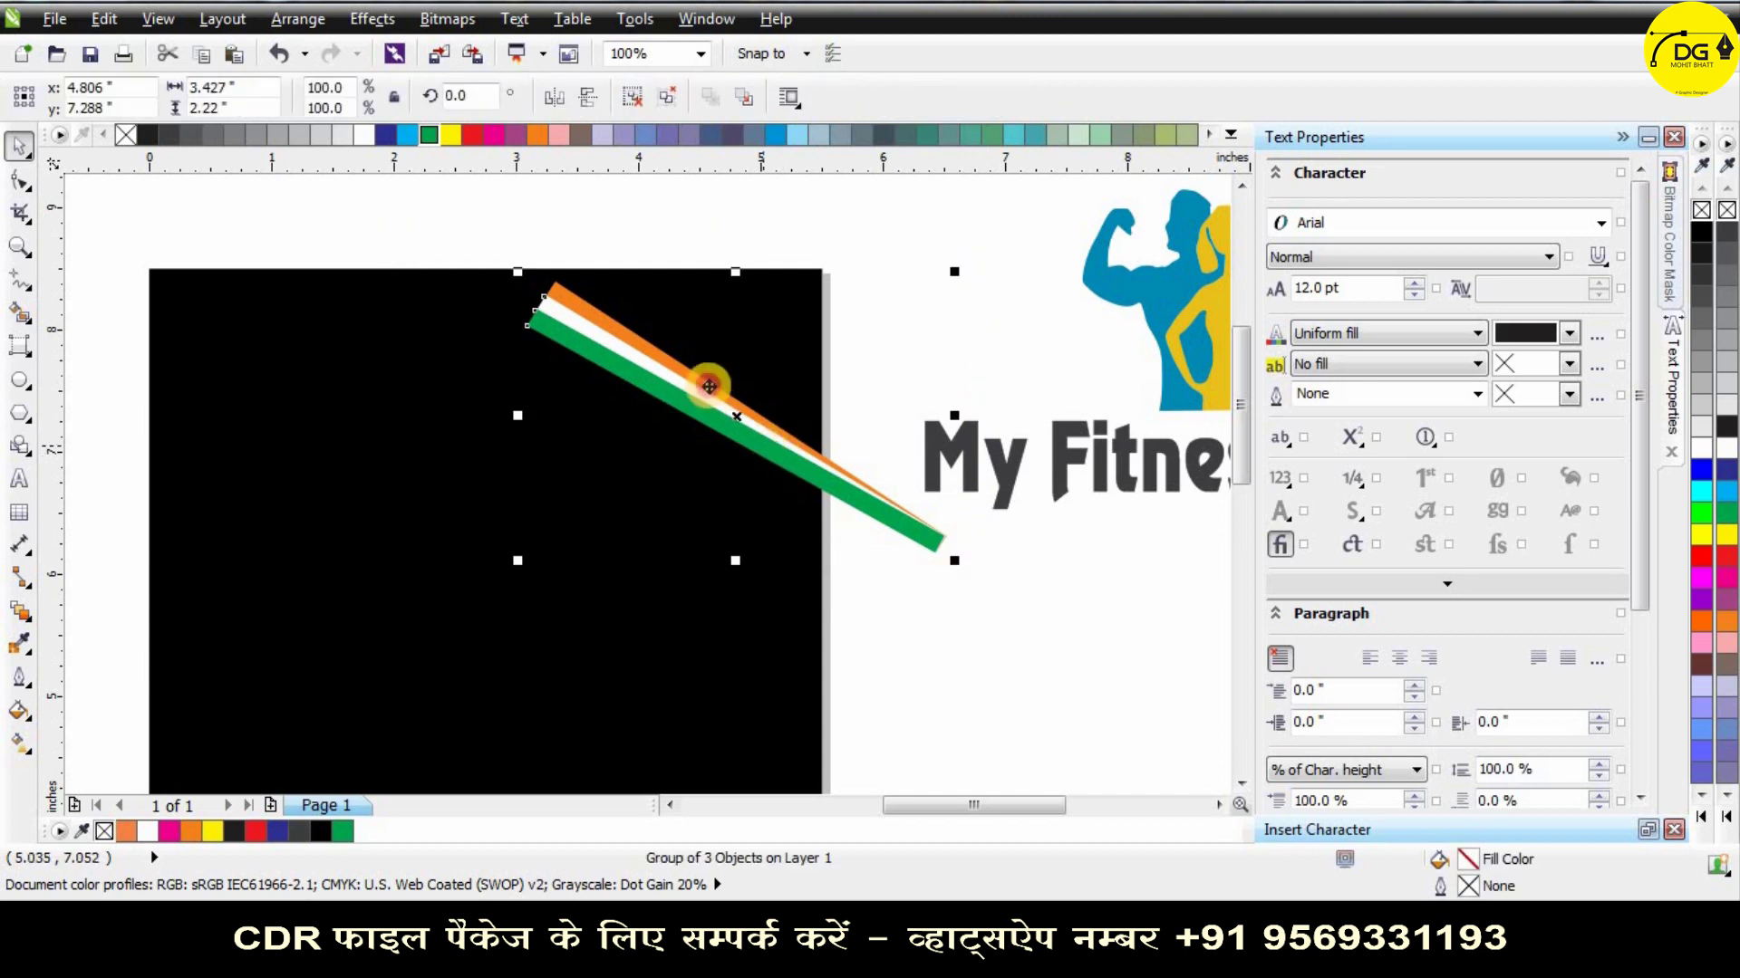
drag(708, 386, 663, 350)
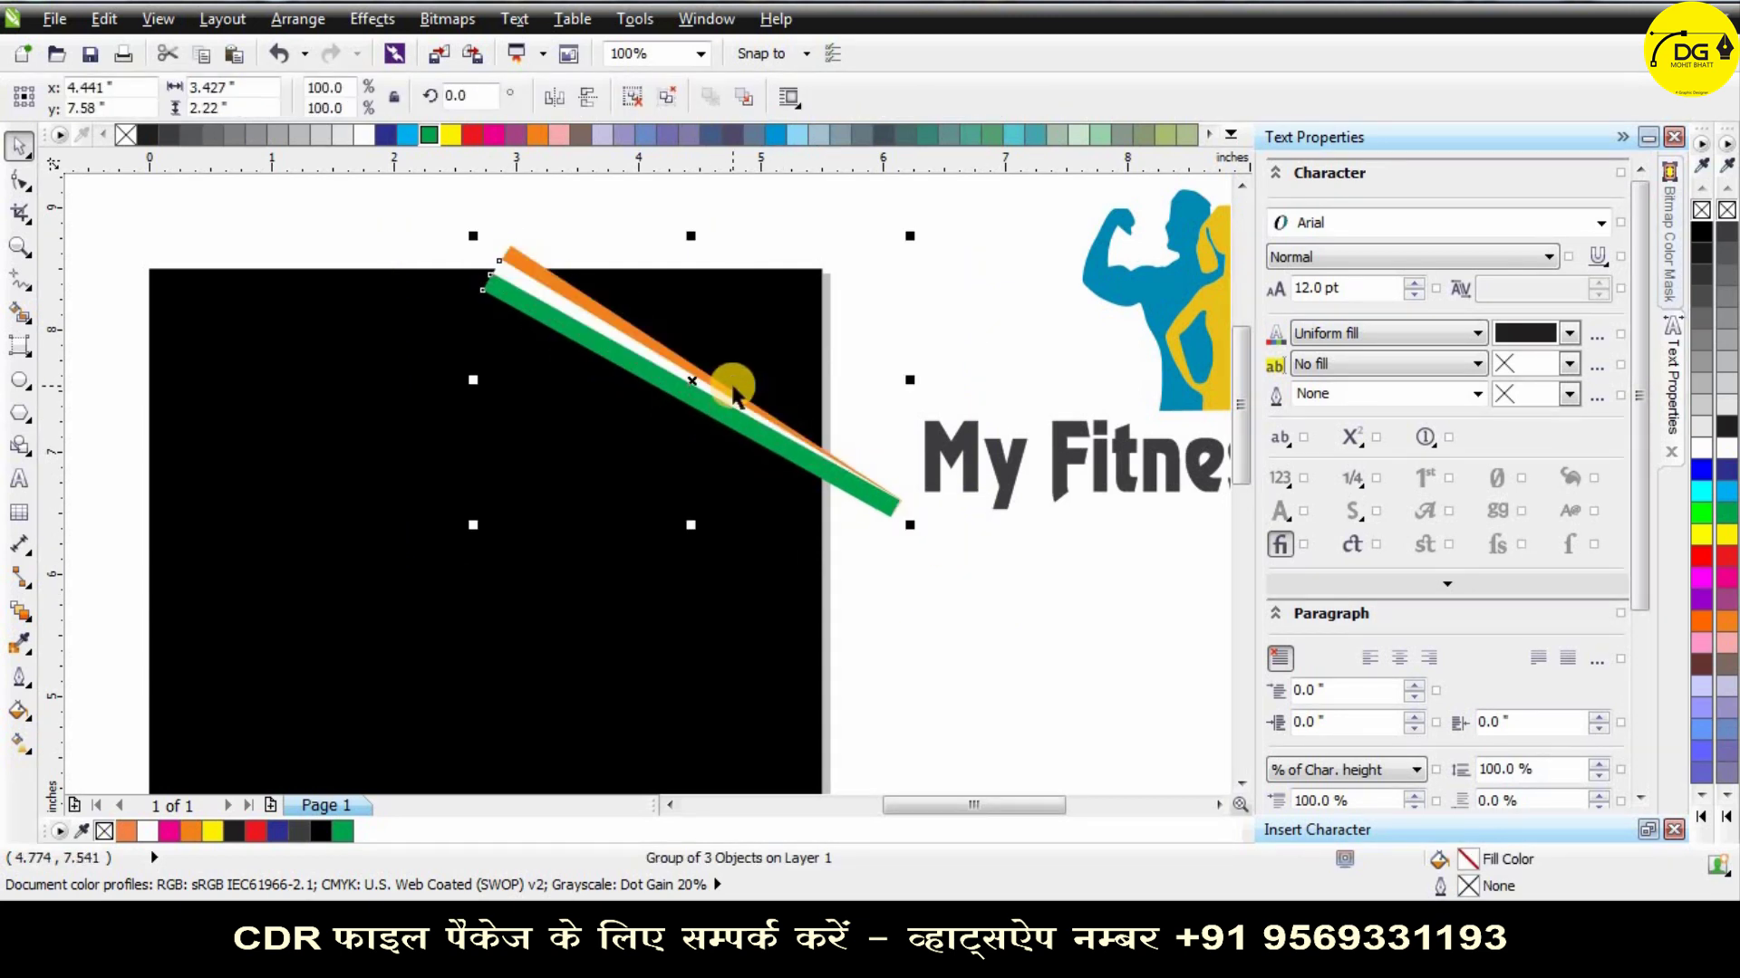
Resize the stripe group to about 3.35 × 1.83 in and reposition it across the page's upper-right corner.
drag(915, 531, 875, 497)
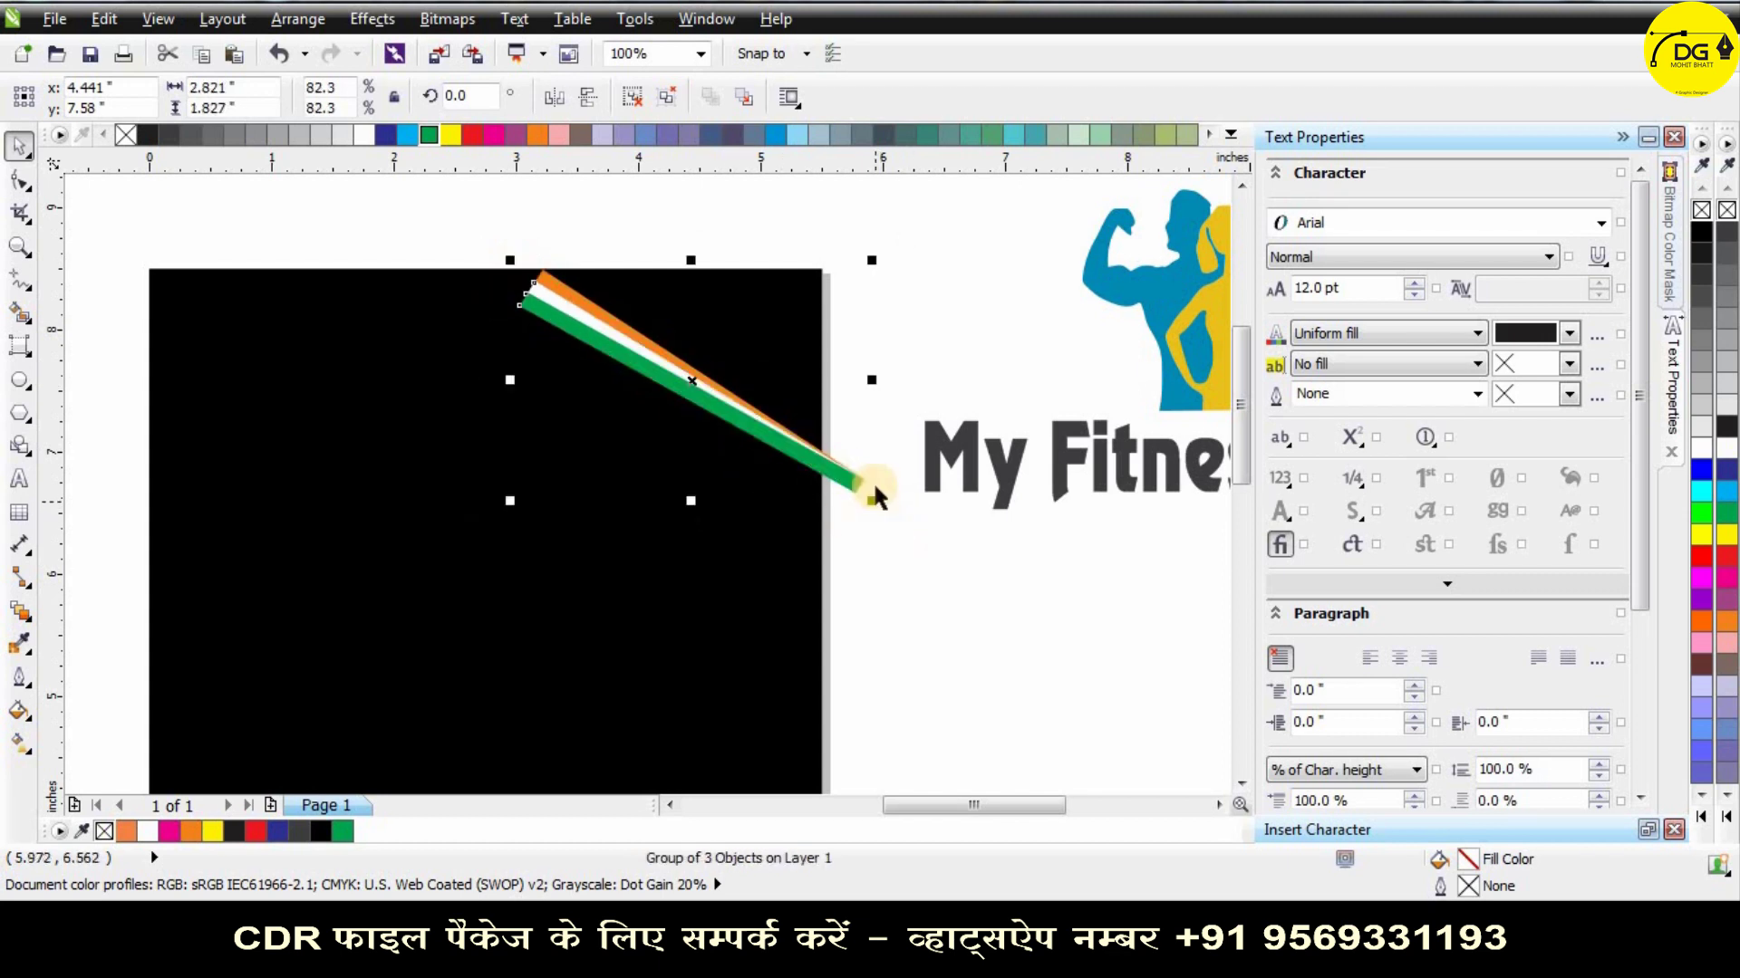
drag(873, 384, 906, 390)
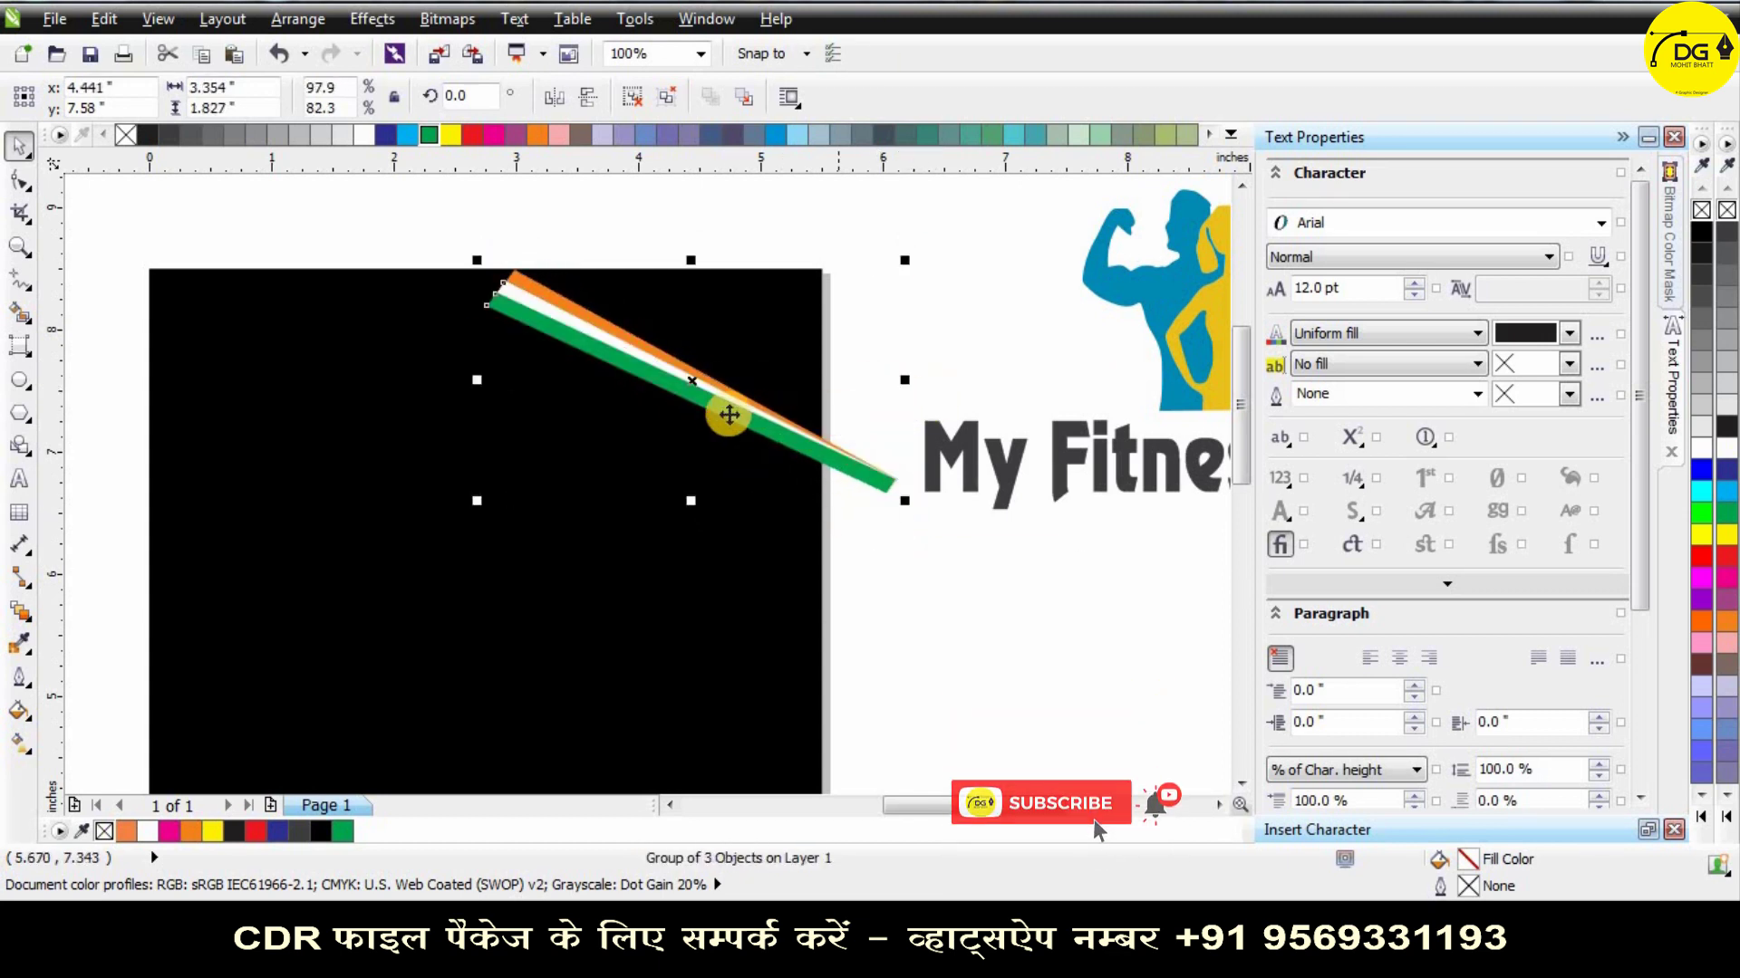
drag(718, 404, 752, 381)
scroll(829, 378, down, 1)
scroll(831, 378, up, 1)
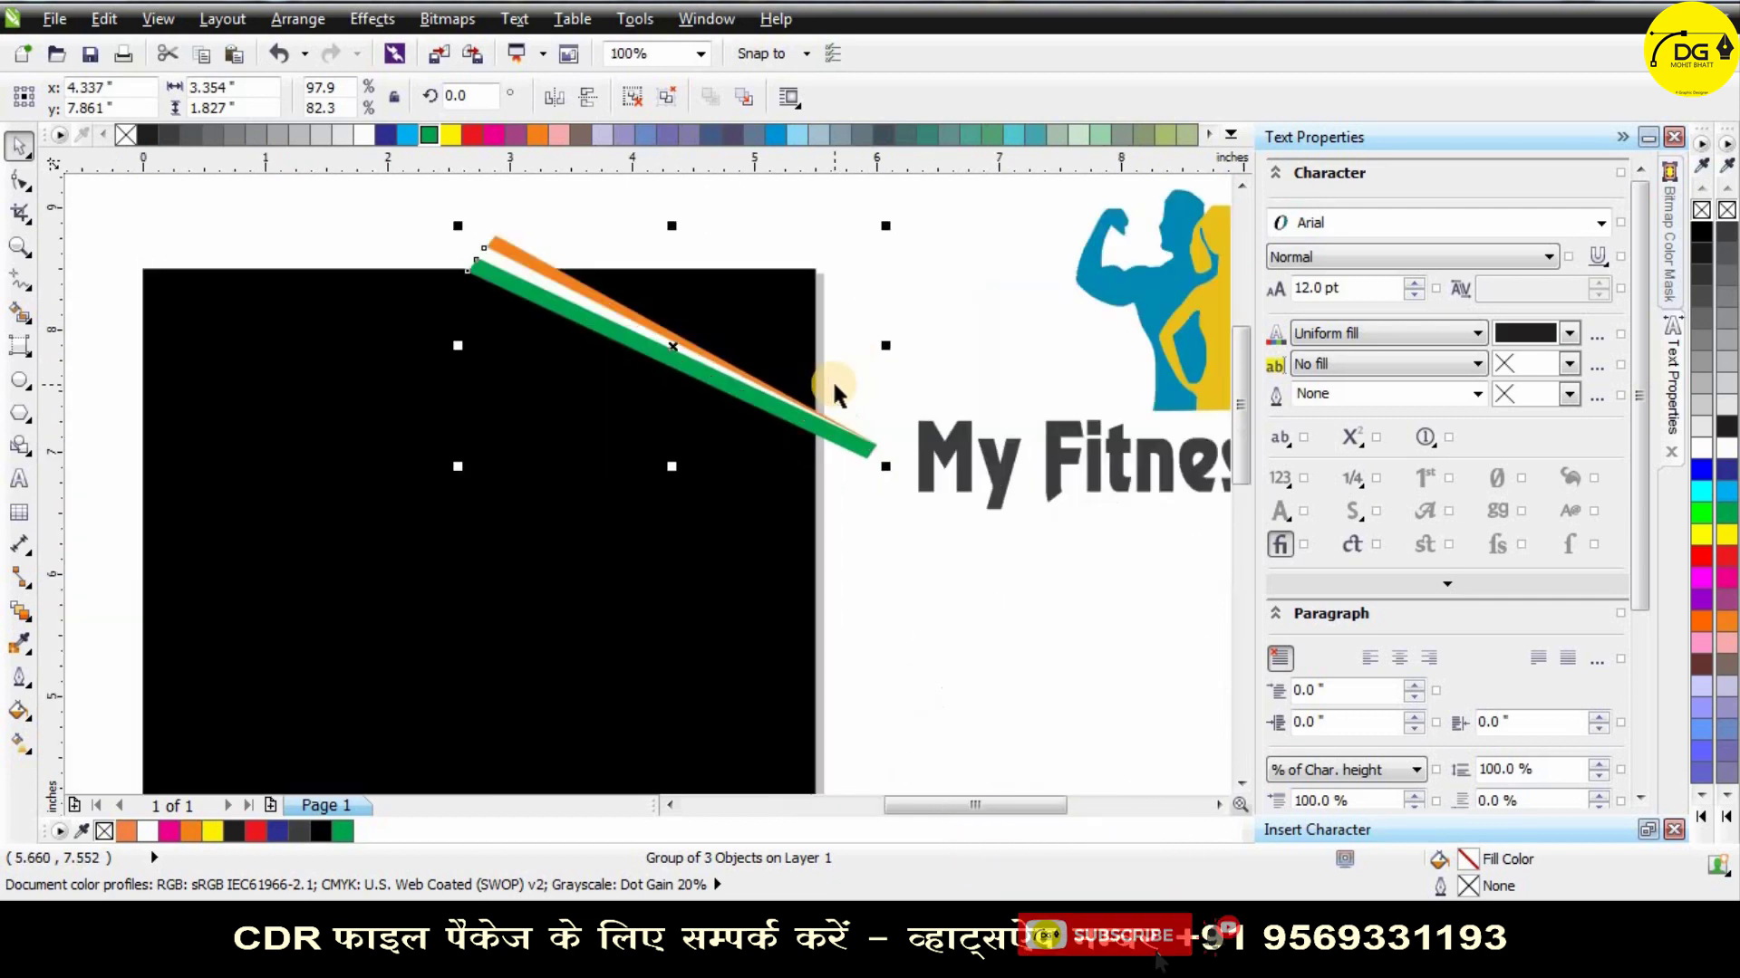
Ungroup the stripes and bring the white stripe to the front of the orange and green ones.
click(896, 334)
click(606, 333)
click(539, 263)
scroll(538, 263, up, 1)
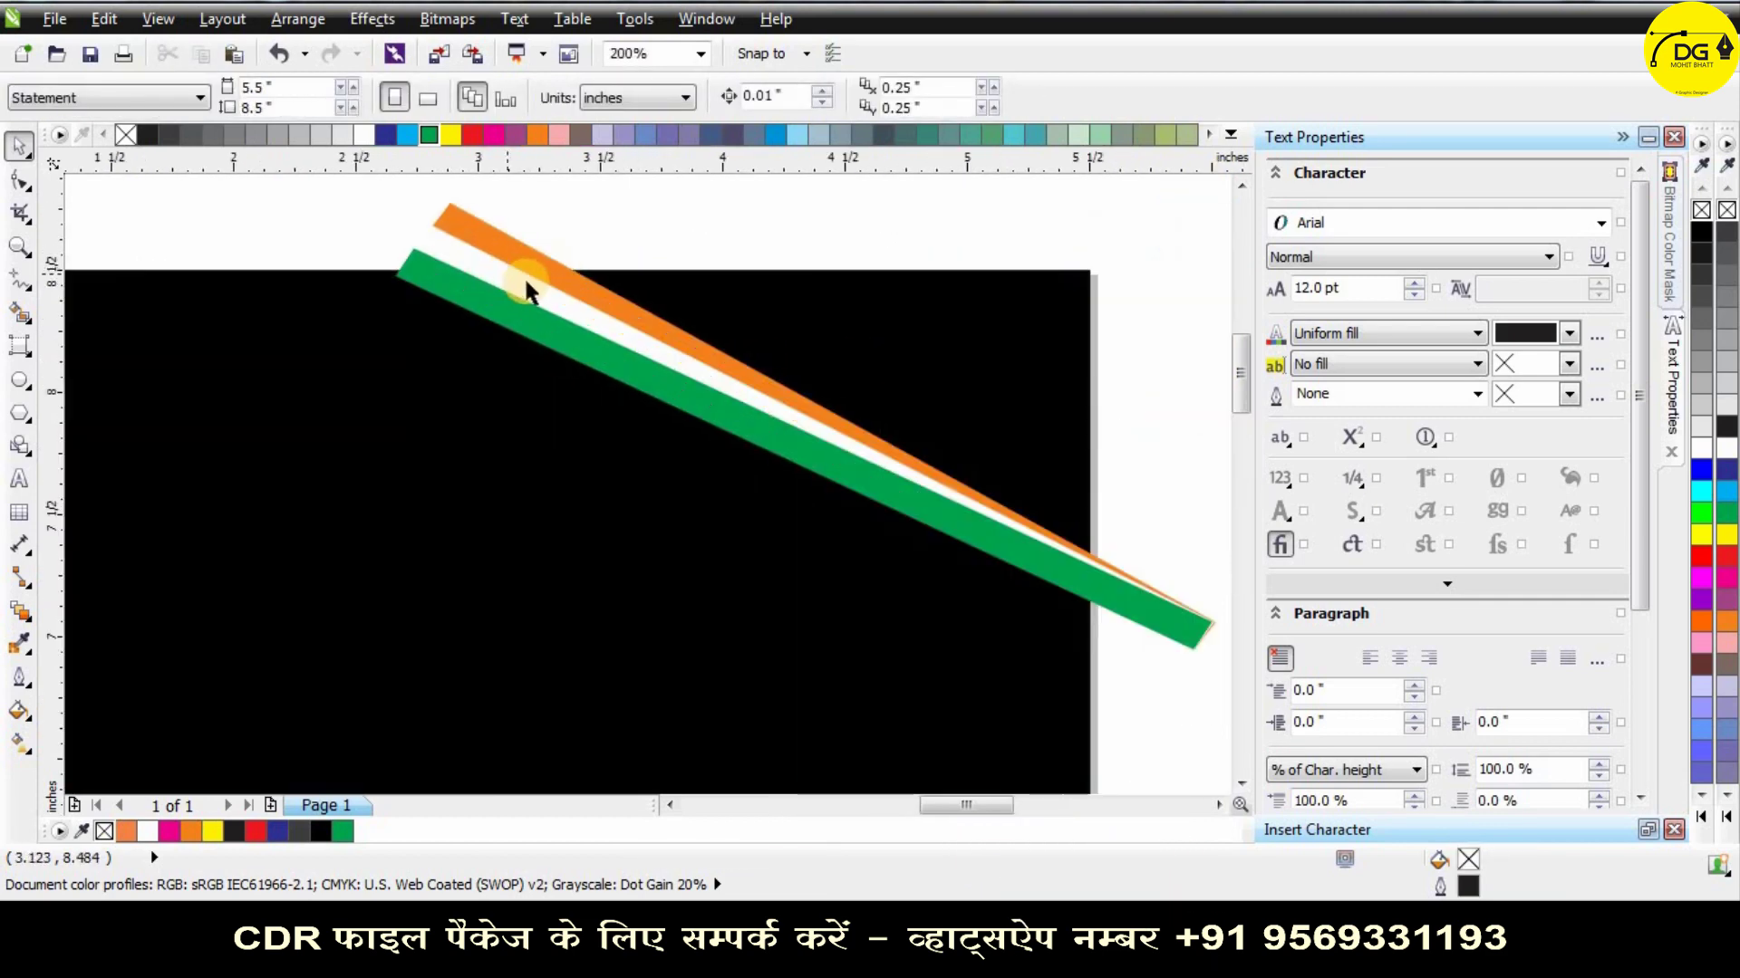
drag(461, 207, 356, 201)
key(ctrl+z)
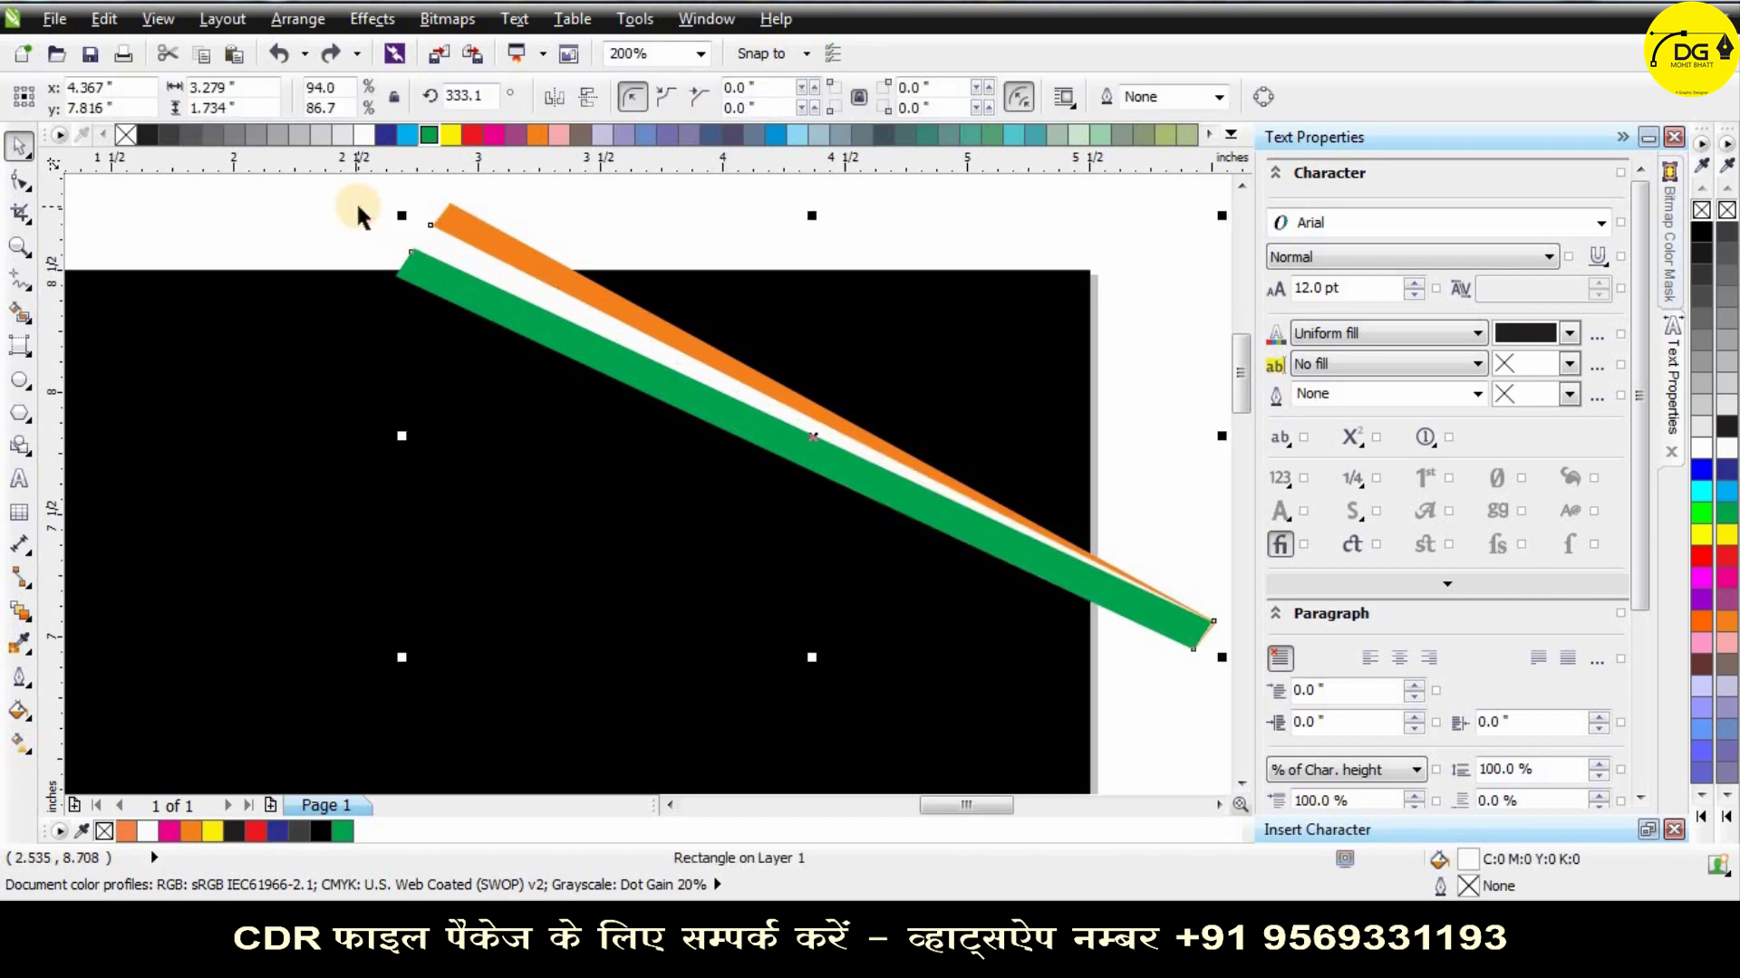
key(shift+Page_Up)
scroll(678, 455, down, 1)
click(791, 348)
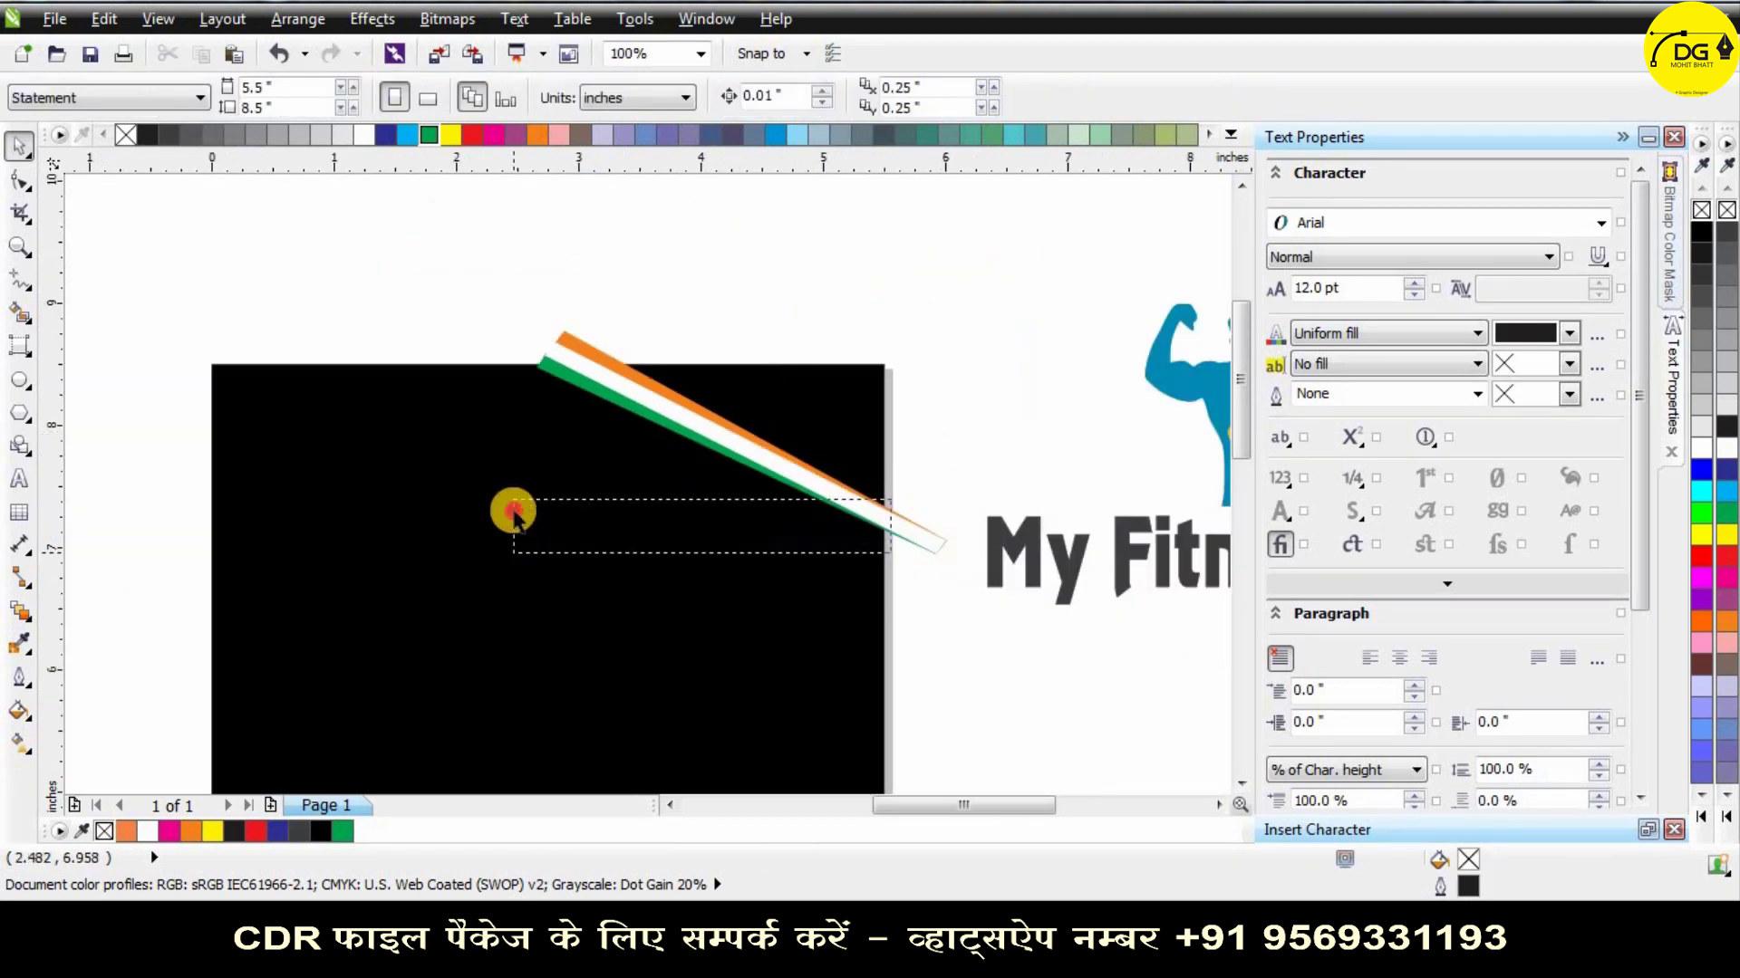
Regroup the three stripes and nudge the group slightly up and to the left.
drag(421, 279, 916, 560)
key(ctrl+g)
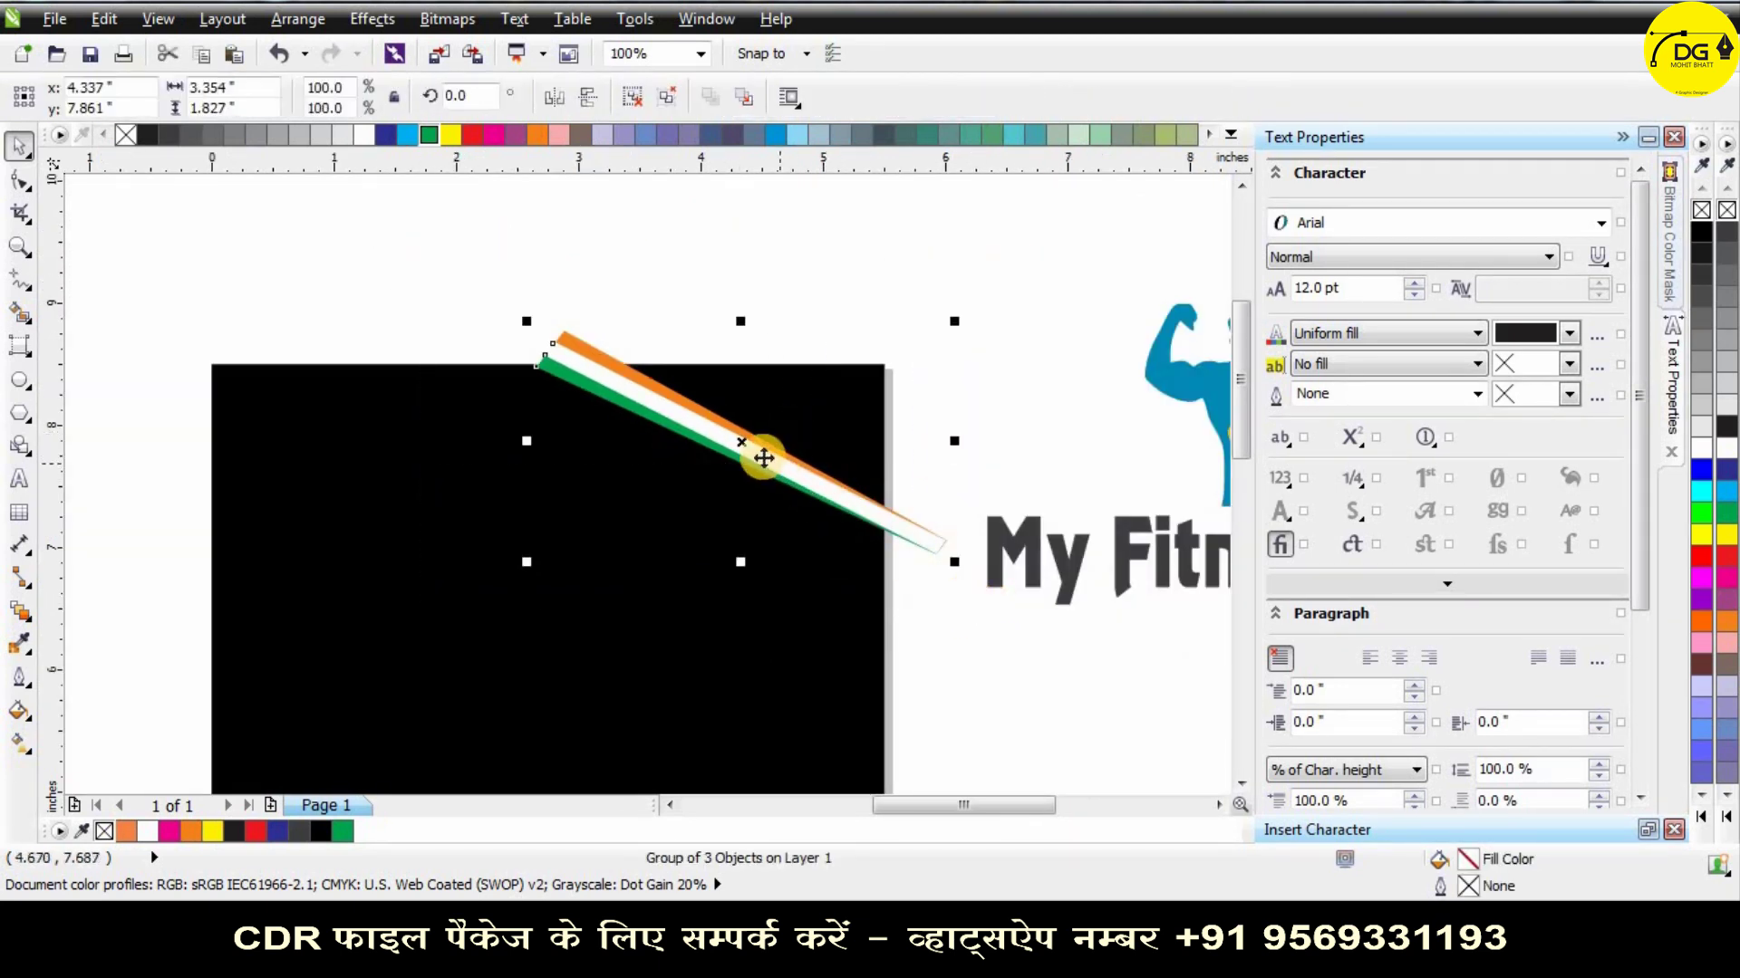
scroll(761, 454, up, 1)
key(Up)
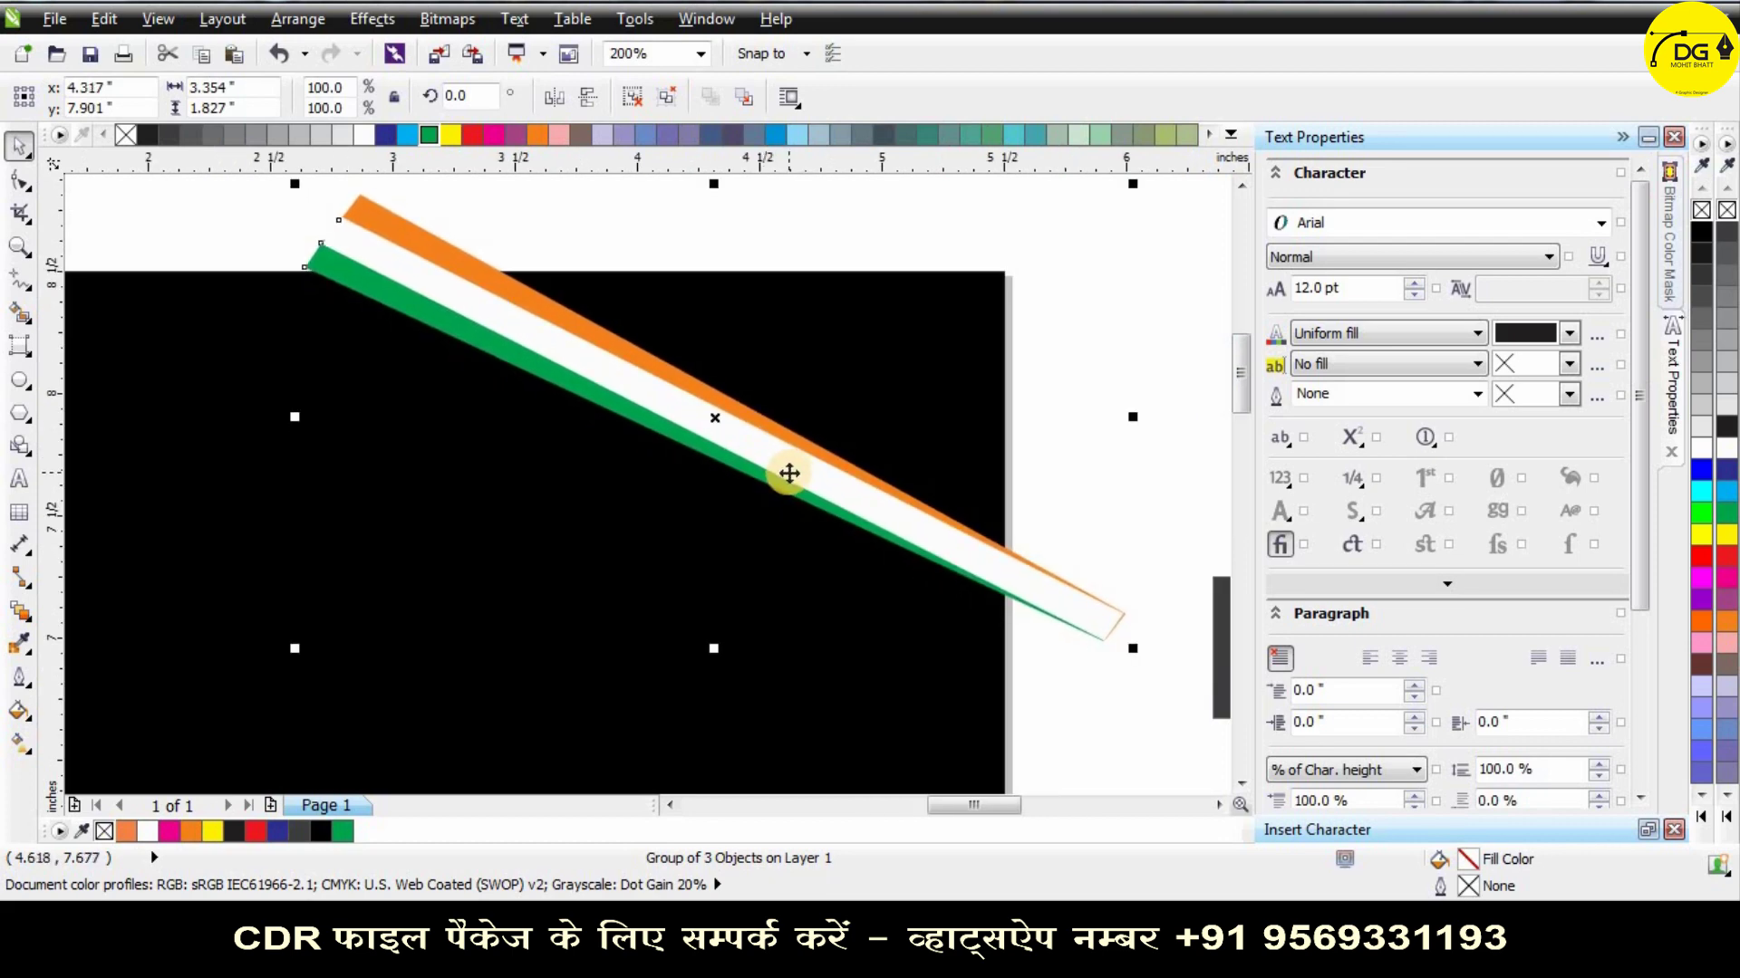
PowerClip the stripe group inside the black page rectangle.
scroll(789, 473, down, 1)
right_click(789, 473)
click(807, 4)
click(632, 469)
click(971, 362)
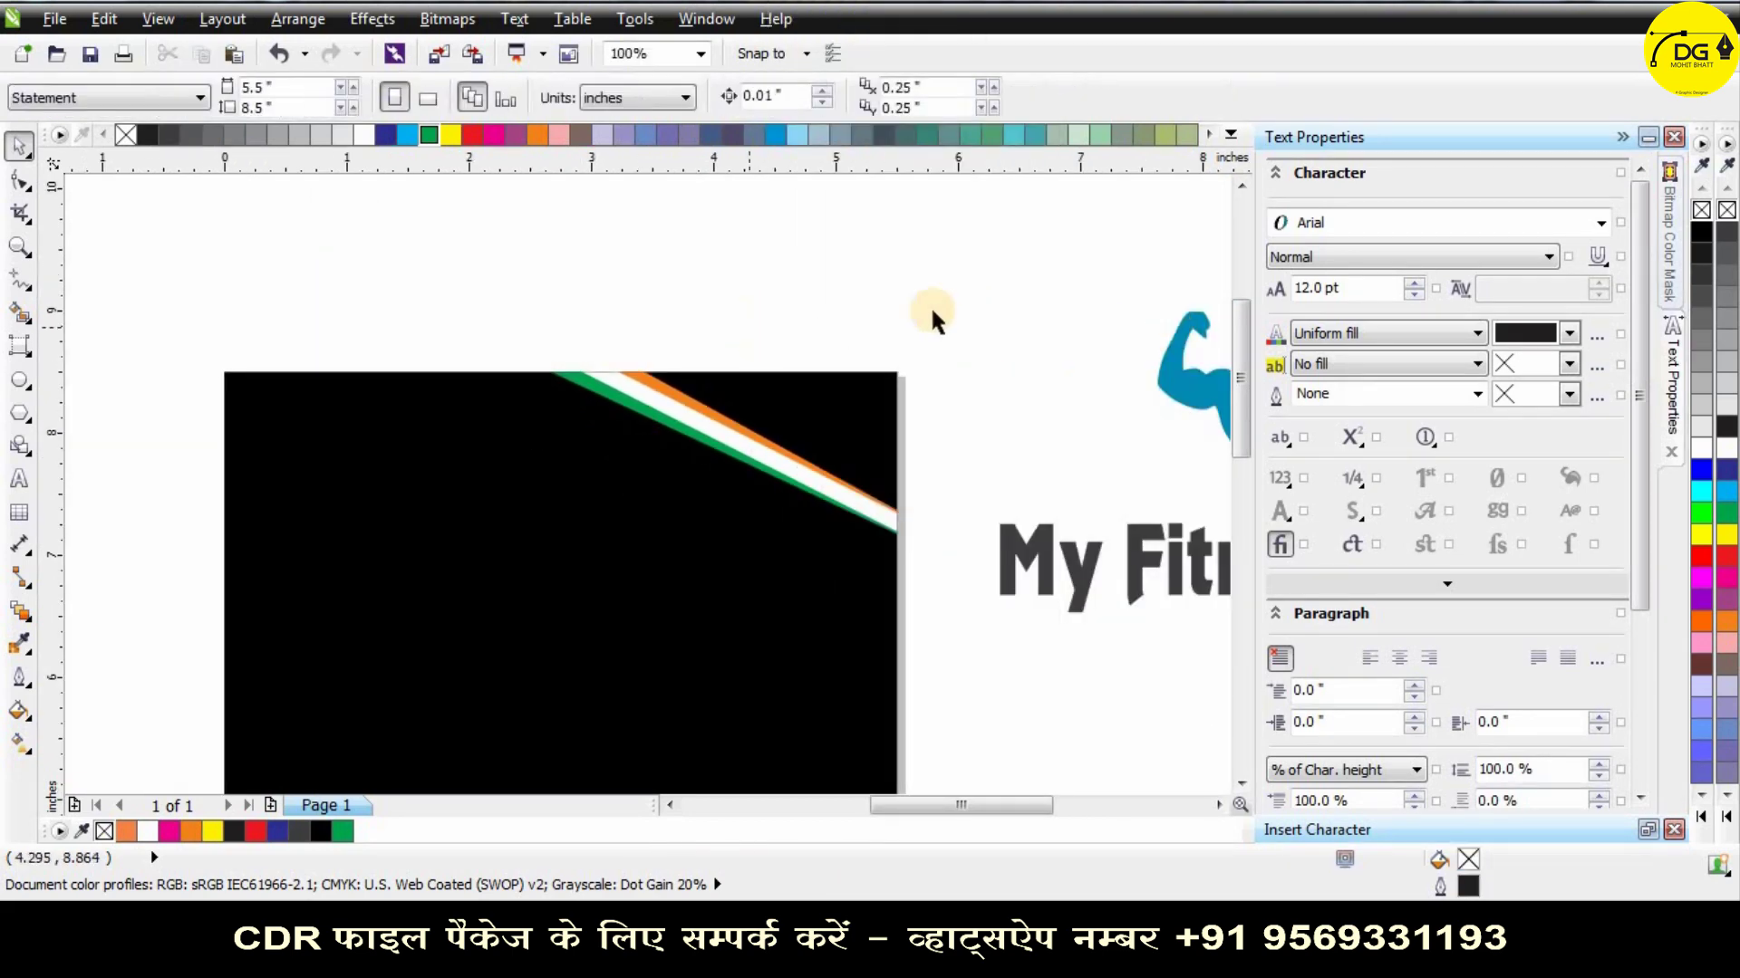
Open the black rectangle's PowerClip contents and nudge the stripe group left and down to about x 4.187, y 7.821 in.
scroll(752, 359, down, 1)
click(760, 409)
click(600, 323)
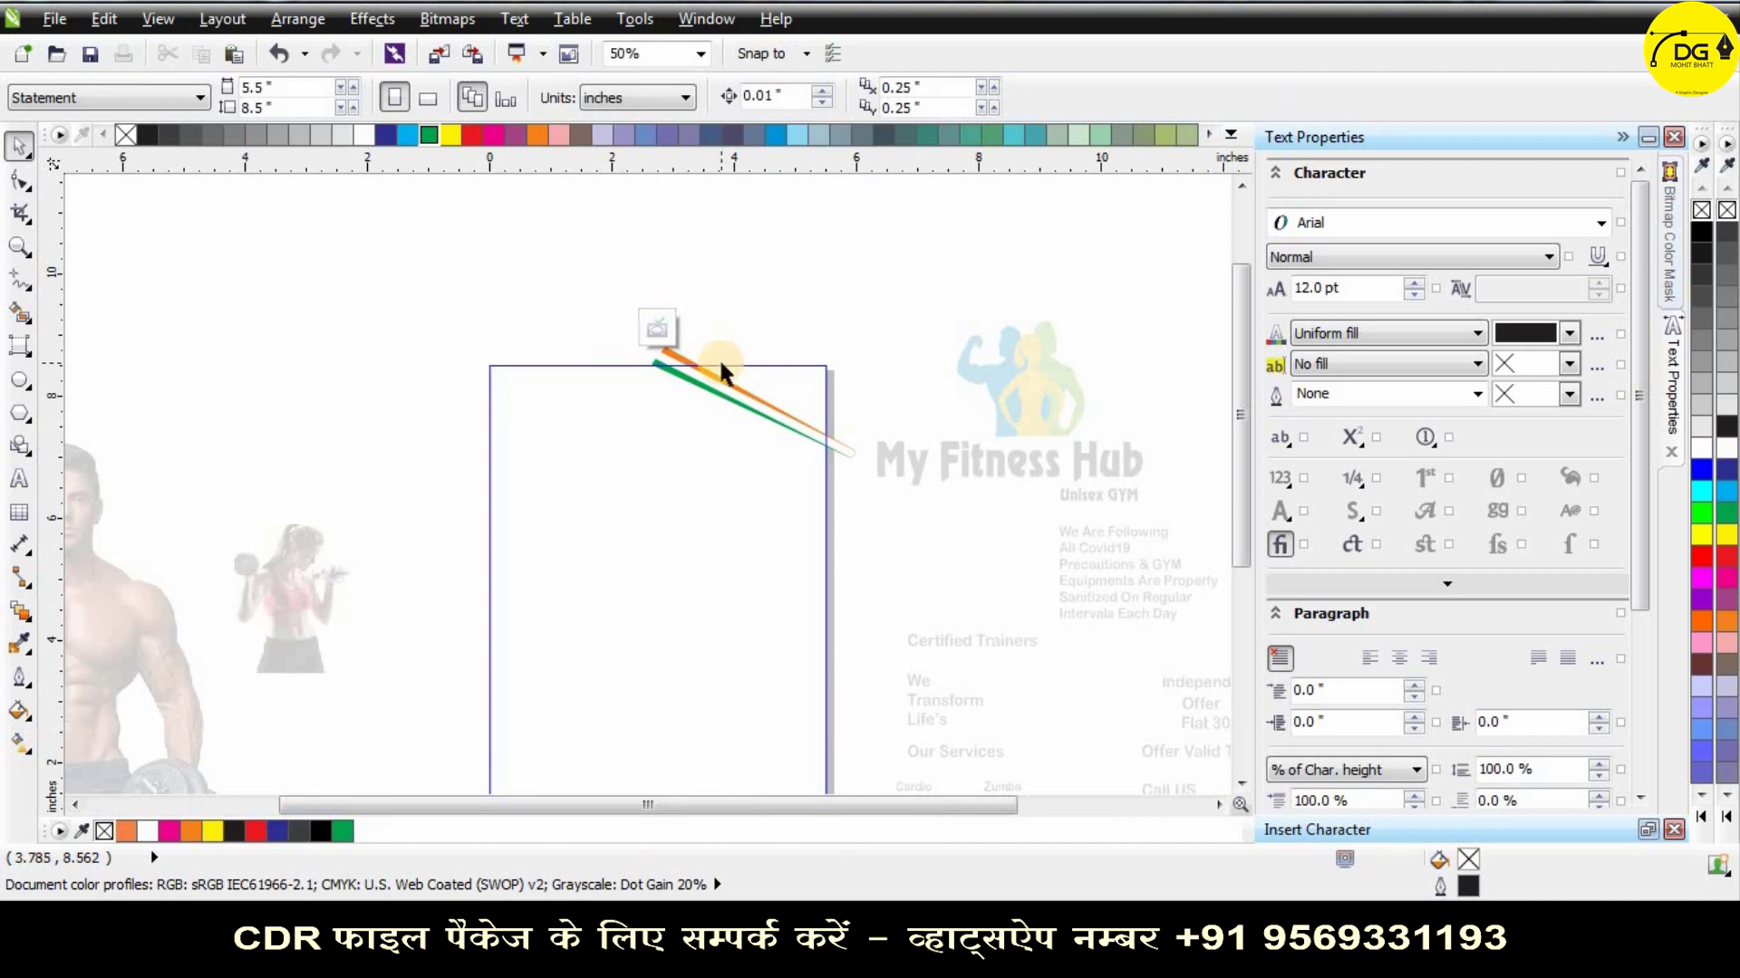
scroll(721, 367, up, 1)
key(Down)
key(Left)
key(Left)
key(Left)
key(Left)
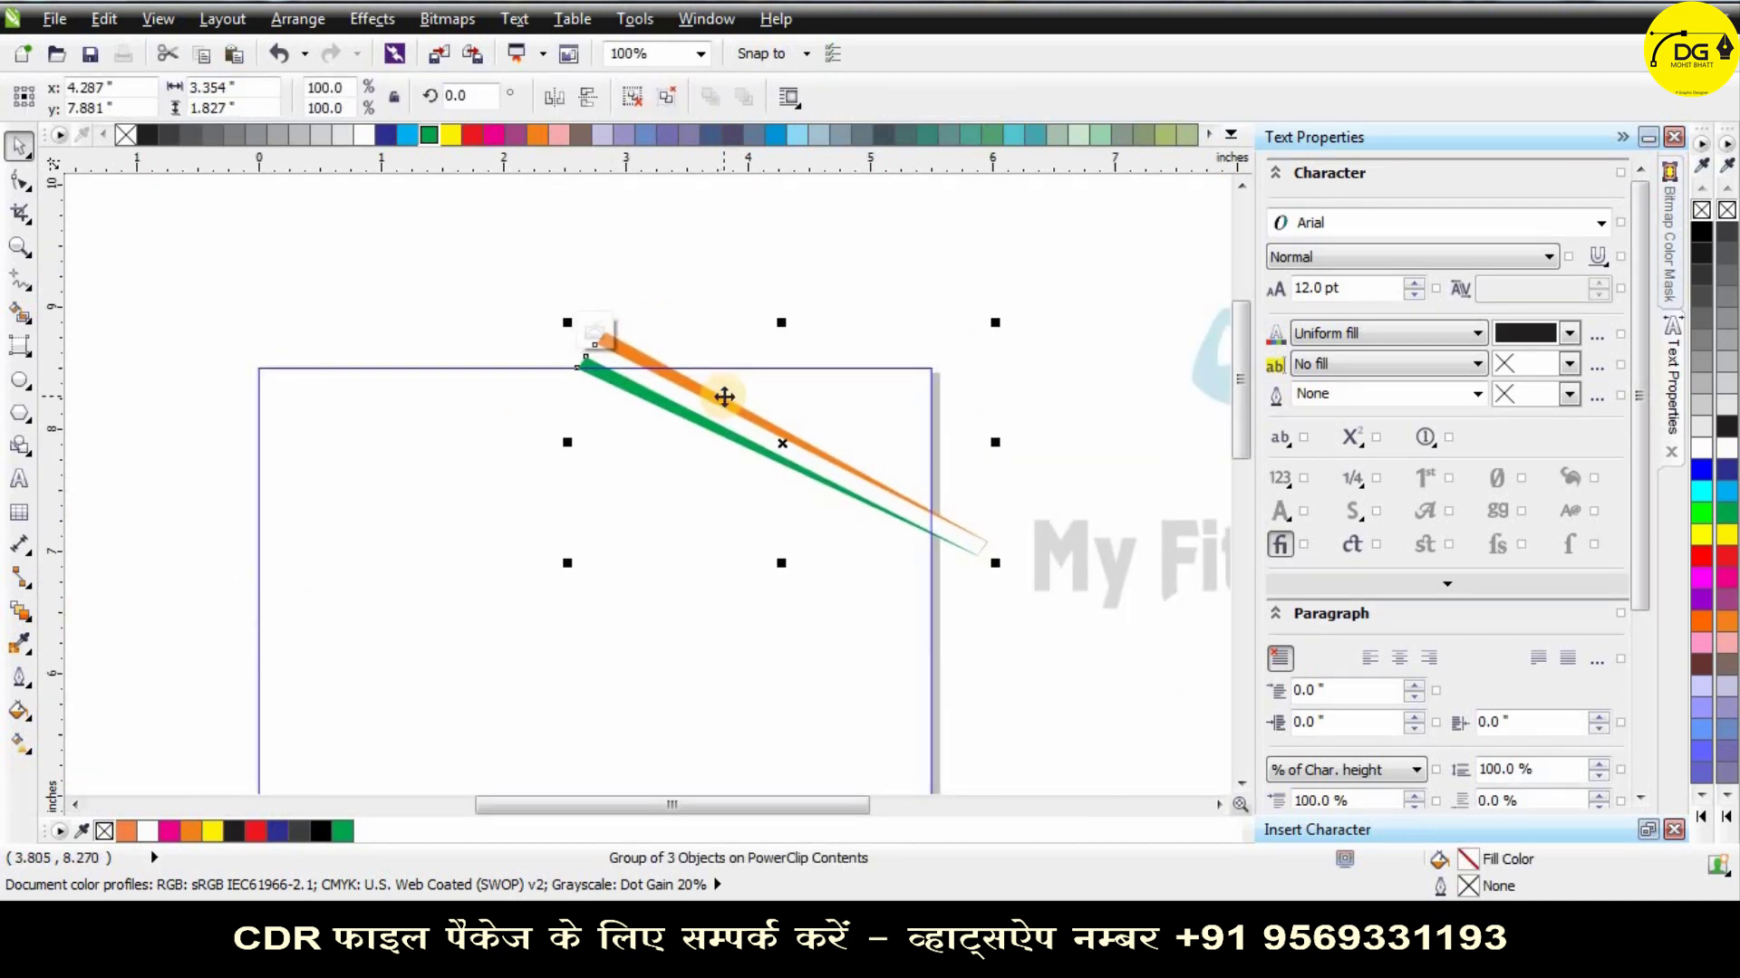
key(Down)
key(Down)
key(Down)
key(Down)
key(Left)
key(Left)
key(Left)
key(Left)
key(Left)
key(Left)
key(Left)
key(Left)
key(Left)
drag(723, 399, 714, 404)
Rotate the stripe group to about 358.8° and nudge it left and slightly up to x 4.095, y 7.84 in.
click(715, 404)
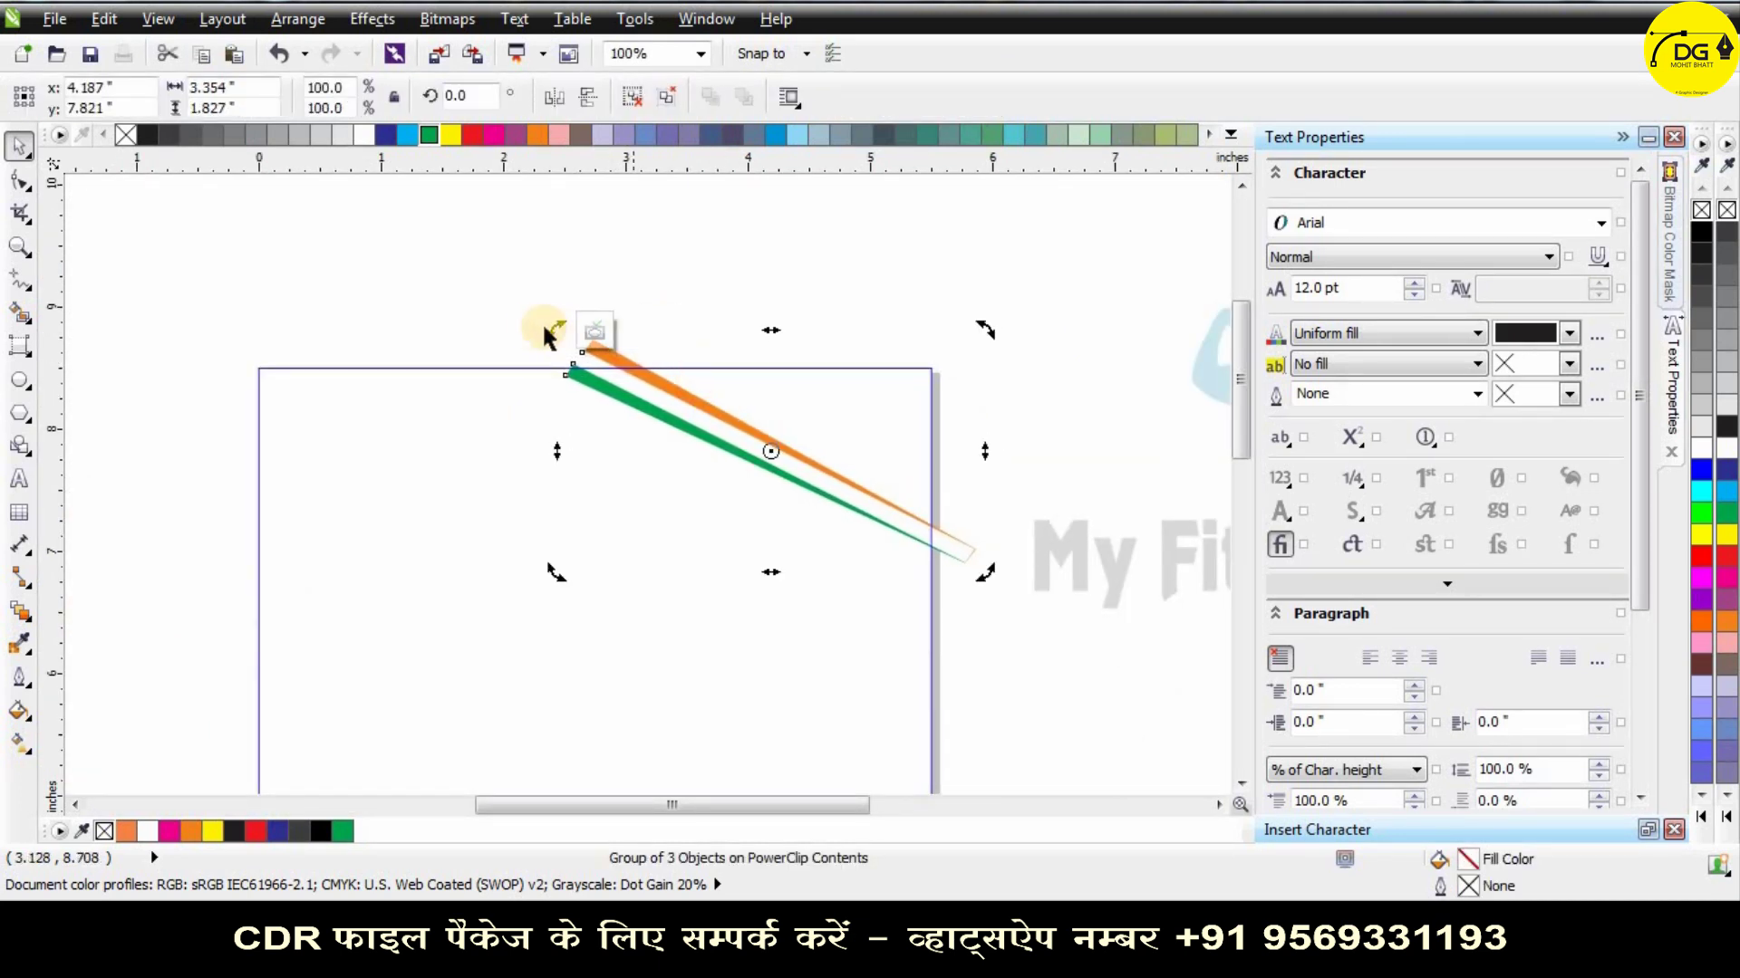
drag(553, 317, 571, 291)
click(707, 413)
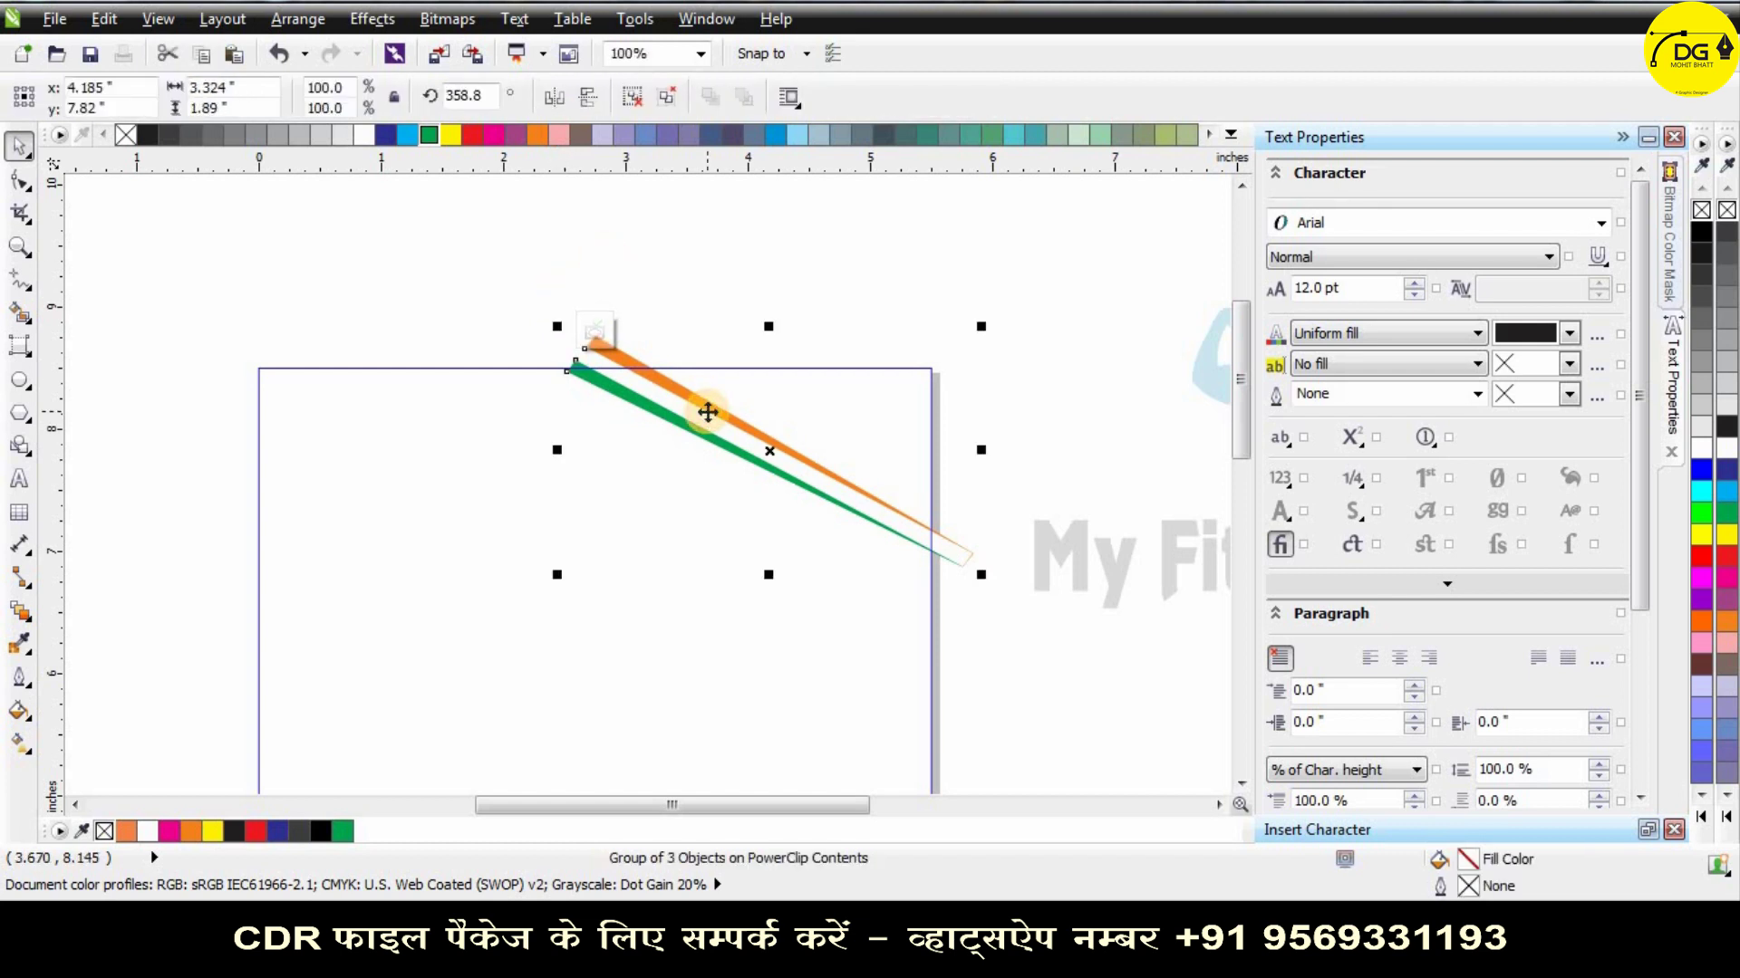
key(Left)
key(Left)
key(Left)
key(Left)
key(Left)
key(Left)
key(Left)
key(Left)
key(Up)
key(Up)
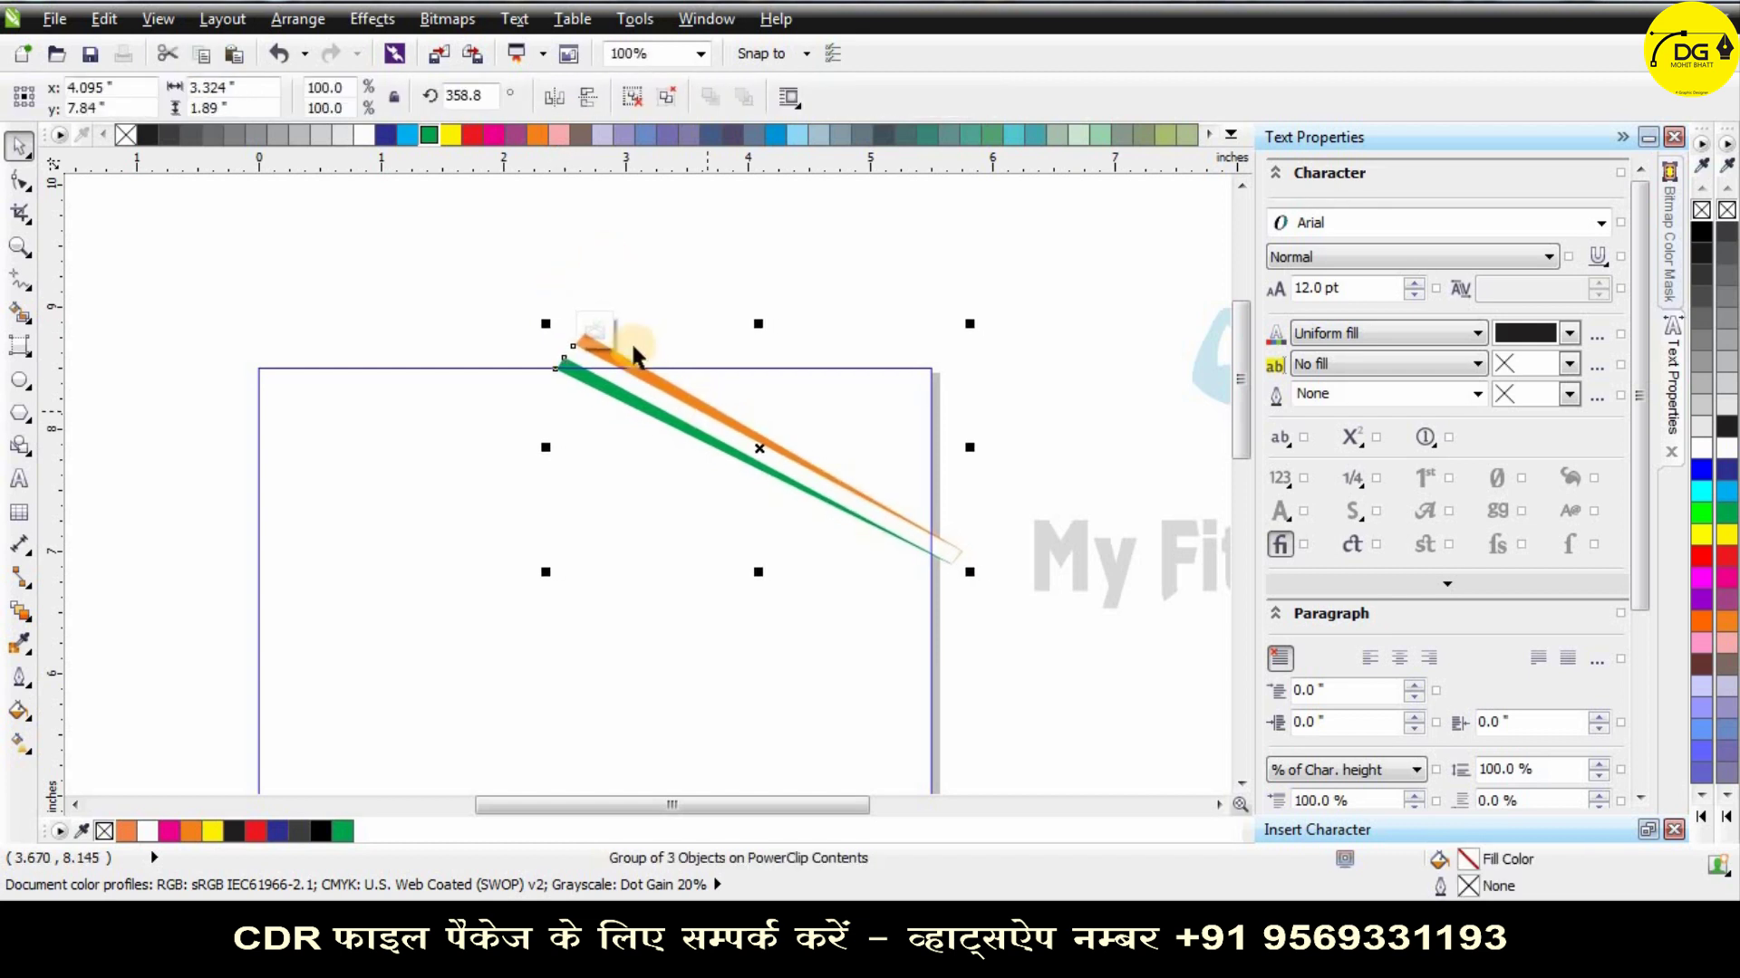
Finish editing the PowerClip contents and return to the page layout.
ctrl+click(754, 264)
ctrl+click(933, 276)
click(597, 333)
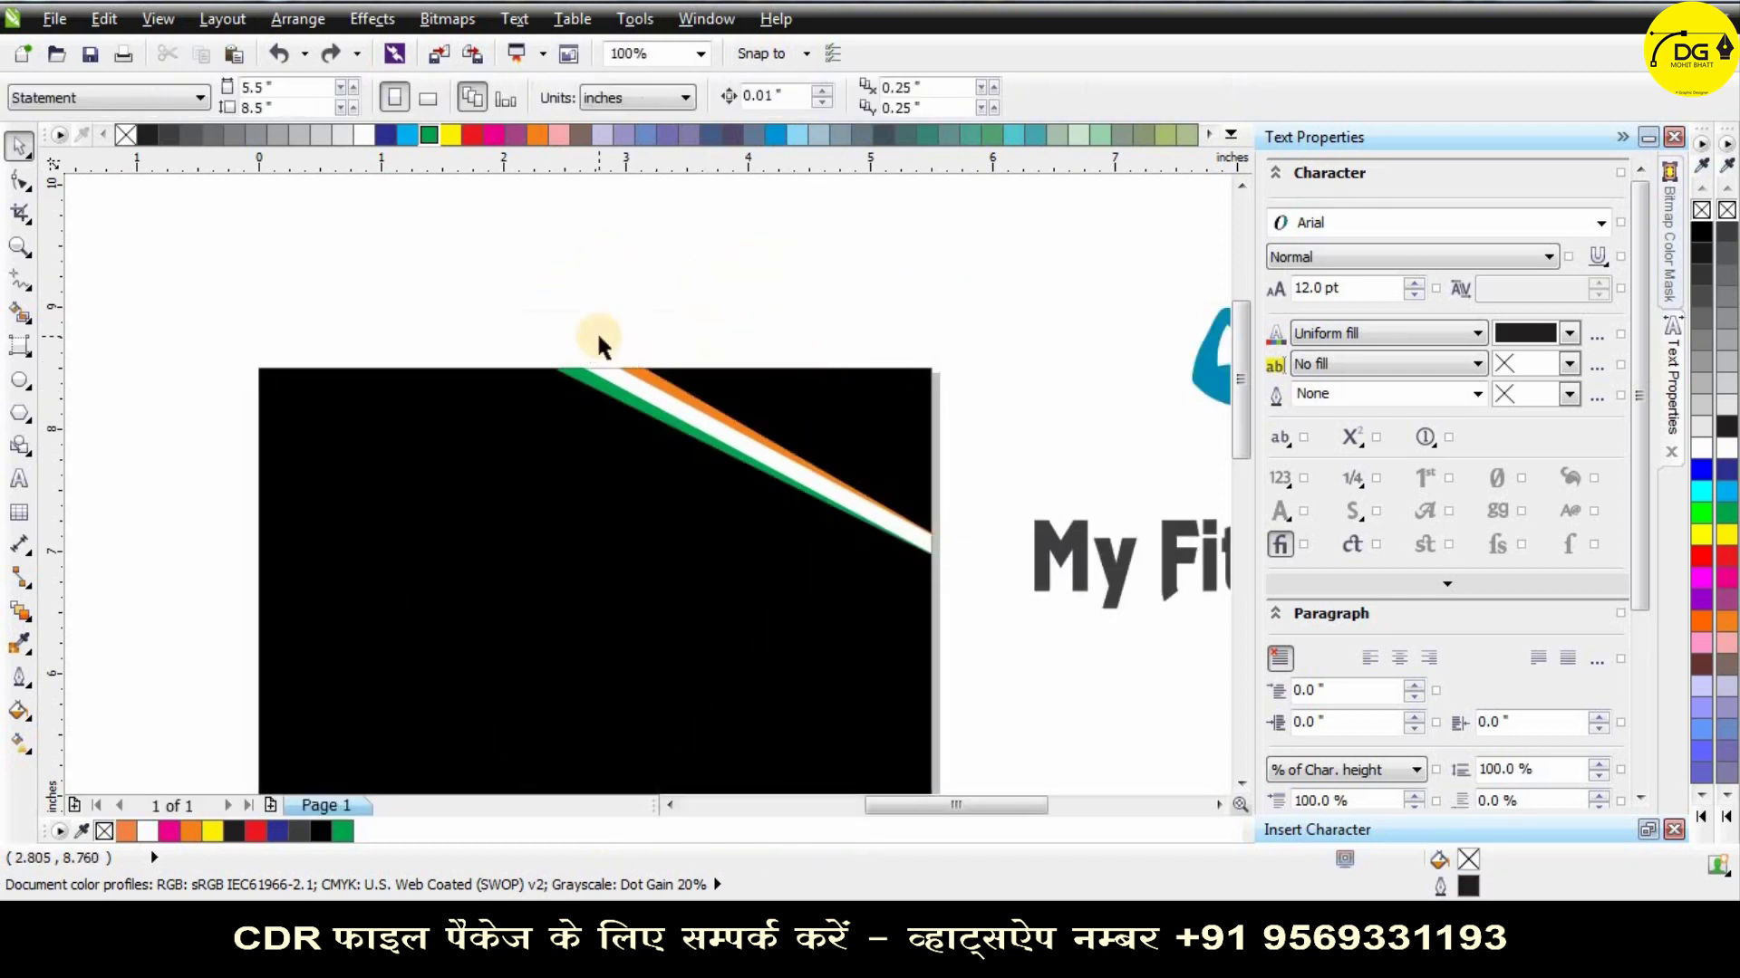
Move the three-figure gym logo from beside the page onto the black page's upper-right corner.
scroll(598, 335, down, 1)
scroll(686, 387, up, 1)
scroll(695, 335, down, 1)
drag(972, 336, 823, 366)
scroll(850, 344, up, 1)
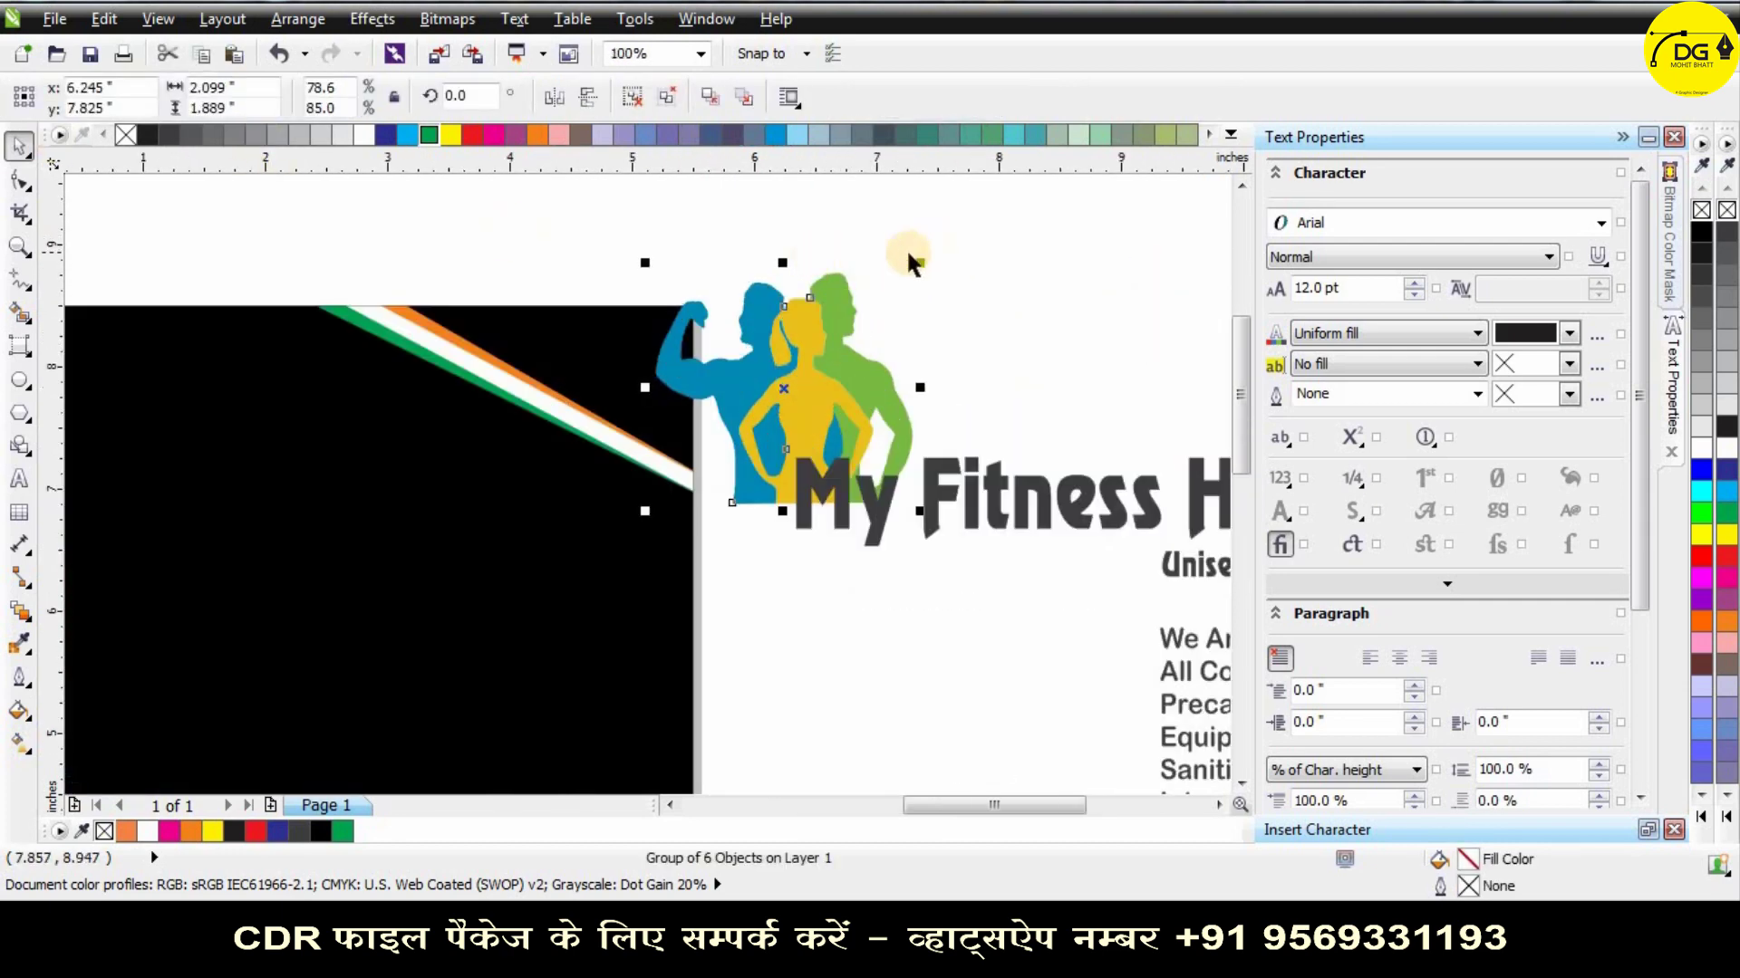
drag(909, 296, 894, 295)
click(889, 299)
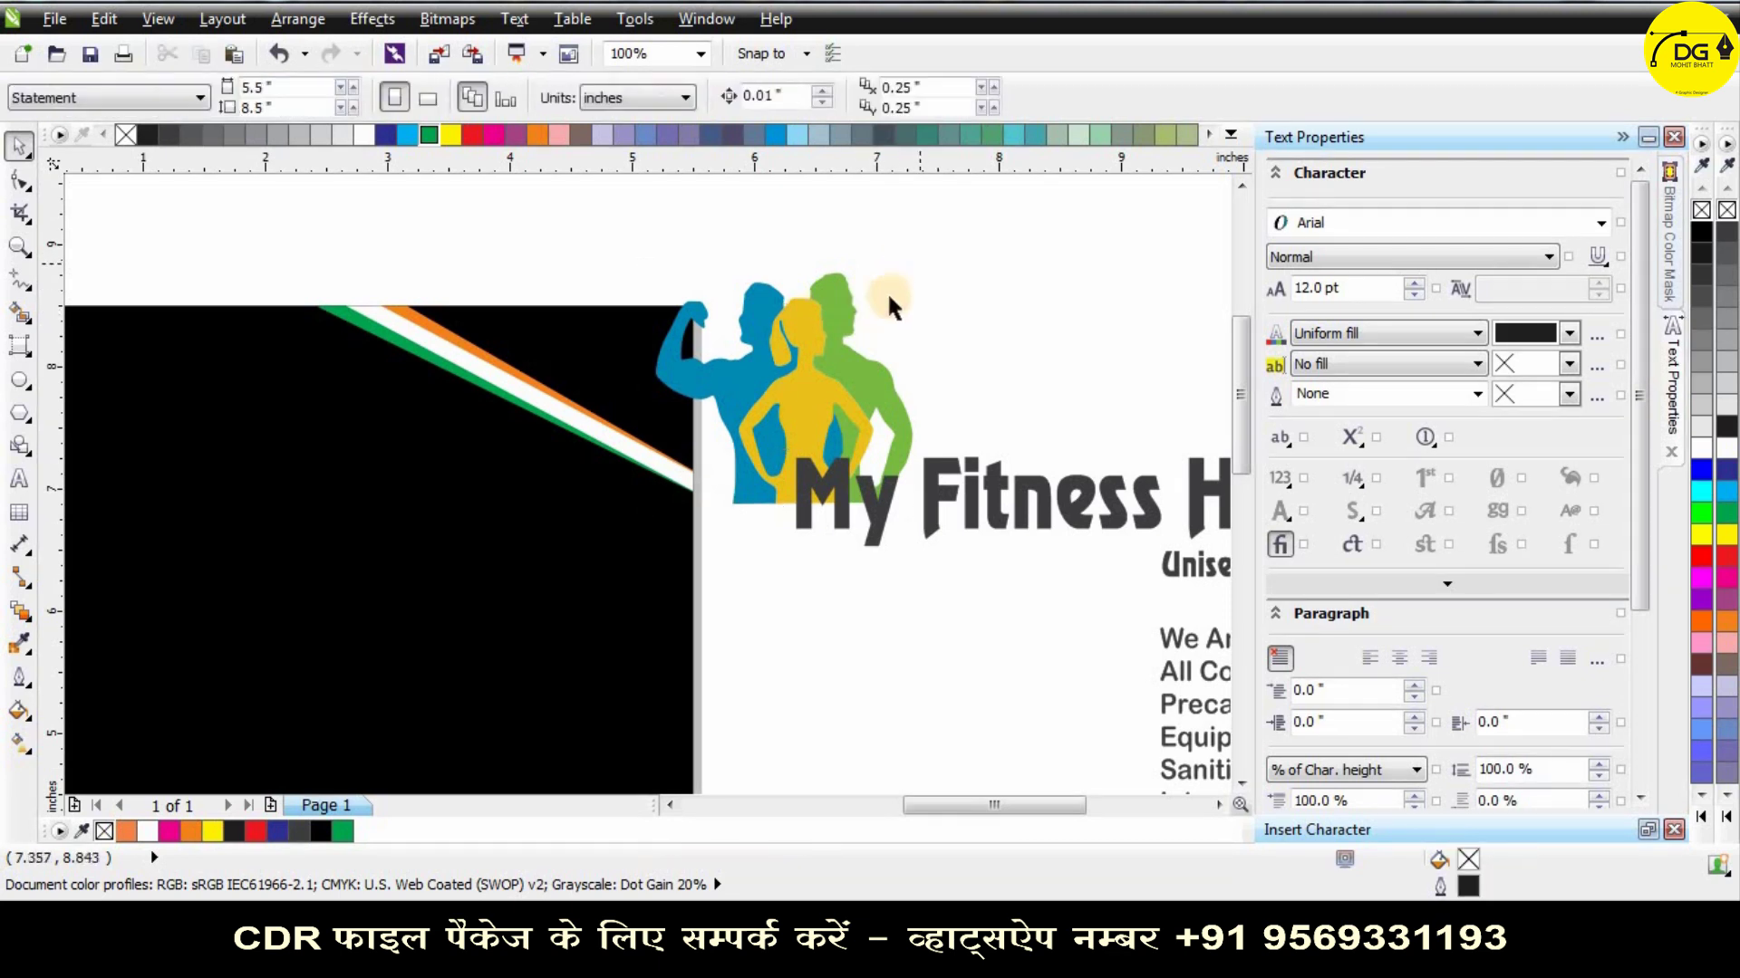
click(780, 399)
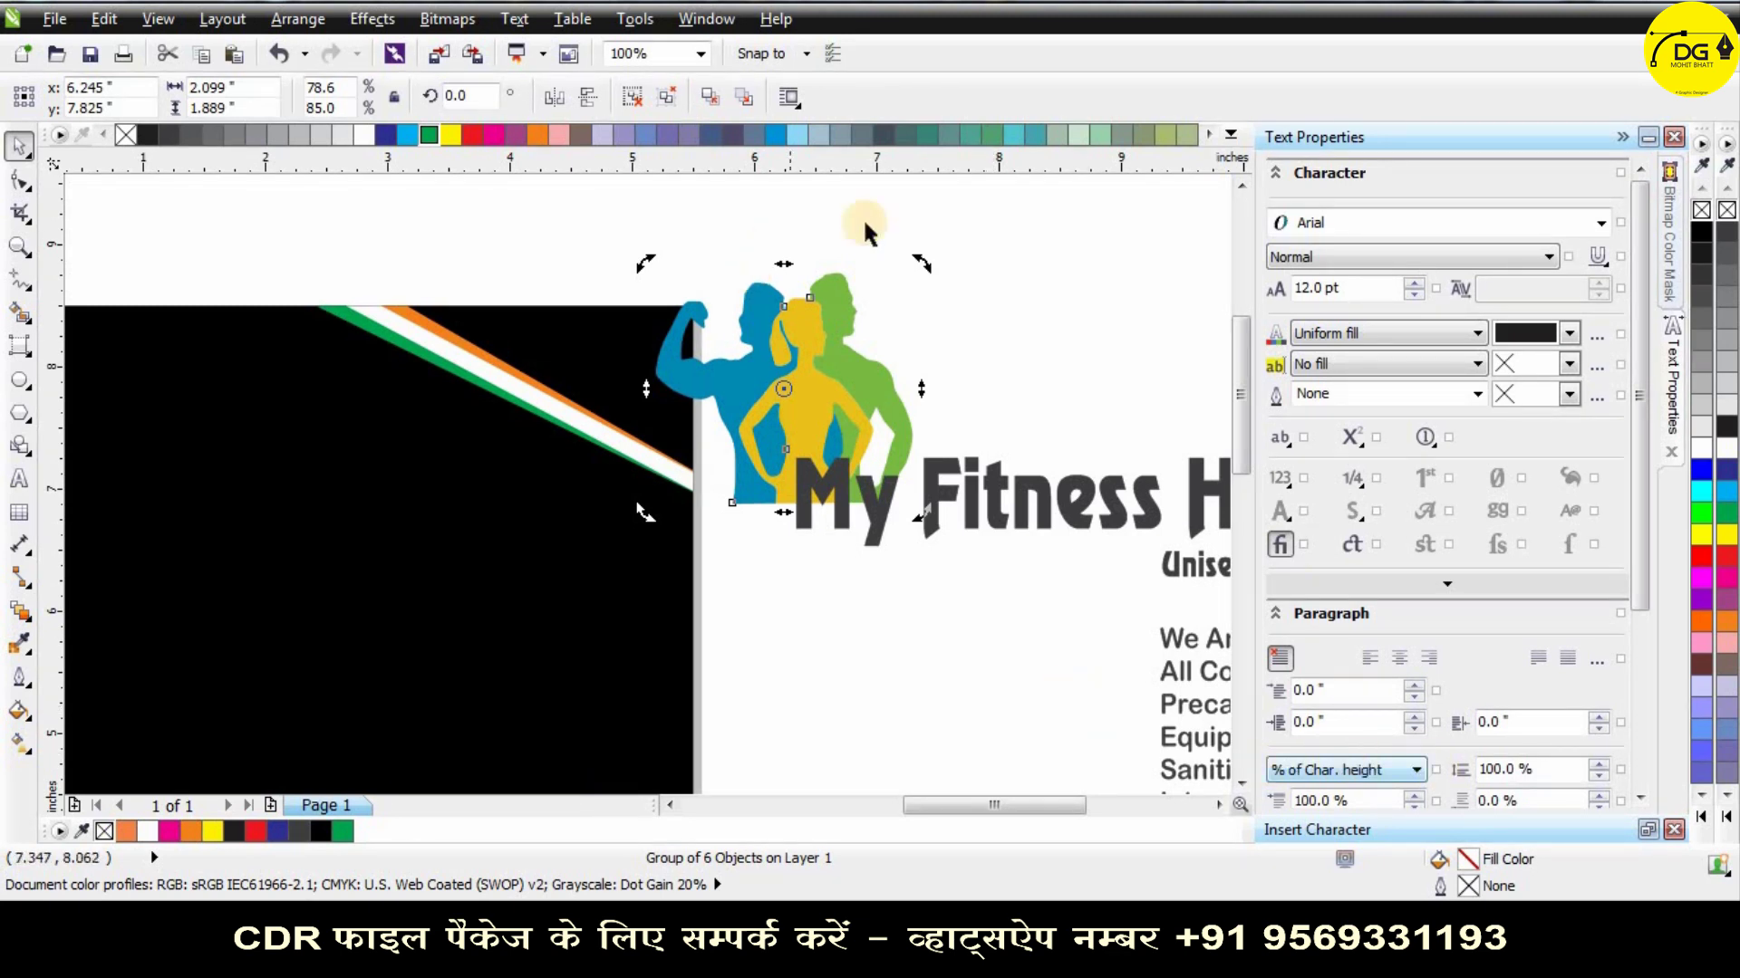
drag(836, 383, 655, 396)
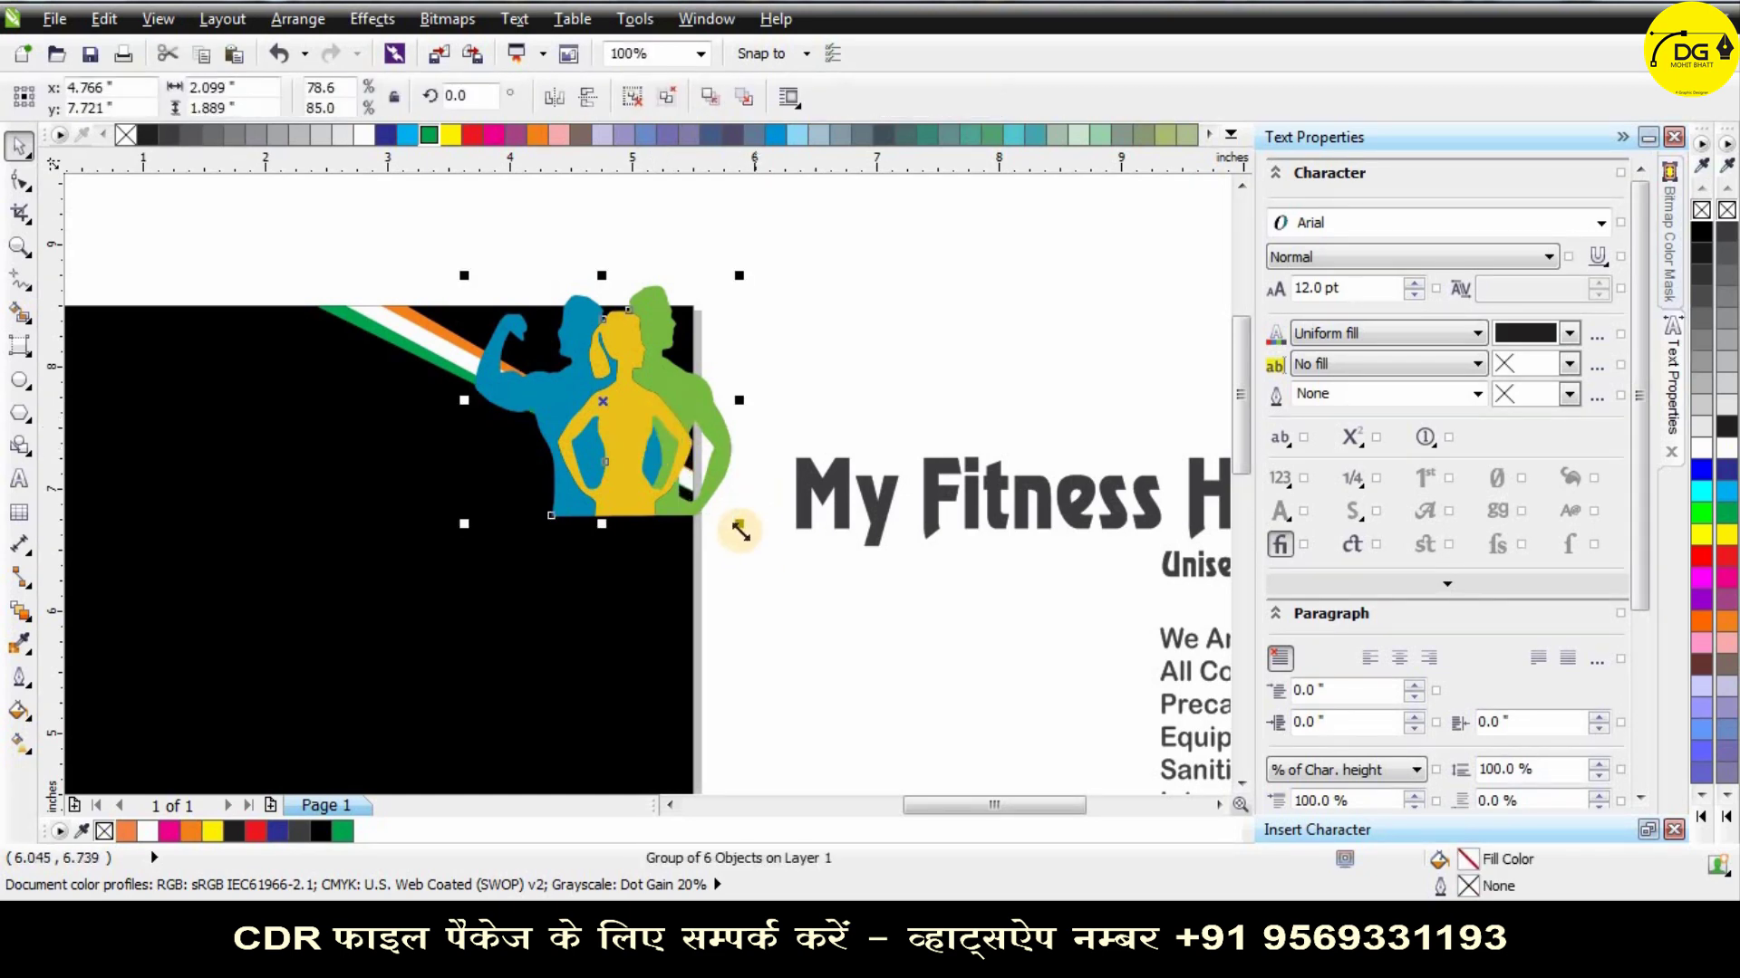
Scale the gym logo down and place it in the black corner area above the stripes.
drag(740, 532, 550, 349)
scroll(550, 349, up, 1)
drag(499, 283, 696, 374)
scroll(758, 280, up, 1)
shift+click(808, 299)
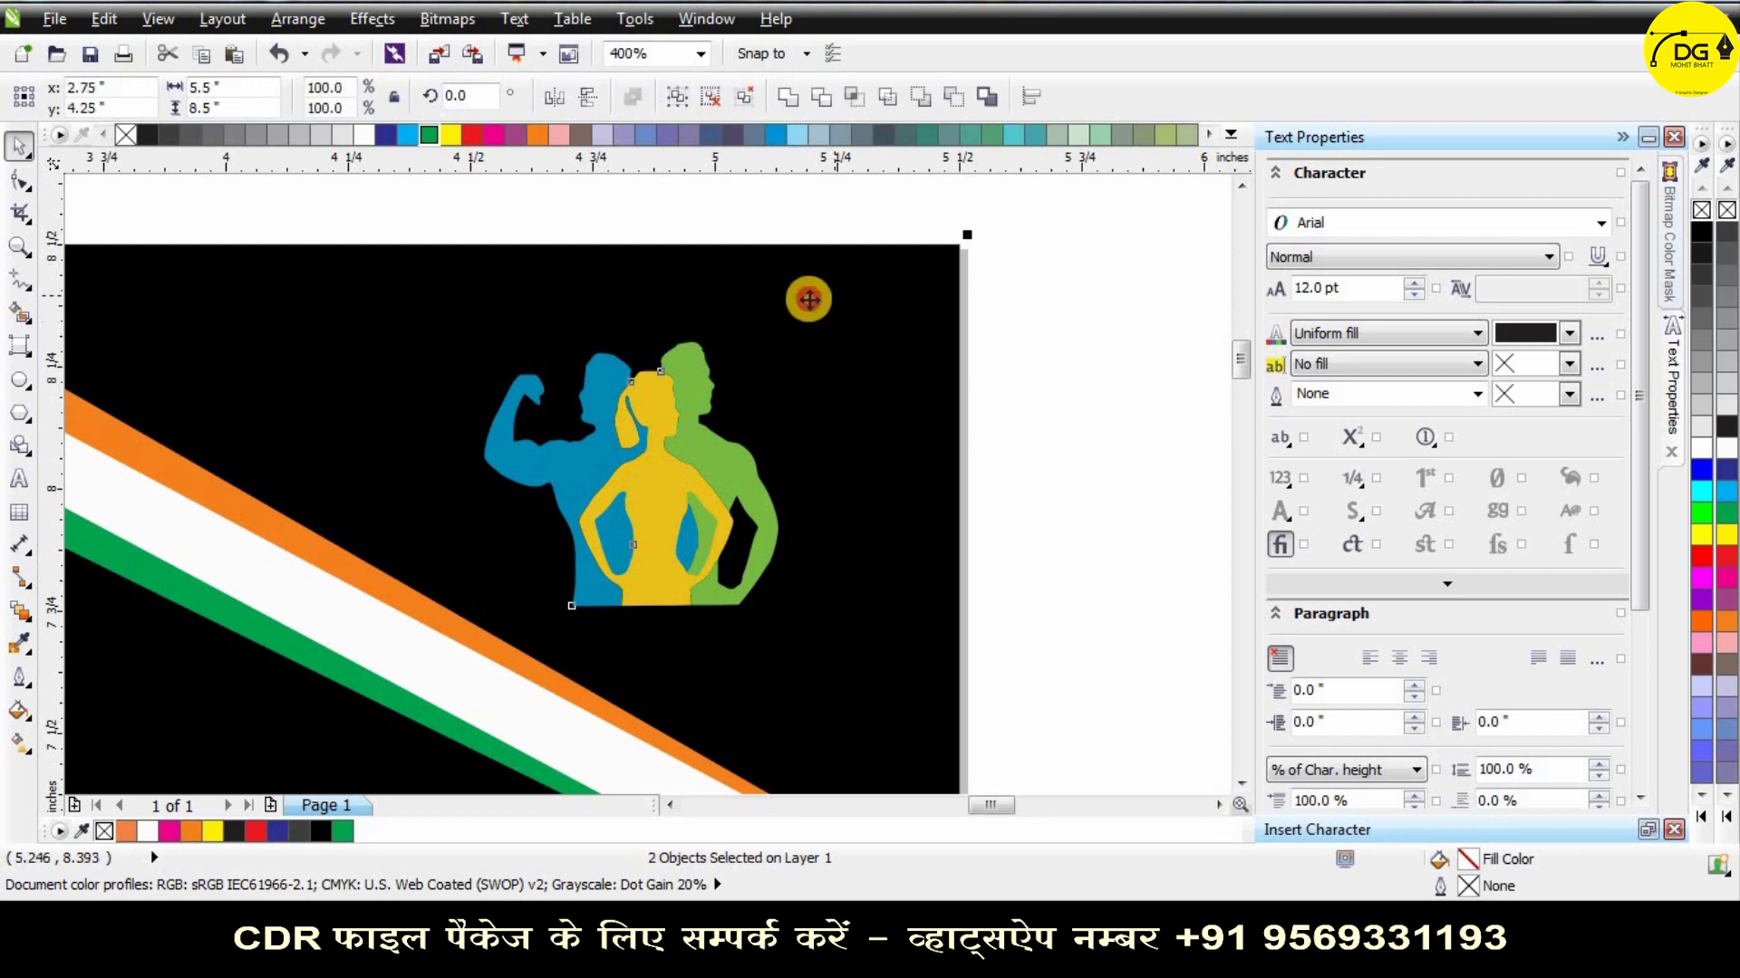
click(743, 408)
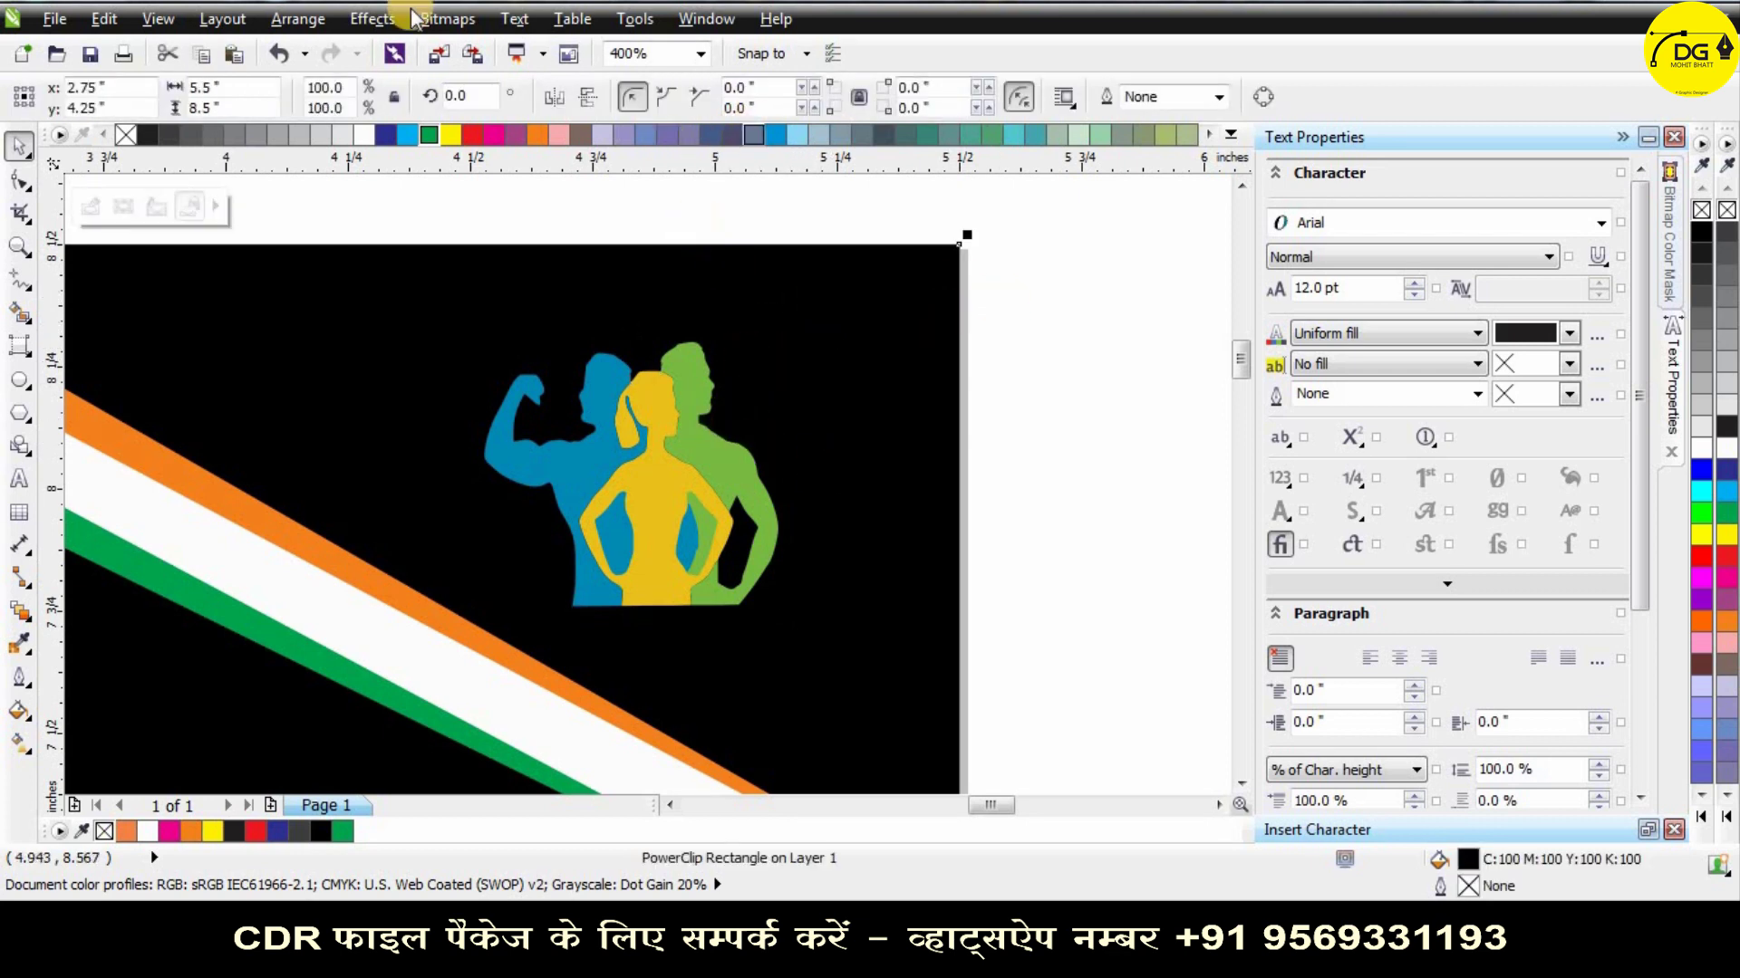
click(1137, 328)
Resize the gym logo to about 0.78 × 0.70 in and move it to about x 4.92, y 8.02 in.
click(665, 439)
drag(786, 333, 833, 283)
drag(672, 508, 715, 513)
scroll(907, 379, down, 2)
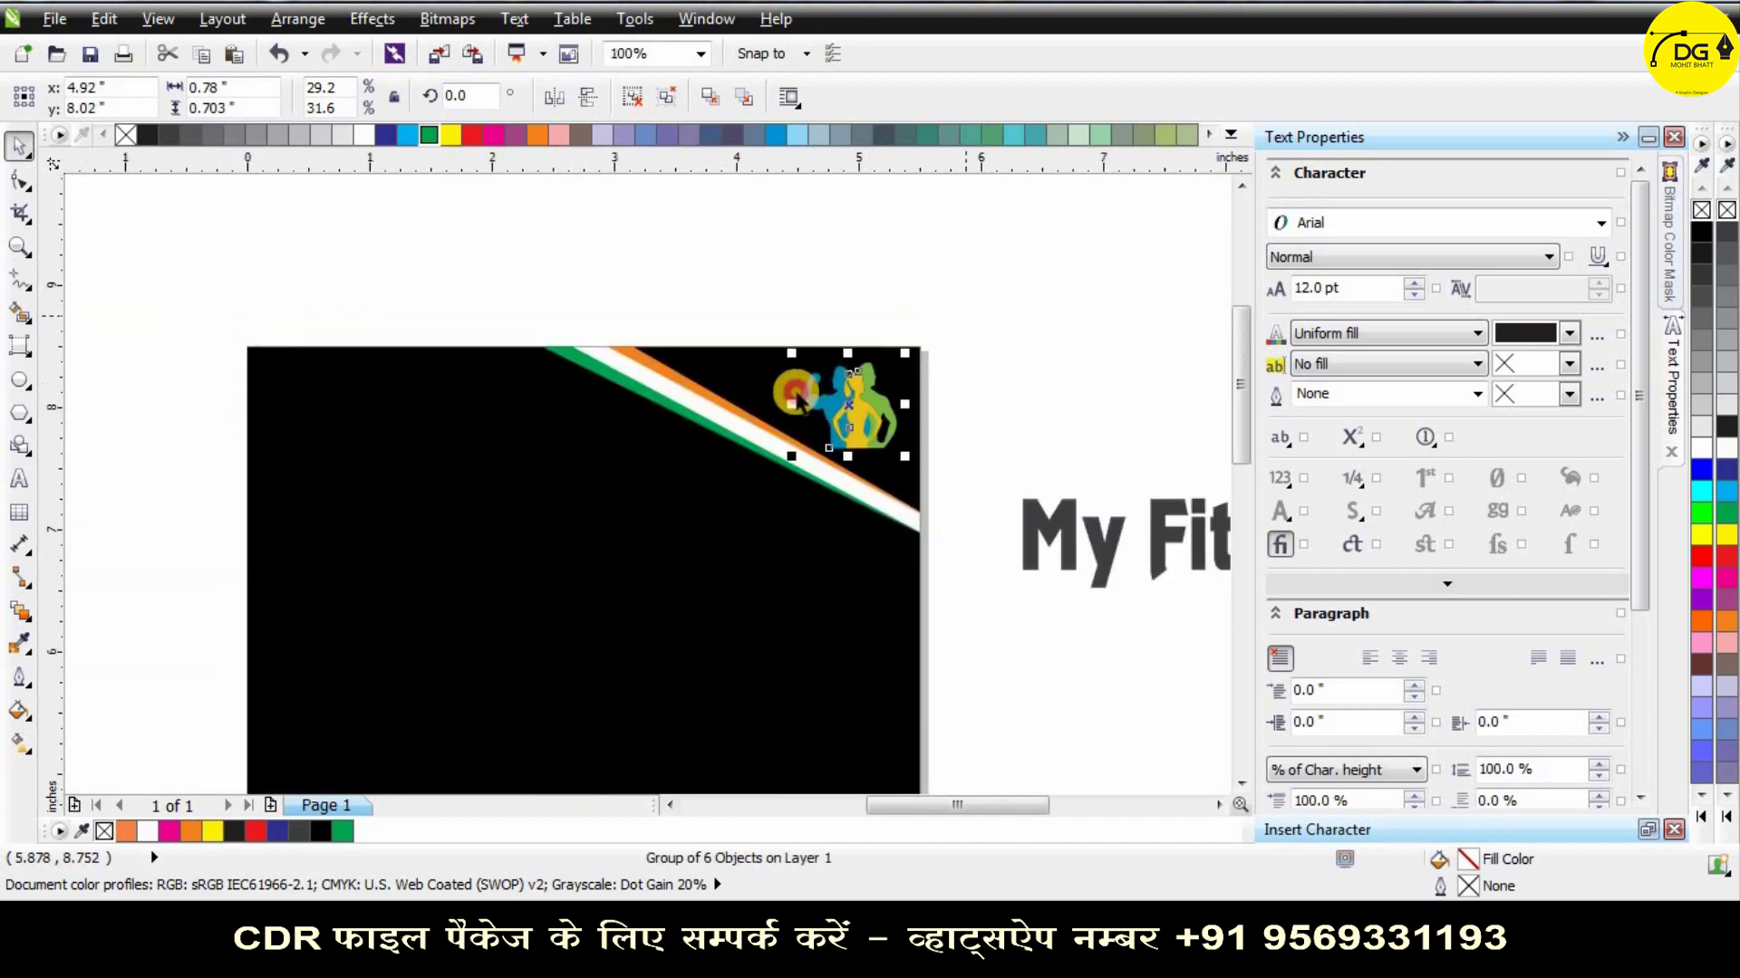
key(Escape)
scroll(810, 387, down, 1)
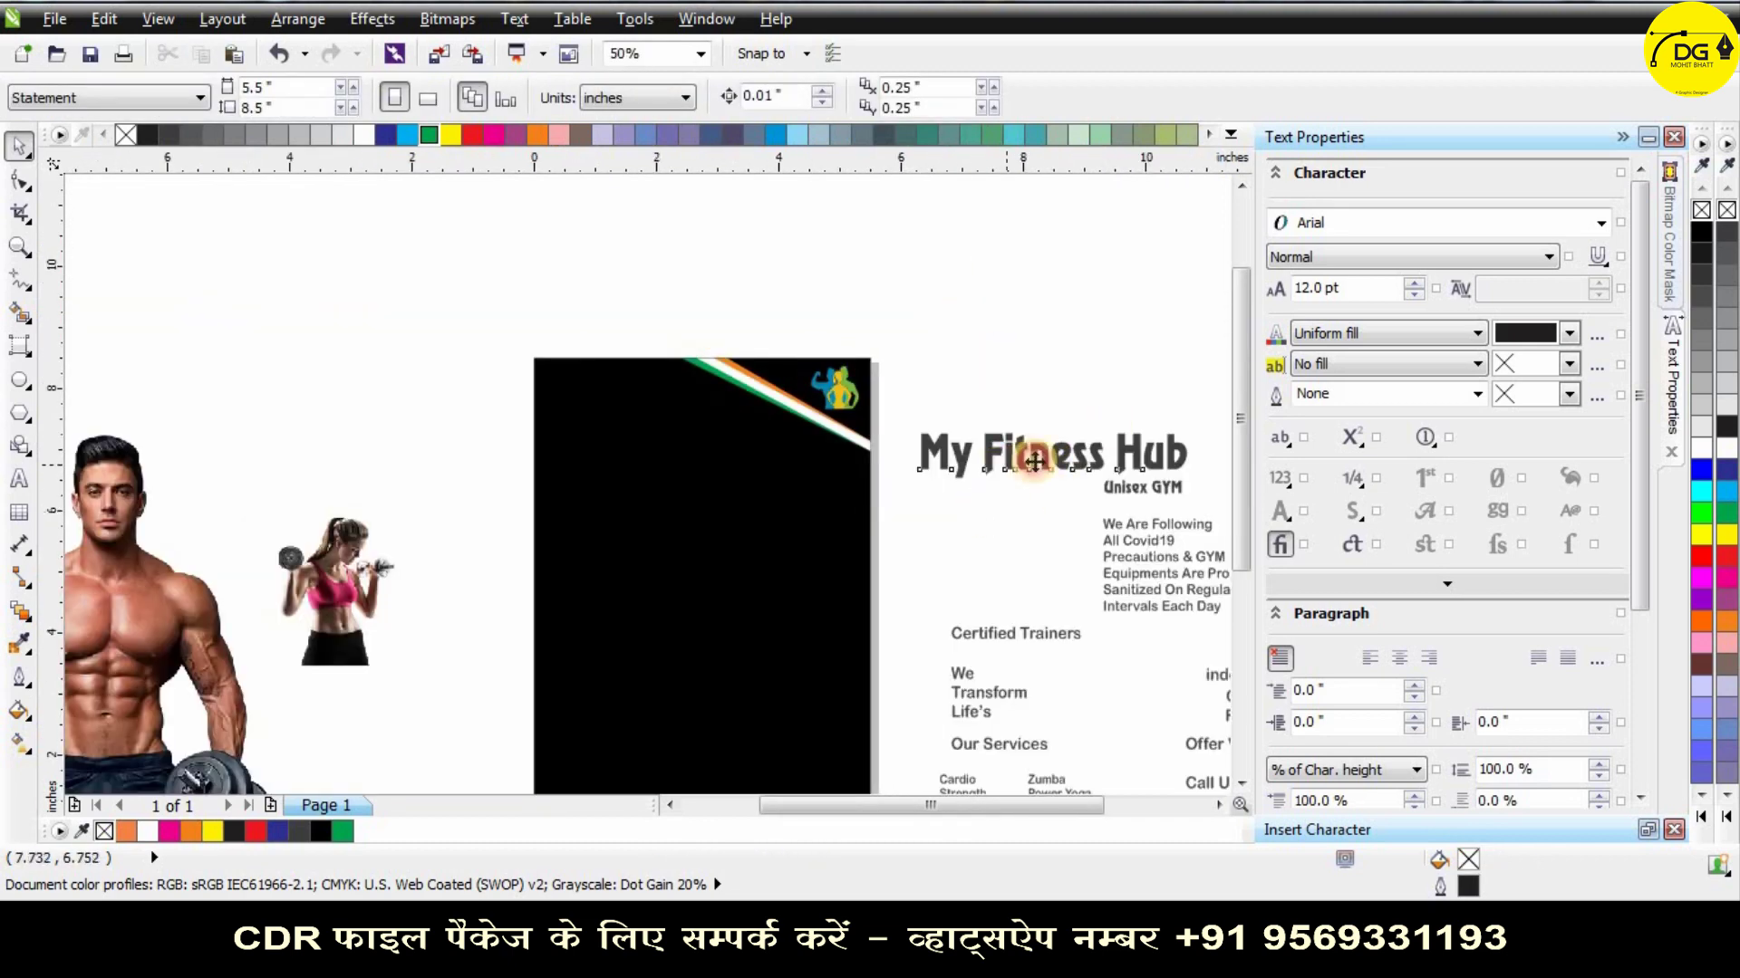
Move the "My Fitness Hub" heading onto the black page and scale it down to about 3.41 in wide.
drag(1037, 458, 675, 405)
scroll(675, 405, up, 1)
drag(952, 395, 764, 431)
scroll(784, 356, down, 1)
scroll(784, 359, up, 2)
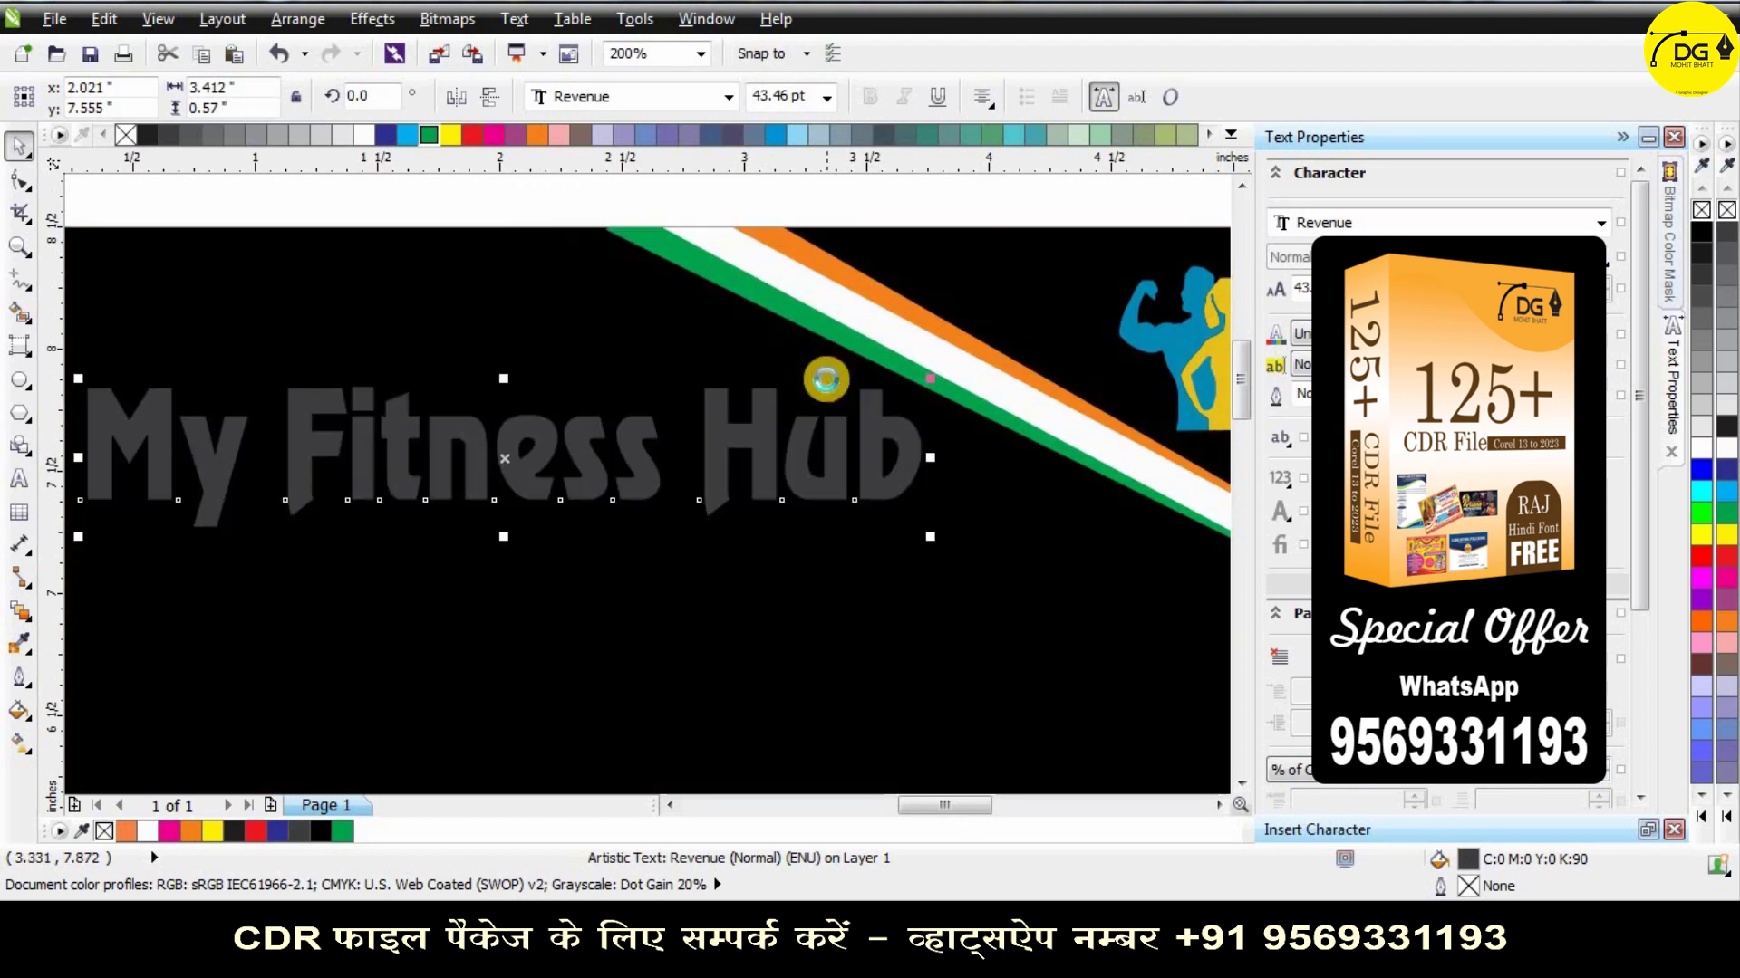
Move the "My Fitness Hub" heading back to the blank area beside the page, above "Unisex GYM".
scroll(828, 380, down, 1)
scroll(828, 380, up, 1)
scroll(830, 382, down, 2)
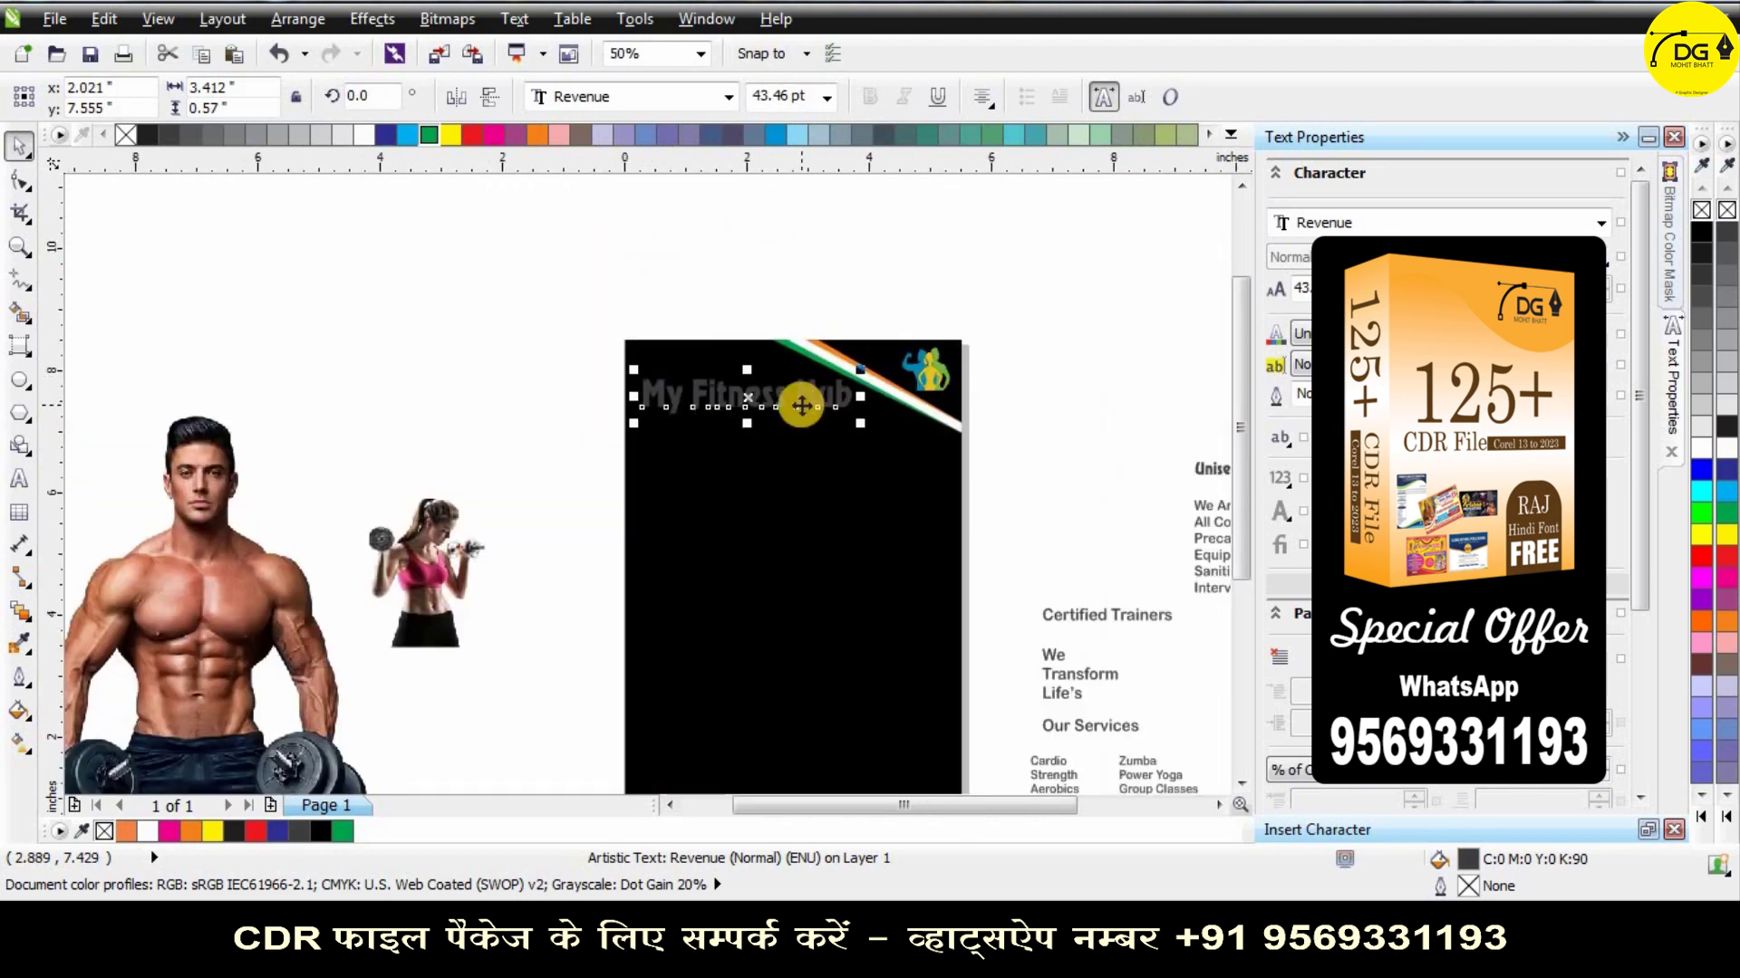
scroll(568, 322, down, 1)
drag(658, 358, 865, 381)
click(796, 252)
scroll(765, 336, up, 1)
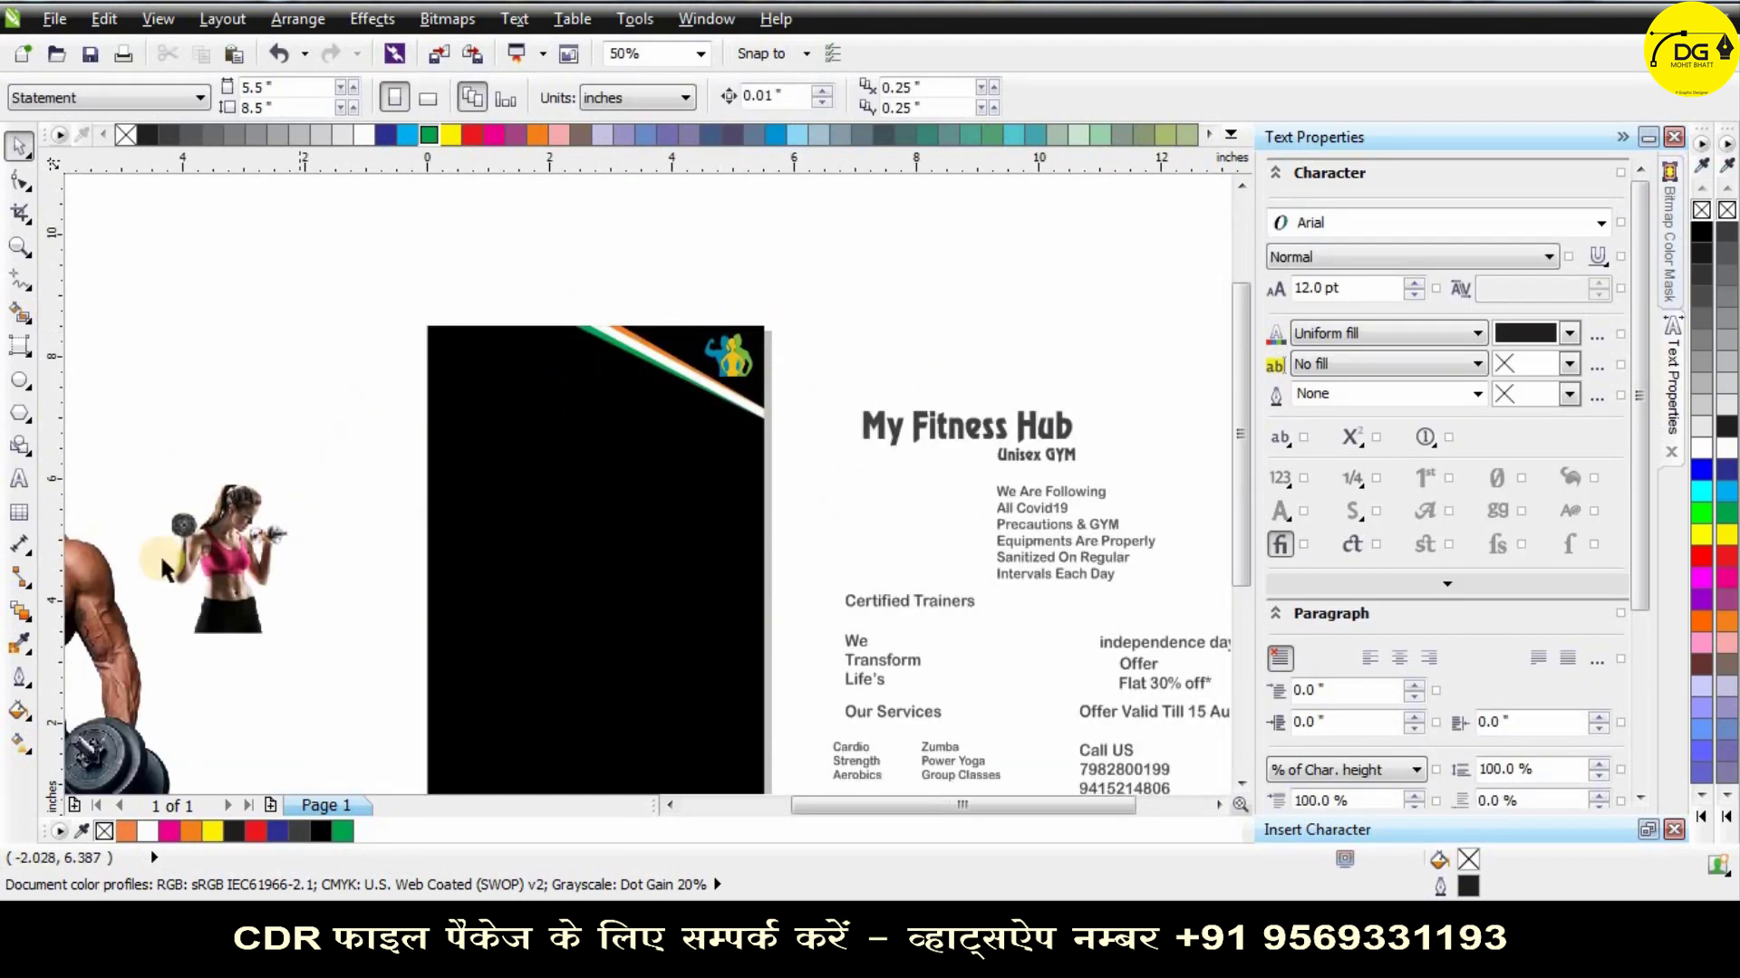
Place the muscular man's photo, scaled down, in the black page's upper-left corner and move the woman's photo over it.
drag(112, 588, 604, 472)
drag(676, 283, 605, 439)
drag(485, 491, 504, 337)
scroll(494, 350, up, 1)
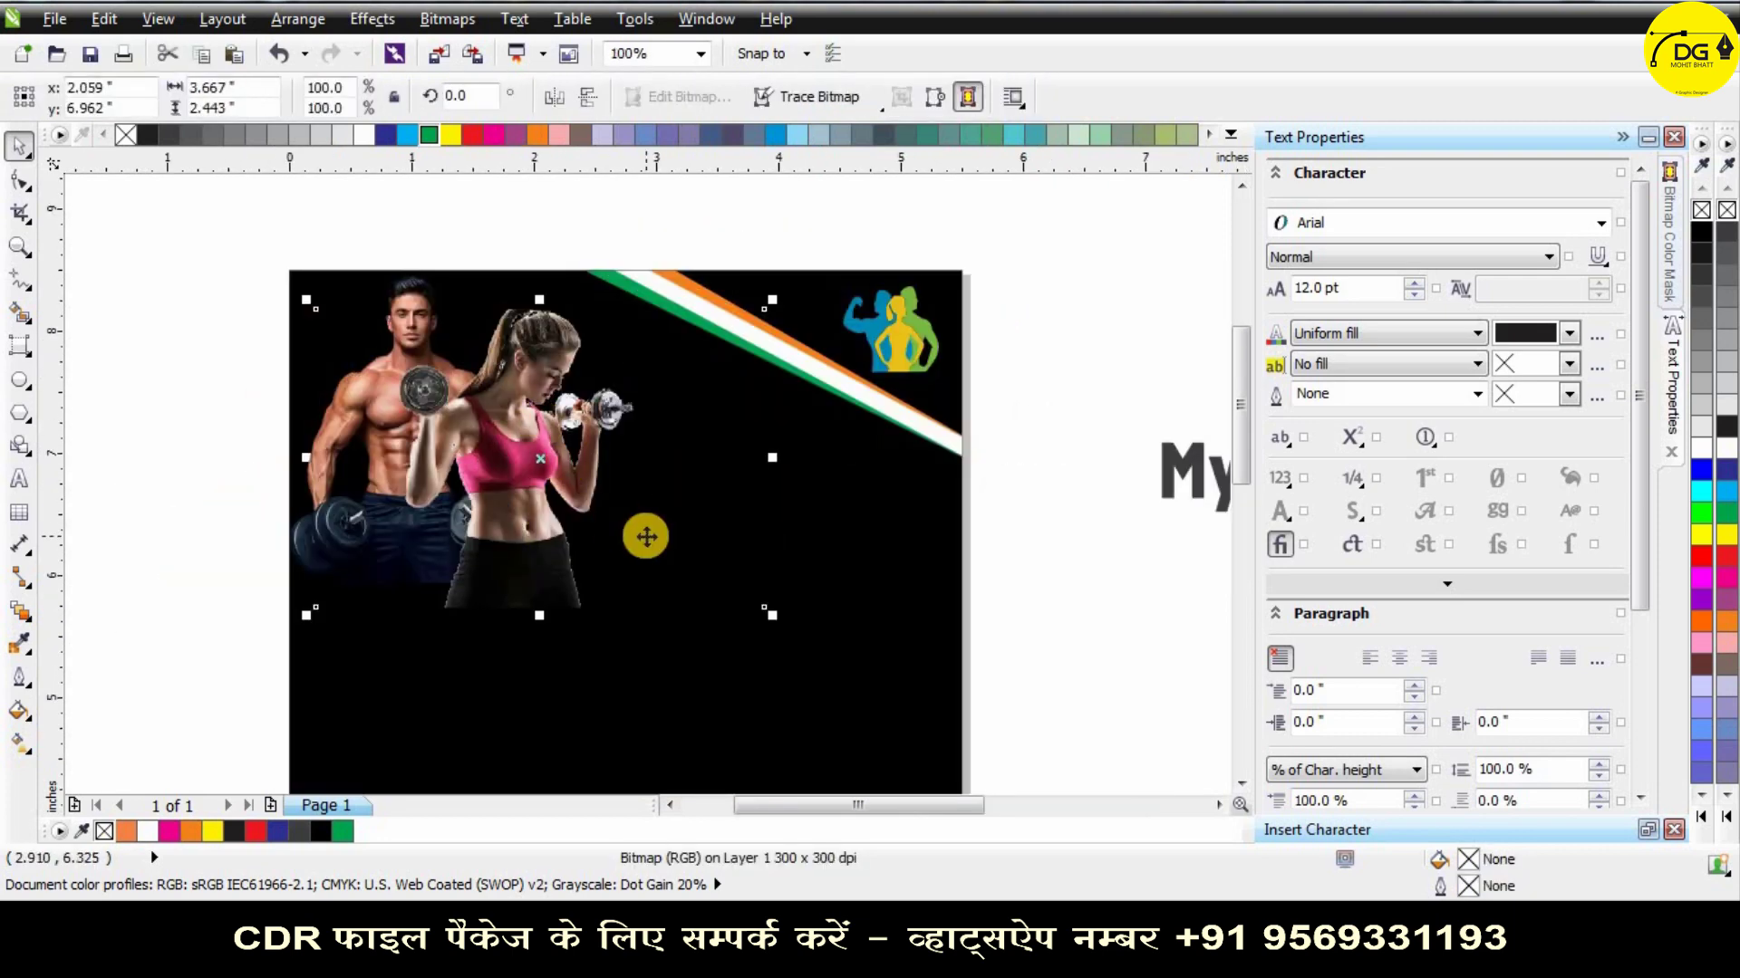
Send the woman's photo behind the man's and resize it to about 3.32 × 2.21 in, offset to his right.
key(ctrl+z)
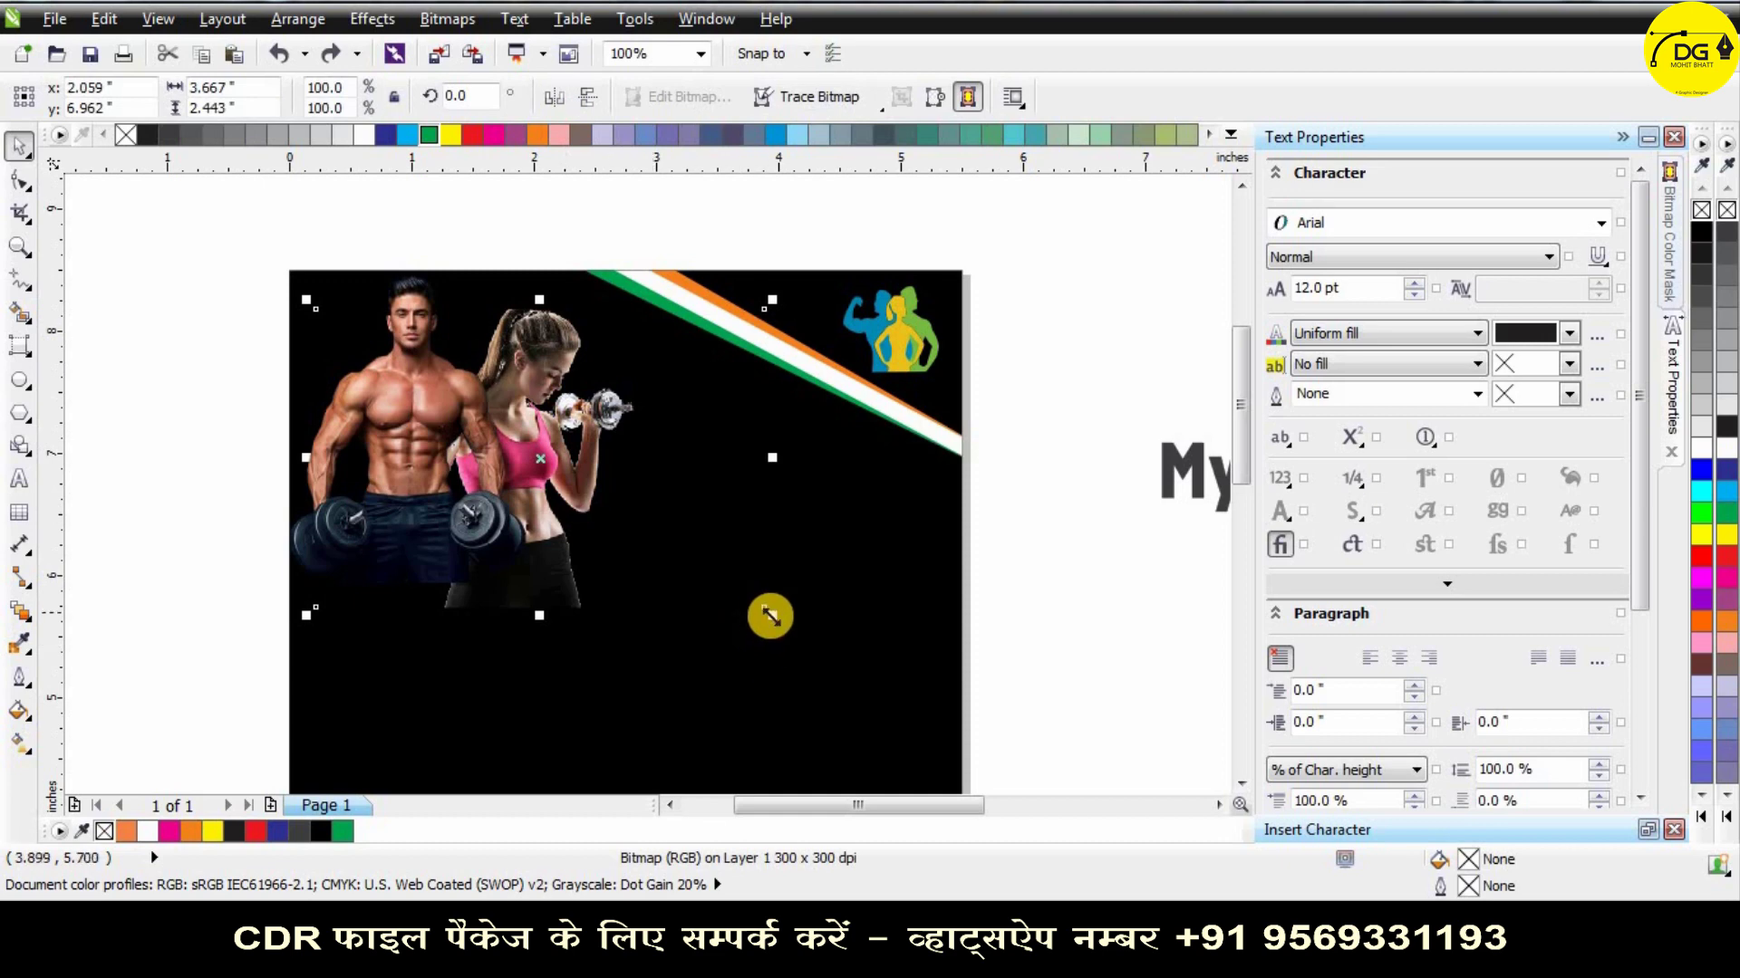
drag(770, 616, 731, 586)
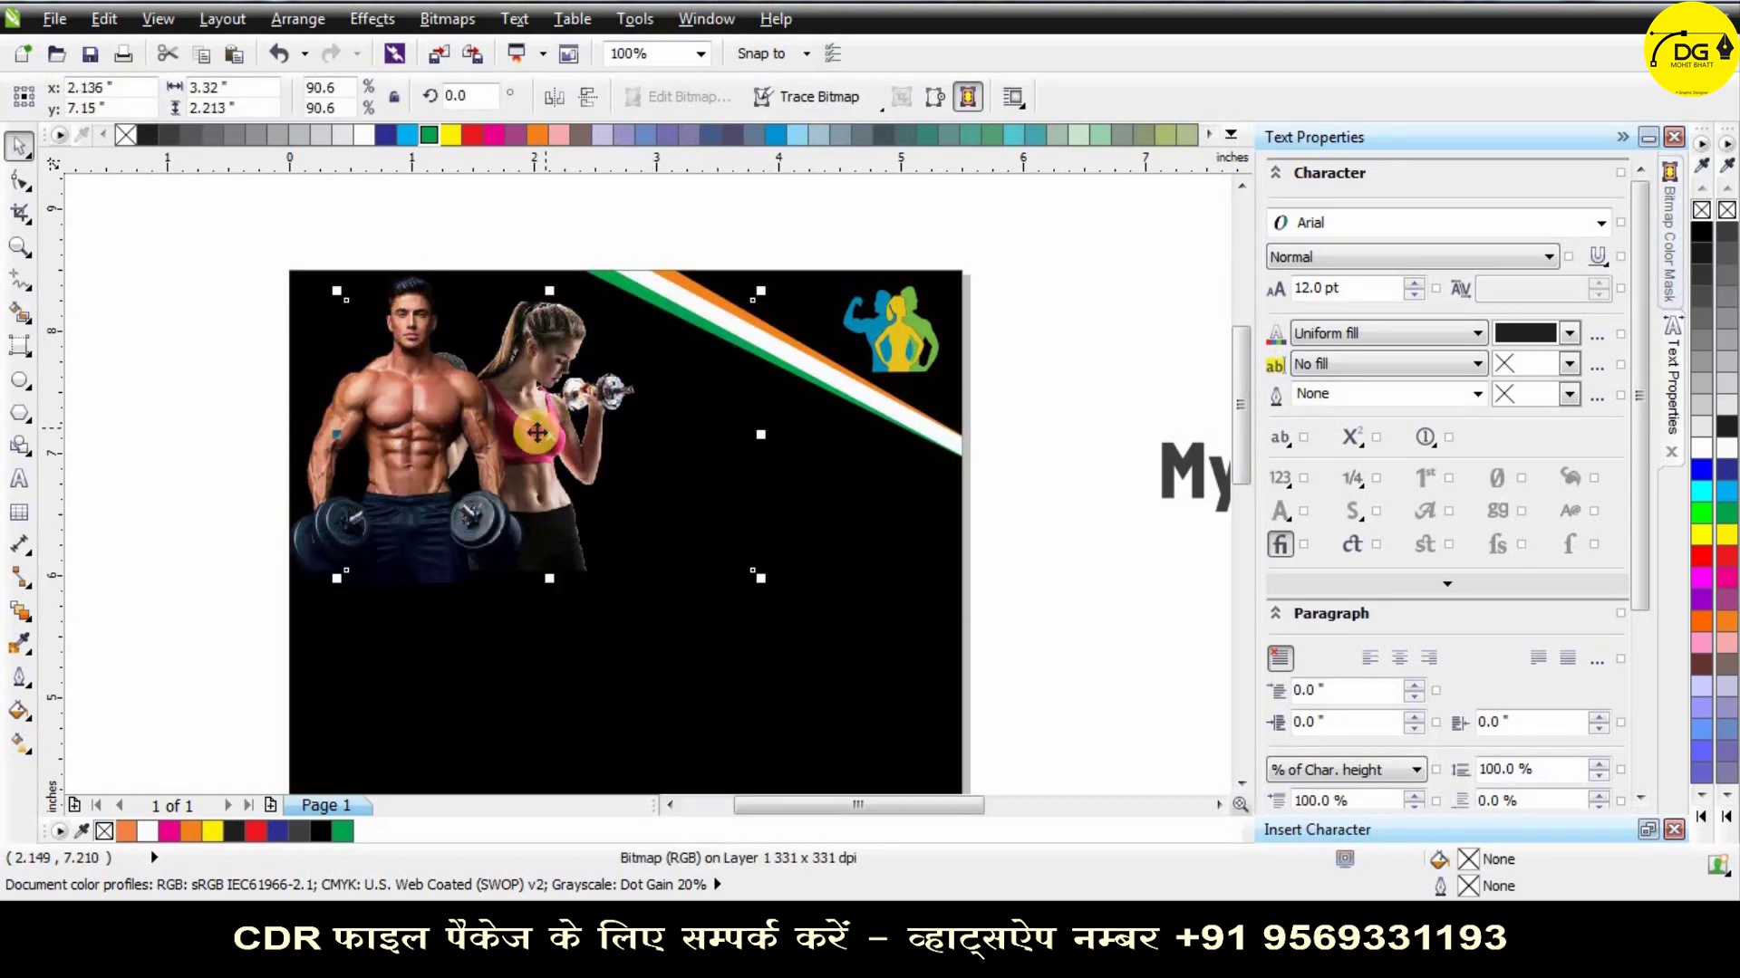
drag(537, 433, 578, 441)
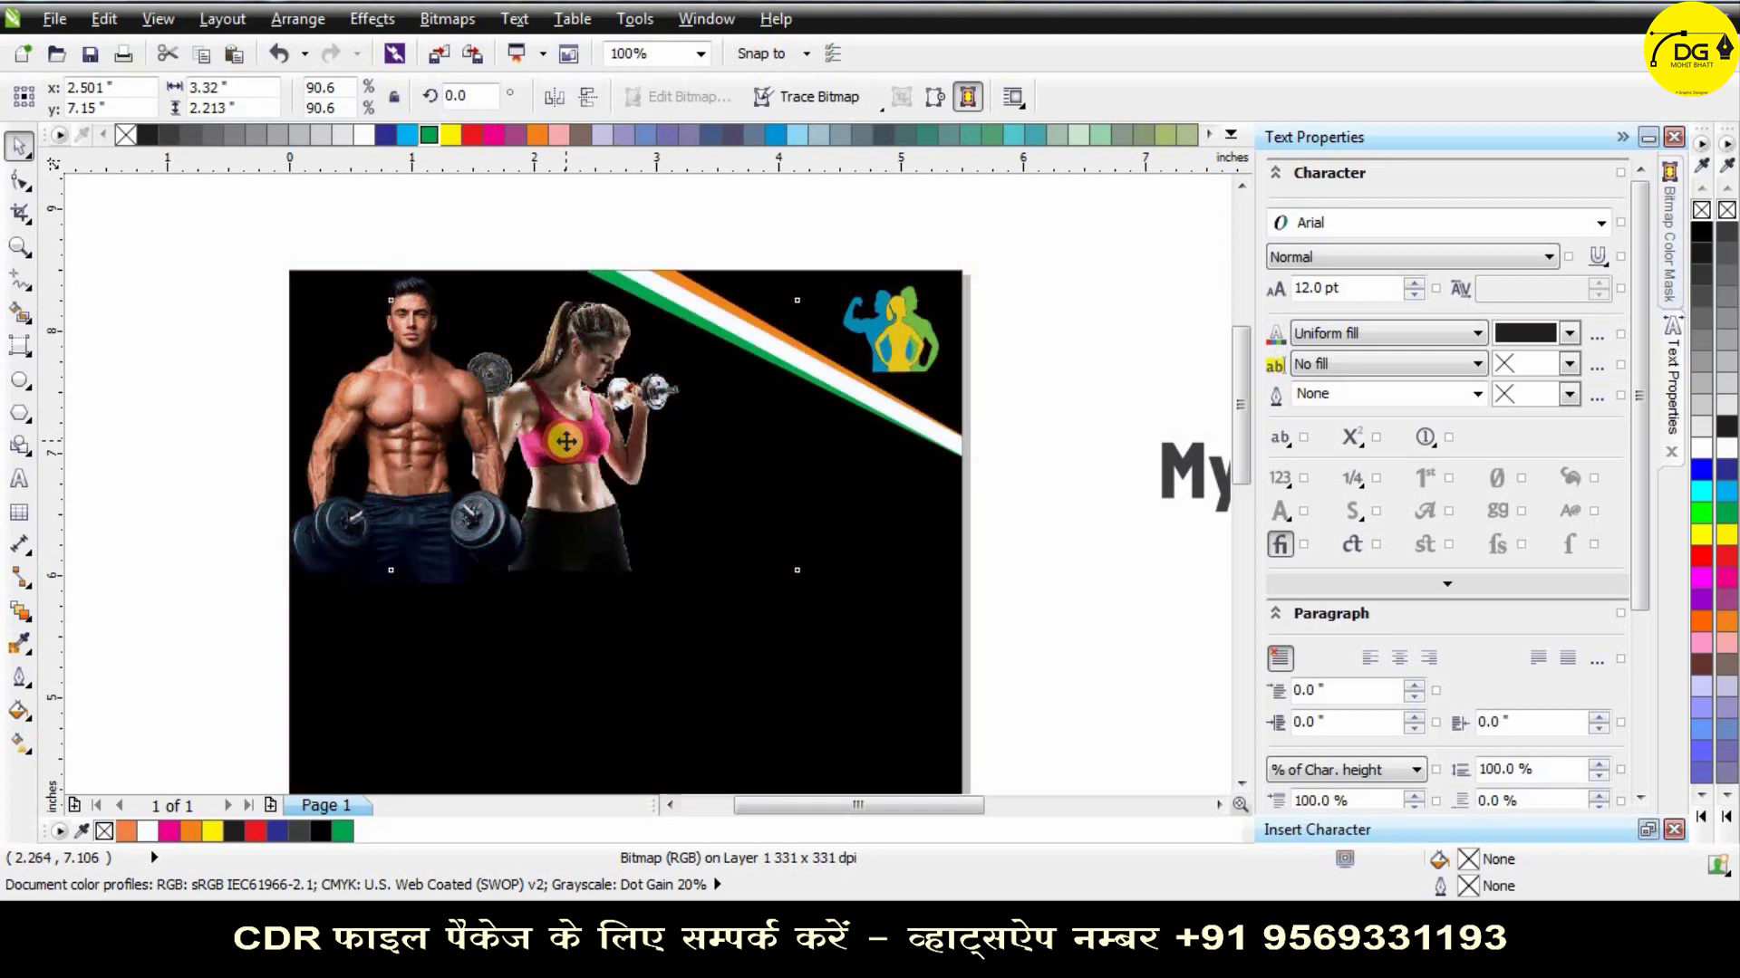
click(216, 418)
scroll(886, 303, down, 1)
scroll(818, 376, up, 1)
scroll(807, 360, down, 1)
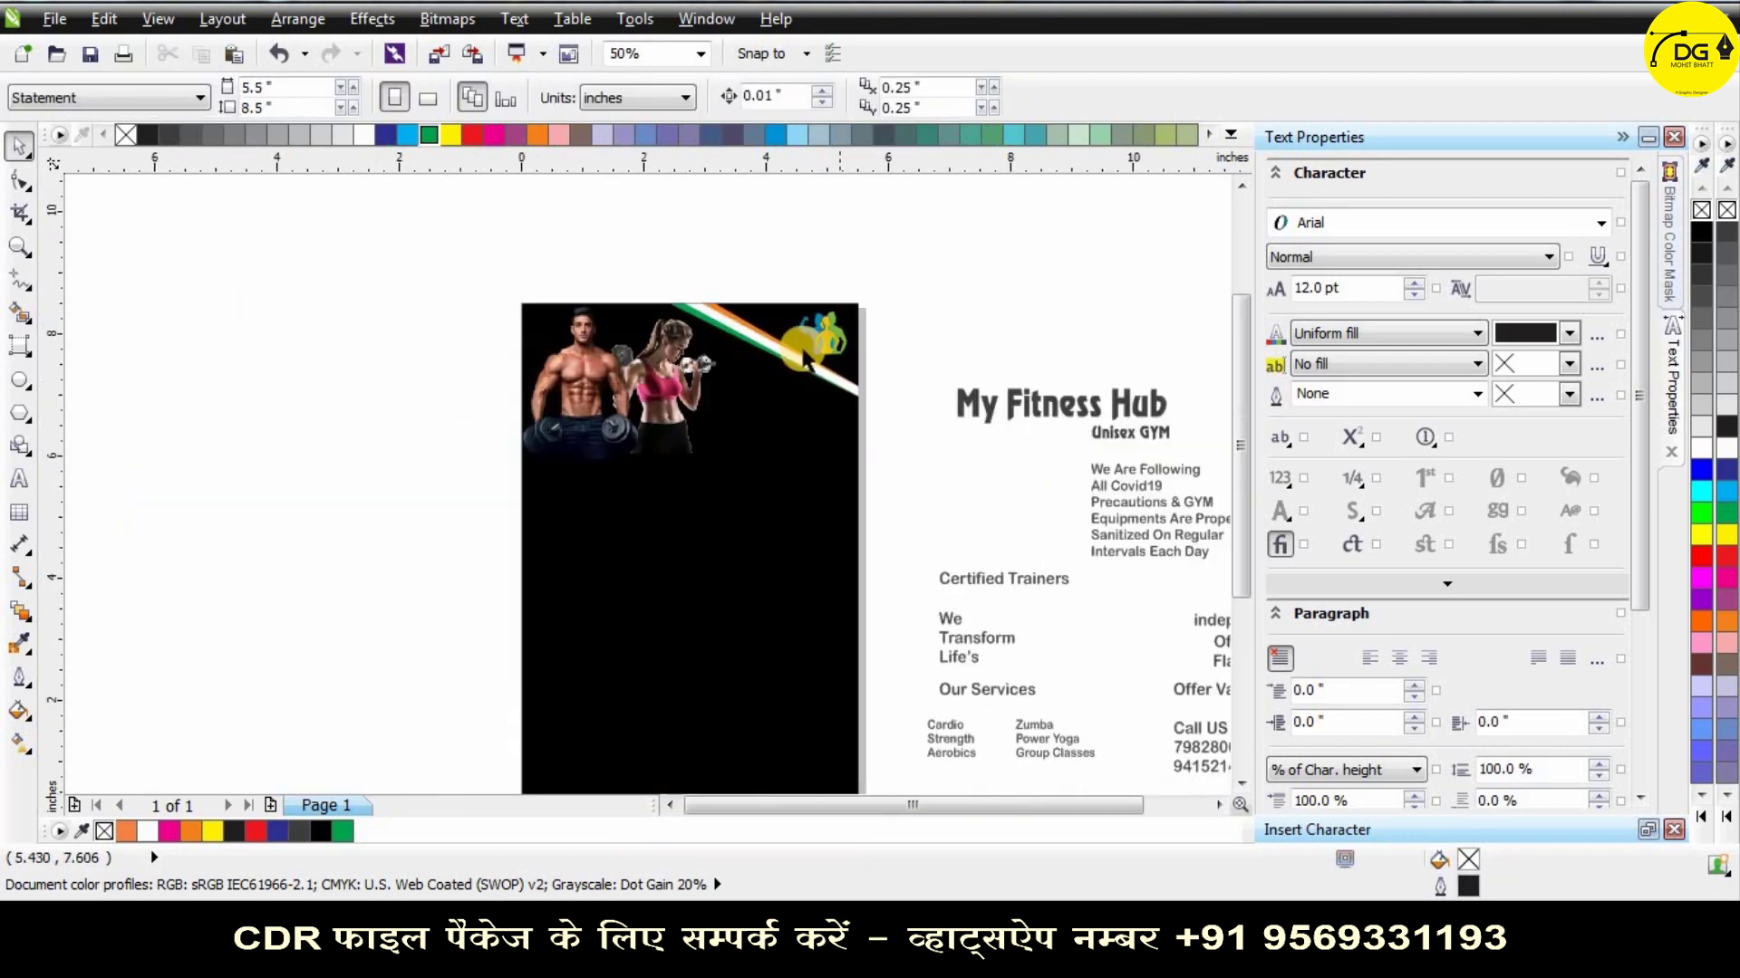
Draw a circle about 4.38 in across around the two athletes and move it up past the page's top edge.
scroll(805, 359, up, 1)
click(18, 379)
drag(496, 493, 756, 415)
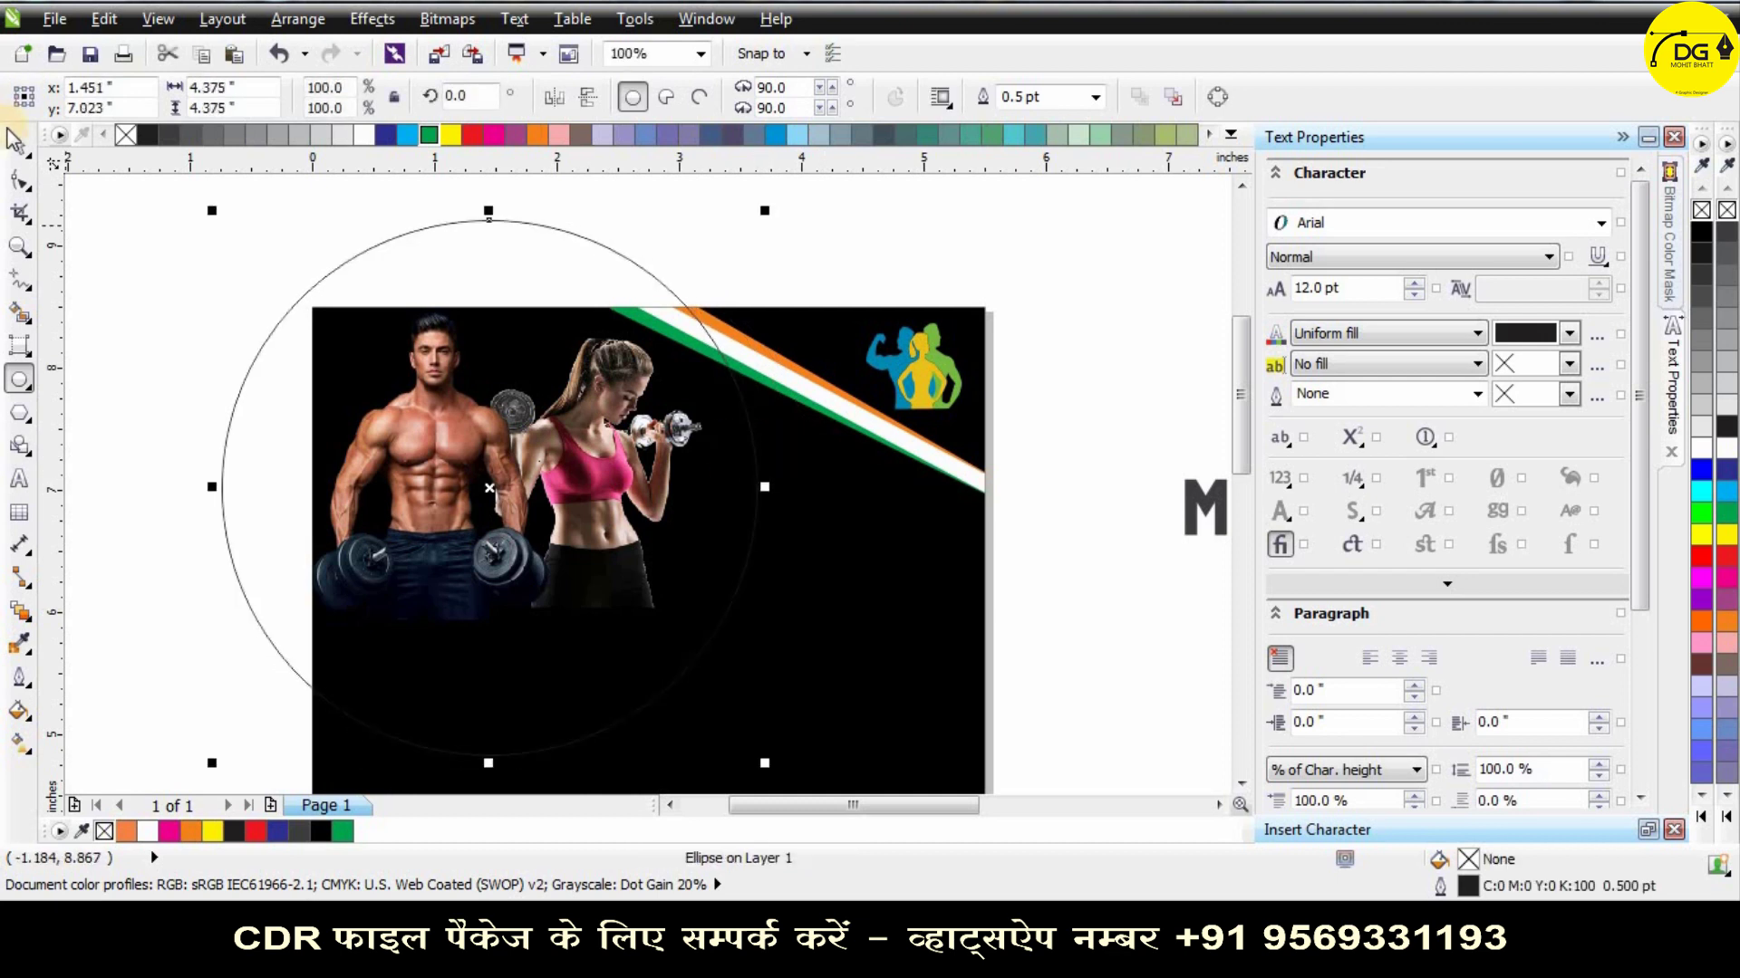
key(space)
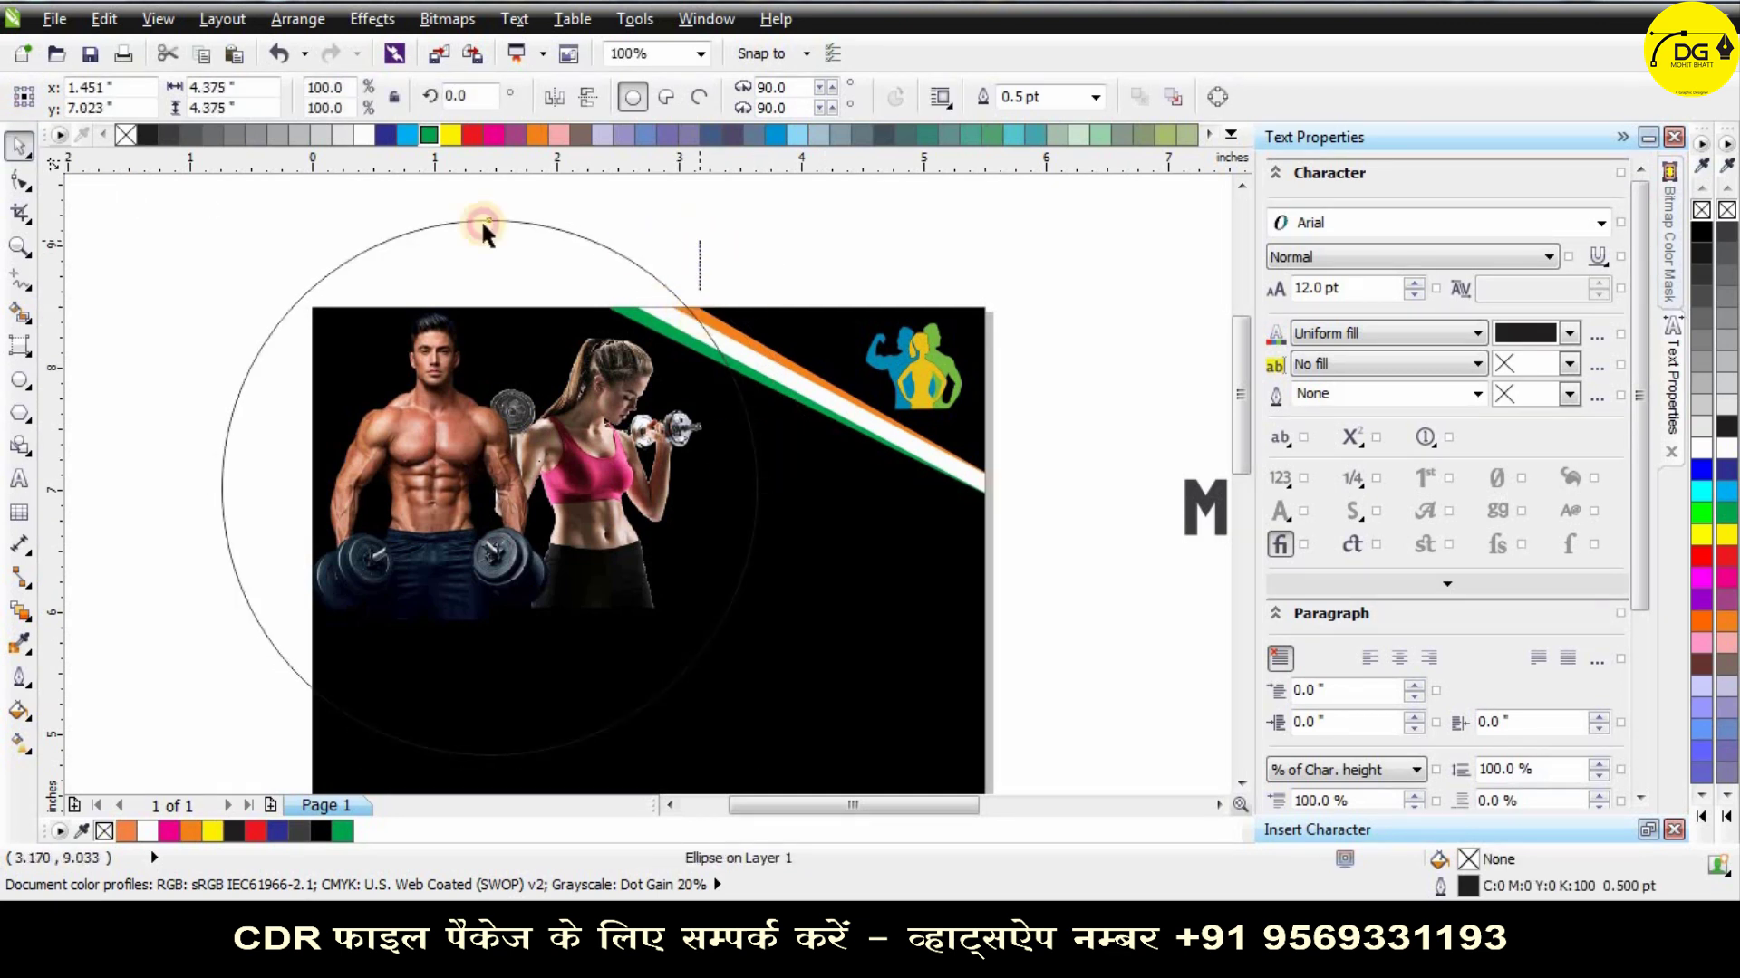
click(482, 223)
click(469, 225)
drag(469, 223, 459, 164)
drag(519, 251, 516, 225)
scroll(644, 343, down, 1)
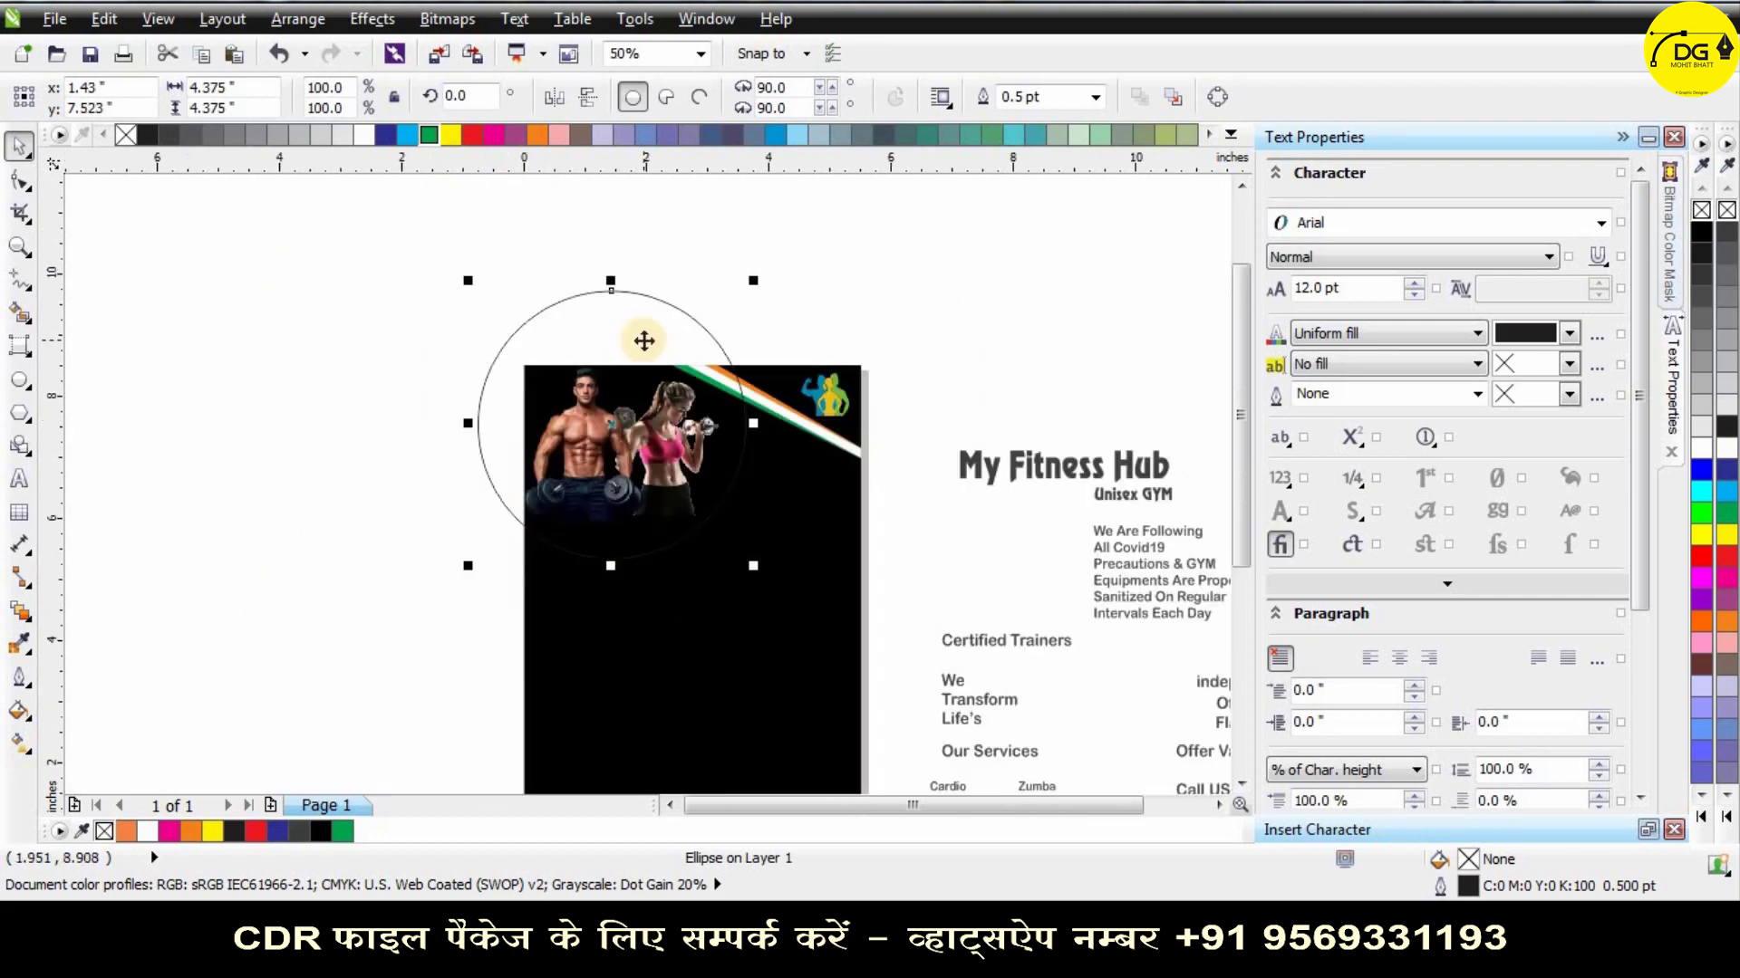
drag(645, 341, 642, 310)
scroll(662, 480, up, 2)
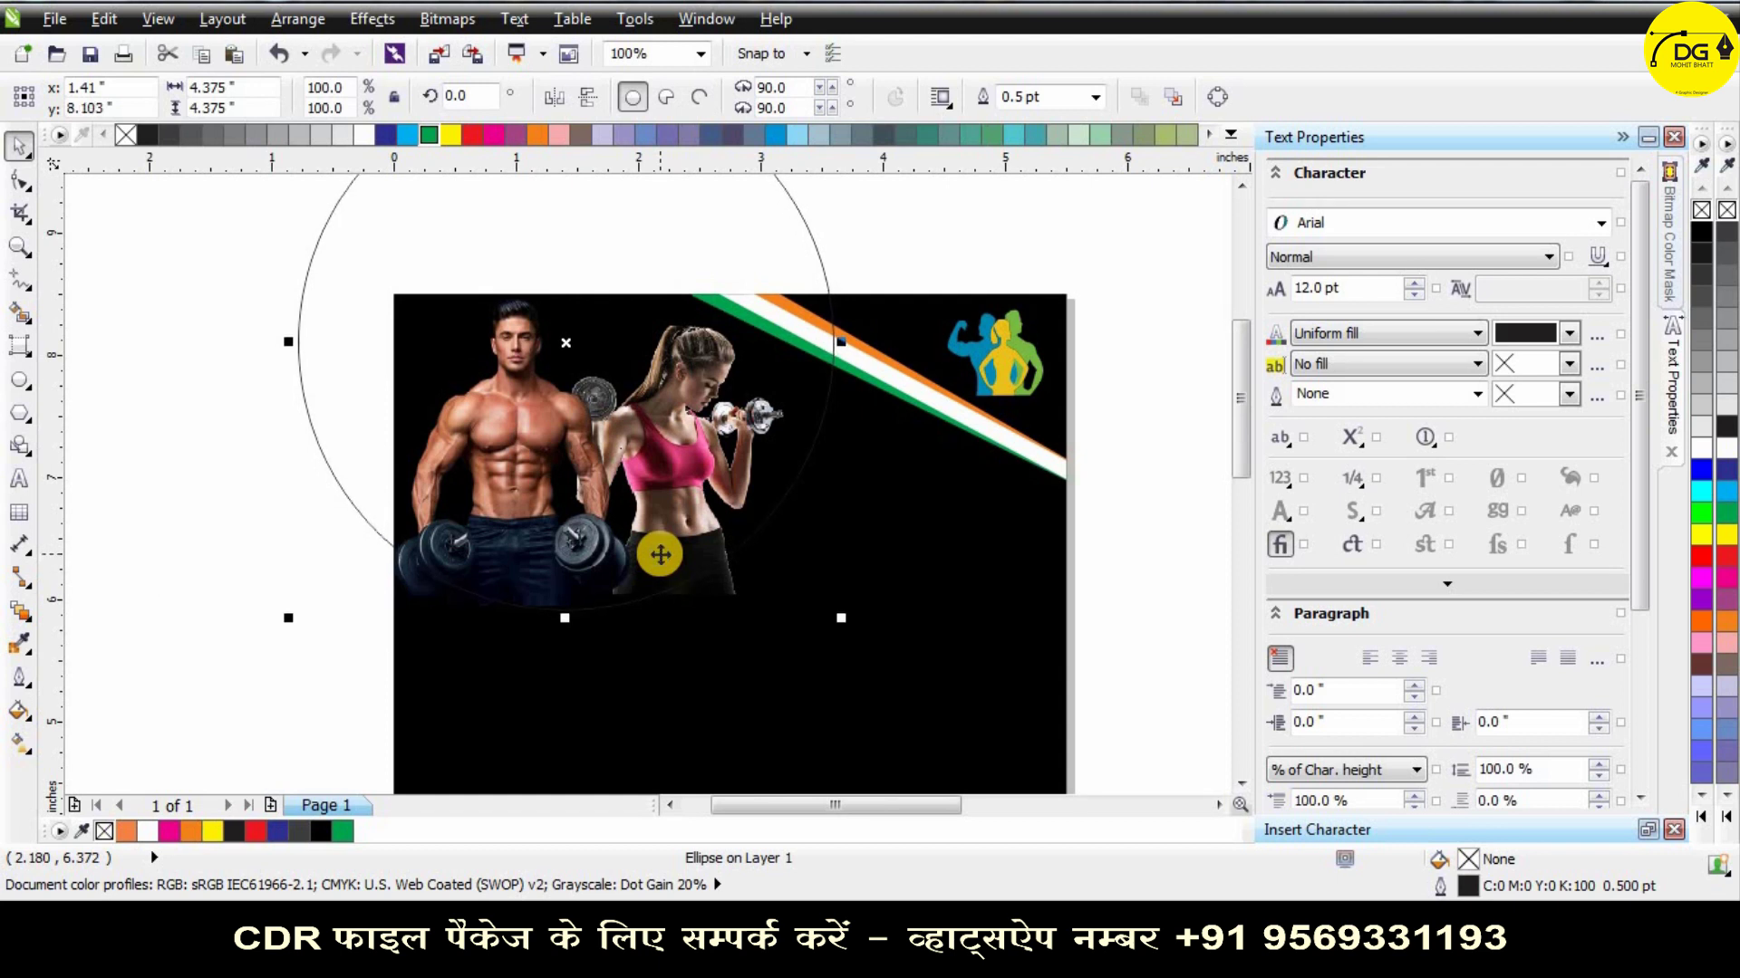
Widen the circle into an ellipse about 4.90 in wide and nudge it up slightly.
drag(840, 342, 865, 342)
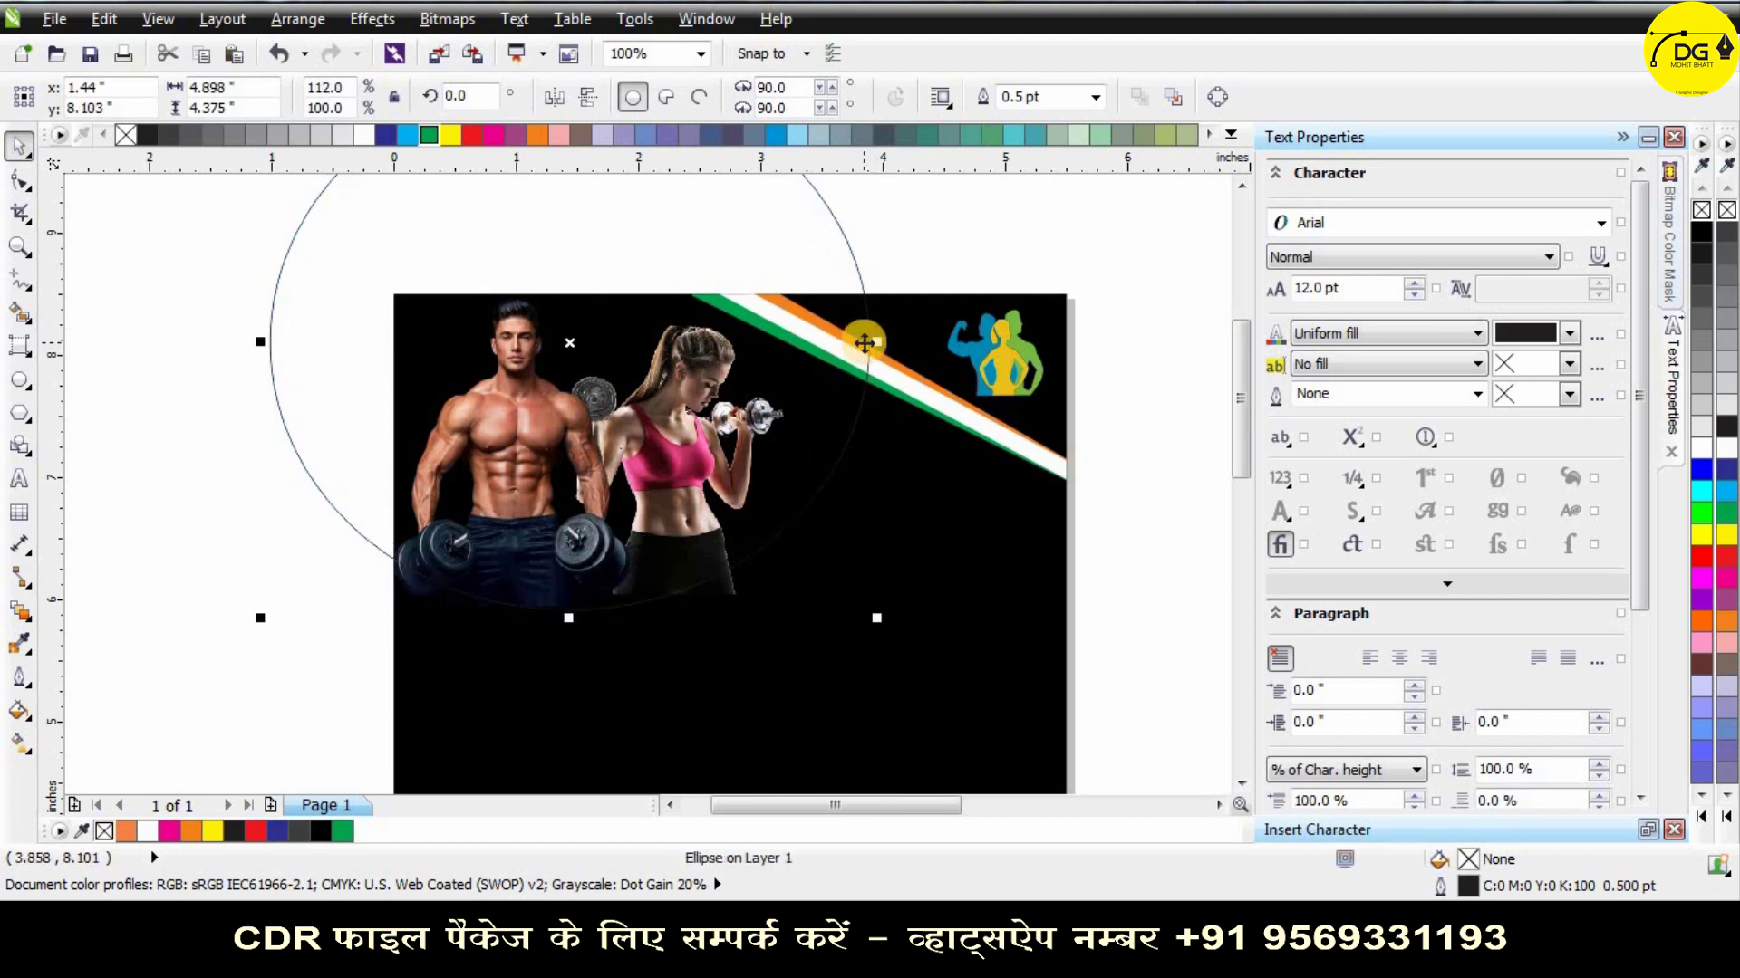
key(Up)
key(Up)
key(Up)
key(Up)
key(Up)
key(Up)
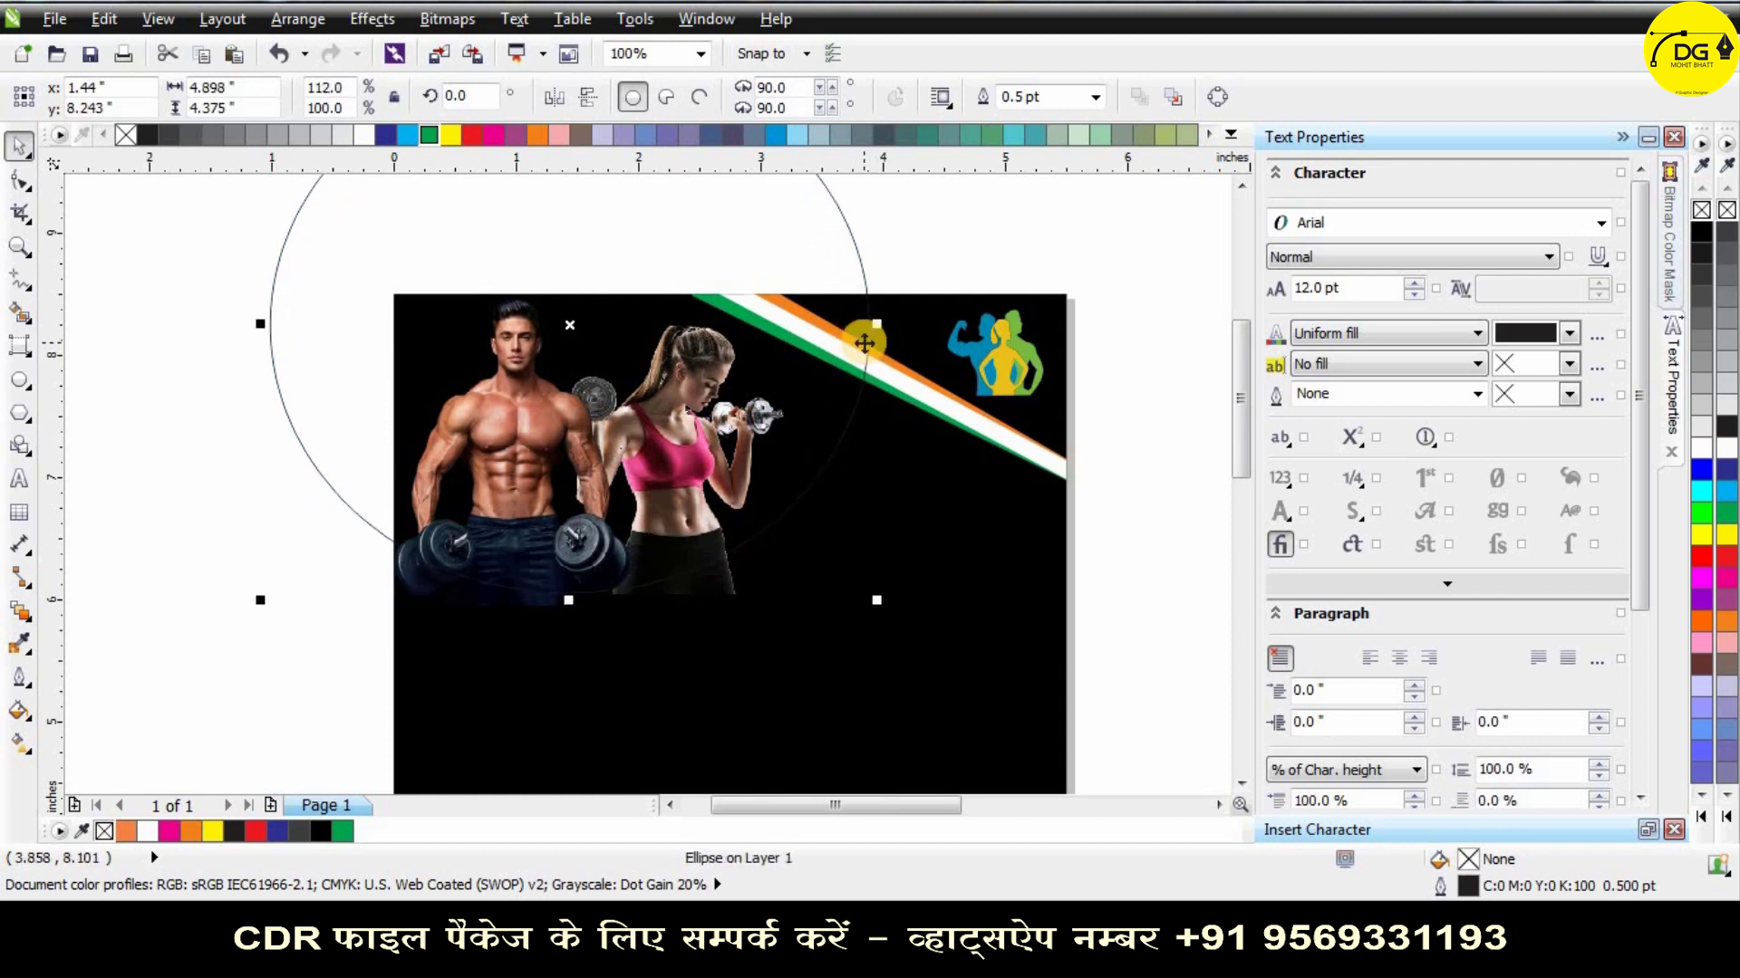
Duplicate the ellipse with the copy offset slightly right and down, so the two outlines enclose a crescent under the athletes.
drag(815, 471, 651, 359)
scroll(906, 459, up, 1)
scroll(961, 452, down, 1)
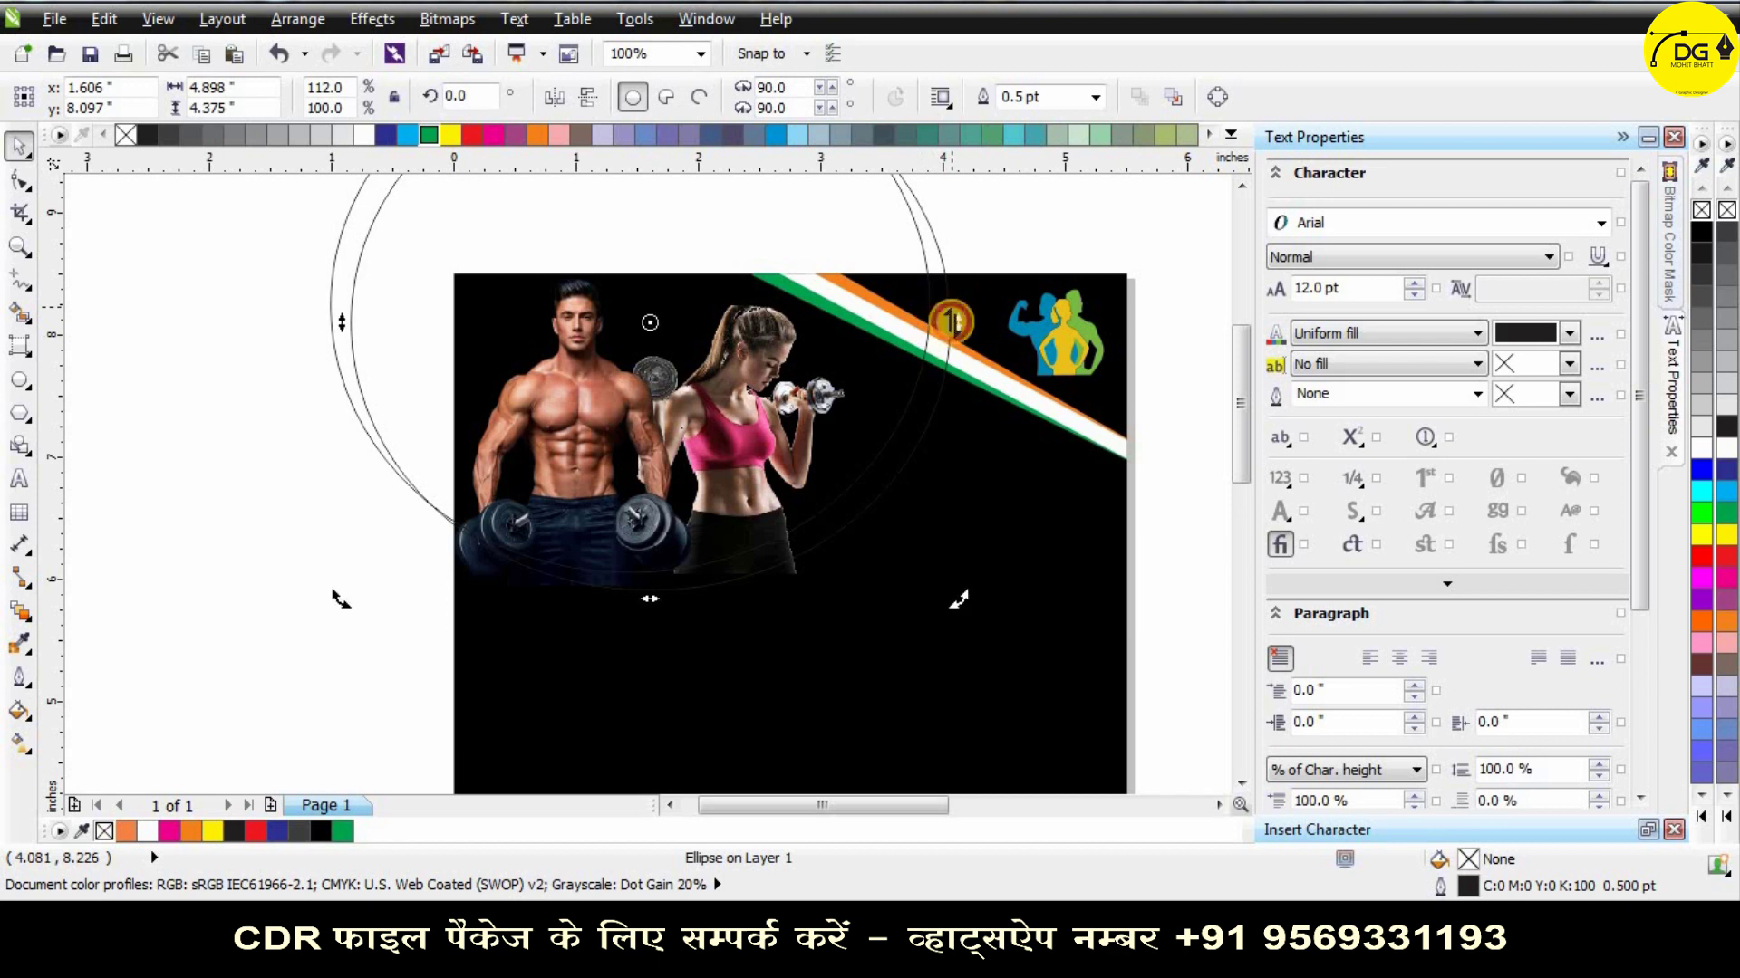
click(272, 416)
Smart-fill the regions between the two ellipses in blue-grey to form a crescent beneath the athletes.
click(19, 312)
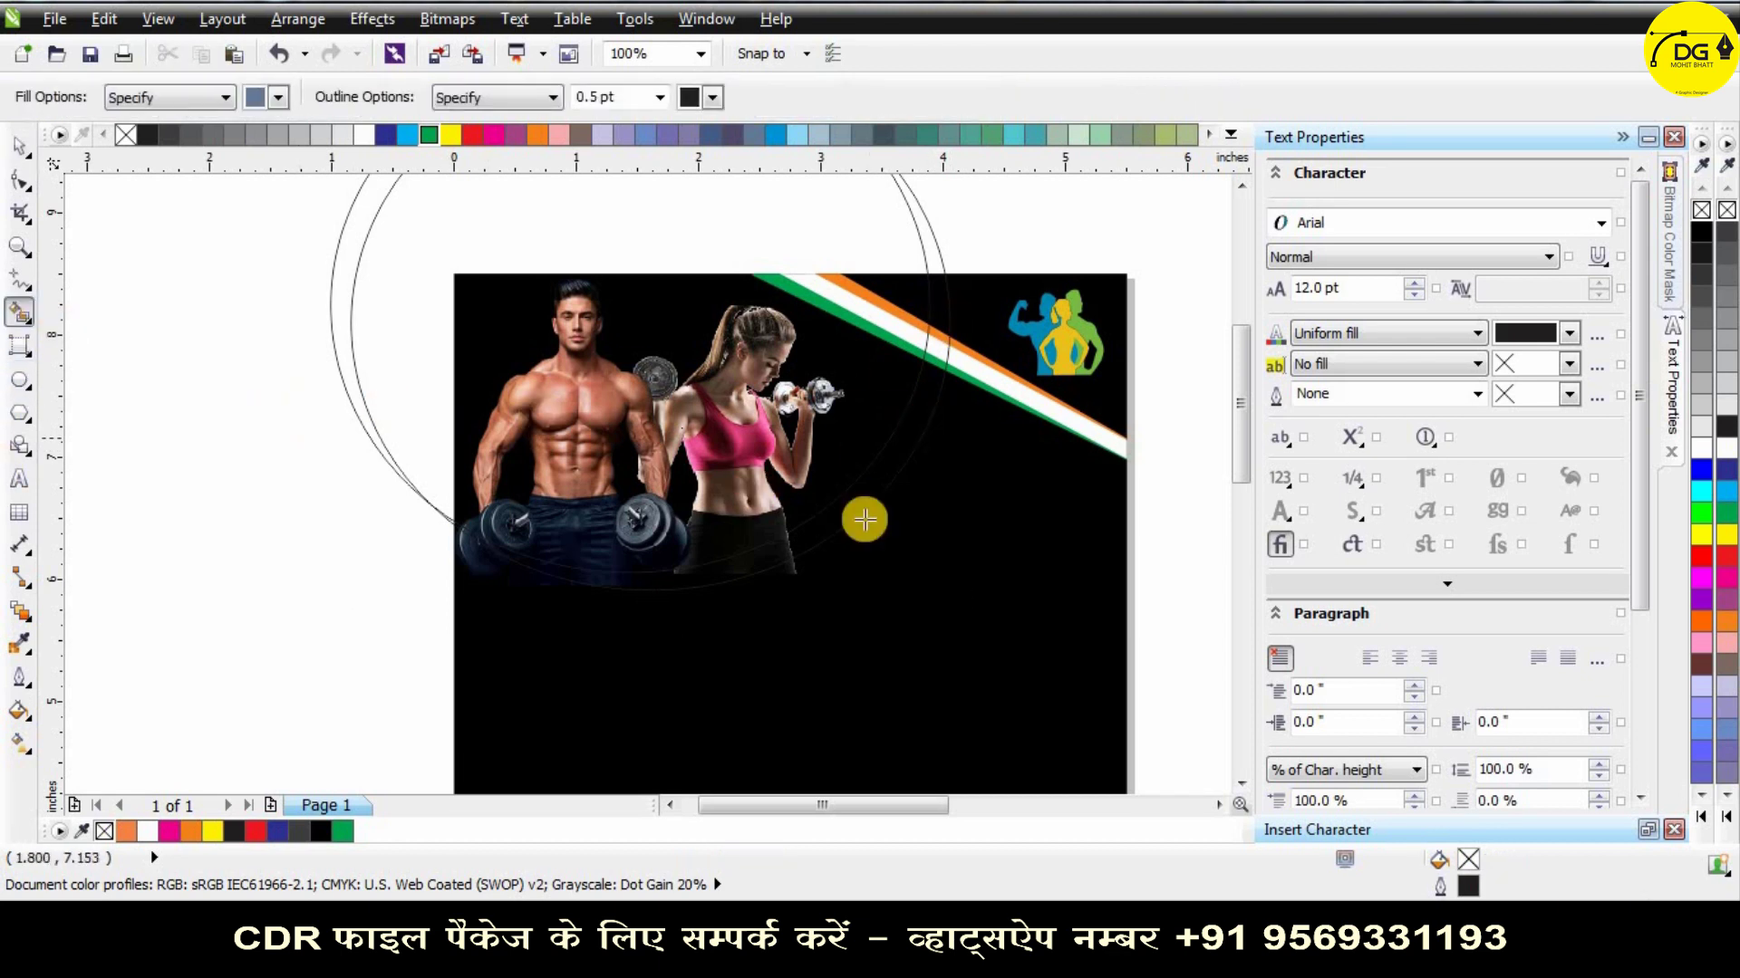
click(857, 509)
click(669, 581)
scroll(557, 584, up, 2)
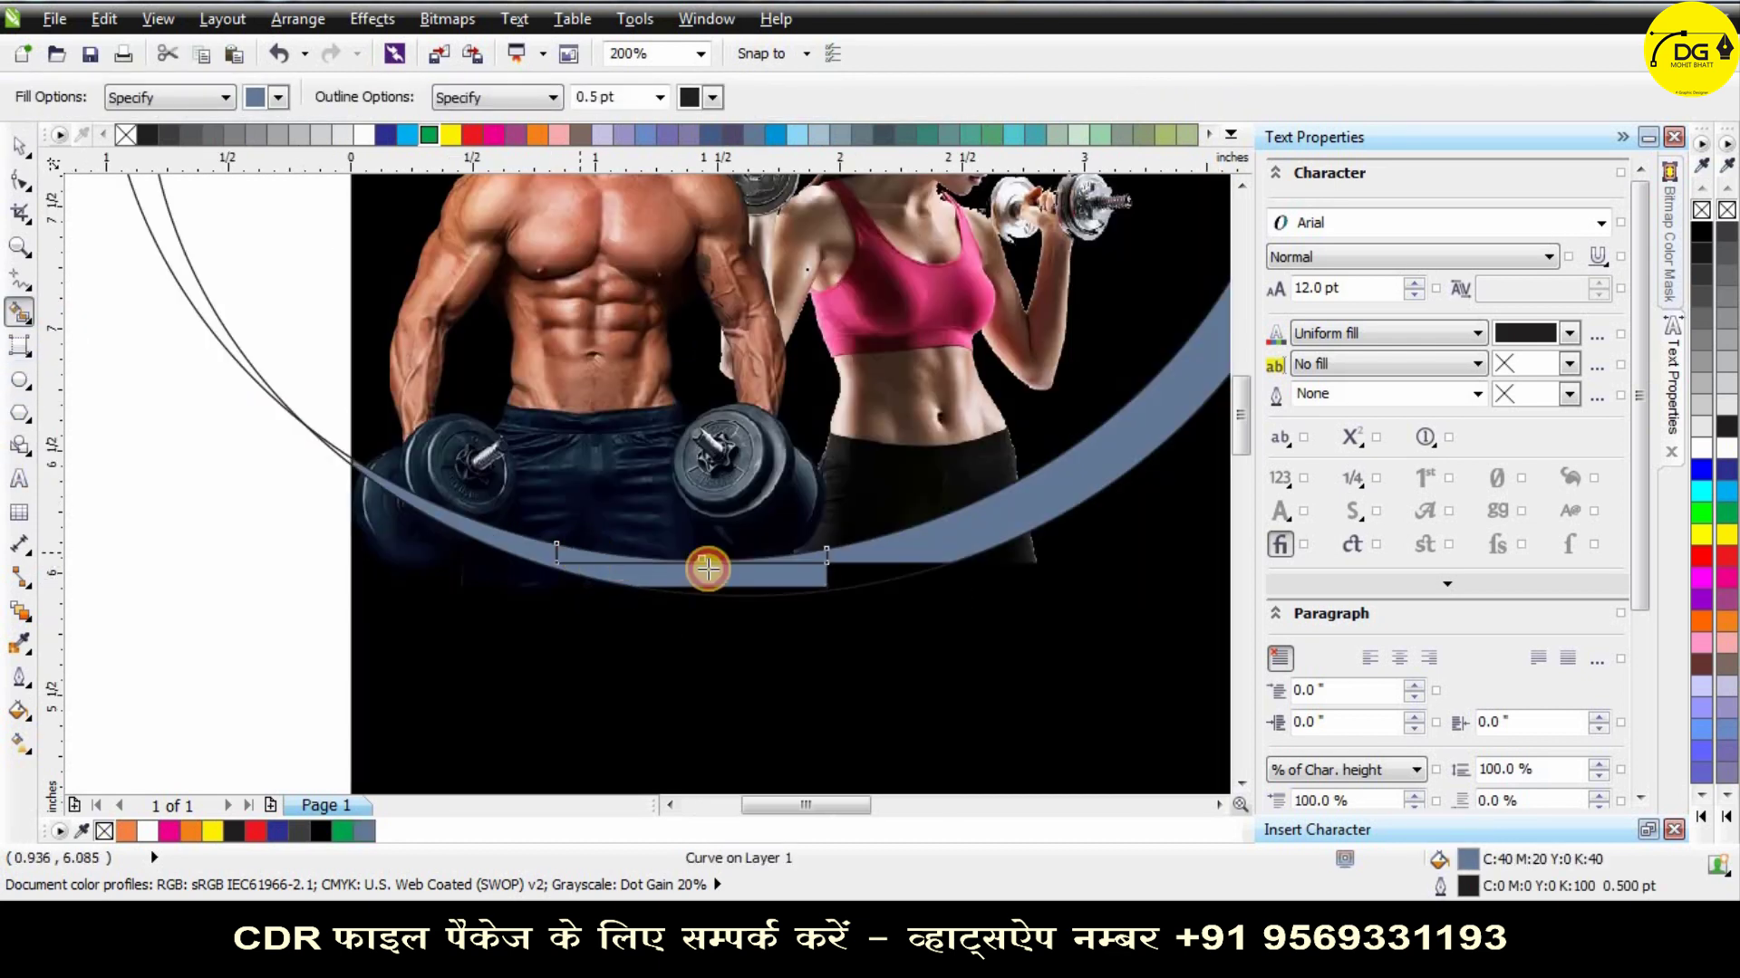
click(768, 588)
scroll(768, 588, down, 2)
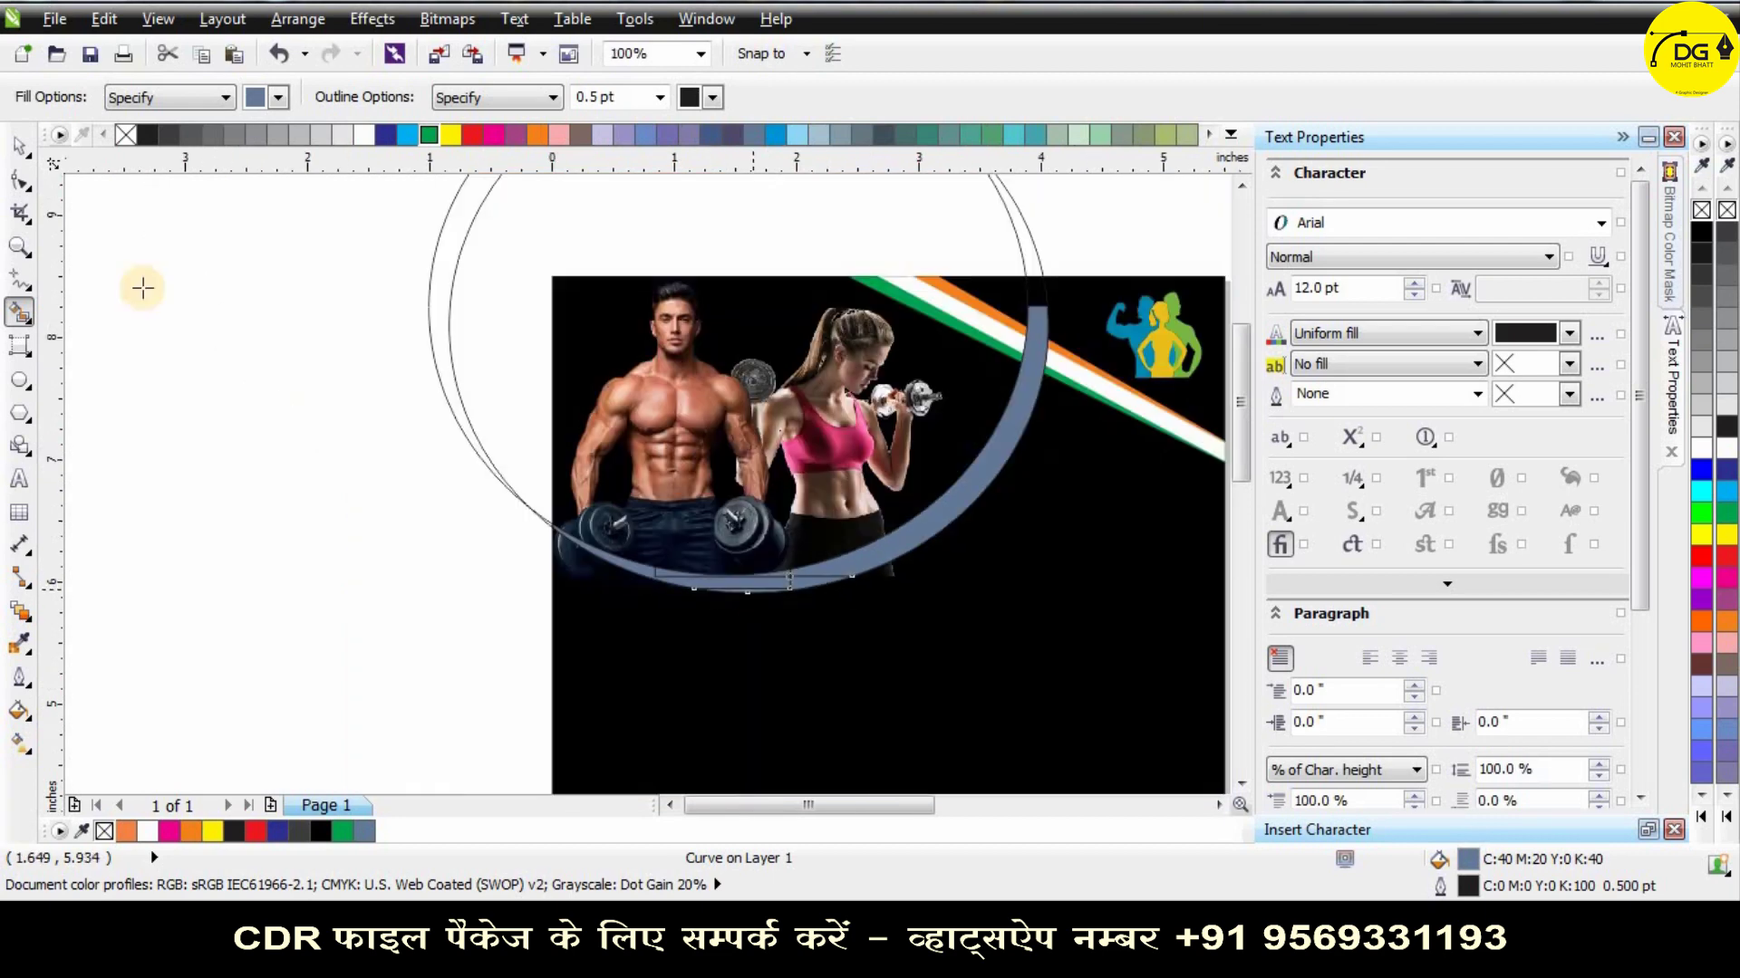
Delete the two ellipse outlines around the filled crescent.
click(19, 147)
click(467, 318)
shift+click(516, 317)
key(Delete)
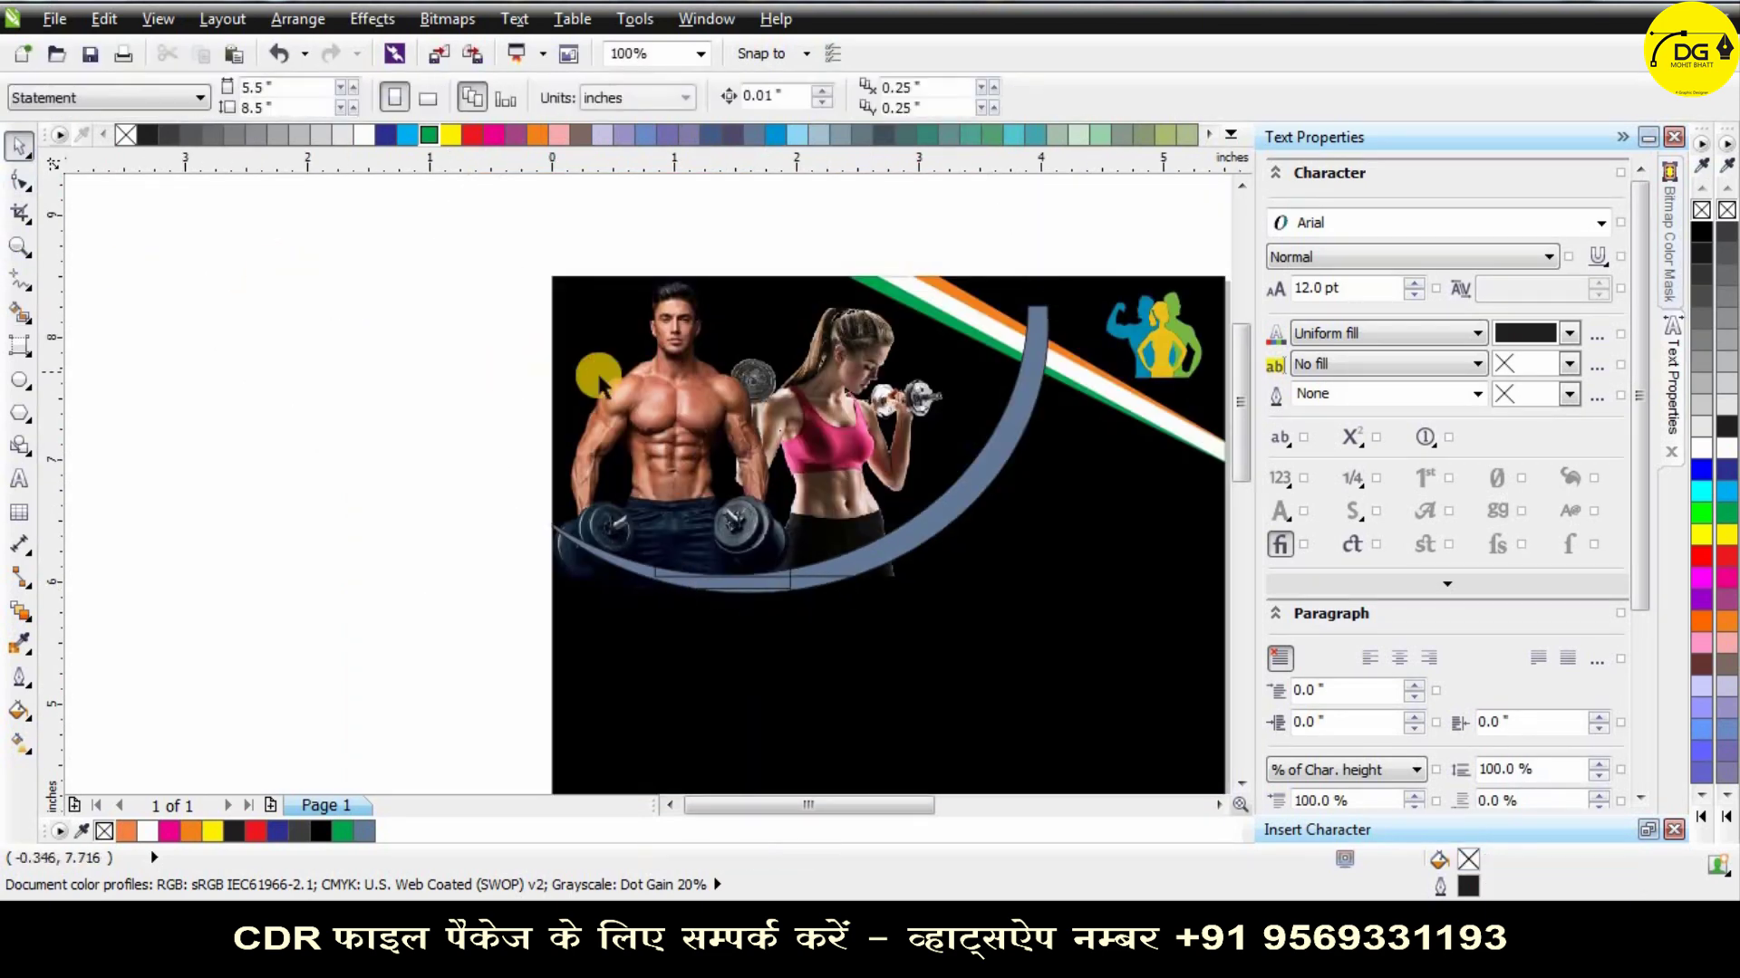
Try moving the woman's photo, undo the move, and inspect the crescent's filled pieces.
scroll(1046, 363, up, 1)
mouse_move(1042, 362)
mouse_down()
mouse_move(1091, 389)
mouse_move(1062, 375)
mouse_up()
drag(948, 369, 967, 396)
key(ctrl+z)
scroll(964, 394, down, 1)
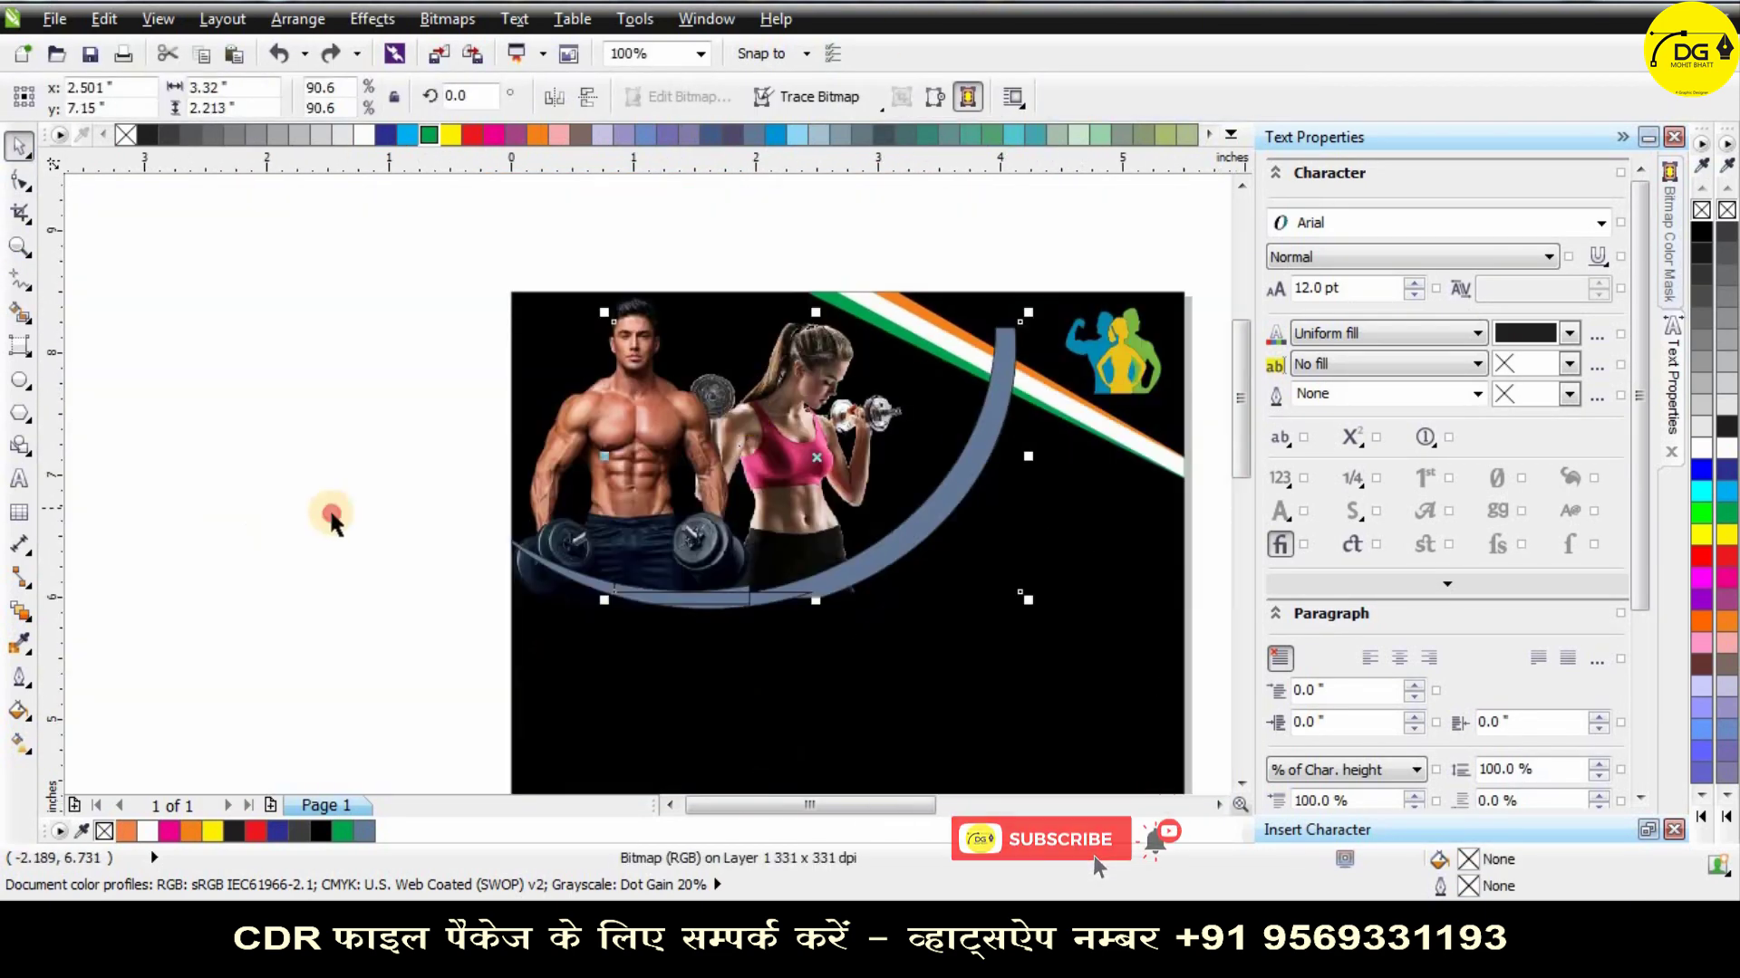
click(332, 514)
scroll(752, 603, up, 2)
scroll(870, 598, down, 2)
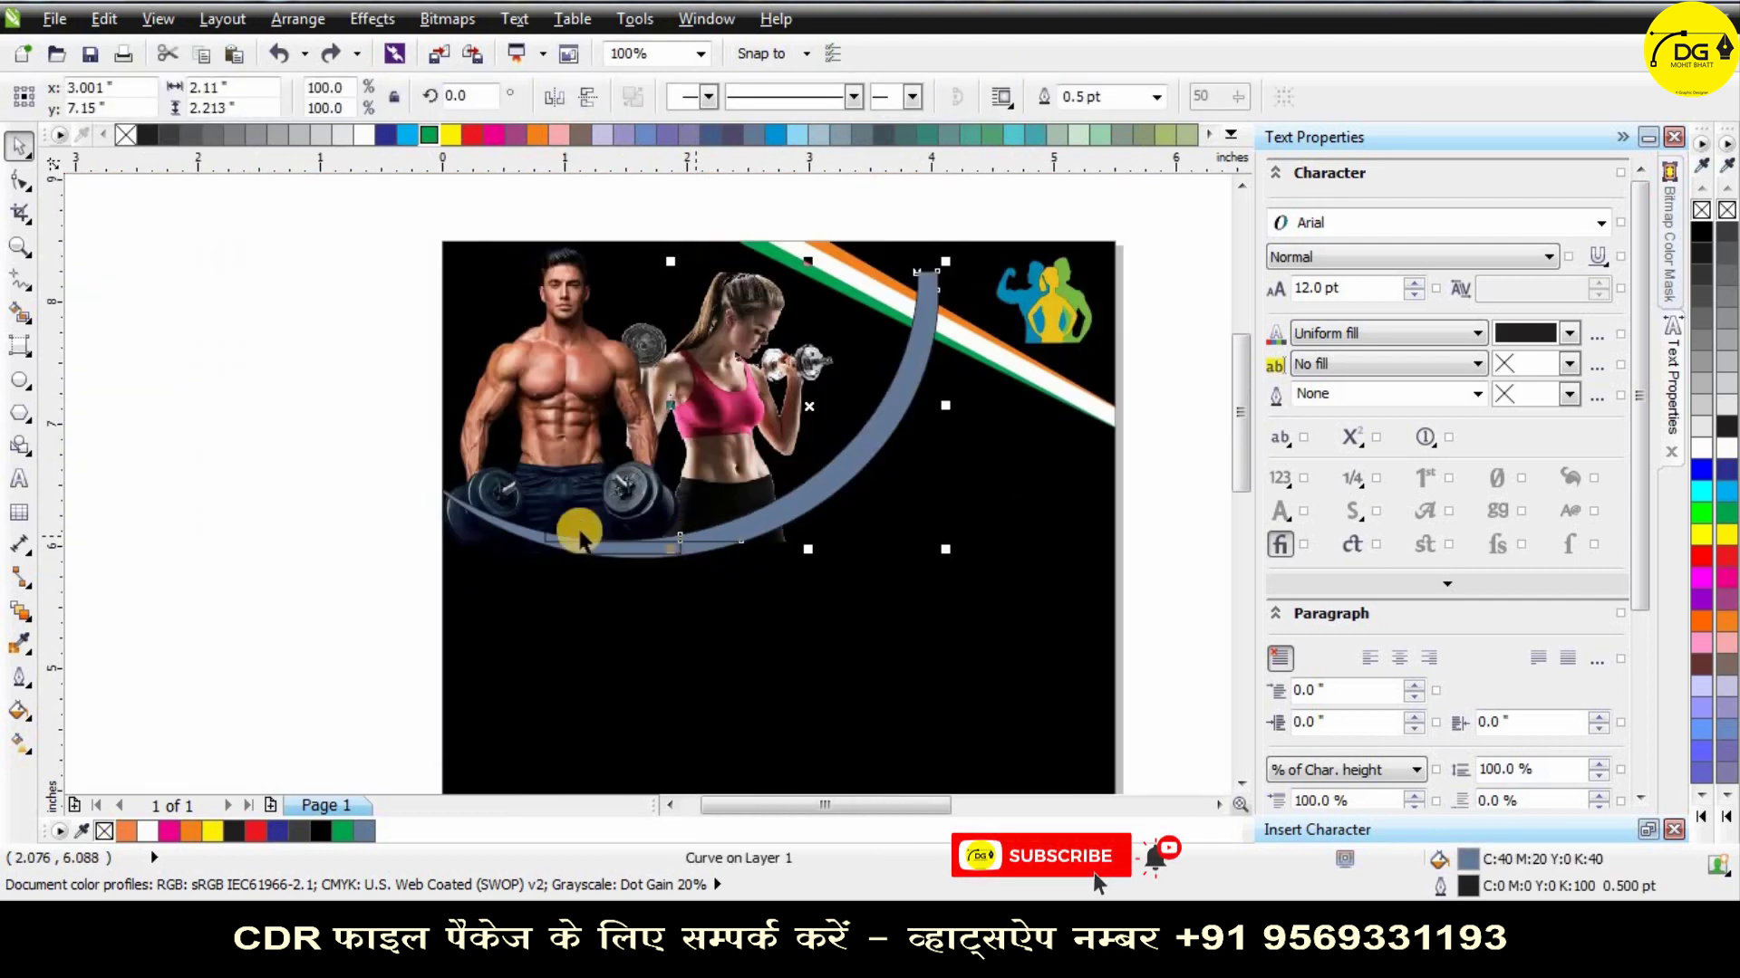
click(916, 352)
scroll(925, 292, up, 1)
scroll(892, 414, down, 1)
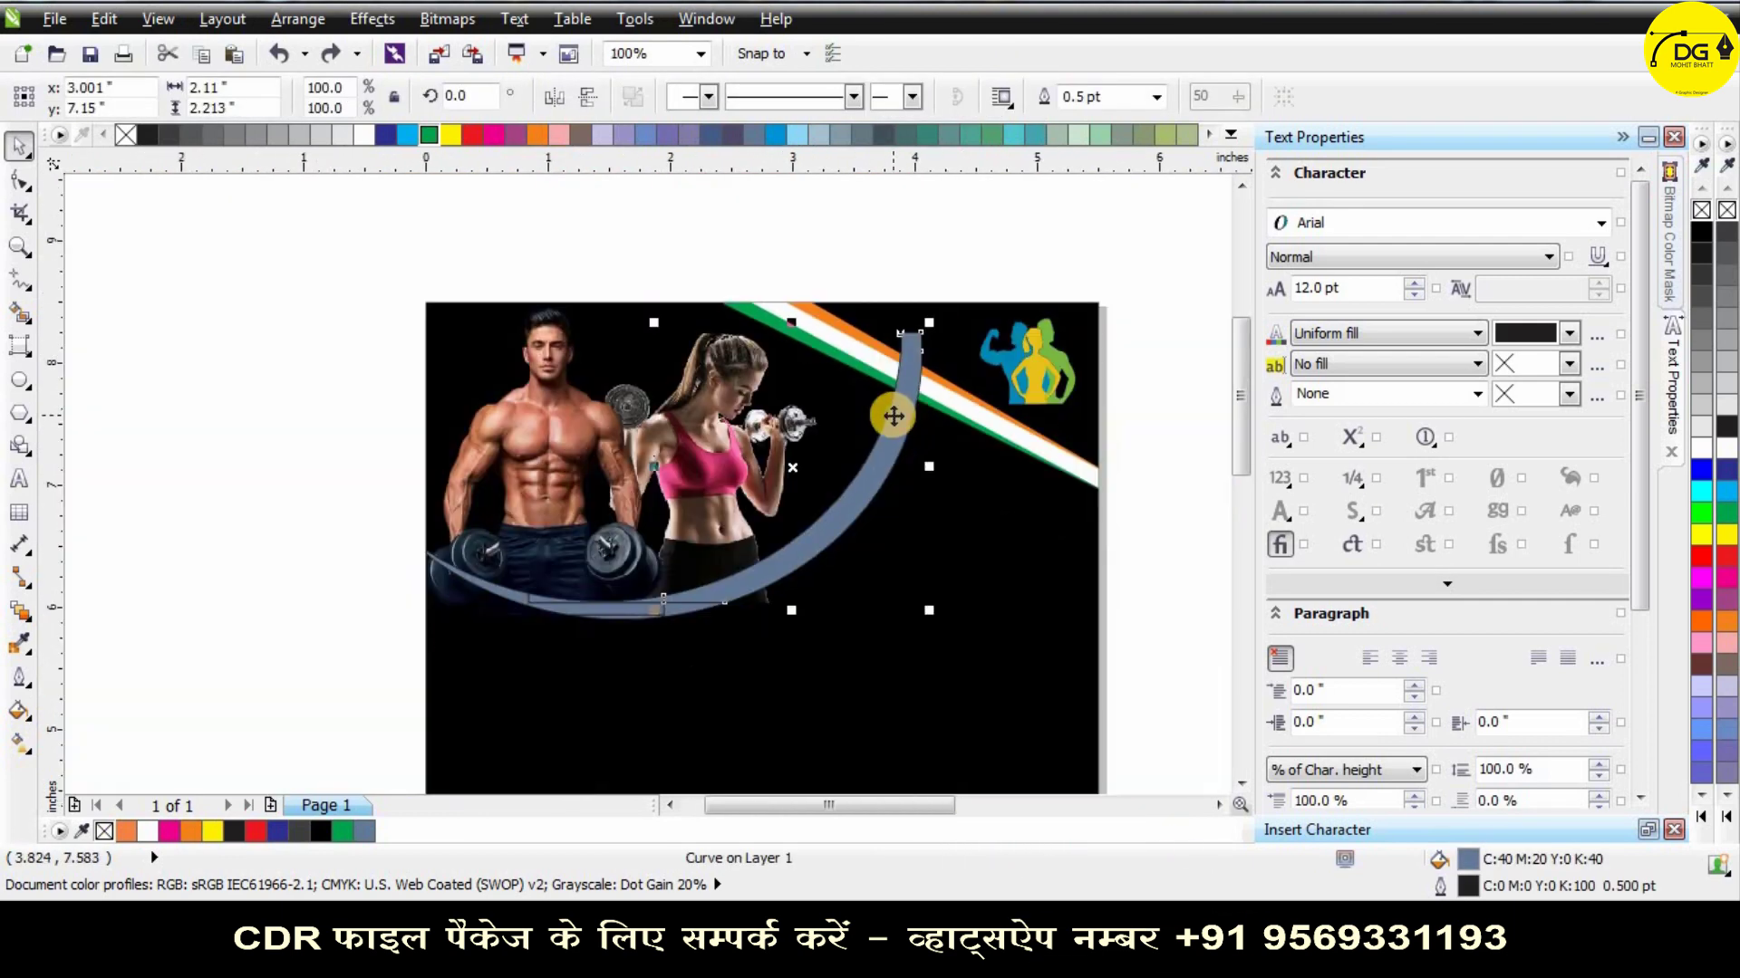
Undo back to before the ellipses were removed, and delete both ellipses again so only the filled crescent pieces remain.
key(ctrl+z)
key(ctrl+z)
key(ctrl+z)
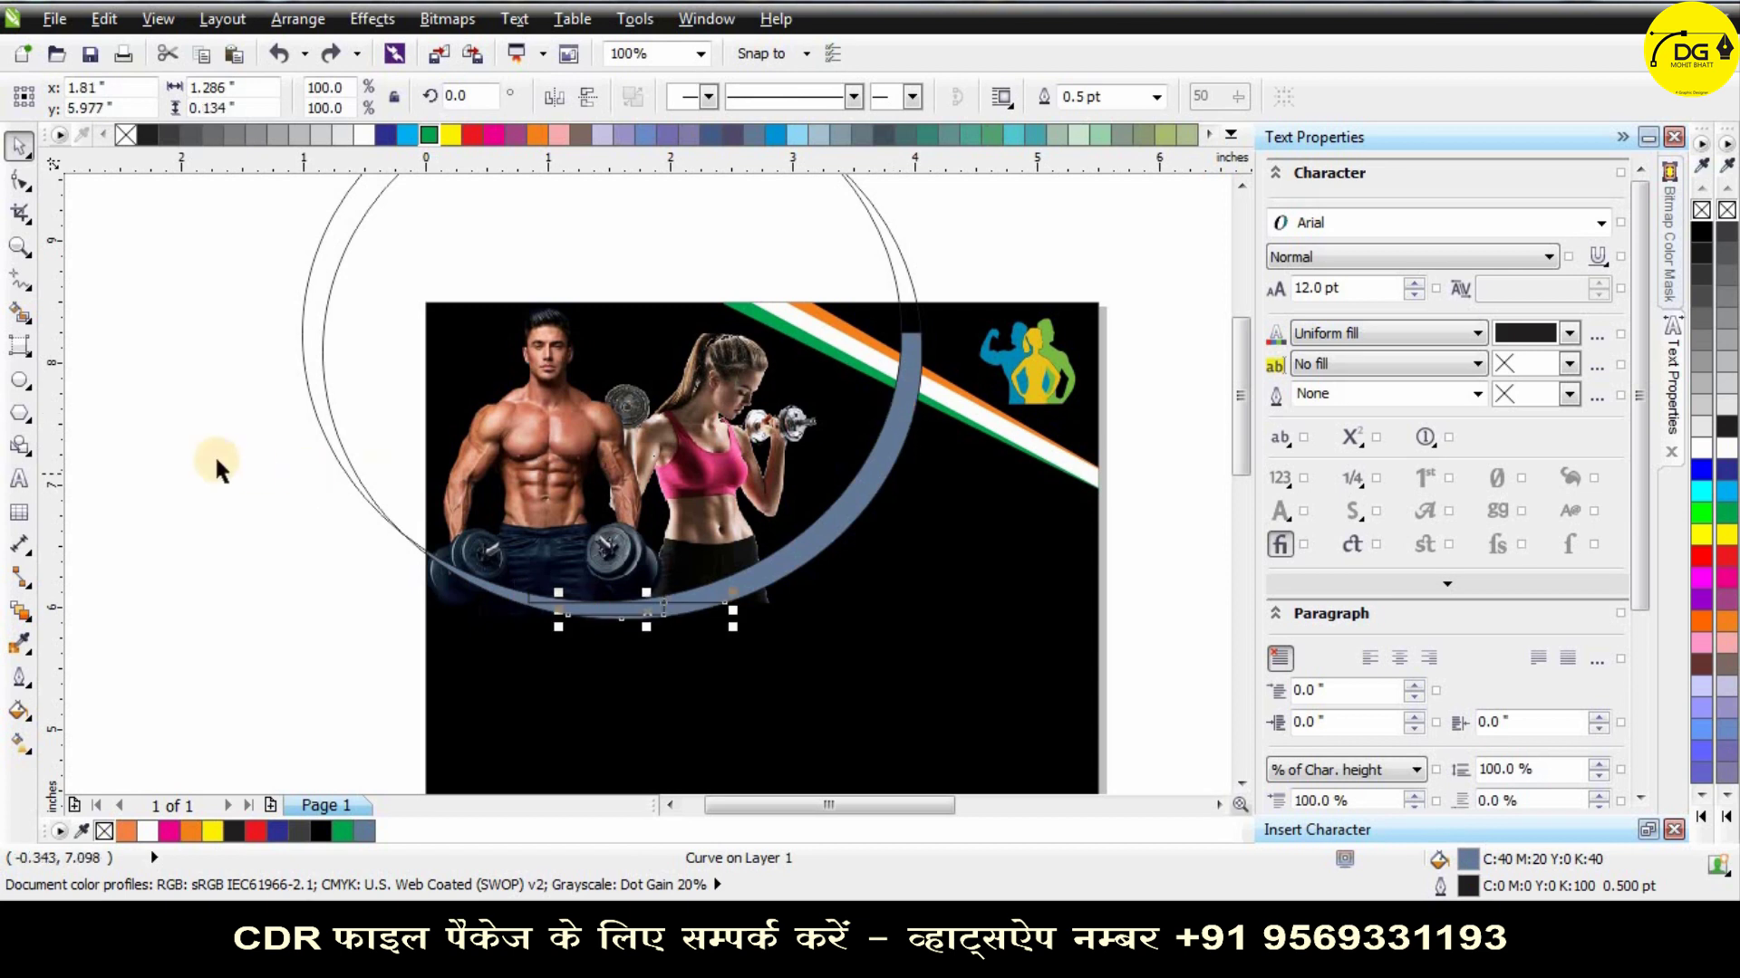
click(254, 437)
drag(916, 233, 806, 248)
Select all four filled crescent pieces and weld them into a single curve.
key(F10)
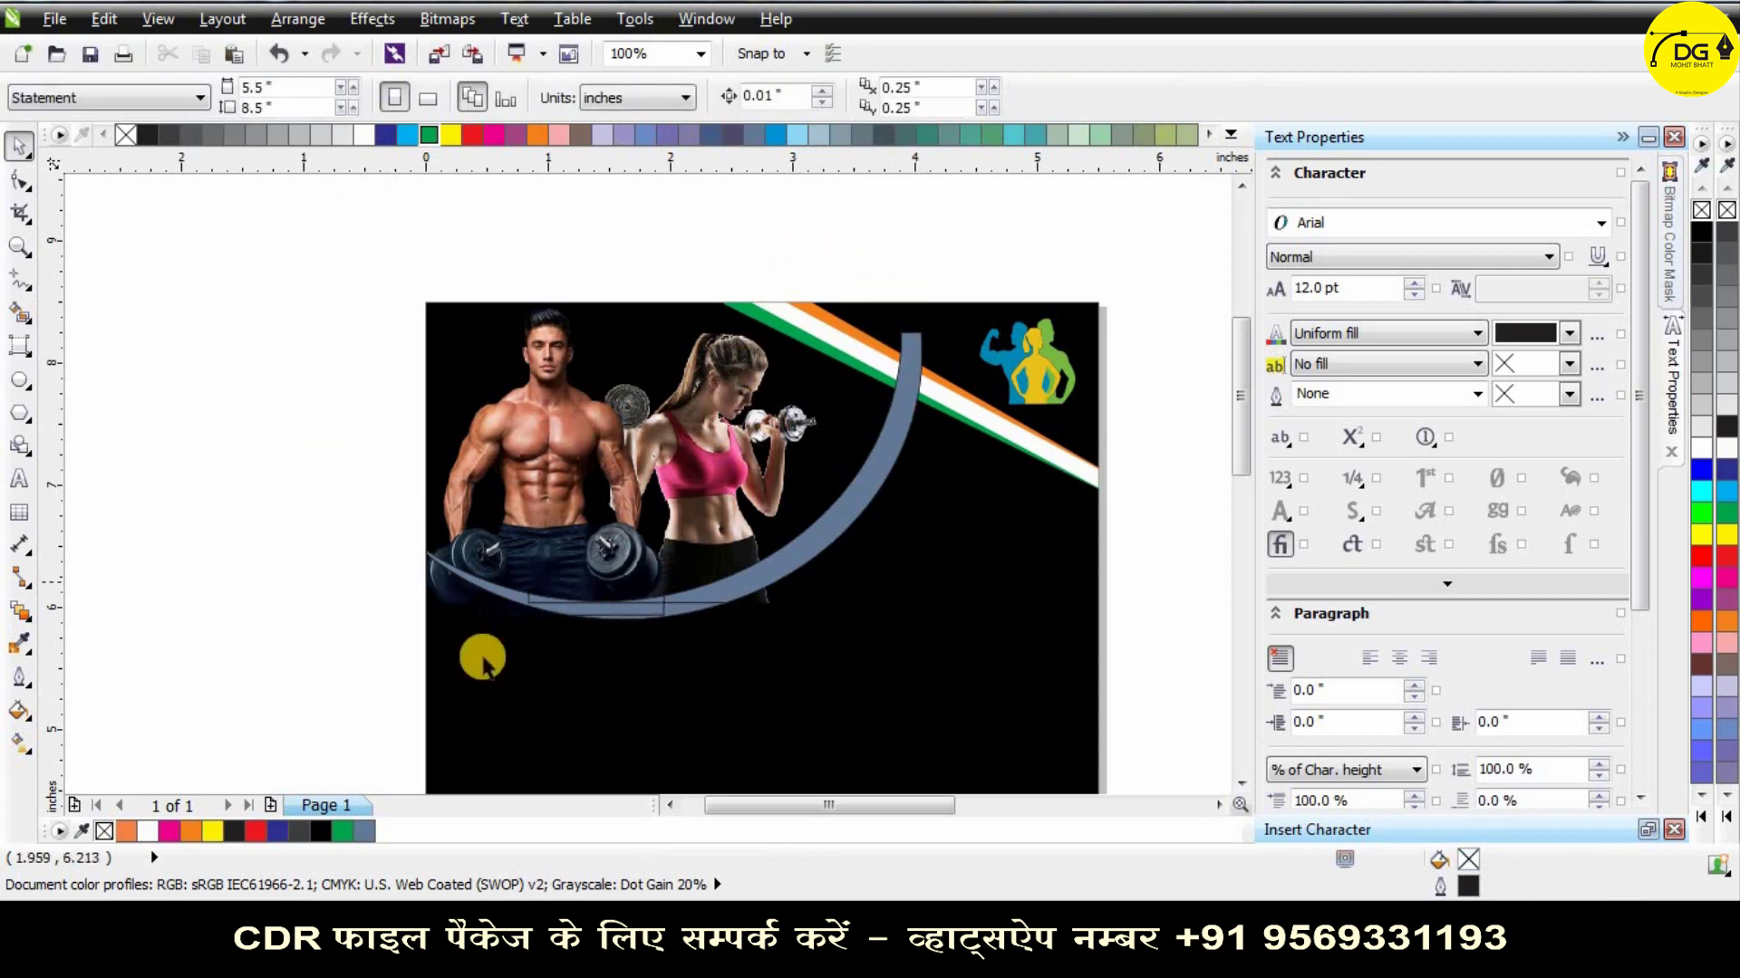
scroll(481, 652, up, 1)
click(616, 545)
shift+click(616, 540)
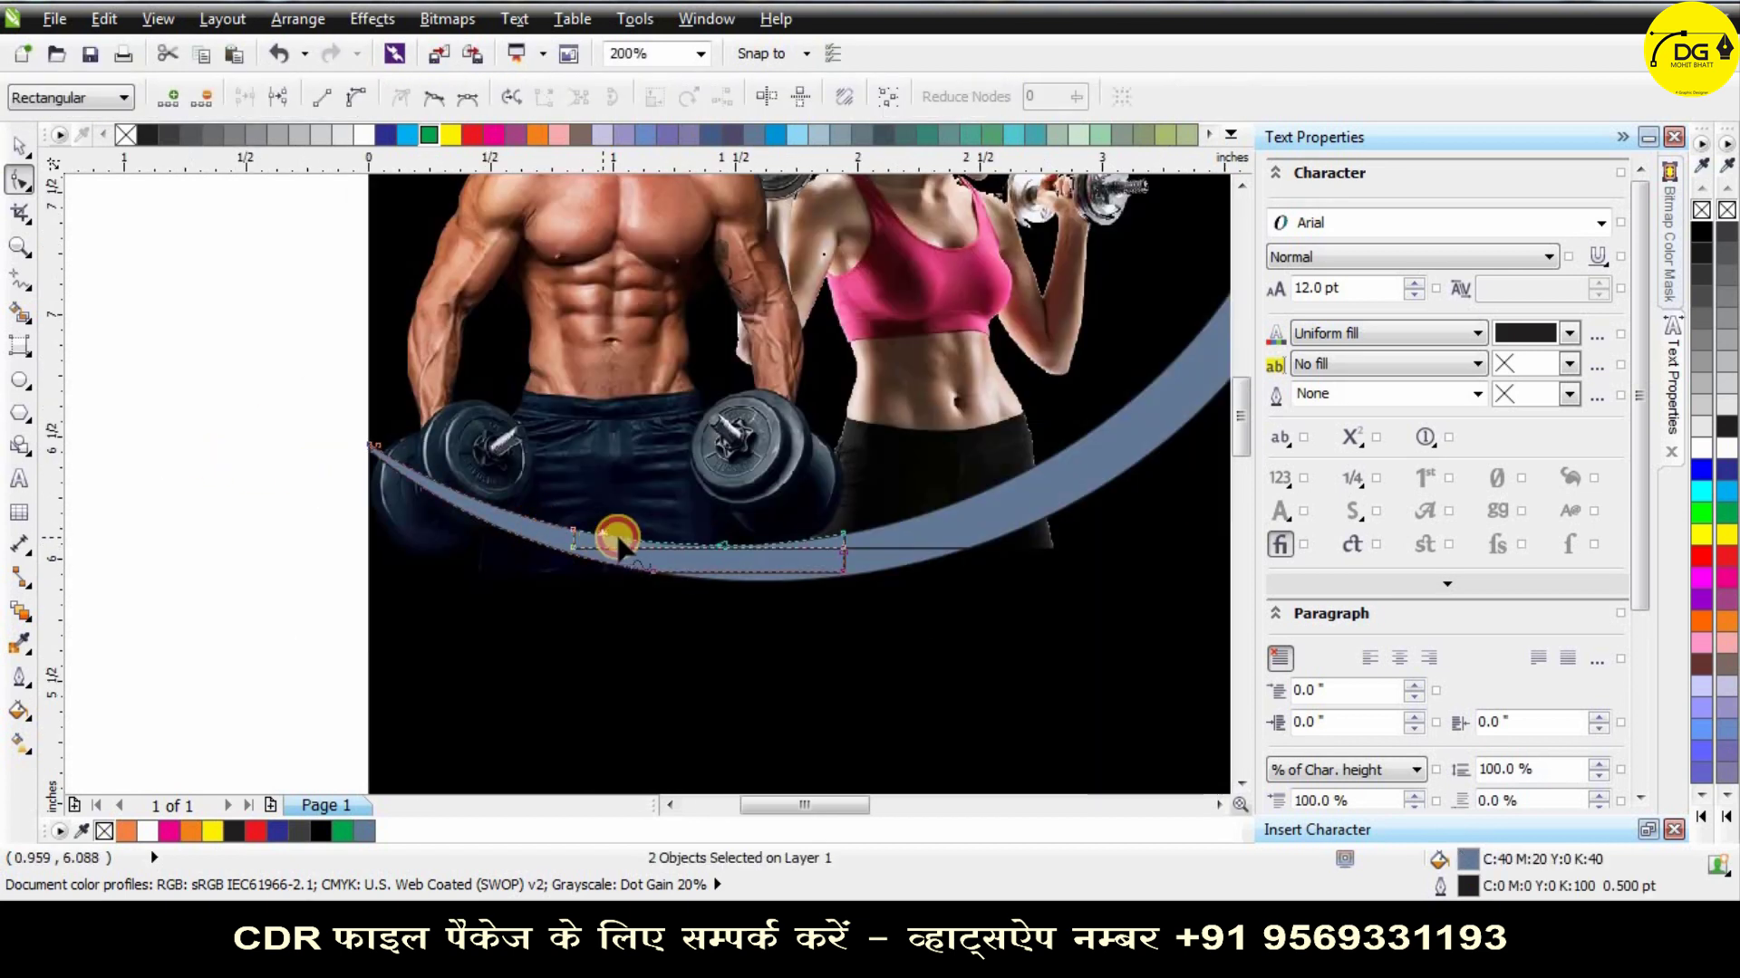
shift+click(870, 562)
shift+click(1001, 500)
shift+click(525, 536)
key(space)
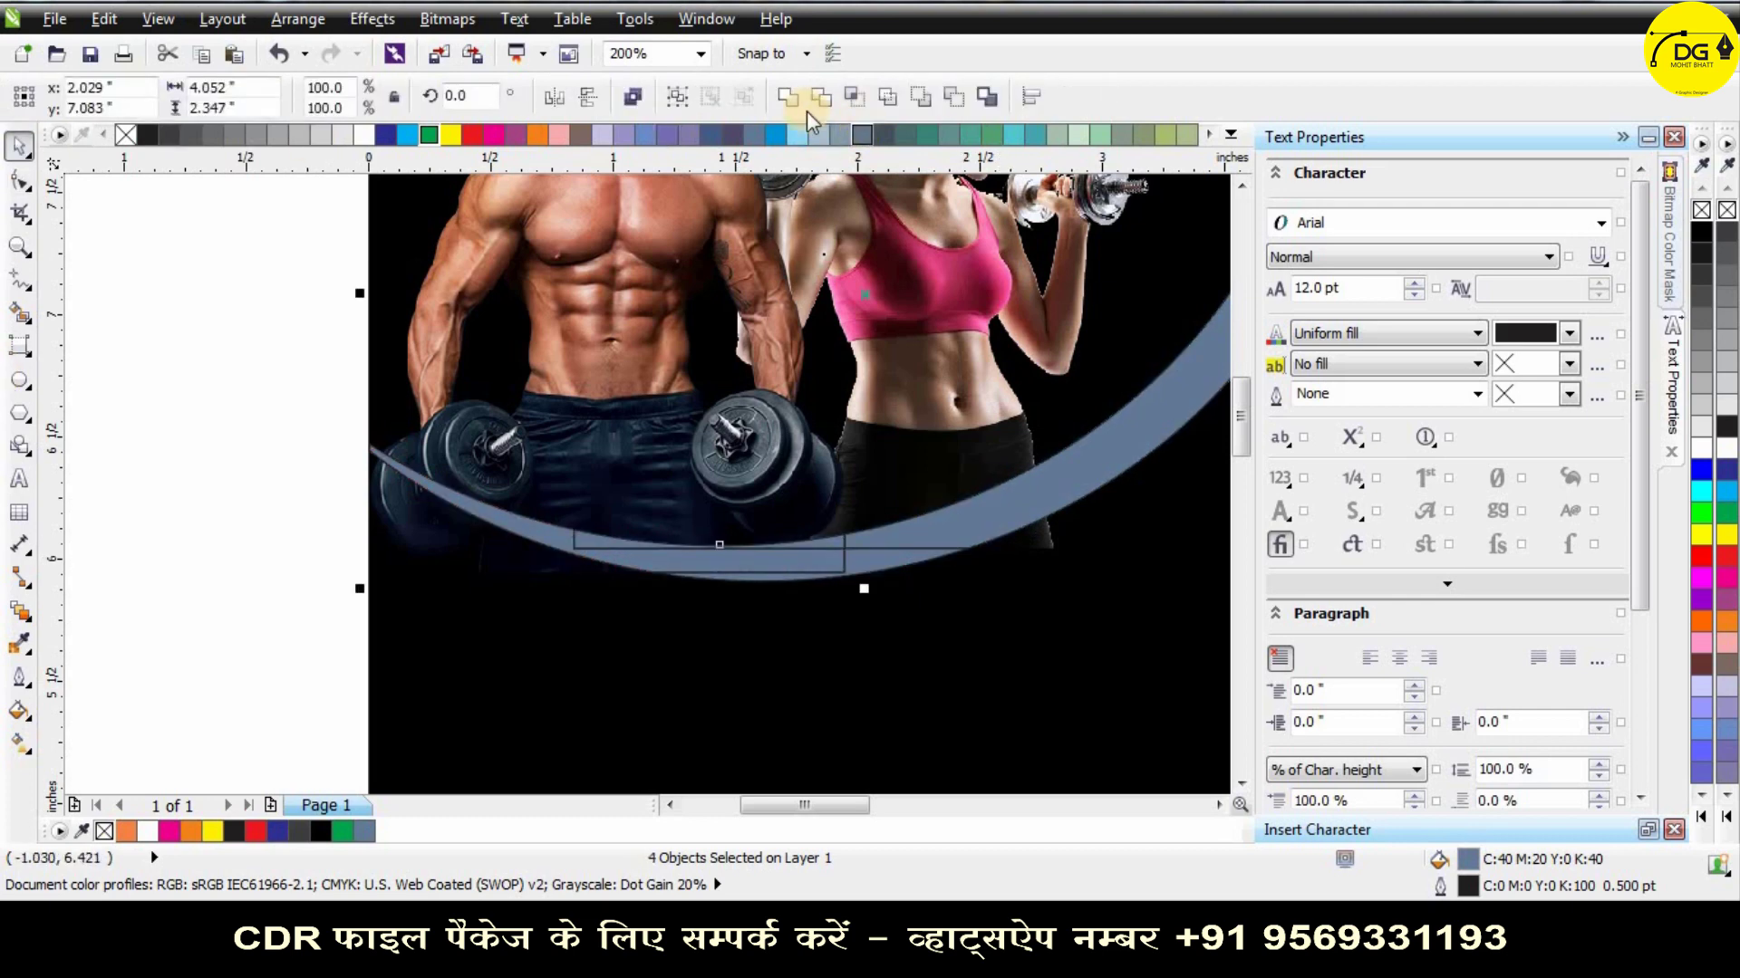
click(627, 529)
scroll(627, 529, down, 1)
scroll(953, 438, up, 1)
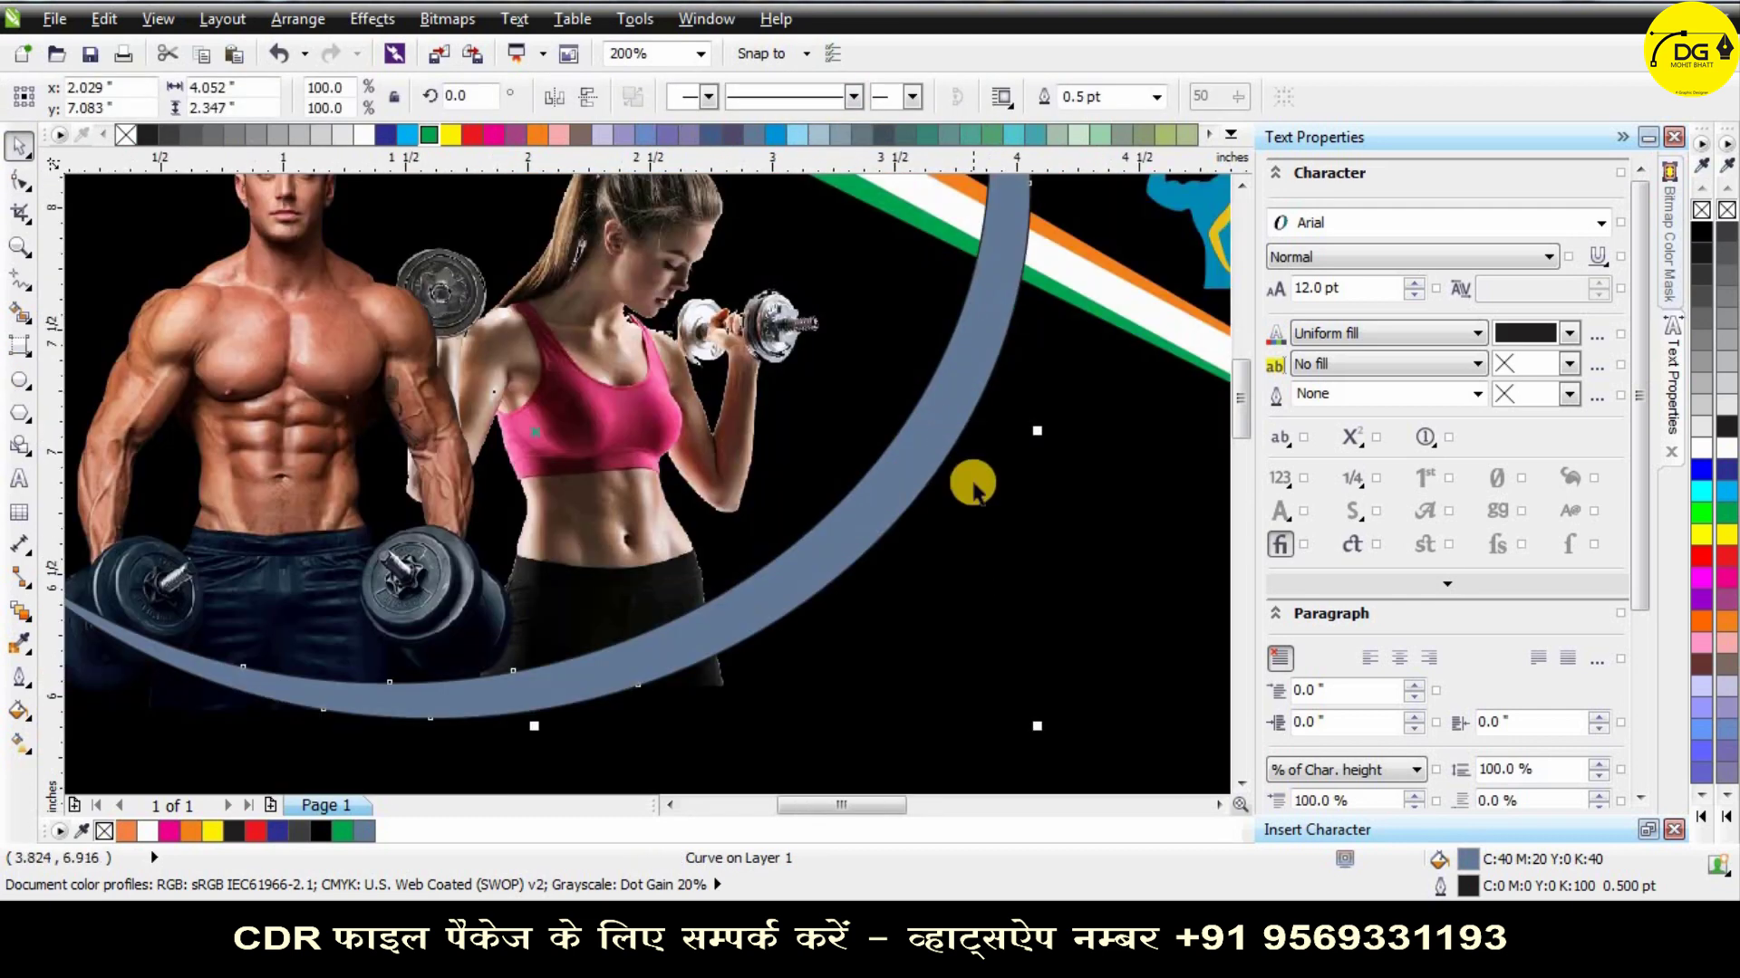
scroll(971, 482, down, 1)
key(Escape)
Group the man's and woman's photos and move them off the black page to the blank area on its left.
click(805, 406)
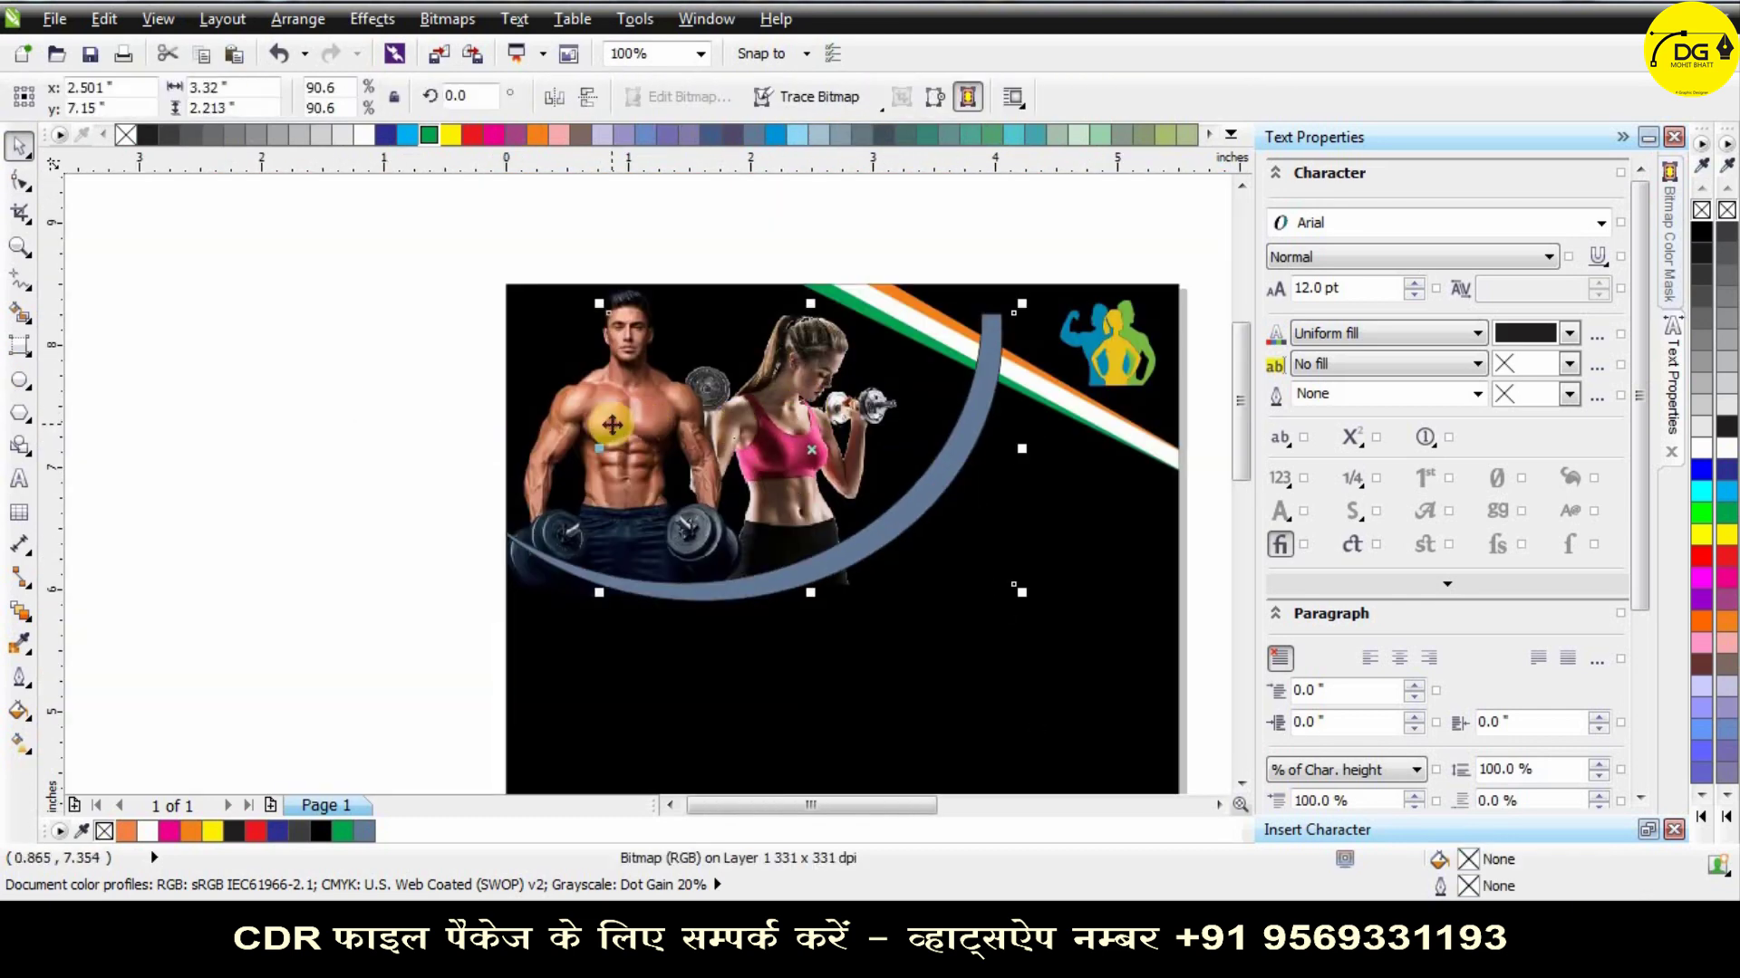
shift+click(610, 424)
scroll(875, 360, down, 1)
shift+click(753, 385)
shift+click(751, 377)
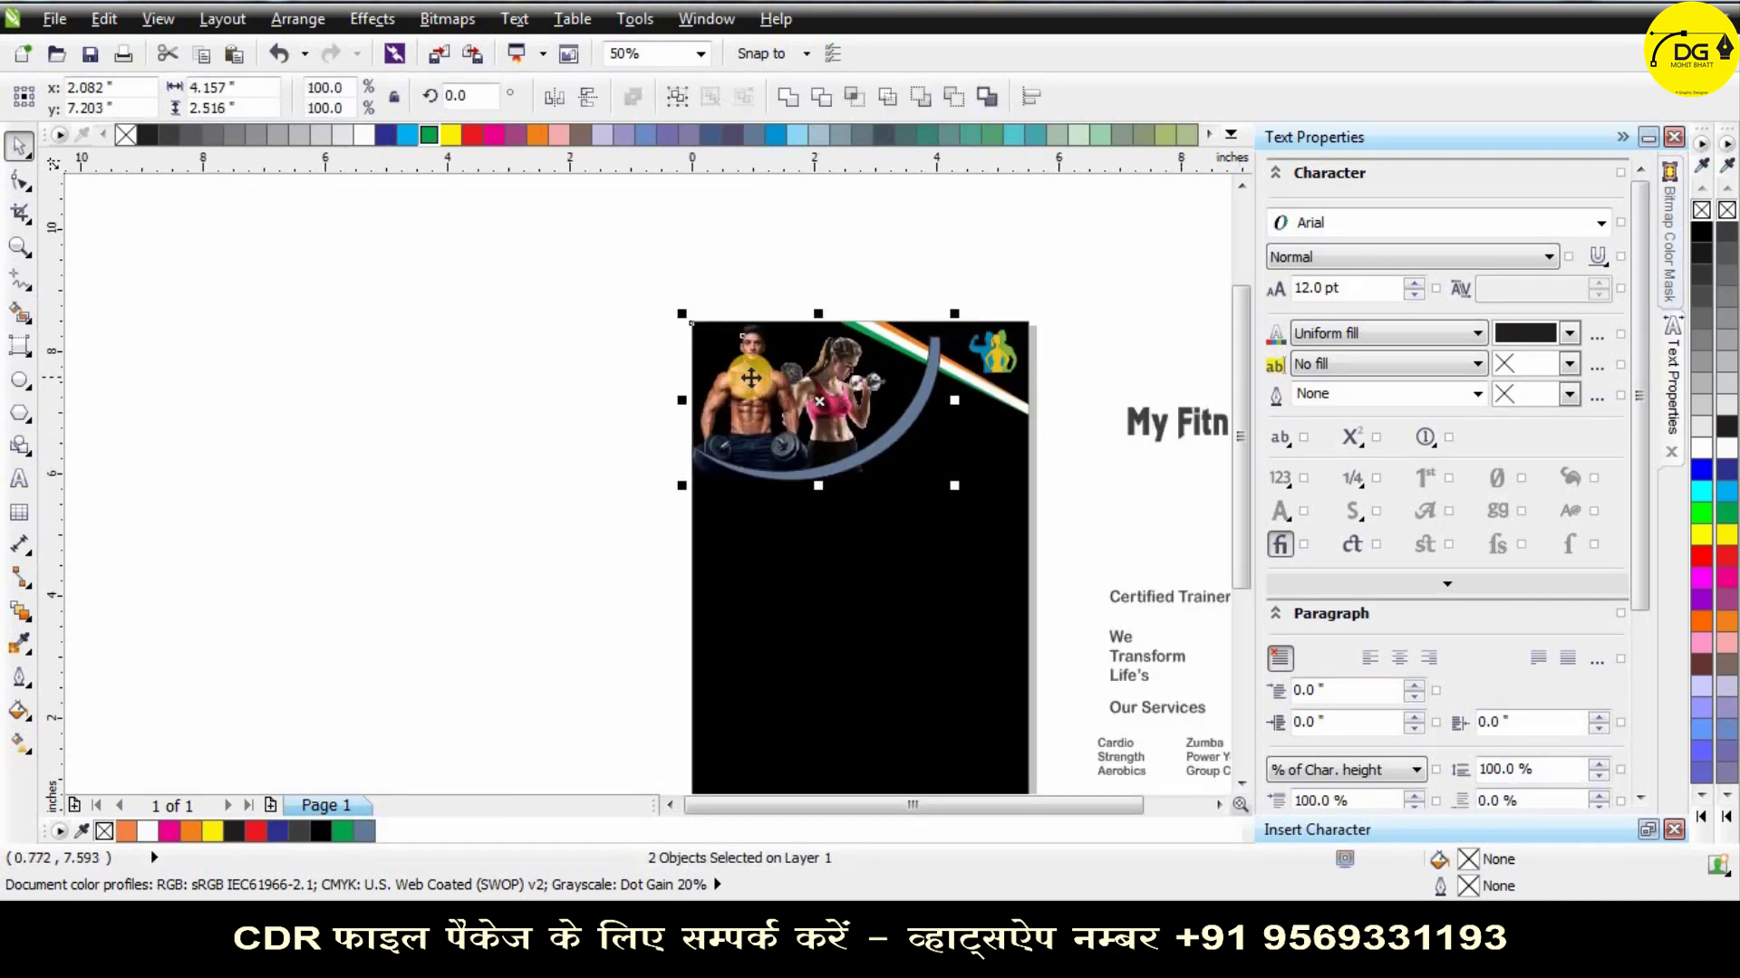
key(ctrl+g)
drag(844, 407, 601, 392)
click(731, 266)
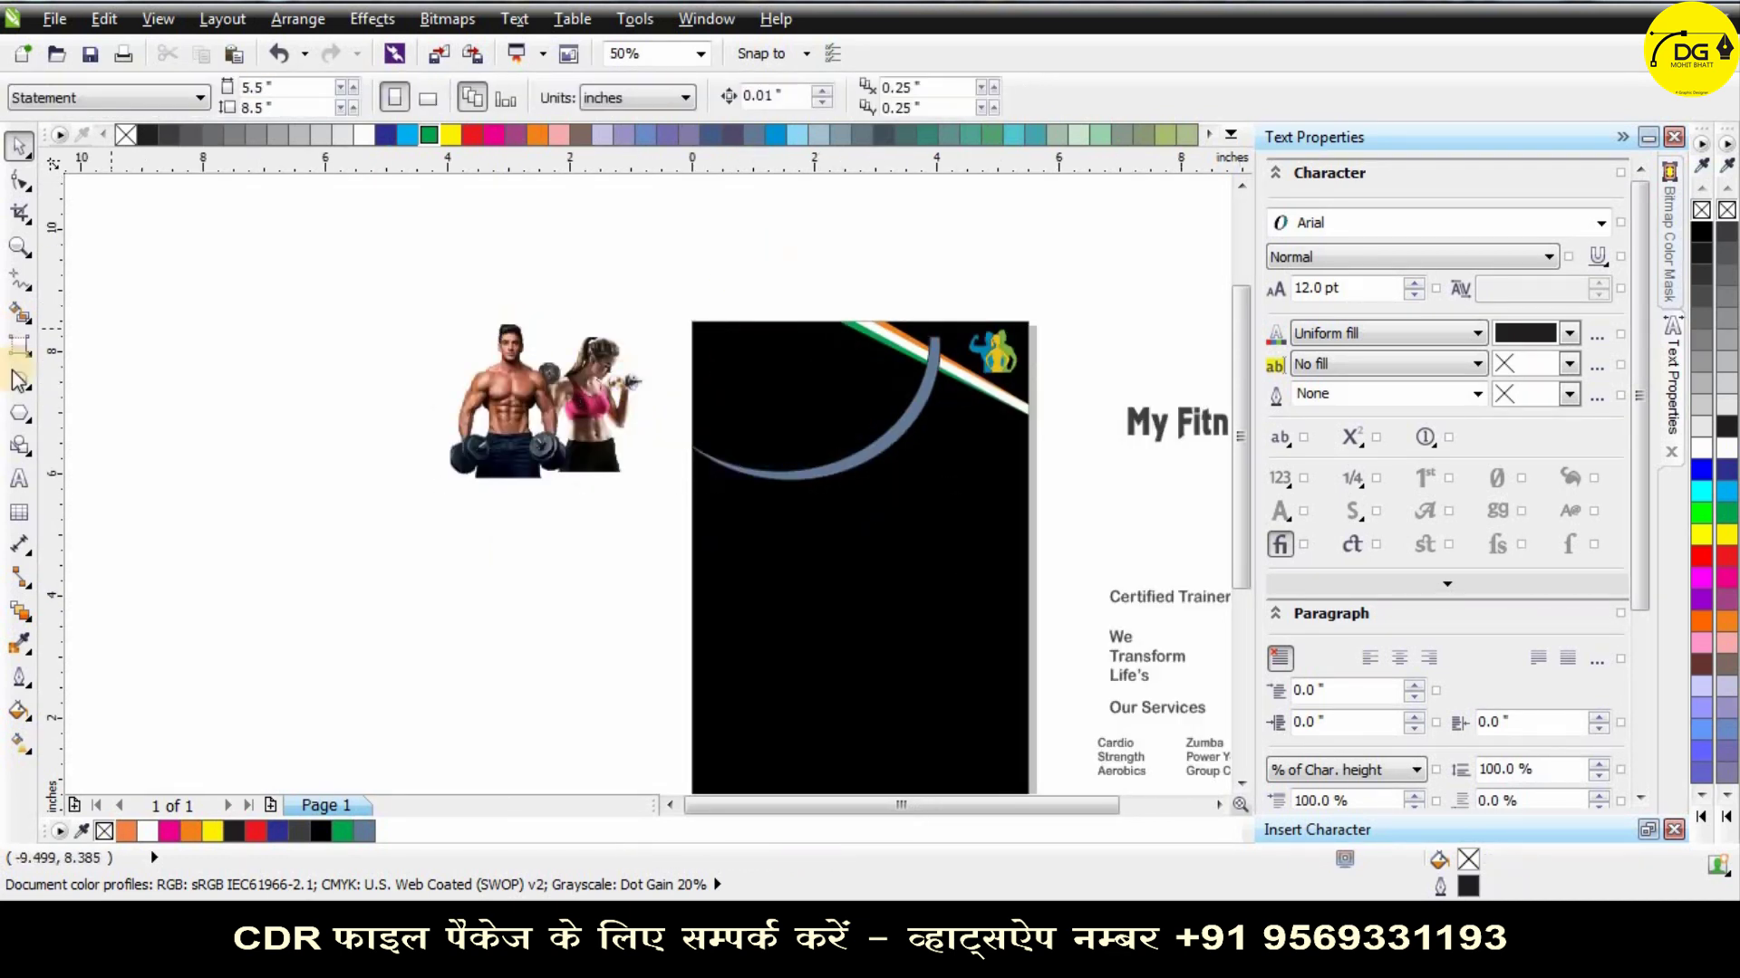
Try to smart-fill the black area above the crescent.
click(20, 313)
click(811, 376)
key(ctrl+z)
scroll(854, 340, up, 1)
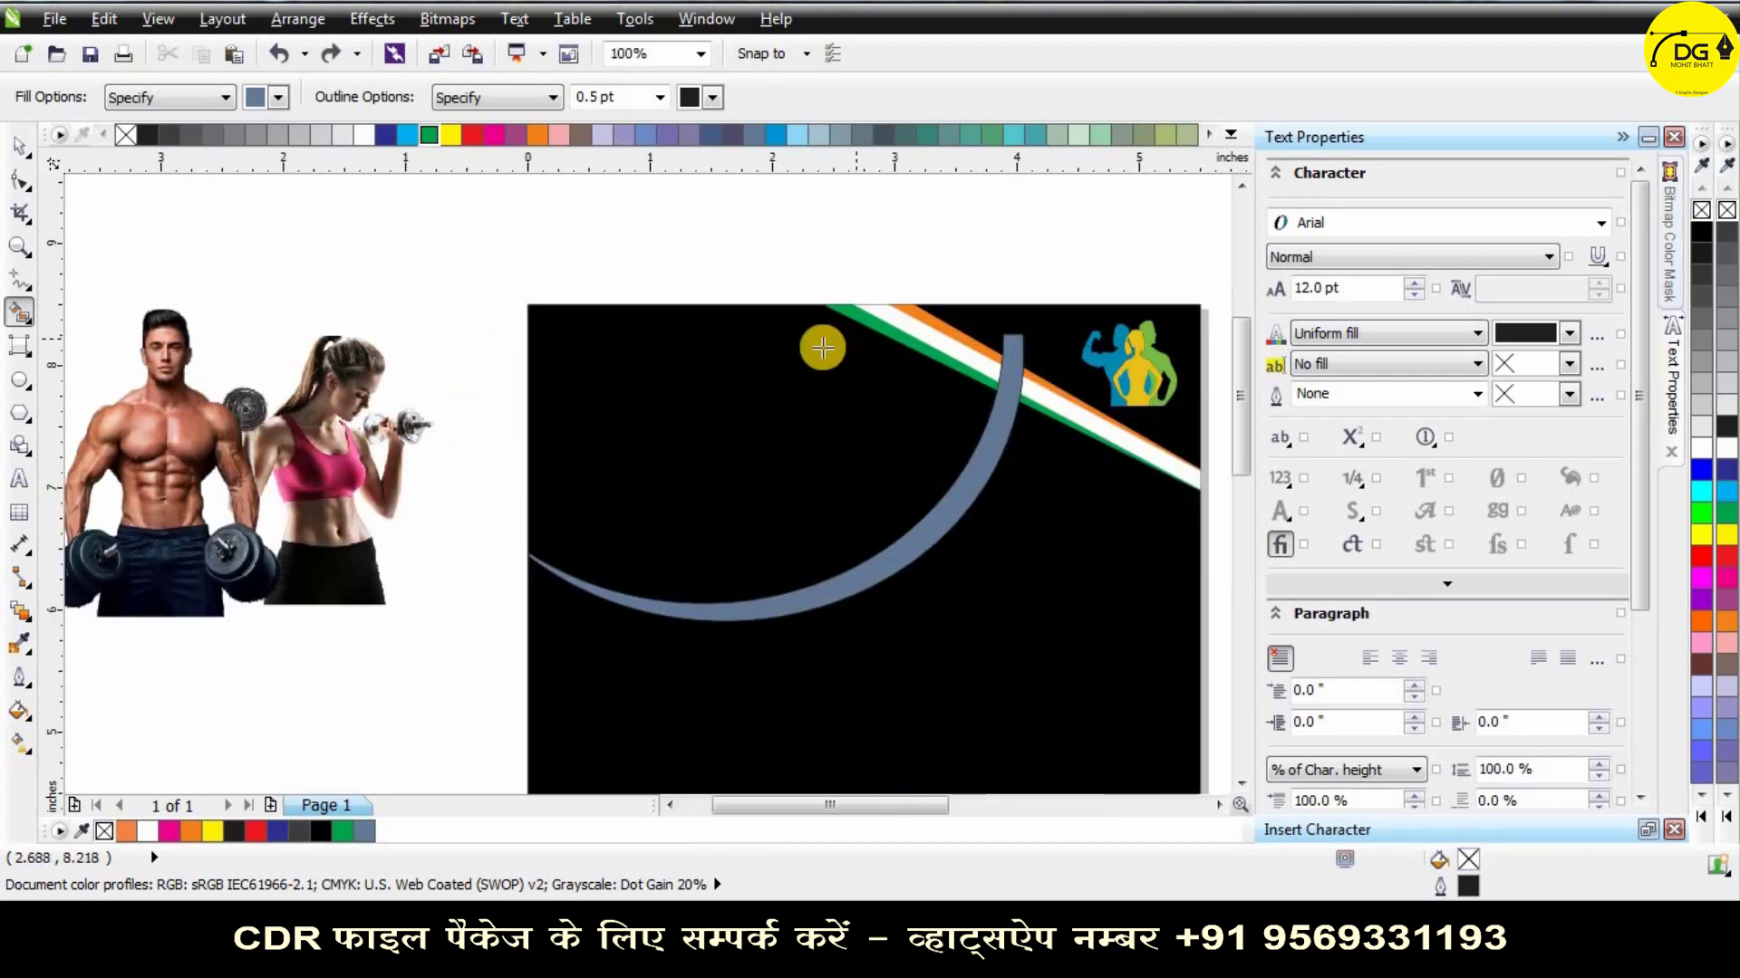
Enlarge the crescent proportionally to about 4.55 × 2.64 in so its upper end reaches the page's top edge.
click(16, 145)
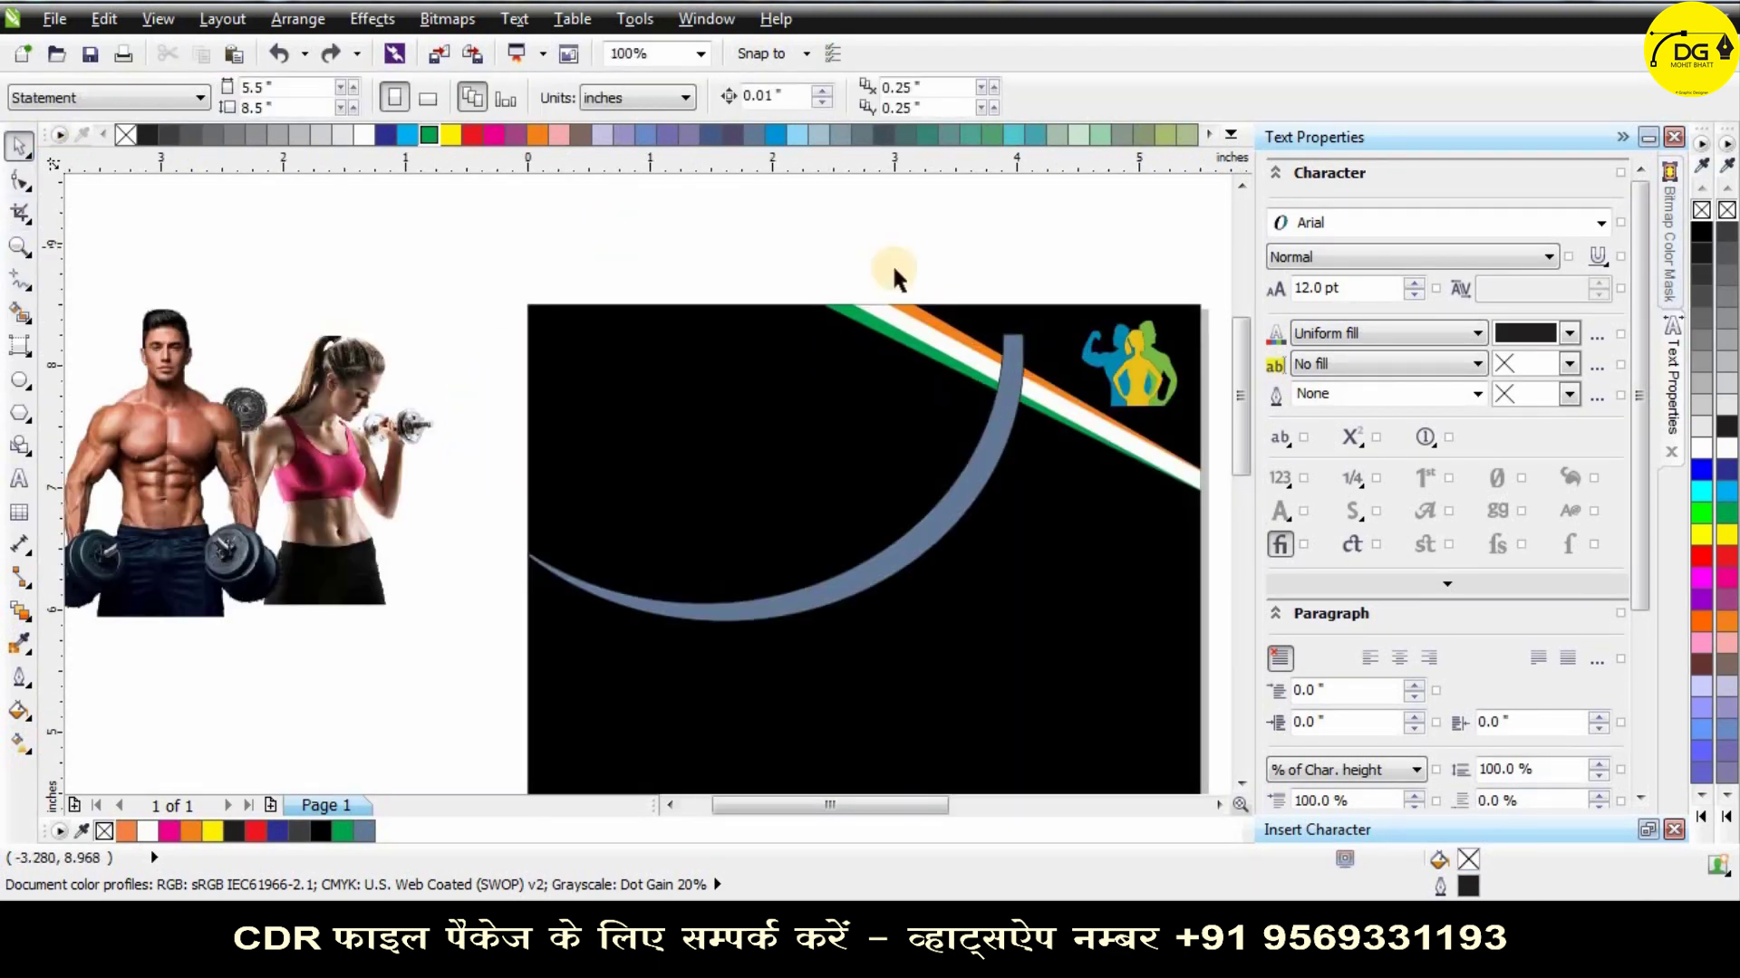
click(749, 369)
scroll(750, 368, down, 1)
ctrl+click(870, 354)
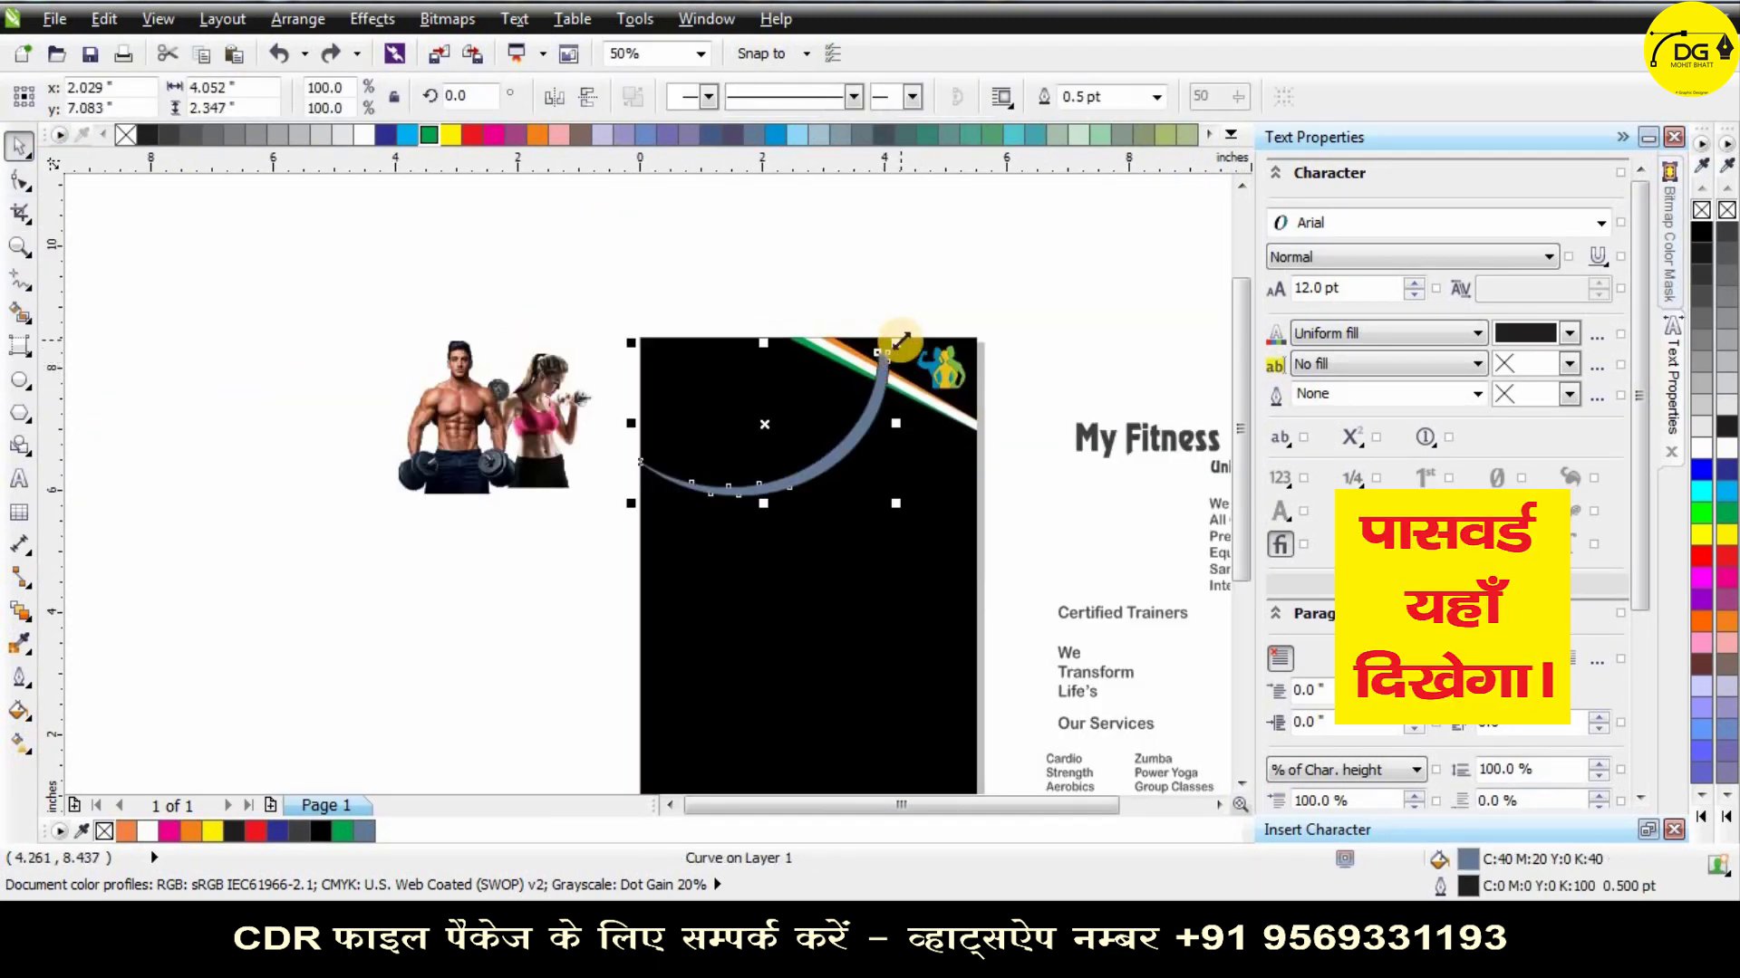
drag(894, 345, 926, 325)
scroll(874, 413, up, 1)
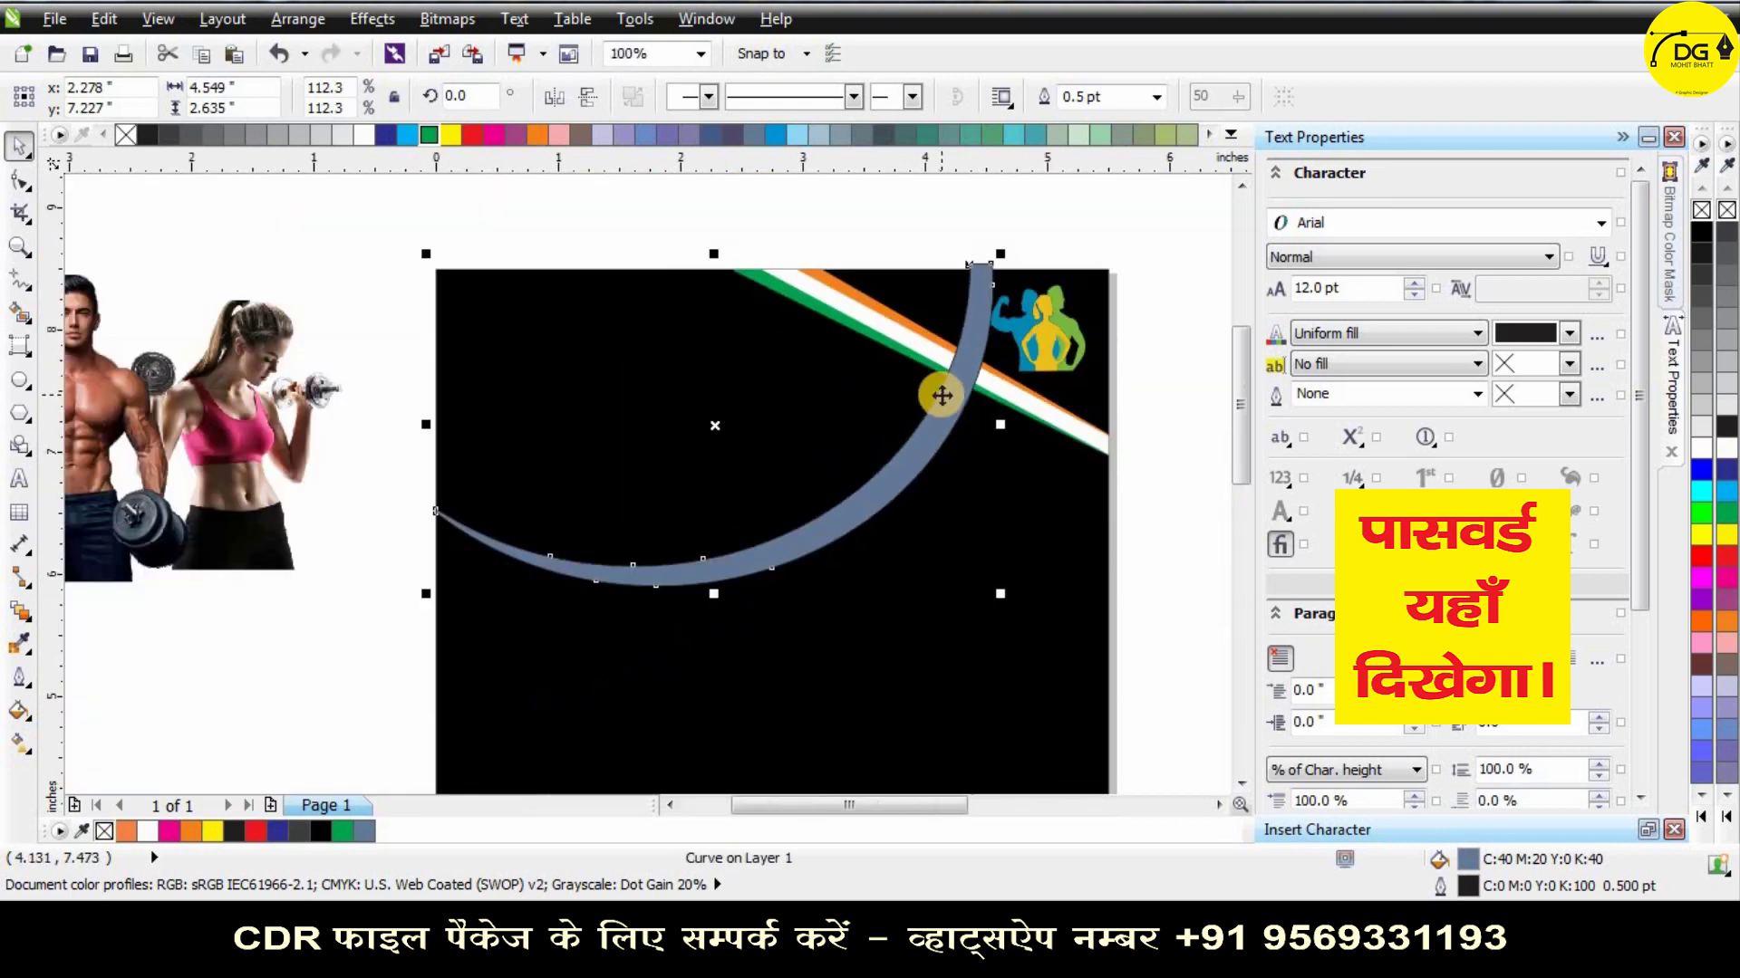
Draw a straight Pen line about 1.99 × 0.99 in along the green stripe's lower edge, from the page top across the crescent.
click(20, 362)
click(83, 392)
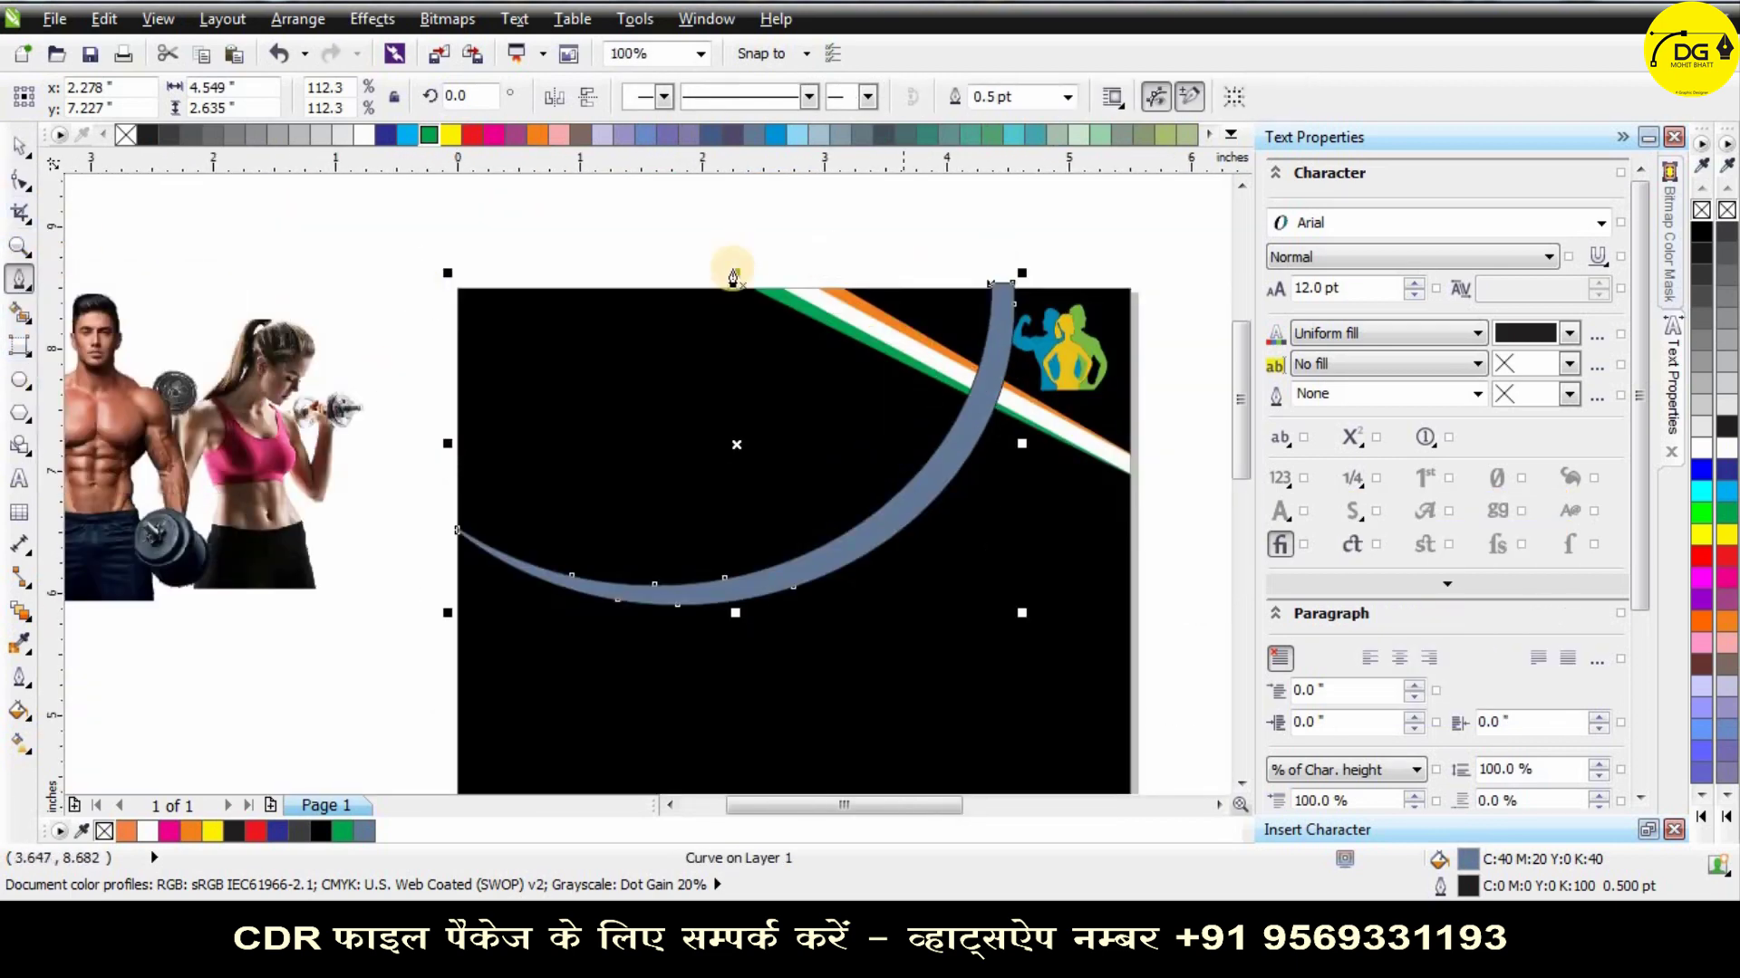
click(754, 292)
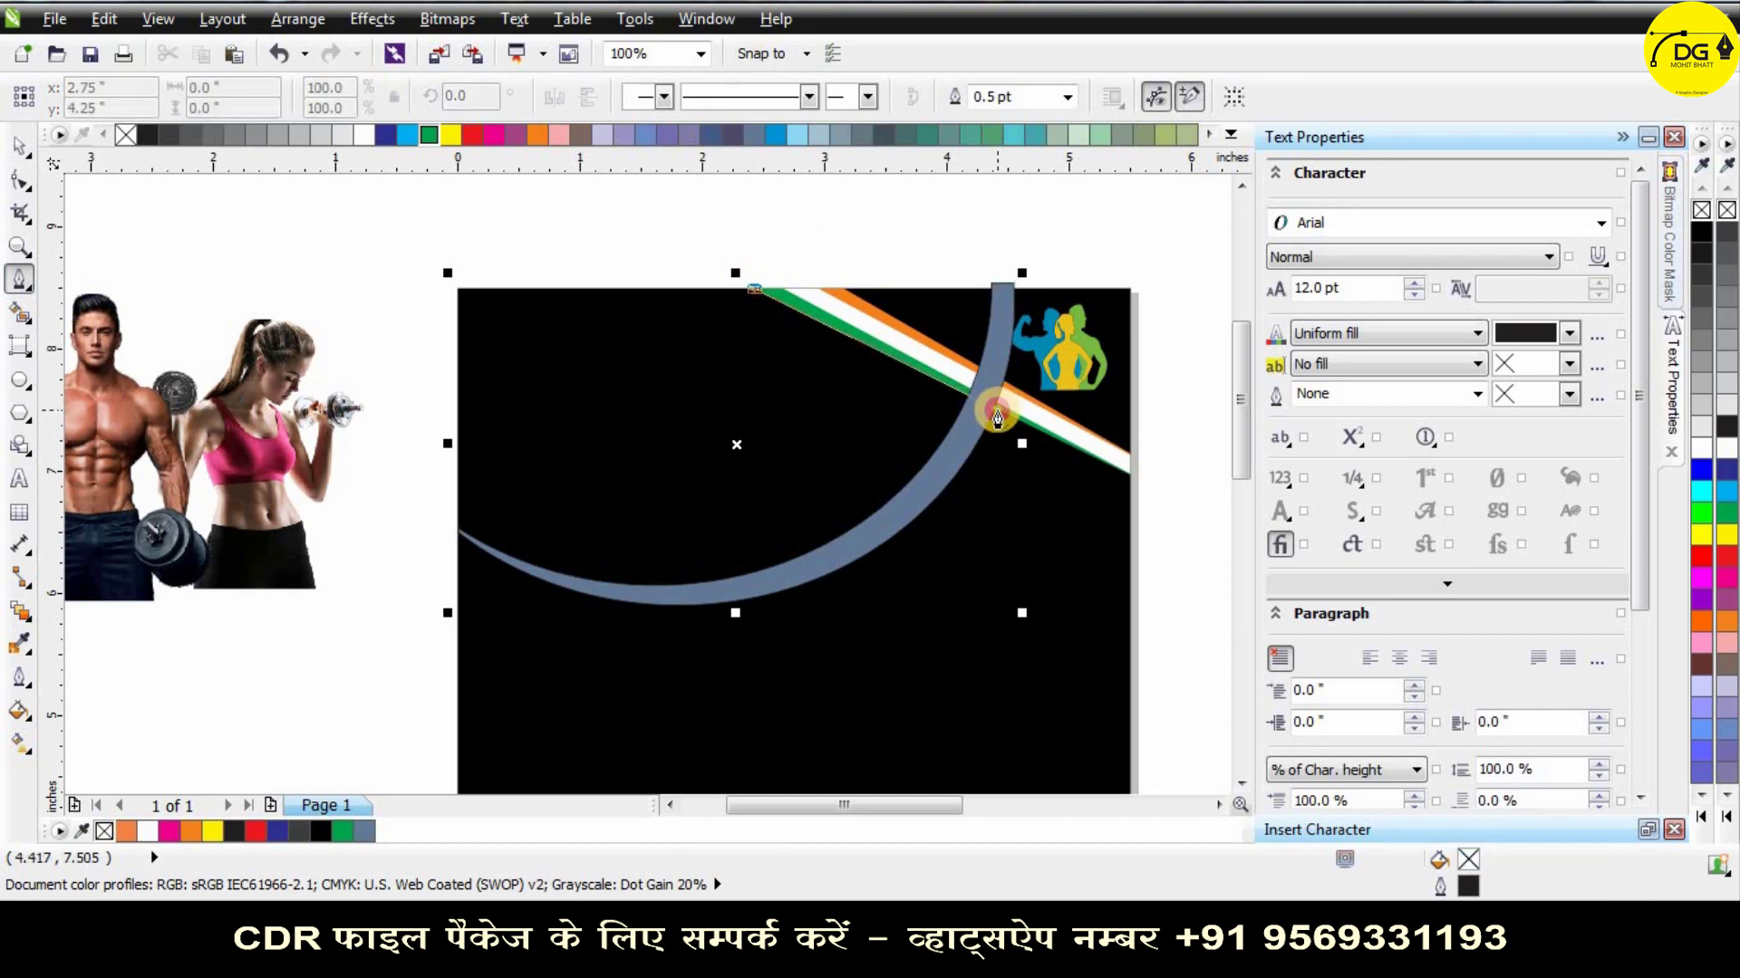
click(996, 417)
key(space)
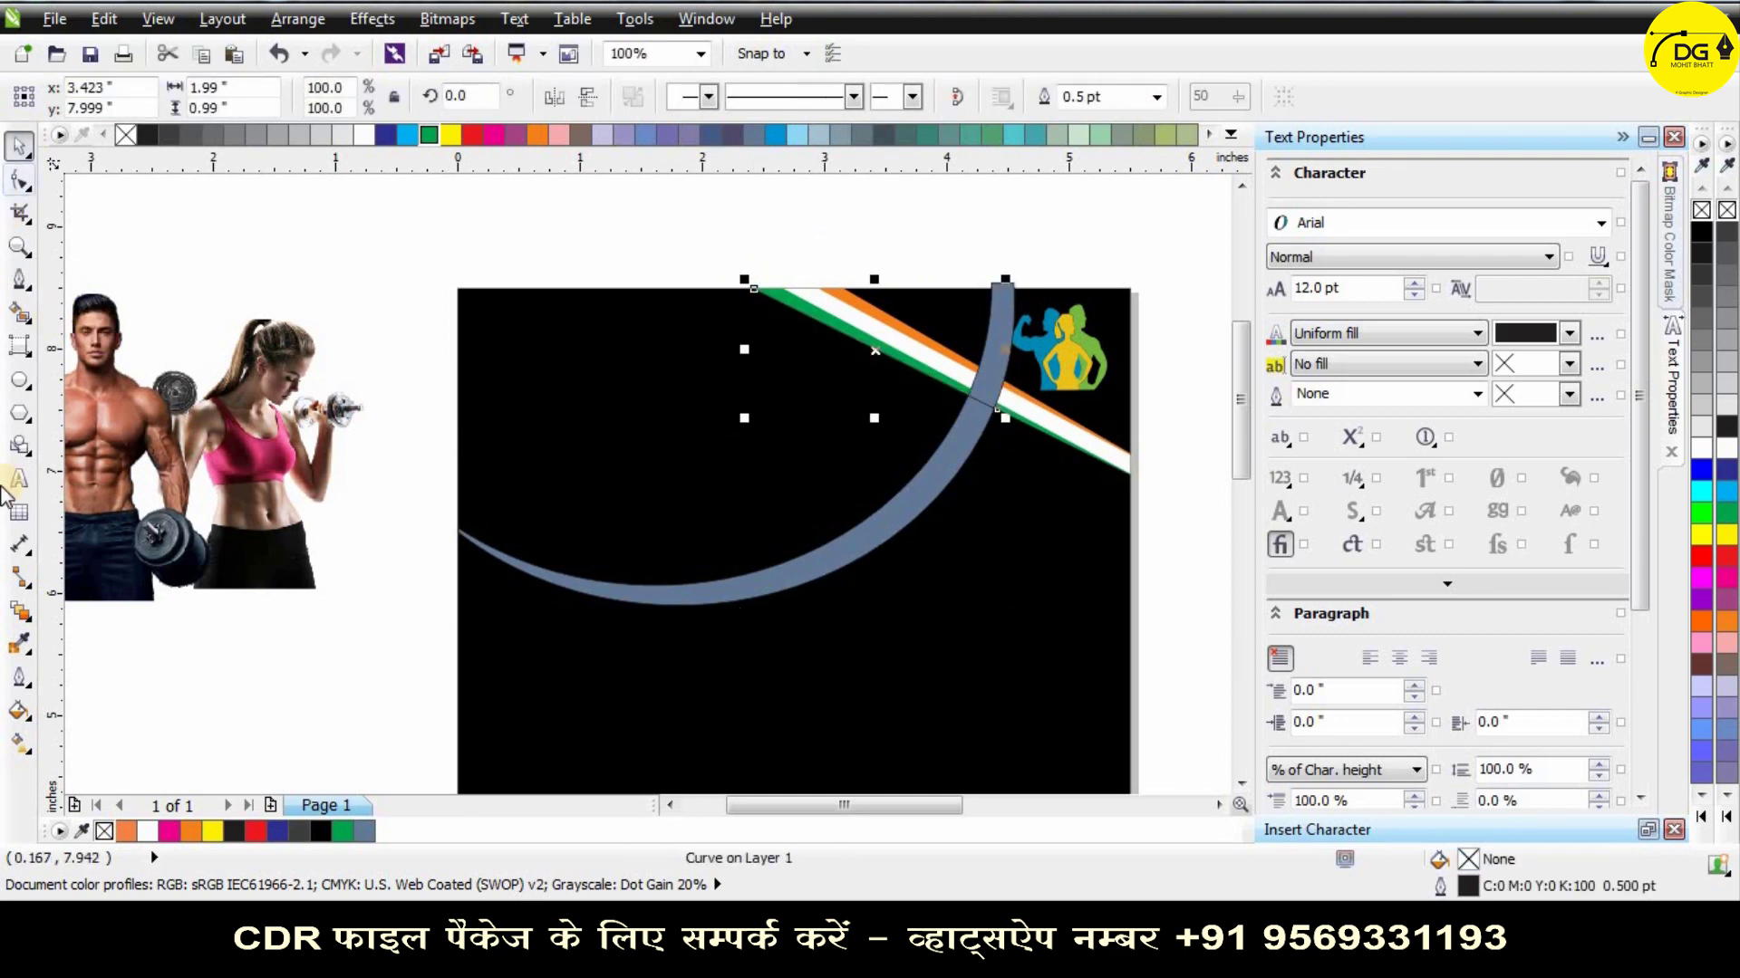
Try to smart-fill the area enclosed by the new line and the crescent.
click(20, 316)
click(563, 317)
key(ctrl+z)
click(488, 410)
key(ctrl+z)
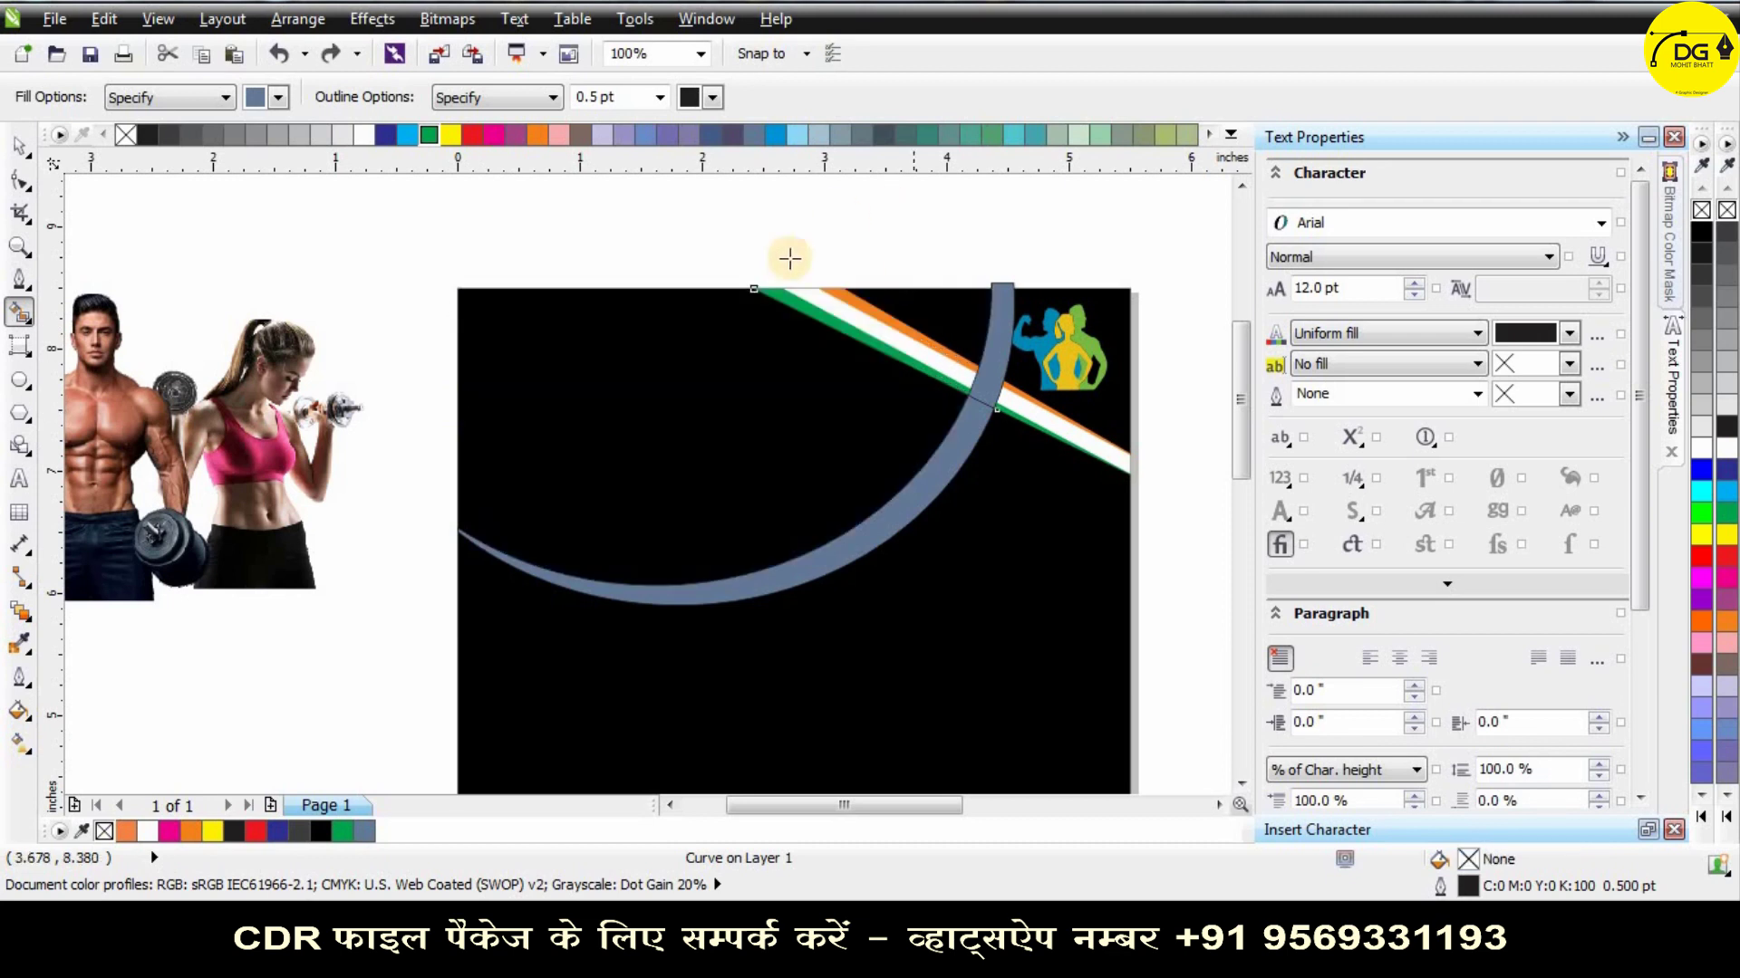
Extend the line beyond the page's top edge to about 2.35 × 1.17 in and give it a white fill.
click(18, 149)
scroll(725, 221, up, 2)
click(741, 276)
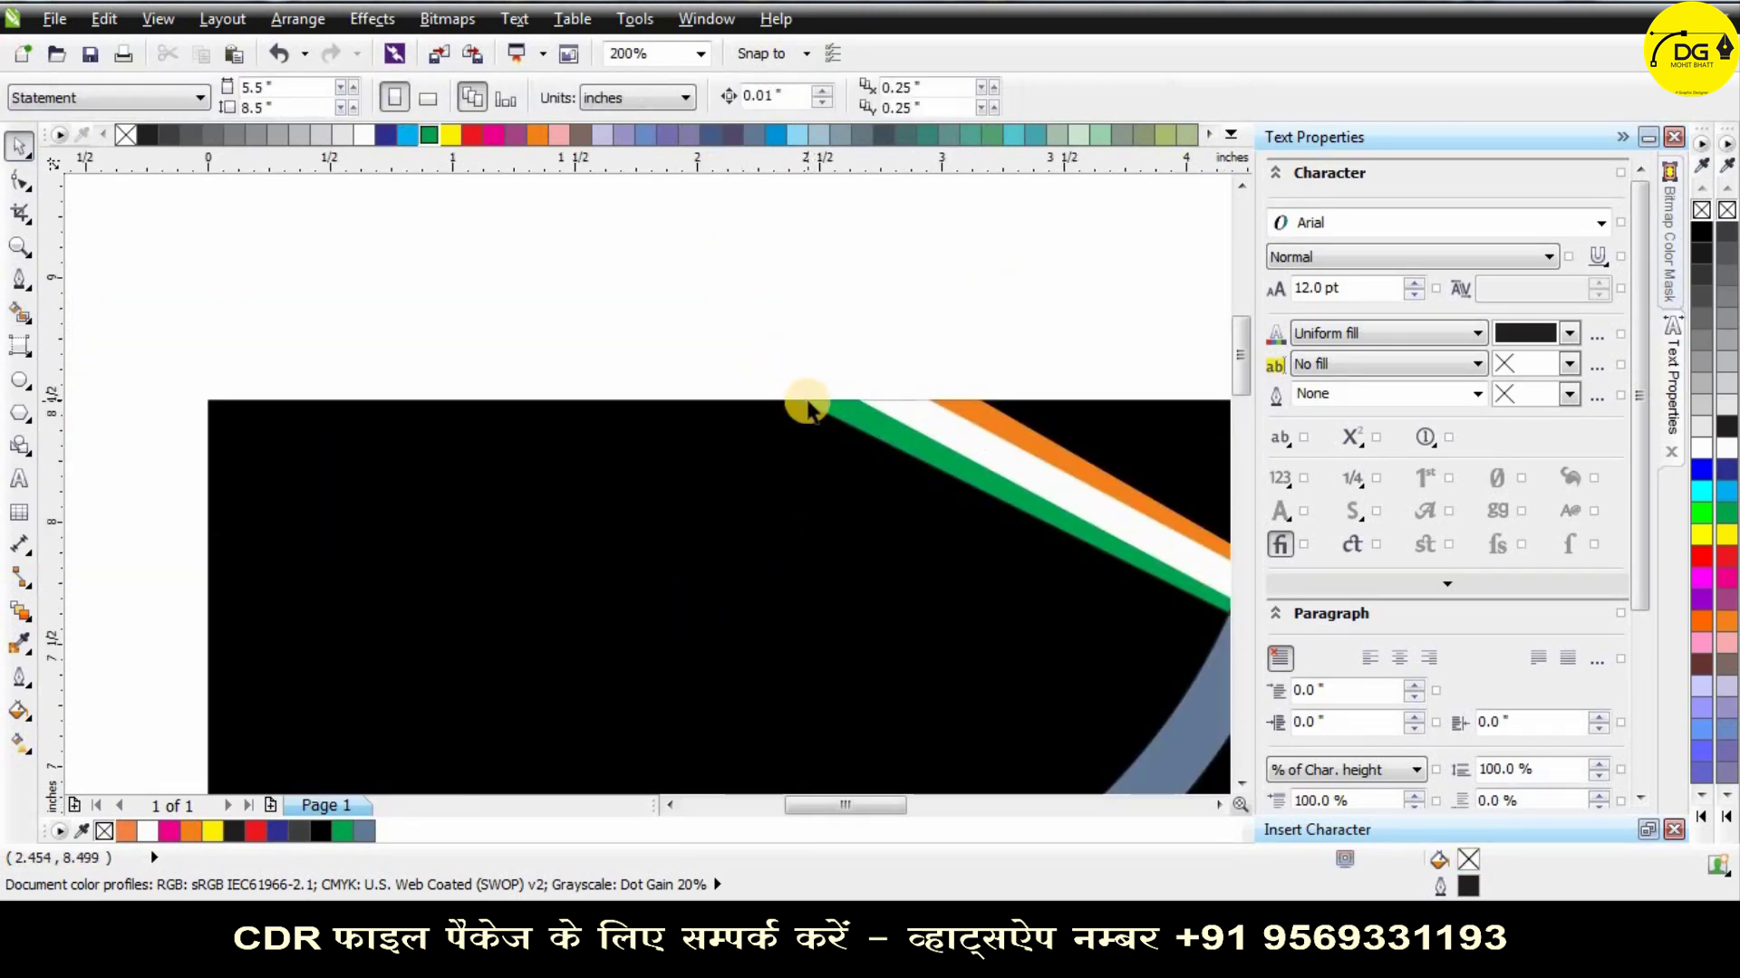
drag(769, 373, 703, 299)
key(ctrl+z)
click(361, 132)
scroll(732, 305, down, 1)
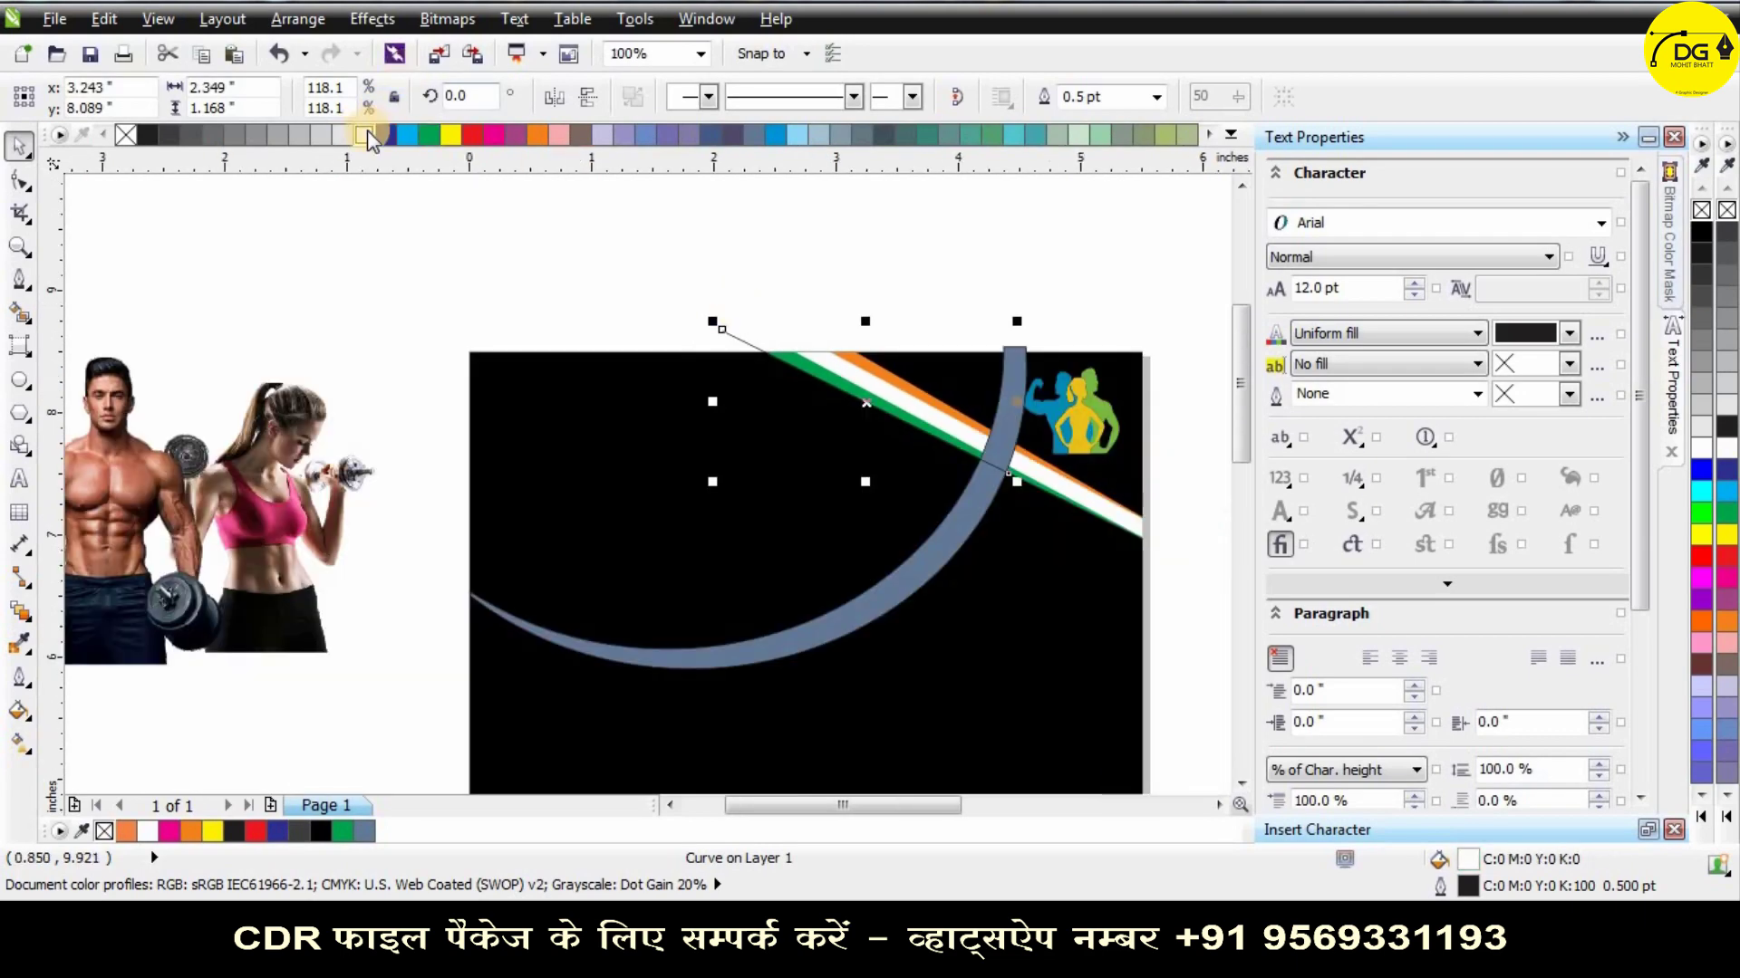
Smart-fill the area between the crescent, the line and the page's top edge, and try filling the remaining strip beside the left edge.
click(20, 315)
click(777, 491)
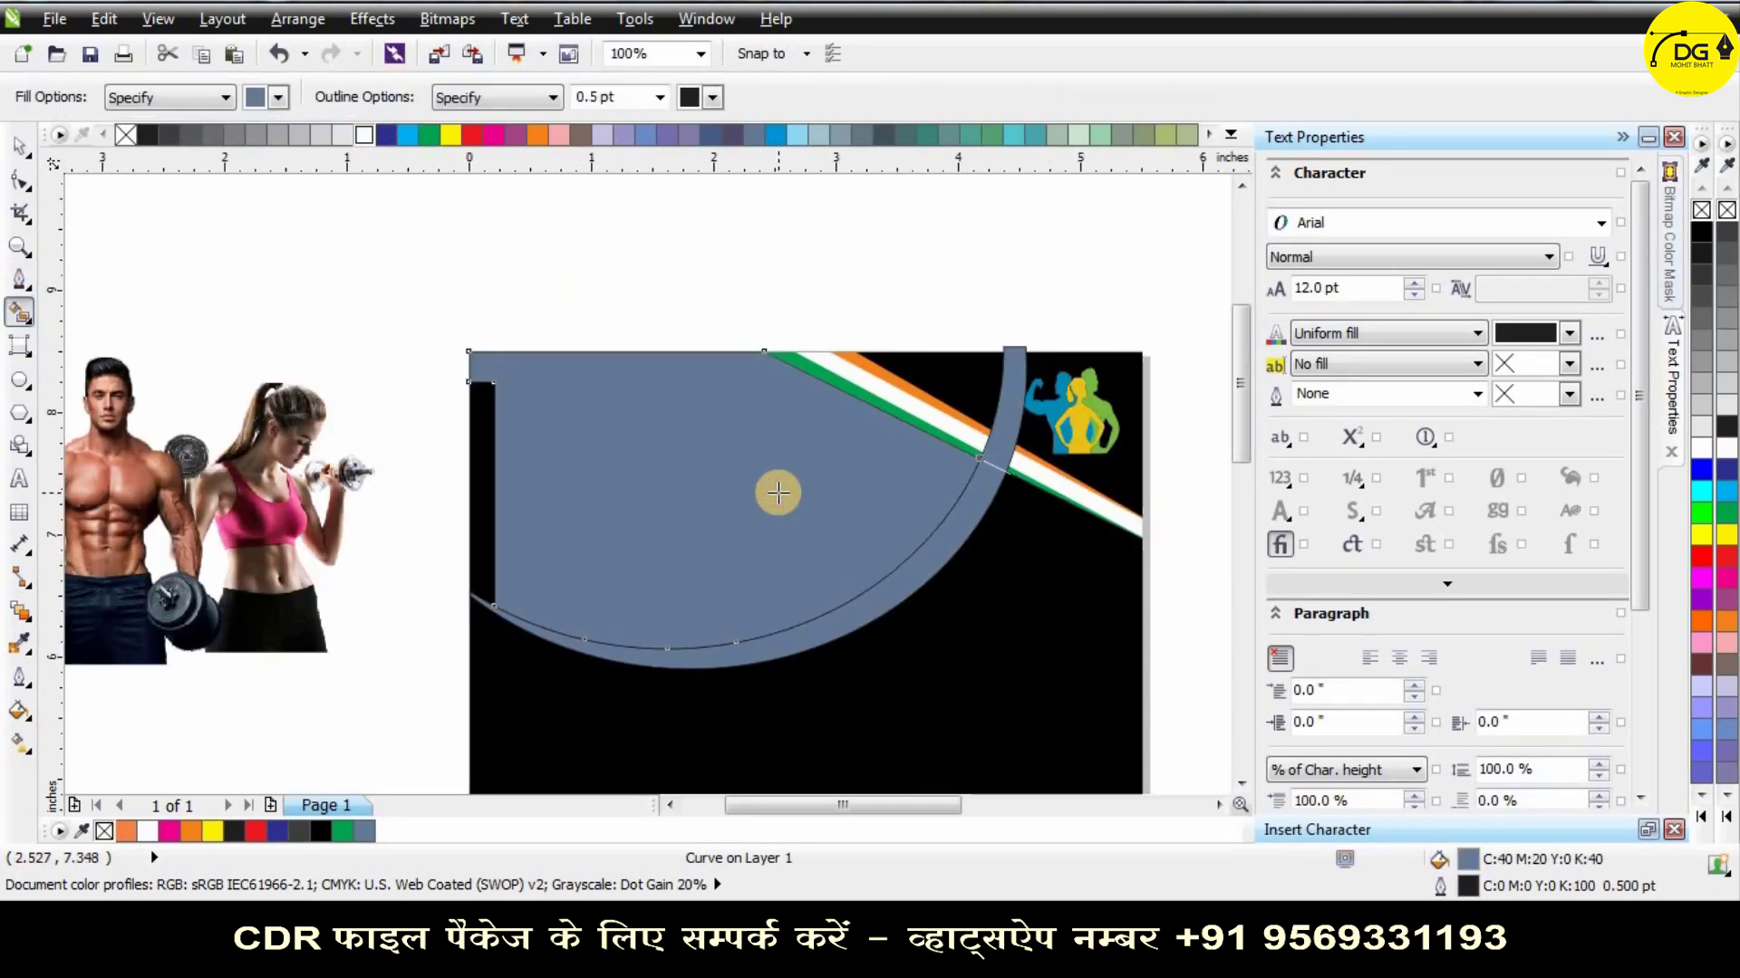
click(476, 455)
key(ctrl+z)
scroll(475, 605, up, 1)
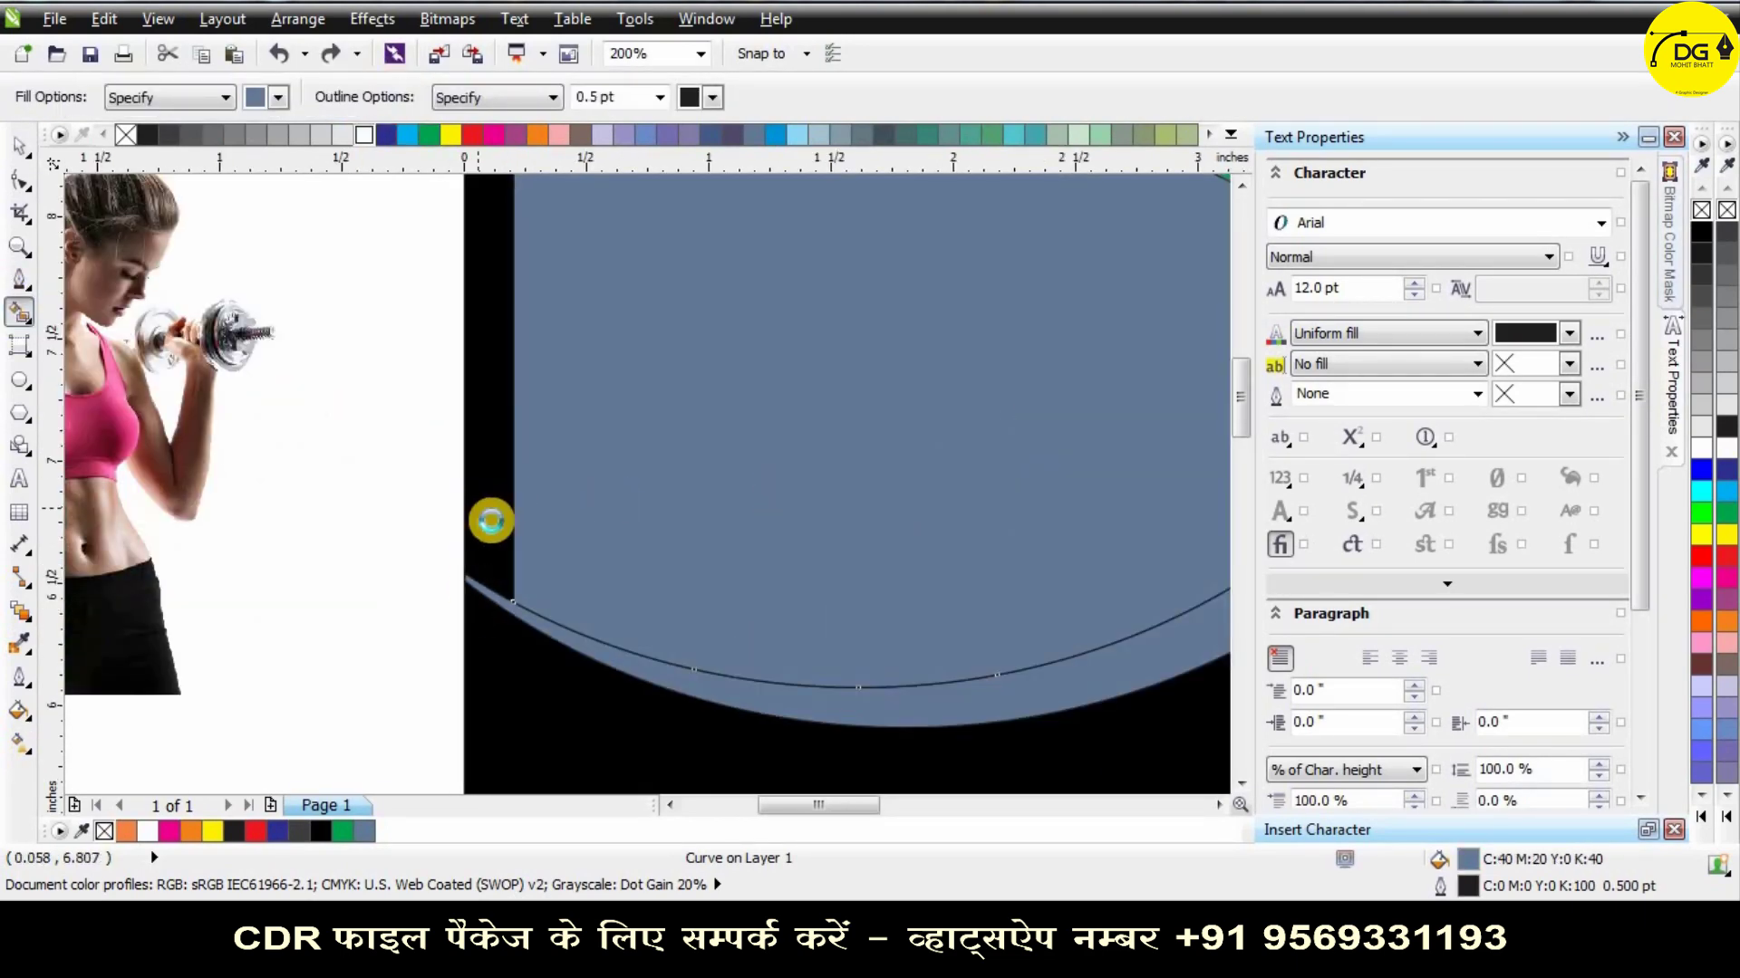
scroll(490, 520, down, 1)
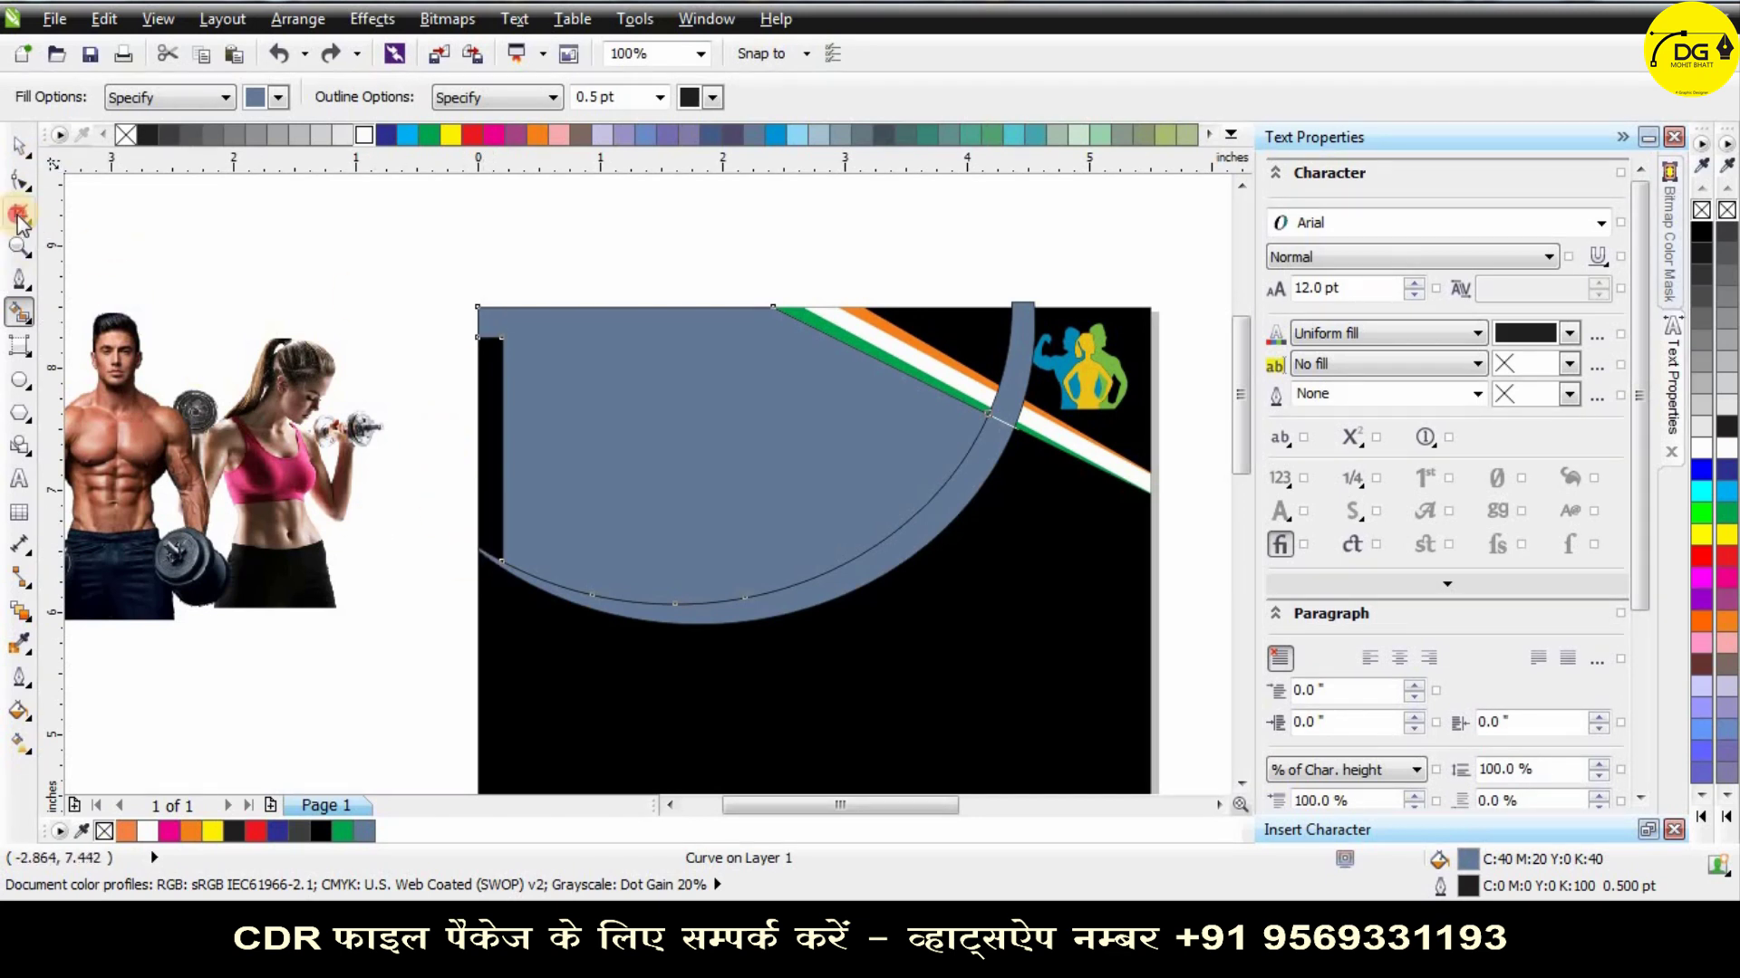
Pull the crescent's pointed tip out beyond the page's left edge and smart-fill the strip beside that edge.
click(20, 179)
scroll(490, 562, up, 1)
drag(470, 569, 405, 524)
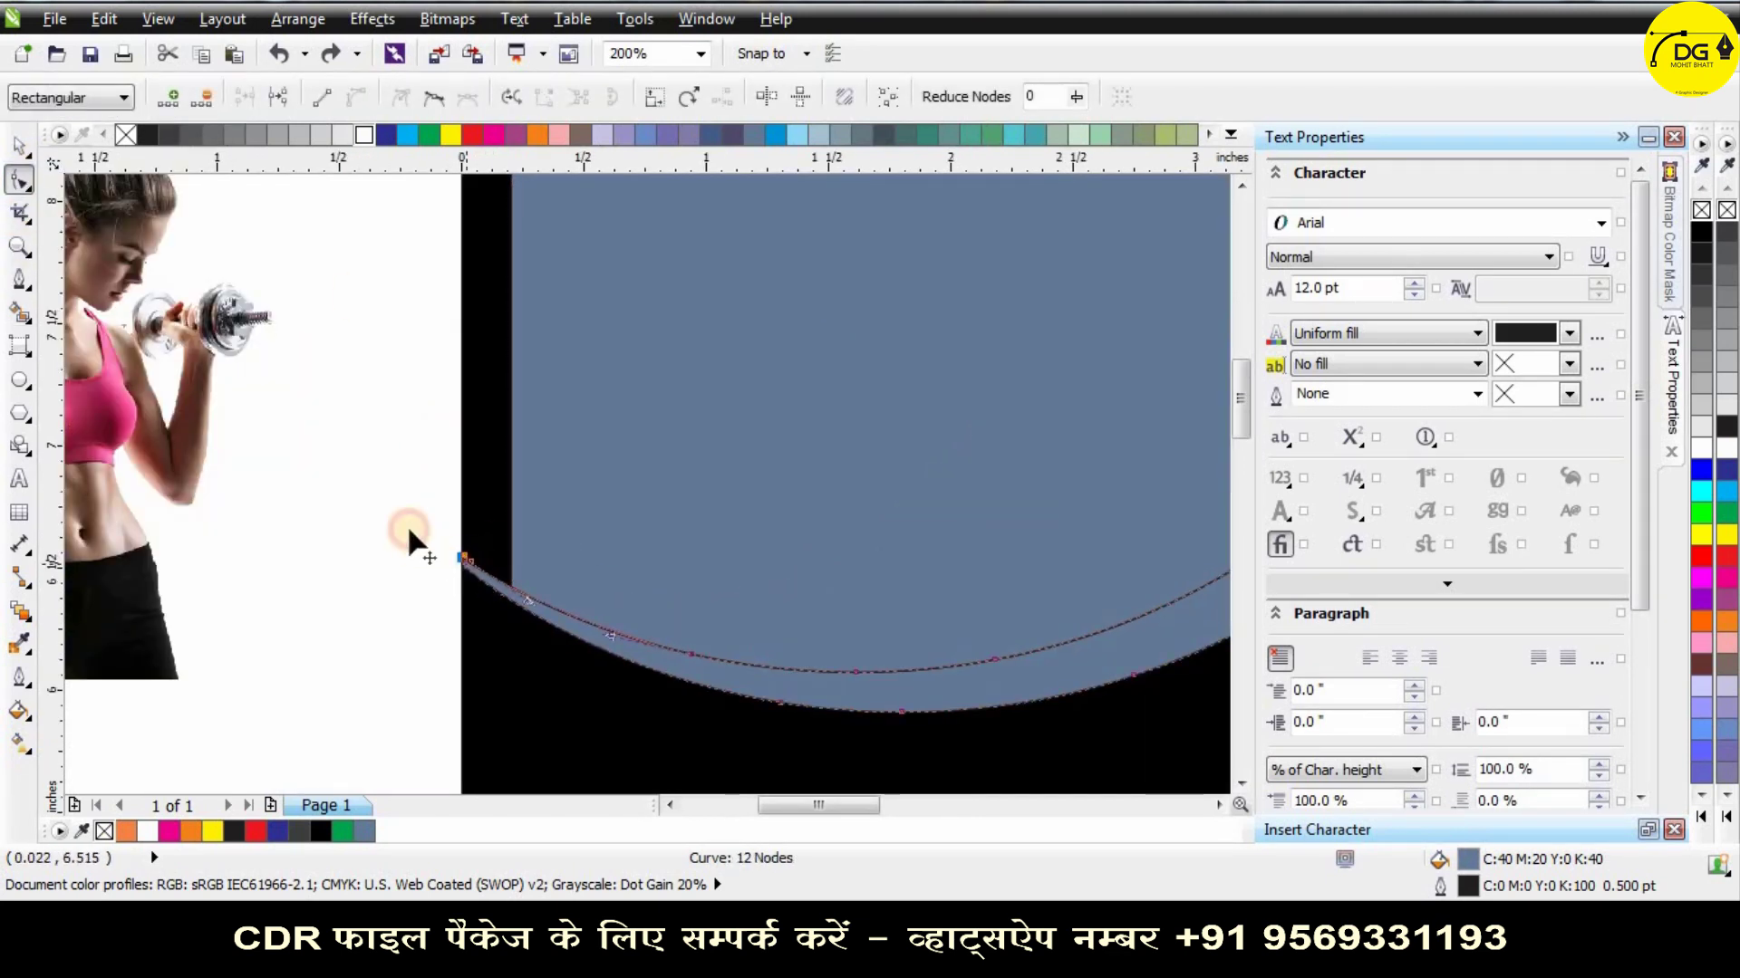
click(22, 319)
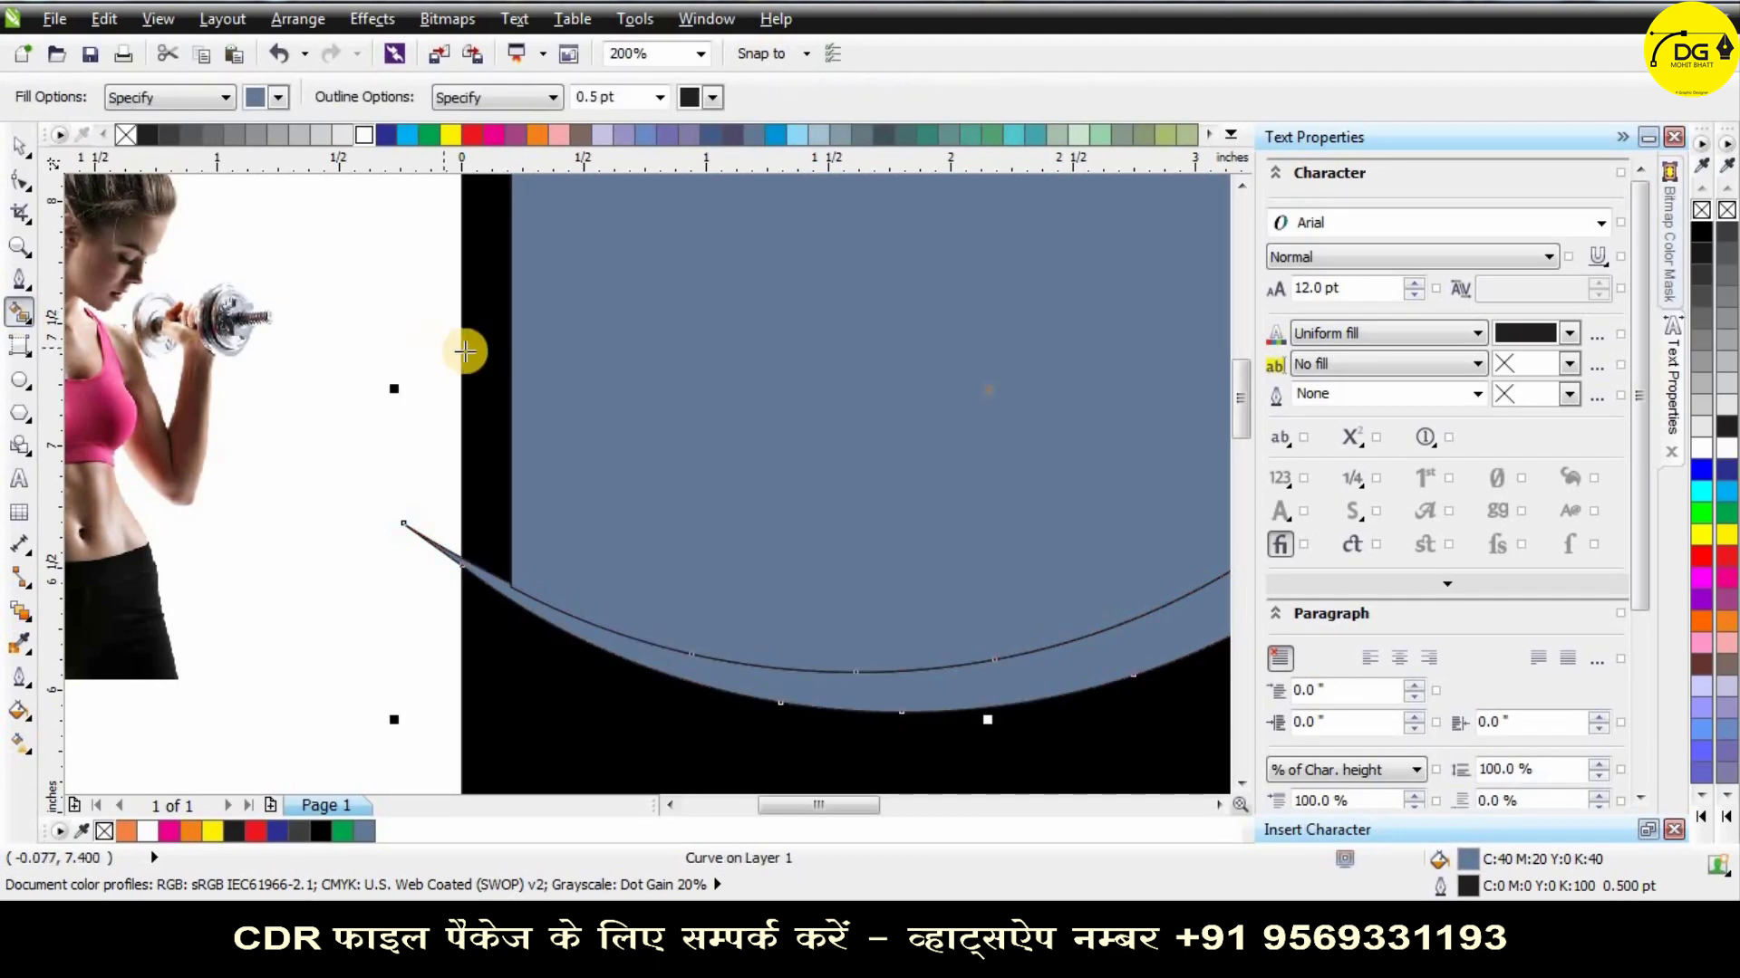
scroll(467, 383, down, 1)
Delete the crescent, leaving the filled areas beneath the green stripe.
click(18, 147)
click(348, 351)
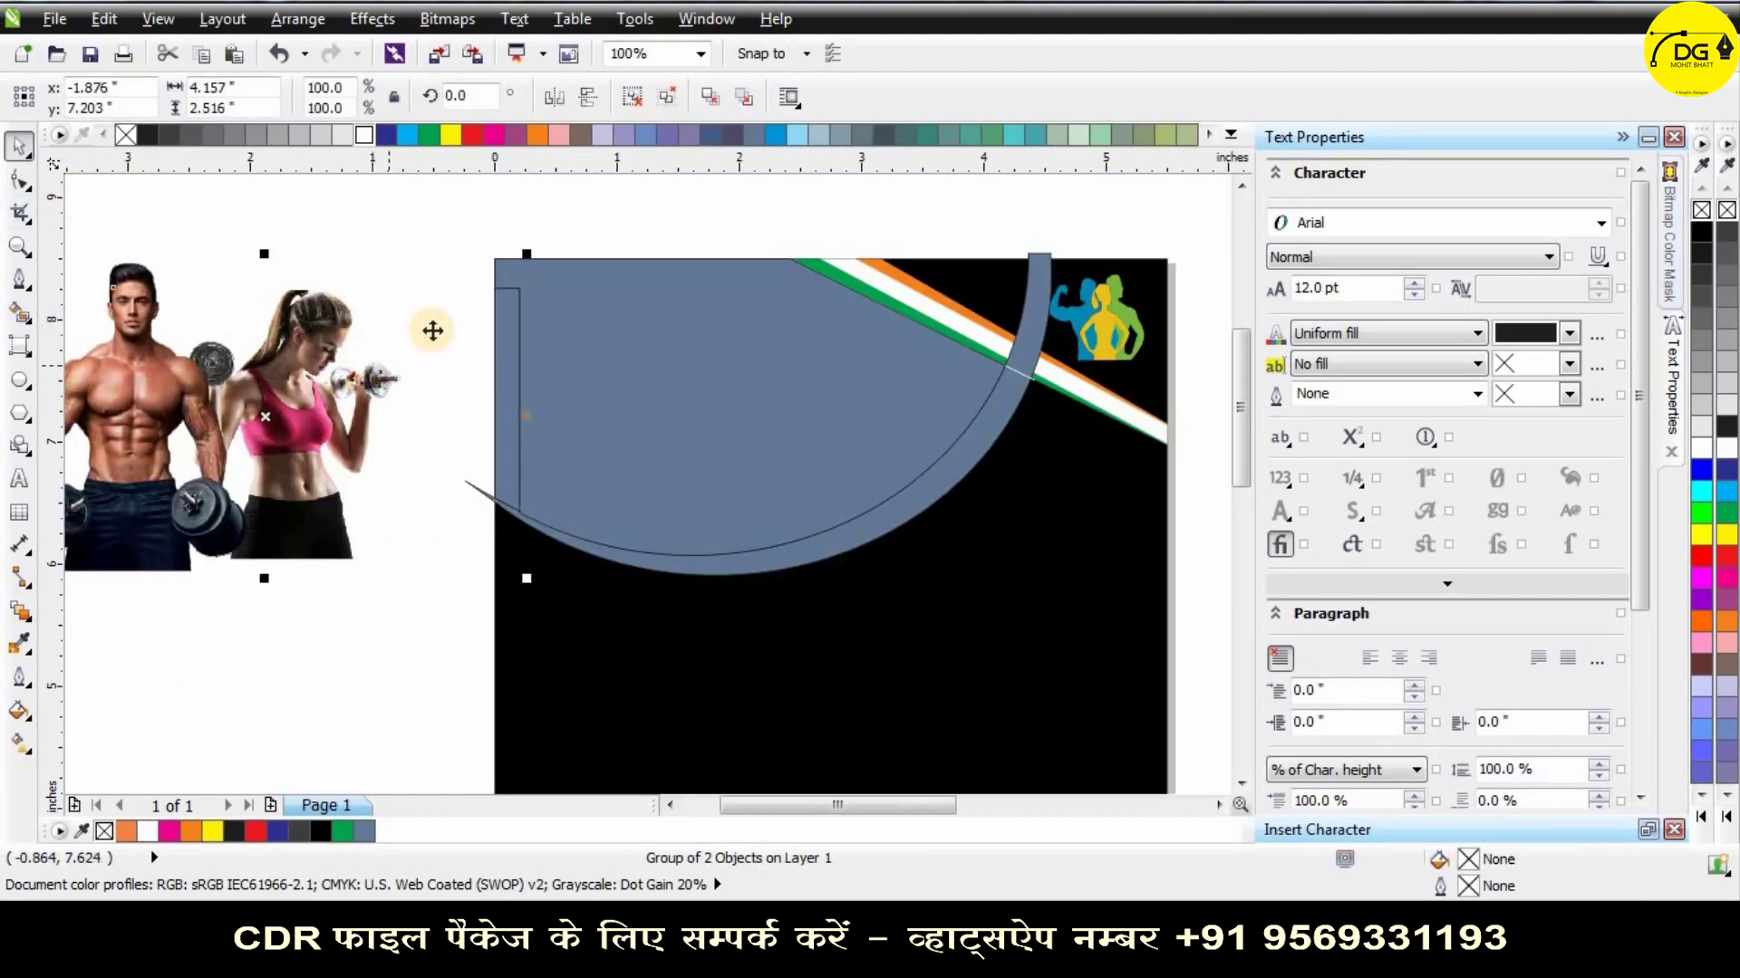
click(489, 519)
click(534, 536)
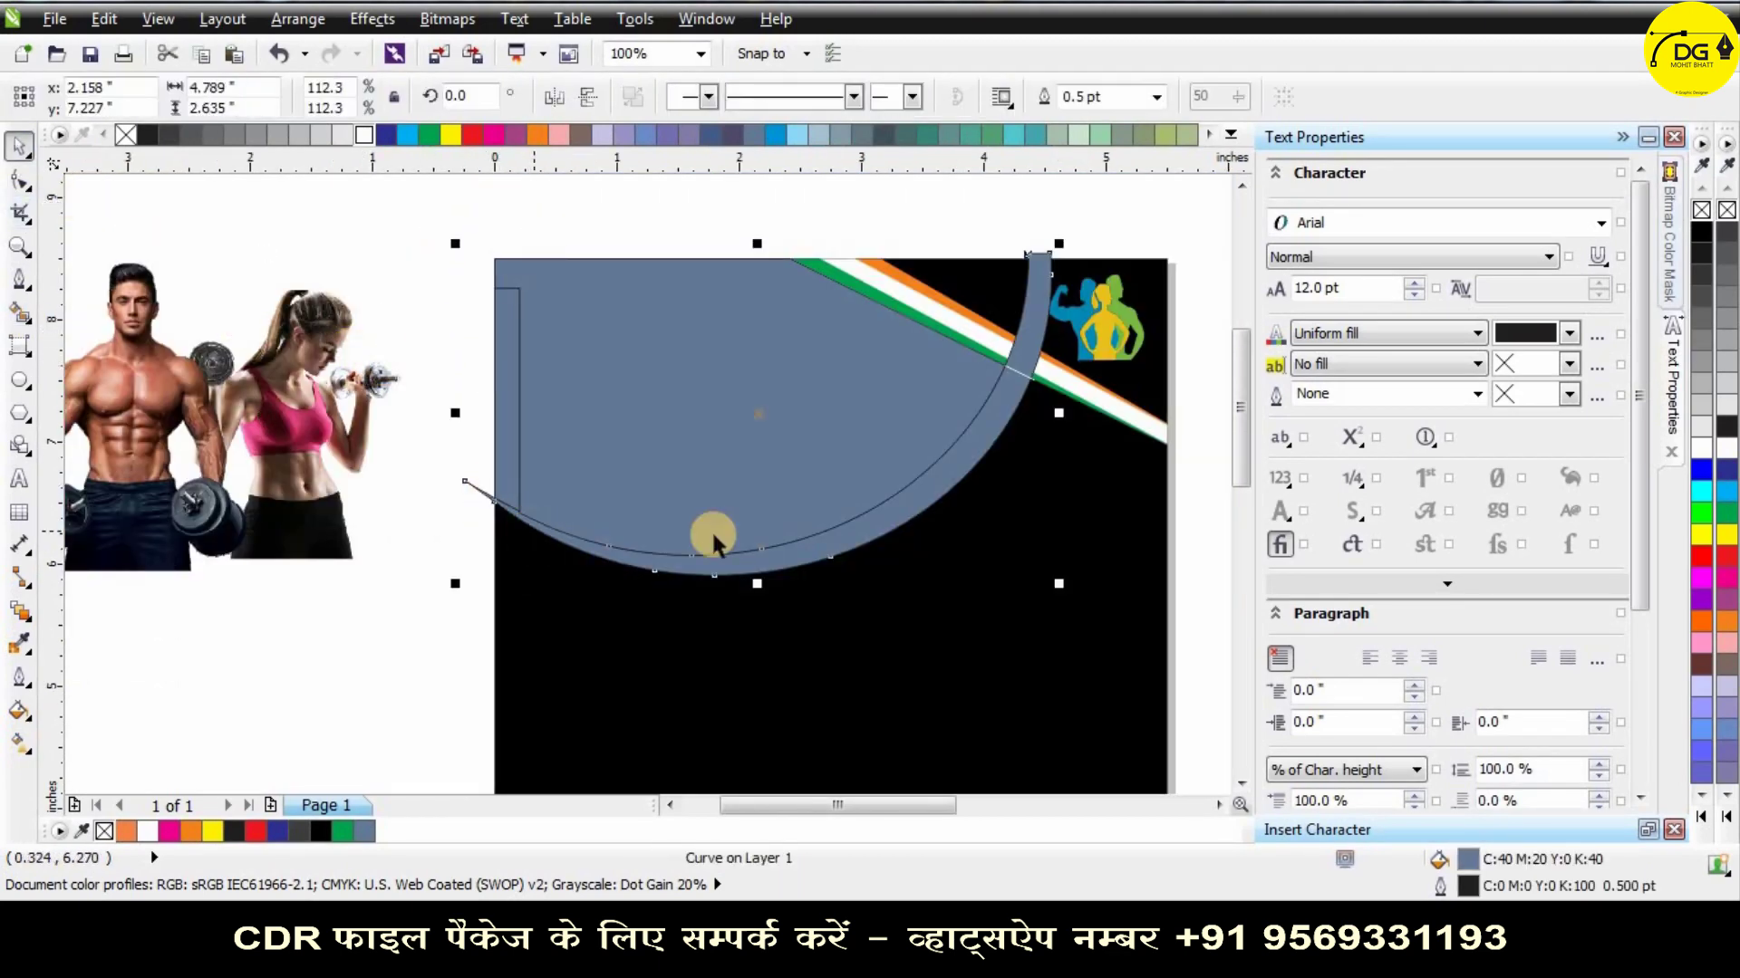
scroll(1015, 371, up, 5)
scroll(983, 426, down, 5)
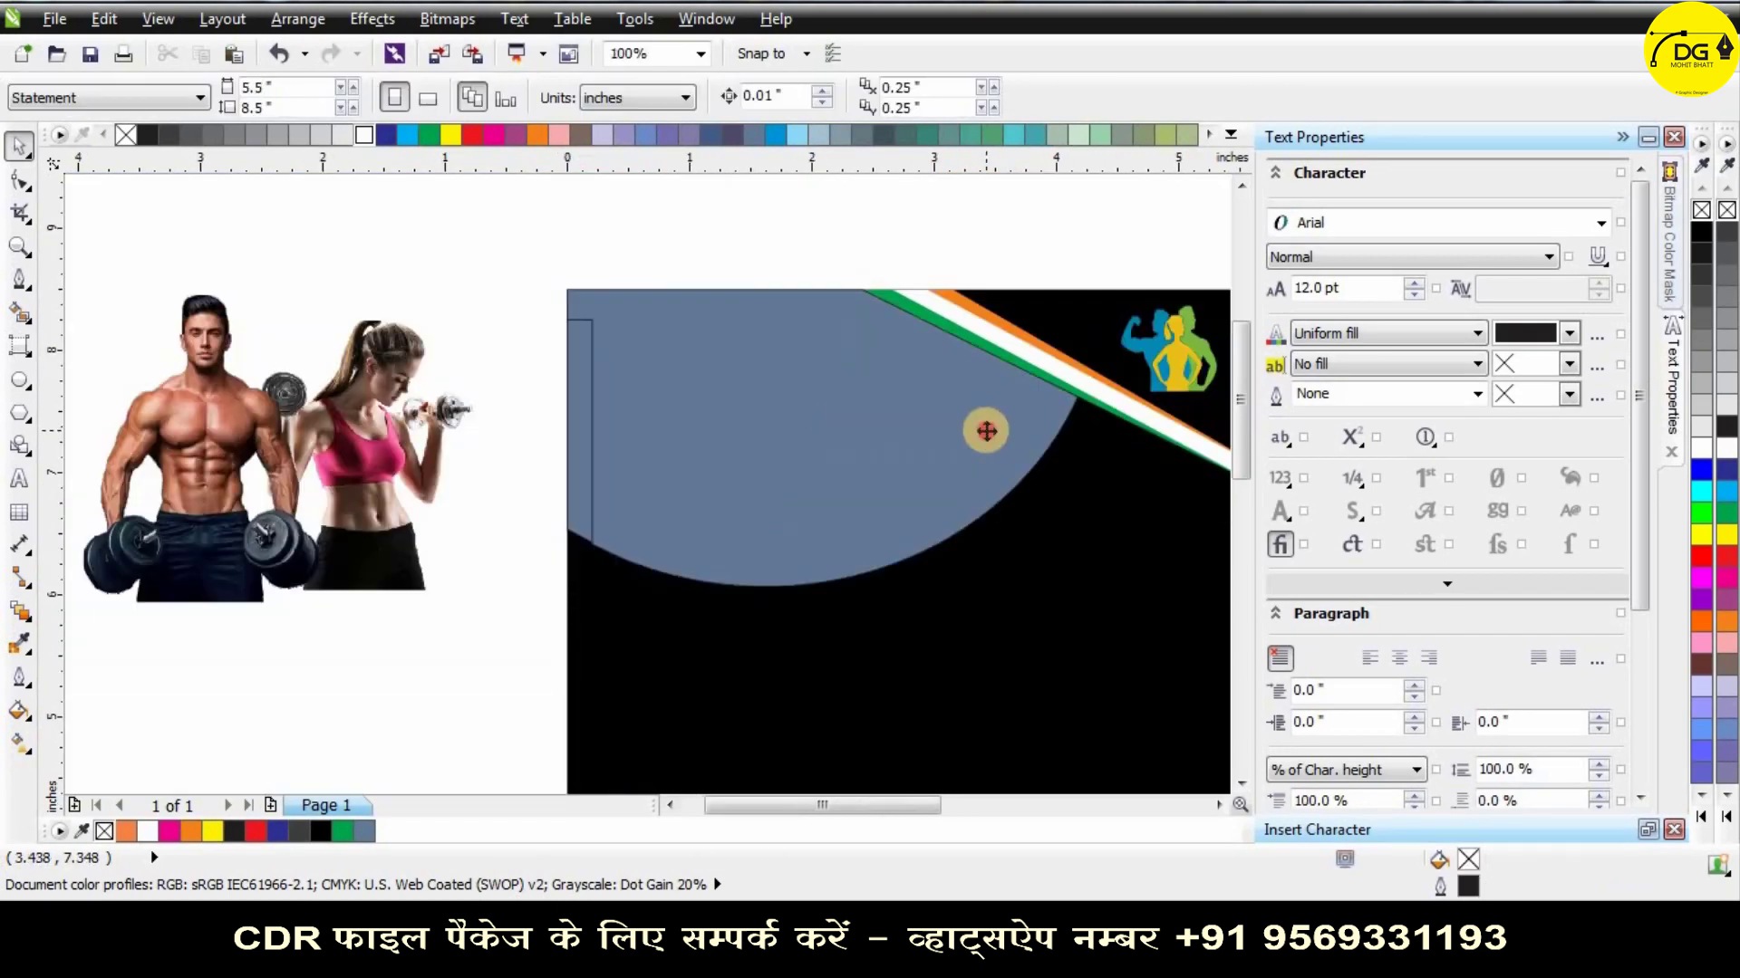
Weld the narrow left-edge strip to the large filled curved shape.
shift+click(569, 399)
click(947, 103)
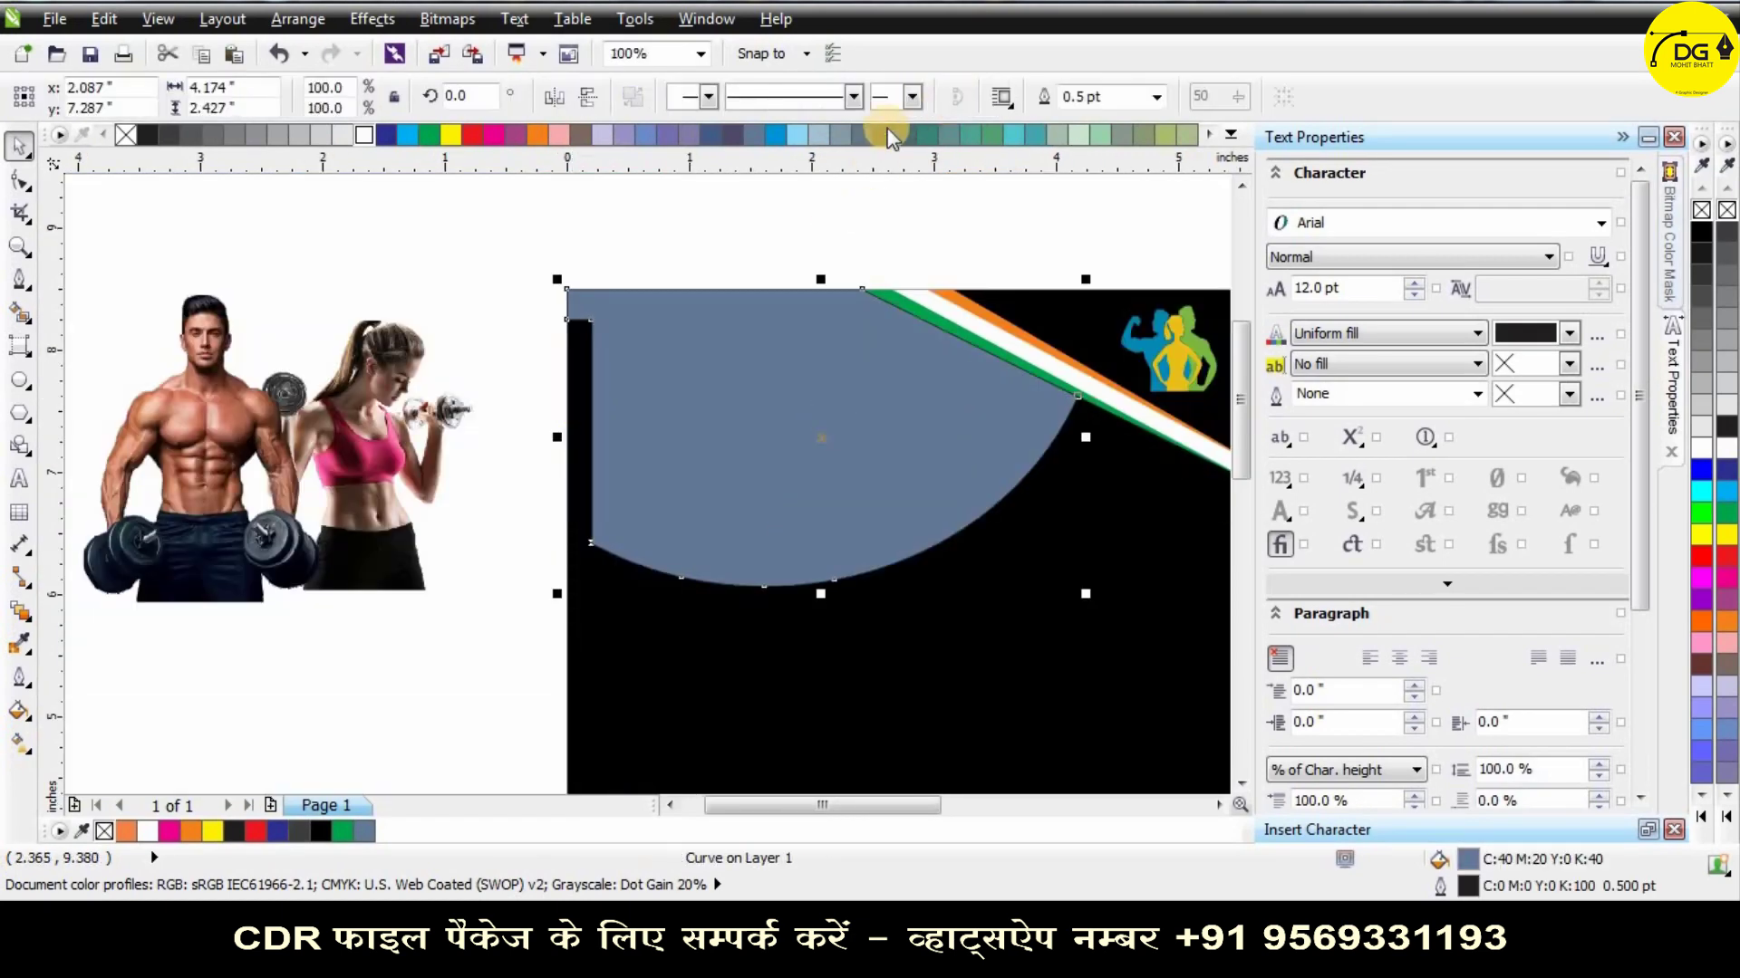
click(707, 190)
shift+click(768, 392)
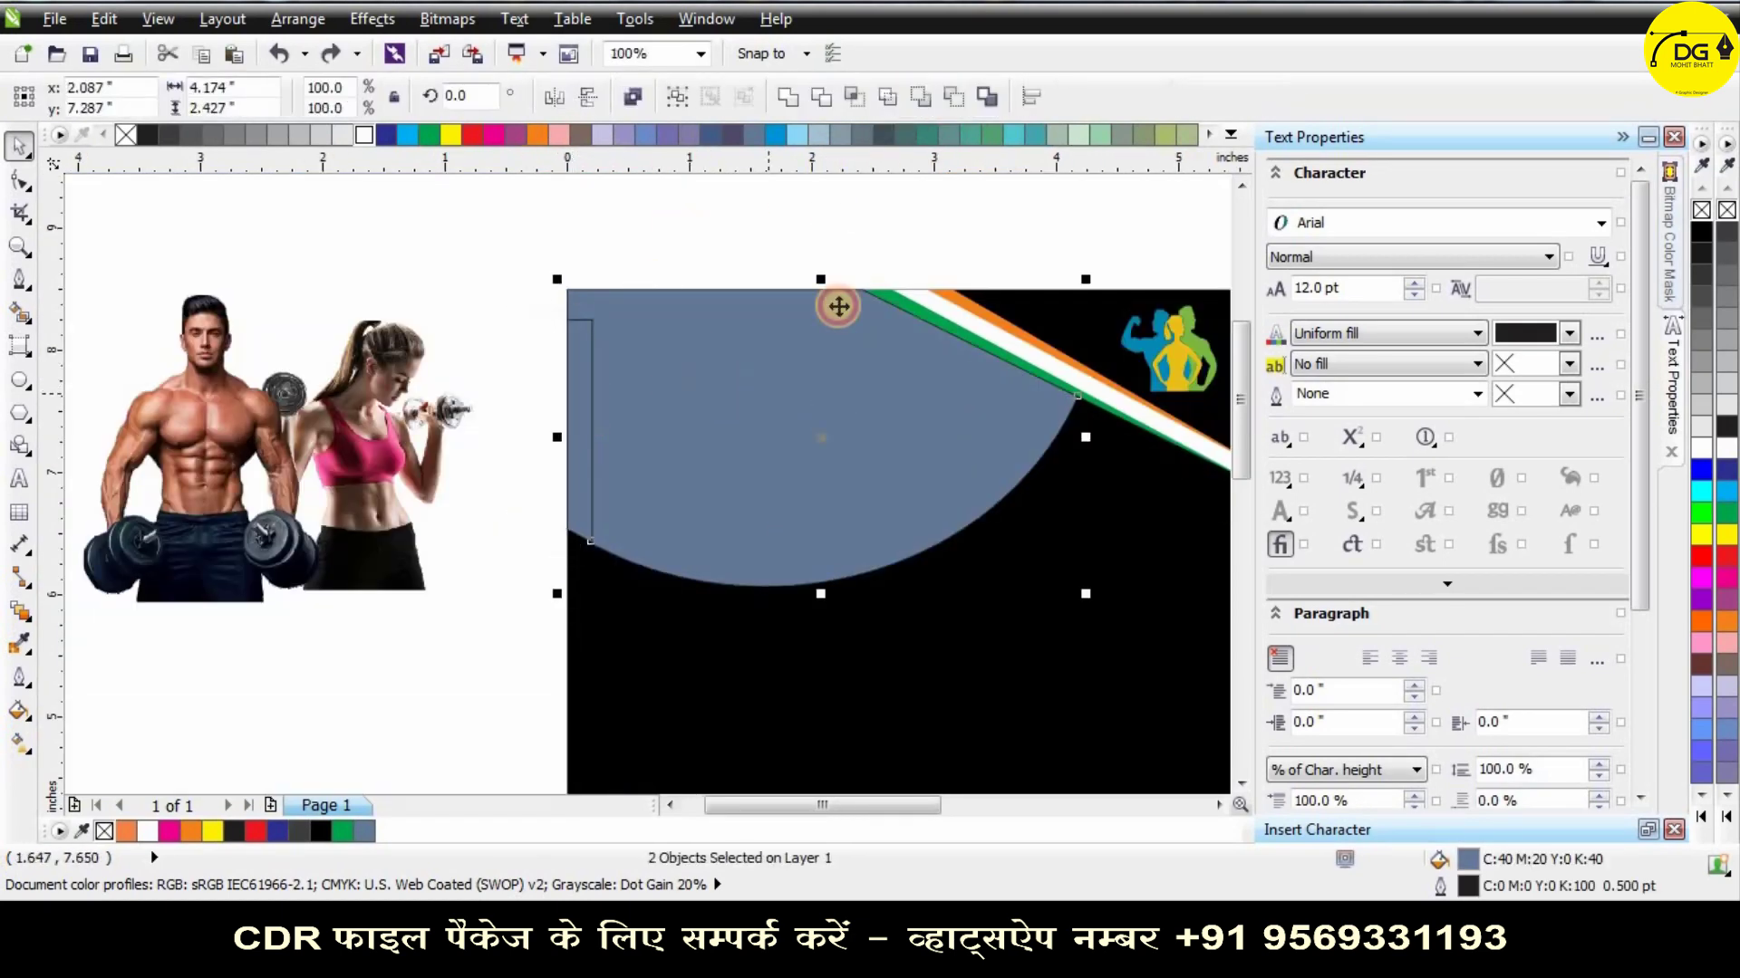
click(801, 101)
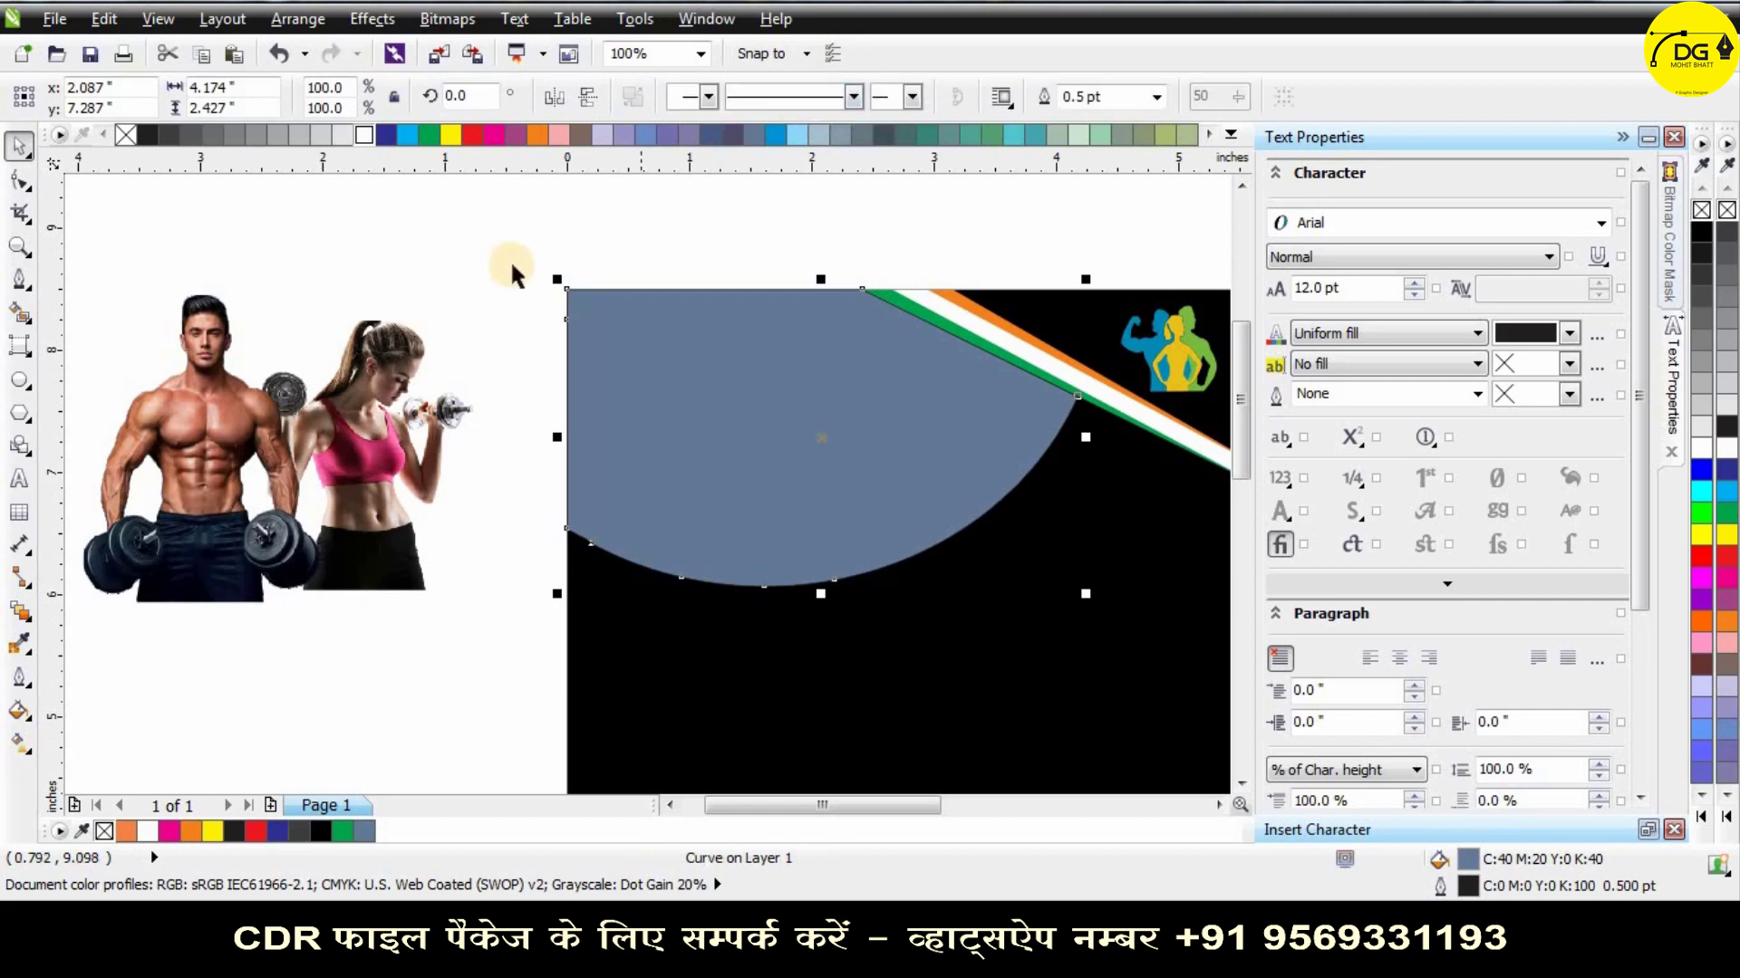
Remove the outline of the welded curved shape and fill it white.
right_click(128, 140)
scroll(722, 431, down, 1)
scroll(820, 414, up, 1)
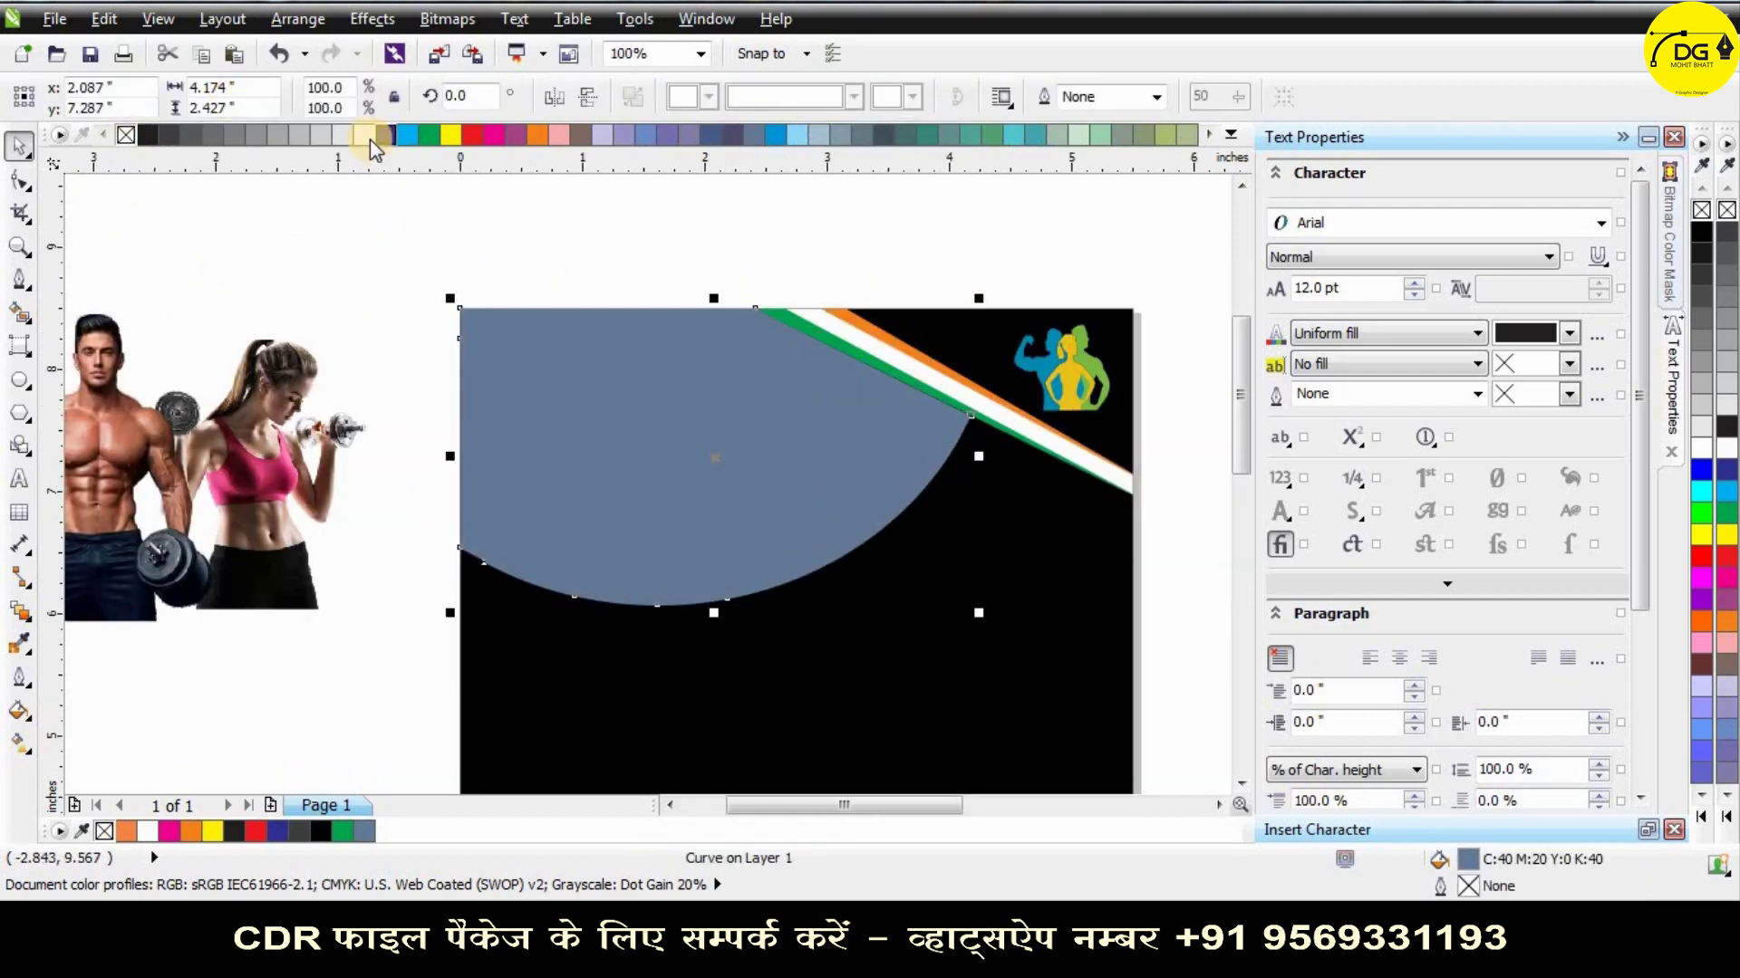
click(369, 139)
scroll(780, 389, down, 1)
scroll(780, 404, up, 1)
click(873, 418)
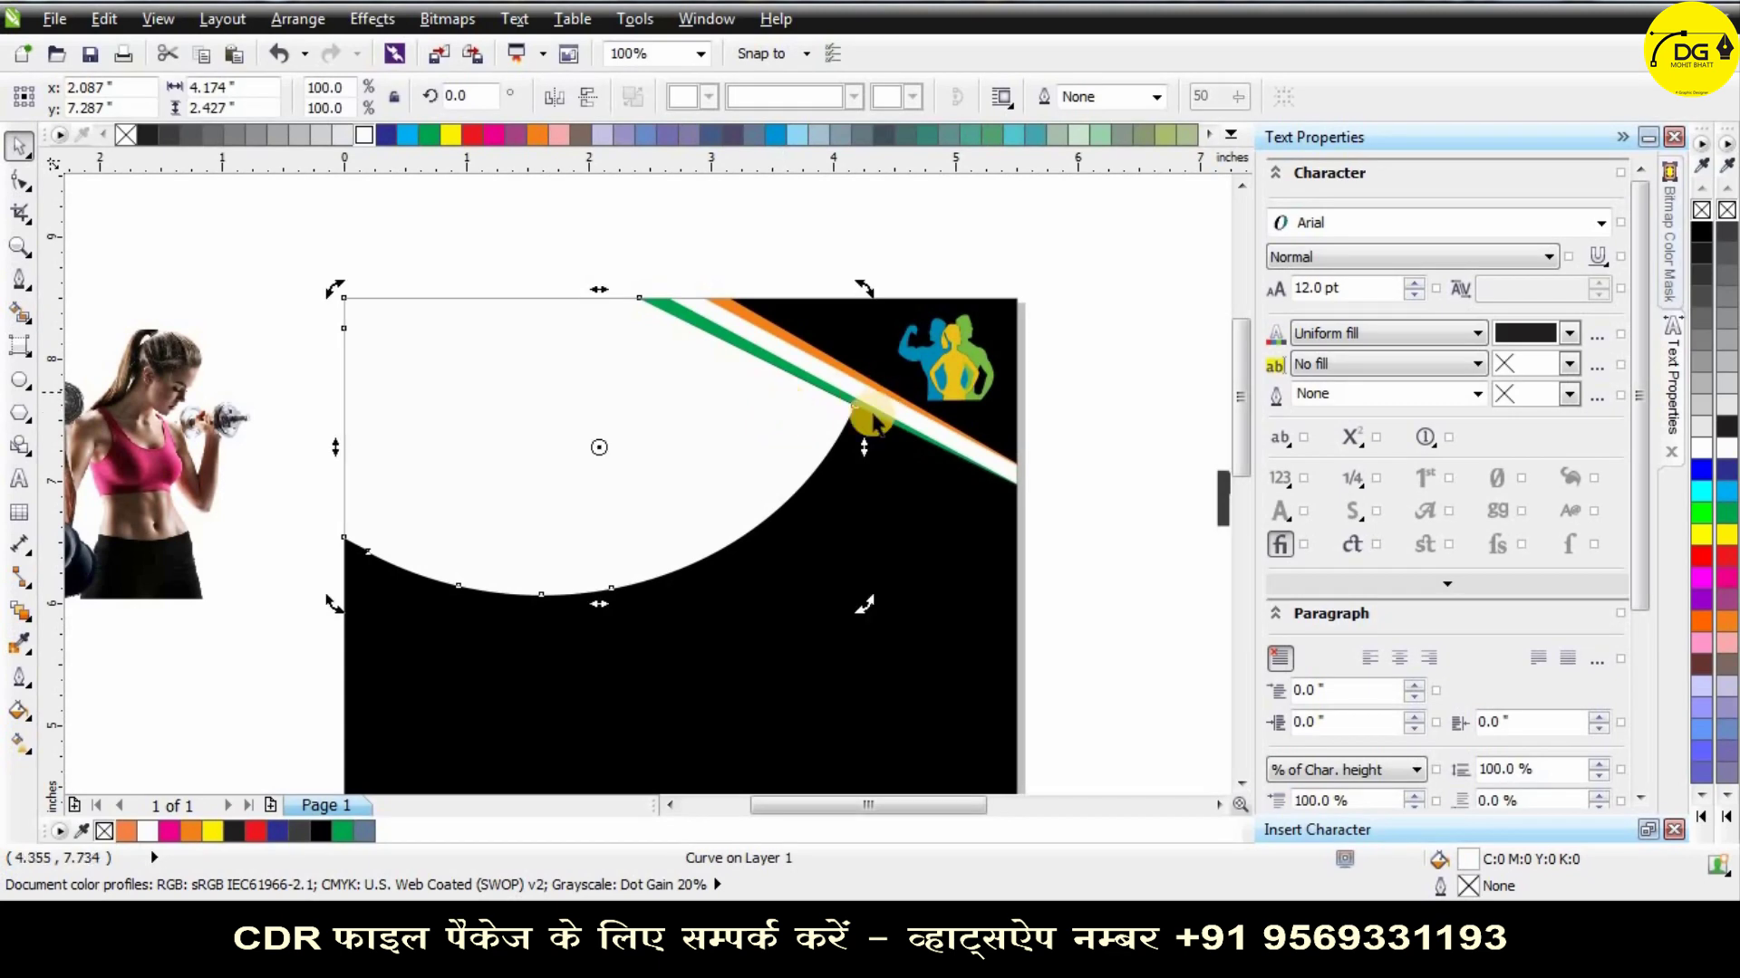
Try black fills on the curved shape and an orange fill on the page background, and restore the shape's white fill.
click(149, 138)
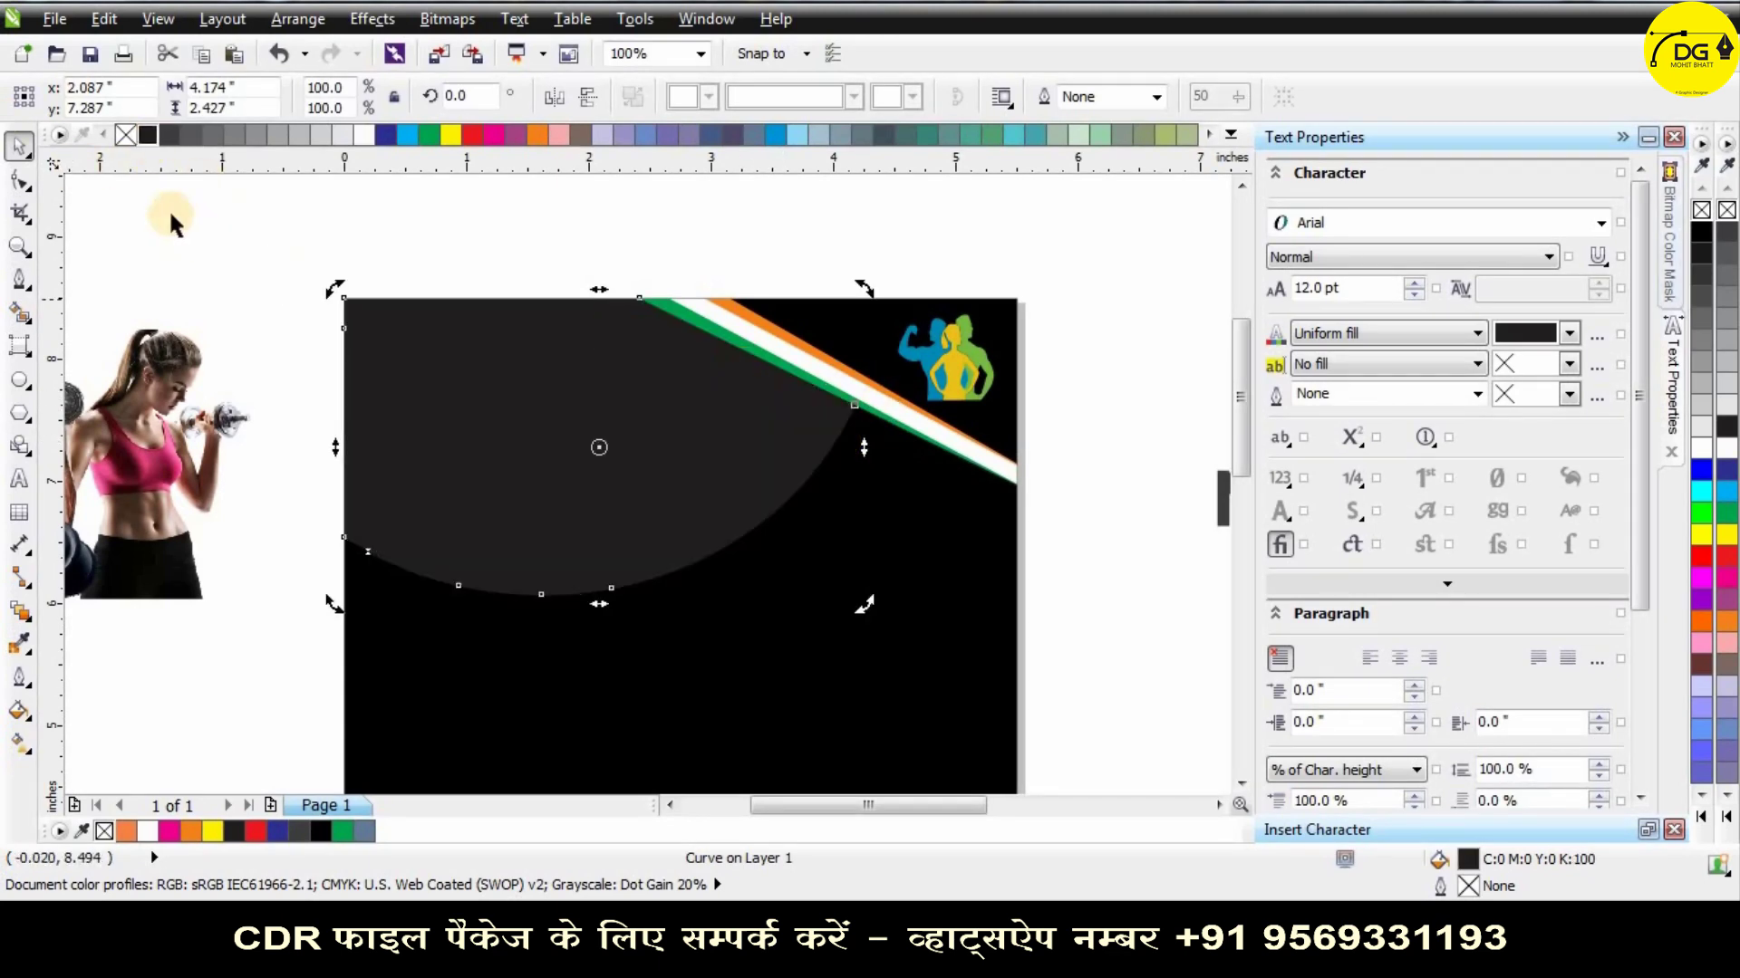
click(319, 830)
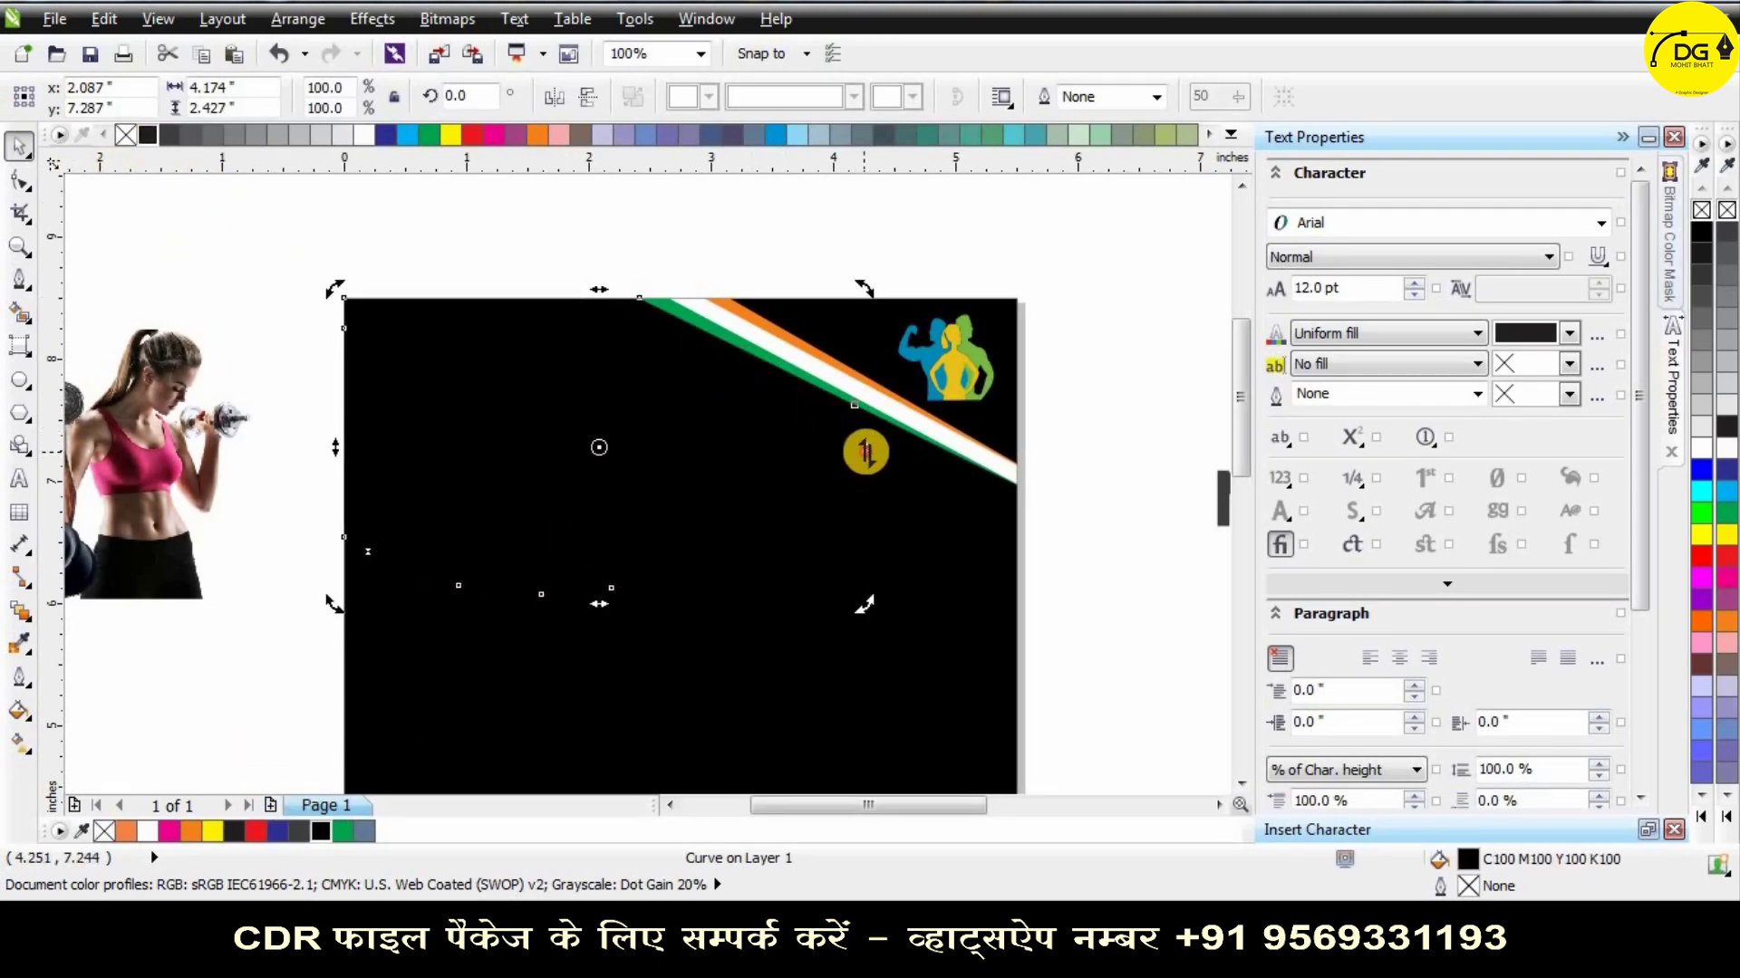
click(865, 452)
click(194, 829)
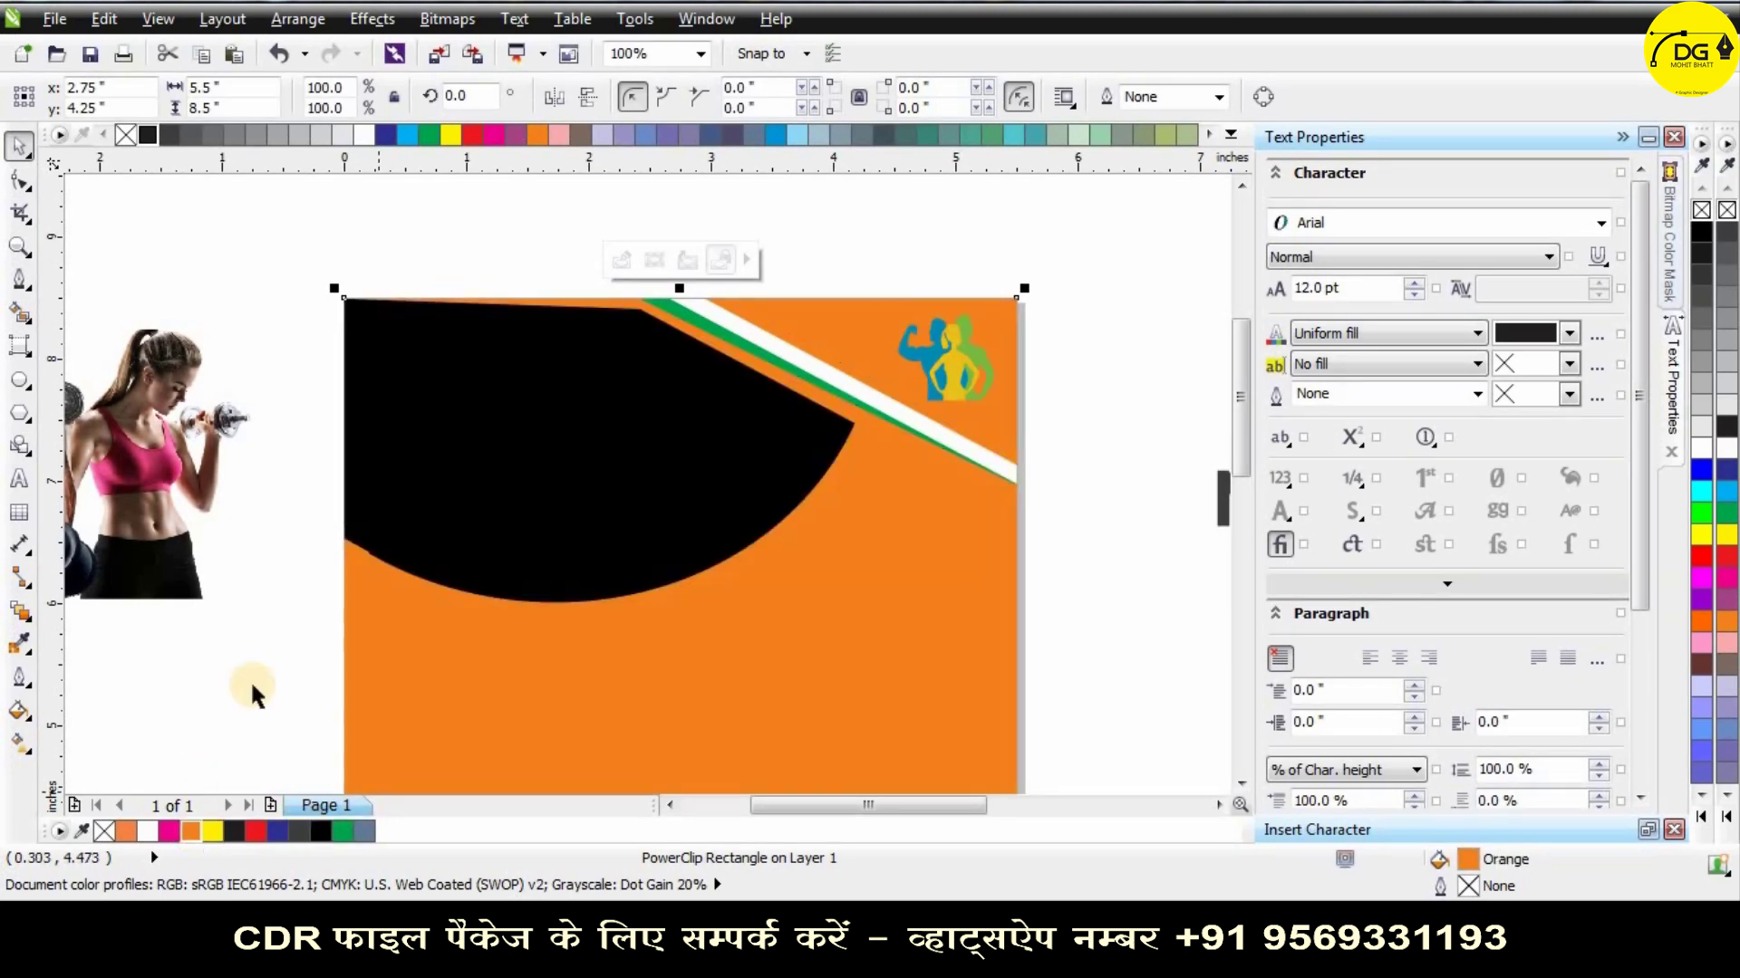
key(ctrl+z)
click(281, 589)
click(596, 378)
click(364, 136)
Rotate a duplicate of the white curved shape to 353.5° behind the original and fill it orange.
click(881, 317)
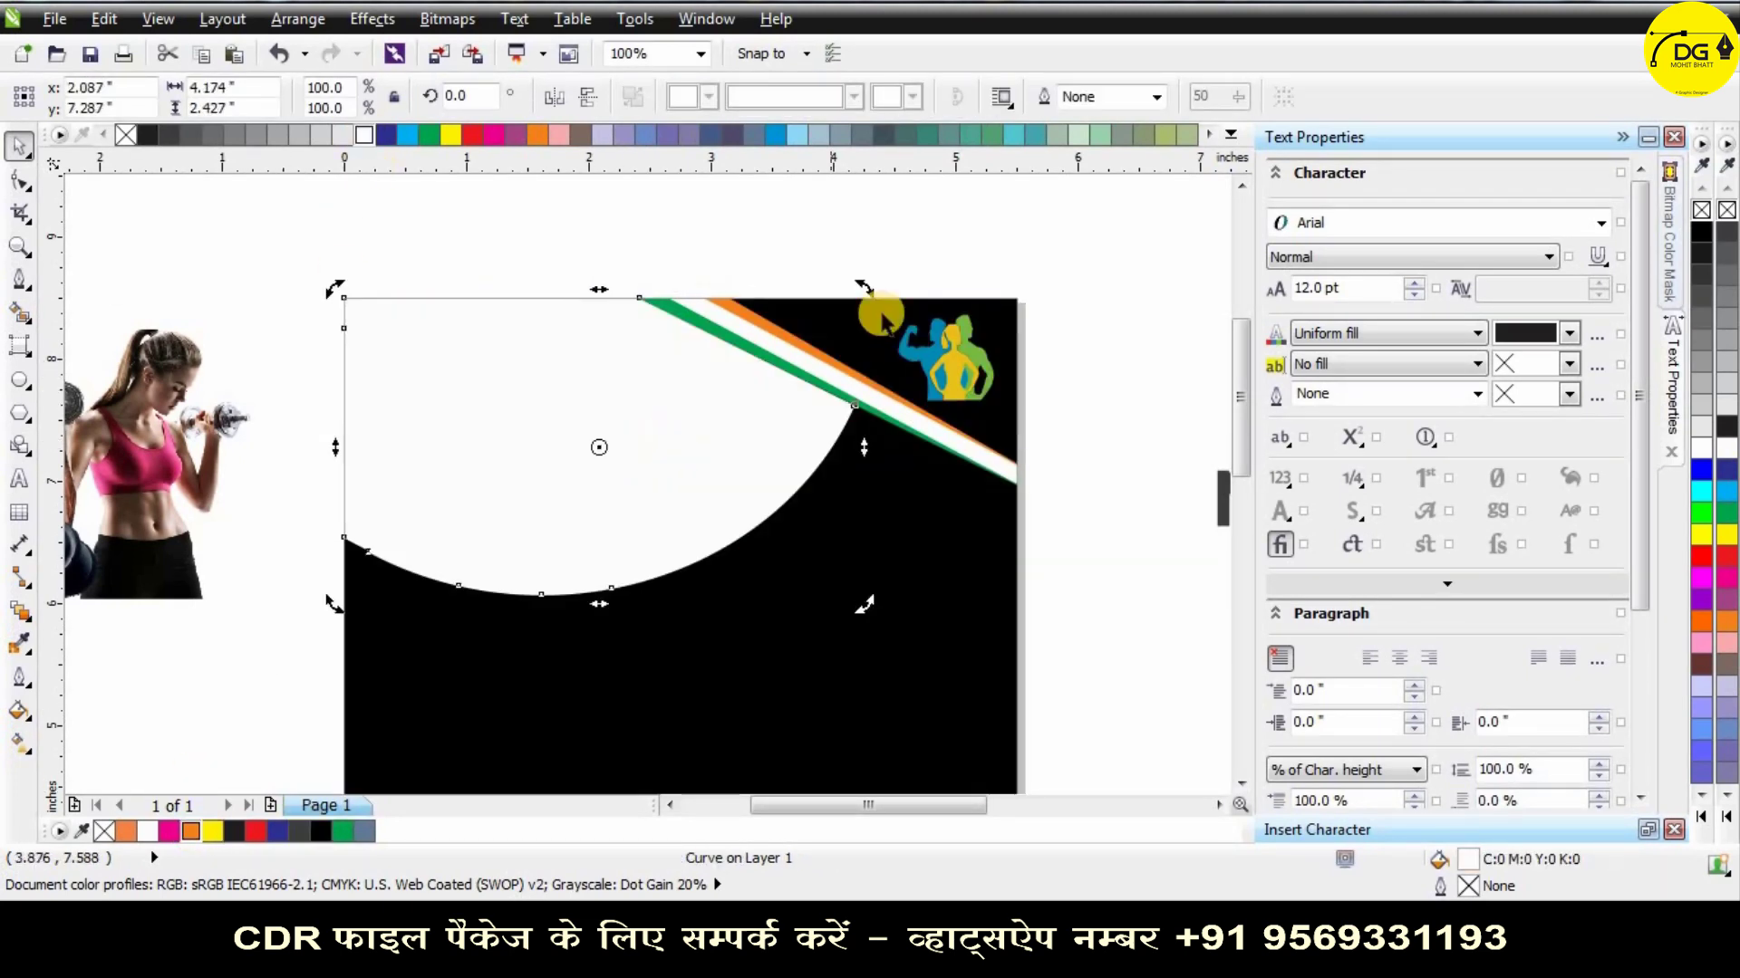
drag(868, 291, 872, 326)
click(194, 831)
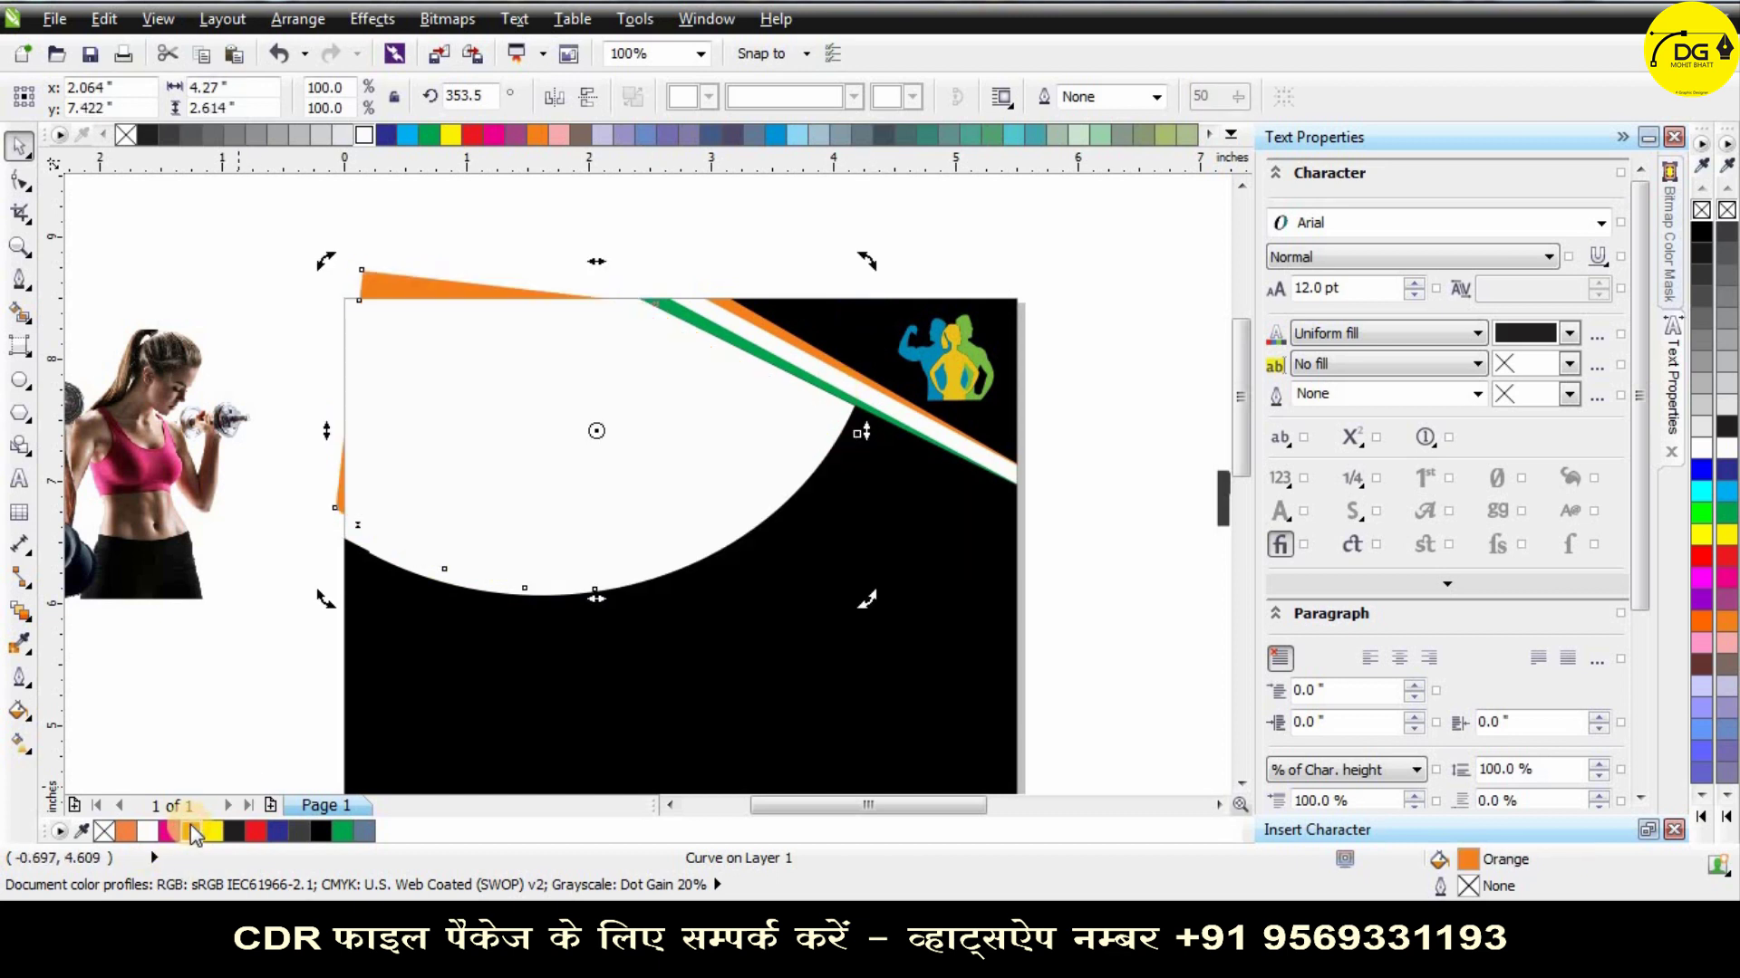
click(617, 214)
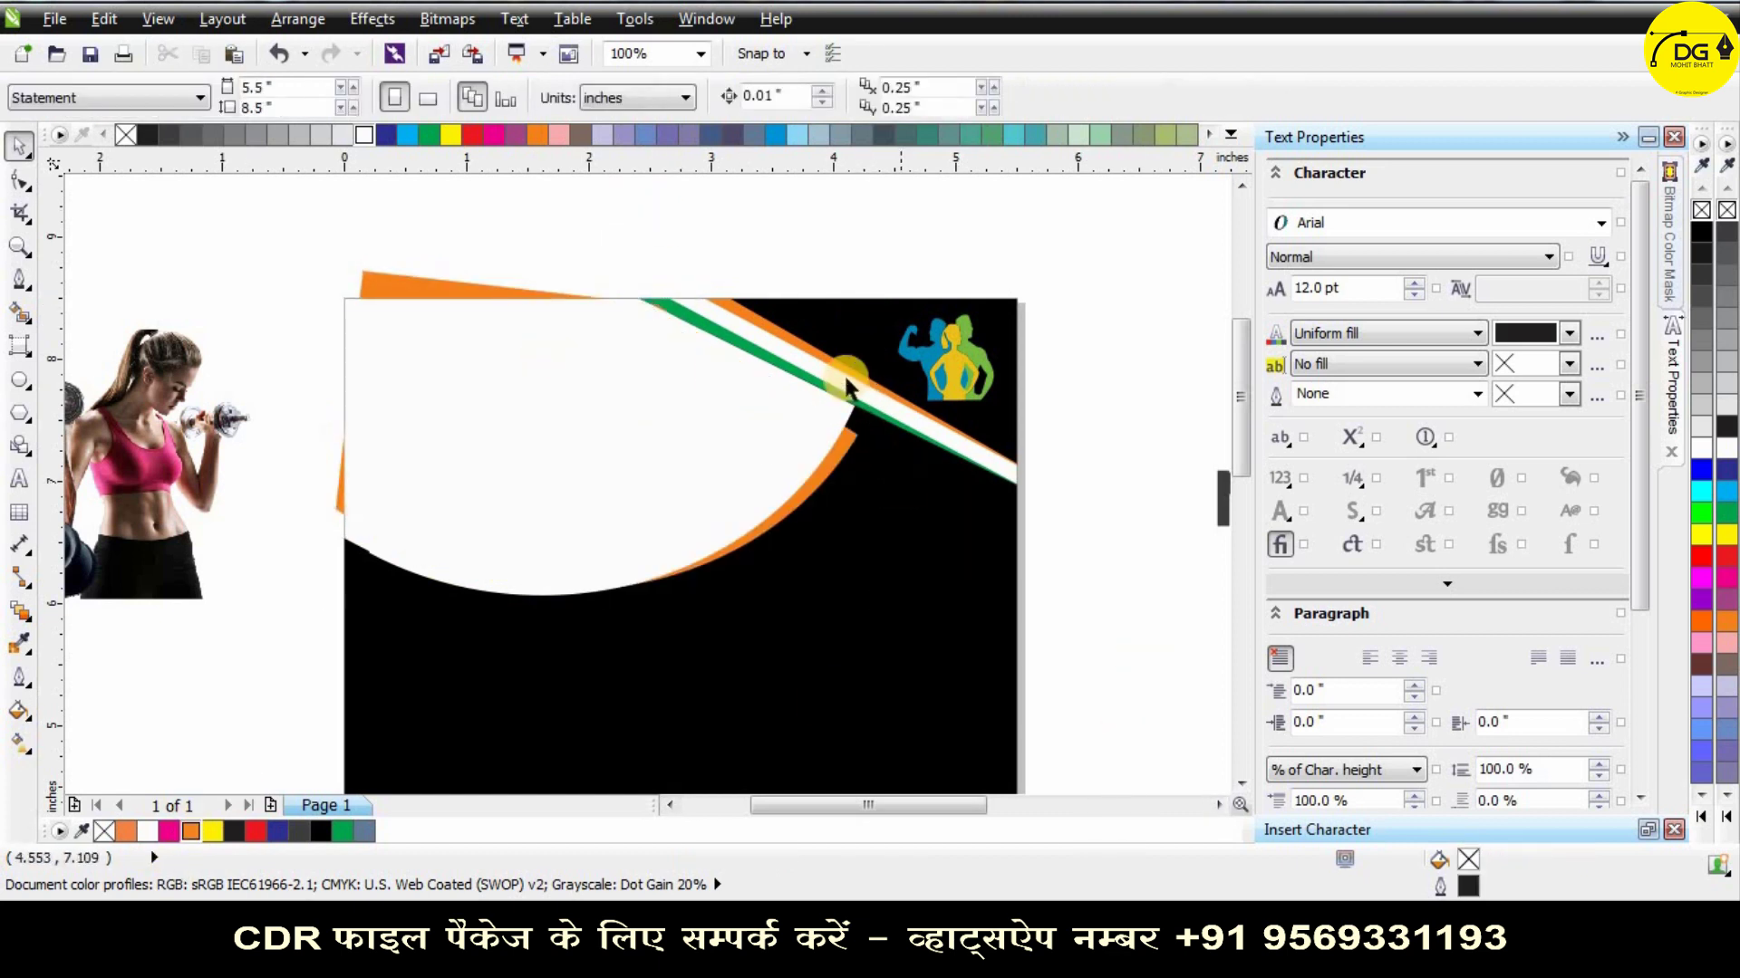
Try moving the orange shape up to the green stripe and undo the move.
scroll(844, 372, up, 2)
drag(866, 503, 898, 467)
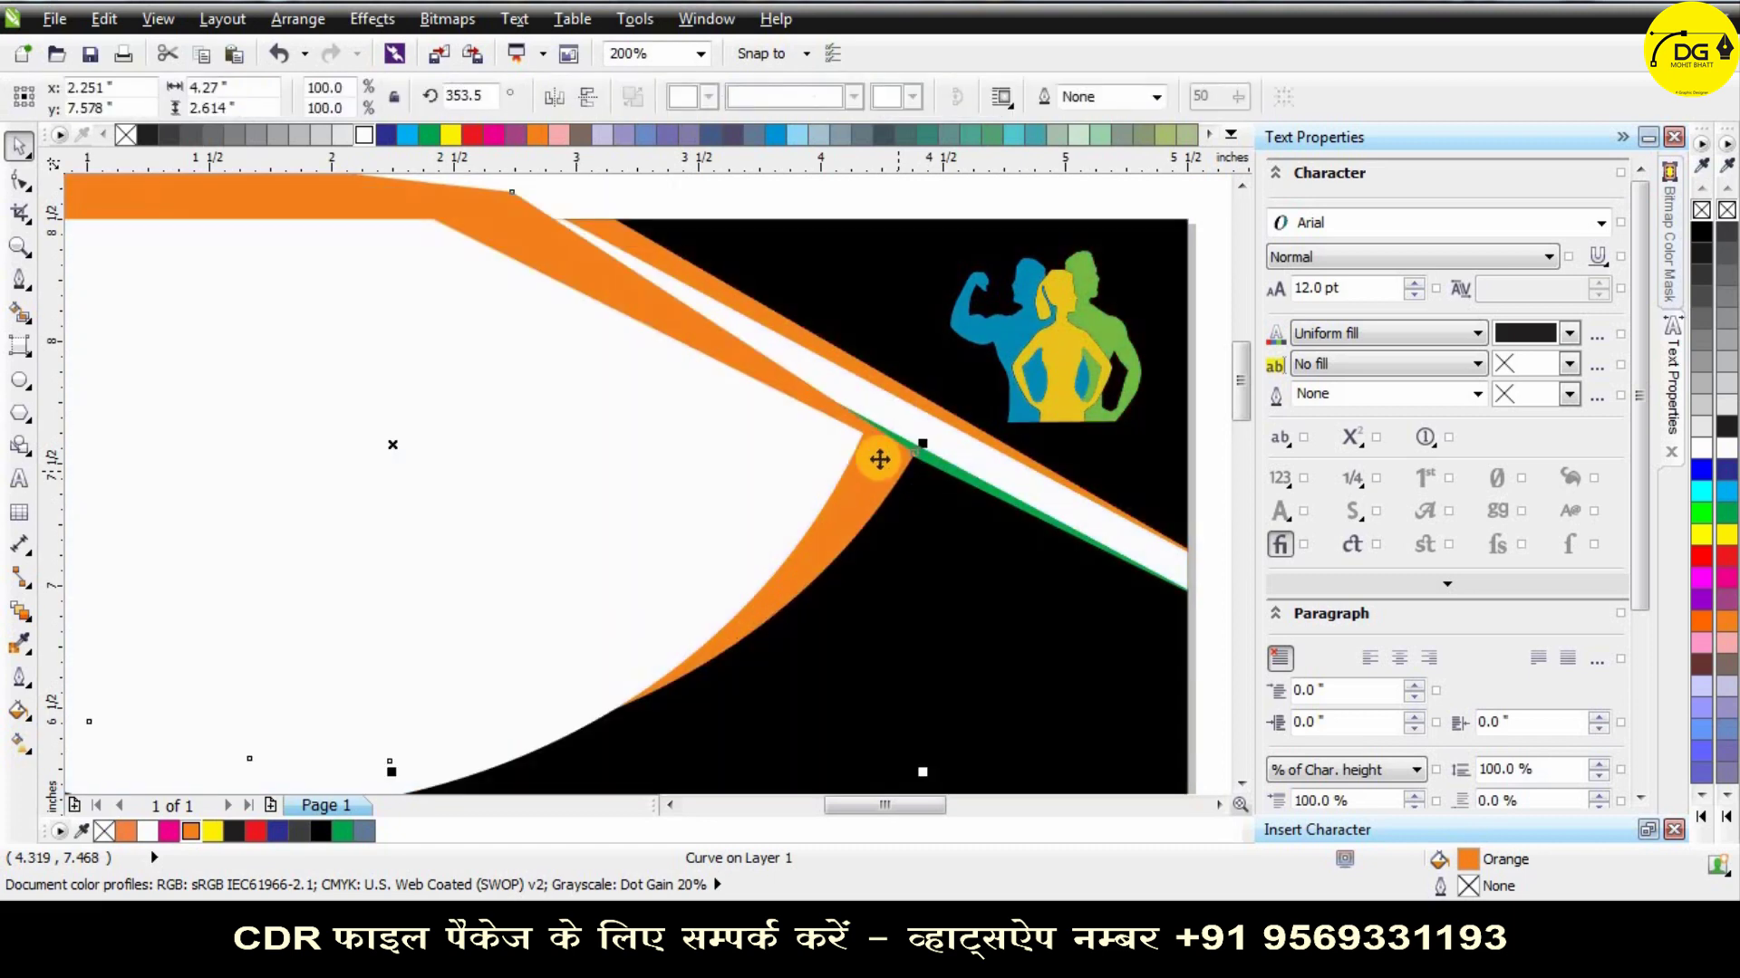
scroll(882, 457, down, 1)
key(ctrl+z)
scroll(887, 463, up, 1)
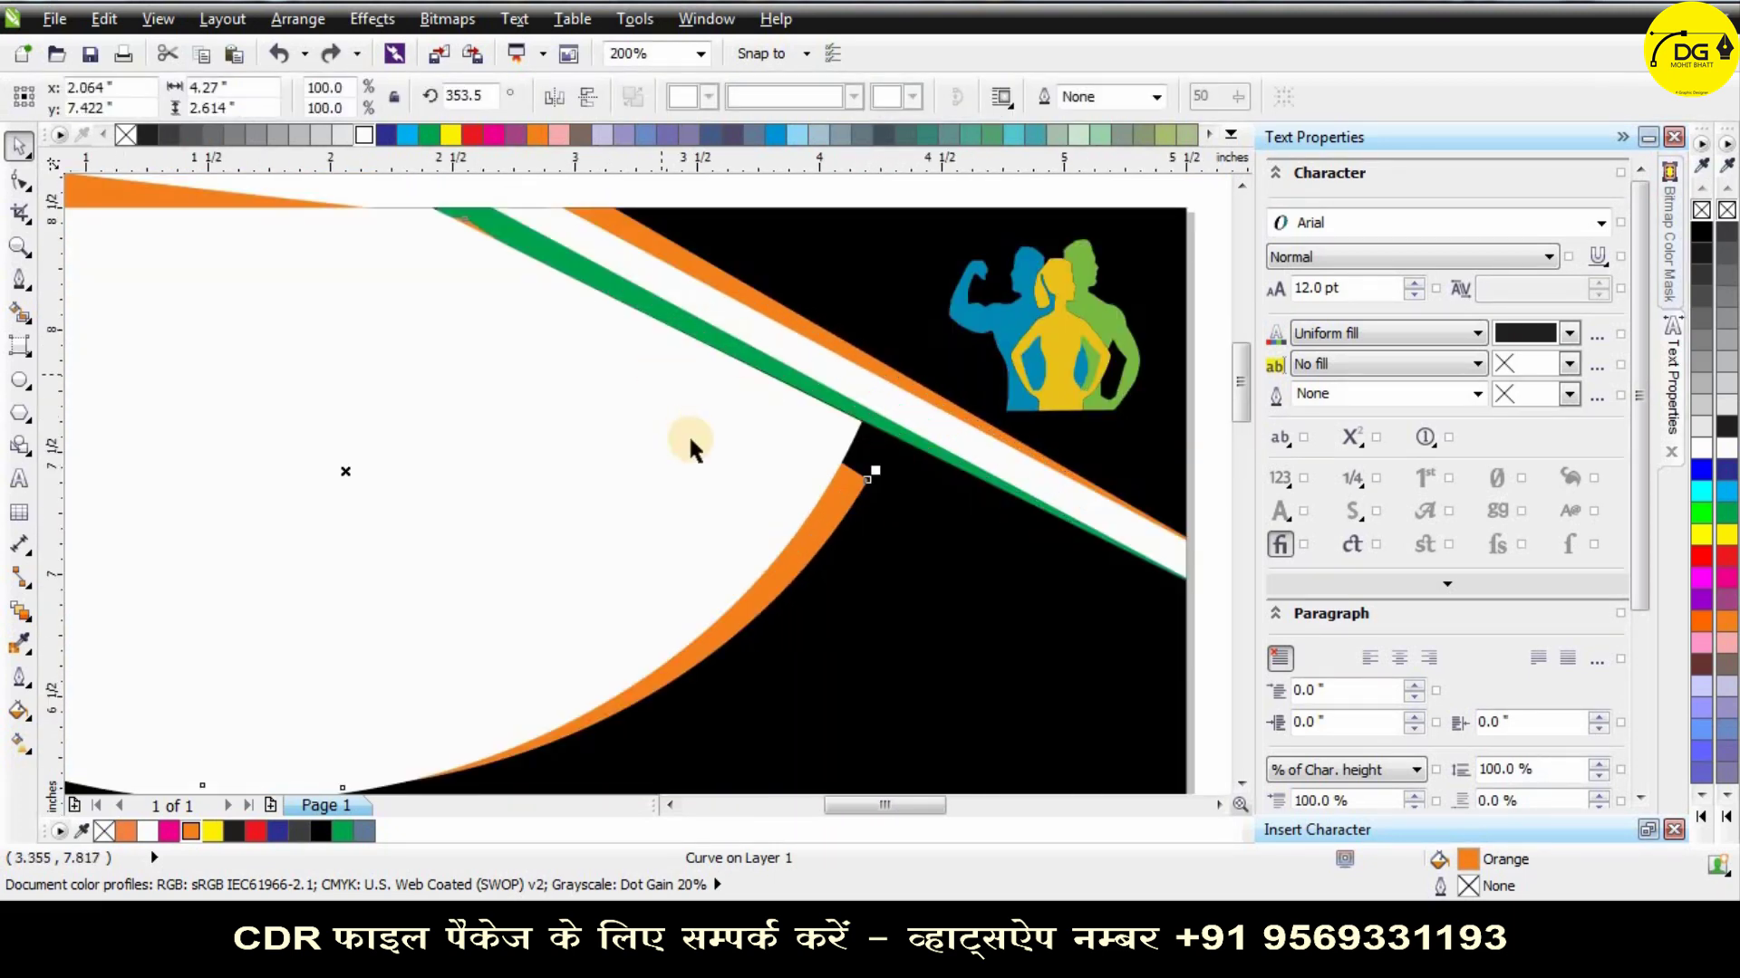
Reshape the orange shape by extending its right corner node up to the green stripe's lower edge.
scroll(690, 444, down, 2)
click(16, 184)
scroll(459, 291, up, 3)
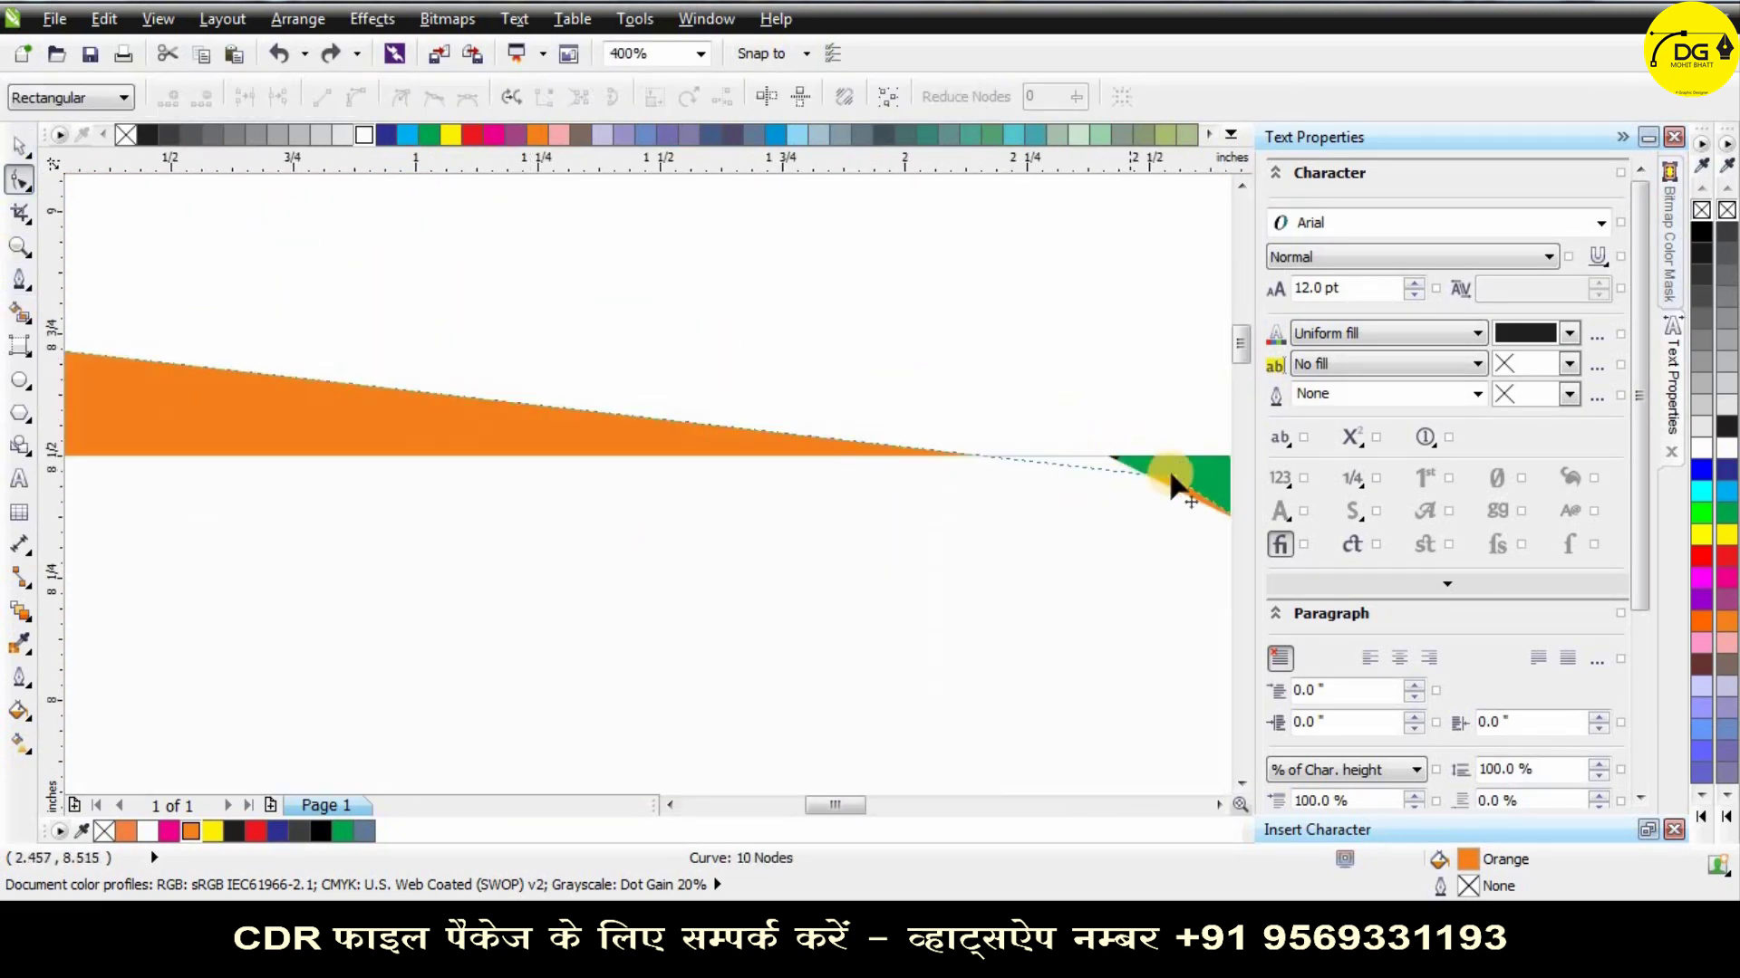
scroll(1007, 550, down, 3)
scroll(1007, 551, up, 4)
drag(938, 600, 996, 513)
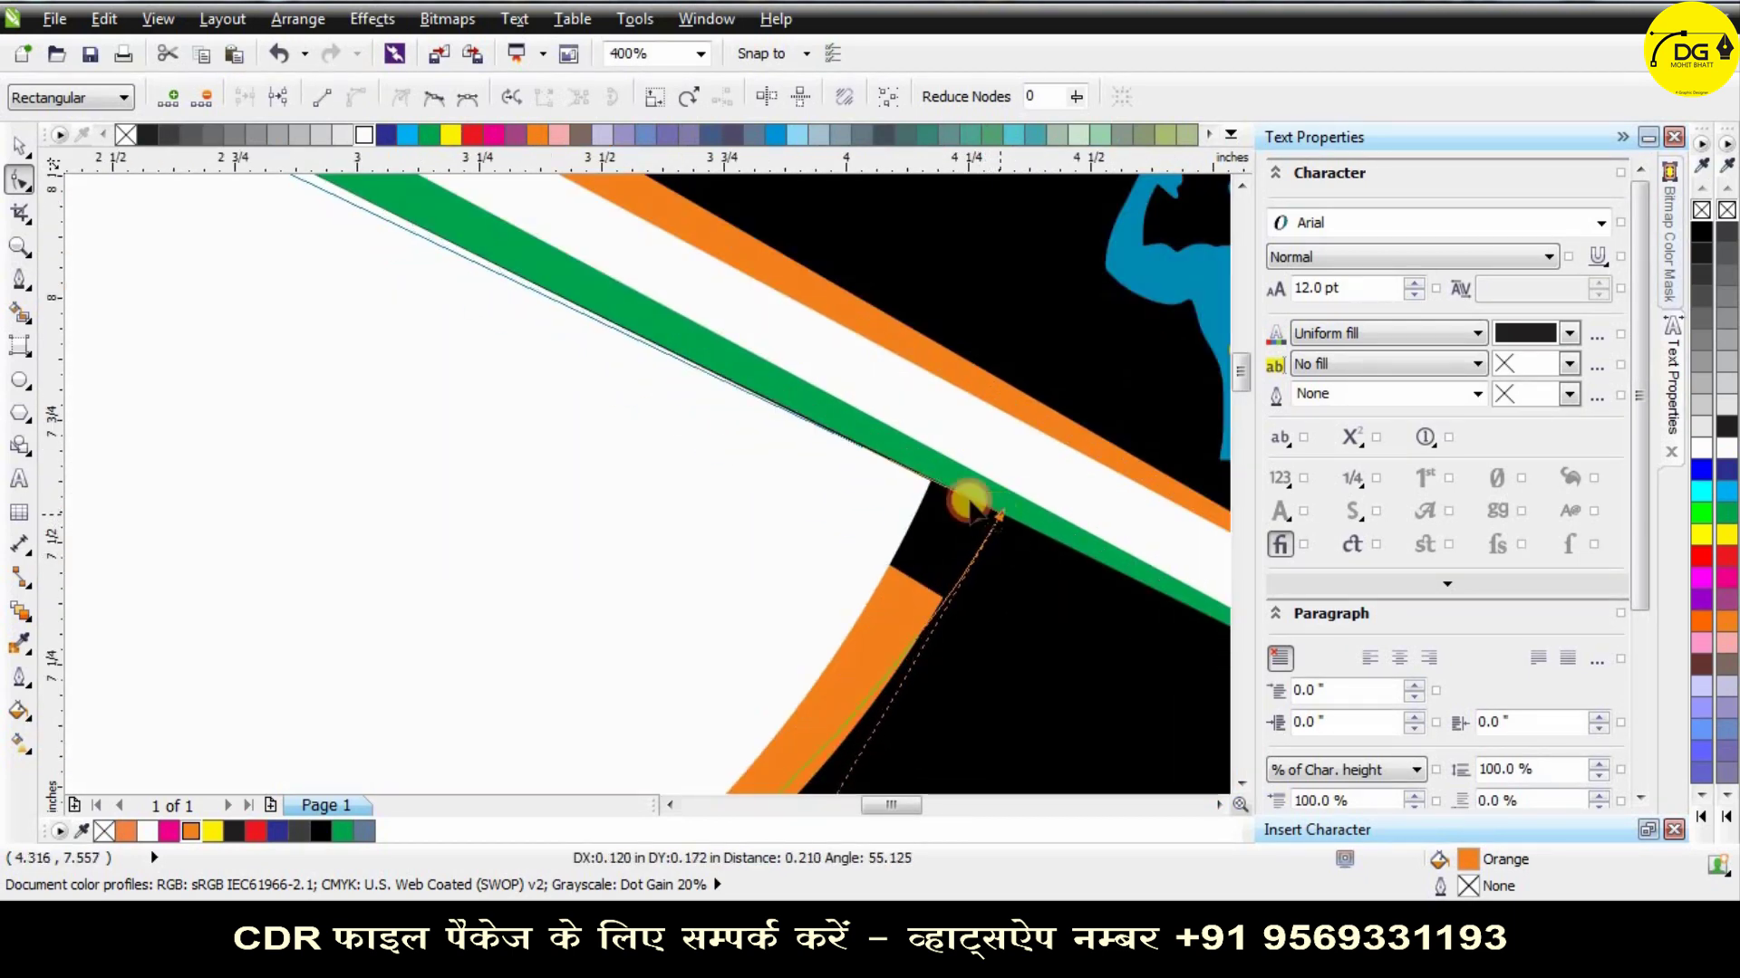
scroll(963, 505, down, 2)
click(20, 145)
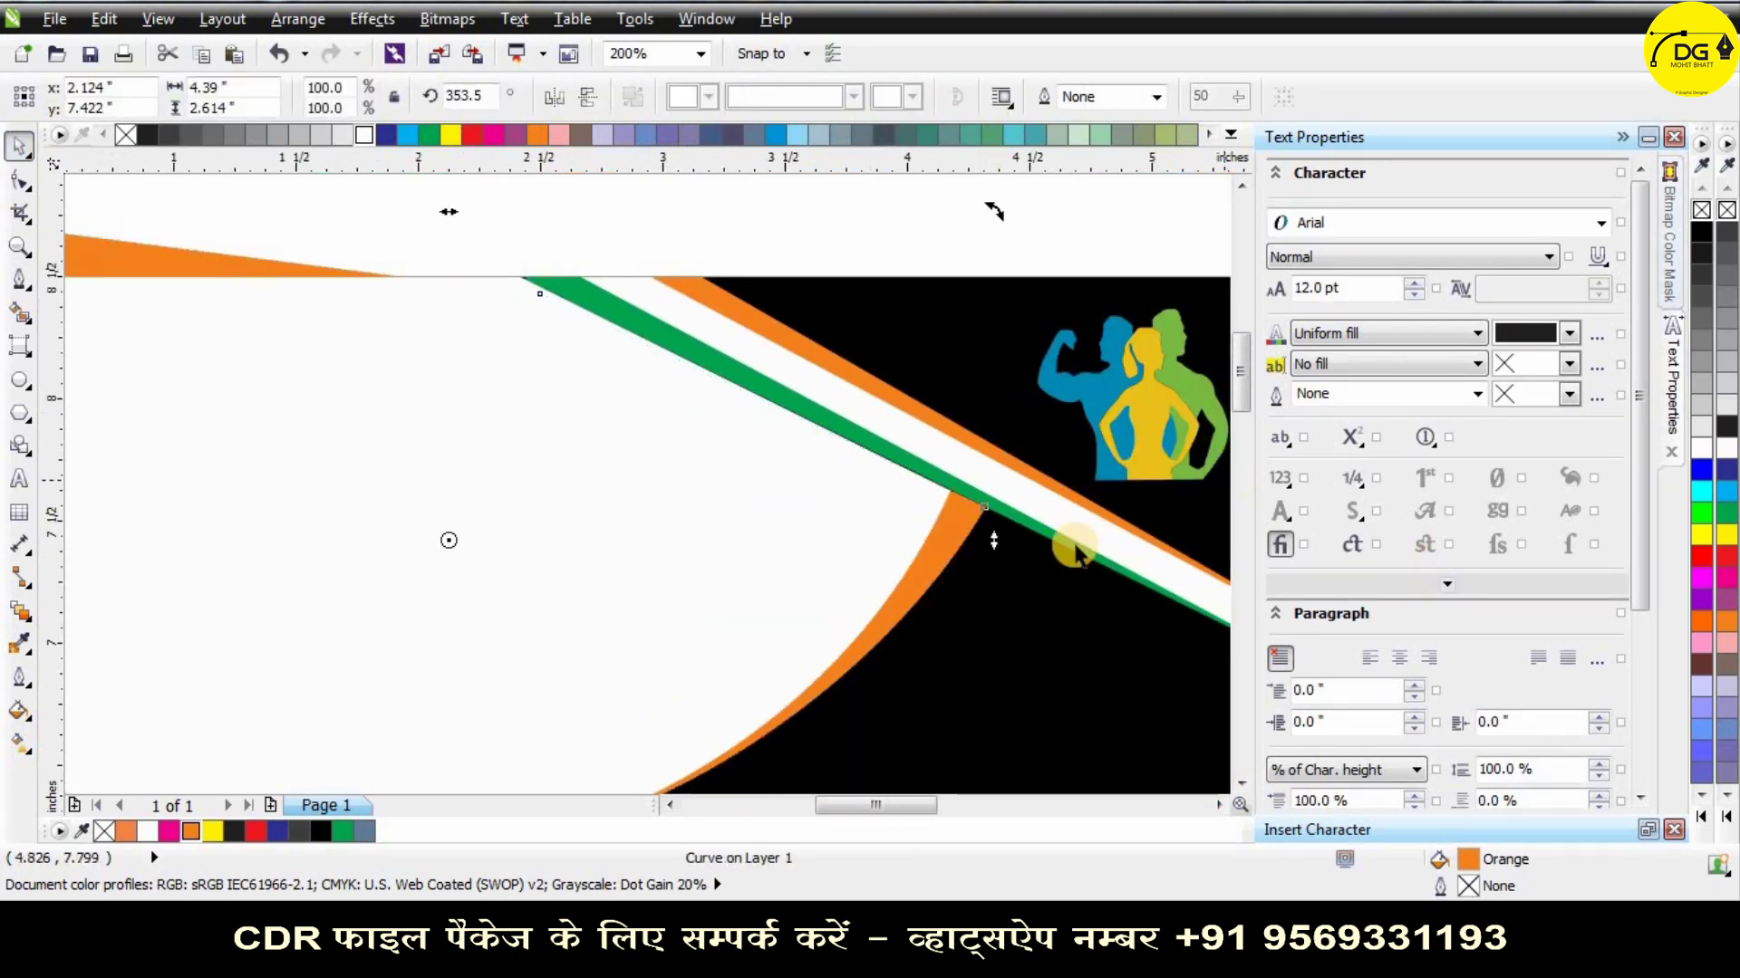
scroll(906, 418, up, 4)
scroll(961, 507, down, 3)
scroll(971, 504, down, 2)
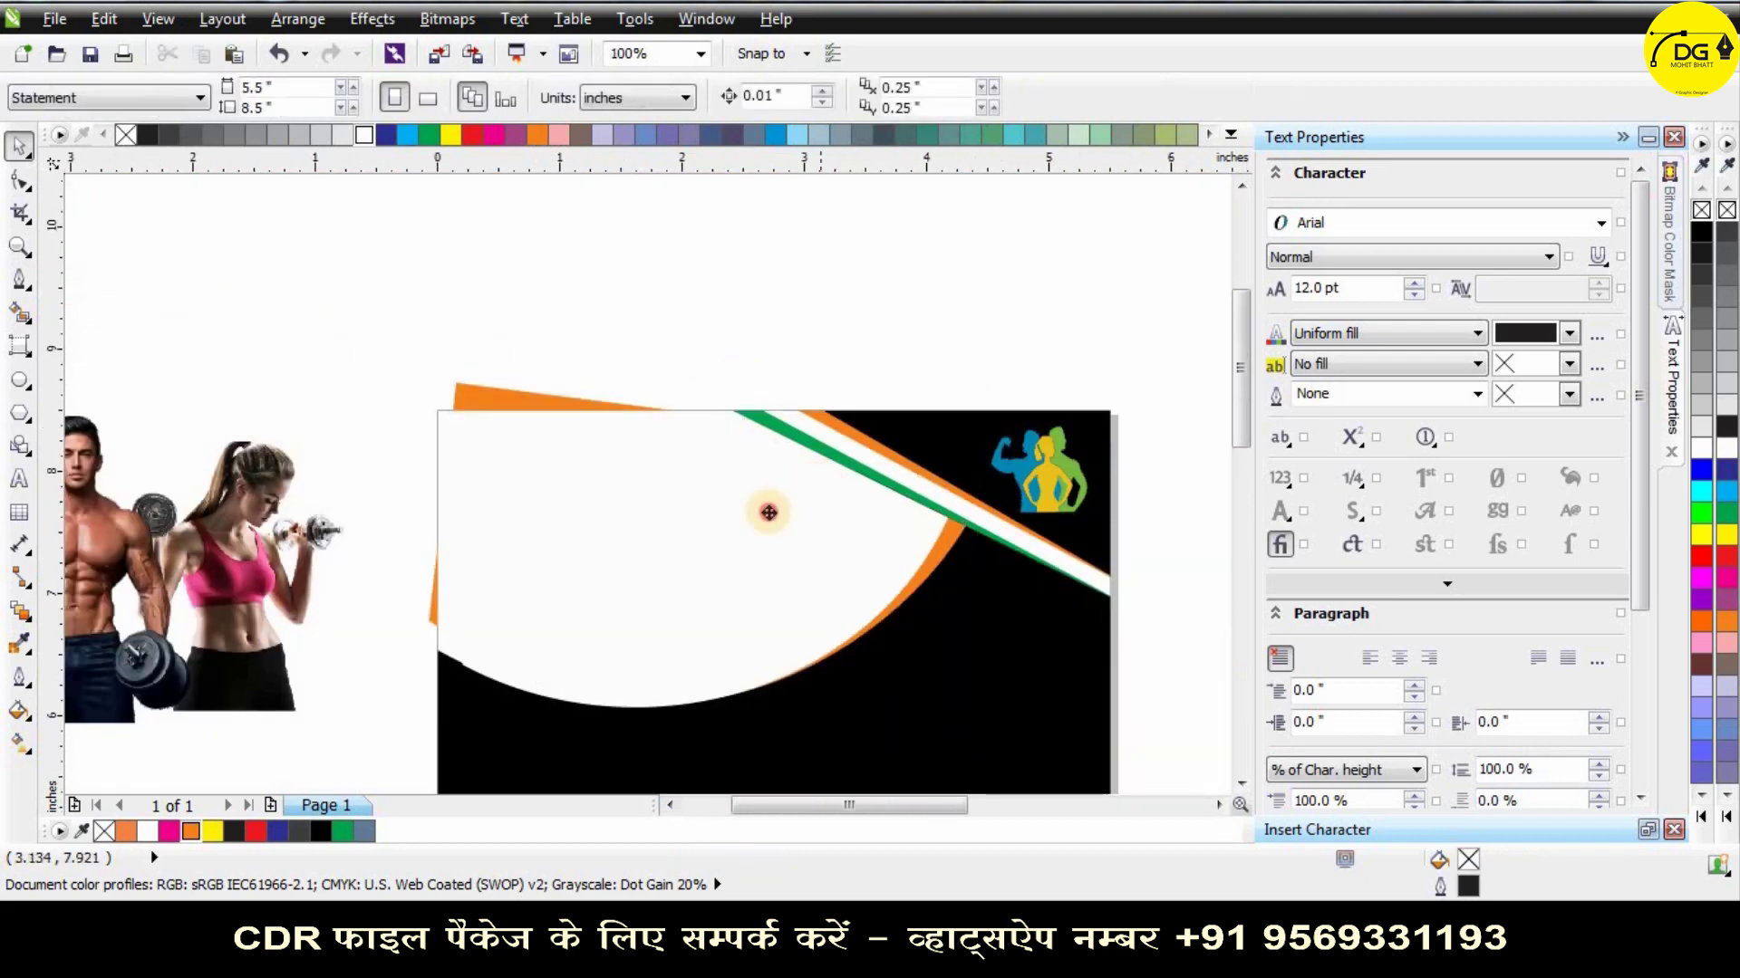
Try shifting the white curved shape and undo the move.
drag(768, 513, 717, 539)
key(ctrl+z)
click(569, 367)
scroll(1105, 453, up, 1)
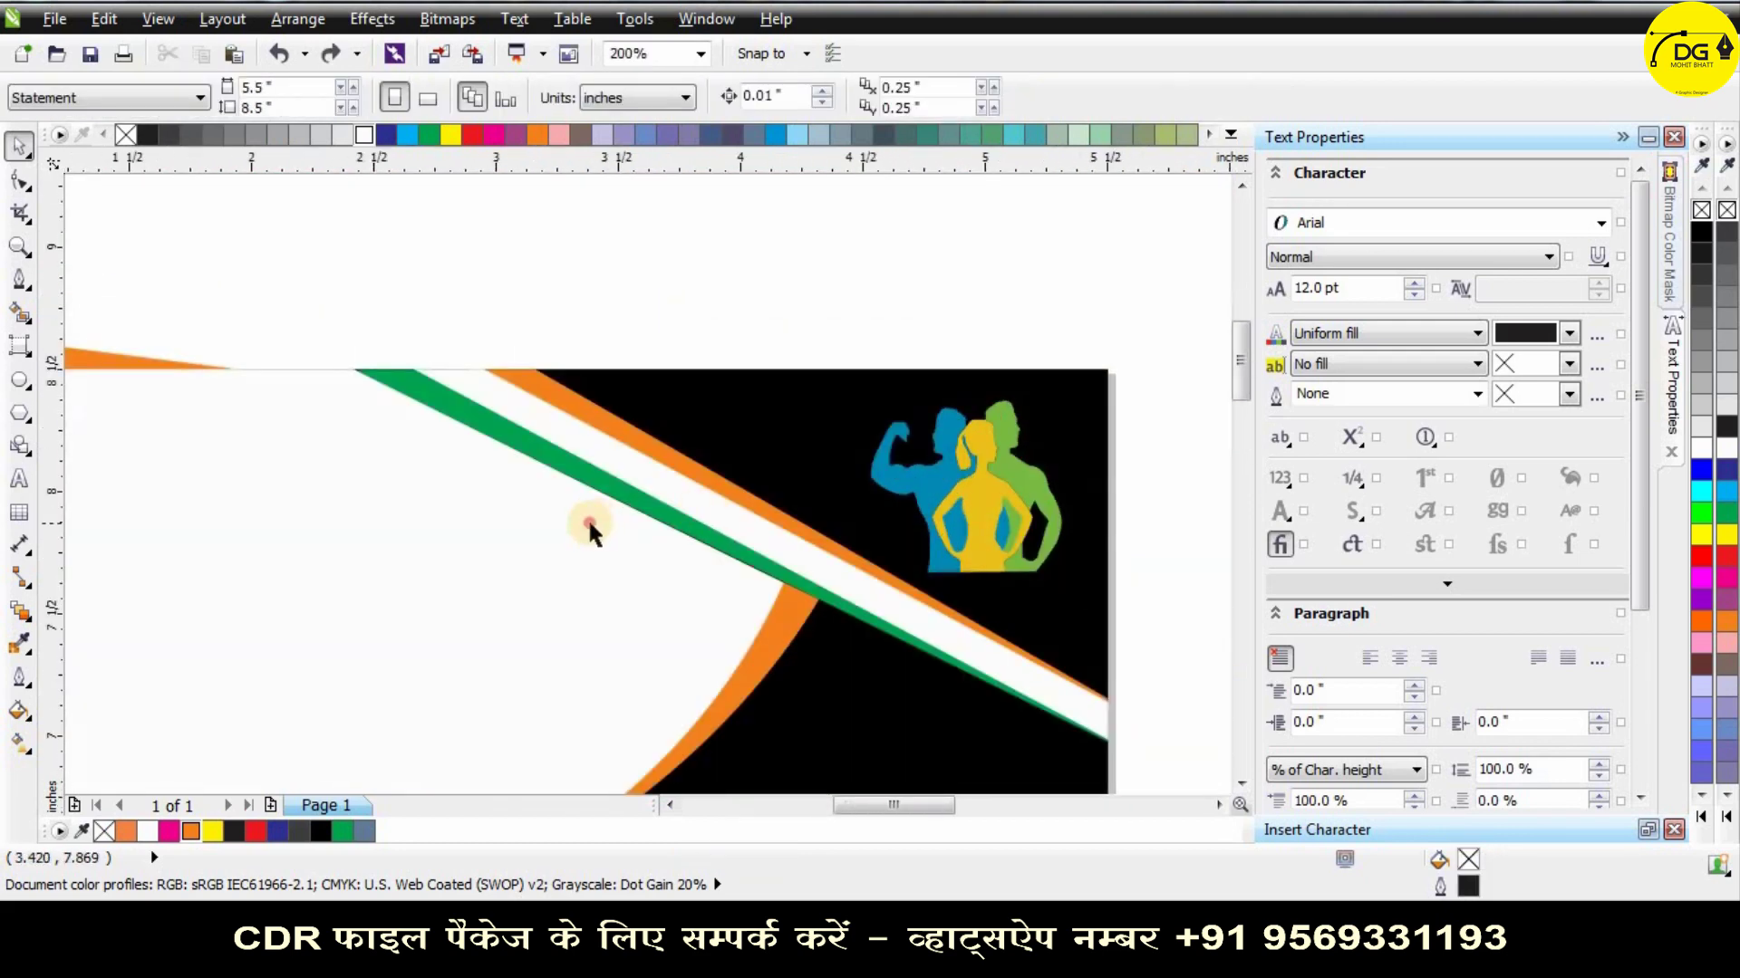
Fill the white curved shape with rich black, C100 M100 Y100 K100.
click(521, 476)
scroll(517, 472, up, 2)
scroll(967, 472, down, 2)
click(769, 339)
scroll(769, 340, down, 1)
click(720, 349)
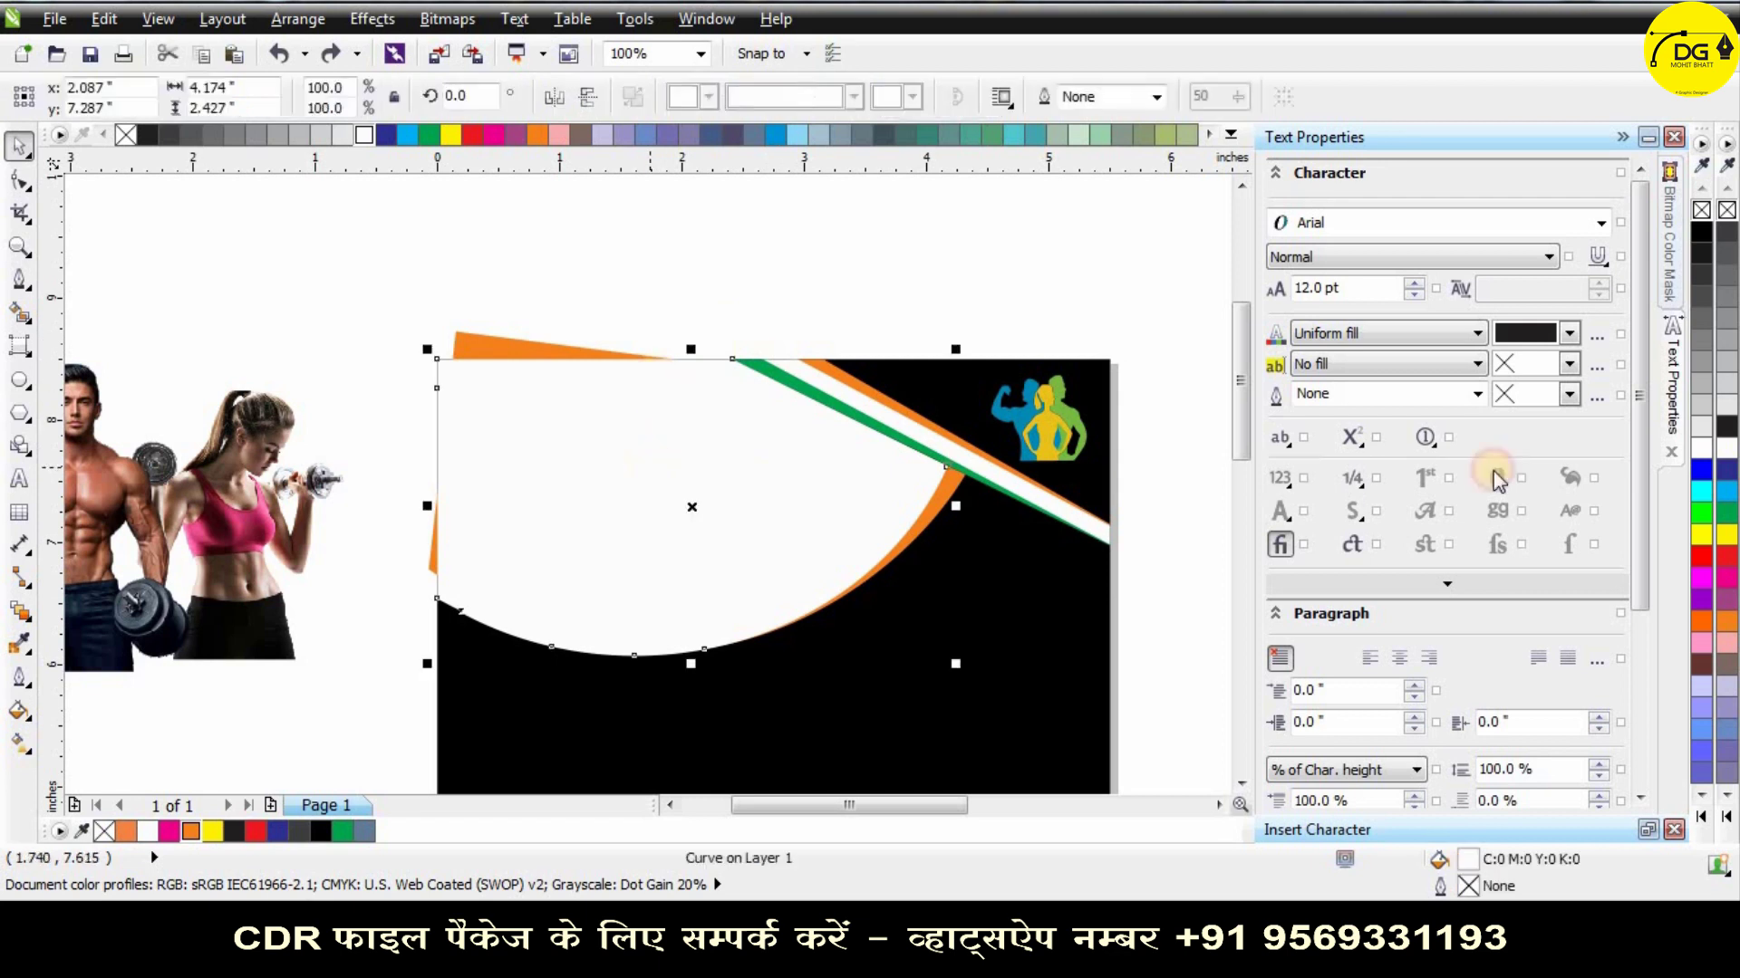
click(325, 829)
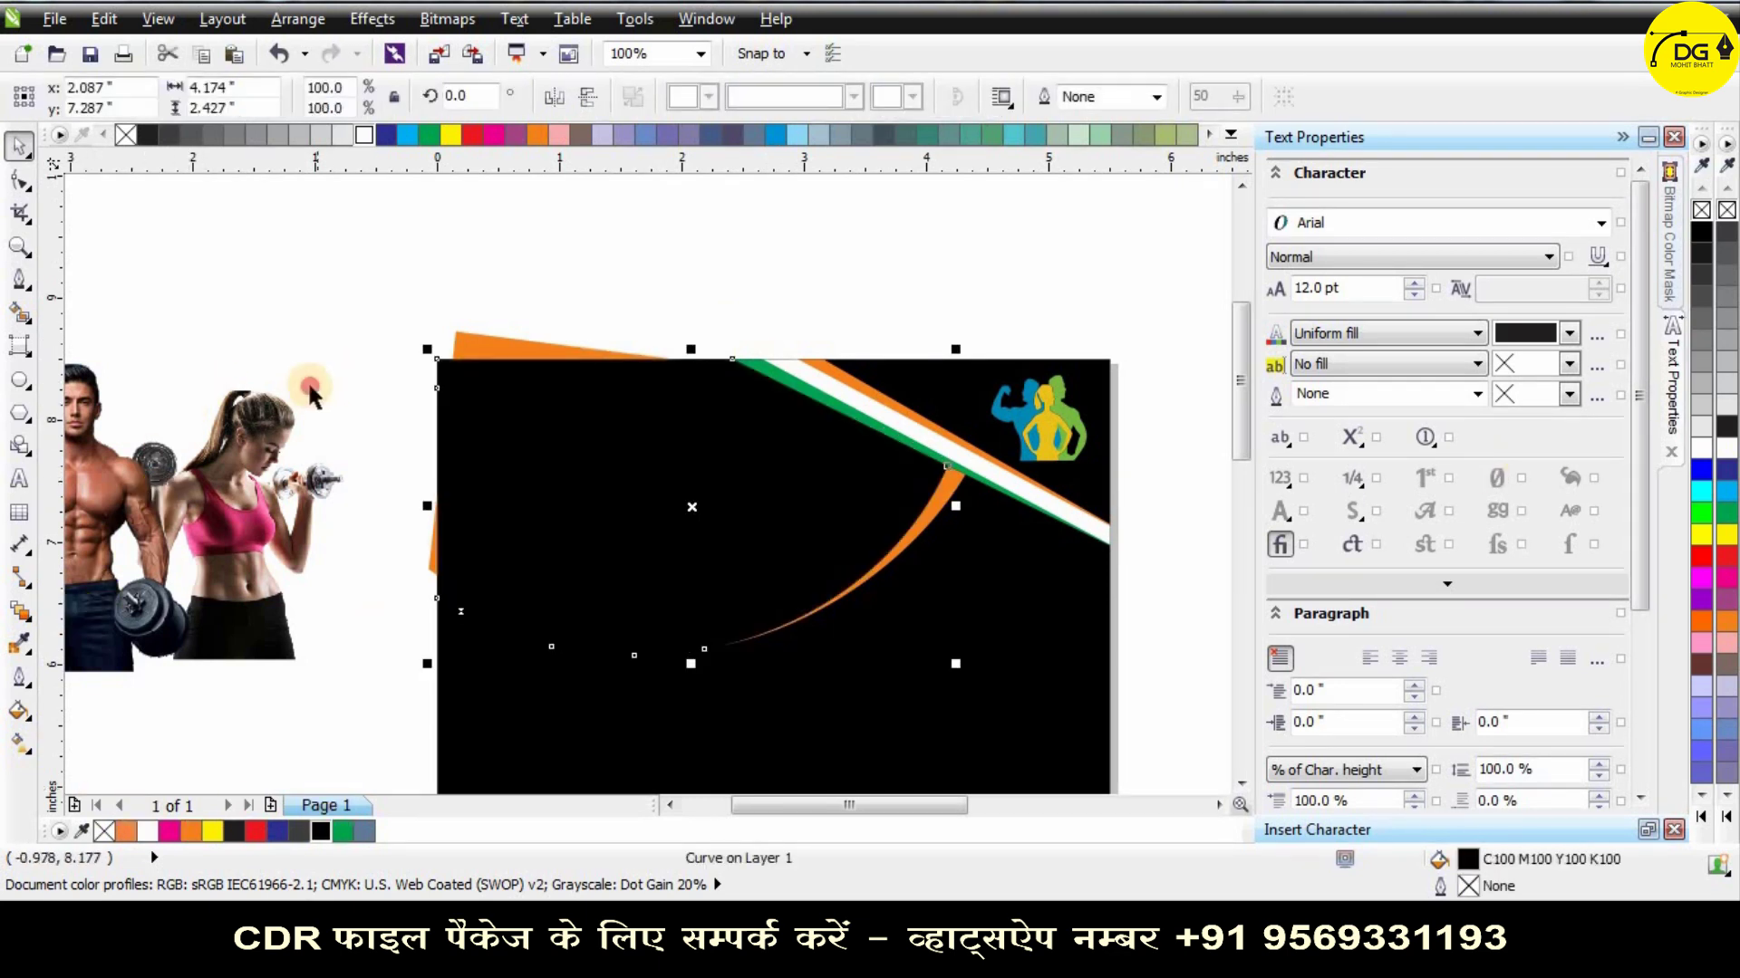
PowerClip the grouped athlete photos inside the black curved shape.
click(263, 435)
scroll(262, 444, down, 1)
click(462, 459)
right_click(461, 452)
click(580, 3)
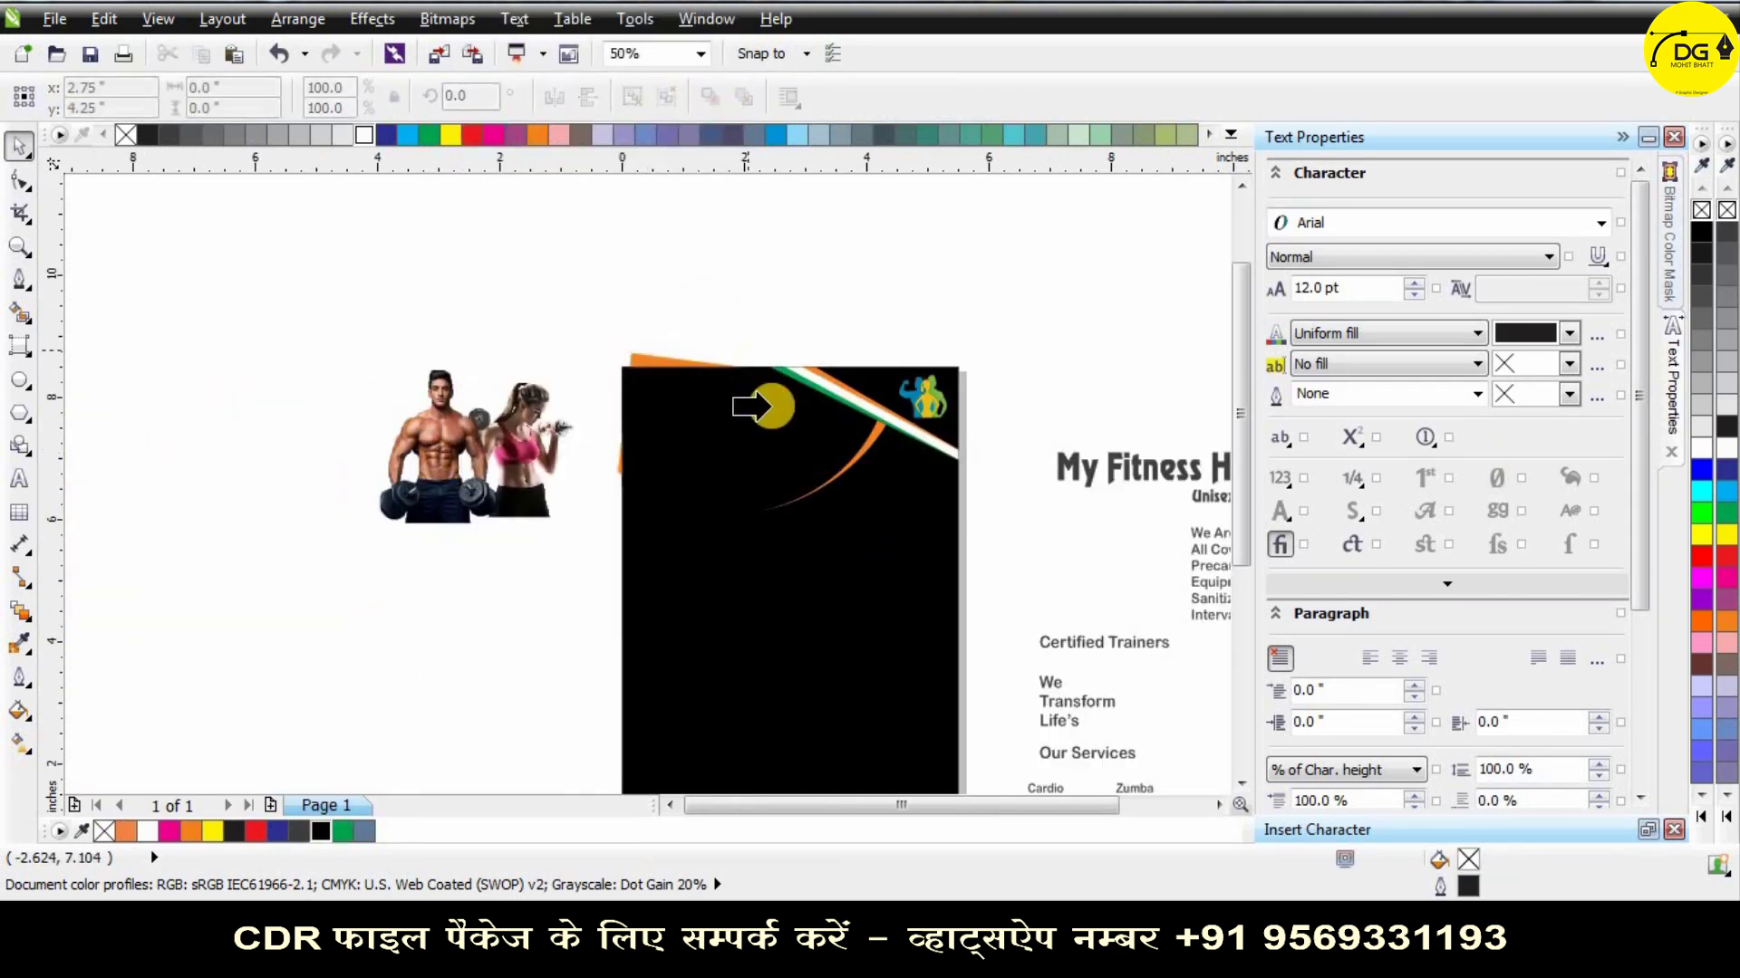
click(771, 404)
Edit the PowerClip contents to position the athletes inside the curved frame at about X 2.238, Y 7.275 in, and finish editing.
click(681, 555)
drag(515, 470, 755, 490)
scroll(766, 402, up, 1)
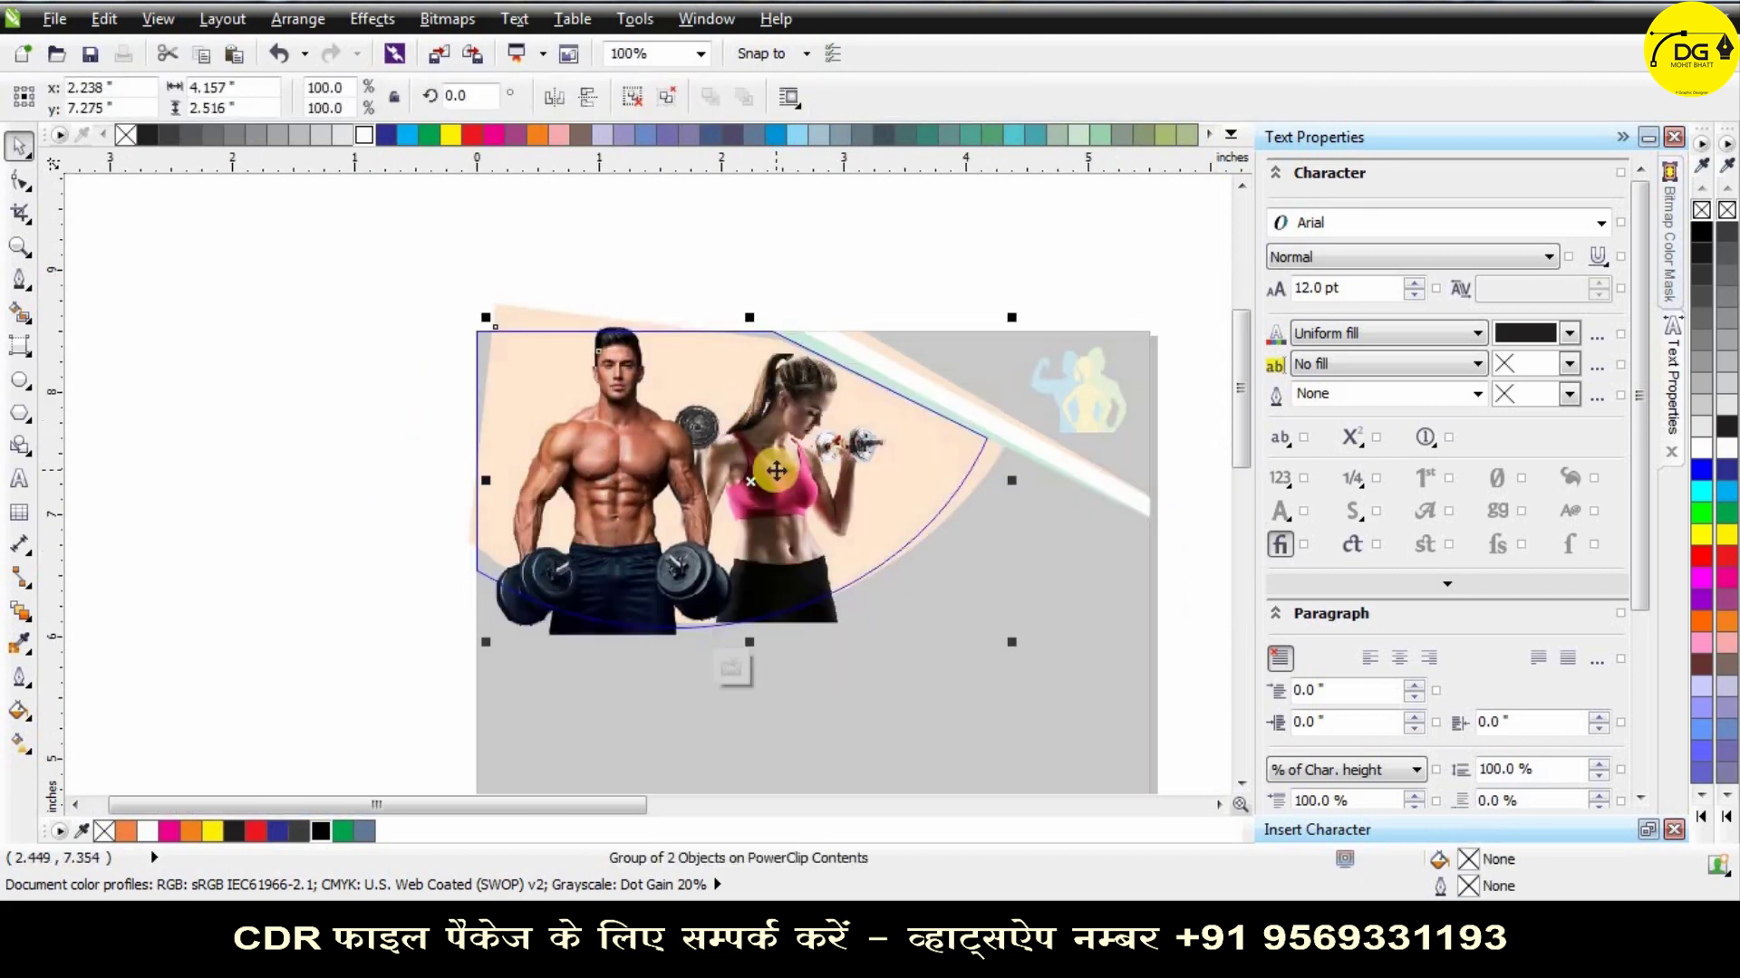
click(736, 668)
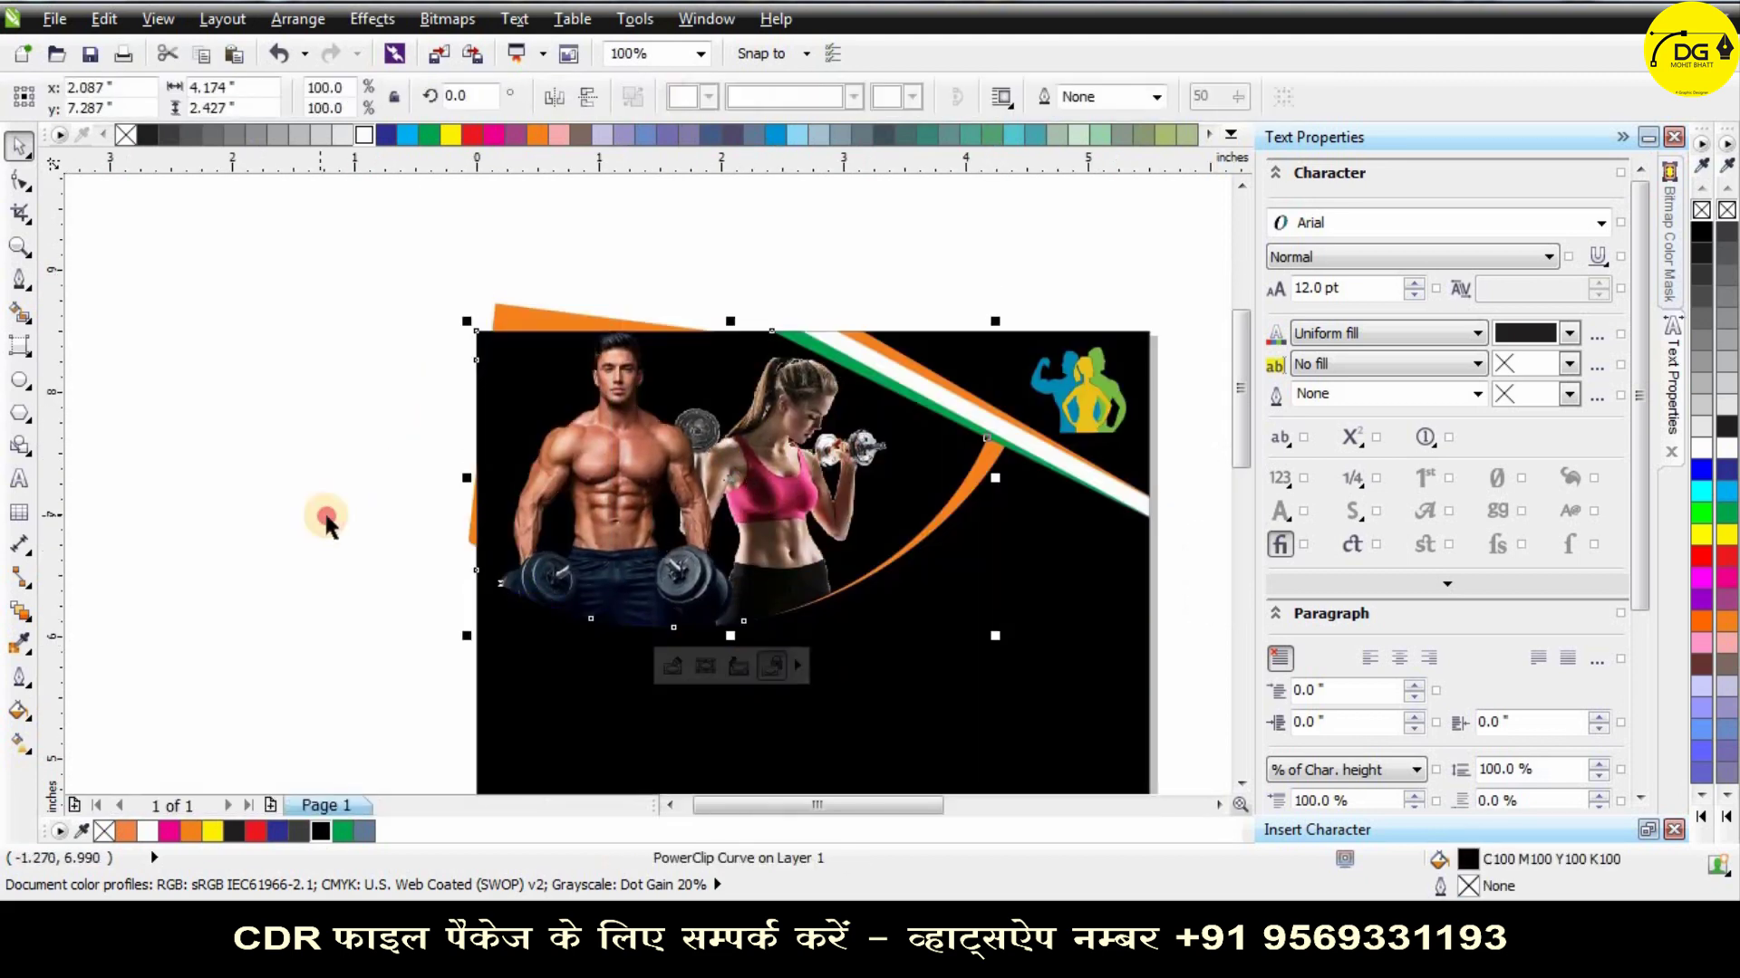
click(323, 517)
PowerClip the orange curved shape inside the black page rectangle to trim its overhanging parts.
scroll(693, 439, down, 2)
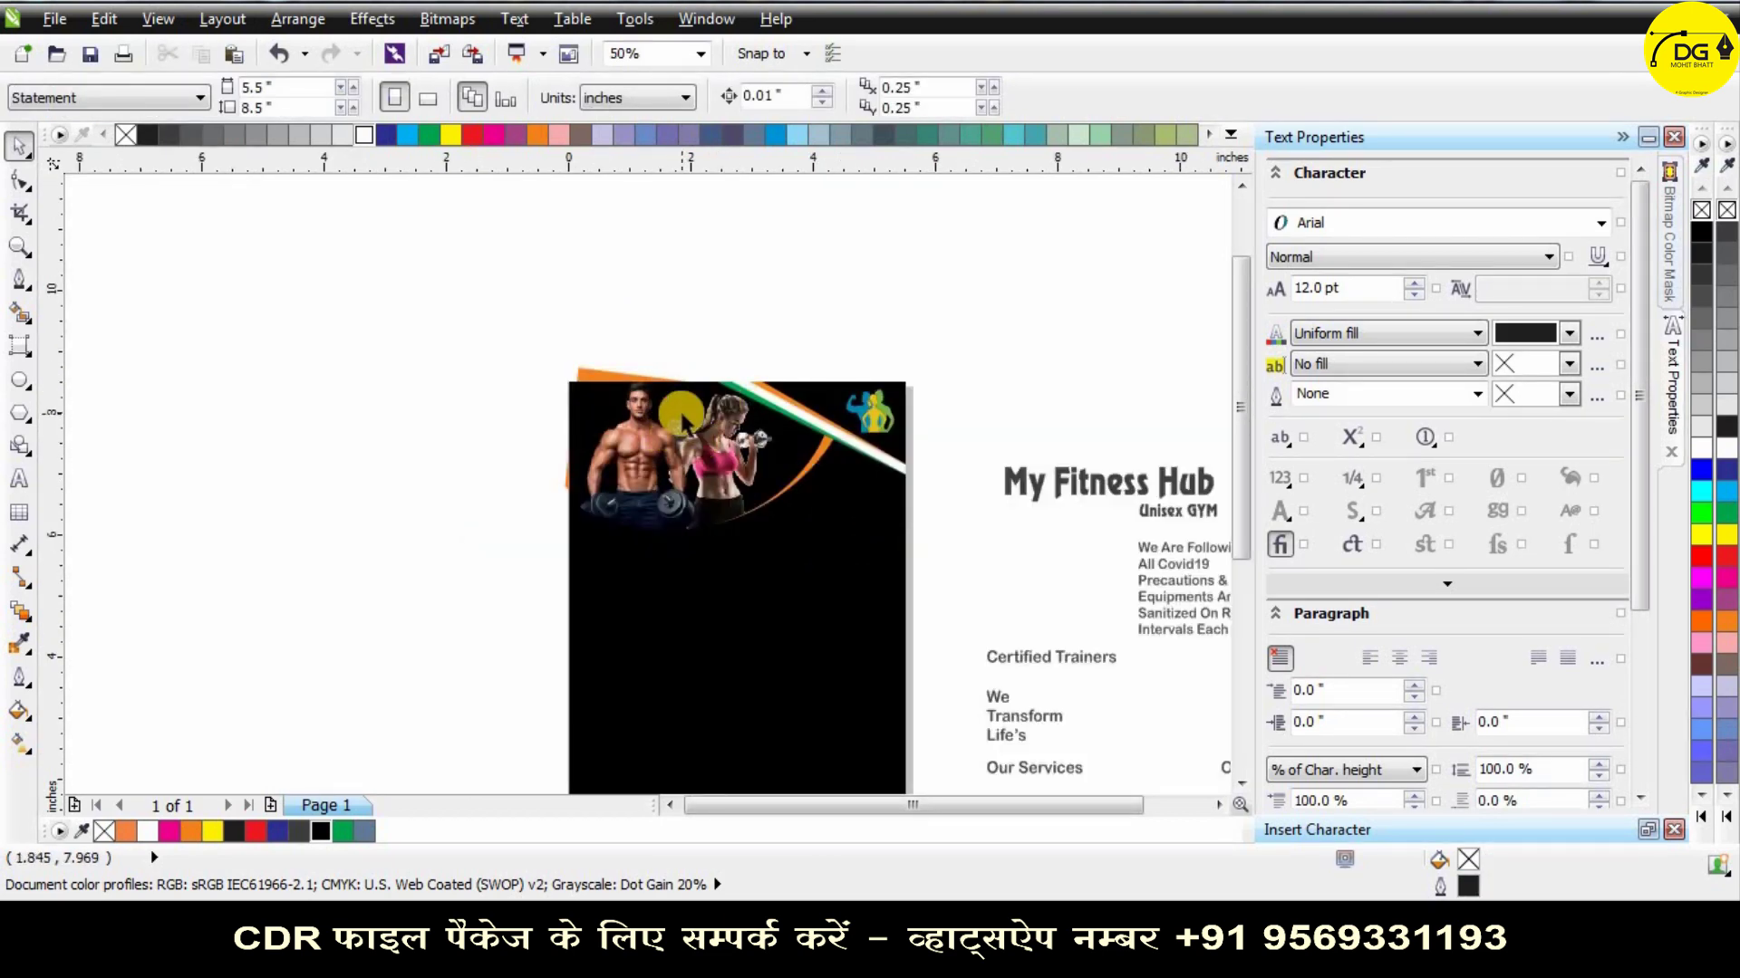
scroll(681, 419, up, 2)
right_click(477, 332)
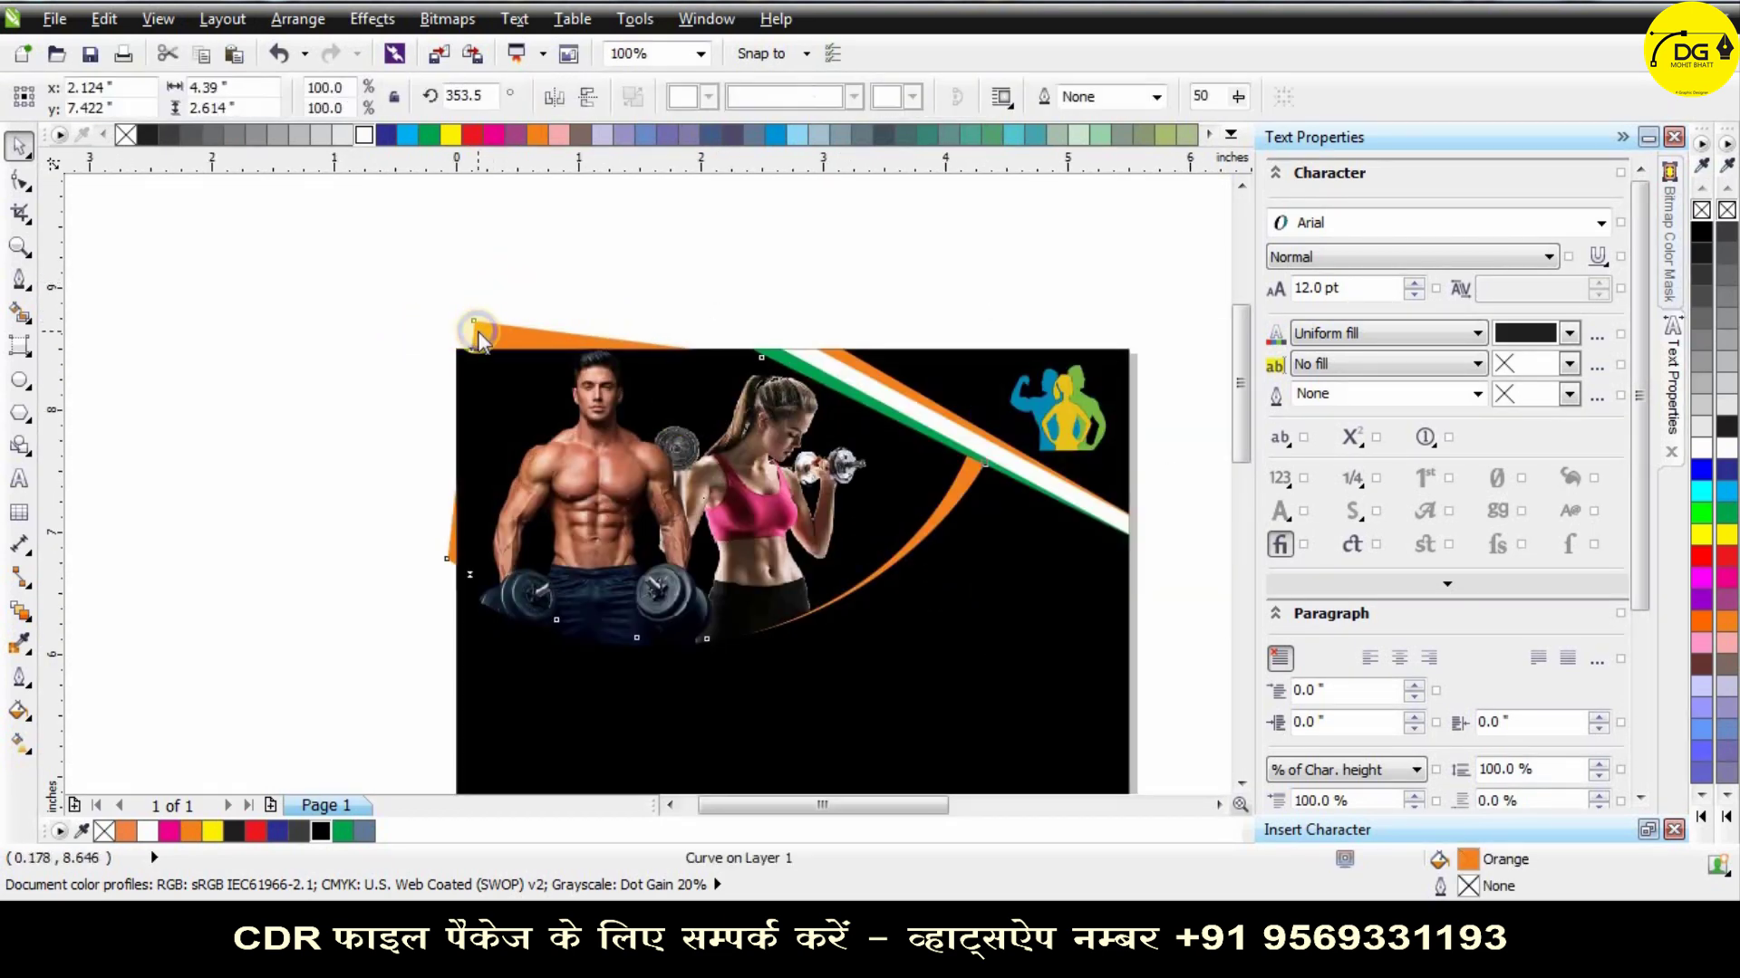
click(569, 10)
click(995, 611)
click(648, 327)
scroll(647, 326, down, 2)
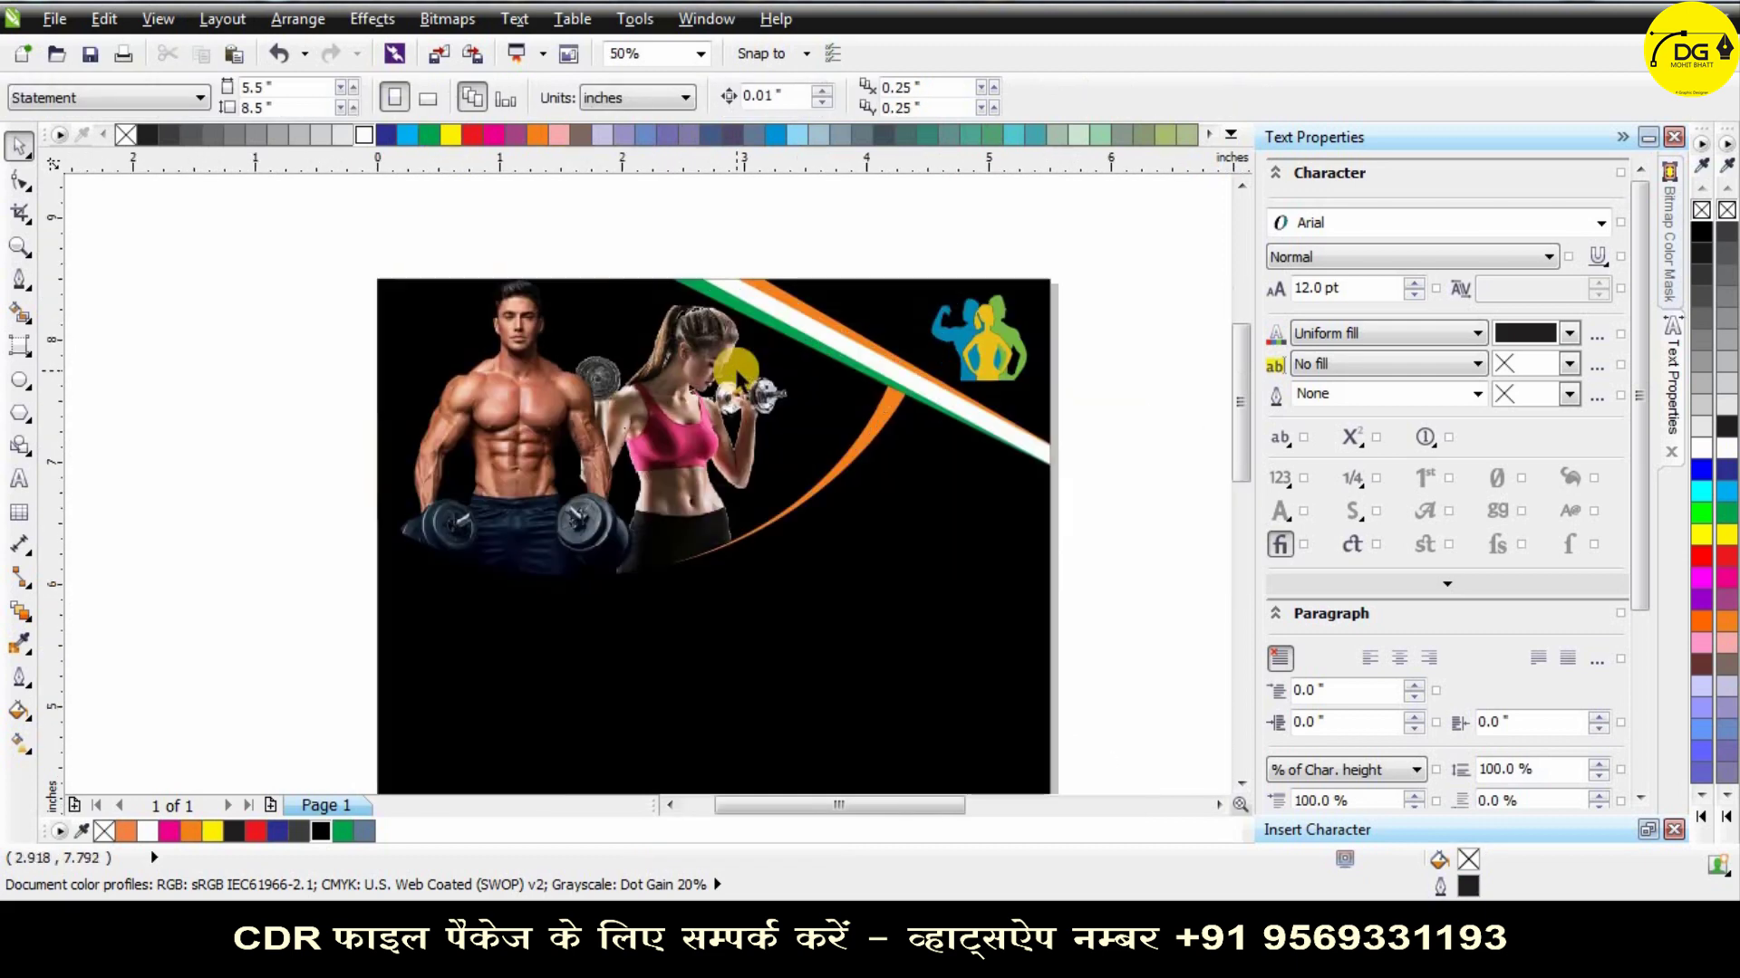
Move the My Fitness Hub title onto the page below the athletes, at about X 2.105, Y 5.43 in, and colour it white.
scroll(760, 371, up, 1)
scroll(760, 371, down, 1)
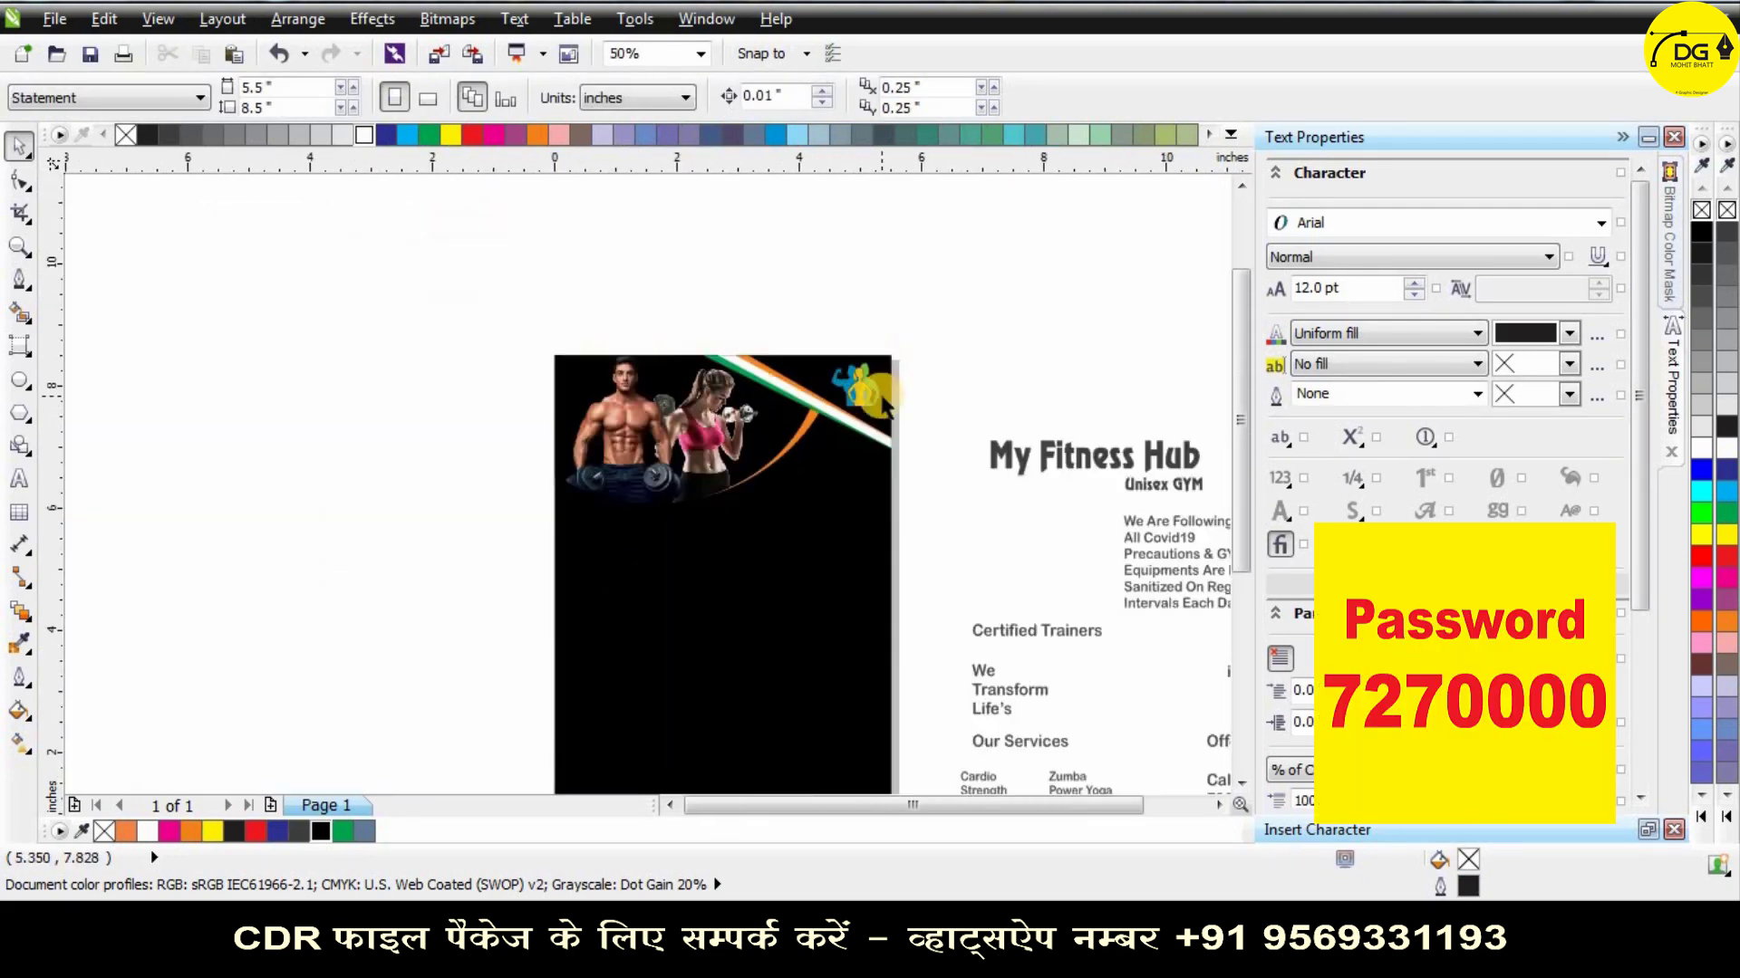
scroll(993, 415, down, 1)
scroll(995, 426, up, 1)
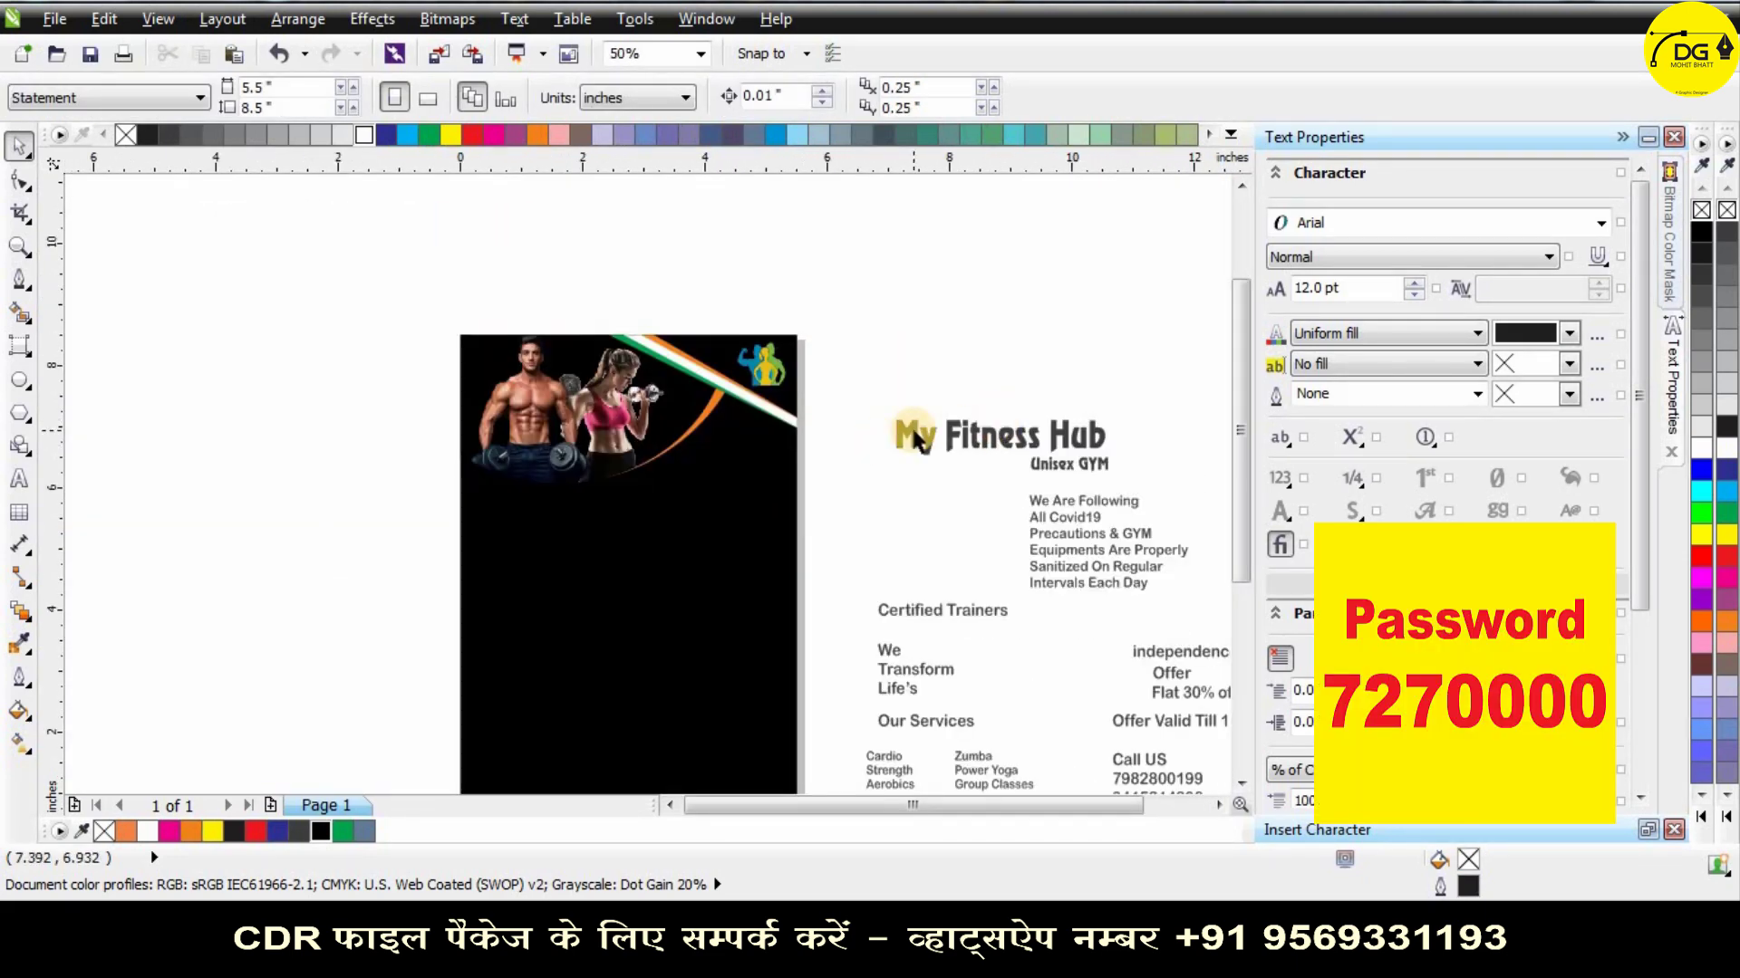
scroll(842, 435, up, 1)
scroll(1054, 413, down, 1)
drag(1054, 417, 652, 508)
scroll(797, 510, up, 1)
click(363, 136)
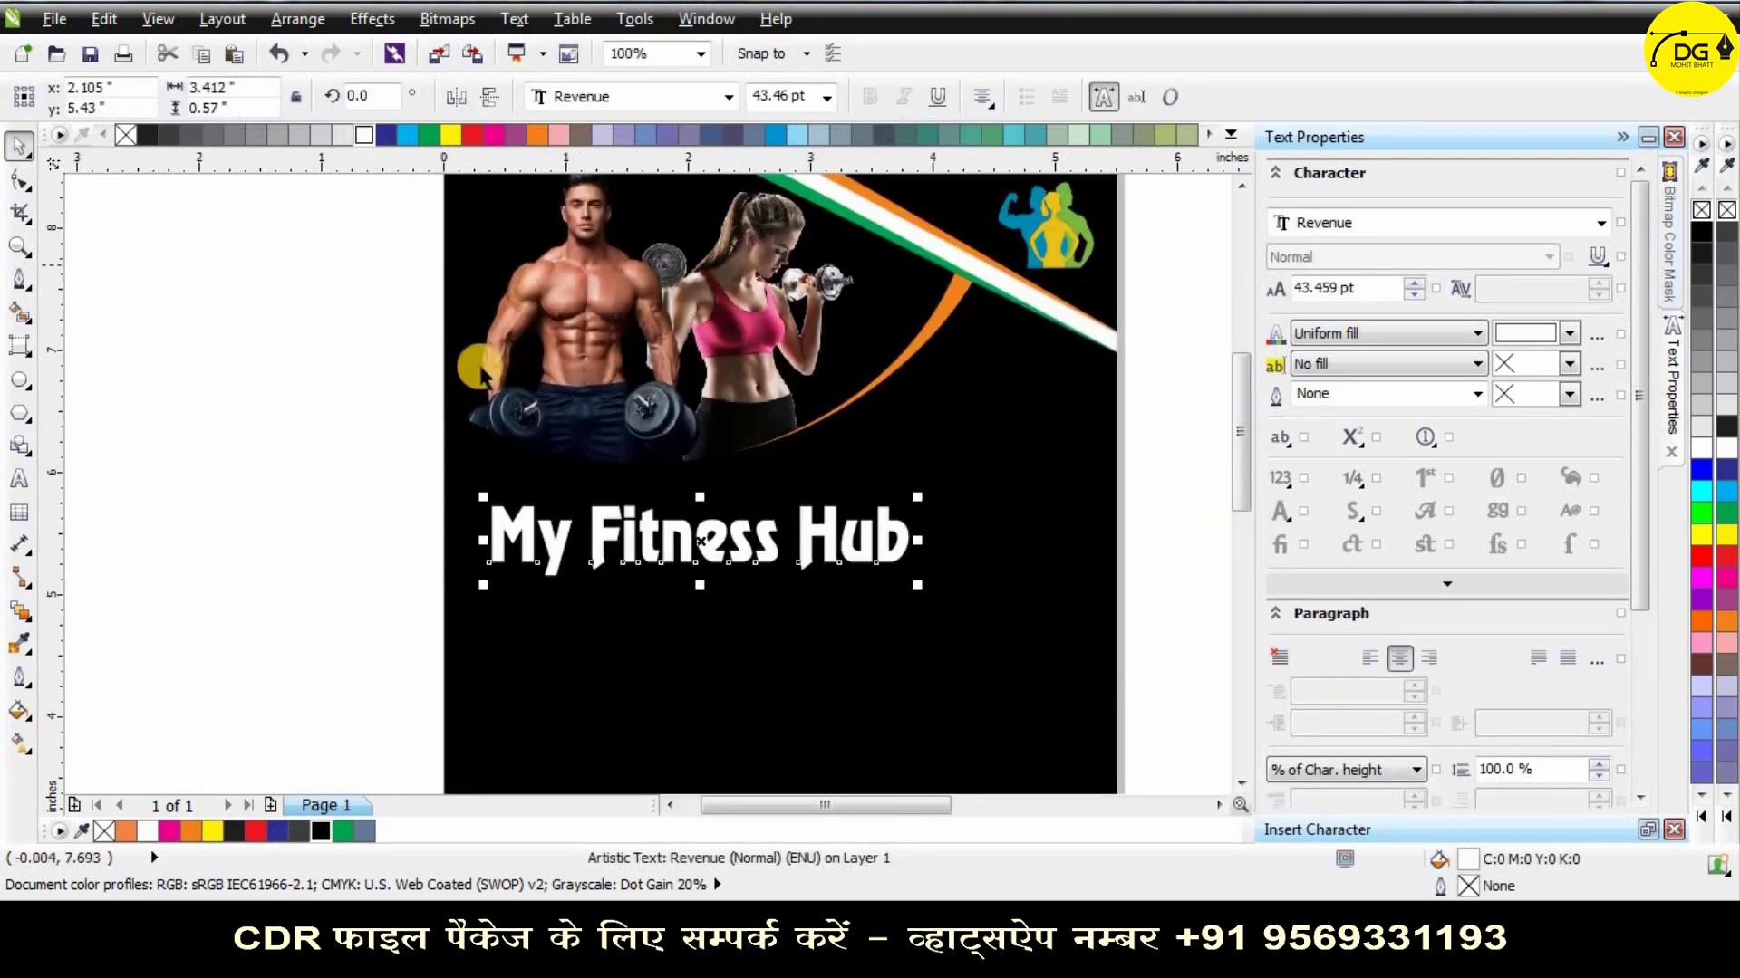
scroll(482, 366, down, 1)
scroll(647, 479, up, 1)
click(646, 98)
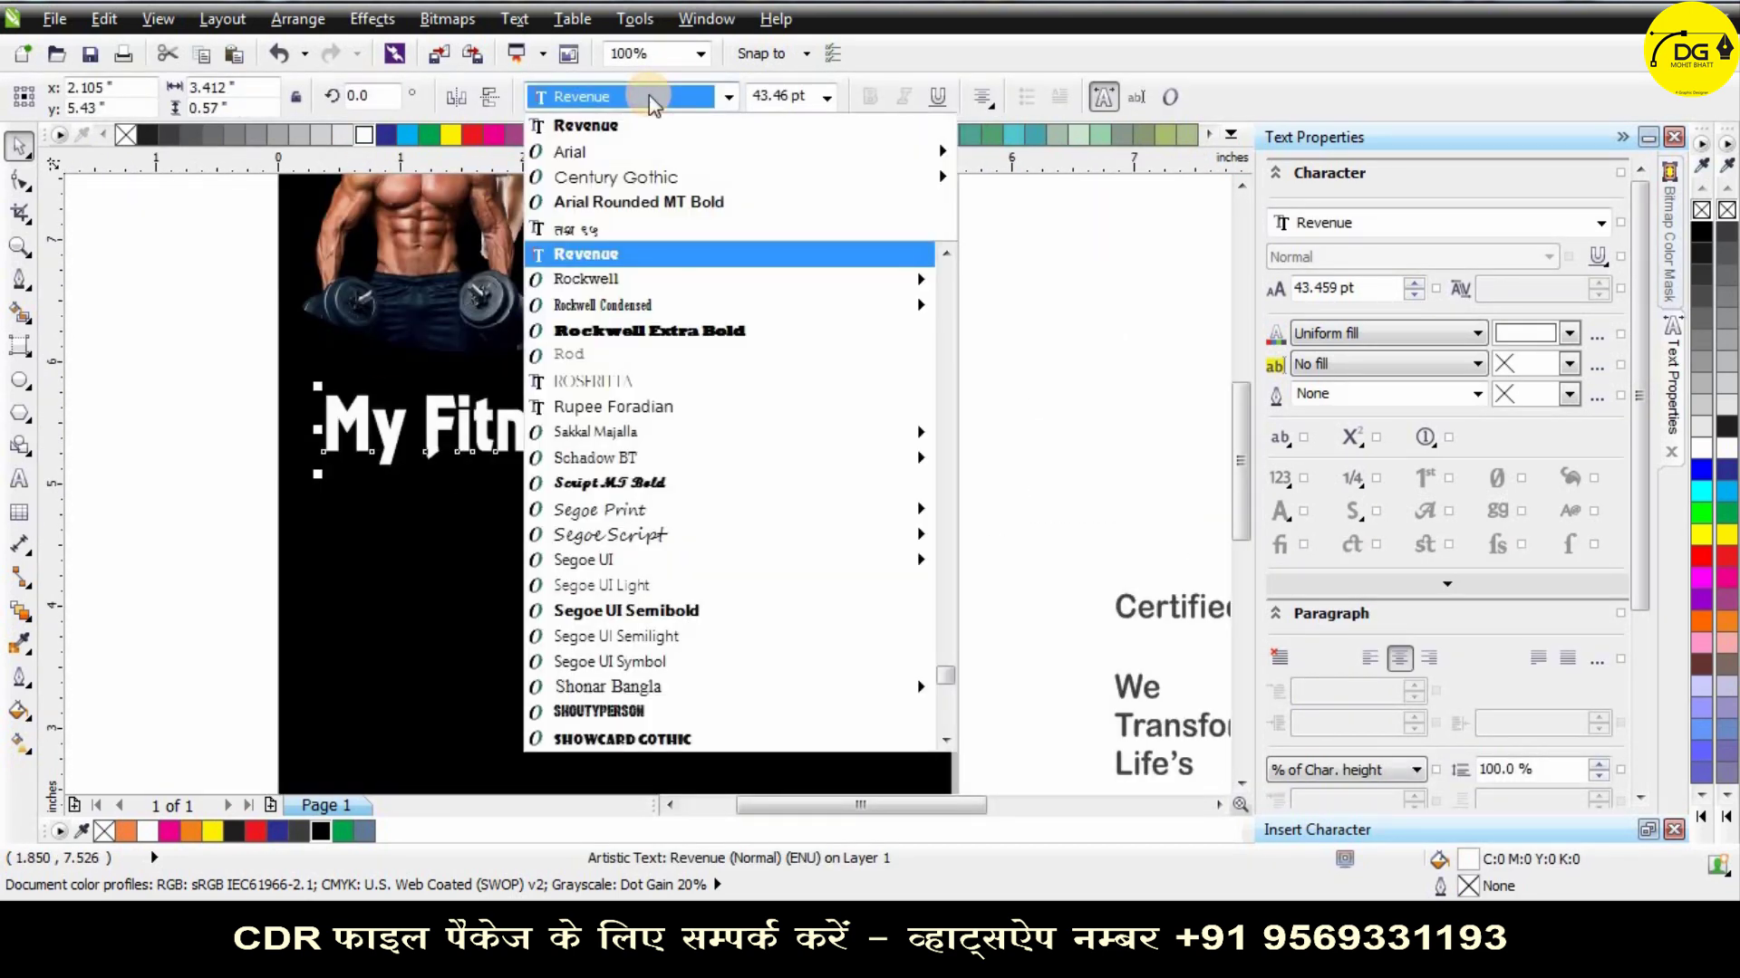
key(Up)
click(206, 348)
Move the Unisex GYM text onto the page below the title and format it in Impact with all caps.
scroll(463, 420, down, 1)
drag(974, 366, 552, 471)
scroll(552, 471, up, 1)
click(579, 97)
text(Impact)
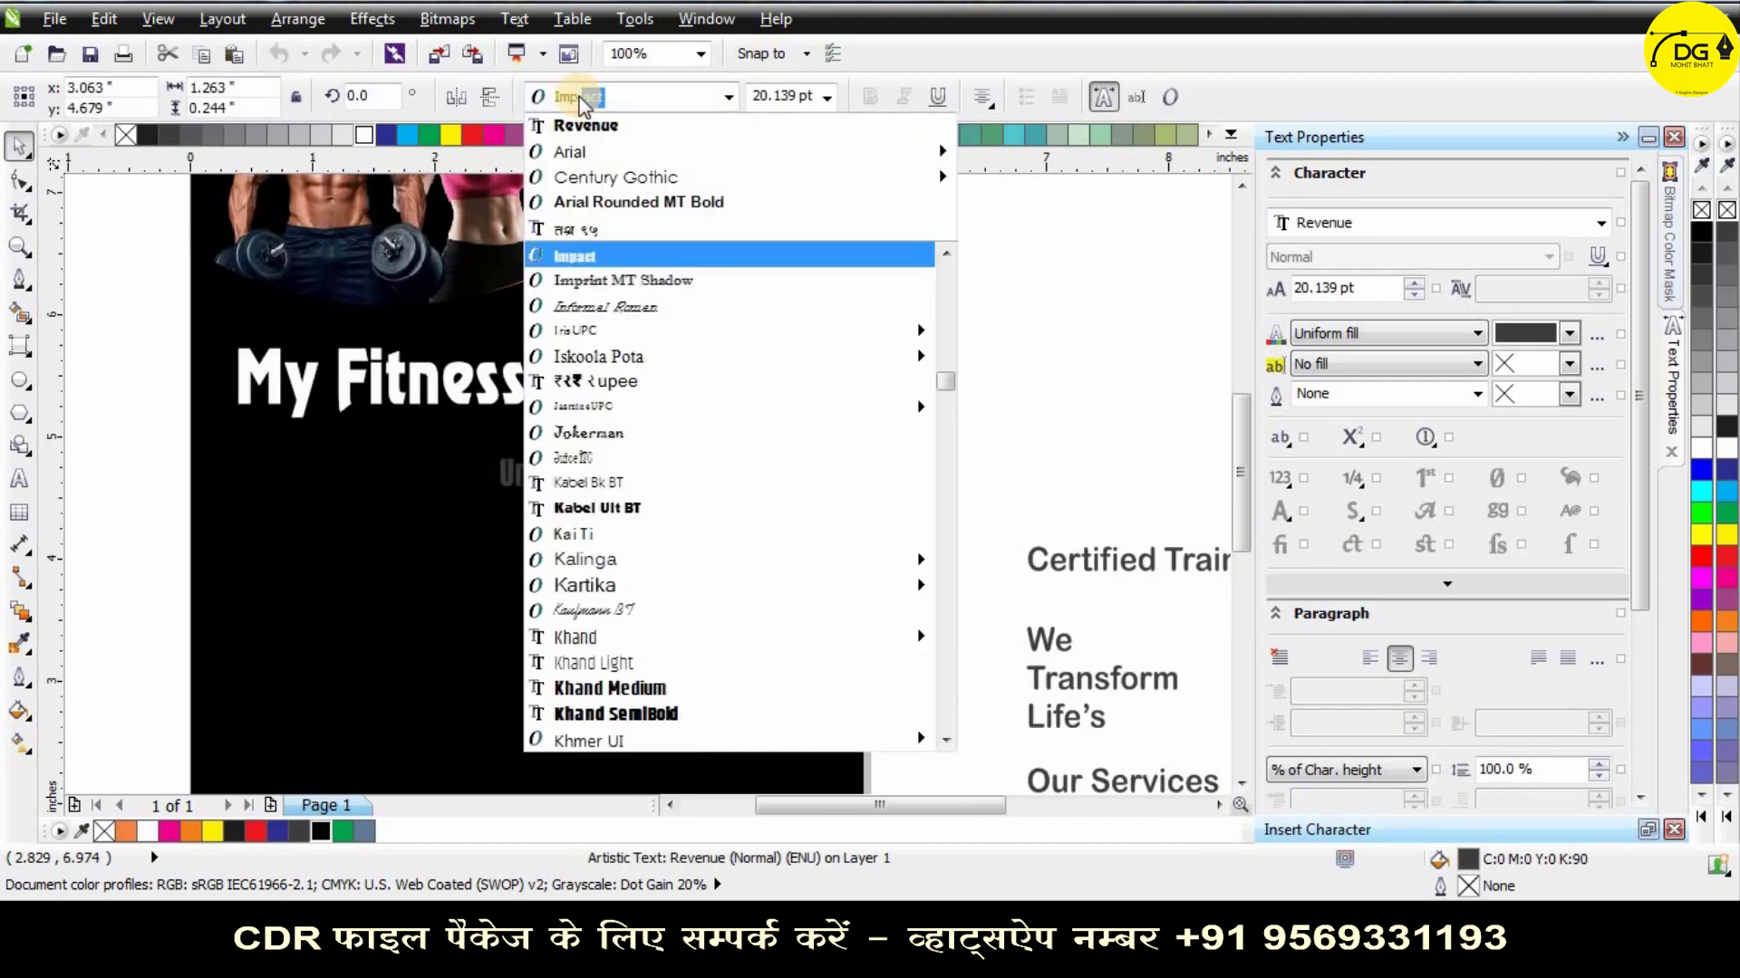
key(Return)
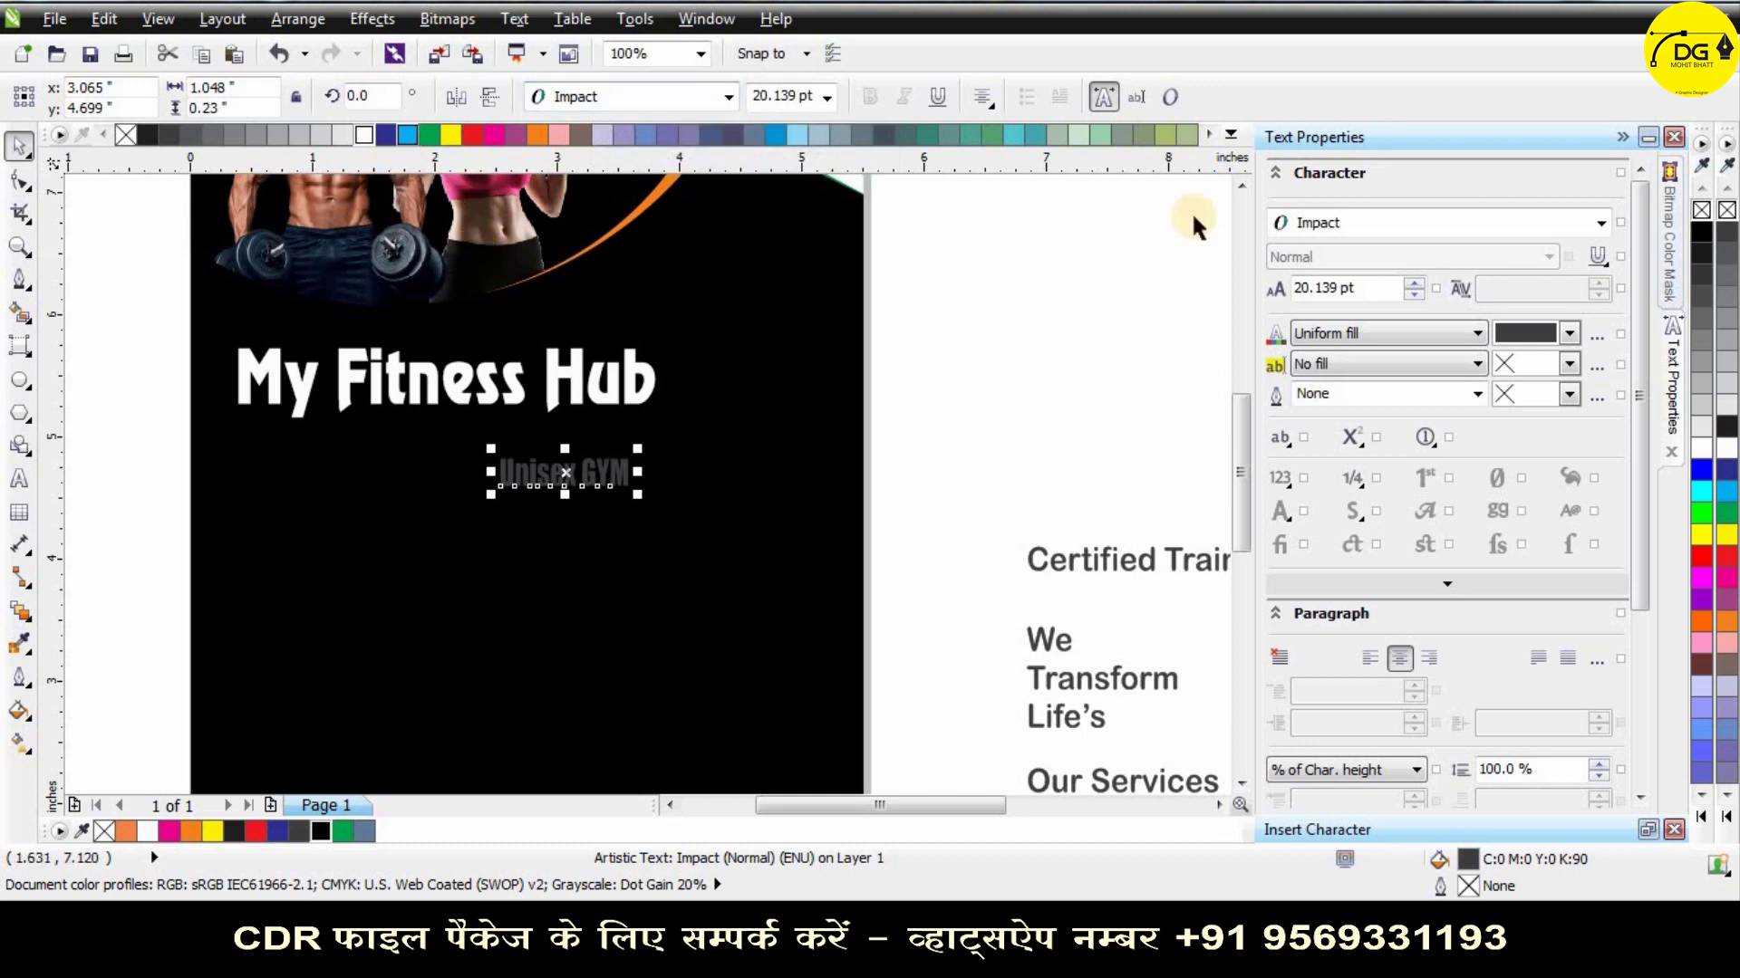
click(1282, 441)
click(1309, 496)
Colour UNISEX GYM white and fit it under the end of the title, about 1.253 in wide at X 3.132, Y 5.022 in.
click(608, 473)
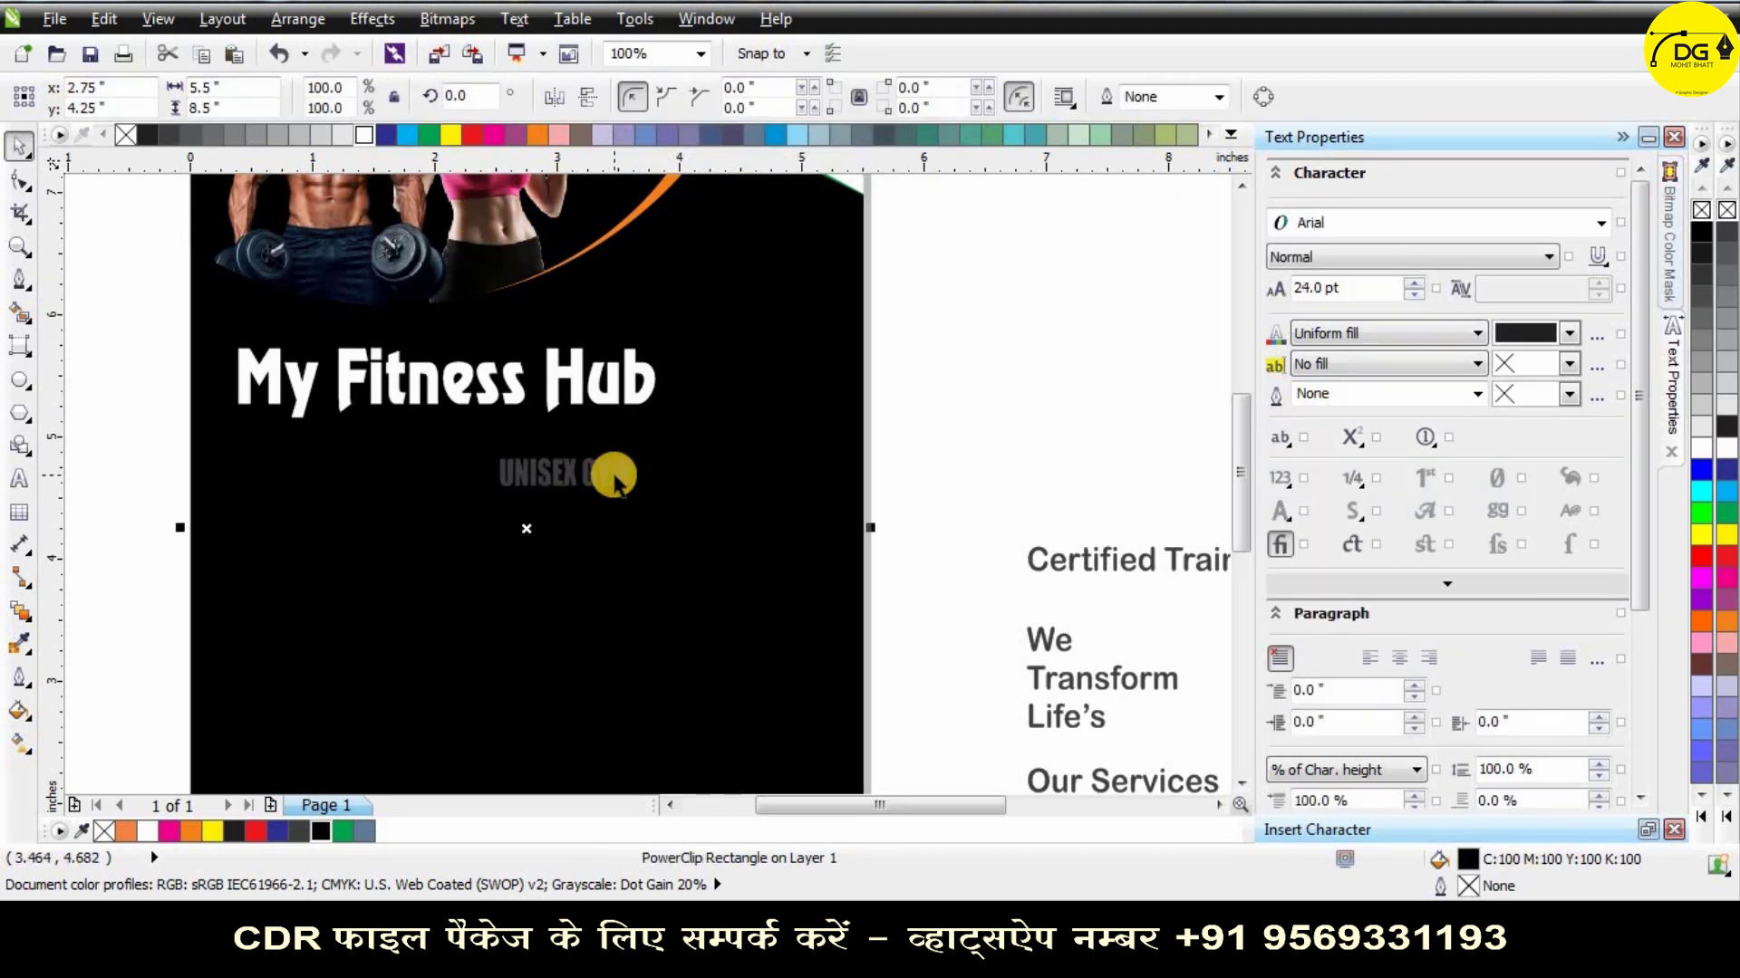
click(614, 473)
drag(611, 474, 642, 434)
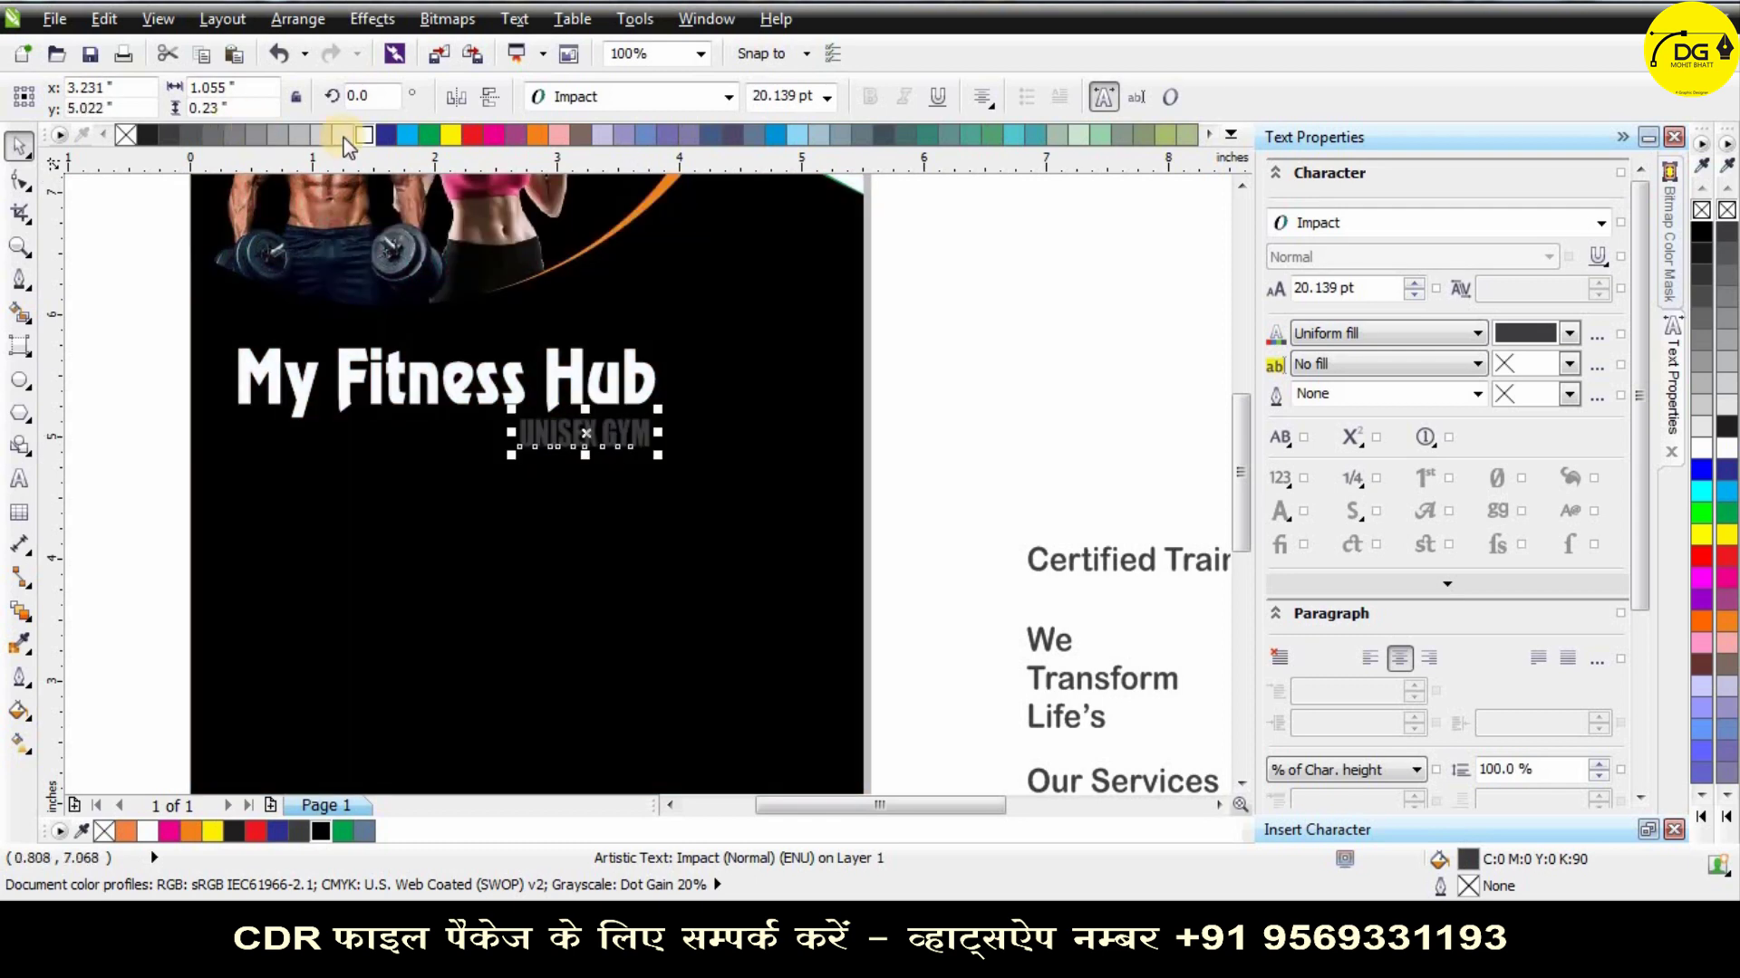
scroll(570, 448, up, 3)
drag(492, 438, 464, 437)
click(443, 435)
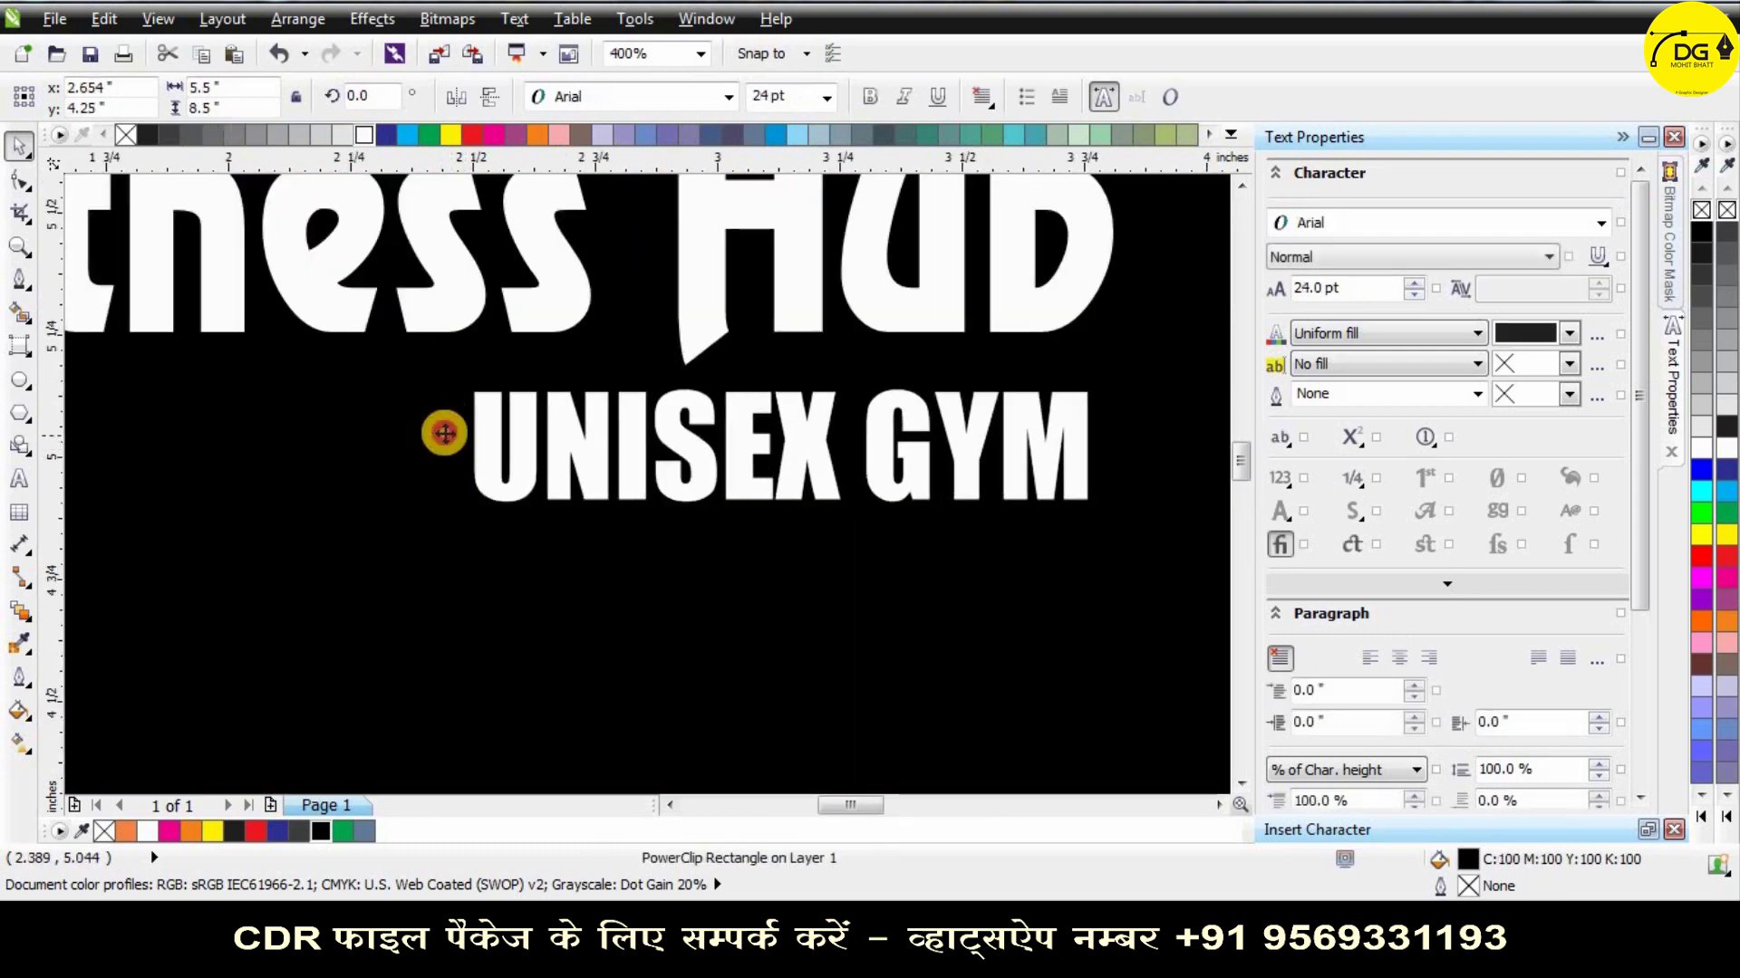
scroll(769, 463, down, 3)
click(1012, 344)
scroll(786, 447, up, 1)
click(784, 448)
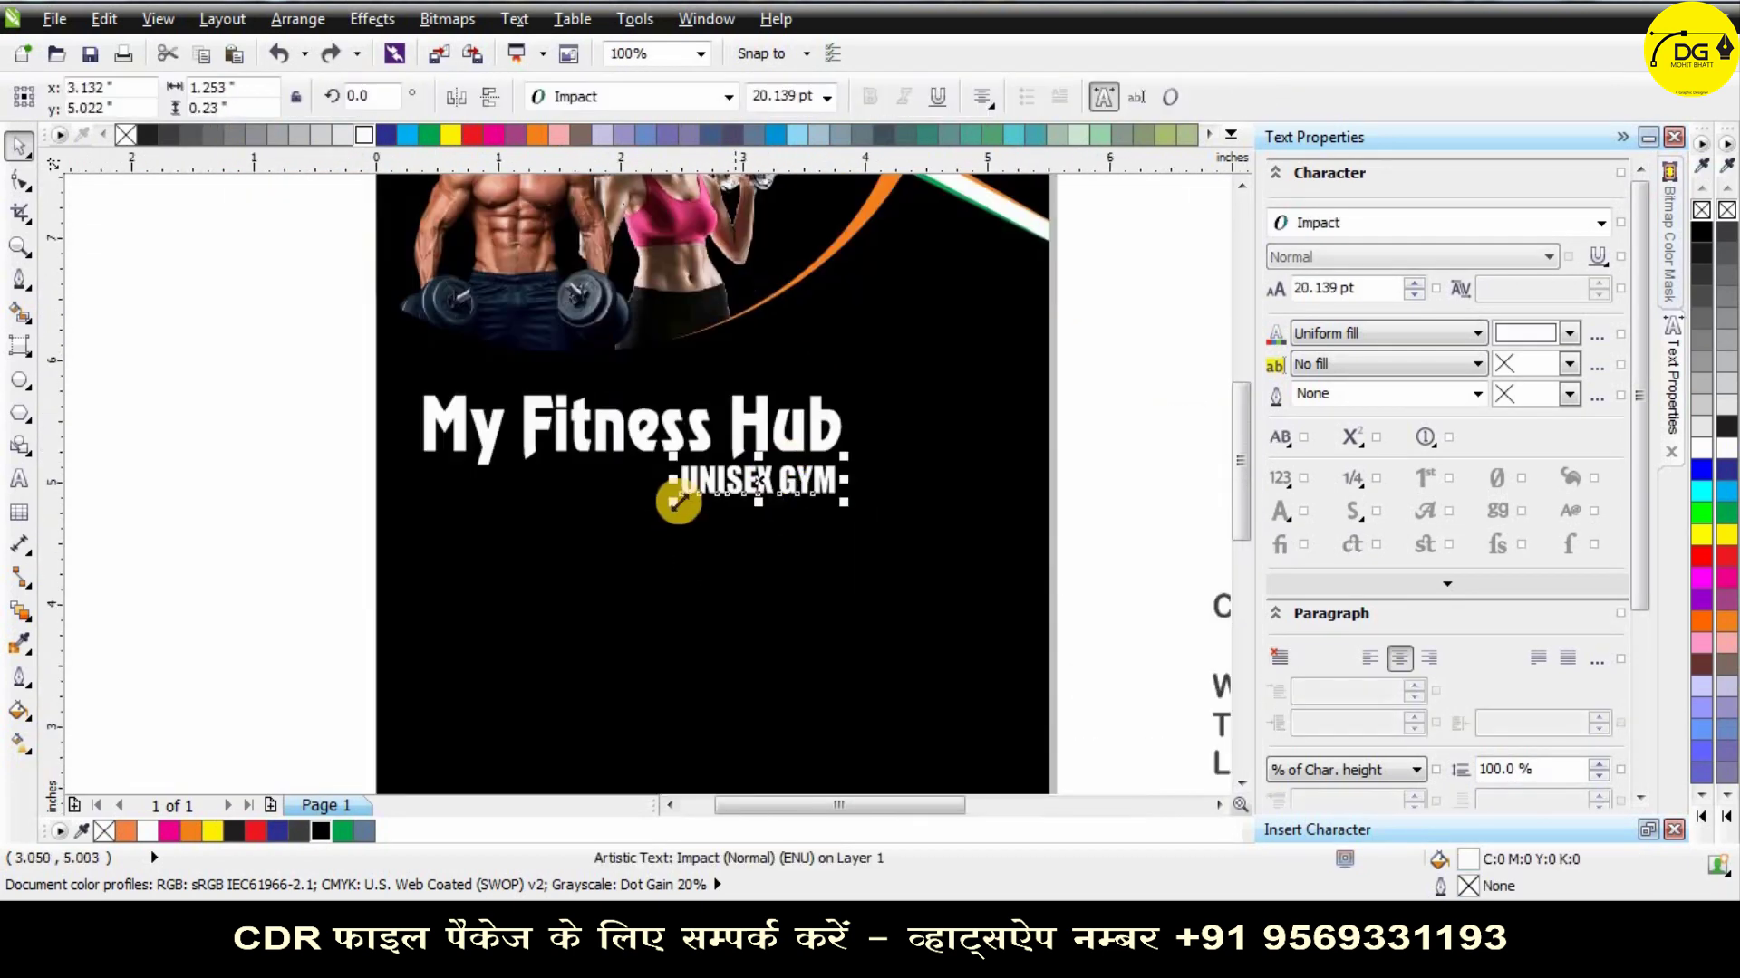
click(779, 473)
click(1121, 429)
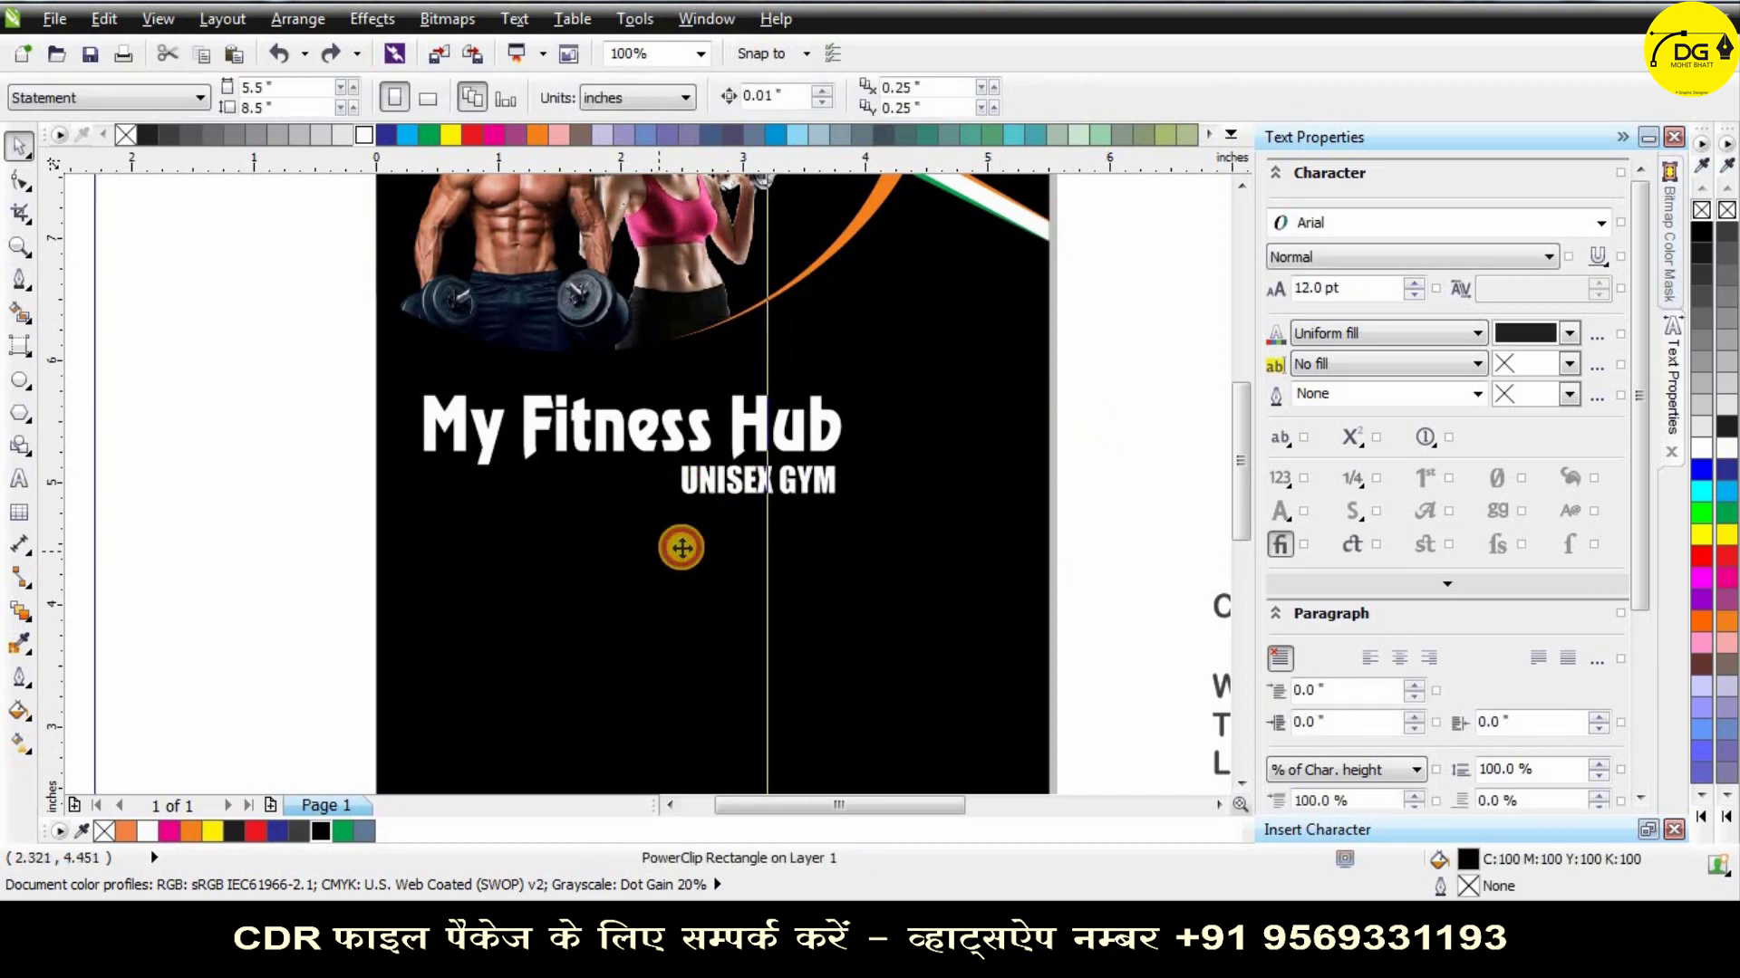
Enlarge the My Fitness Hub title and UNISEX GYM text together to about 4.225 in wide and 1.0 in high.
drag(743, 473, 958, 556)
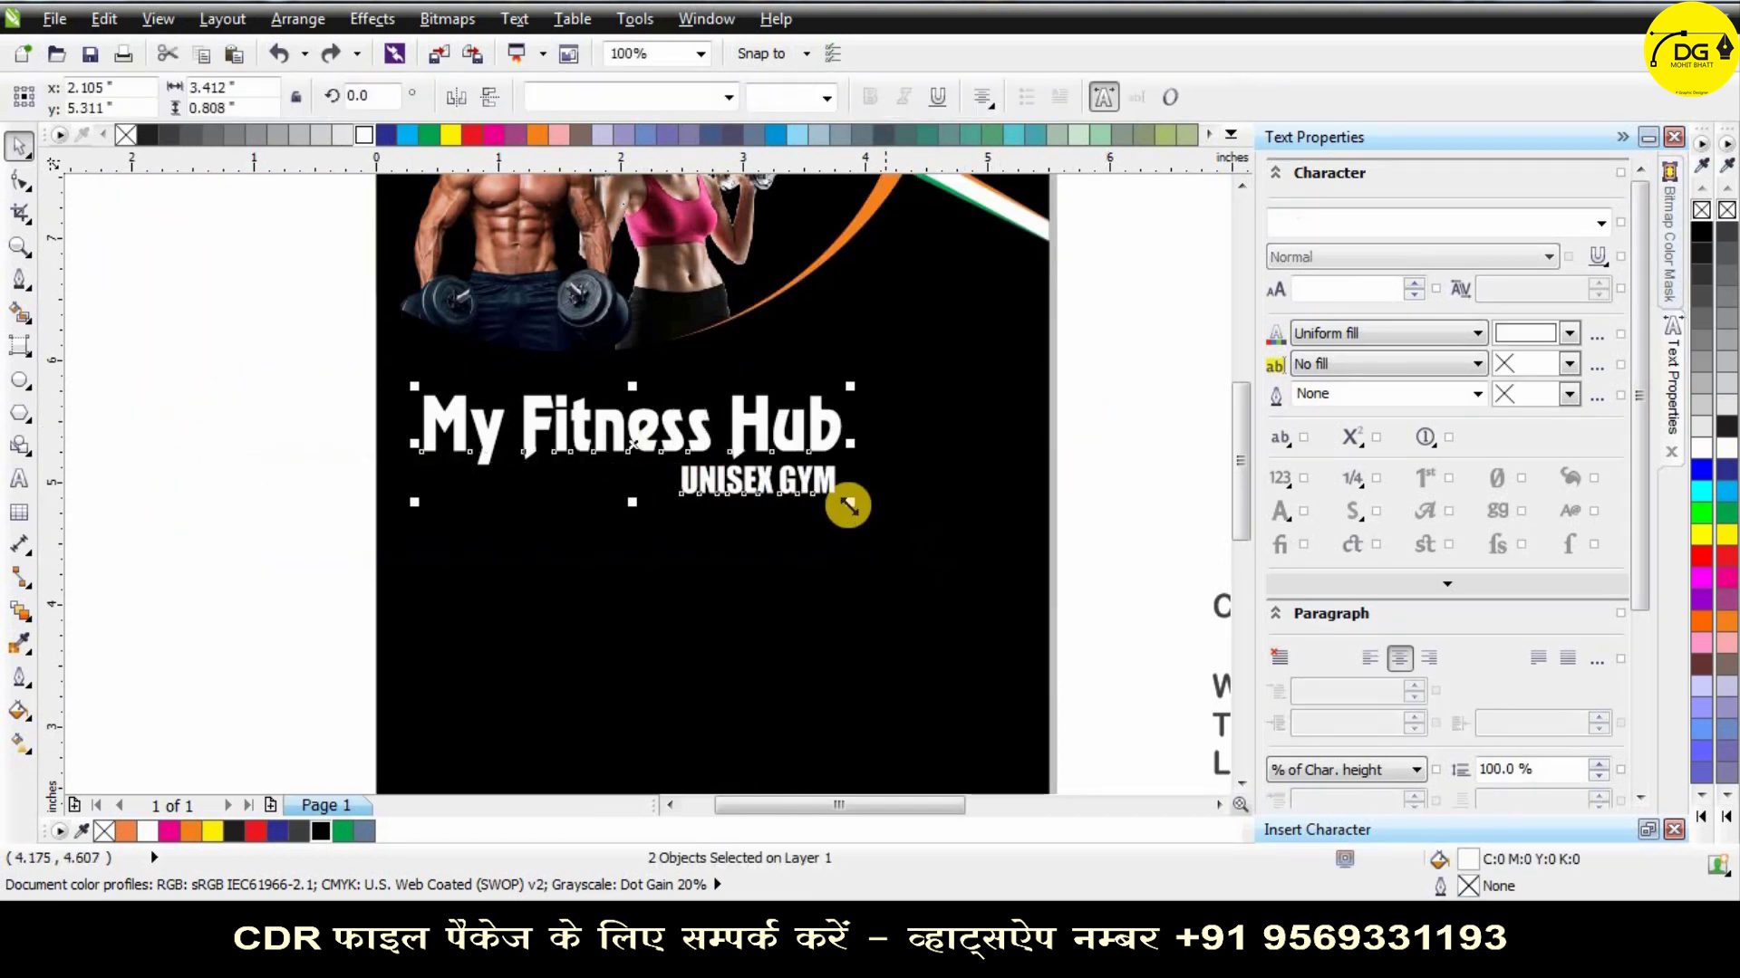
drag(849, 500, 876, 508)
drag(982, 555, 1007, 562)
key(ctrl+z)
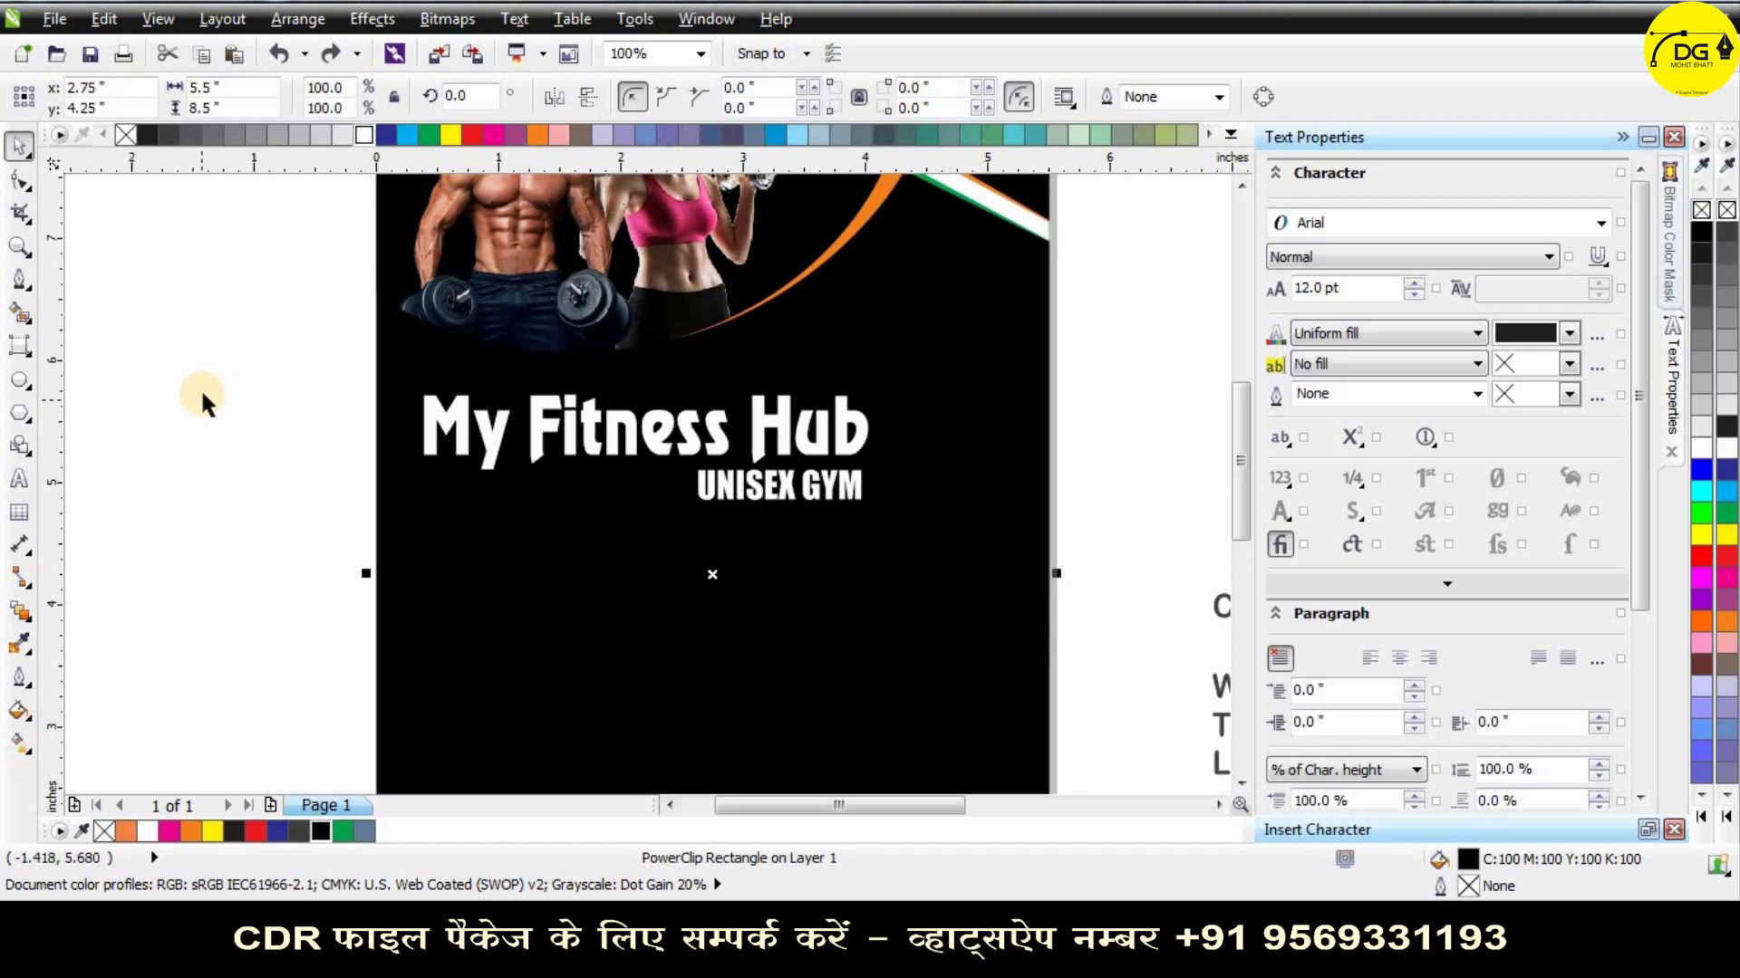
drag(280, 350, 948, 540)
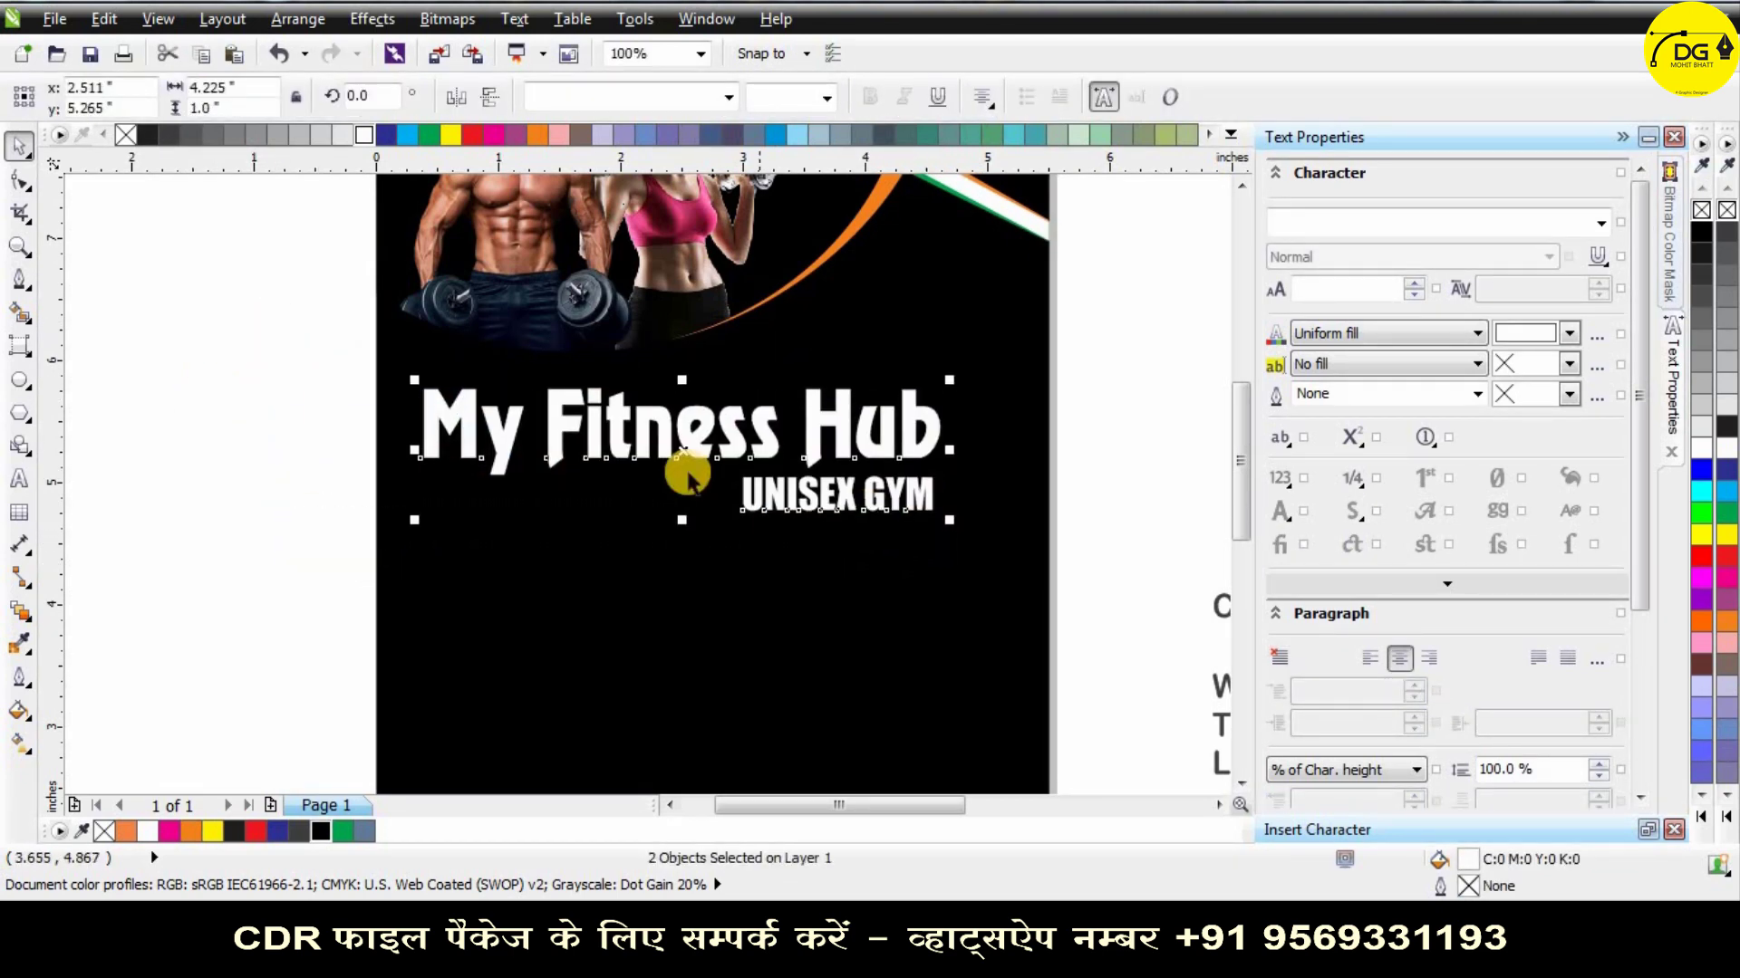
Group the title with the UNISEX GYM text and centre the group horizontally on the black page rectangle.
scroll(683, 466, down, 2)
scroll(788, 463, up, 2)
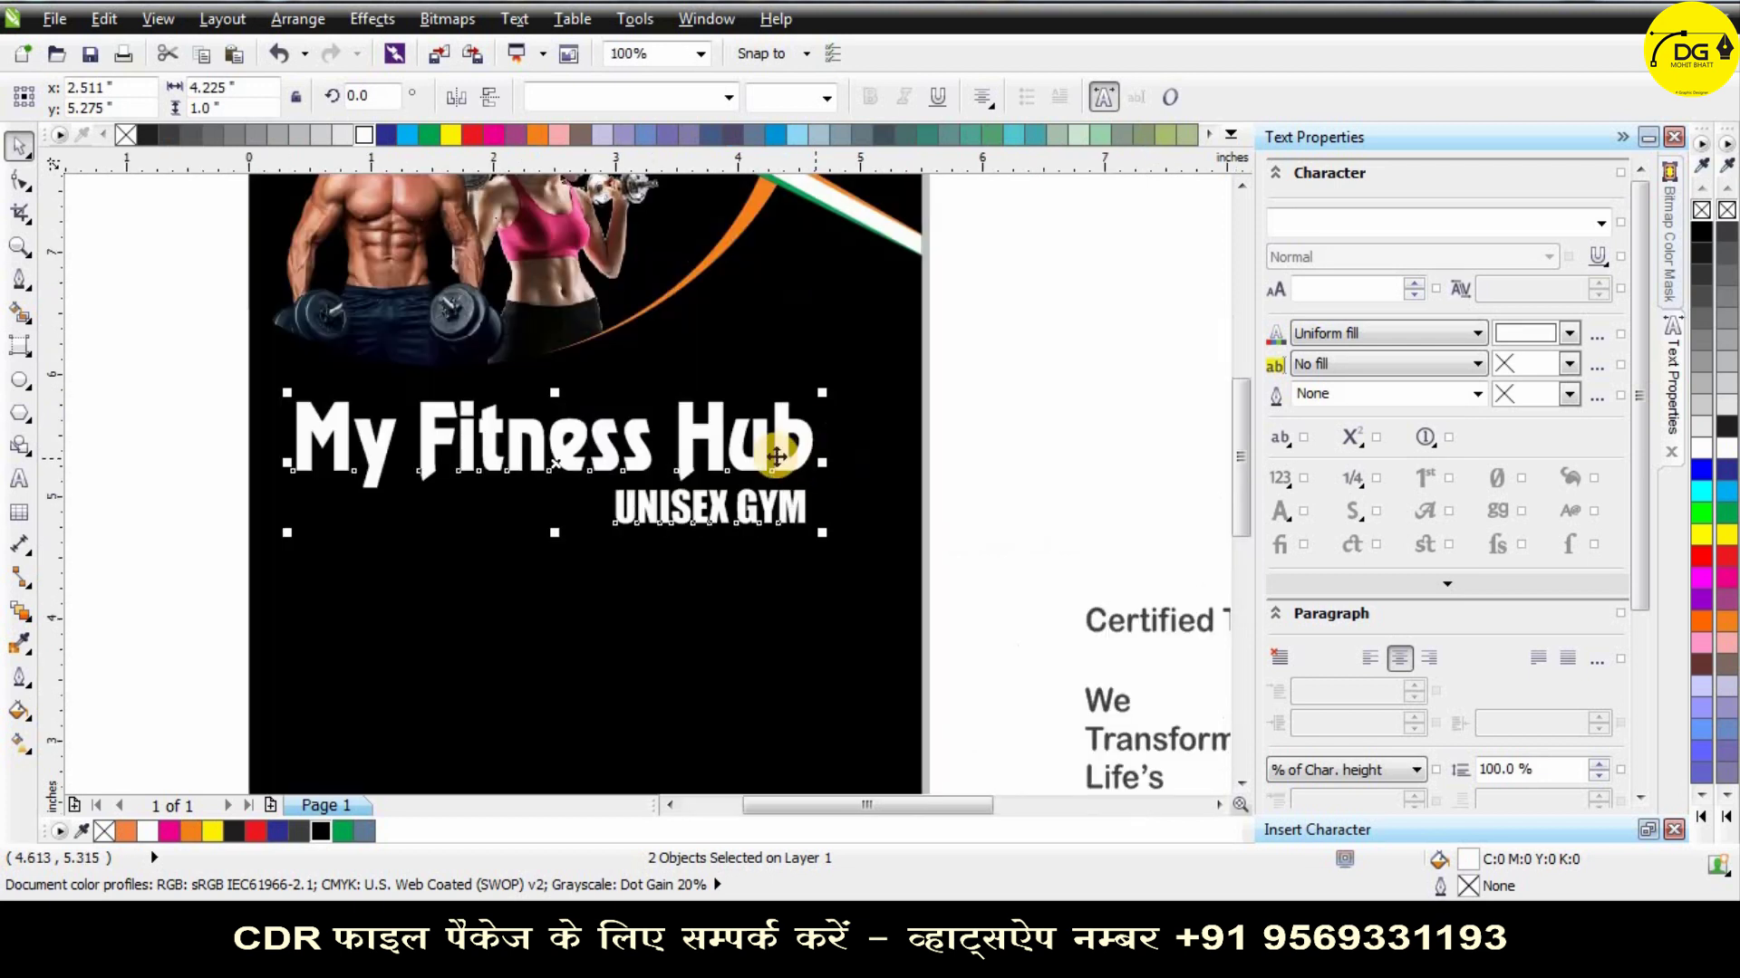
shift+click(886, 438)
scroll(1024, 383, up, 1)
click(1006, 382)
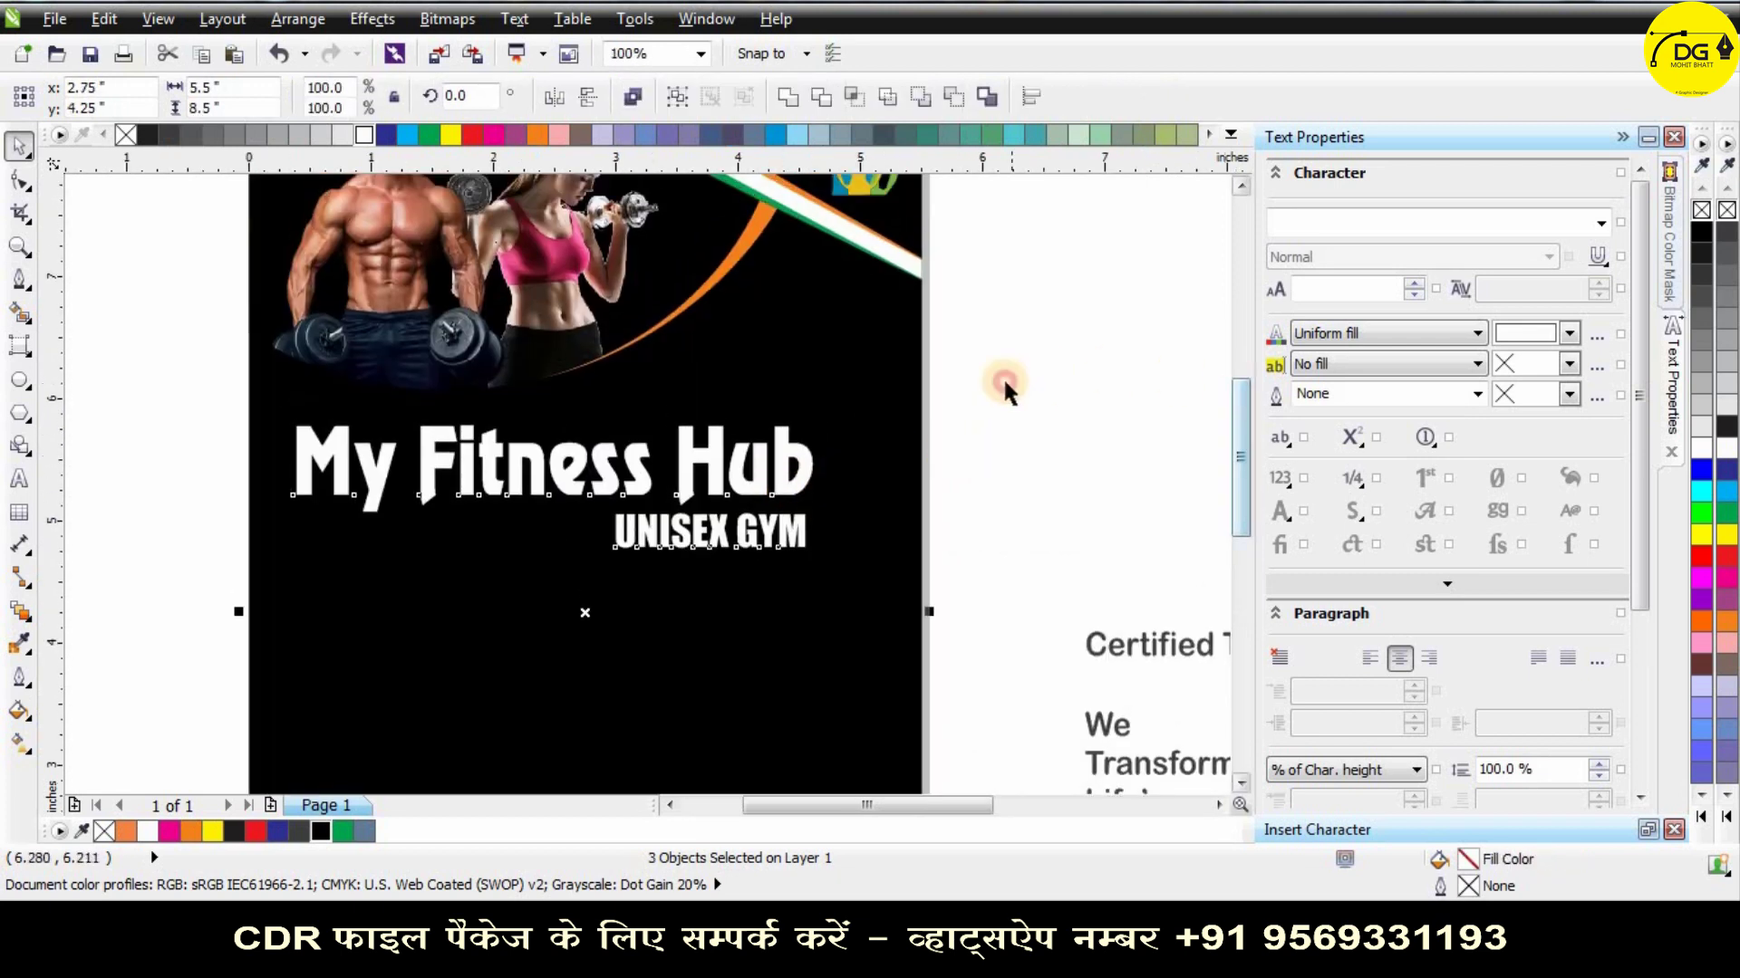
drag(1033, 404, 207, 590)
shift+click(633, 644)
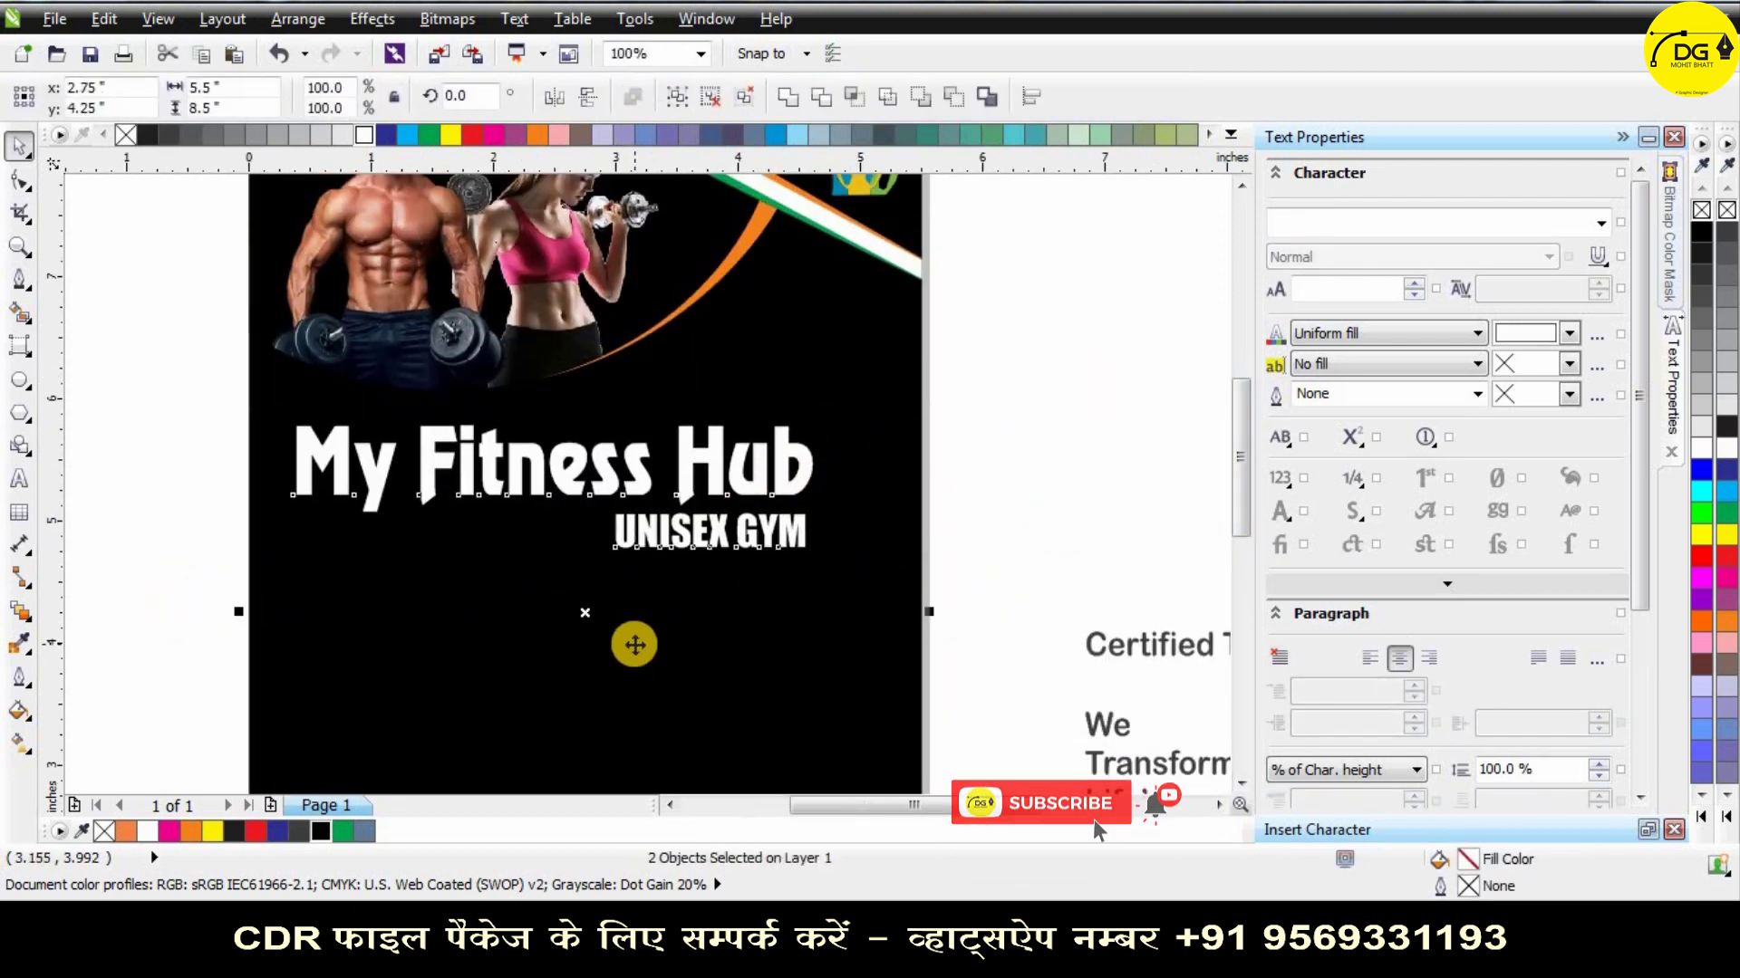
key(c)
click(994, 432)
scroll(931, 513, down, 1)
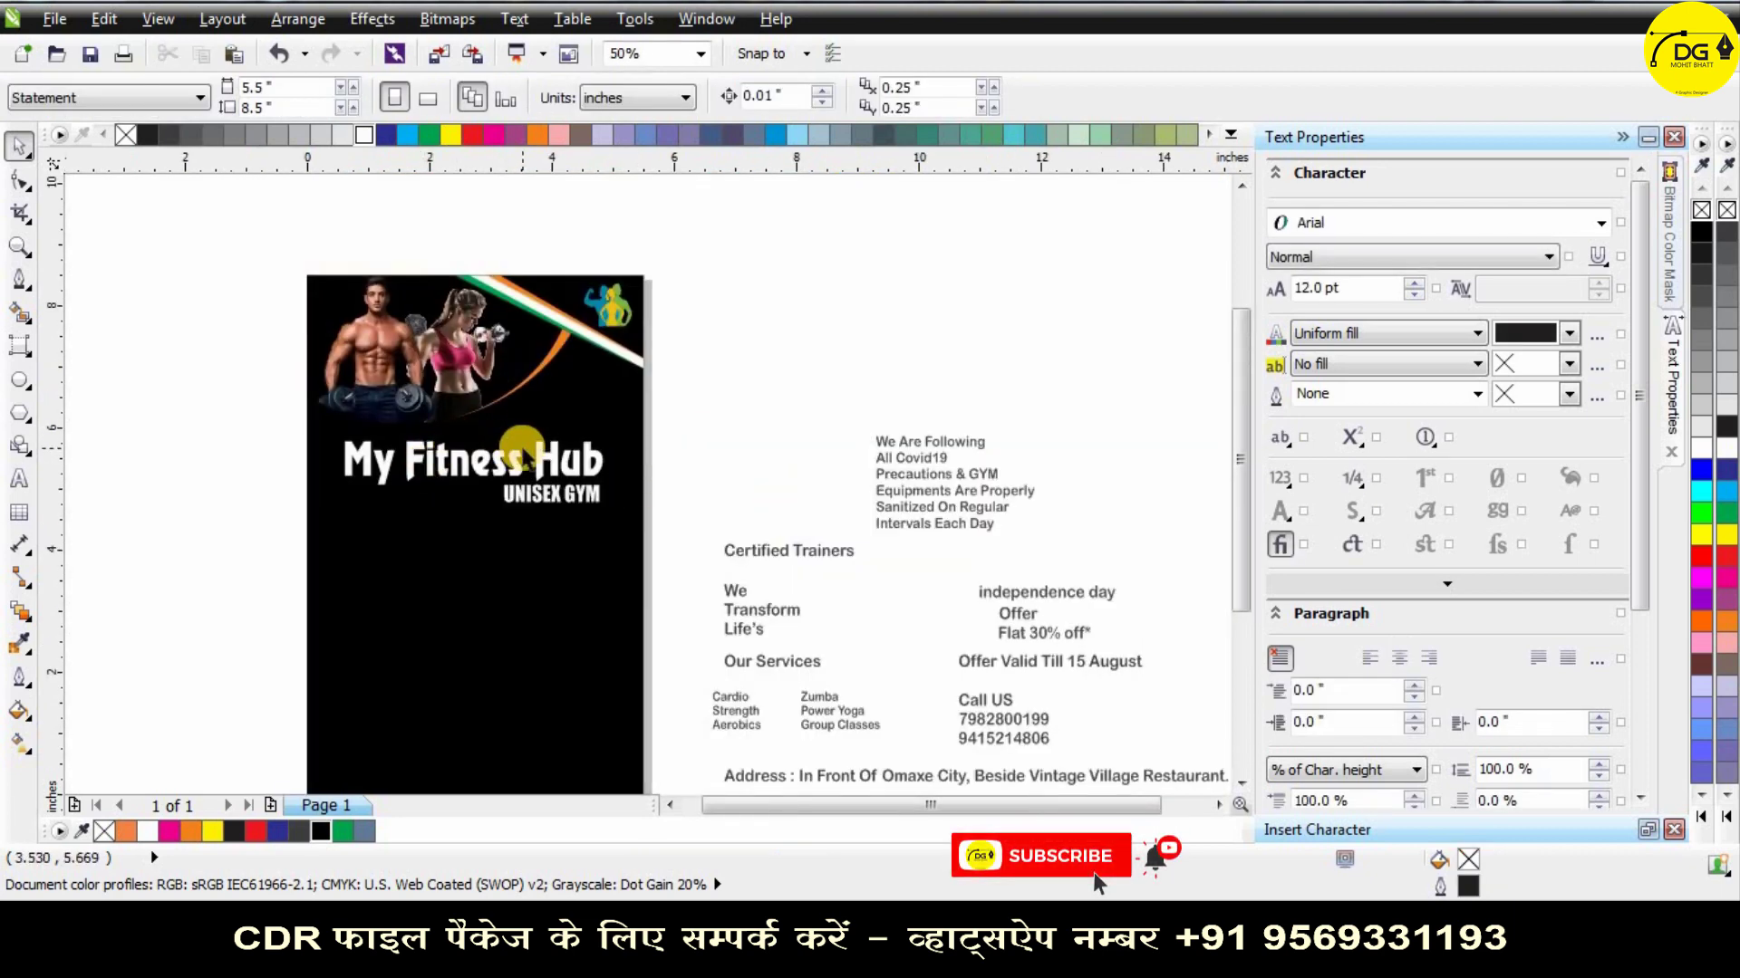
Ungroup the title and subtitle, and colour the UNISEX GYM text orange.
scroll(461, 494, up, 2)
click(567, 426)
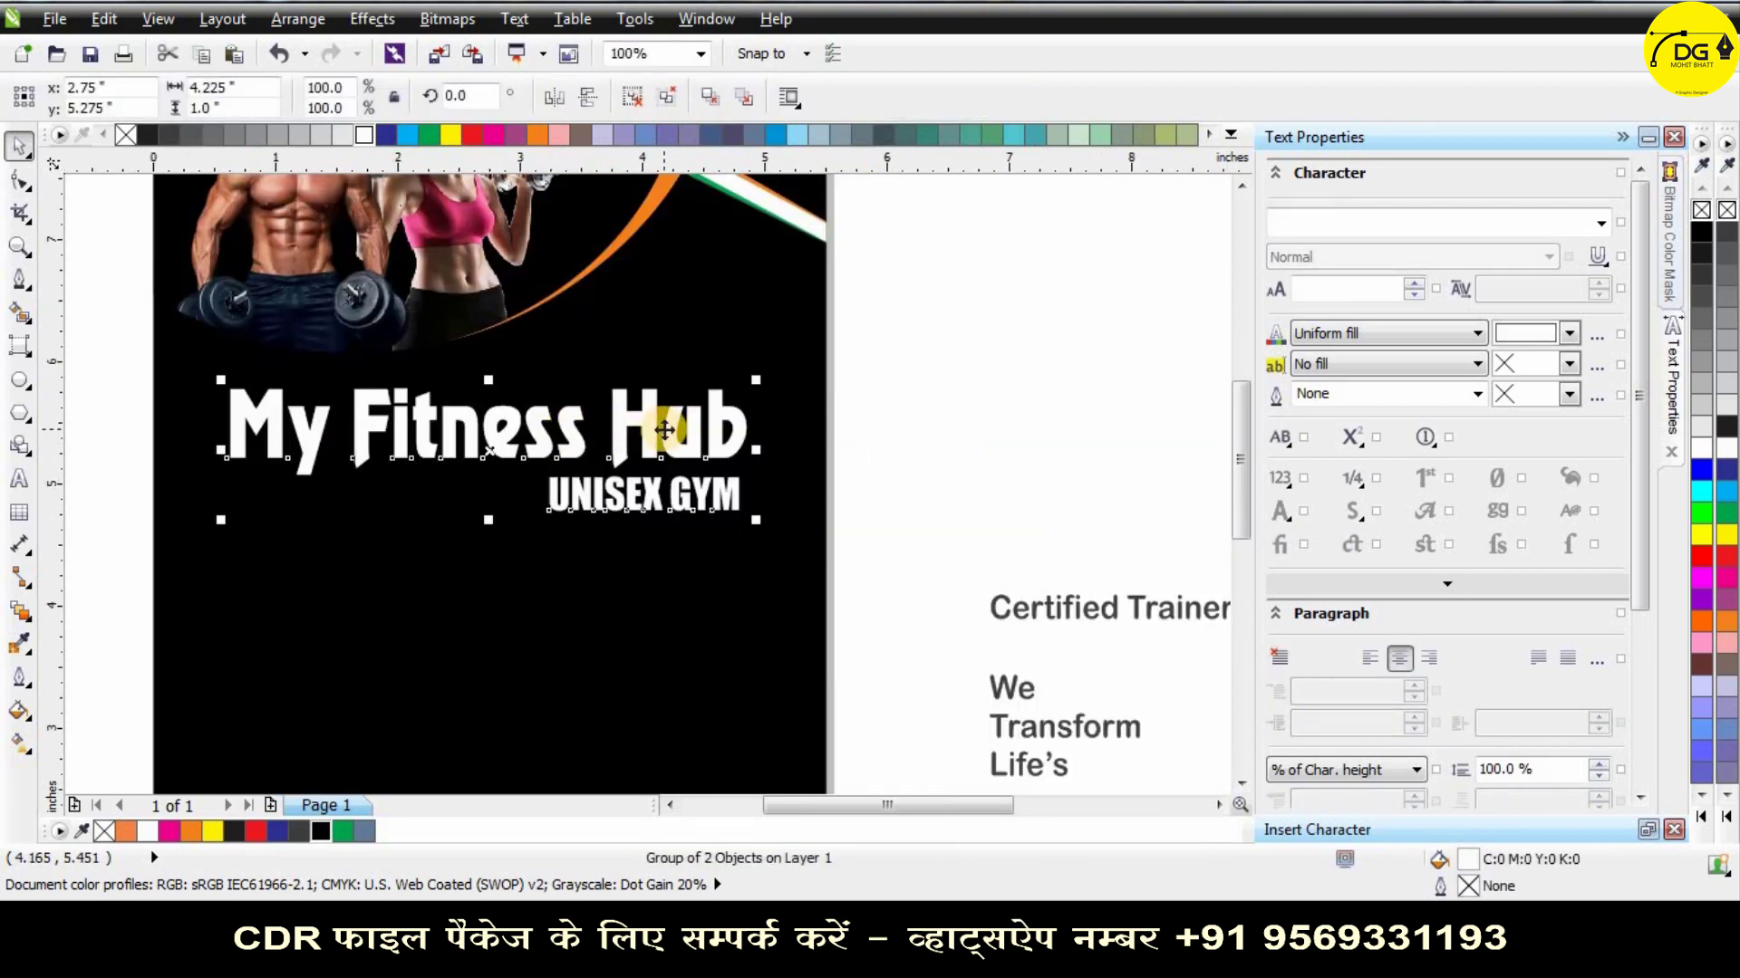
key(ctrl+u)
click(953, 463)
click(722, 476)
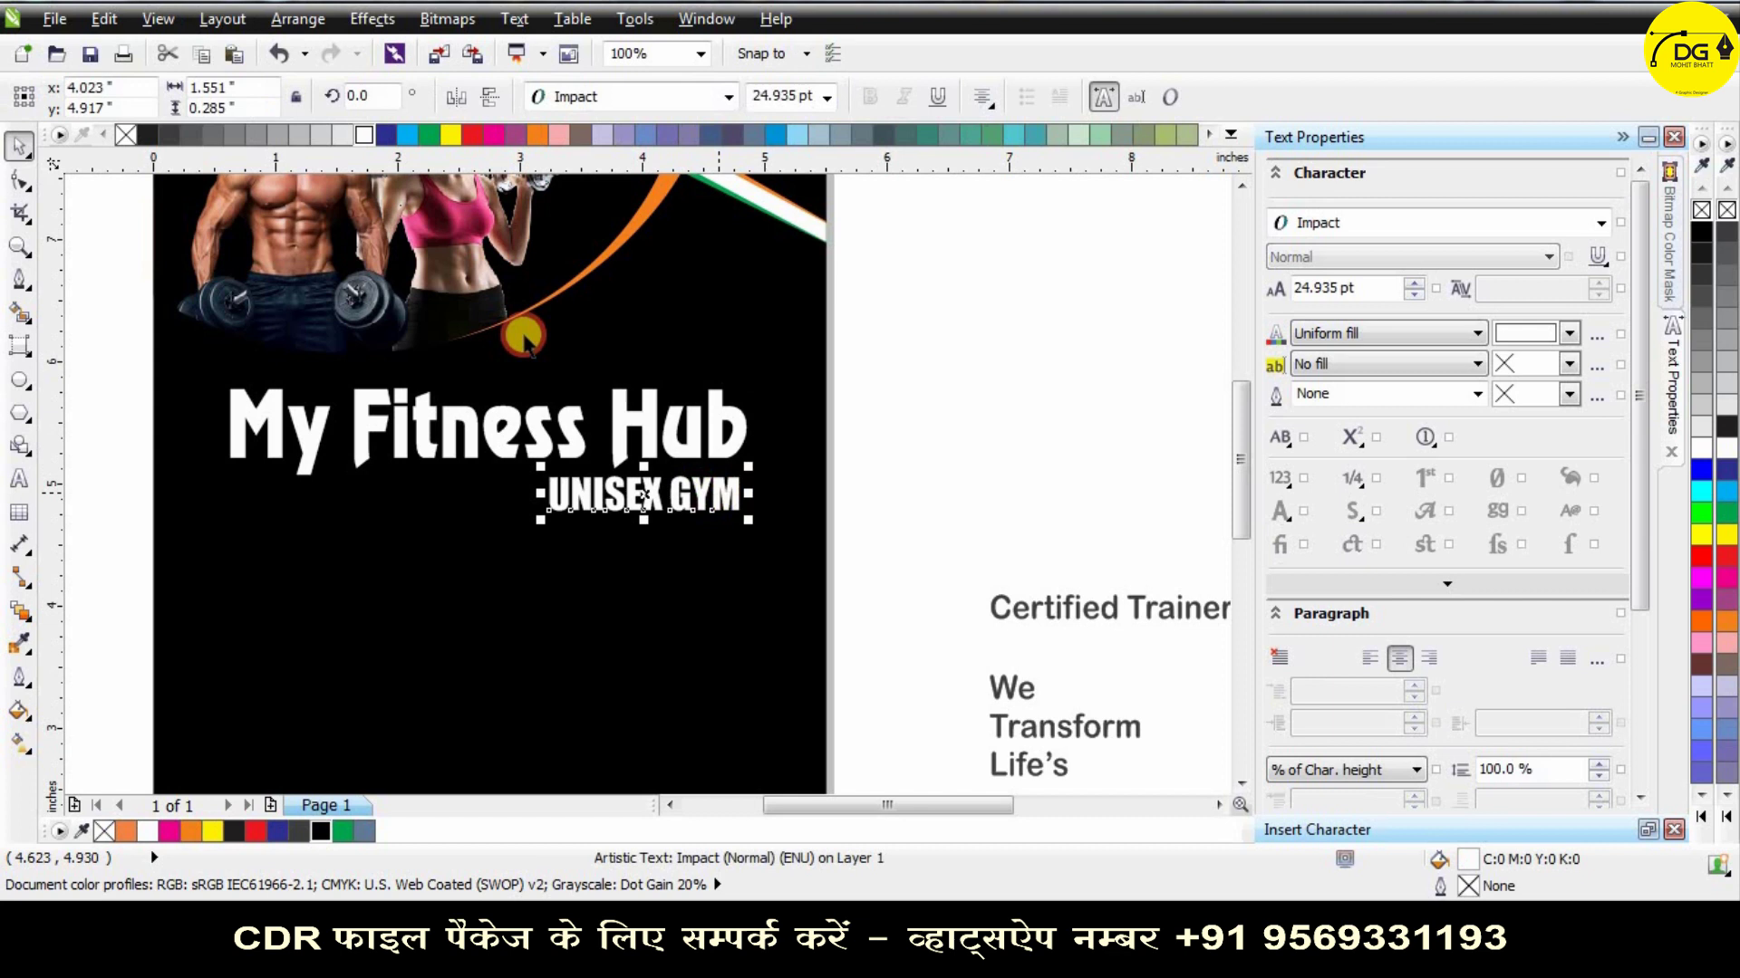
click(537, 134)
click(1004, 366)
scroll(1003, 366, down, 2)
scroll(759, 419, up, 2)
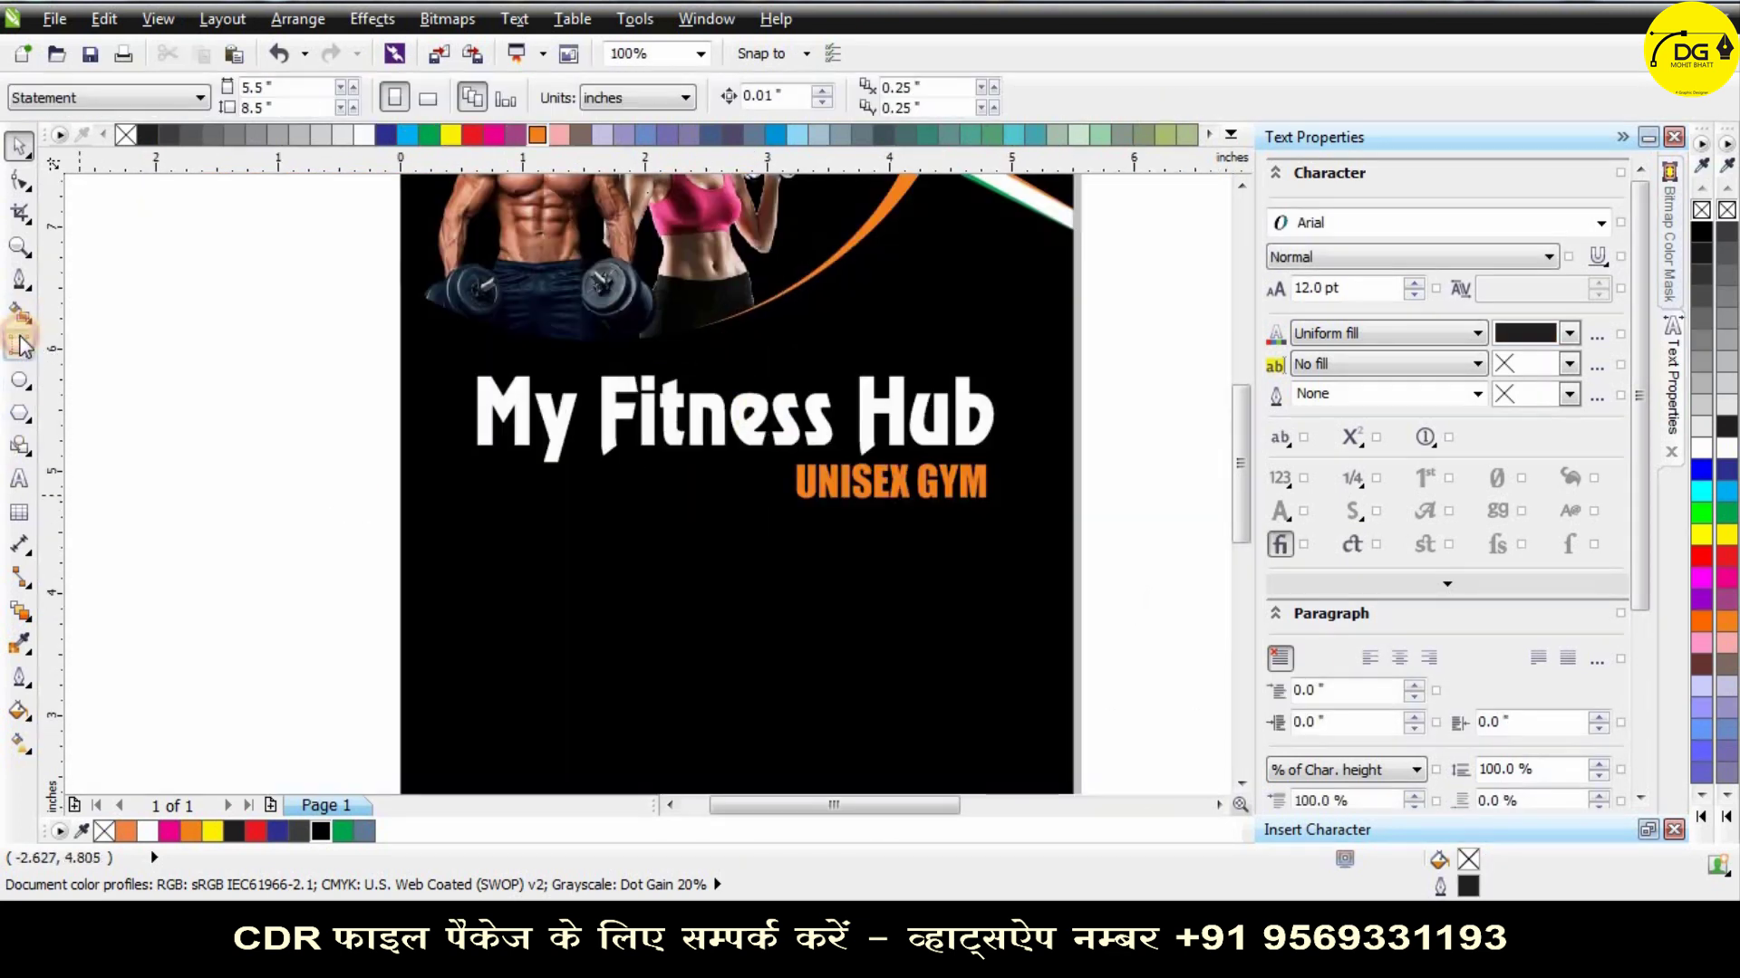
Draw a thin bar about 3.99 by 0.063 in beside UNISEX GYM, filled orange with no outline.
click(20, 344)
click(100, 343)
mouse_move(766, 493)
mouse_down()
mouse_move(794, 478)
mouse_move(271, 503)
mouse_up()
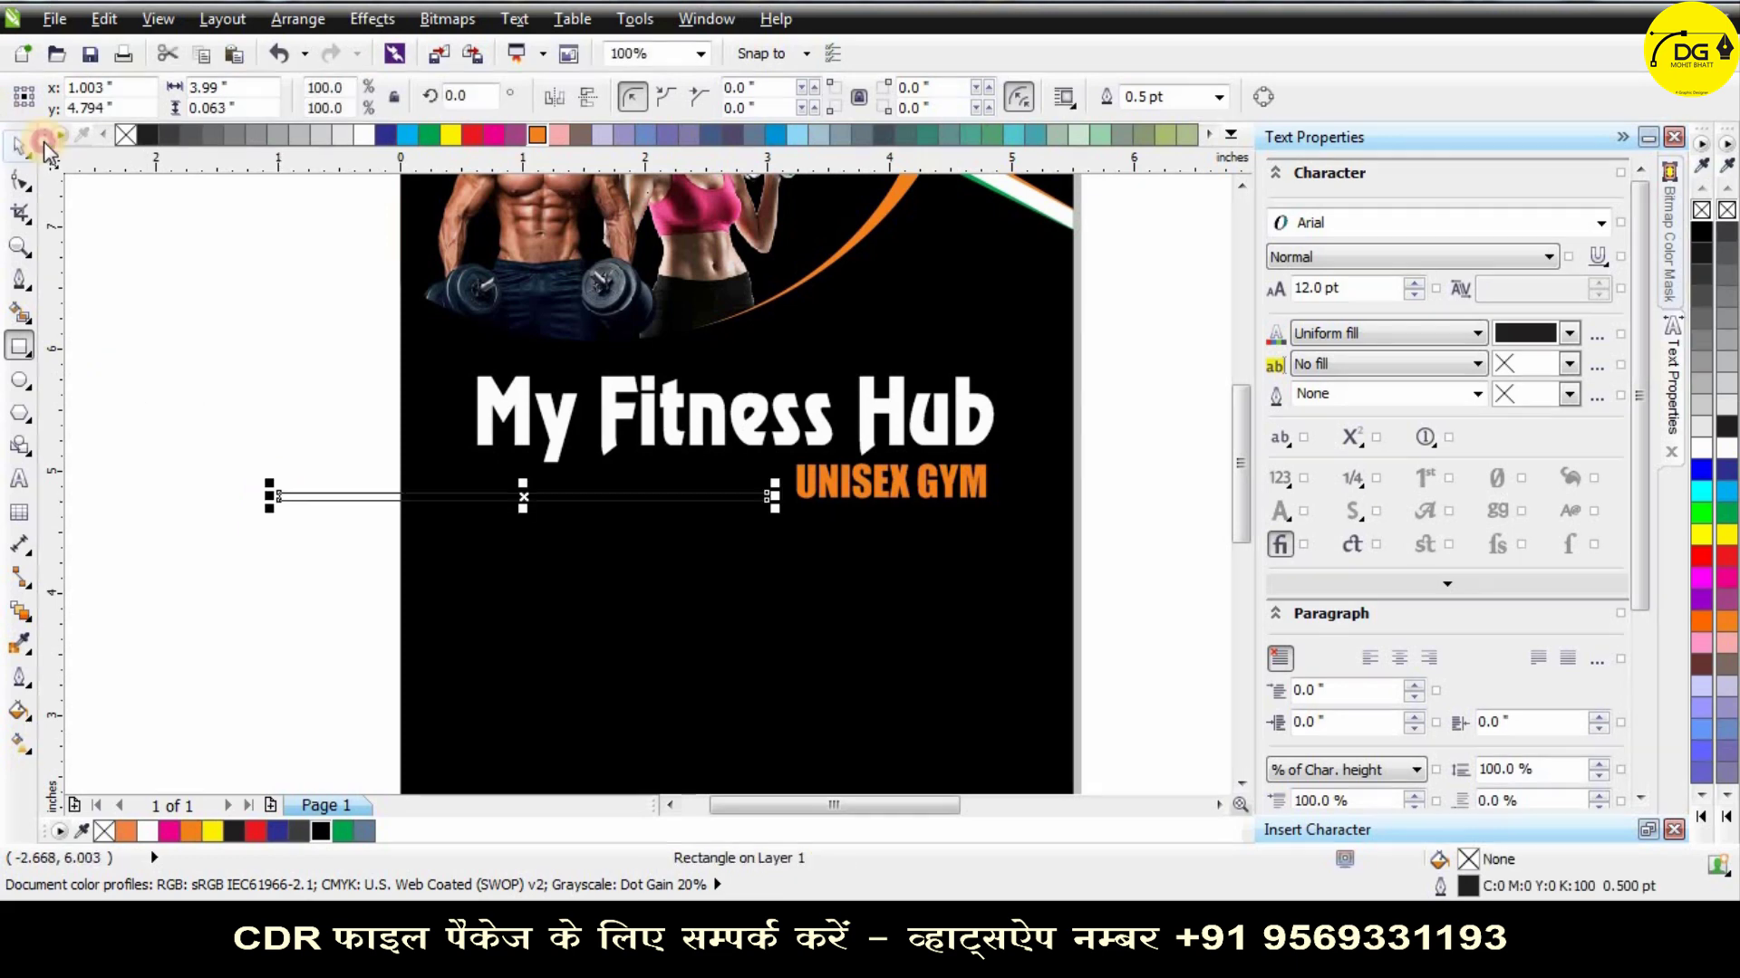
click(538, 136)
right_click(125, 134)
Move the orange bar next to the upper part of UNISEX GYM, at about X 1.222, Y 5.028 in.
scroll(648, 497, up, 1)
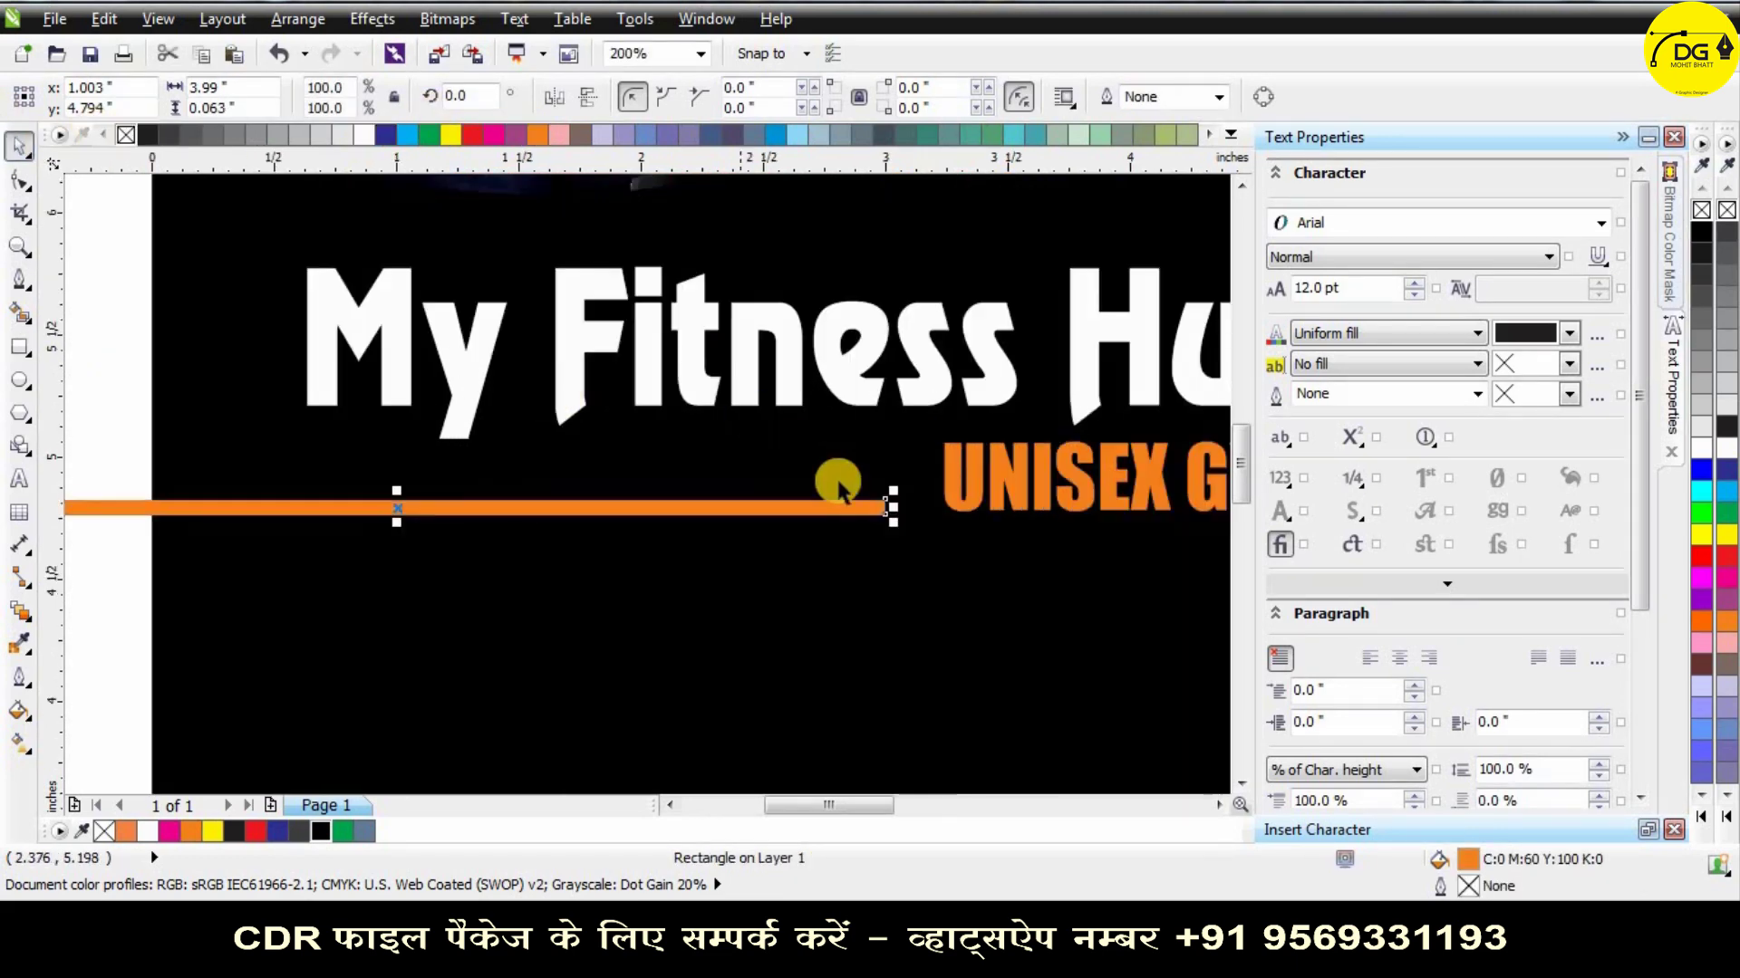
drag(836, 489, 902, 453)
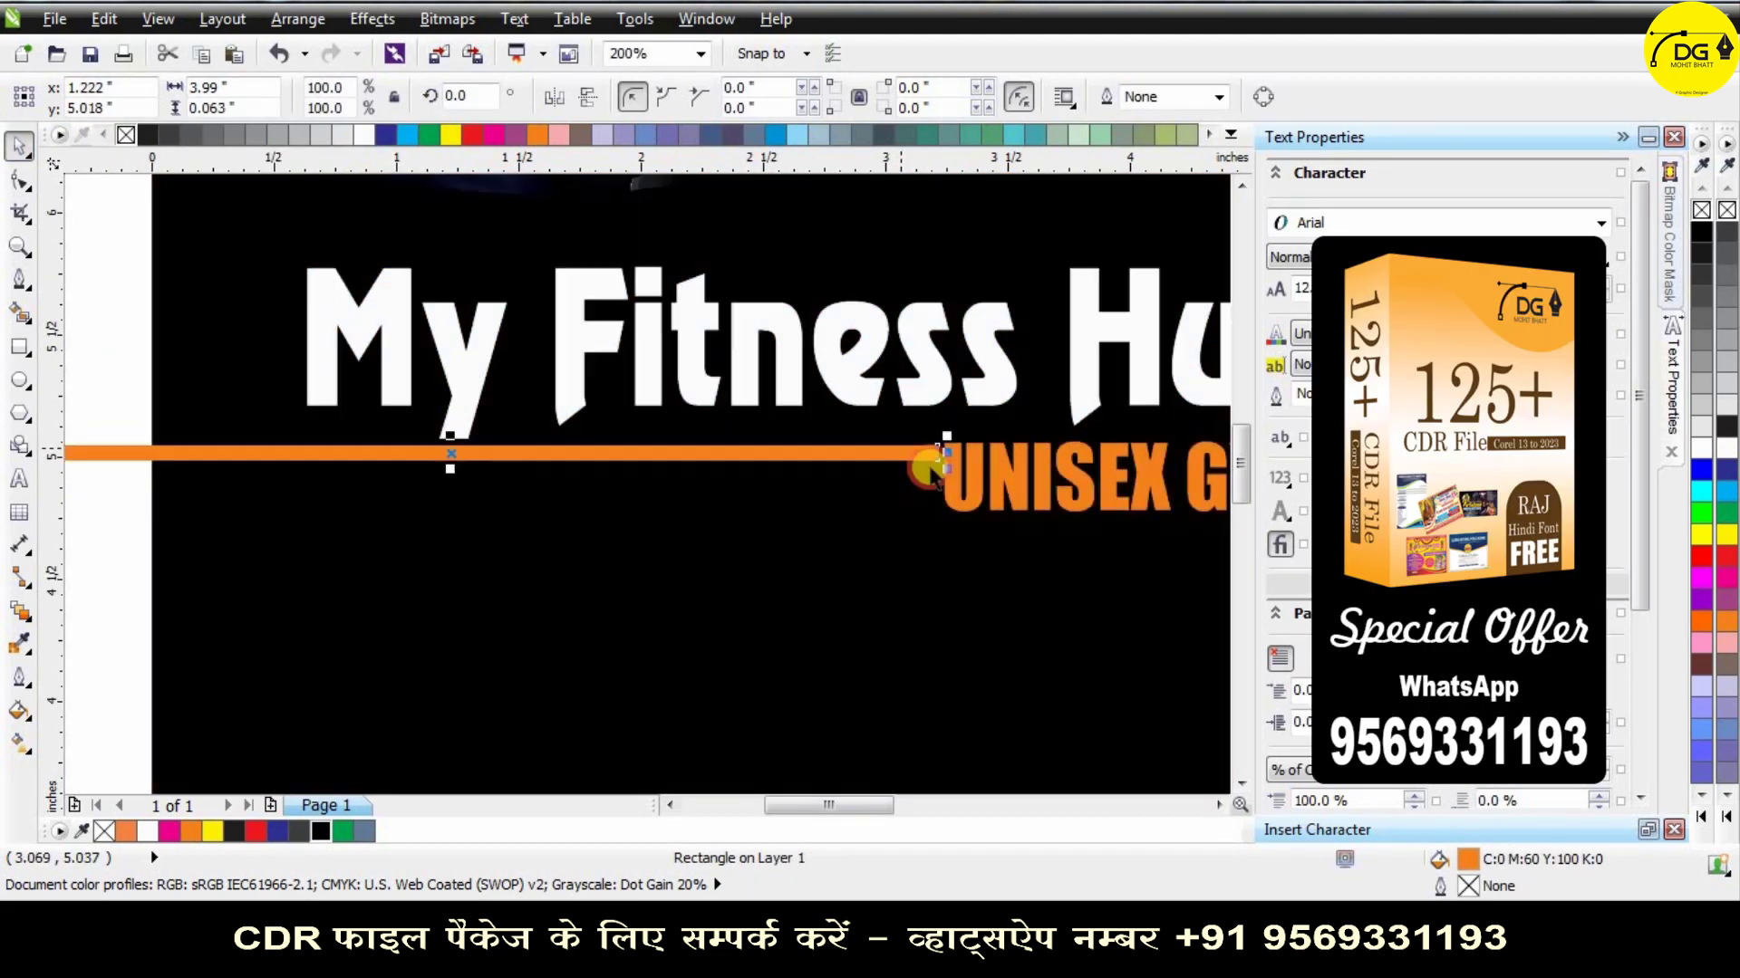
scroll(913, 474, up, 1)
key(ctrl+r)
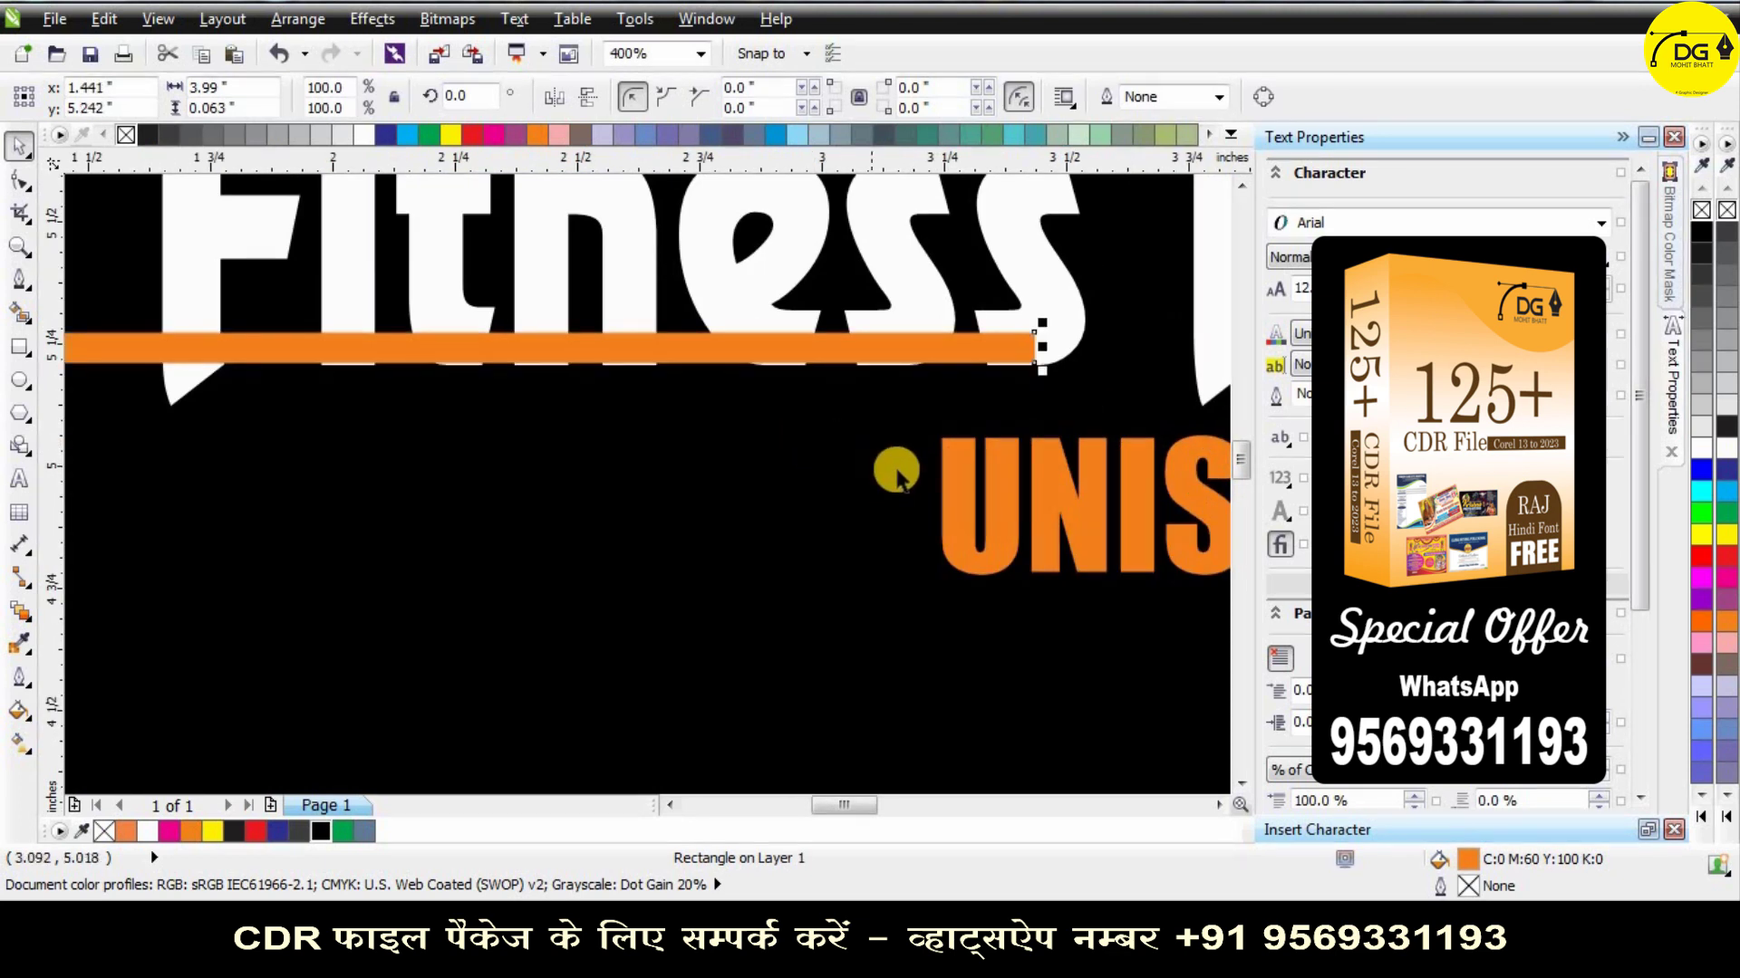
key(ctrl+z)
scroll(895, 462, up, 2)
key(Up)
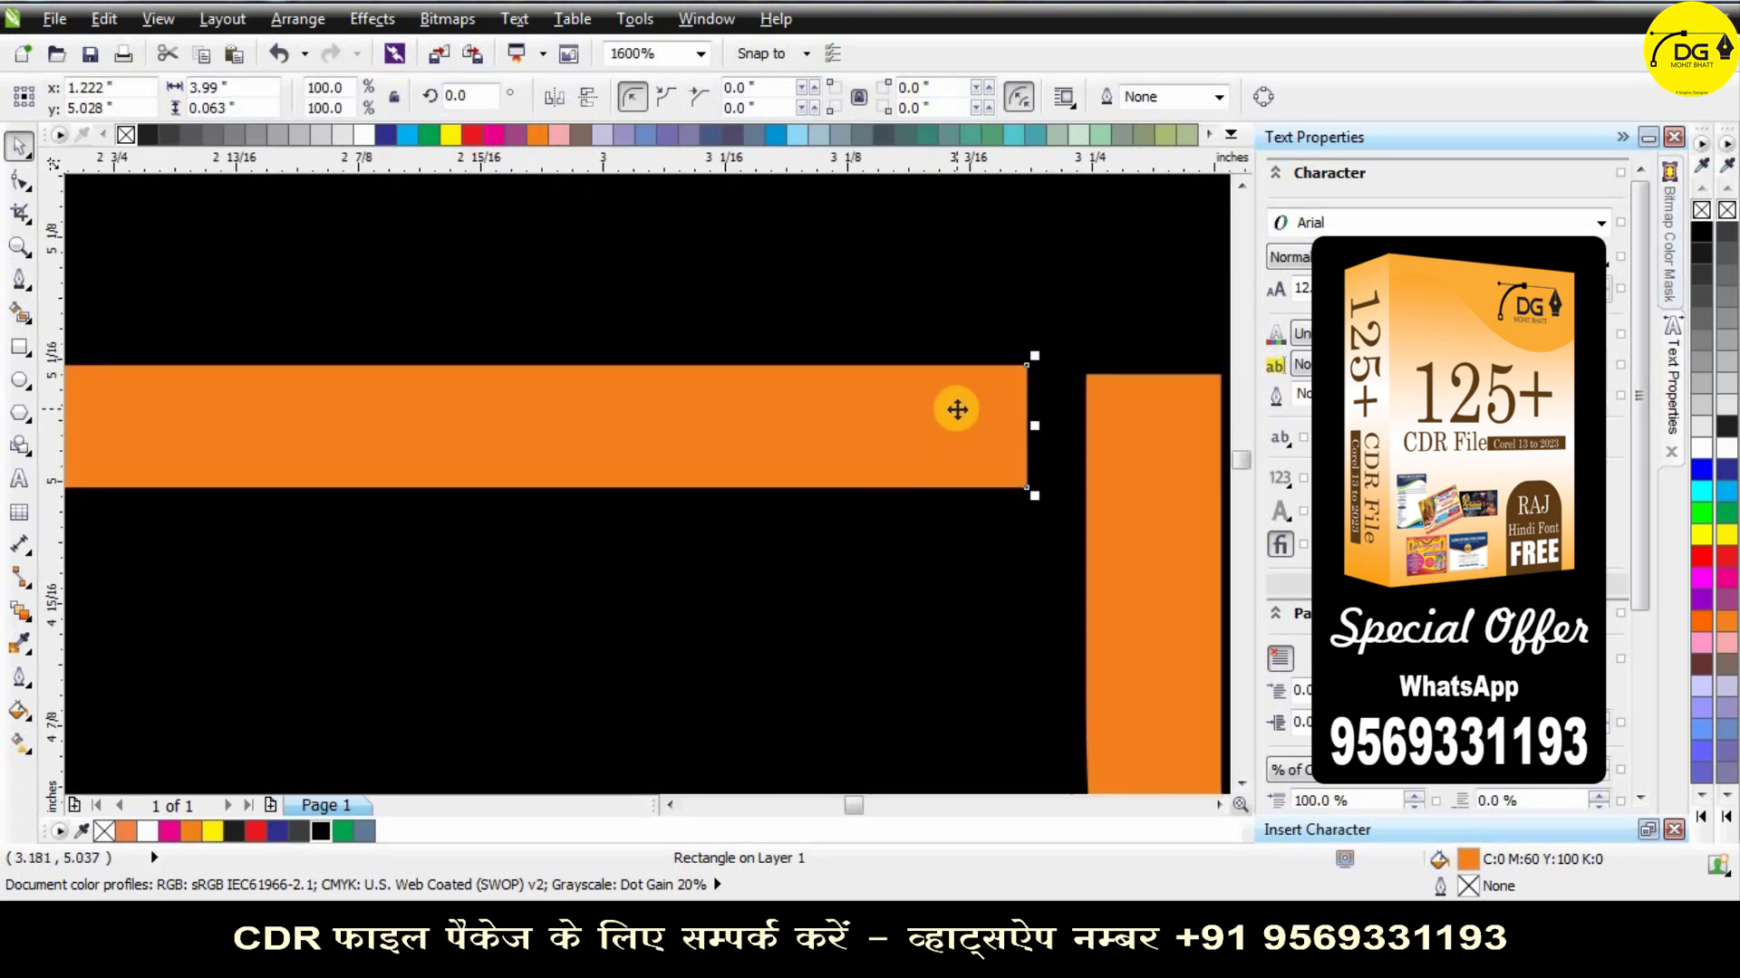
Duplicate the orange bar twice directly below itself to form three stacked bars.
drag(955, 409, 954, 532)
right_click(954, 531)
key(ctrl+r)
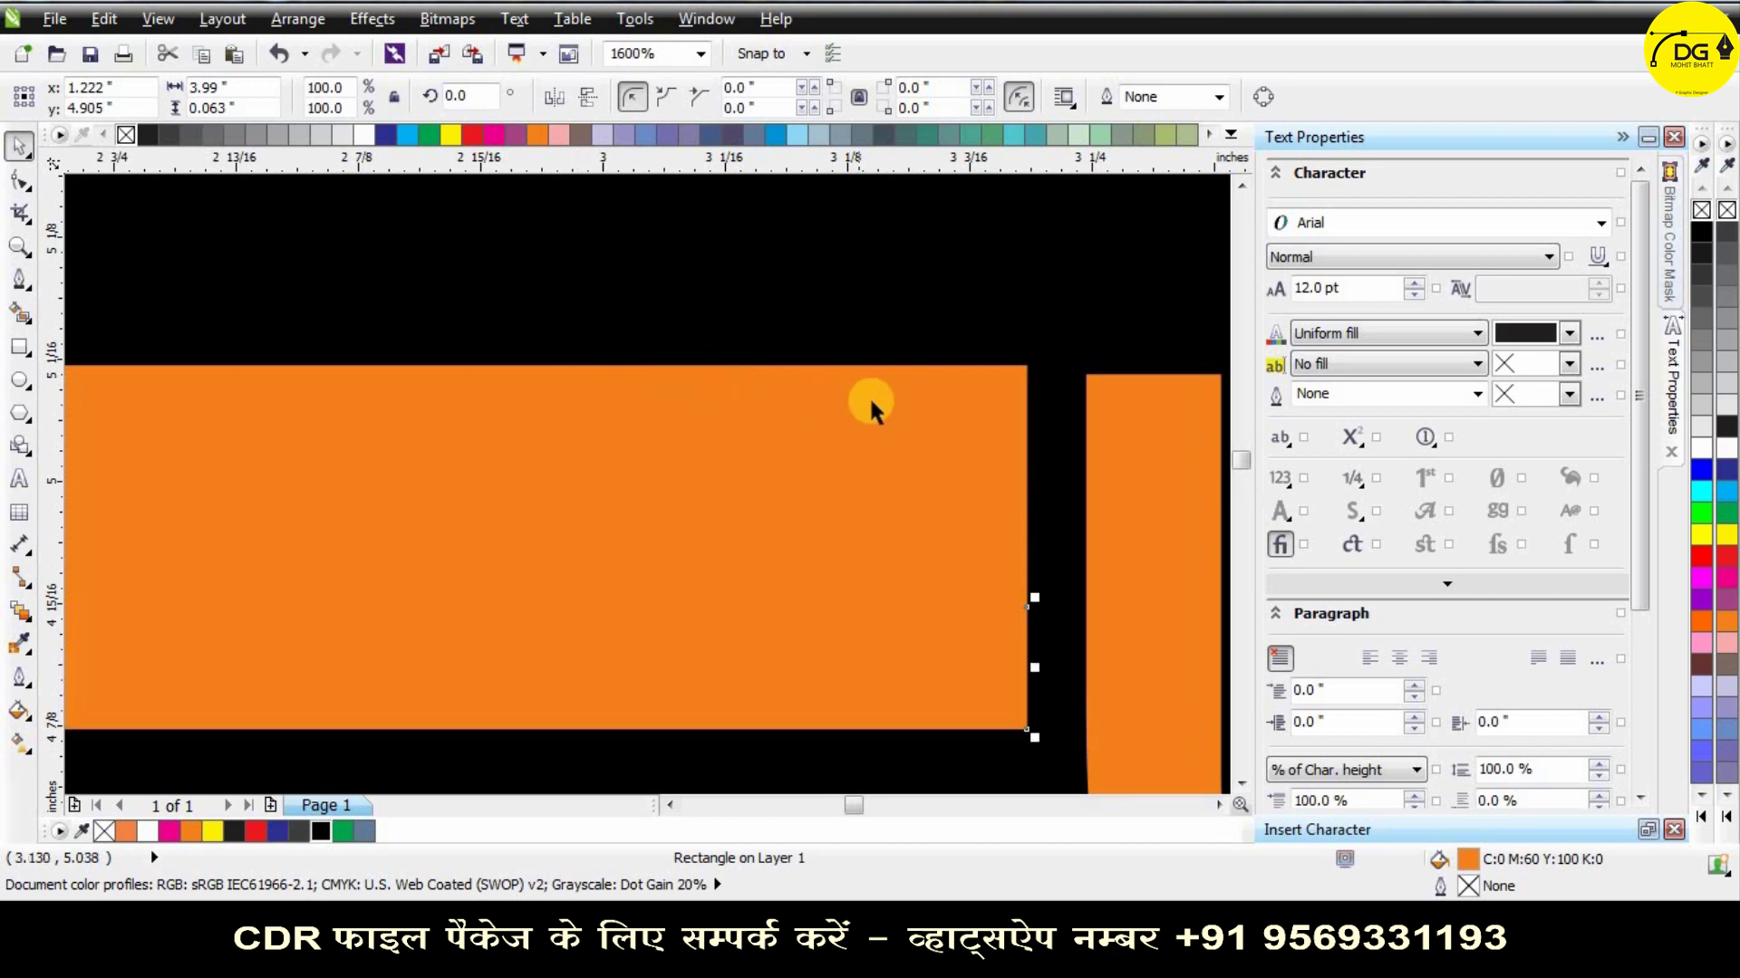
Fill the bottom bar with green and the middle bar with white.
scroll(871, 392, down, 1)
click(428, 135)
click(839, 483)
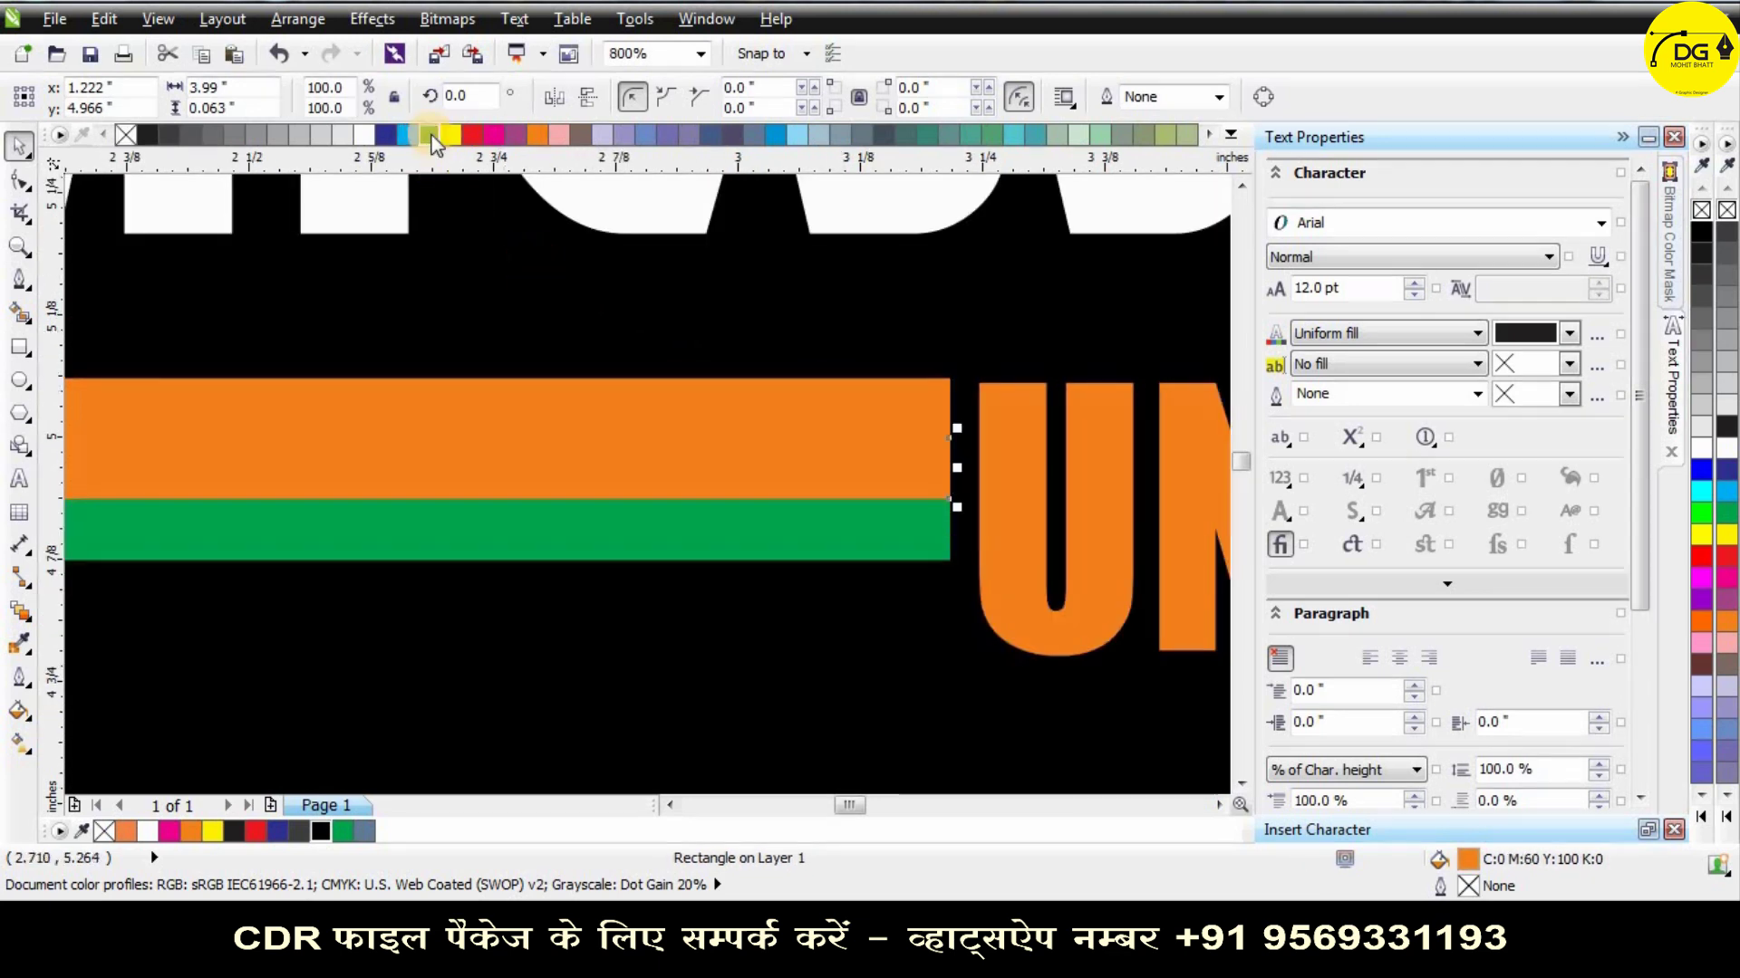
click(368, 134)
scroll(776, 496, down, 5)
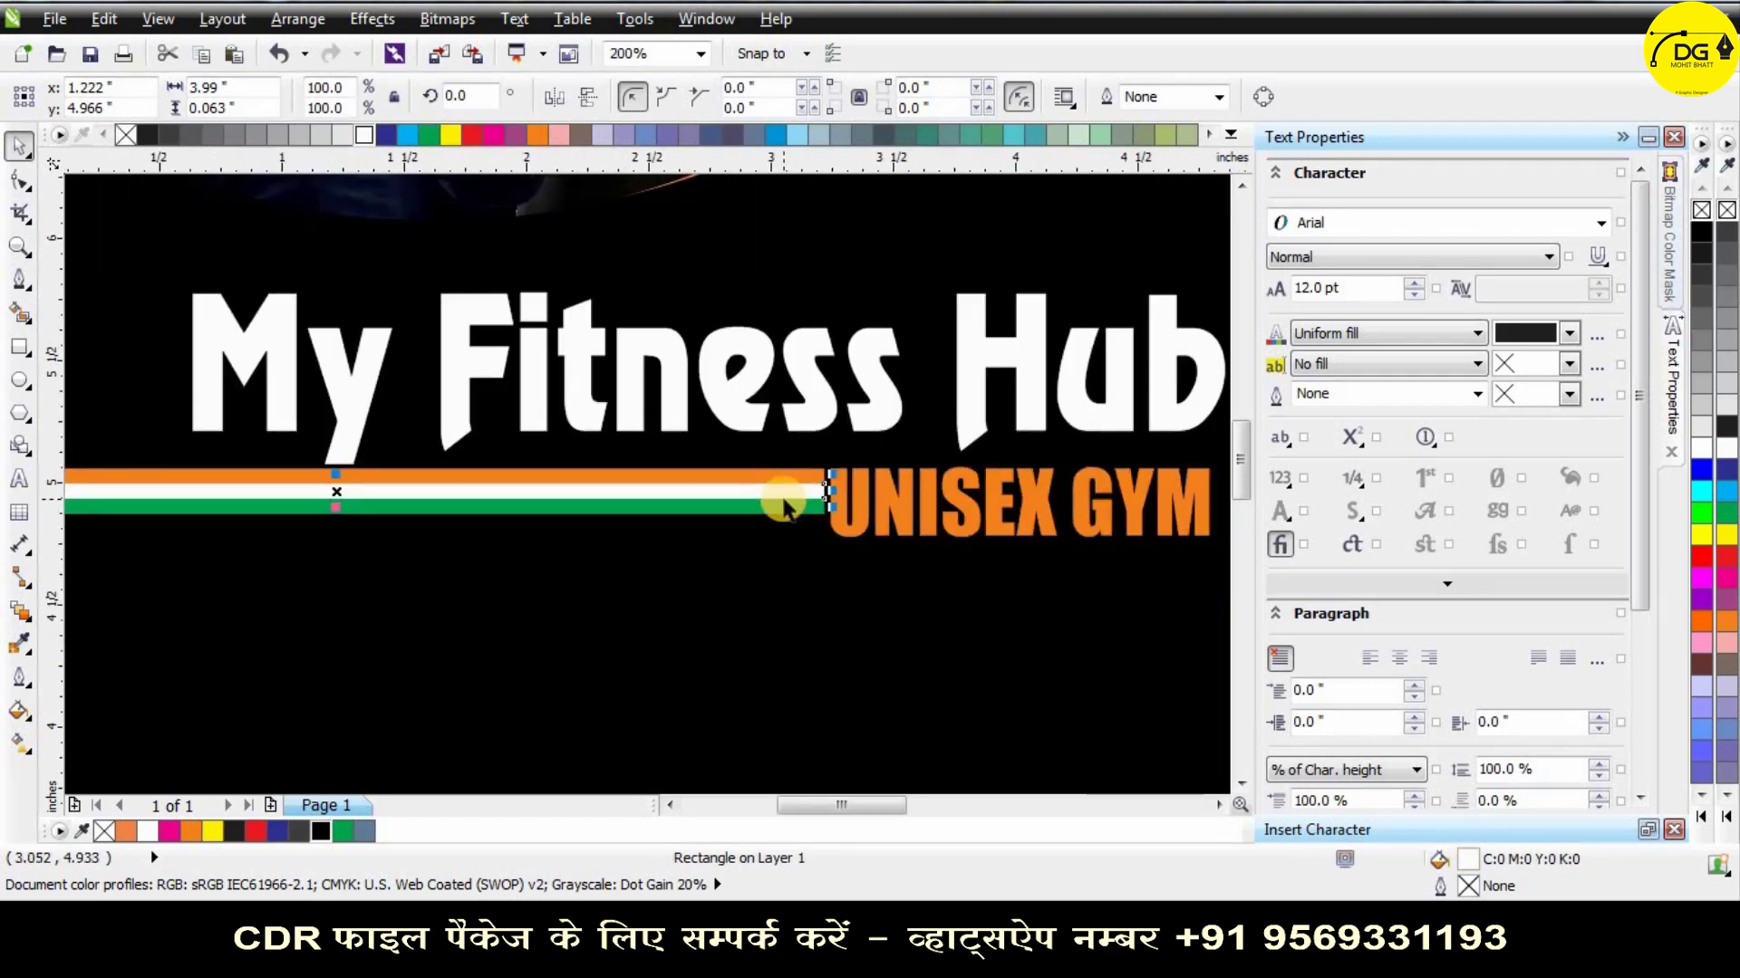
Group the three tricolour bars and lower the group beside UNISEX GYM to Y 4.926 in.
drag(143, 460, 857, 598)
key(ctrl+g)
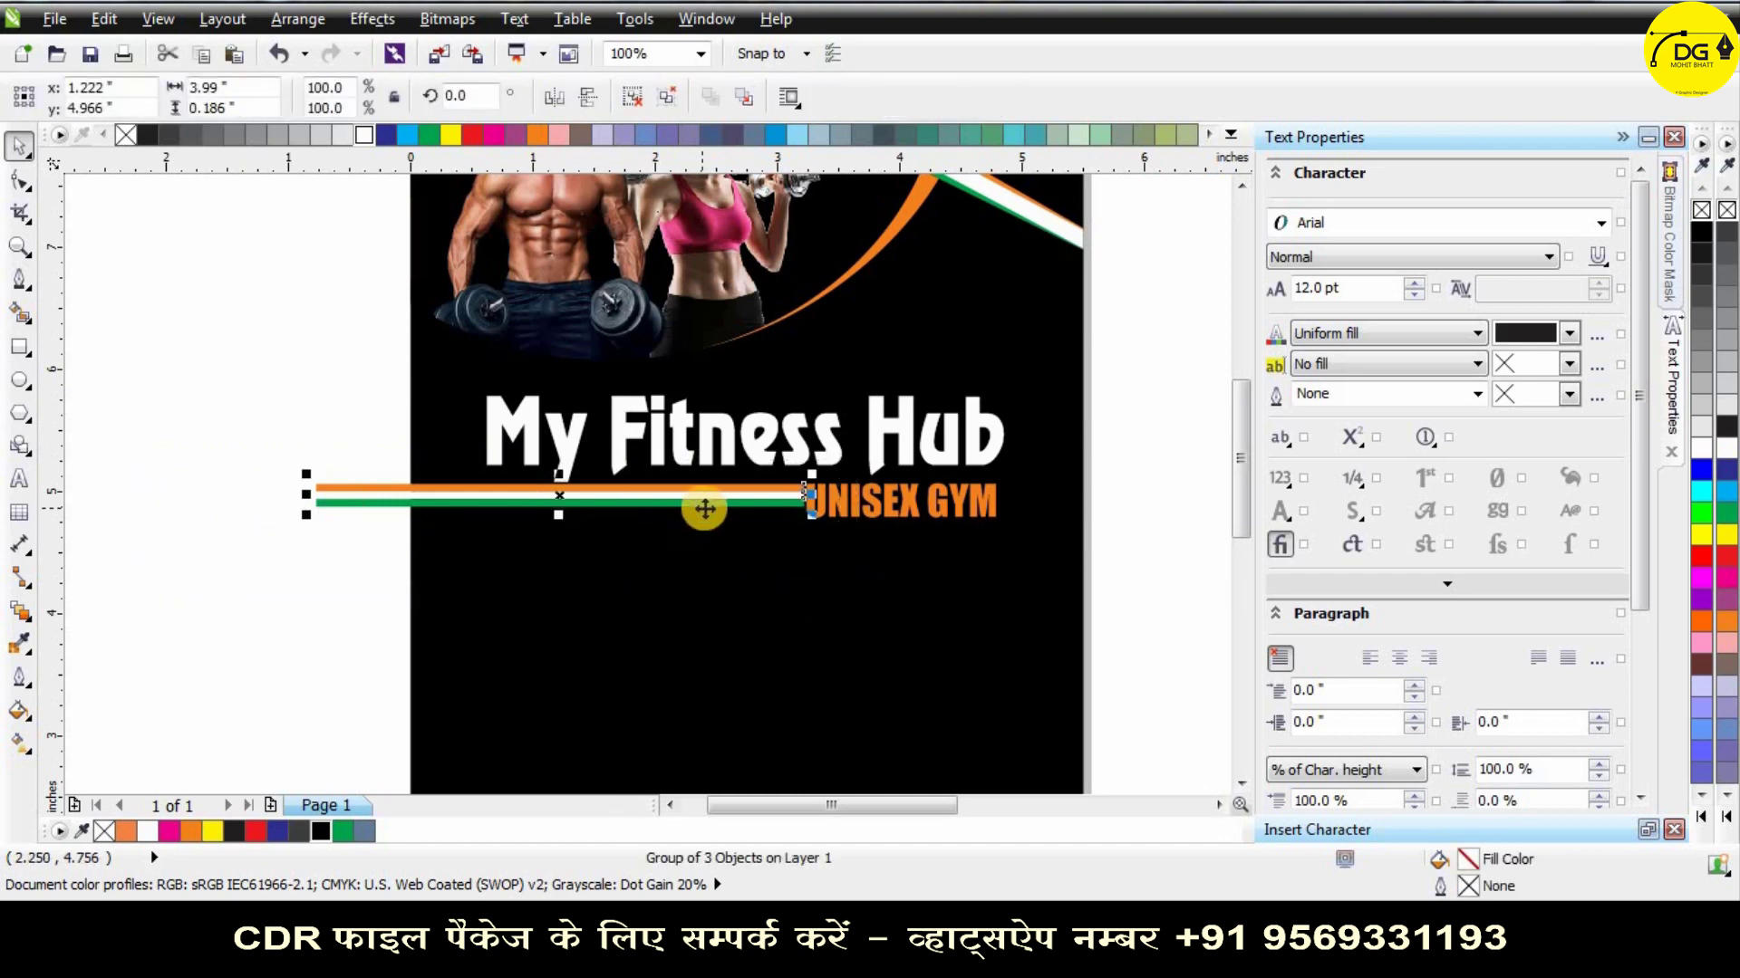
scroll(702, 508, up, 1)
key(Down)
key(Down)
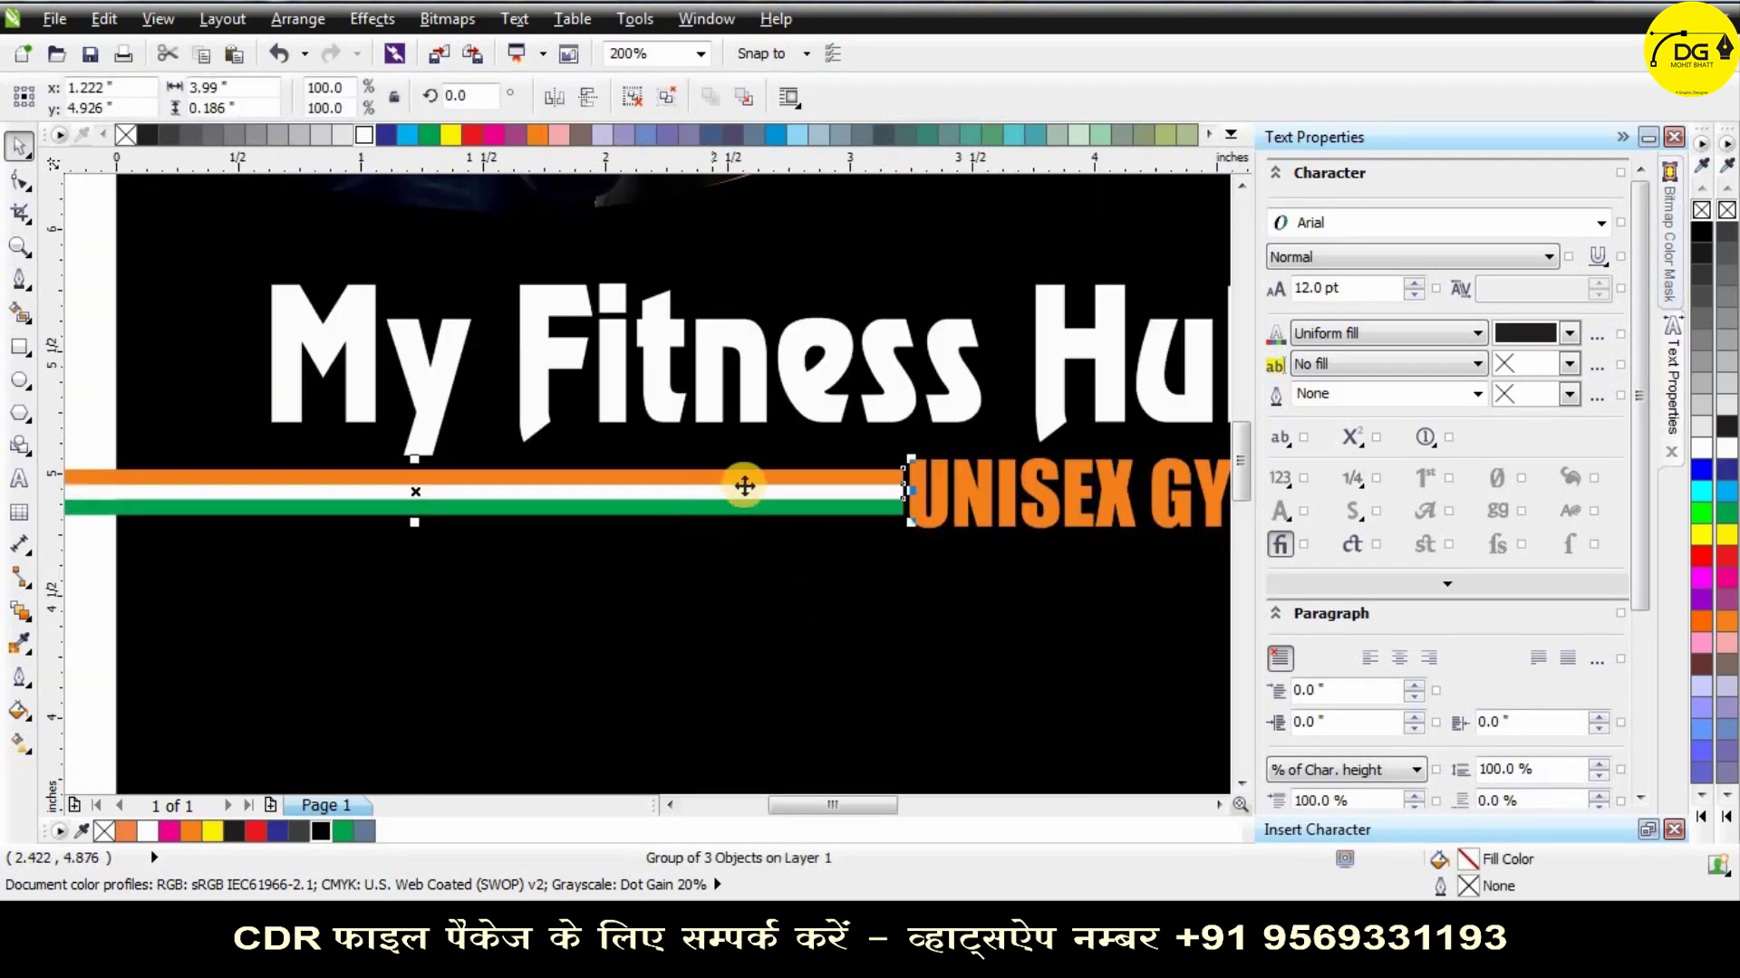
PowerClip the tricolour bar group inside the black page rectangle to trim its overhanging end.
scroll(716, 486, down, 1)
right_click(714, 487)
click(766, 4)
click(561, 605)
click(278, 540)
scroll(480, 492, down, 2)
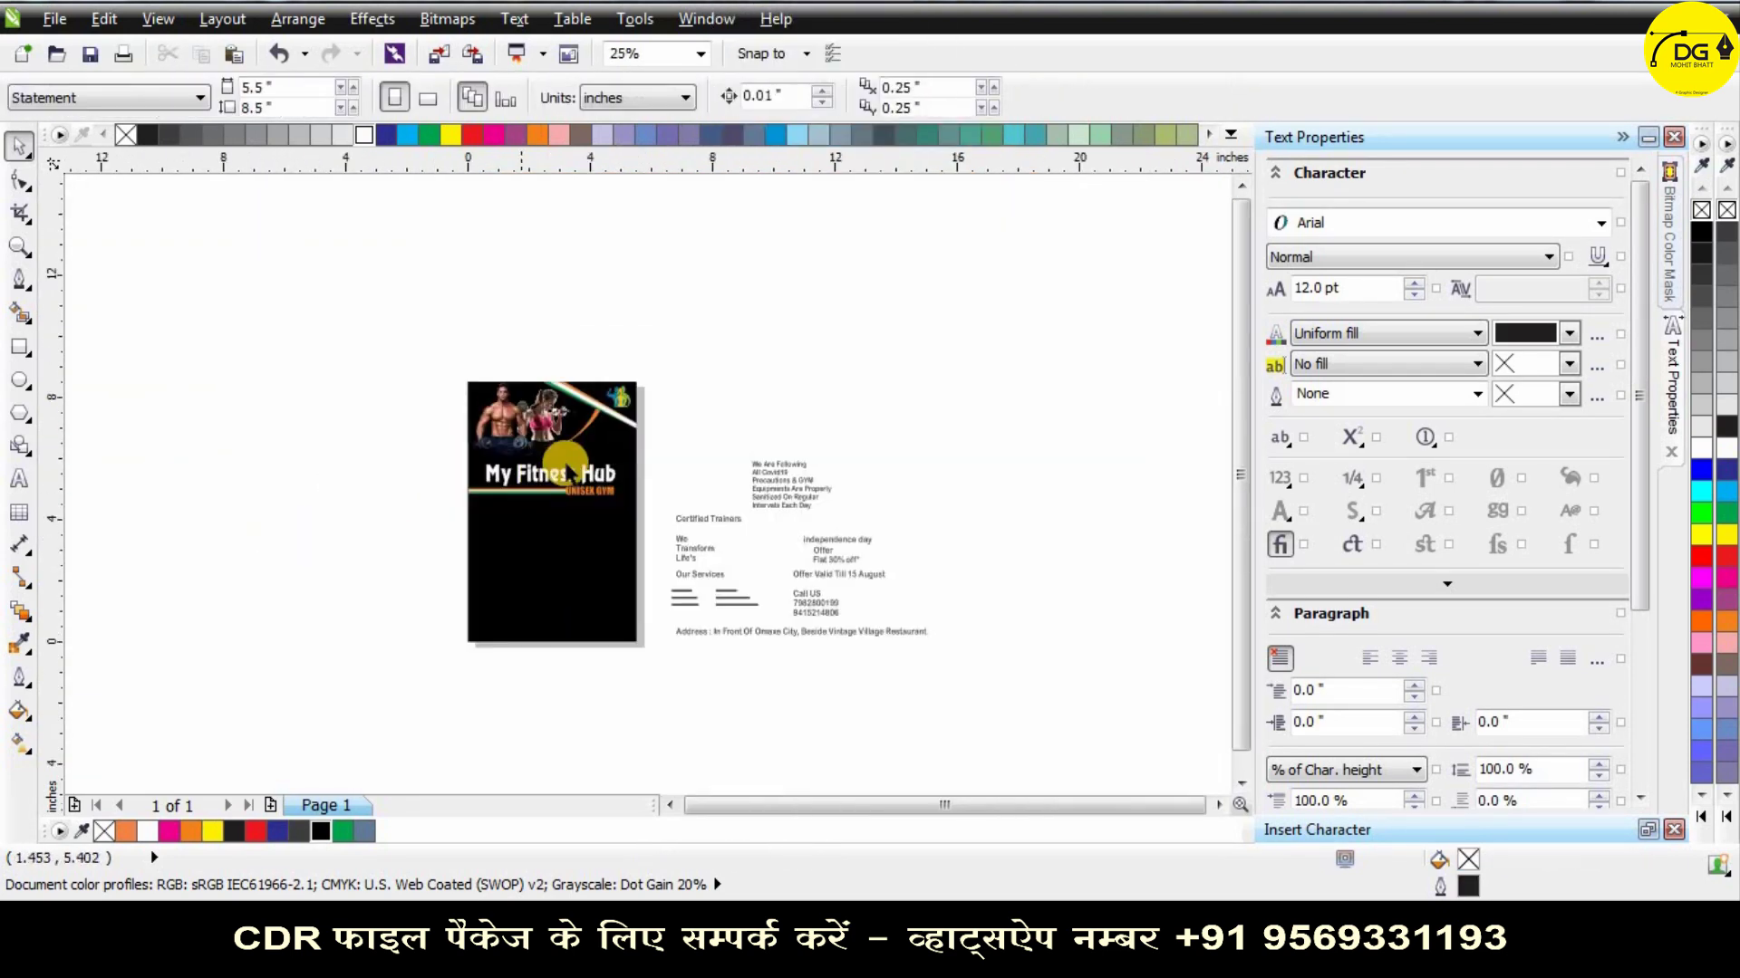
scroll(564, 463, up, 1)
scroll(548, 431, up, 1)
click(547, 475)
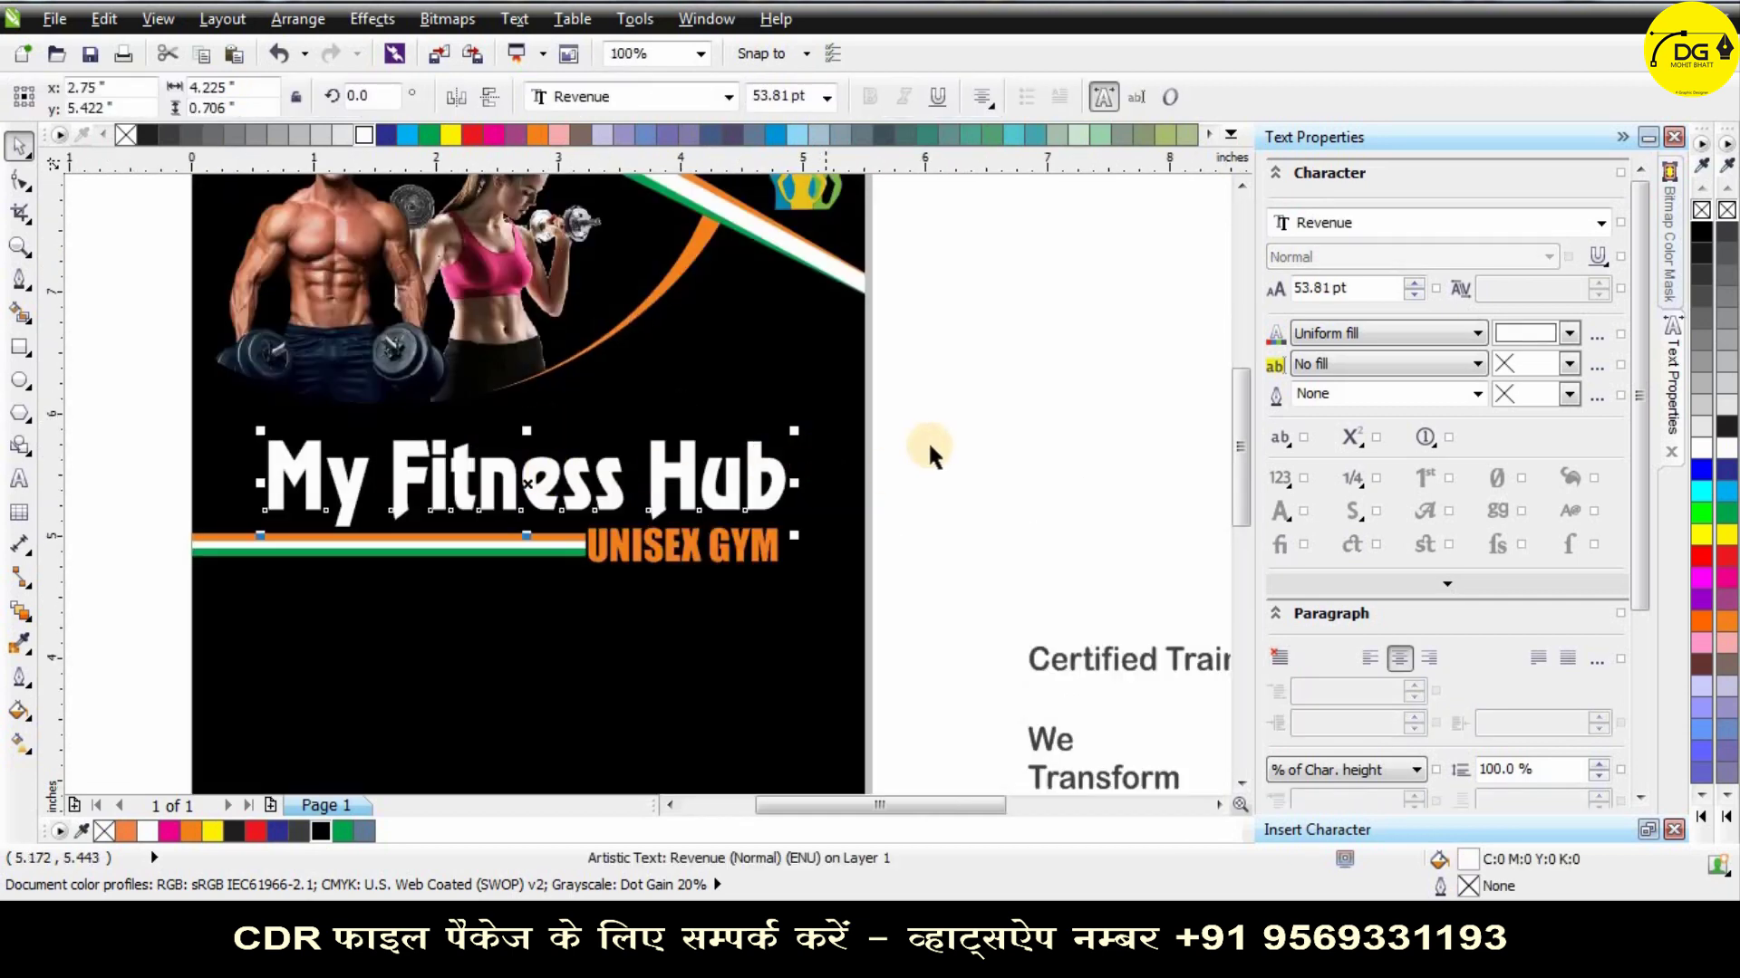
click(1033, 438)
scroll(629, 442, down, 1)
scroll(650, 395, down, 1)
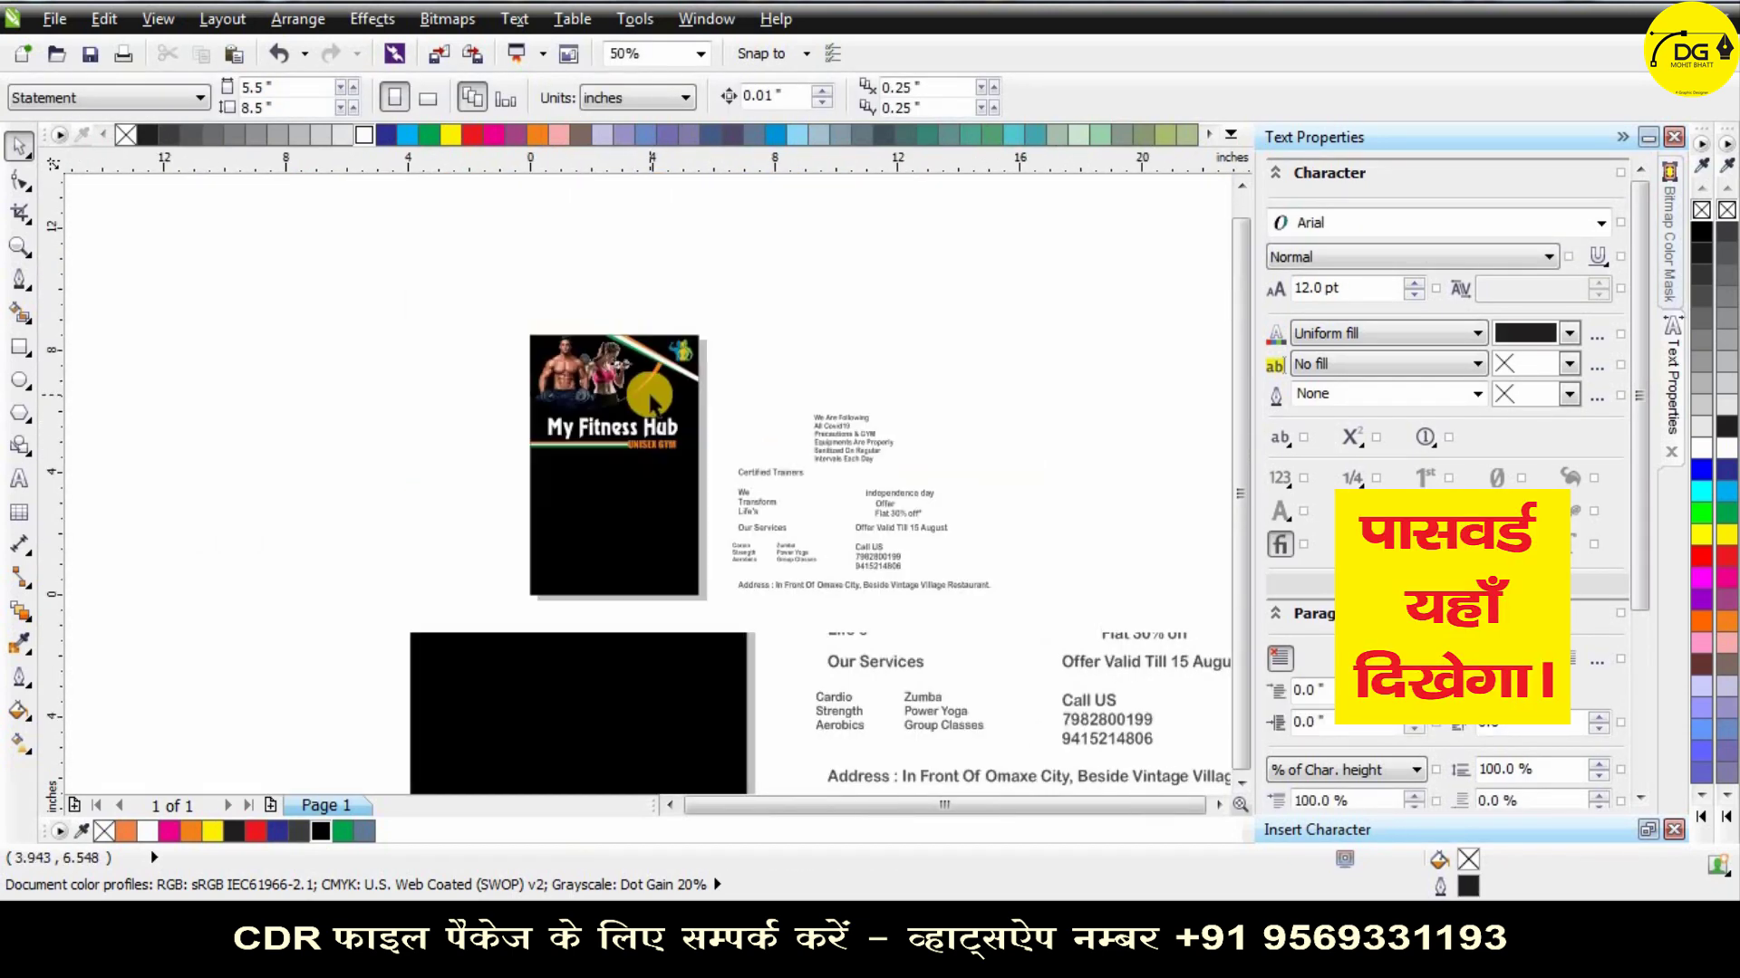
scroll(653, 512, up, 1)
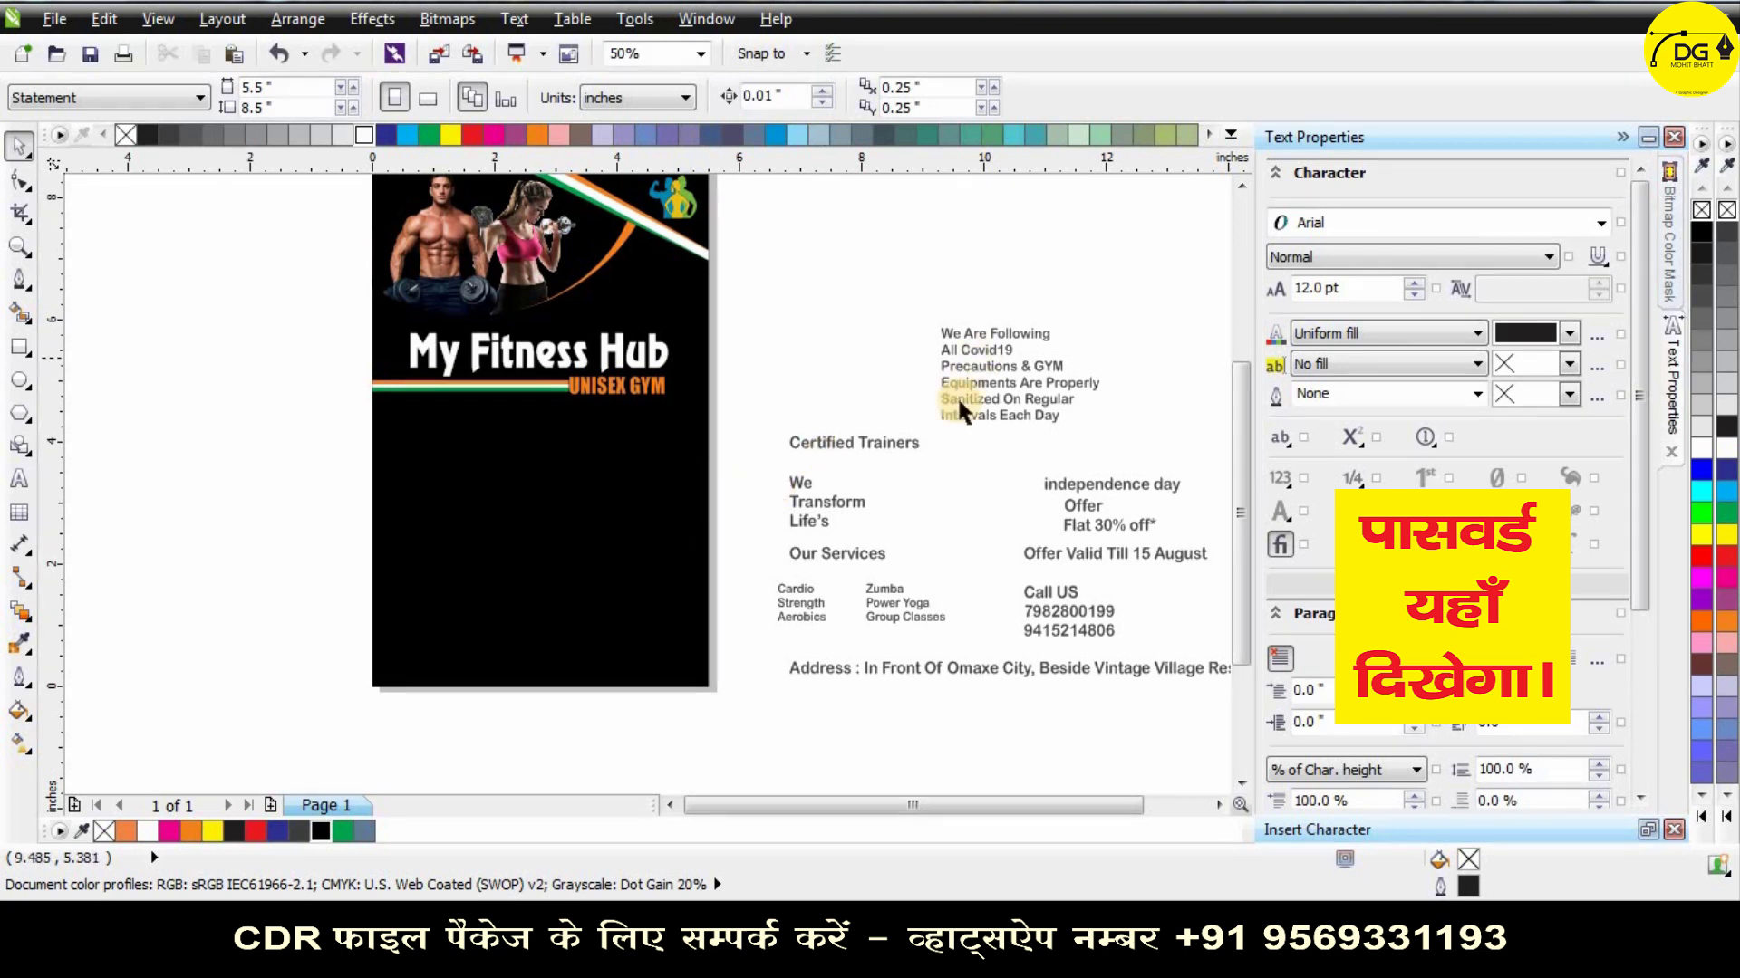
Move the Covid19 precautions text block onto the page below UNISEX GYM, at about X 3.955, Y 3.707 in.
click(959, 353)
drag(960, 352, 628, 459)
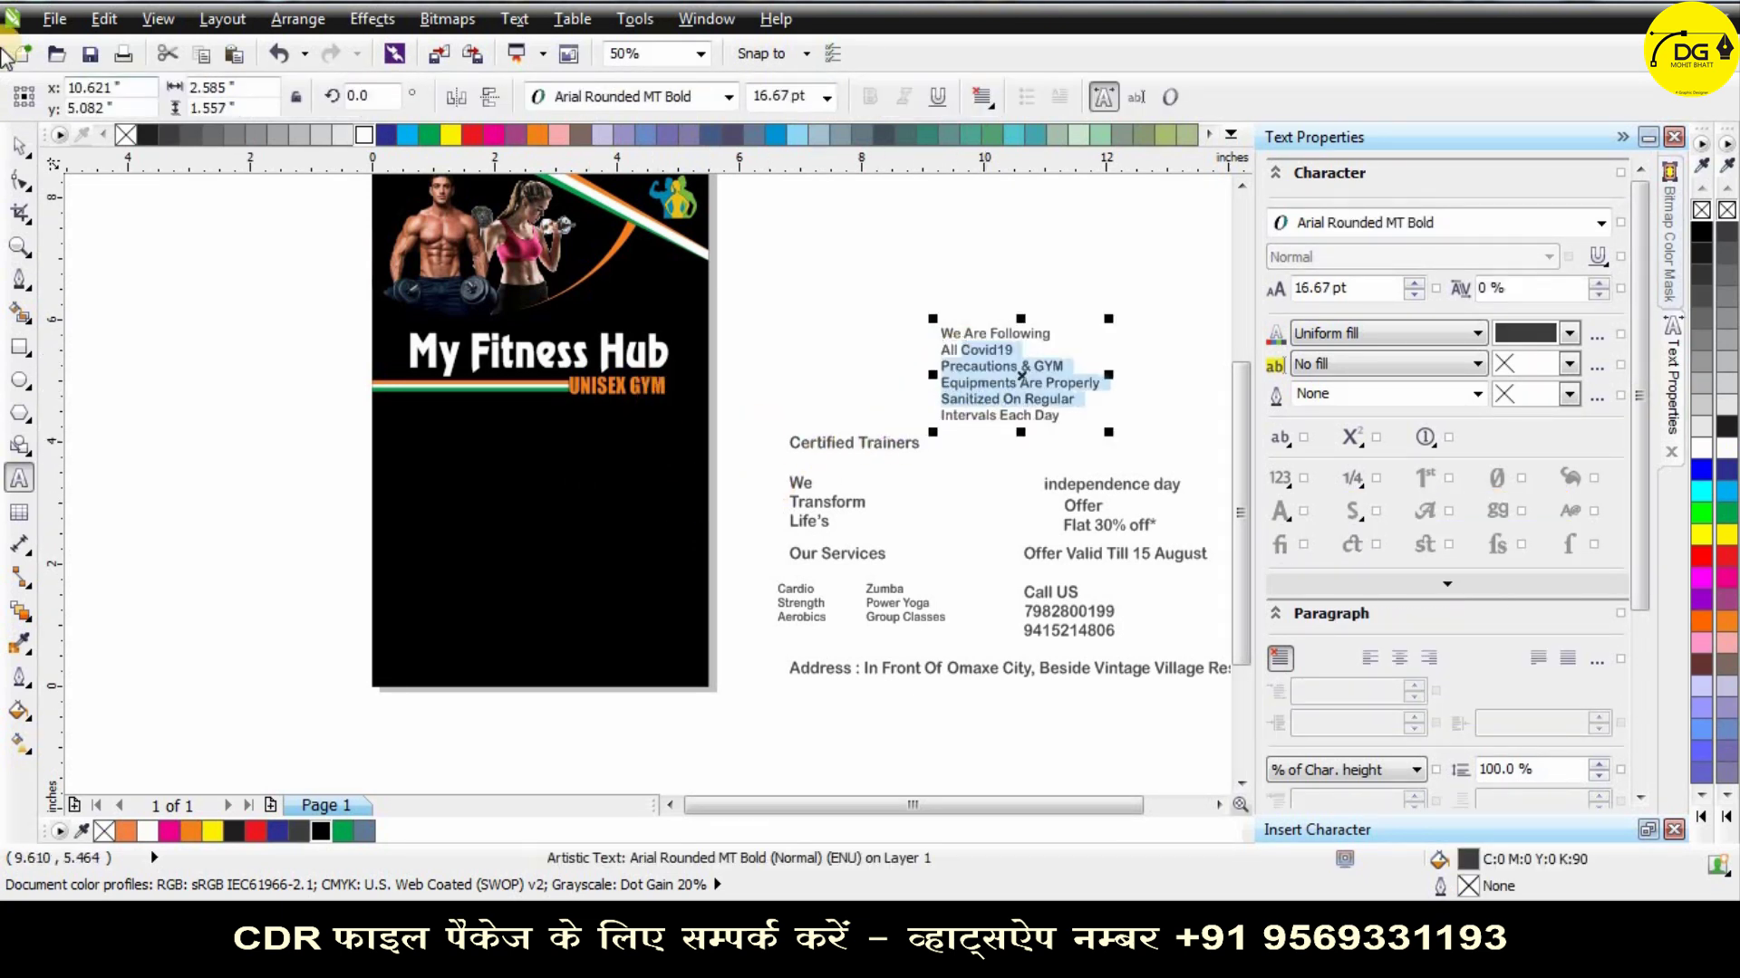
click(16, 161)
drag(1001, 363, 593, 452)
Set the Covid19 precautions text to Century Gothic Bold.
scroll(564, 458, up, 1)
click(645, 96)
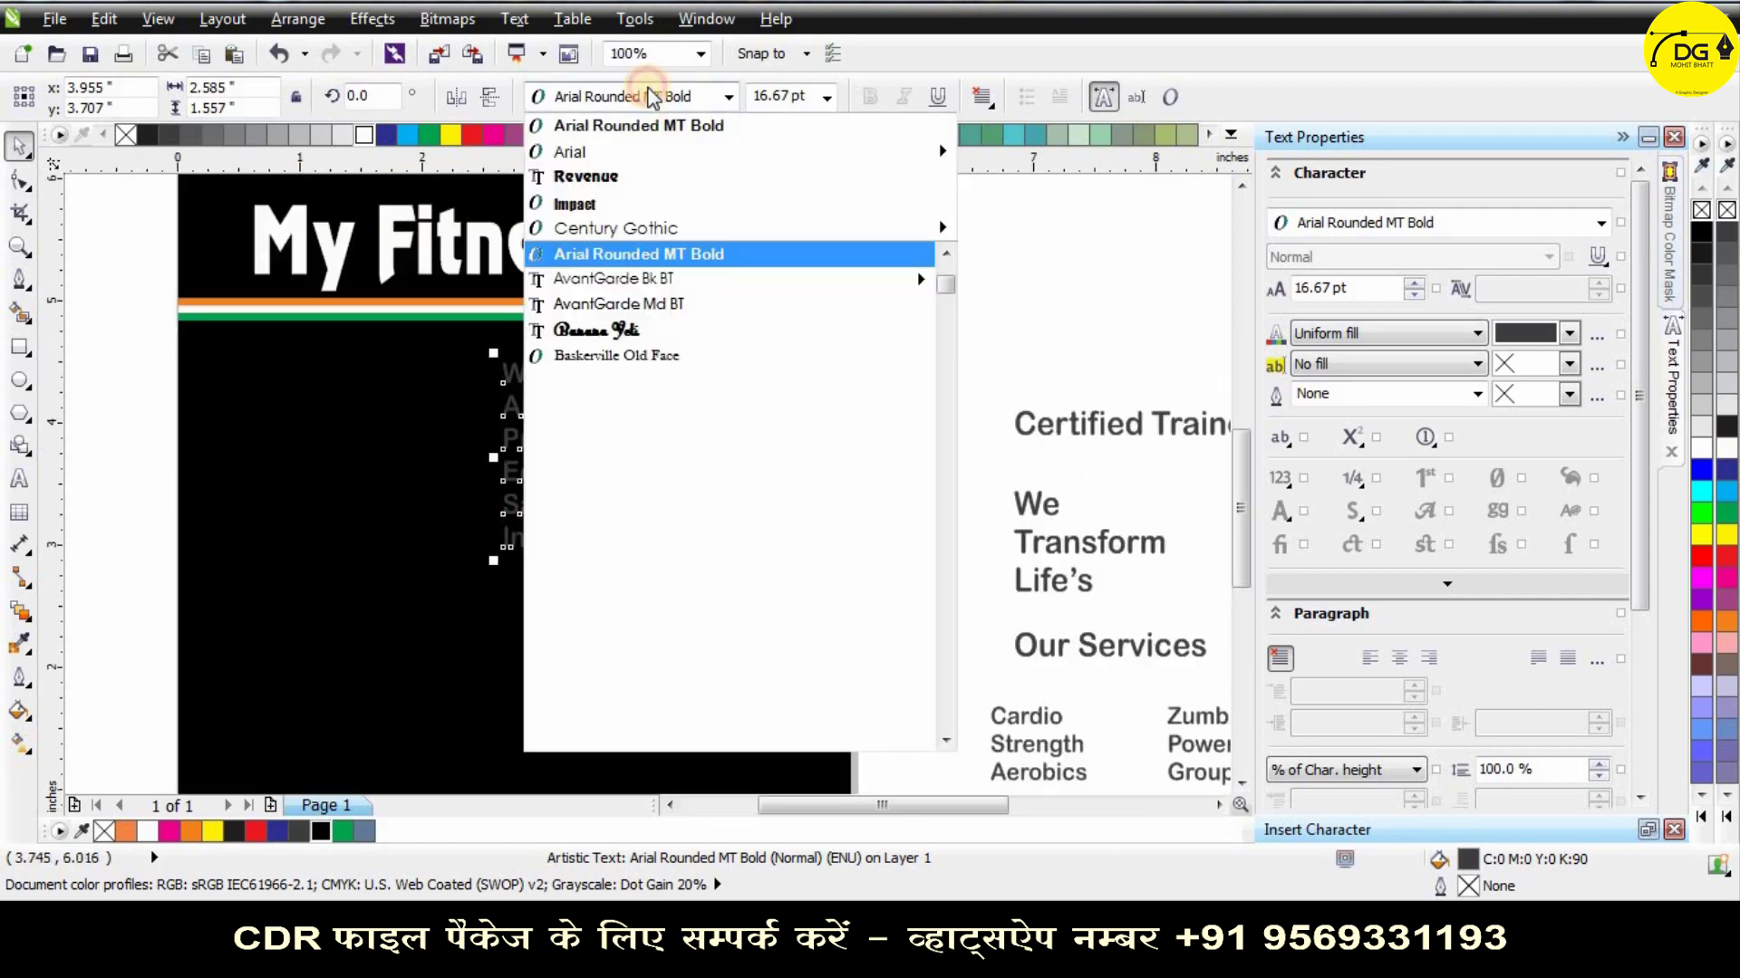
click(650, 233)
click(869, 98)
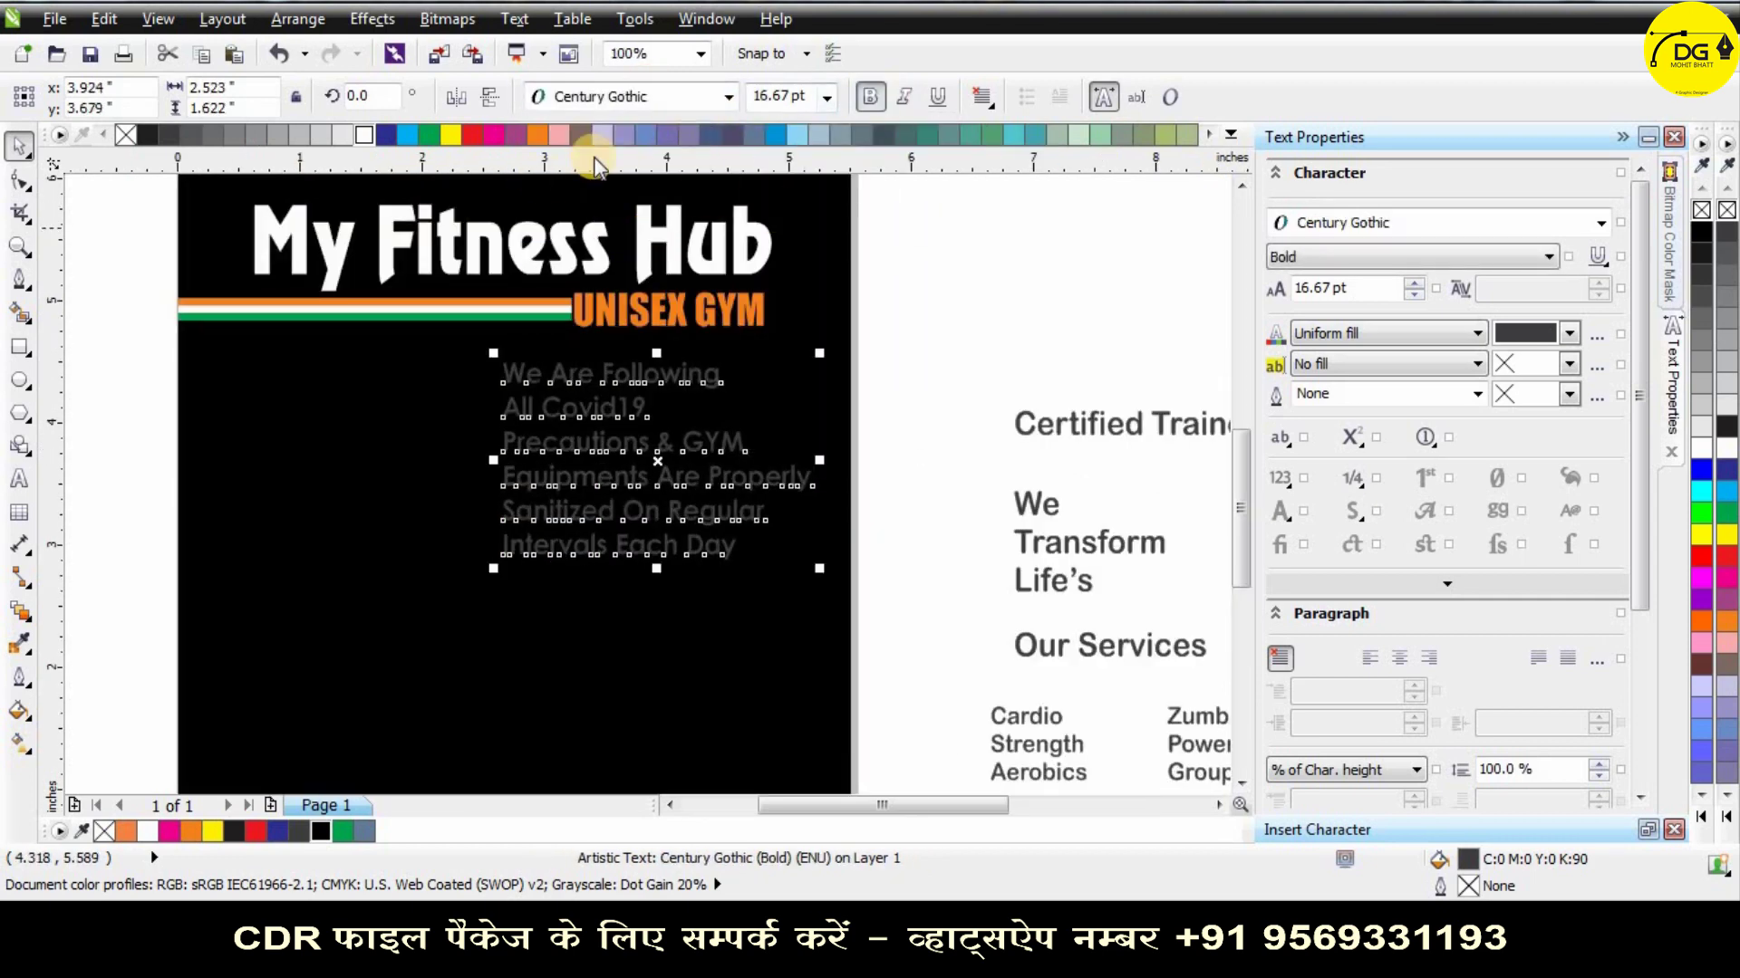
Colour the Covid19 precautions text white and nudge it to about X 3.976, Y 3.731 in.
click(366, 134)
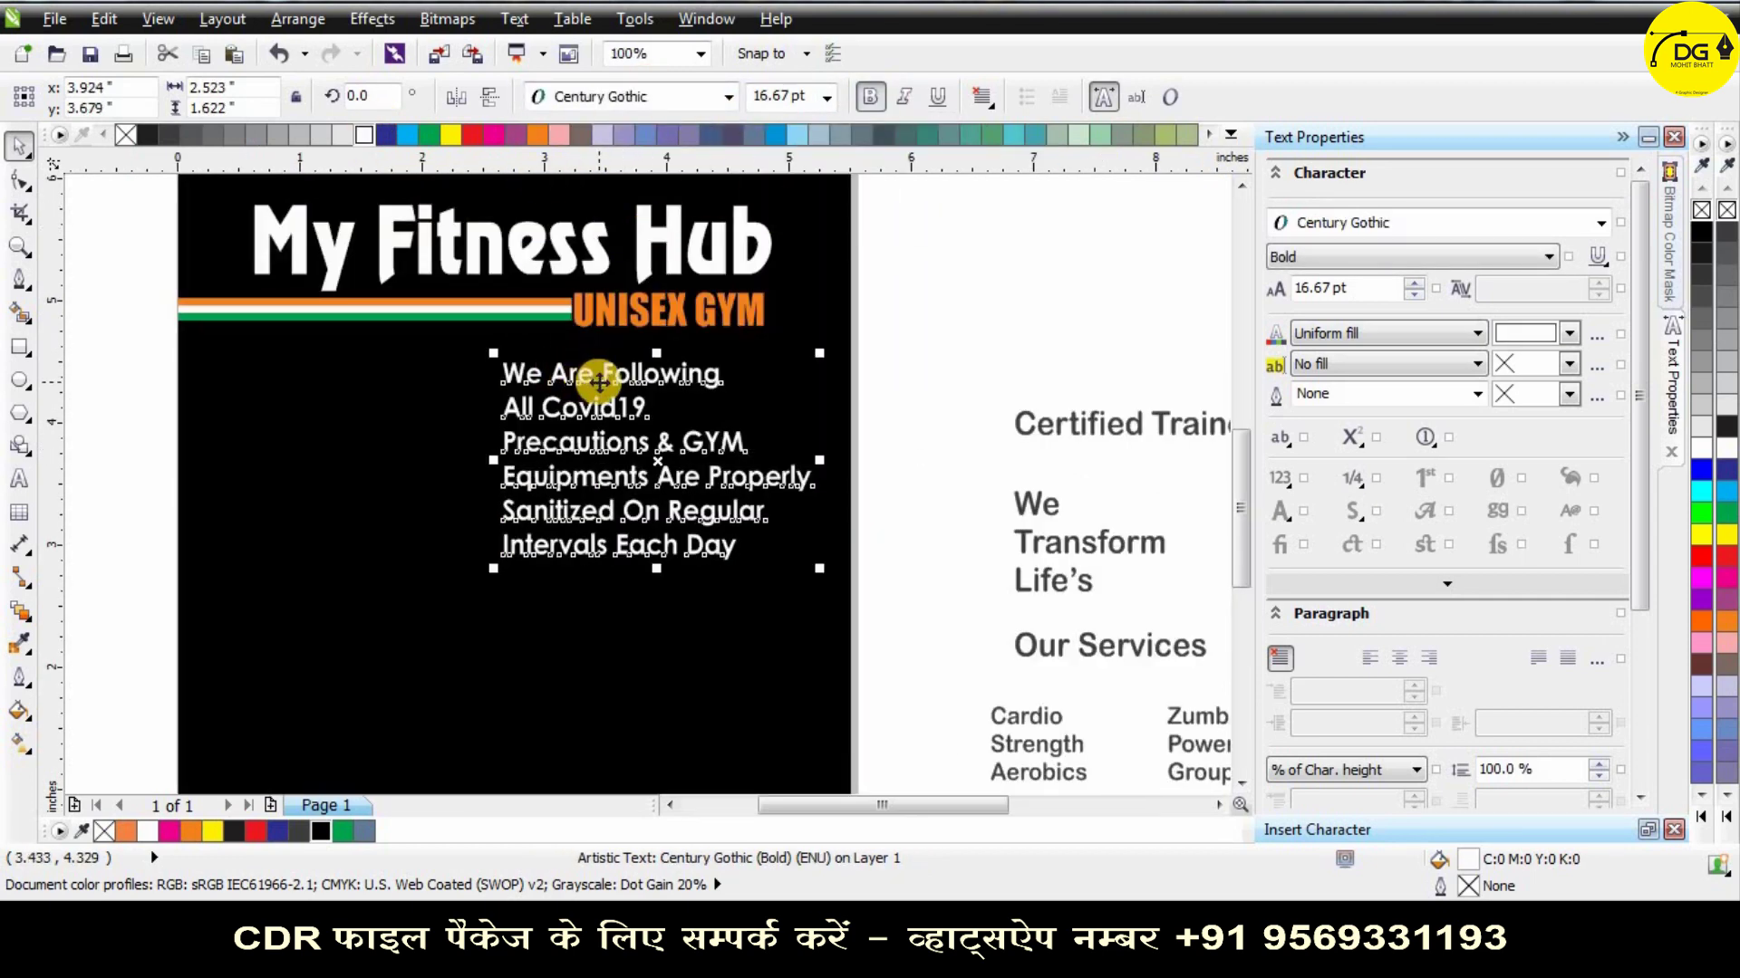
drag(603, 381, 607, 376)
scroll(660, 409, down, 1)
key(Escape)
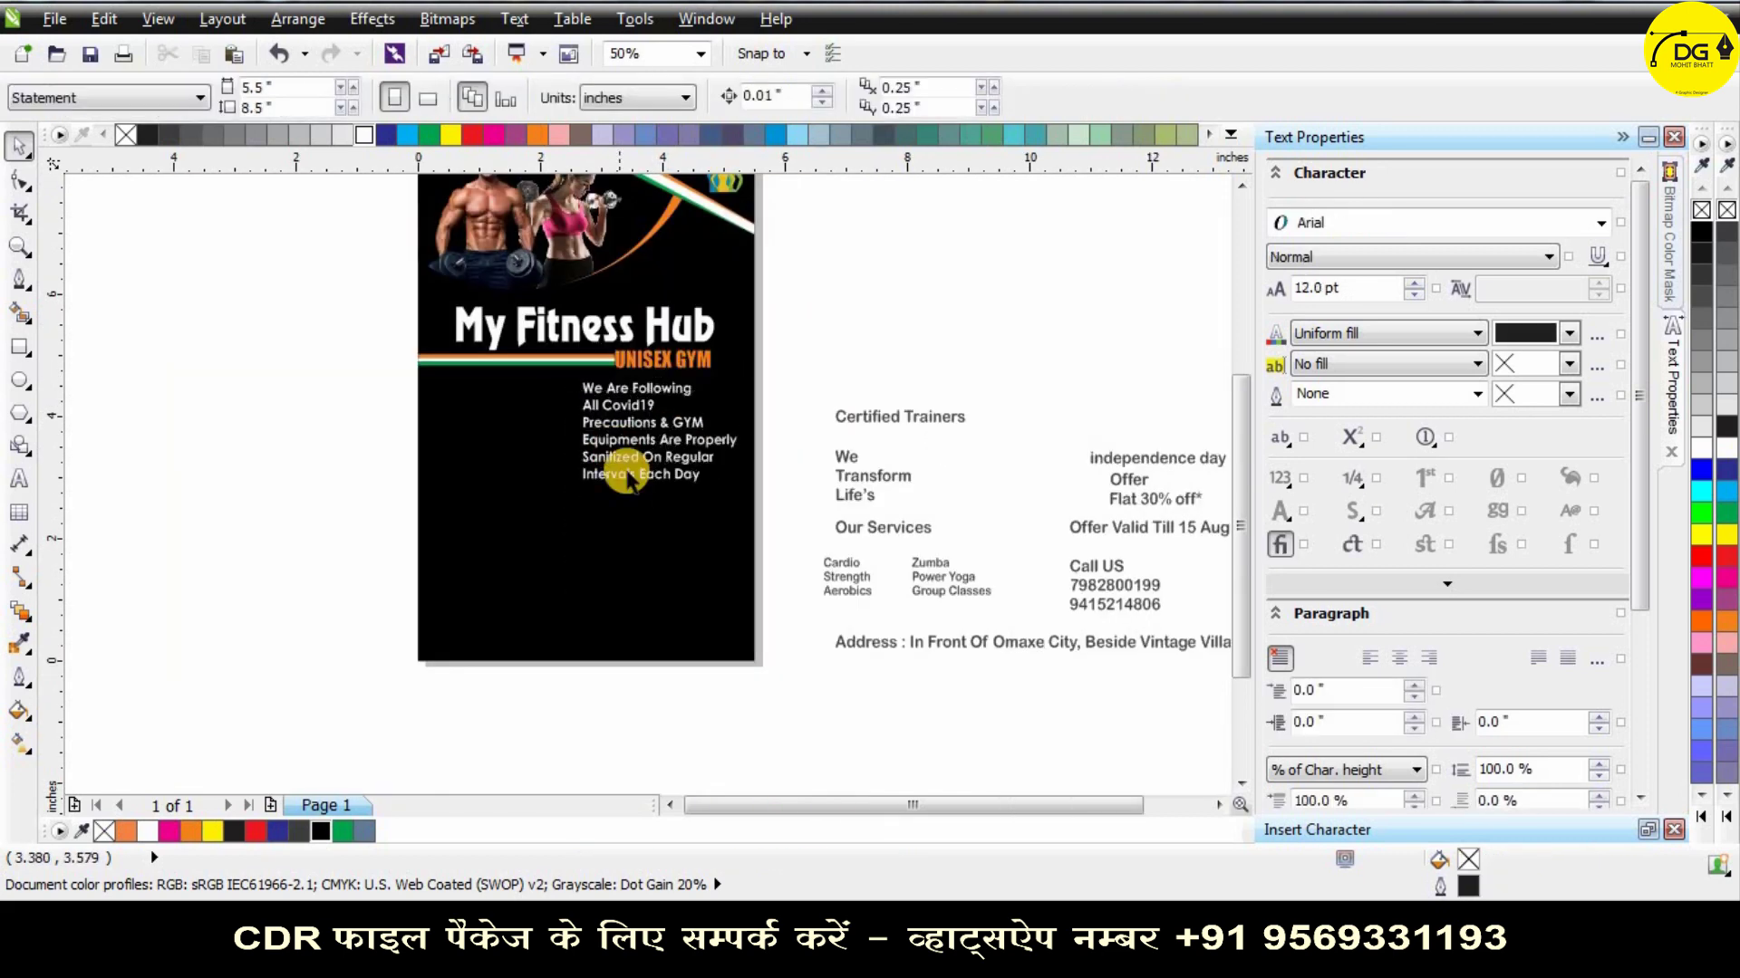
Draw a circle about 5.875 in across and move it over the page's lower part, at about X 3.151, Y 3.808 in.
scroll(628, 477, down, 1)
scroll(639, 444, up, 1)
scroll(634, 467, down, 1)
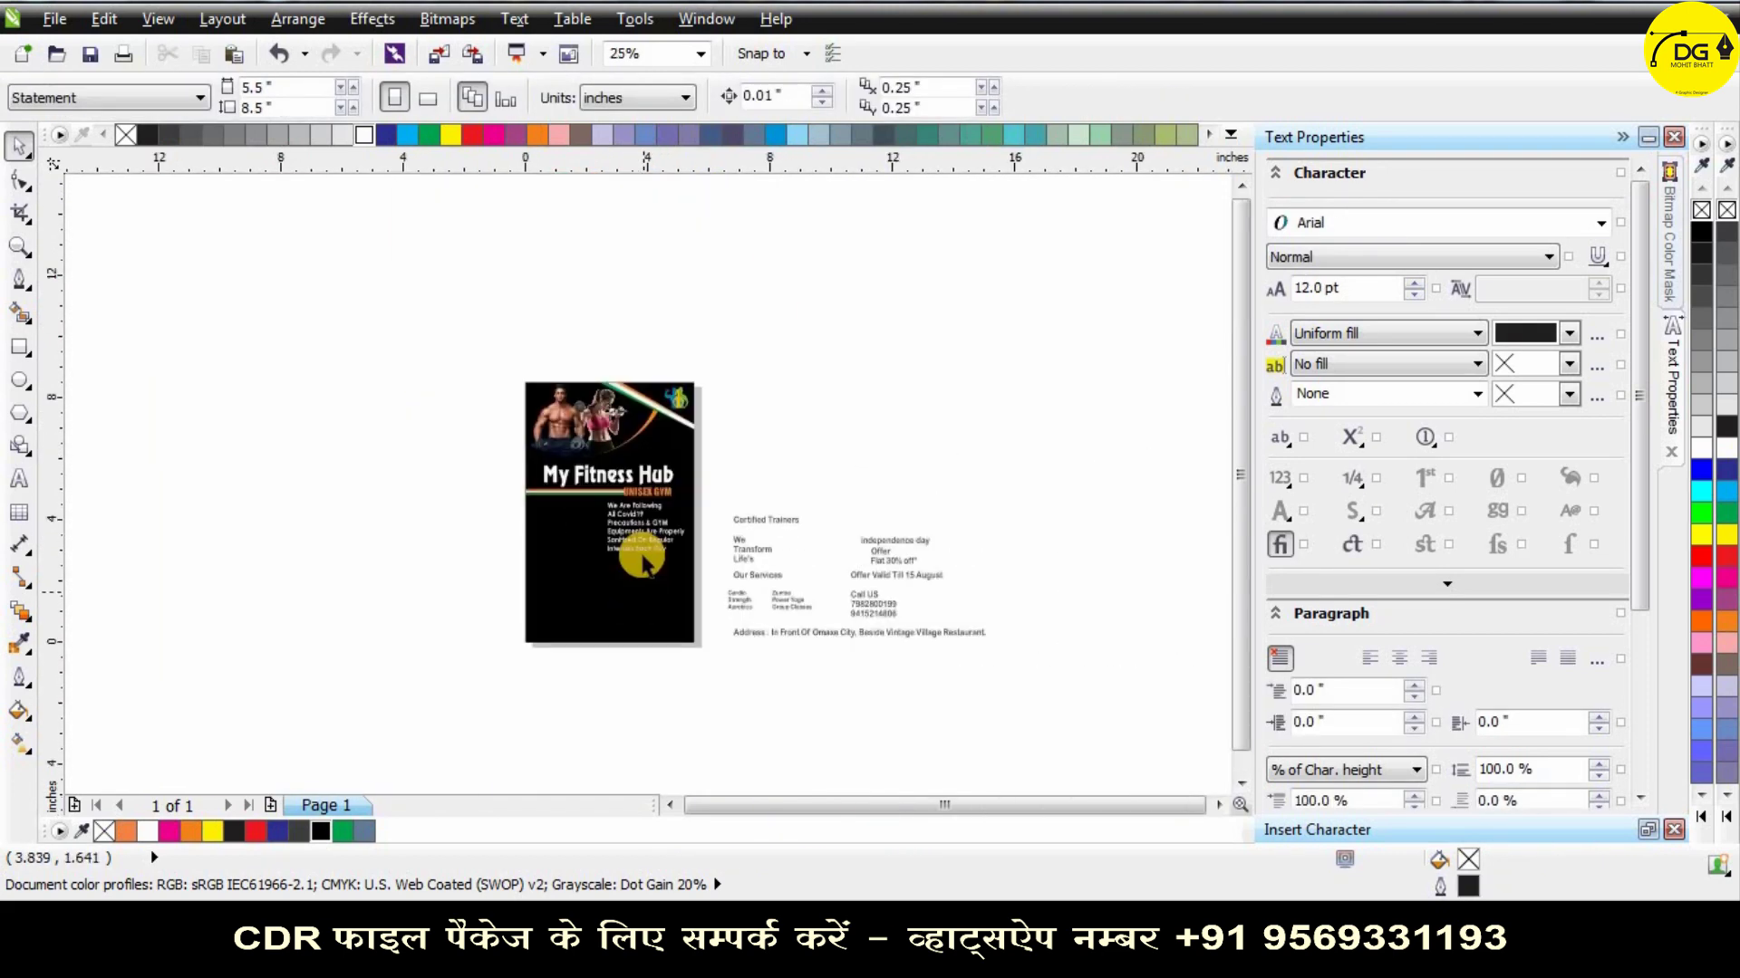
scroll(638, 494, up, 1)
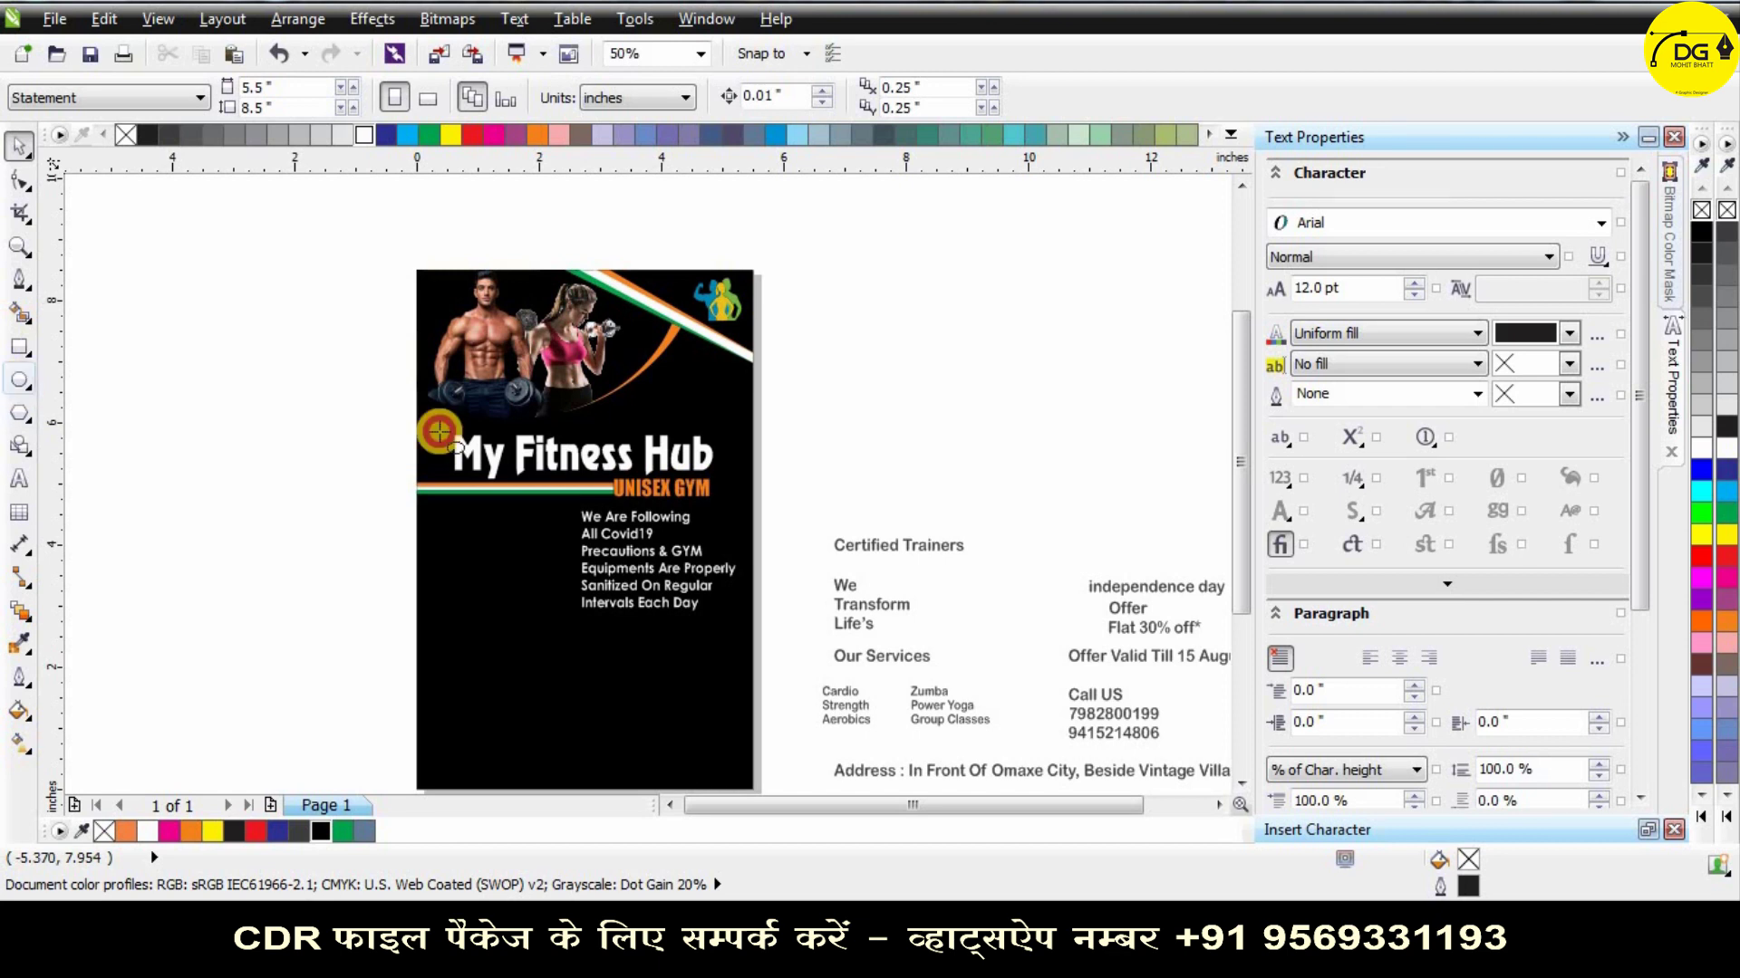
scroll(499, 379, down, 1)
mouse_move(604, 504)
mouse_down()
mouse_move(796, 652)
mouse_move(801, 702)
mouse_up()
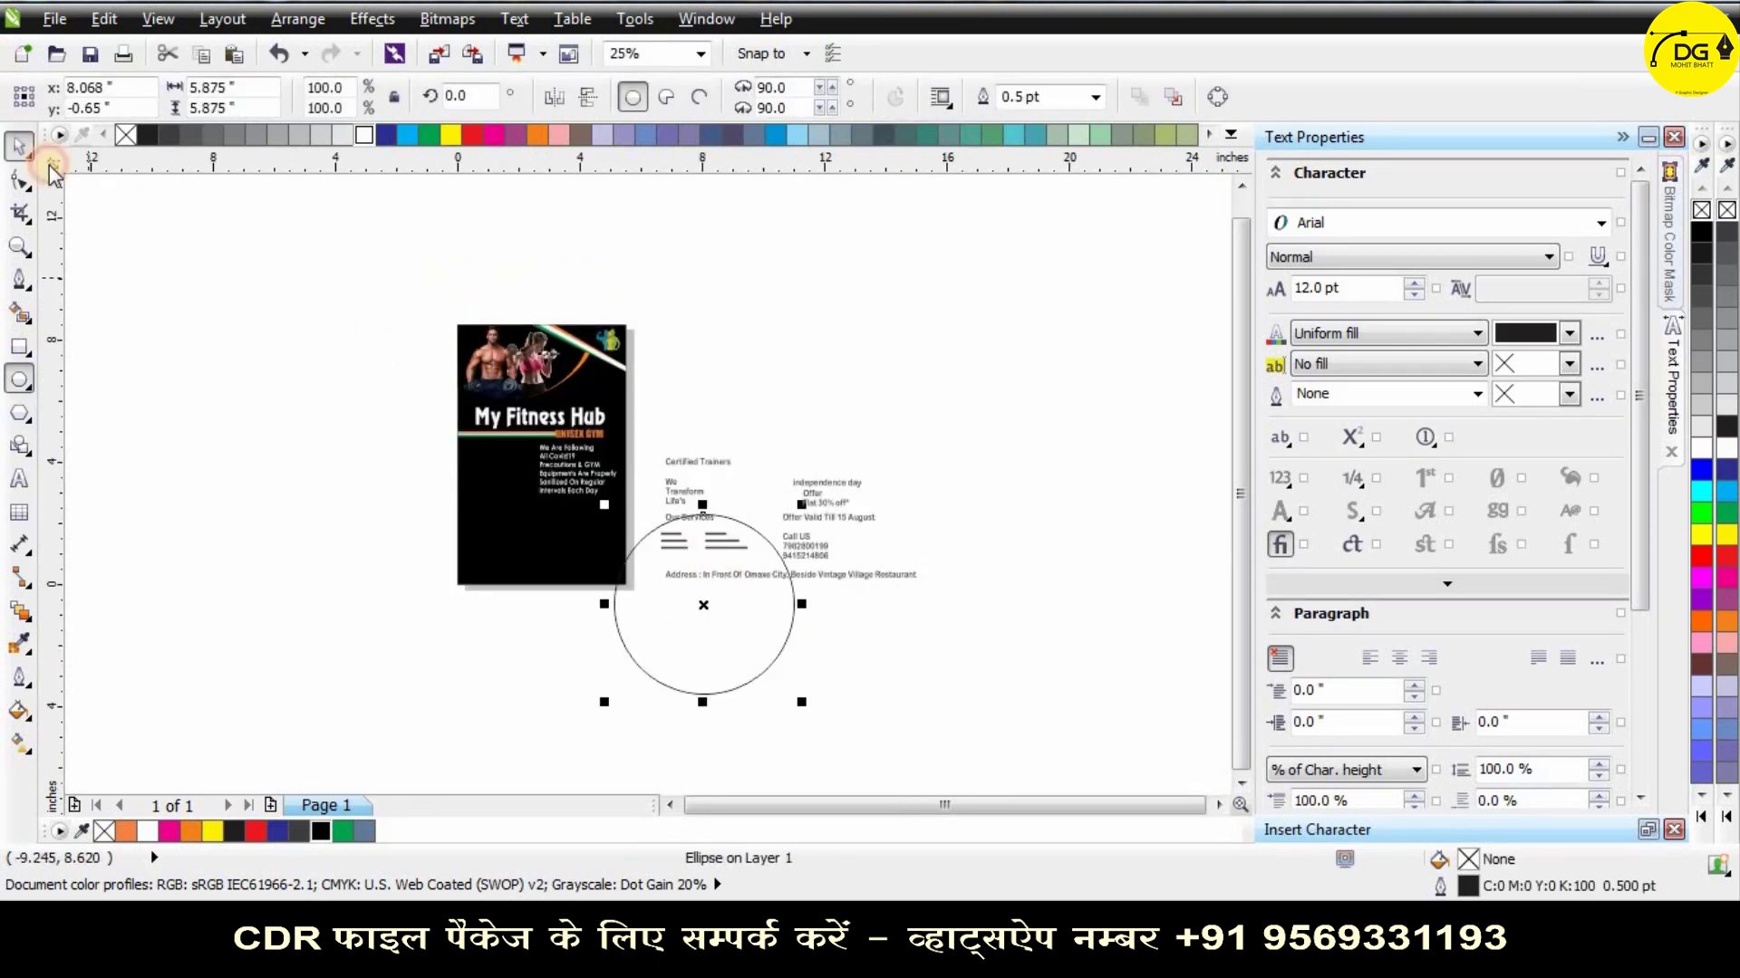
drag(700, 611, 552, 475)
click(551, 474)
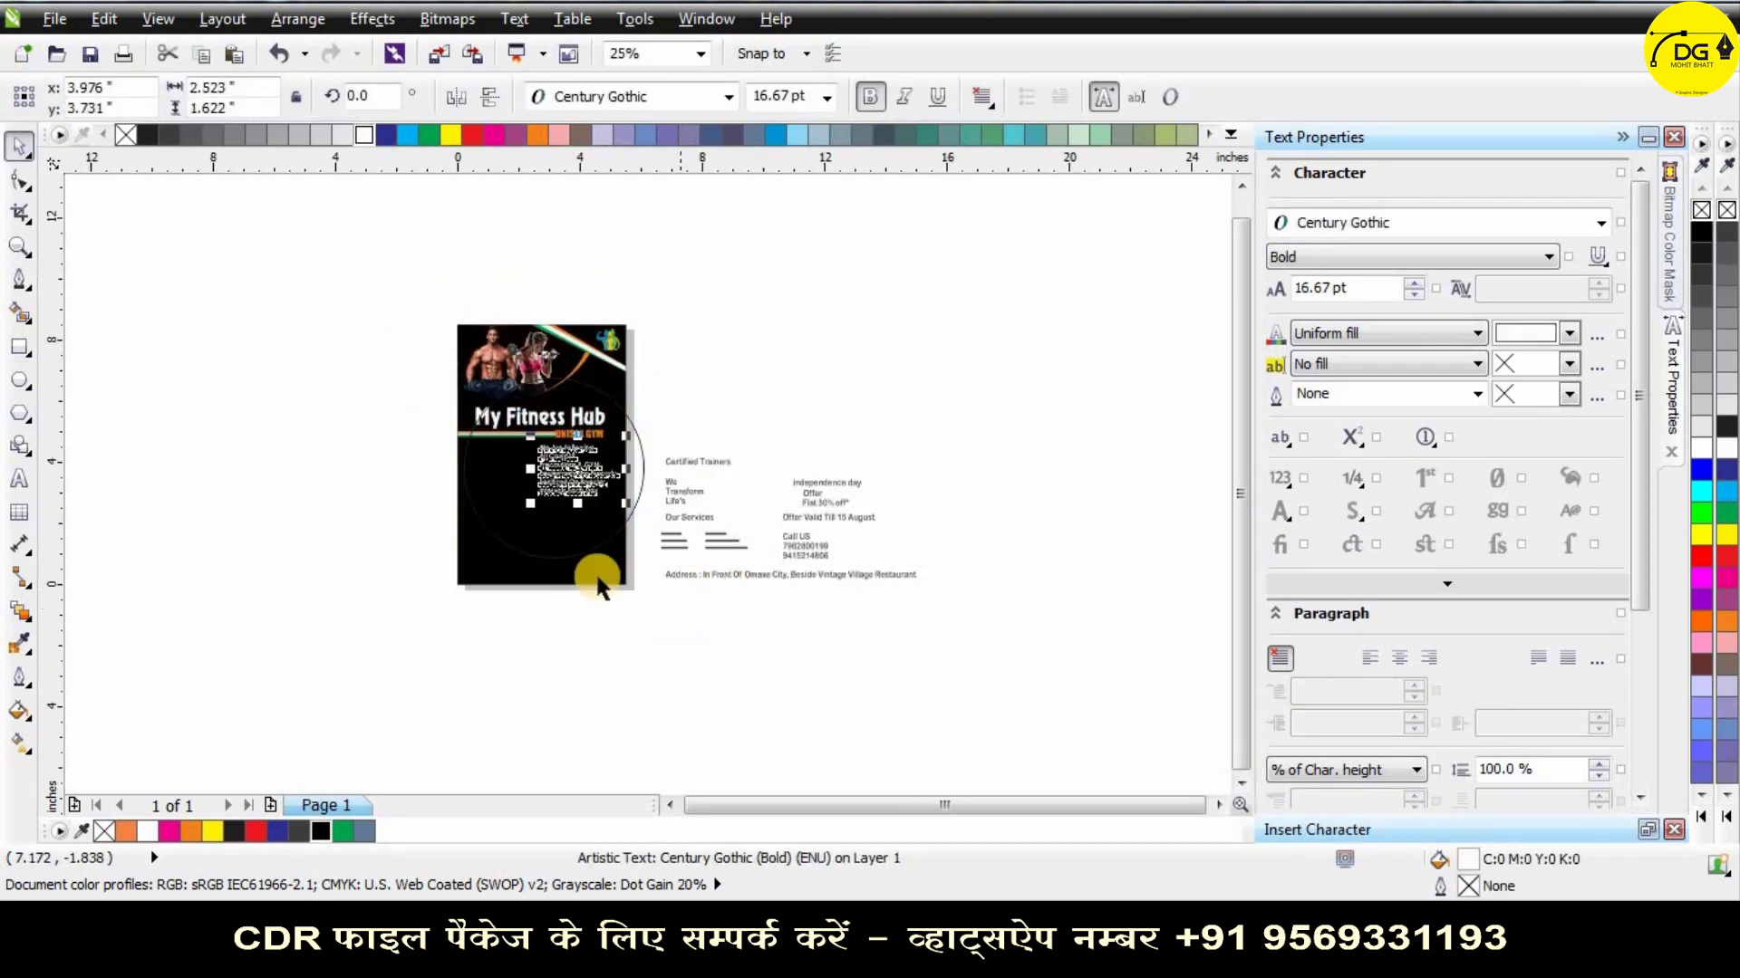
click(590, 560)
click(575, 556)
Enlarge the circle to about 7.542 in across and move it to about X 3.589, Y 4.891 in.
scroll(680, 577, up, 1)
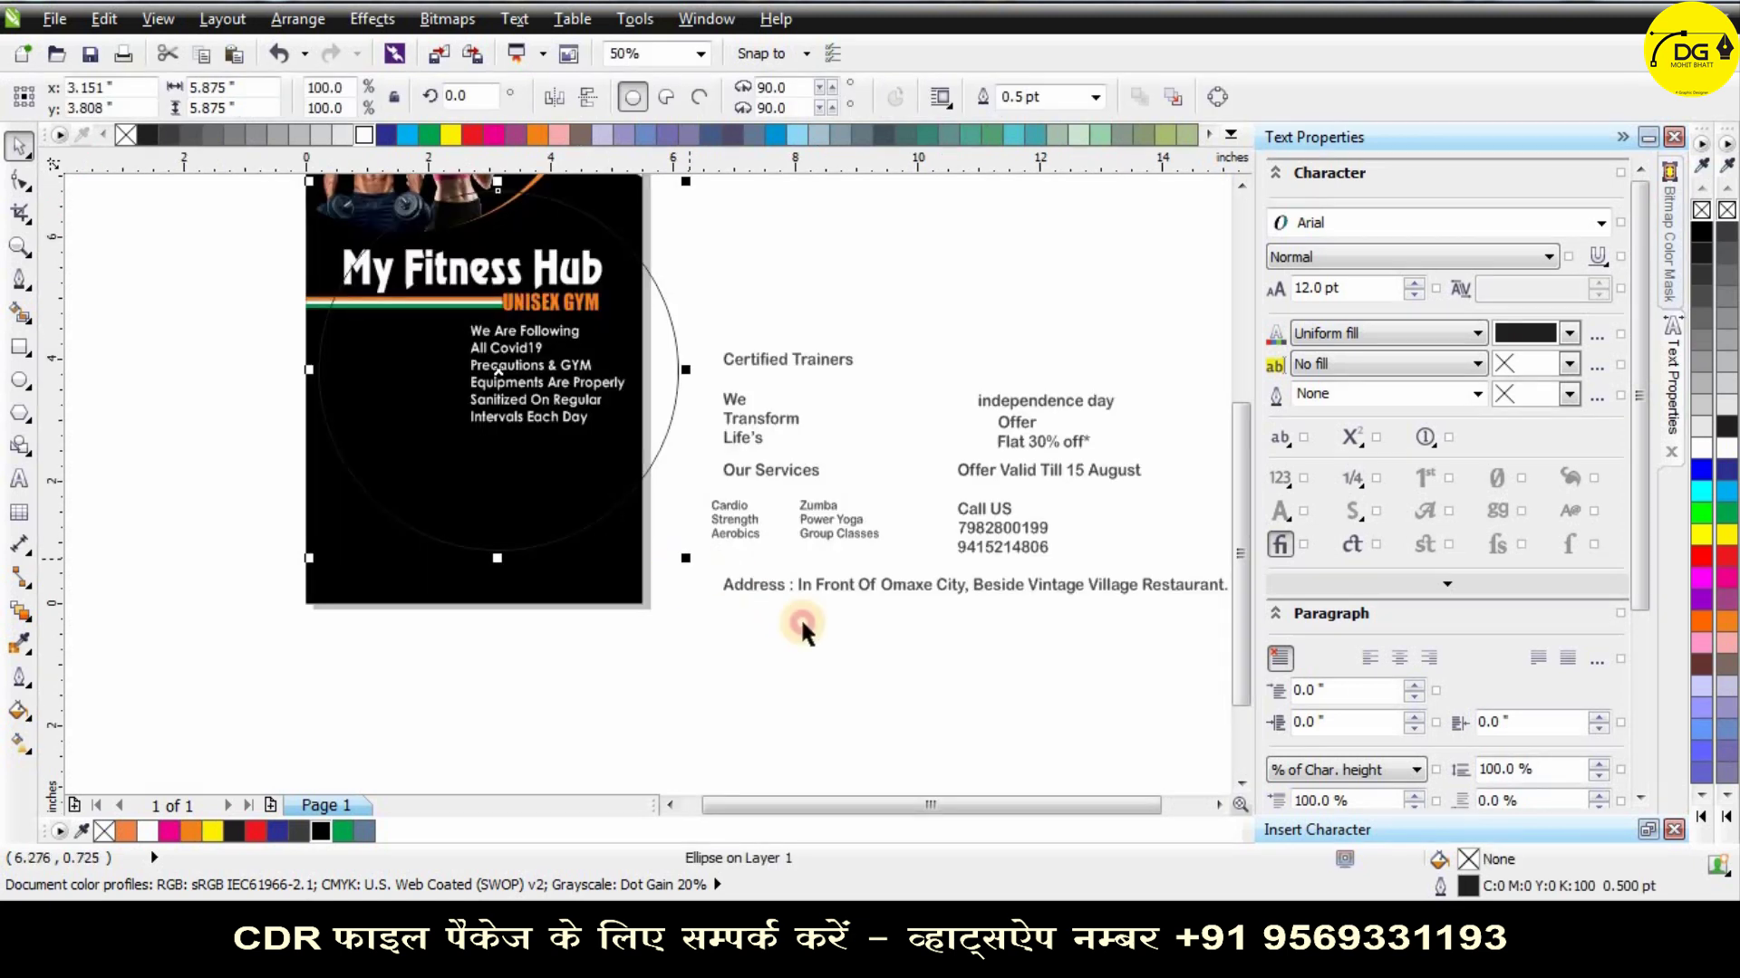
drag(801, 625, 812, 636)
click(717, 645)
click(627, 500)
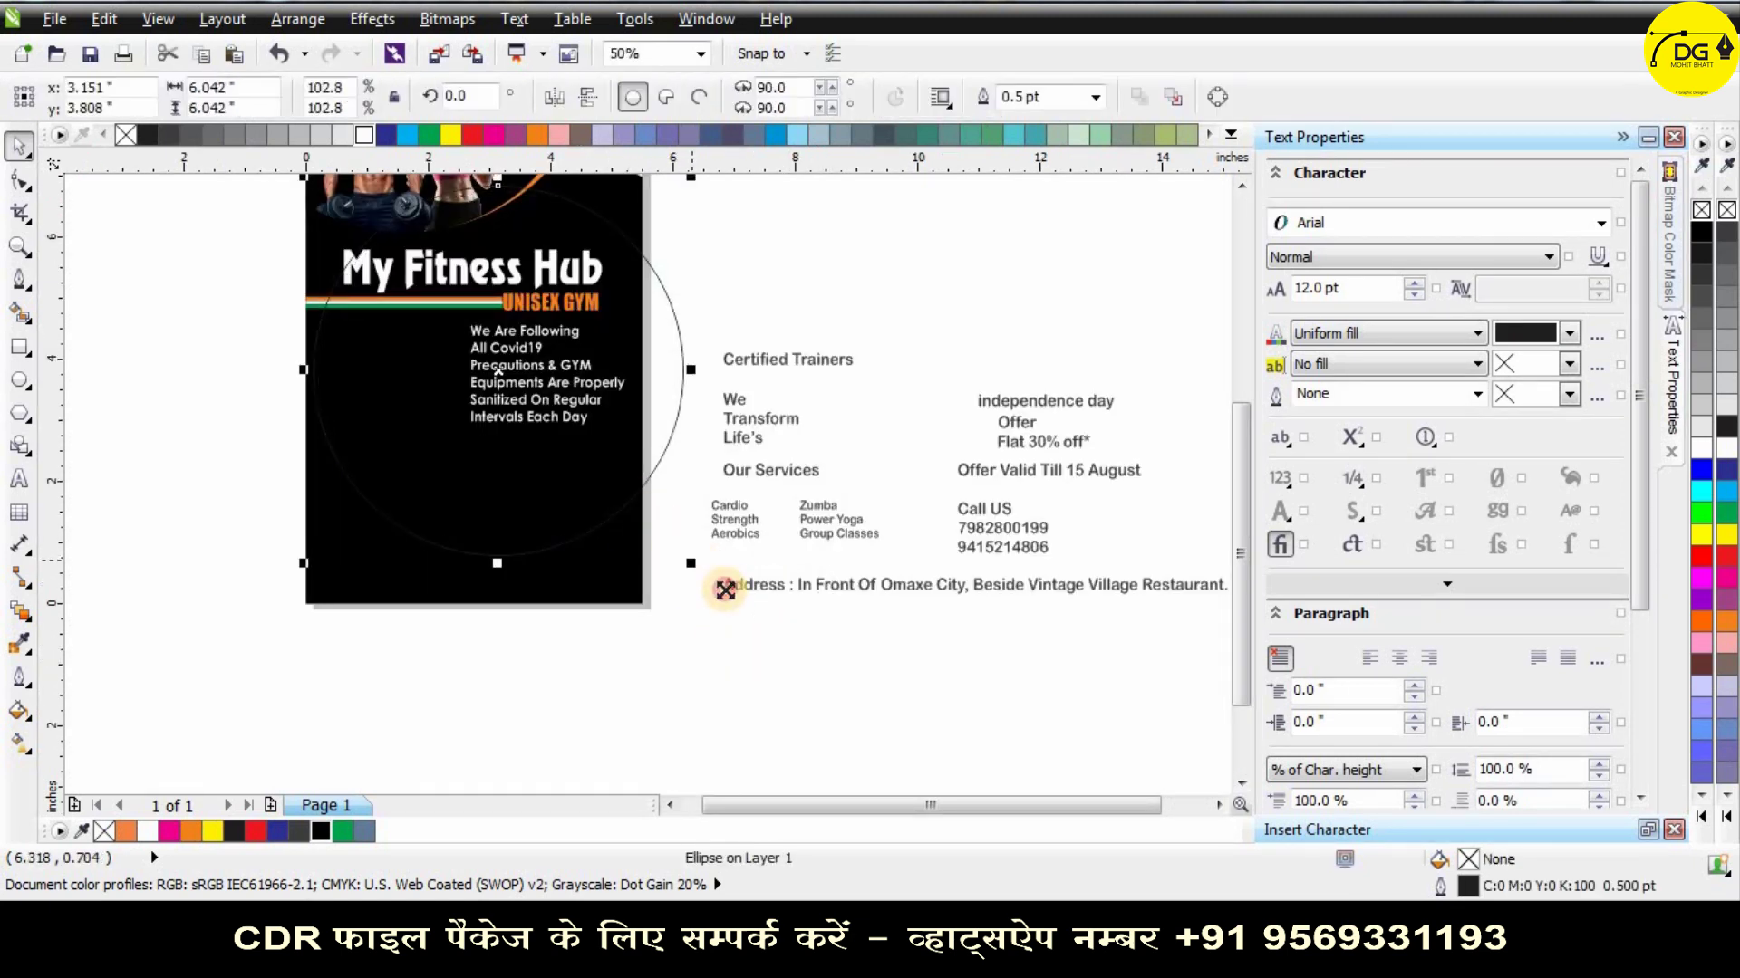
drag(725, 590, 737, 609)
drag(494, 369, 521, 303)
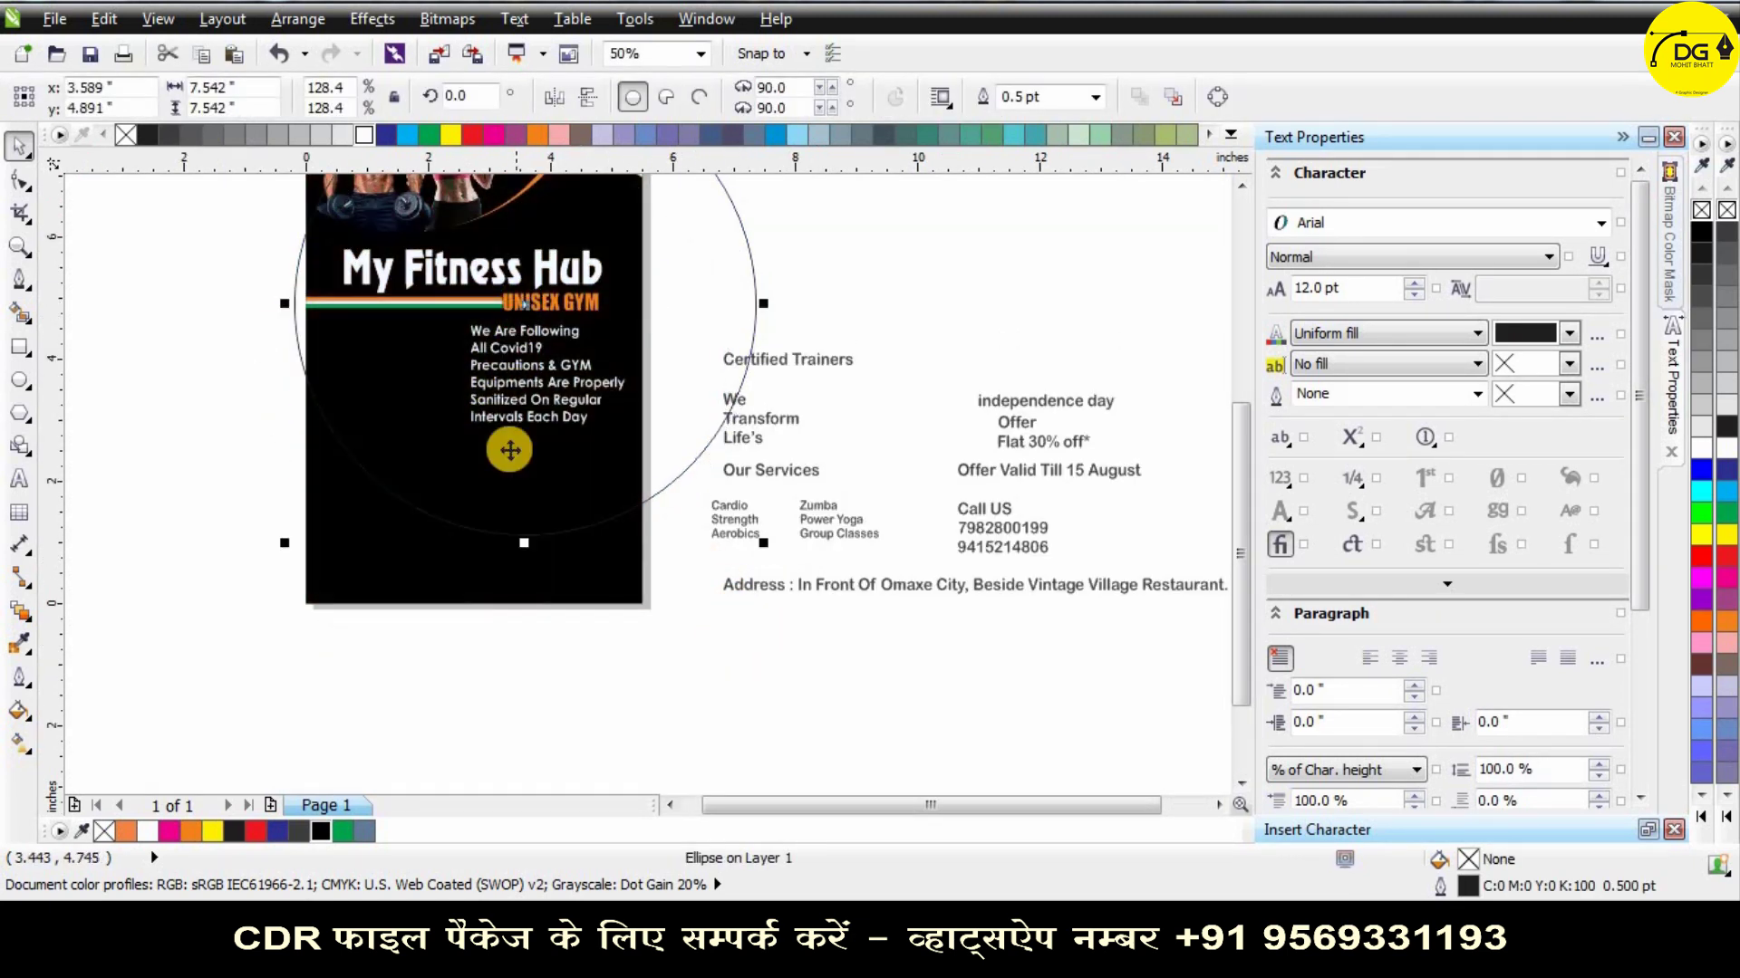
Smart-fill the page area below the circle's arc as a separate shape and delete the circle.
click(20, 313)
click(417, 557)
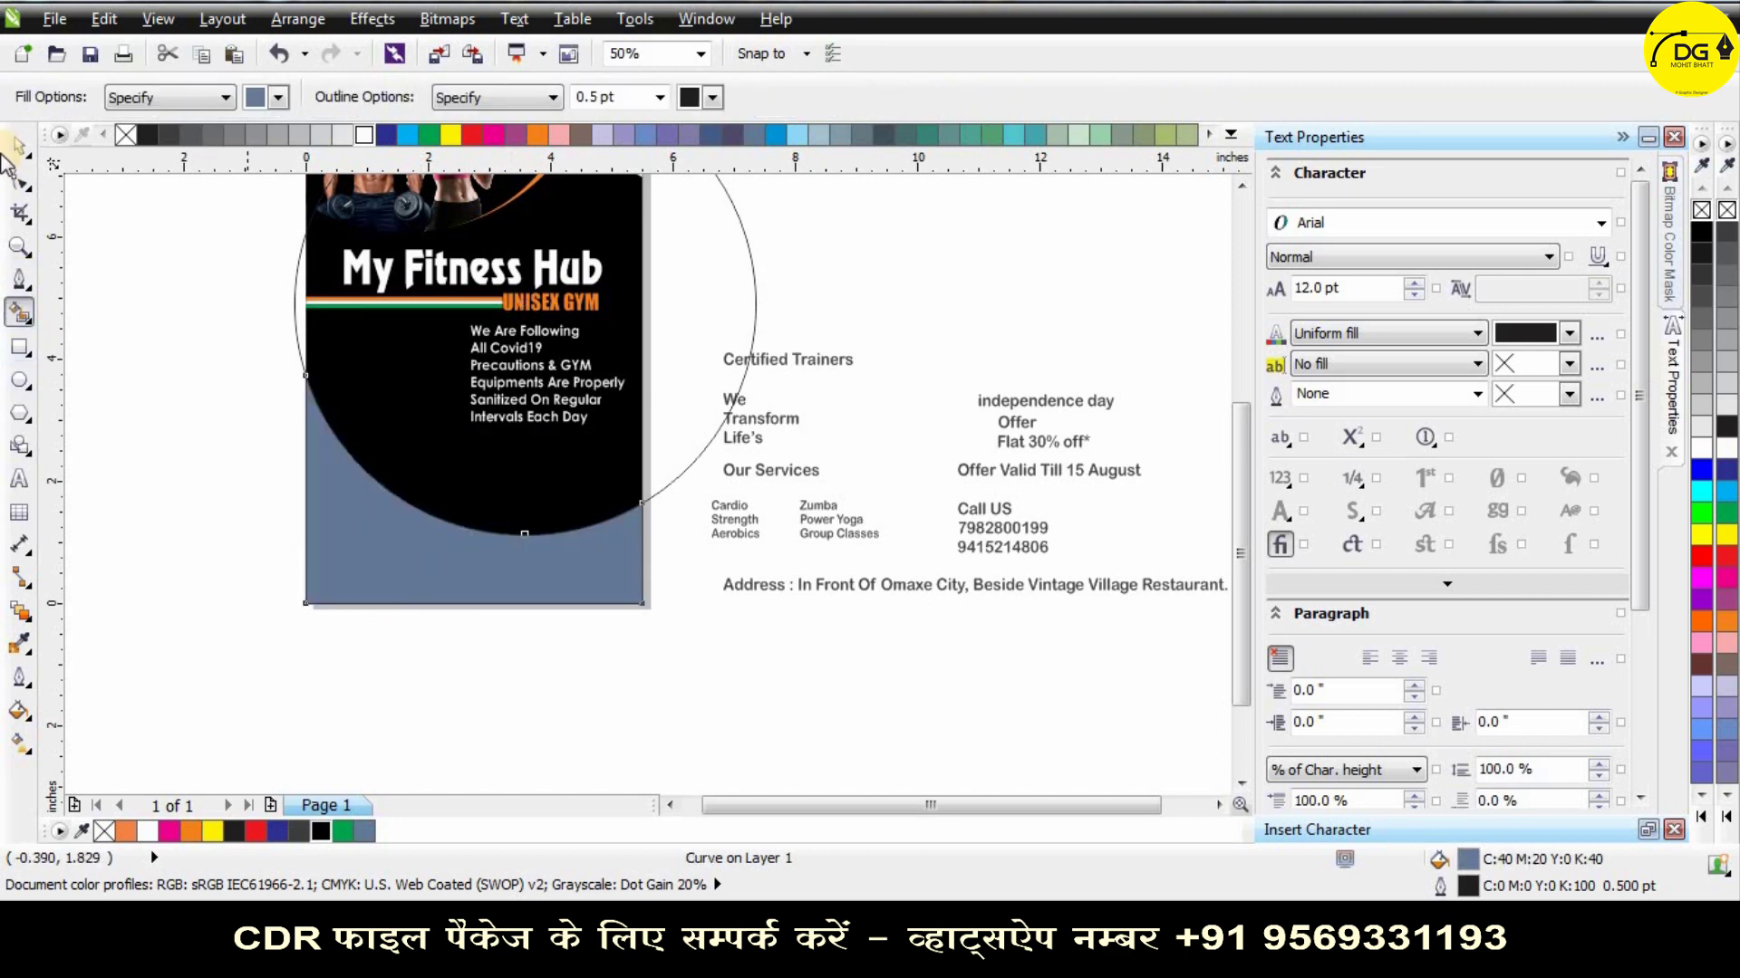
click(20, 145)
click(751, 266)
key(Delete)
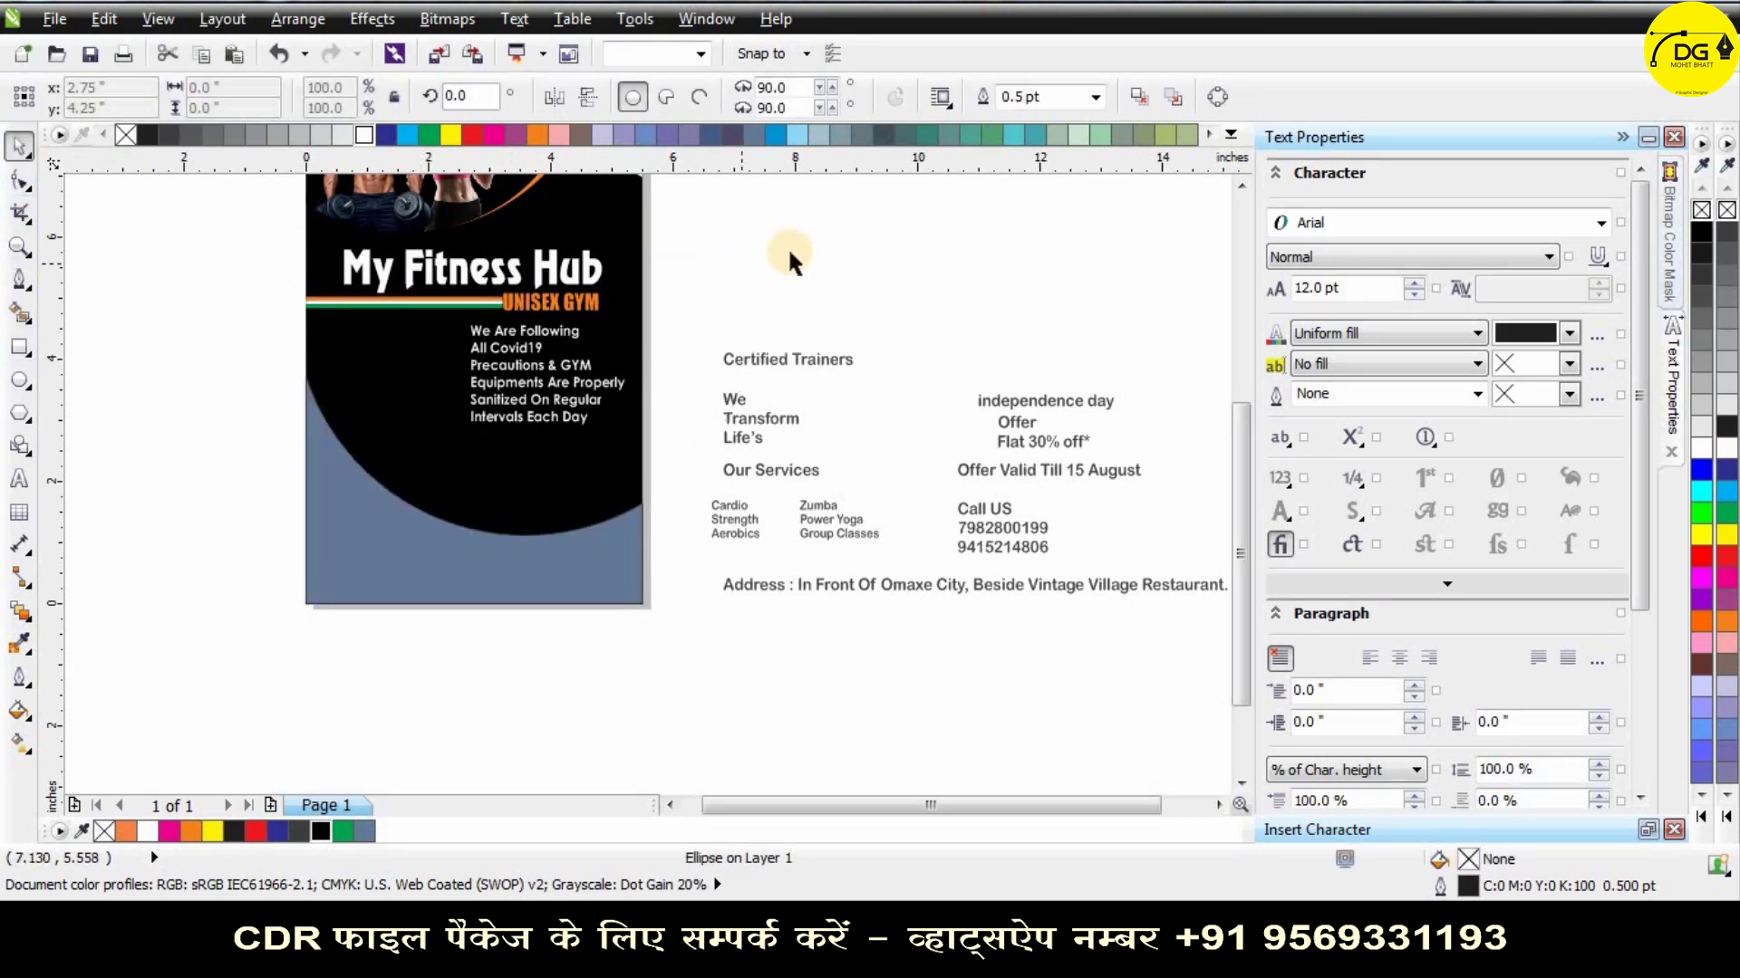
Remove the outline from the curved bottom shape and fill it white.
click(598, 549)
right_click(123, 136)
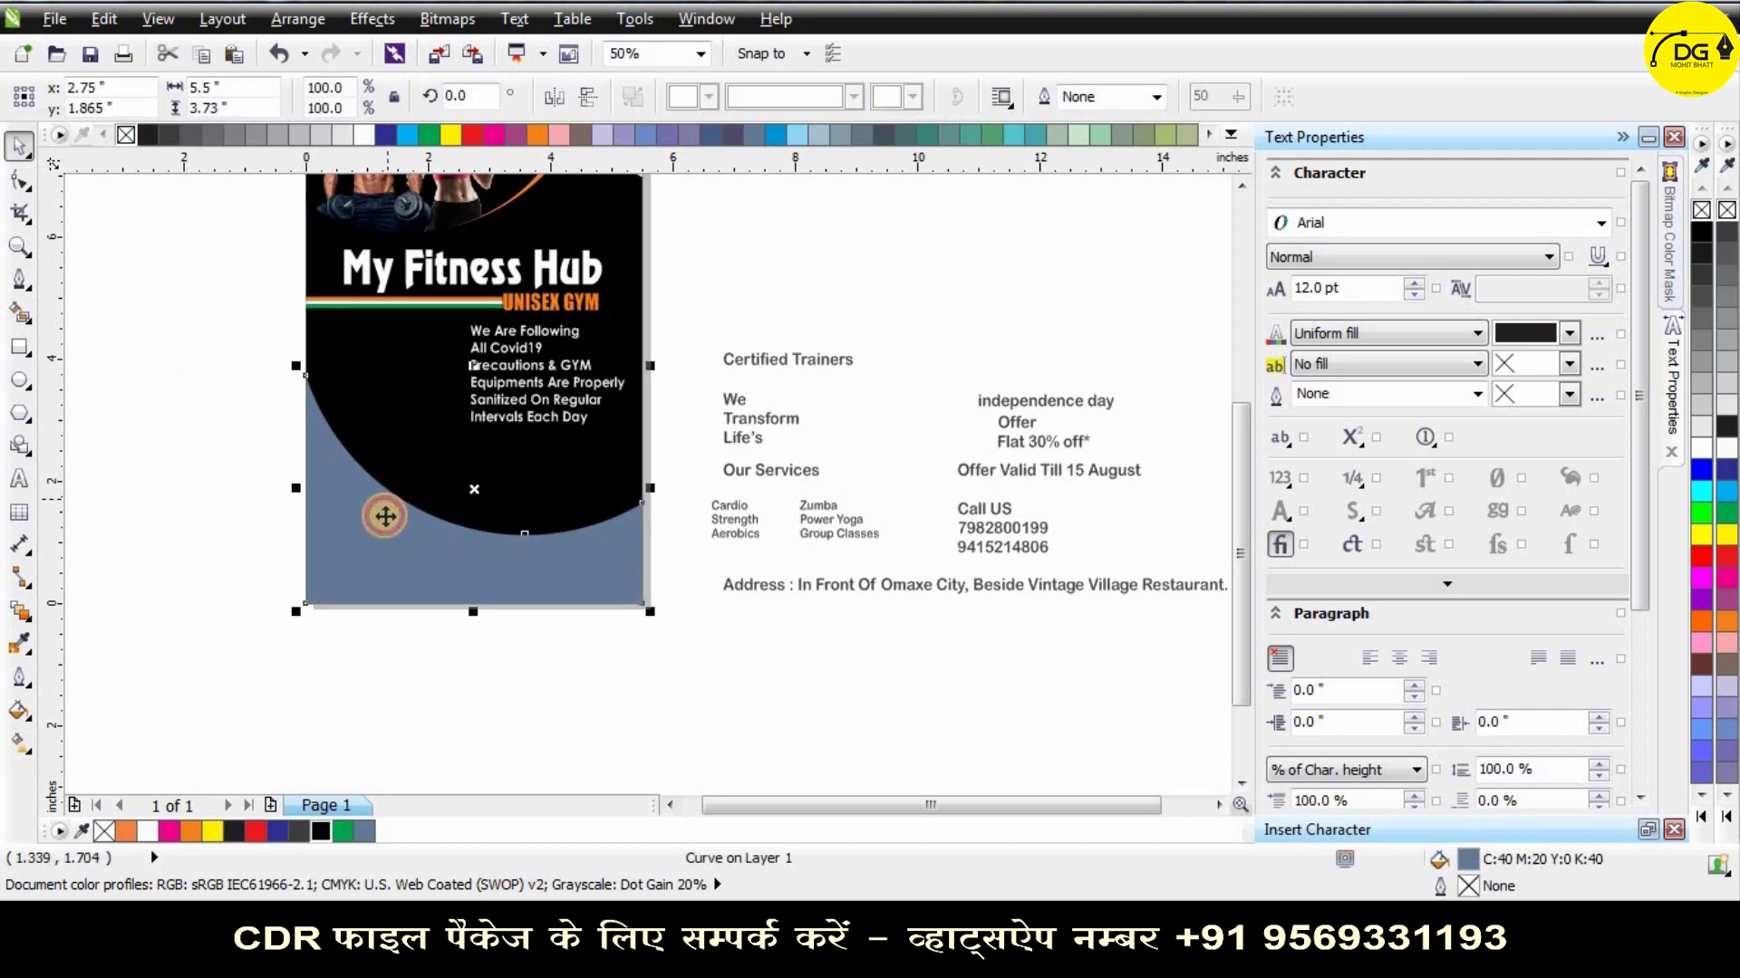
click(365, 134)
Make a copy of the white bottom shape rotated to about 356.5°, fill it orange and send it behind the white one.
click(361, 552)
scroll(342, 418, up, 2)
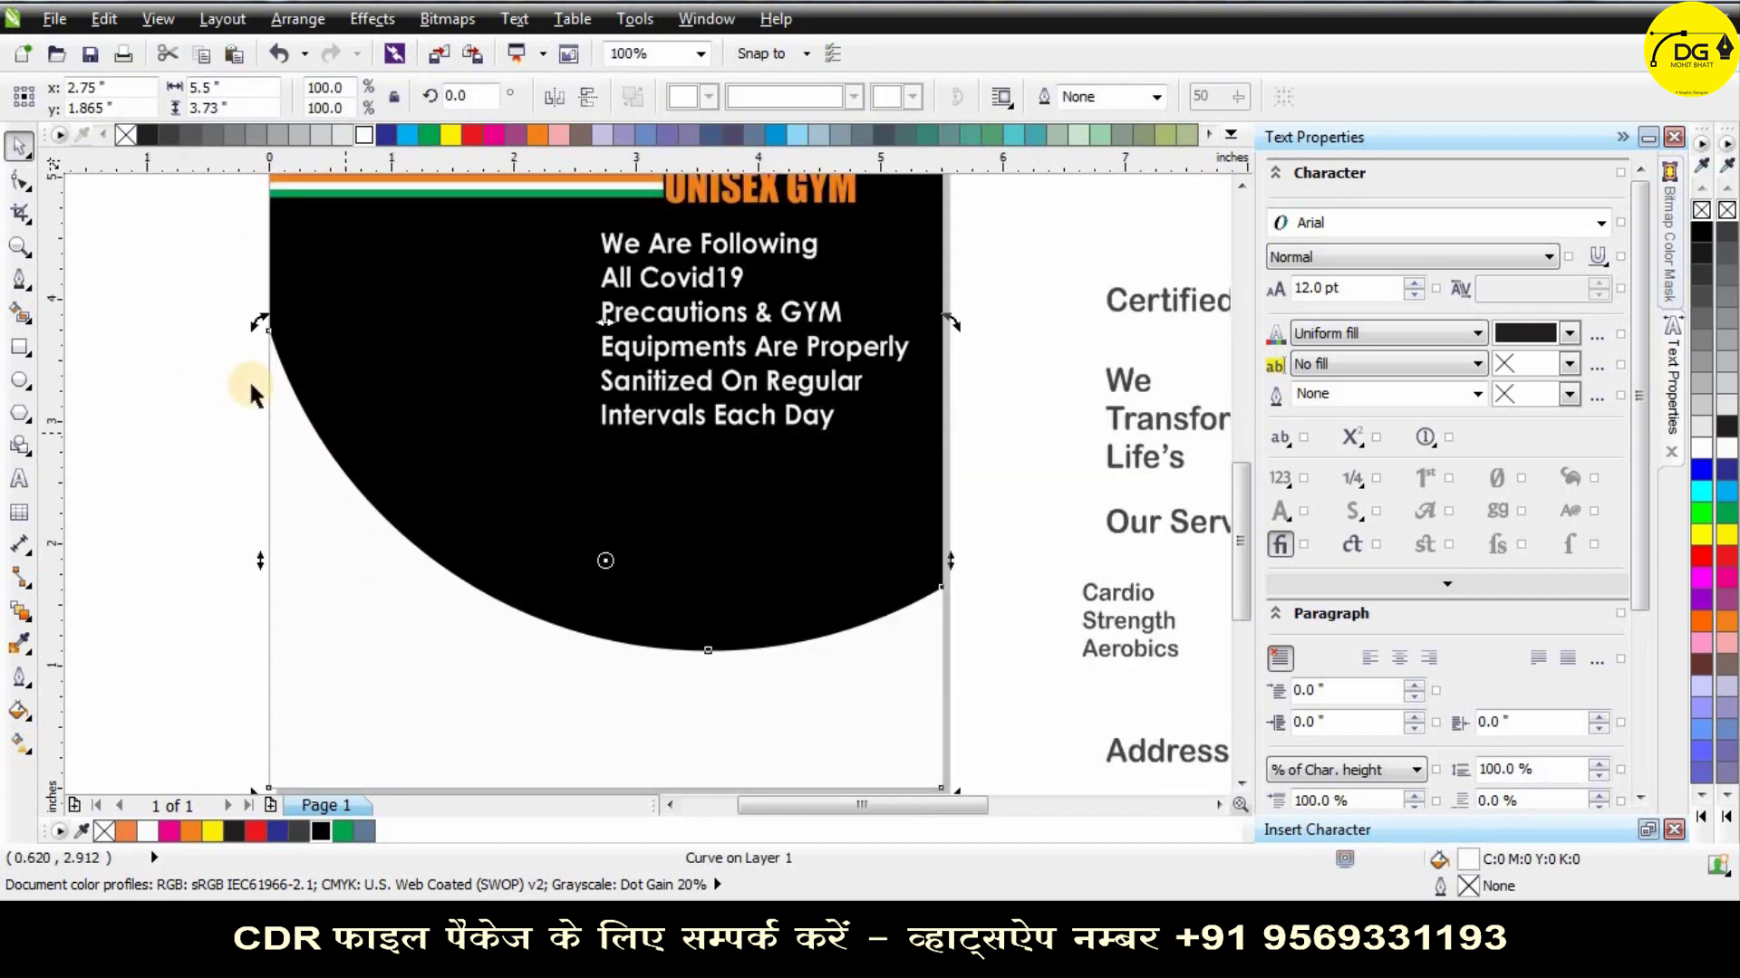
drag(260, 325, 280, 302)
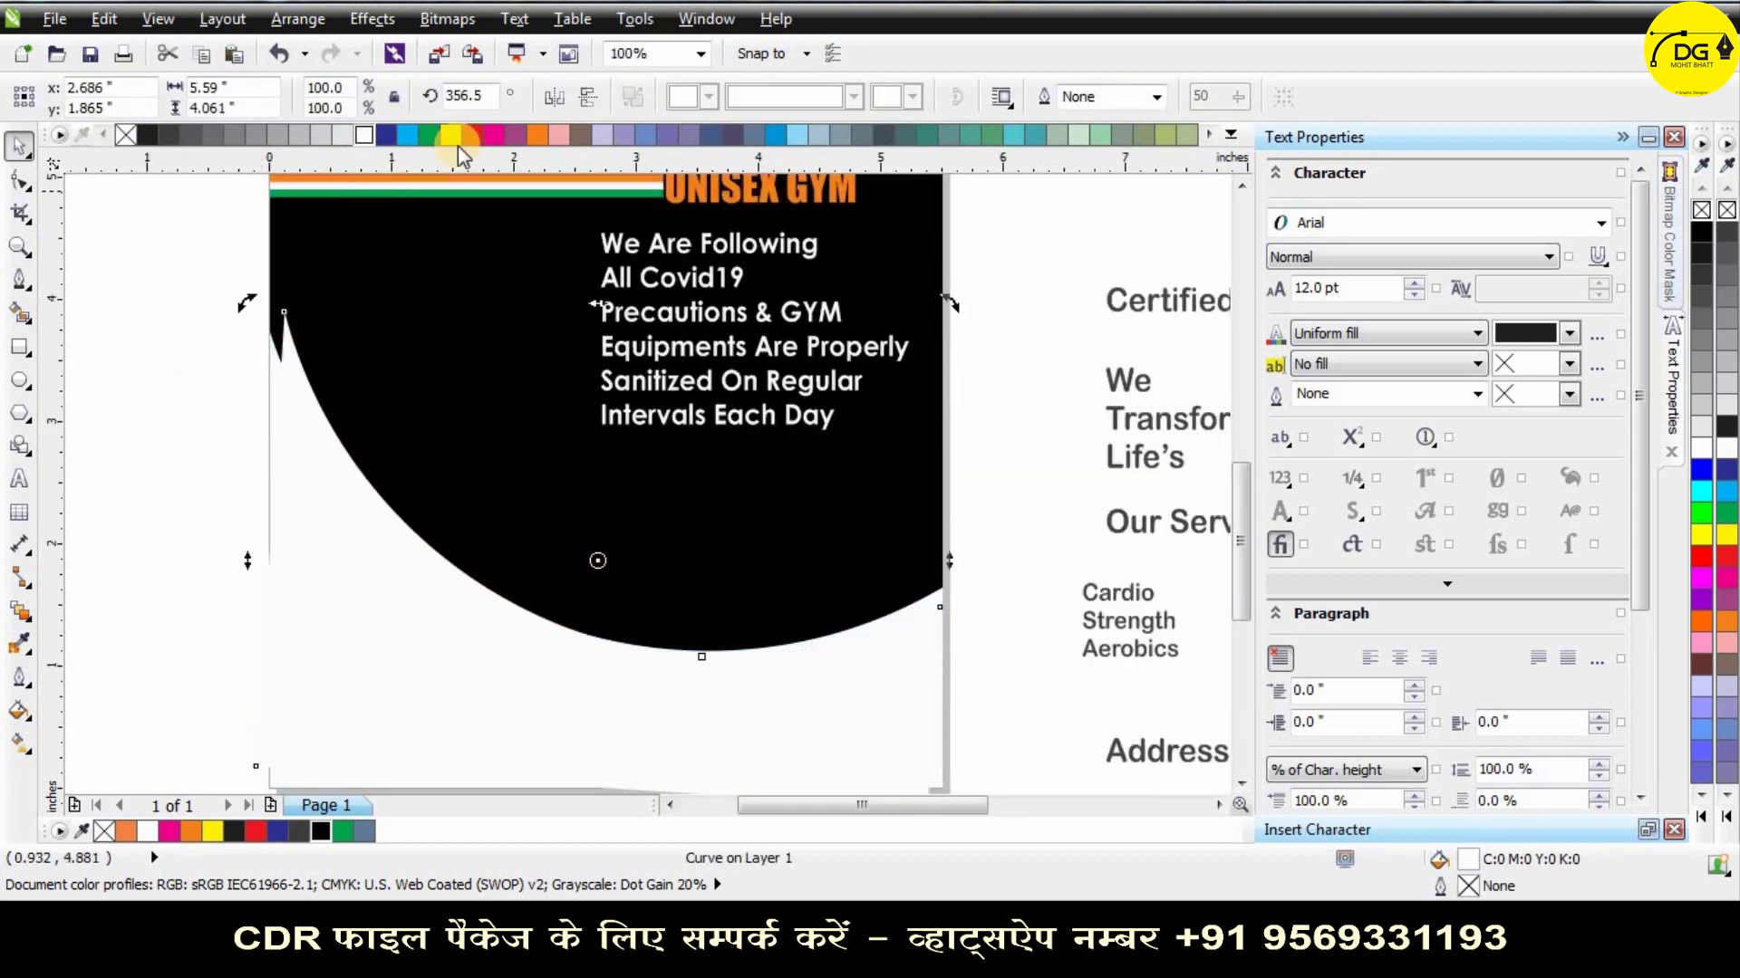
click(538, 133)
key(ctrl+Page_Down)
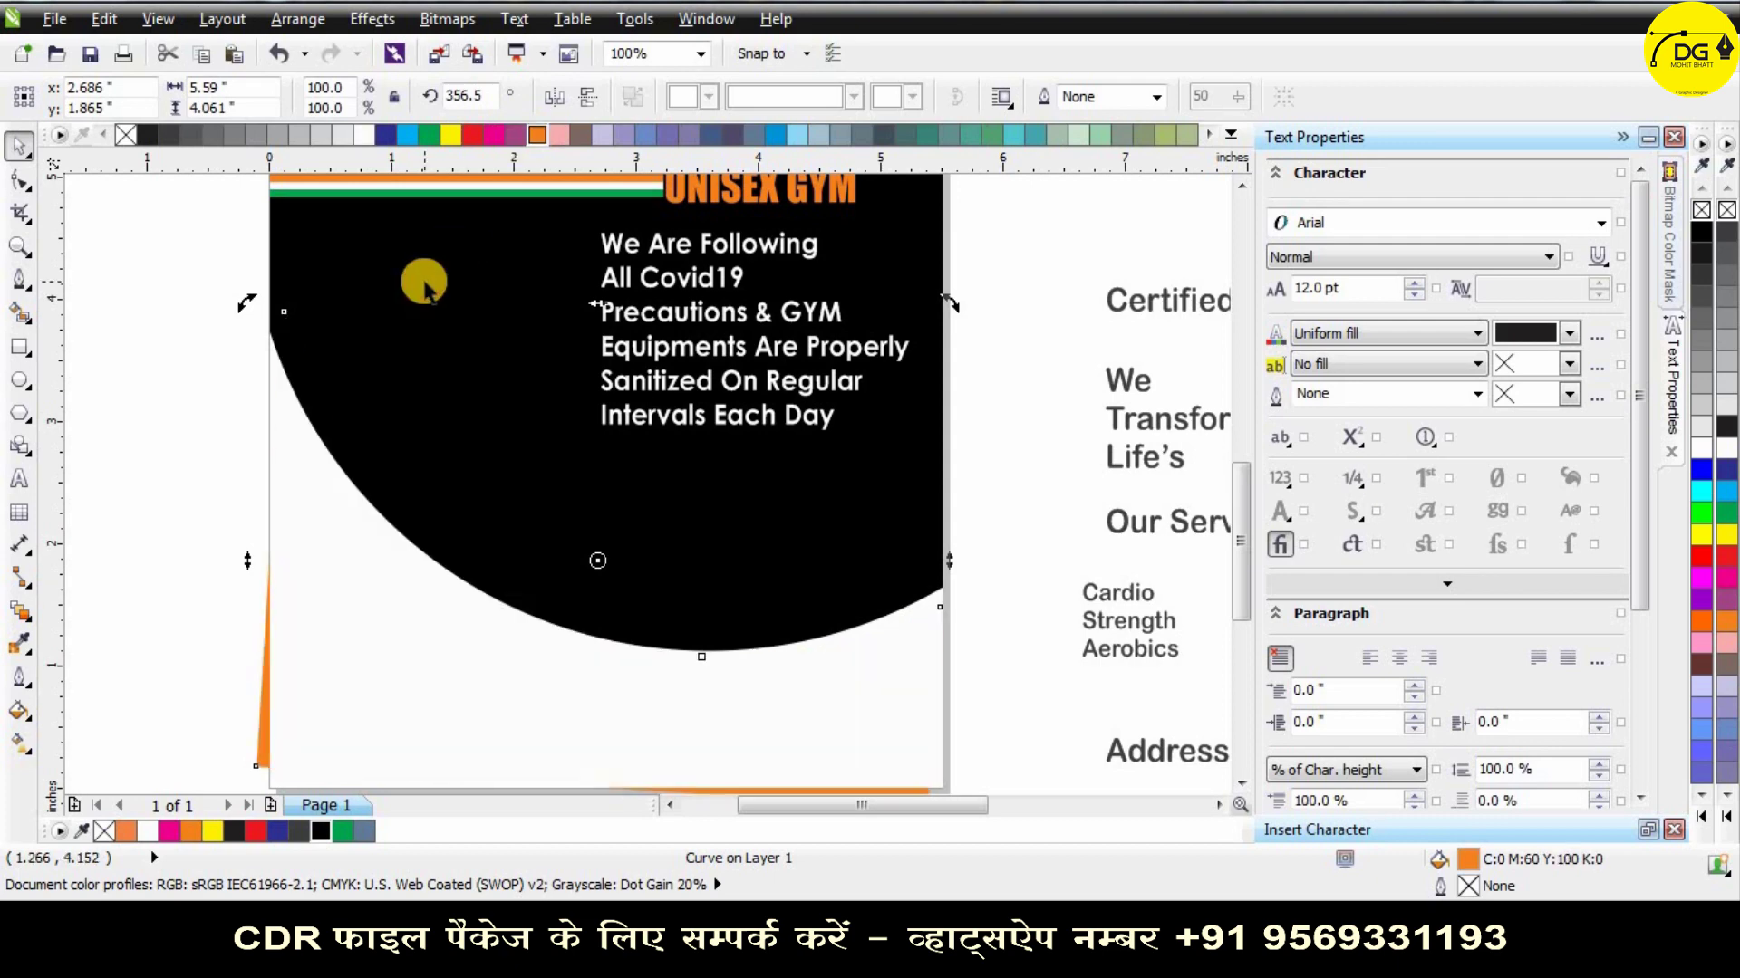
Shift the orange shape up to Y 2.032 in and widen it to about 5.833 in to form a border along the arc.
click(219, 316)
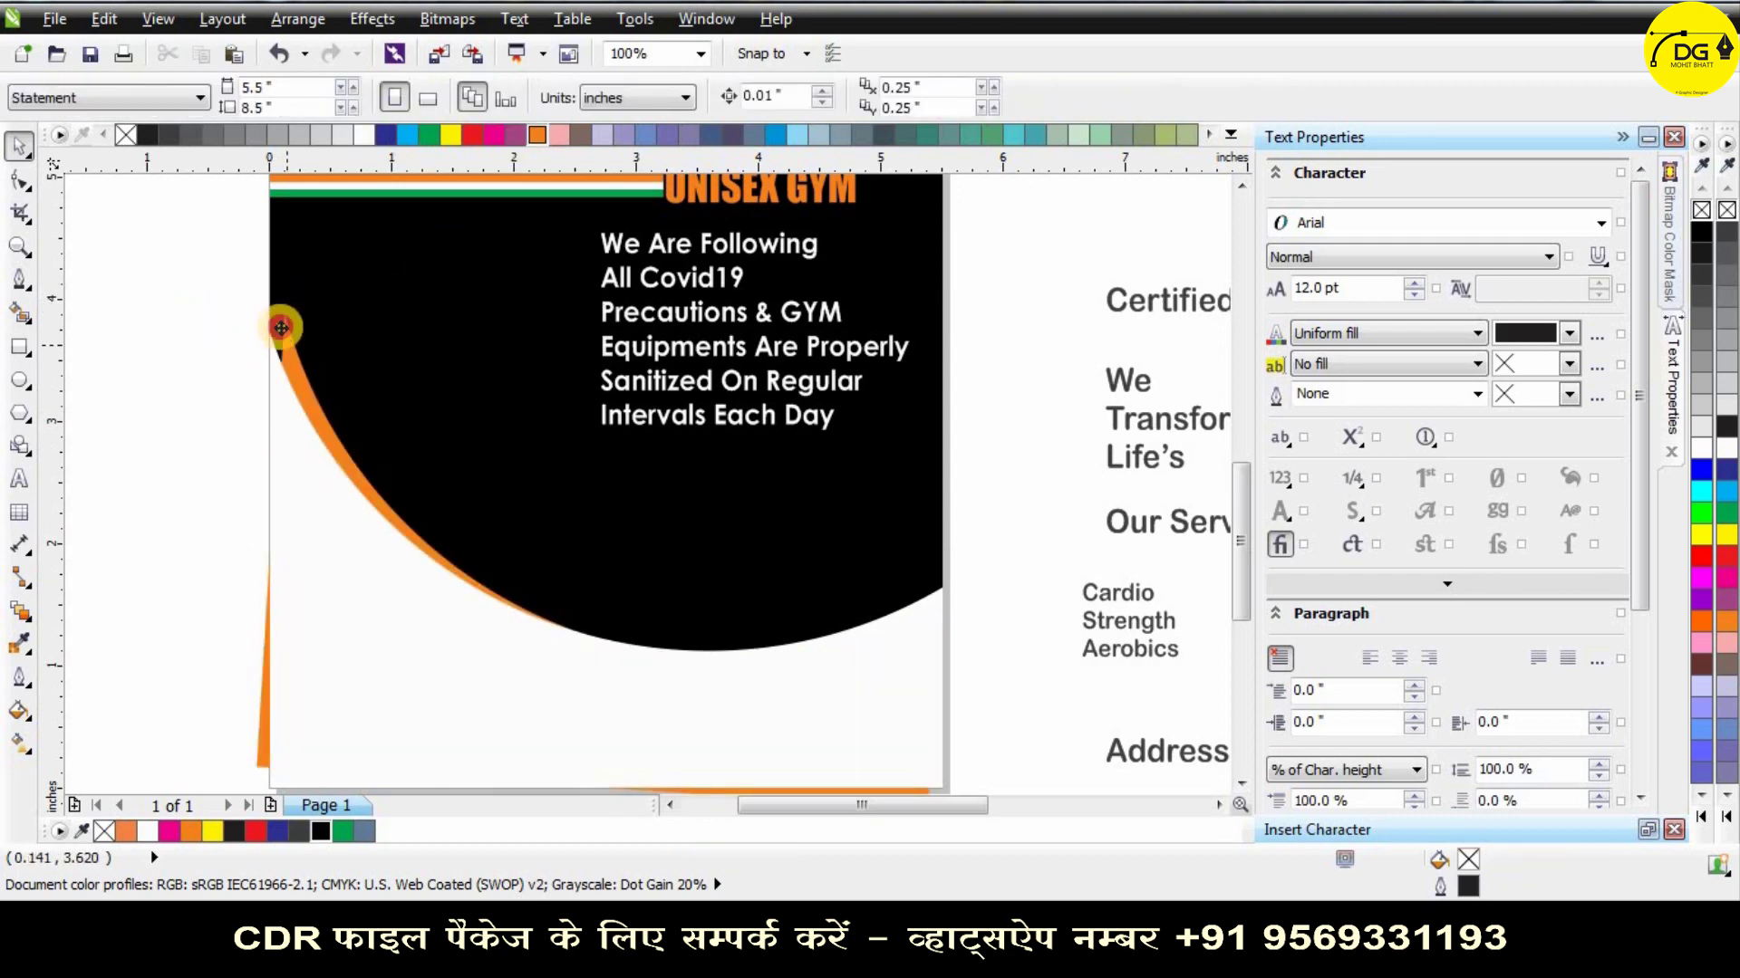
drag(280, 327, 270, 325)
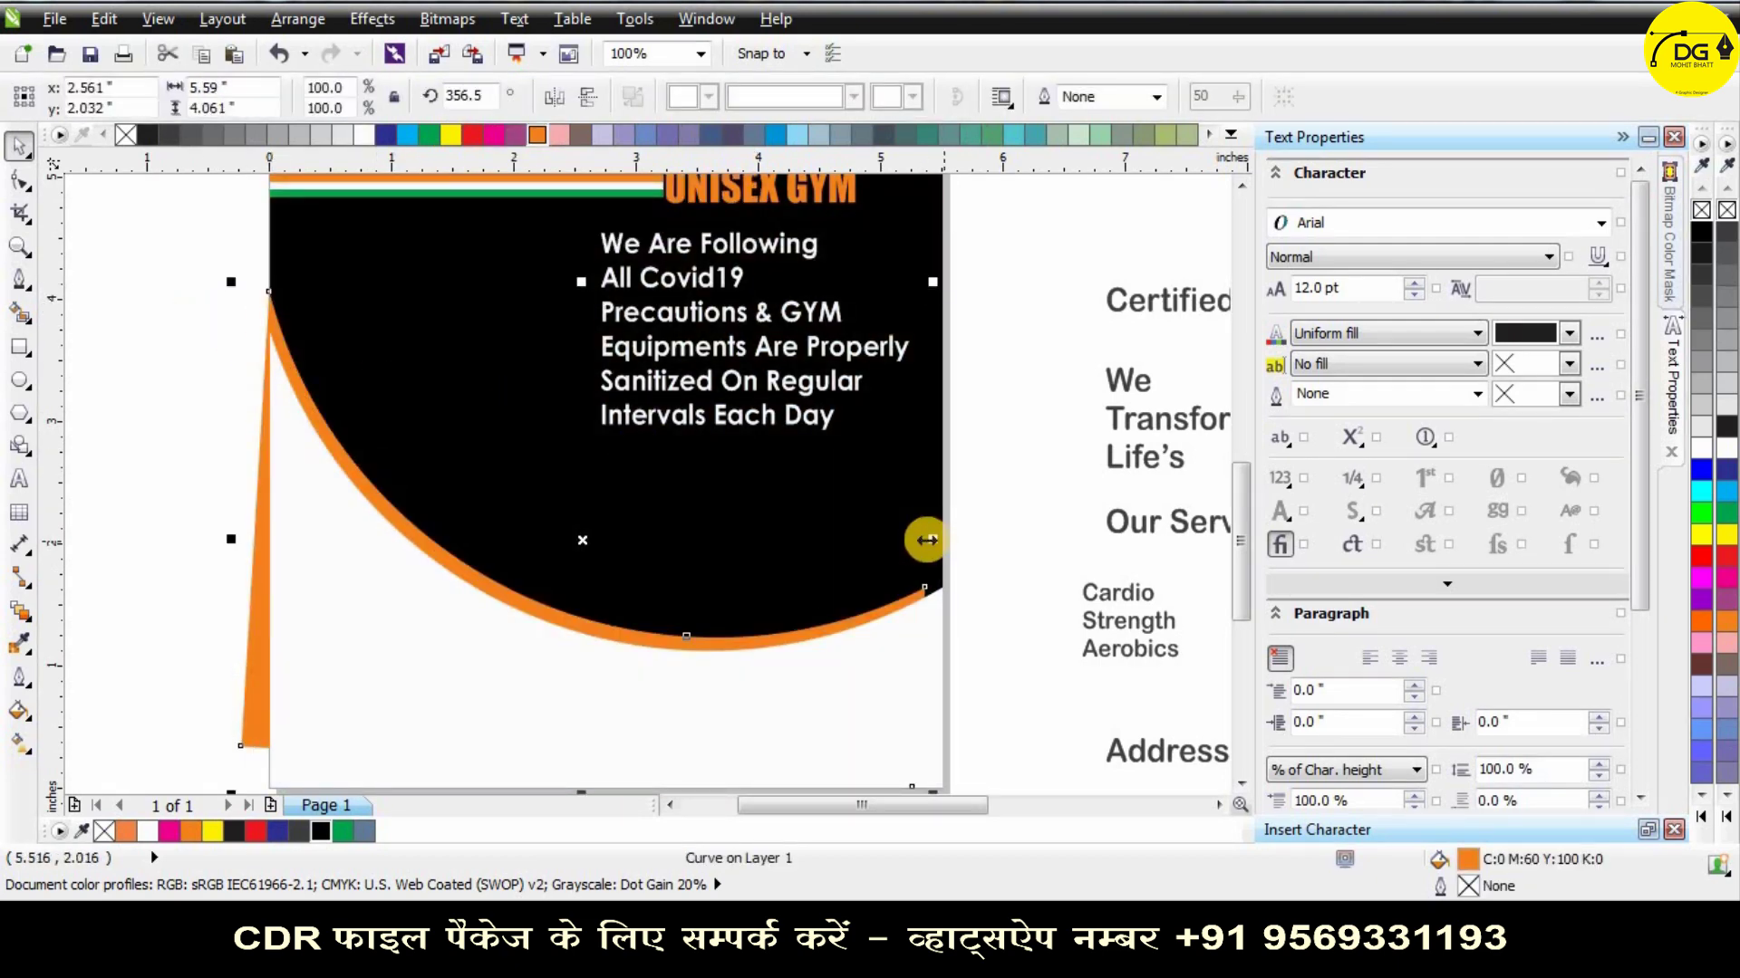
drag(930, 541, 962, 543)
Group the white and orange bottom shapes and PowerClip the group inside the black page rectangle.
scroll(613, 446, down, 1)
click(328, 450)
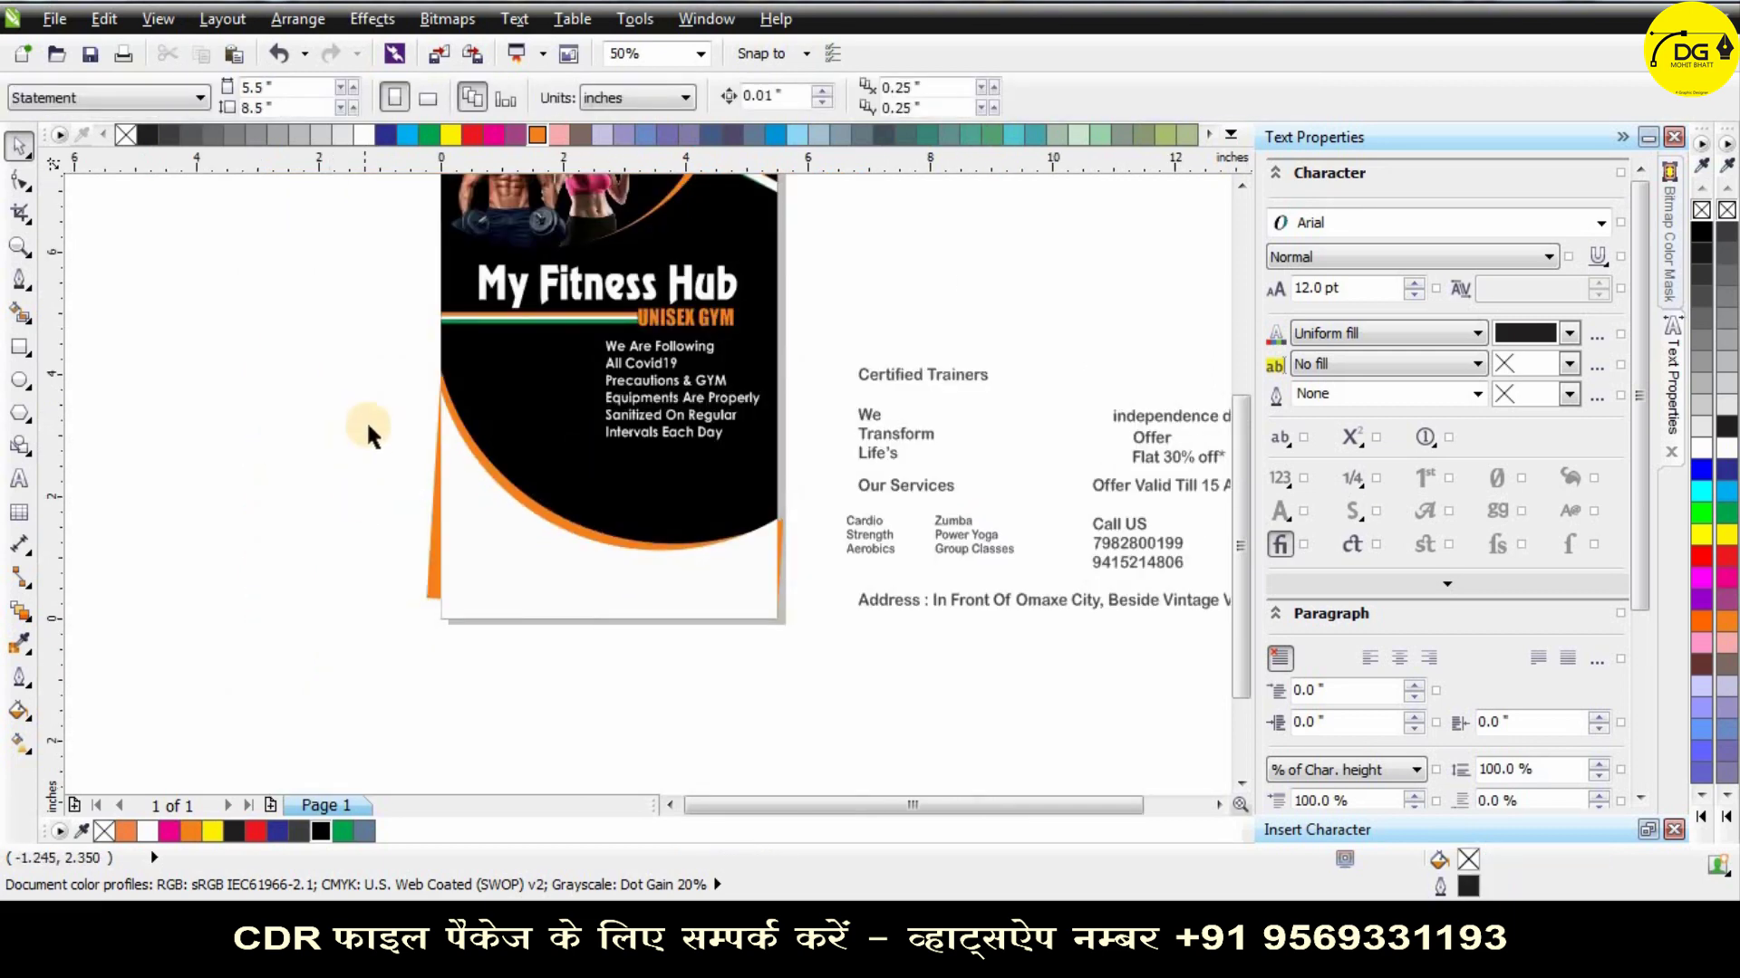
scroll(447, 425, up, 2)
click(453, 303)
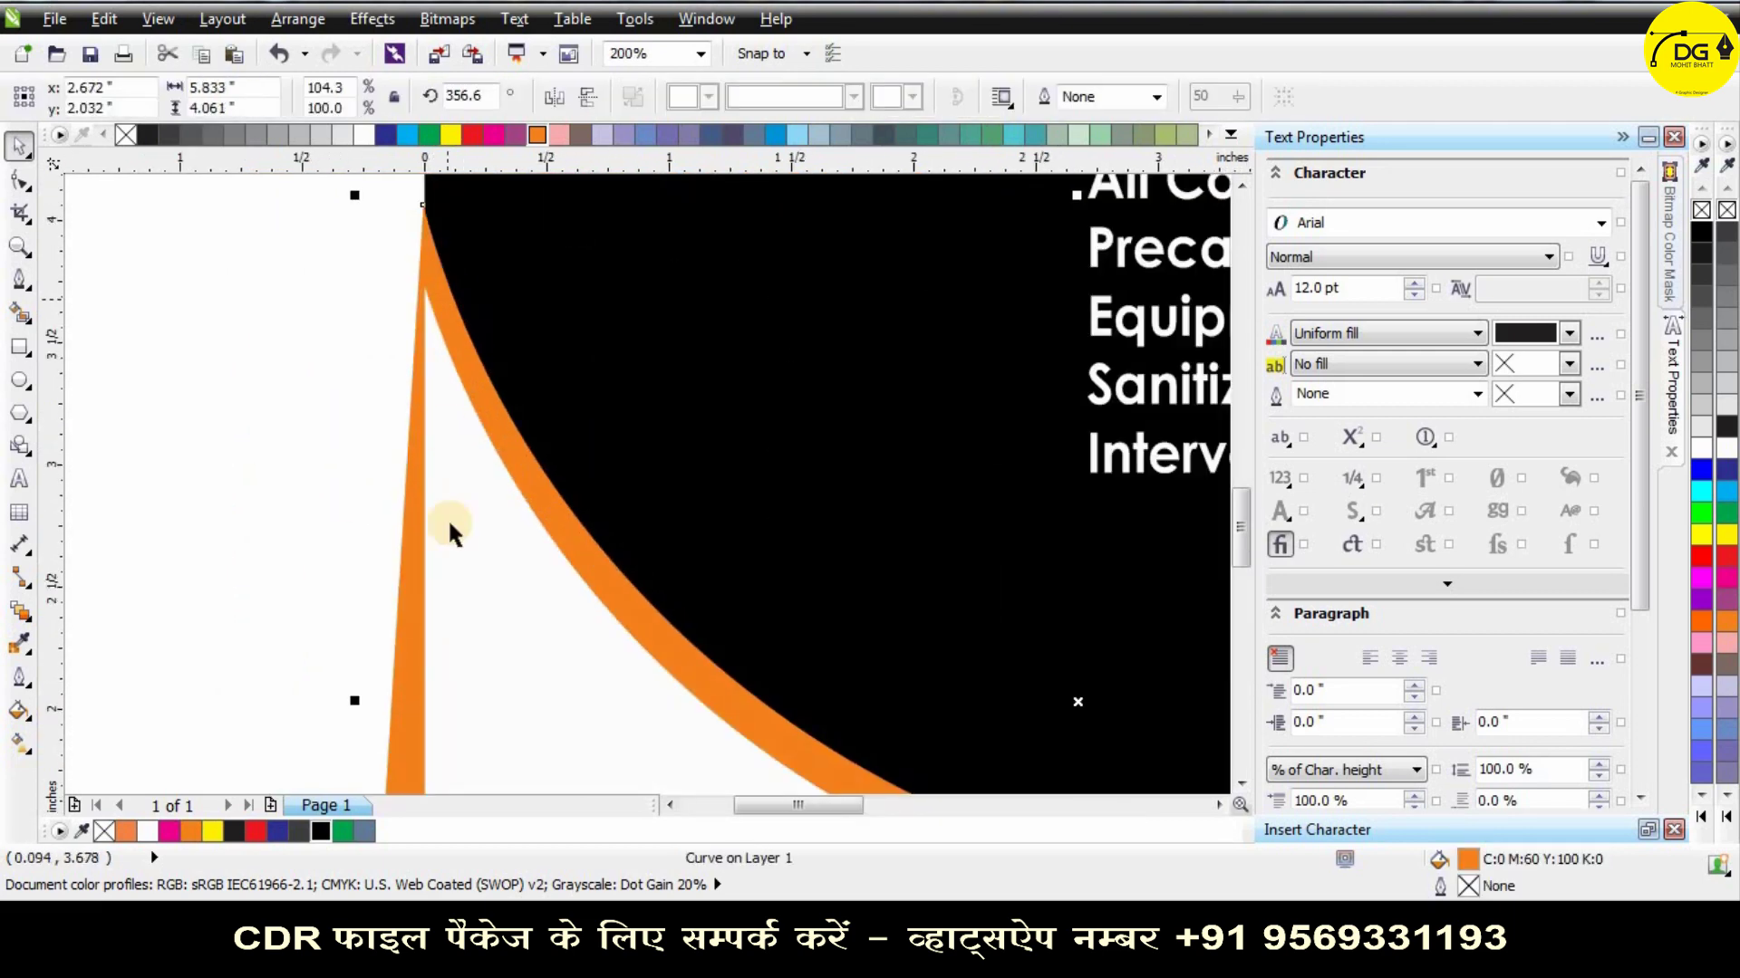
shift+click(478, 520)
scroll(489, 526, down, 1)
key(ctrl+g)
right_click(543, 627)
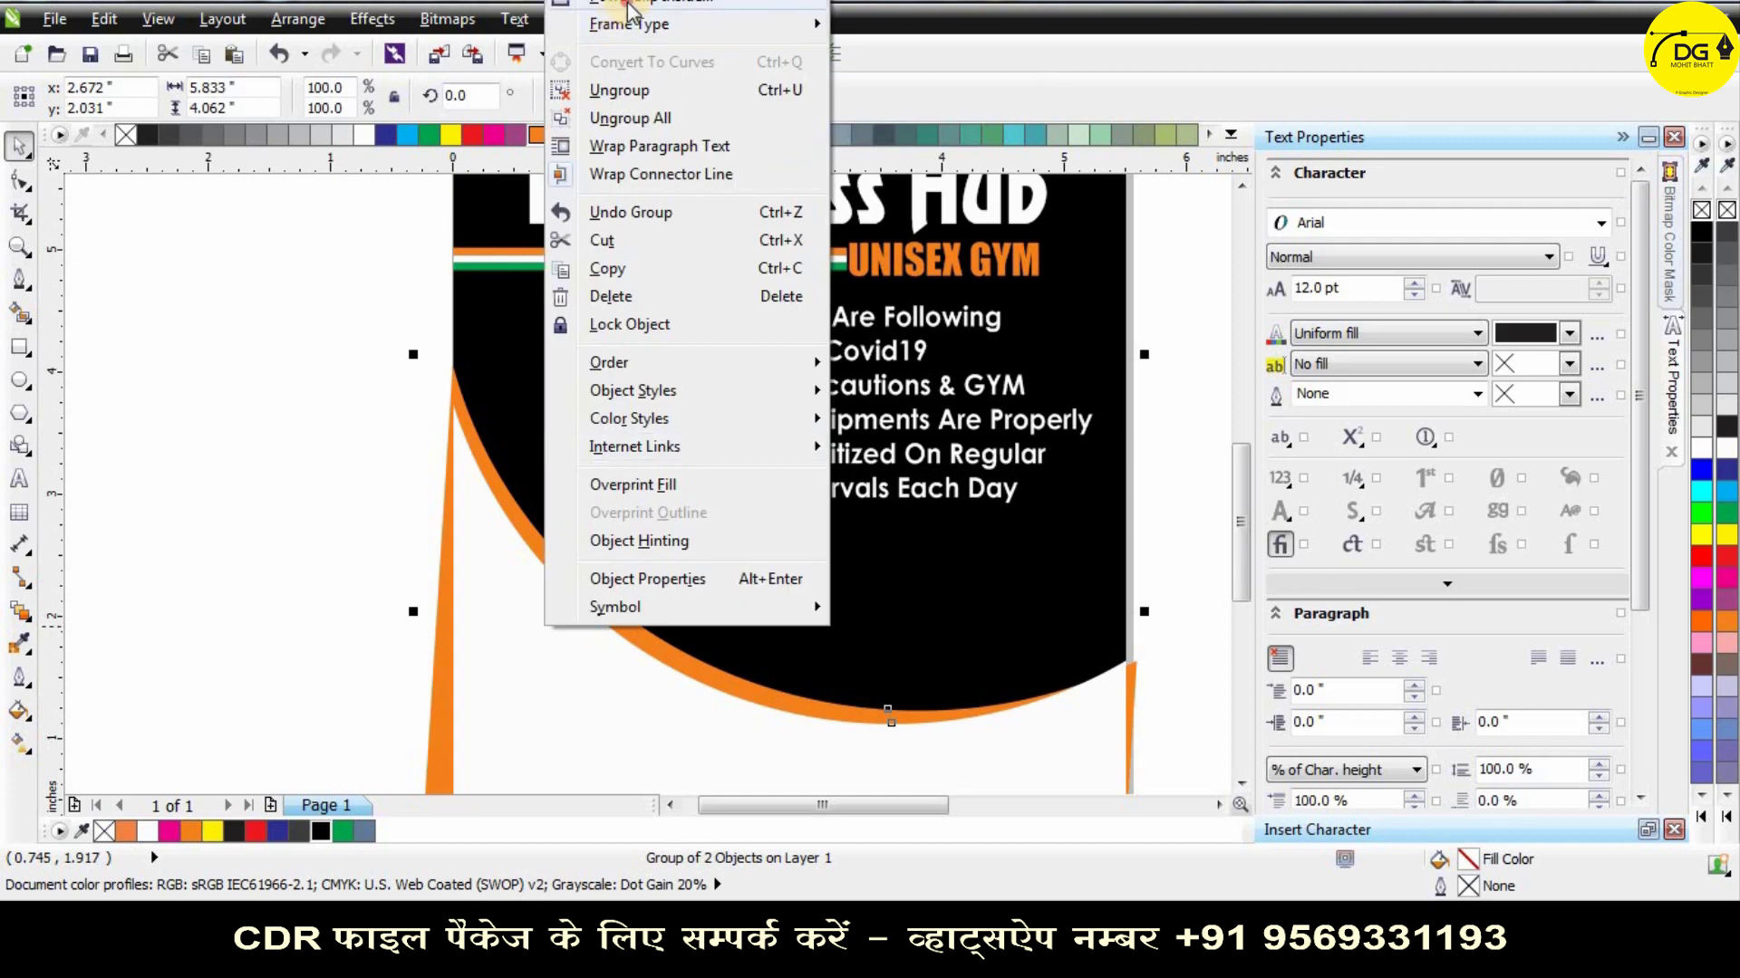
click(623, 4)
click(529, 412)
click(485, 500)
Scale down the Covid19 precautions text and place it closer to the page's right edge, just below UNISEX GYM.
scroll(494, 496, down, 2)
scroll(690, 478, up, 1)
scroll(702, 453, up, 1)
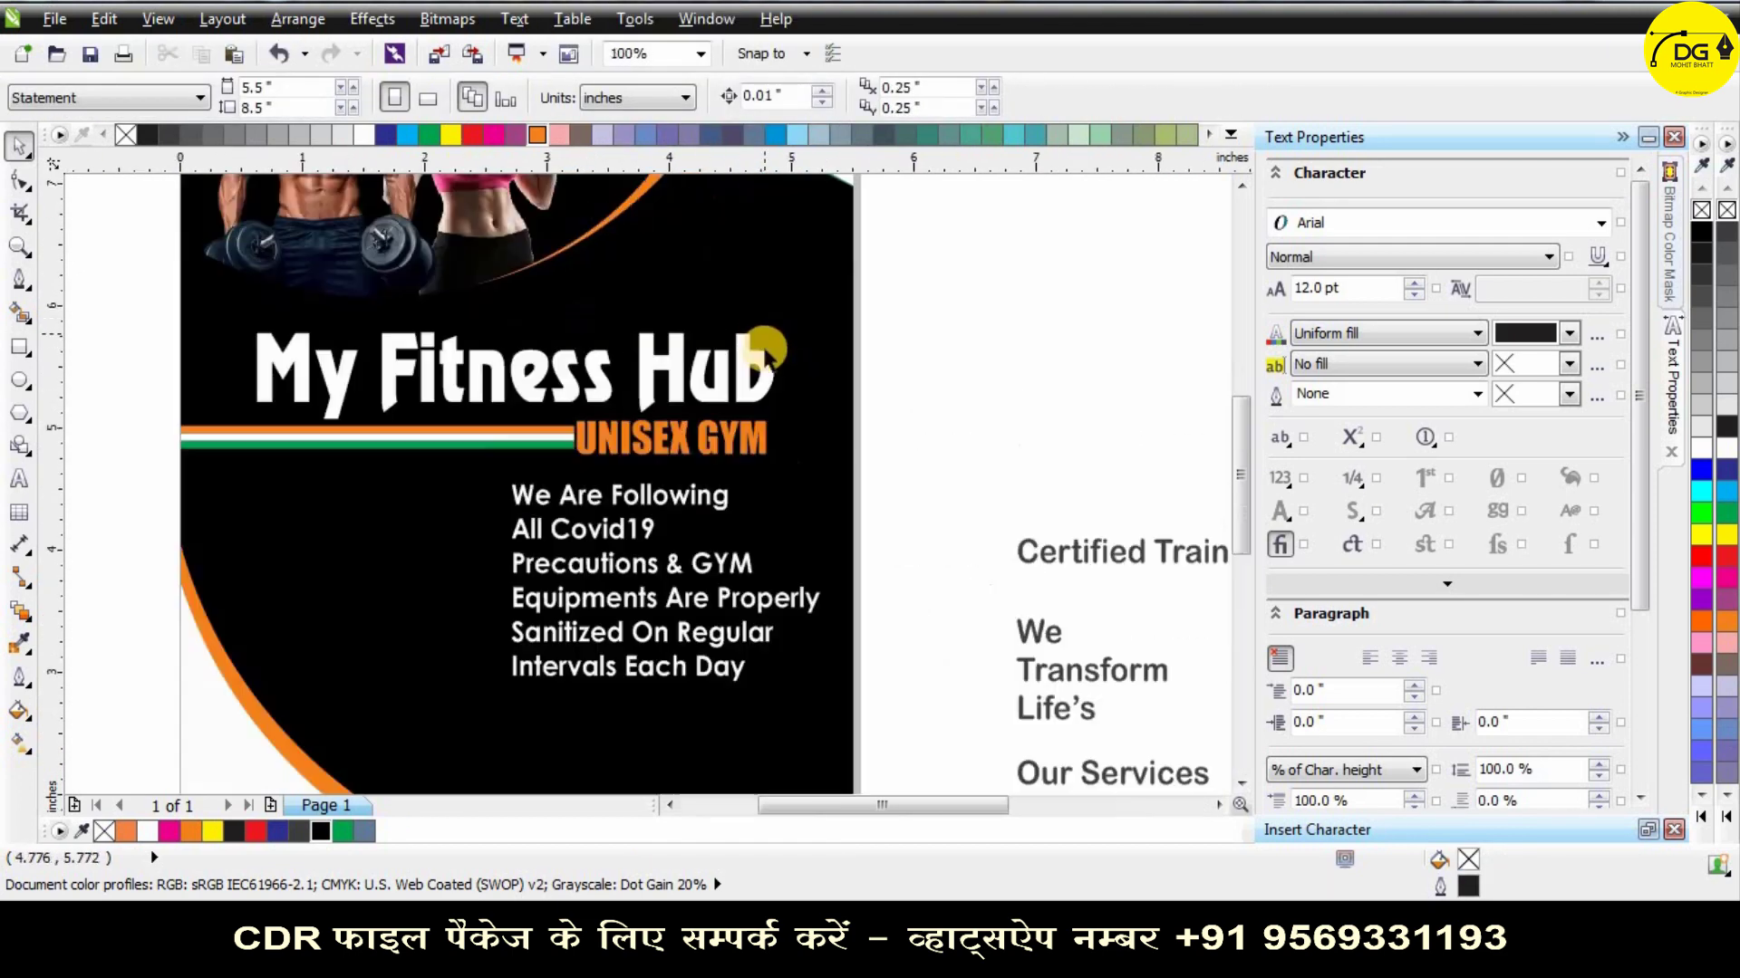
scroll(712, 434, down, 1)
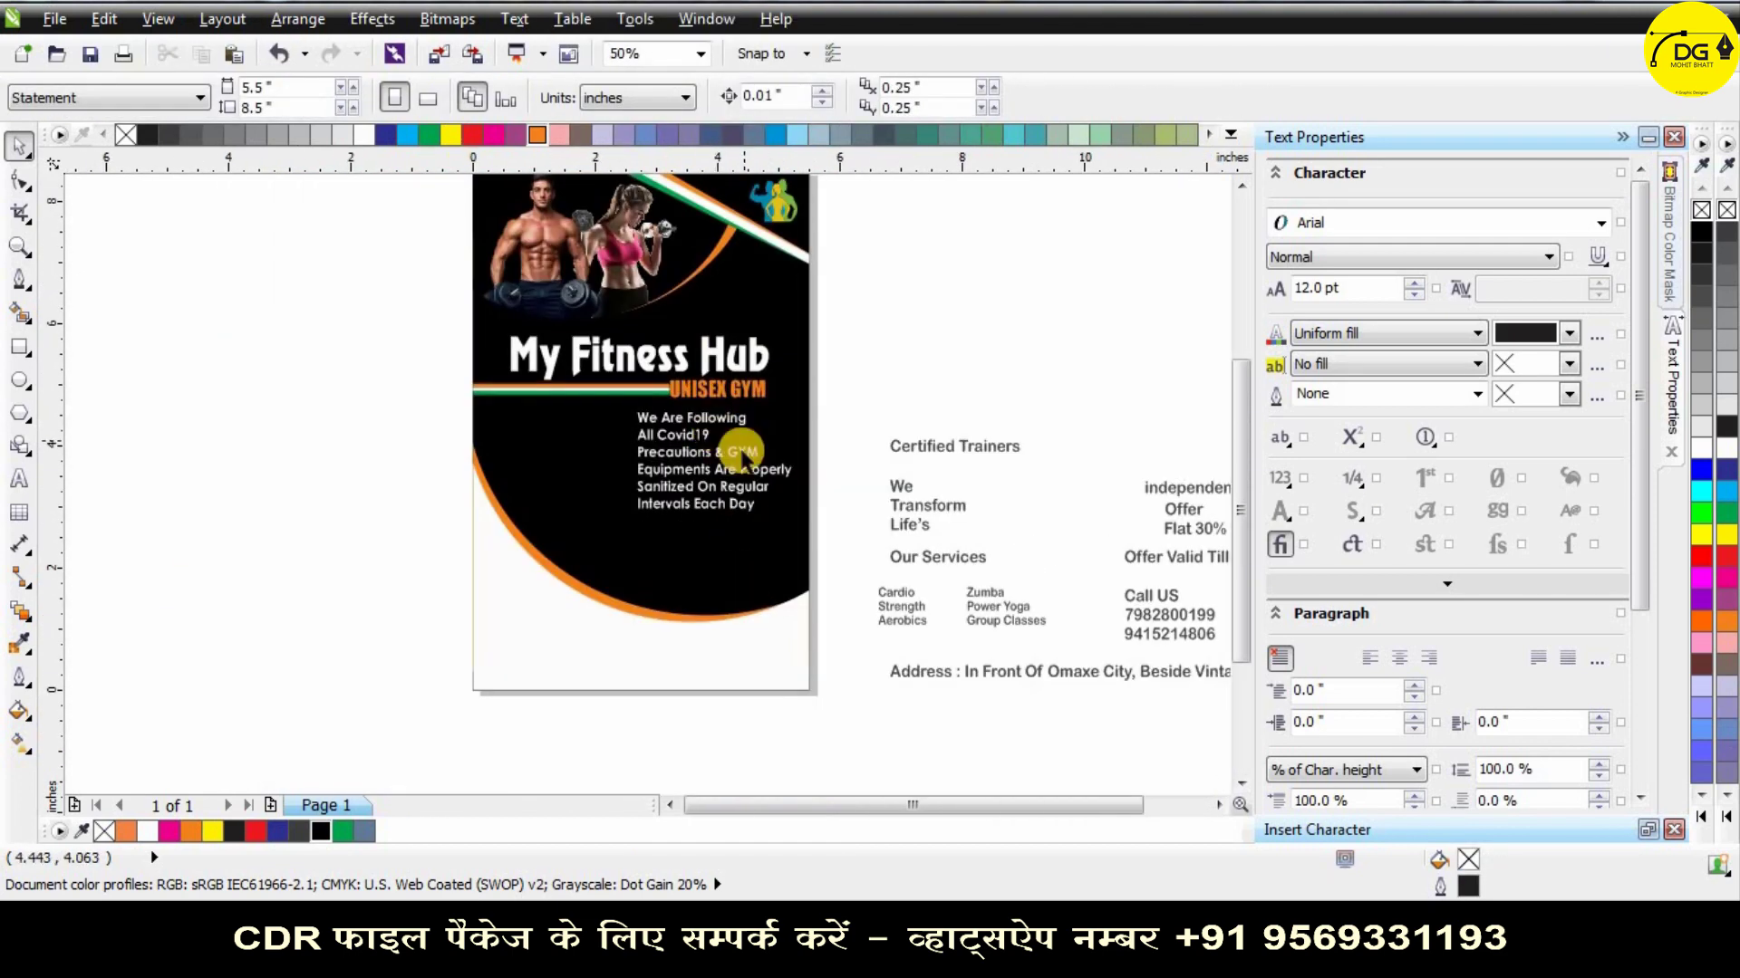
scroll(743, 451, up, 1)
scroll(747, 443, down, 1)
scroll(725, 514, up, 1)
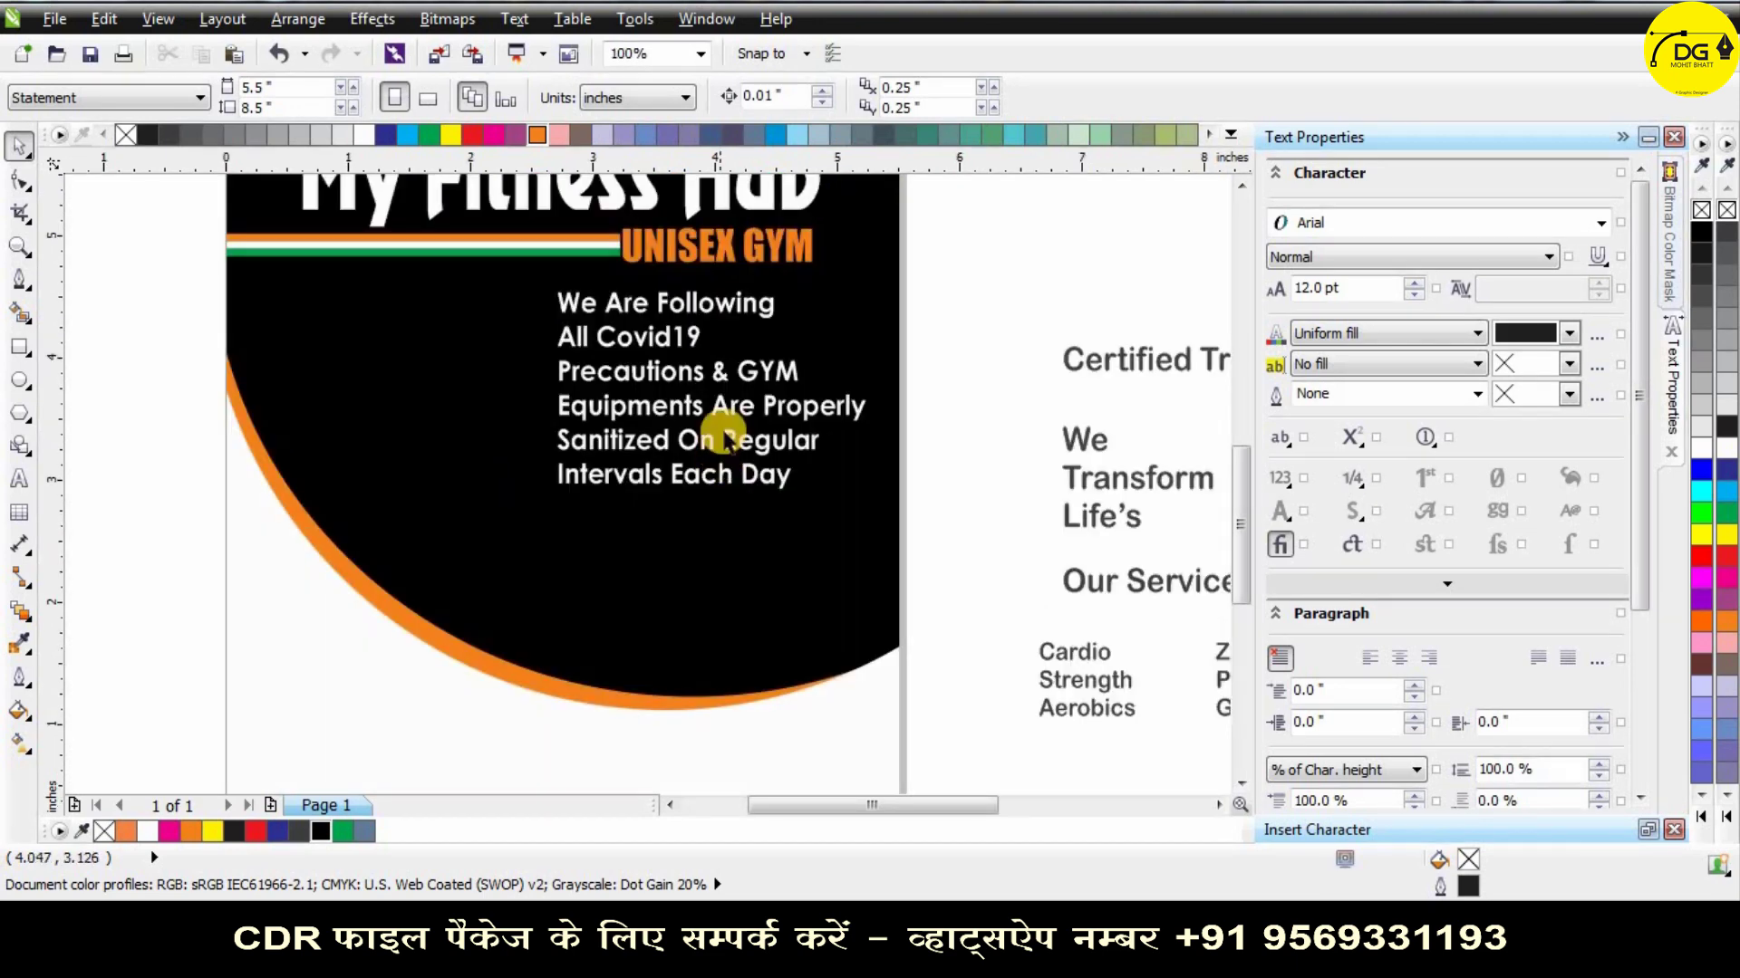
click(741, 311)
drag(546, 497, 631, 444)
drag(709, 305, 715, 301)
click(912, 486)
Draw a 30-point star about 2.06 in wide below the Covid19 text and fill it orange.
click(23, 412)
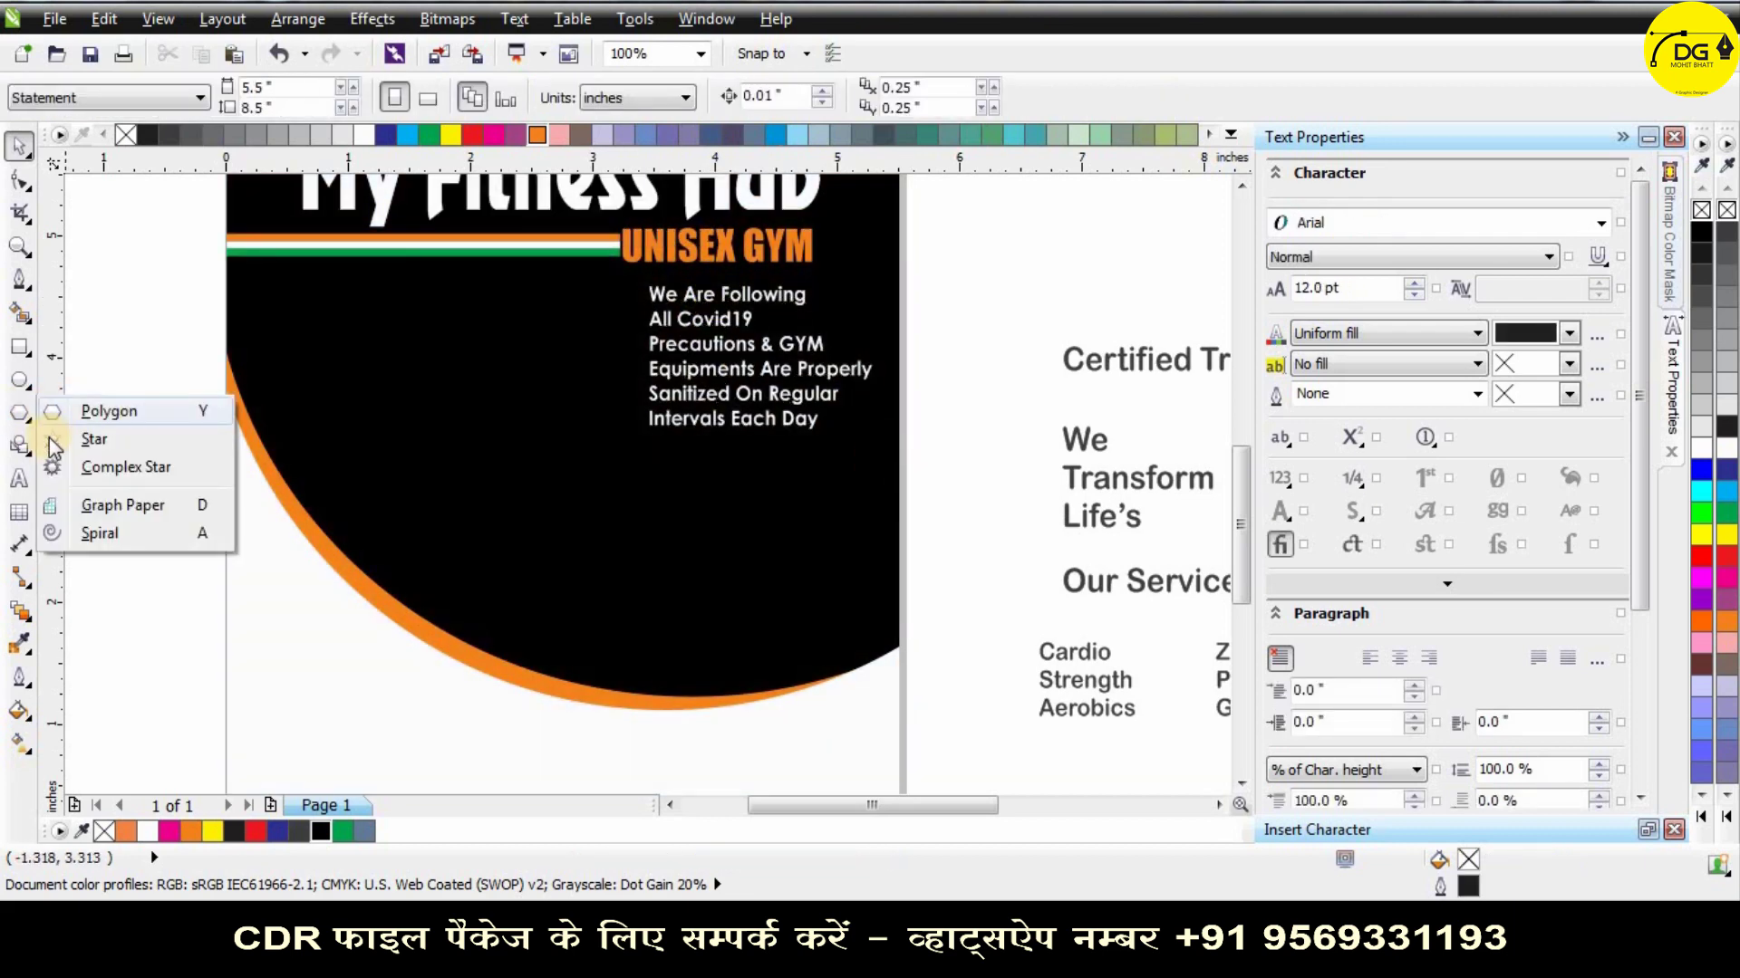
drag(495, 450, 723, 678)
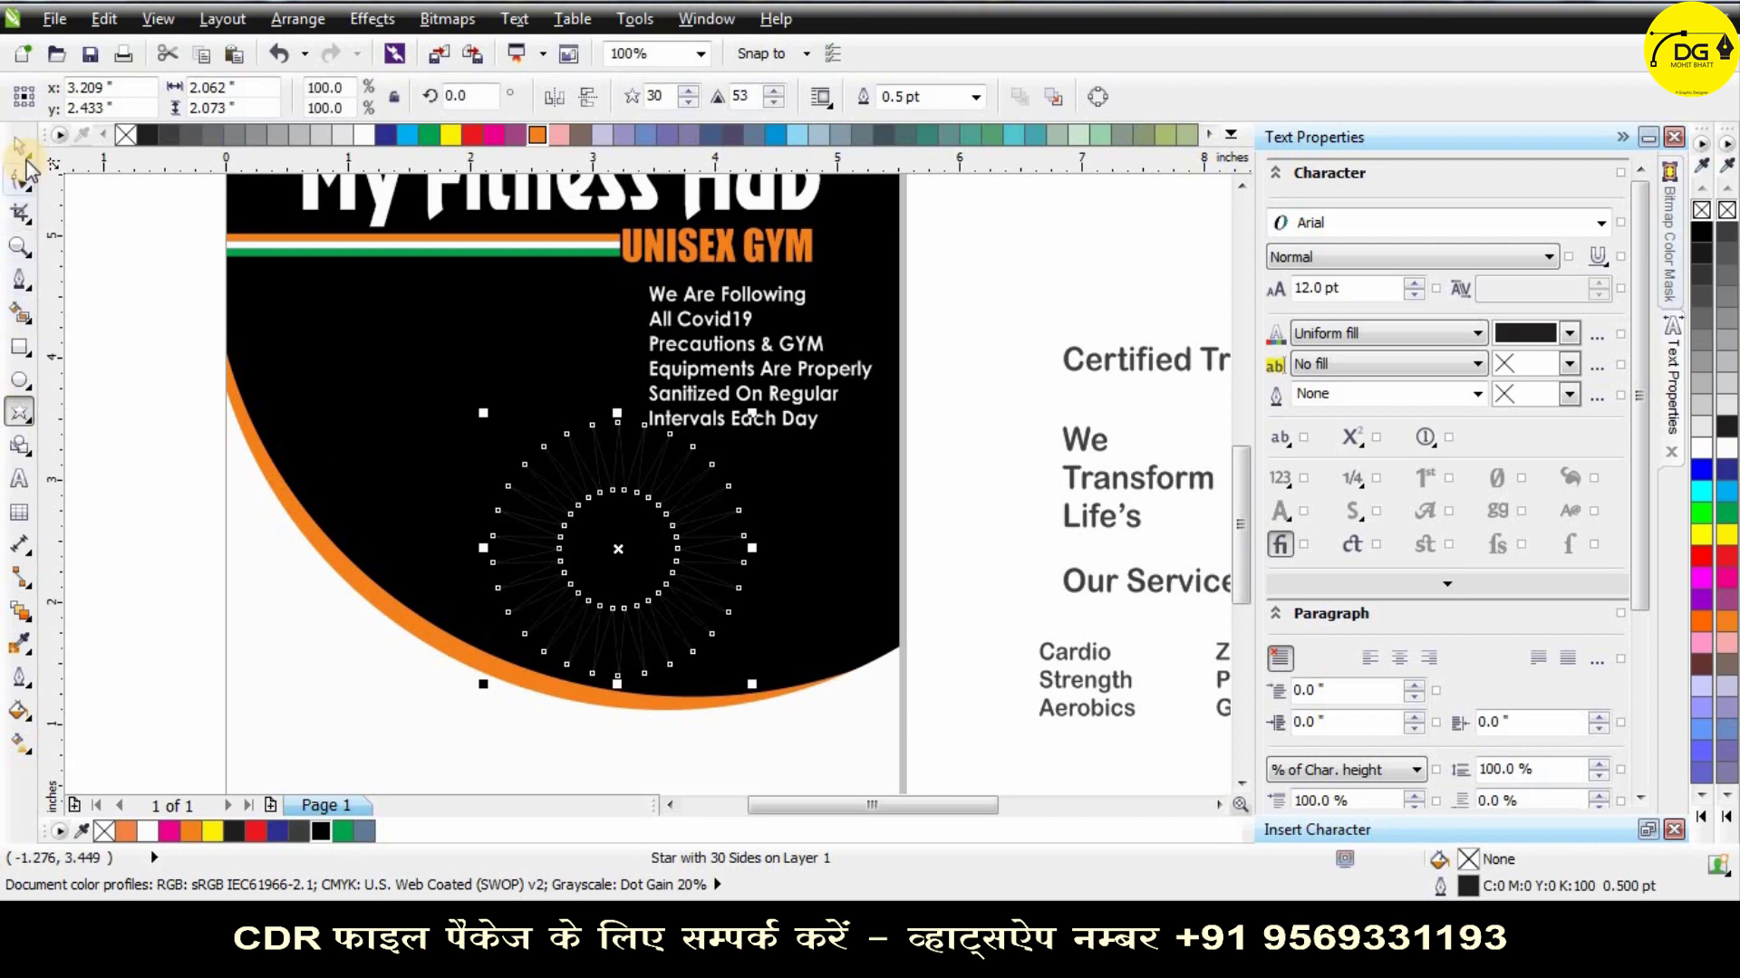
click(530, 130)
Reshape the orange star into a badge with shallow points, at a sharpness of 7.
key(F10)
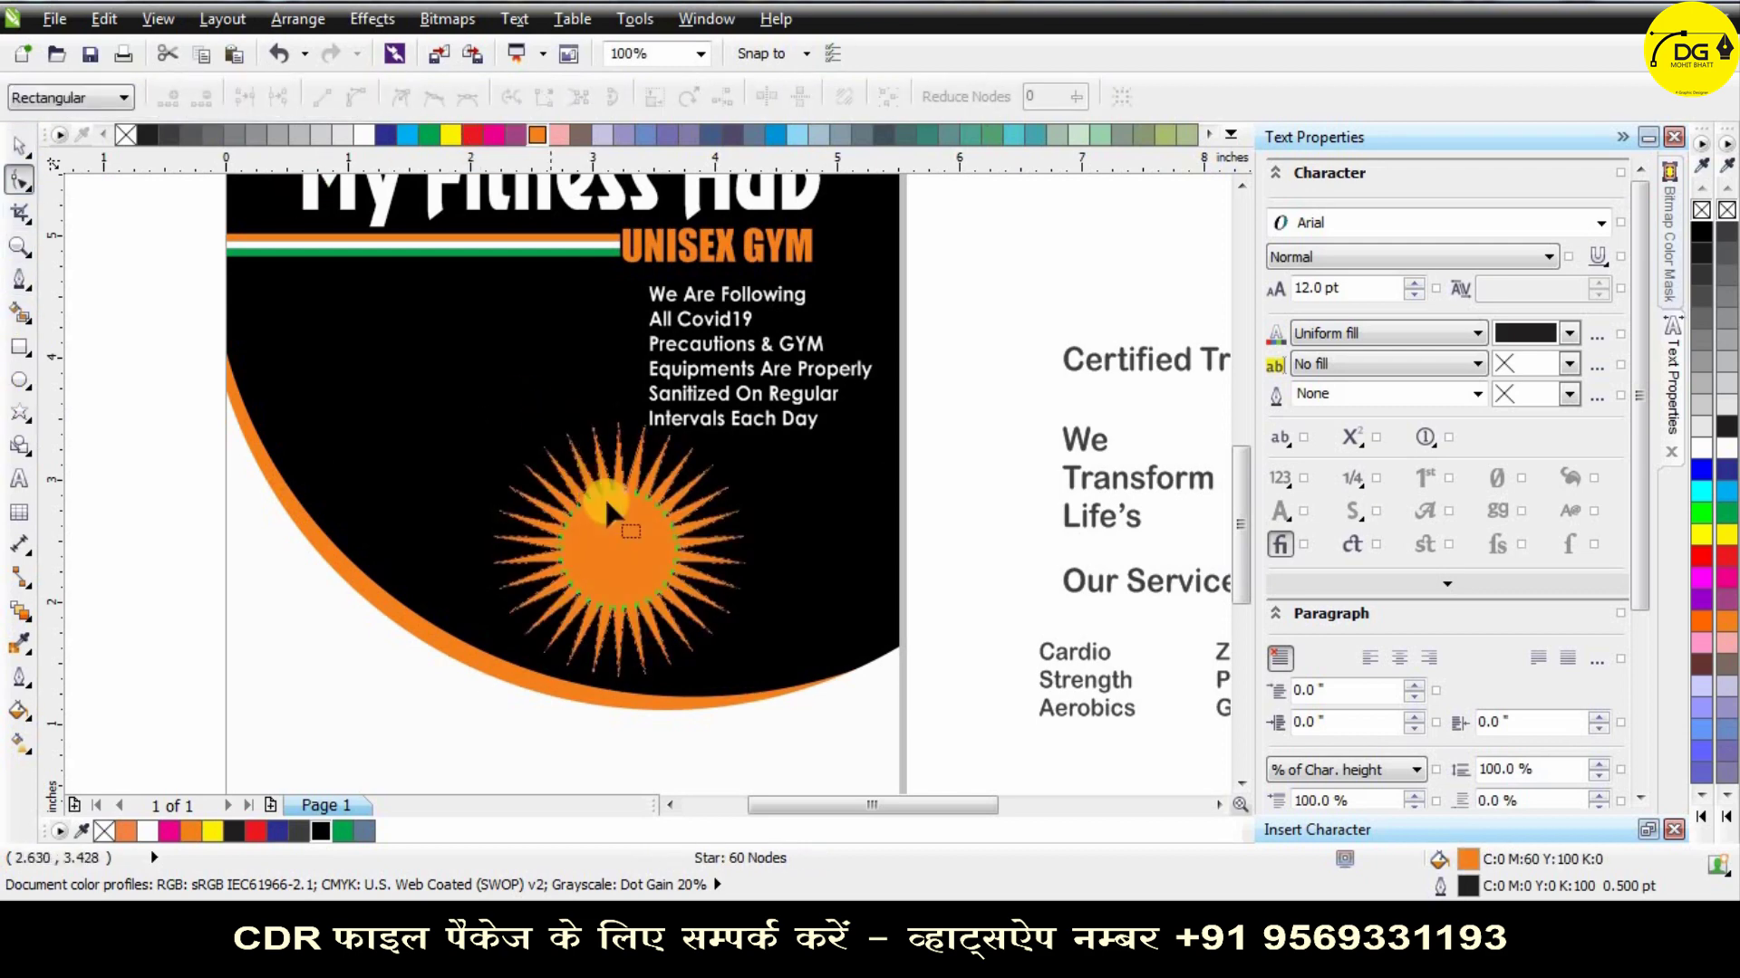
scroll(606, 496, up, 2)
click(702, 405)
drag(702, 405, 727, 359)
click(20, 147)
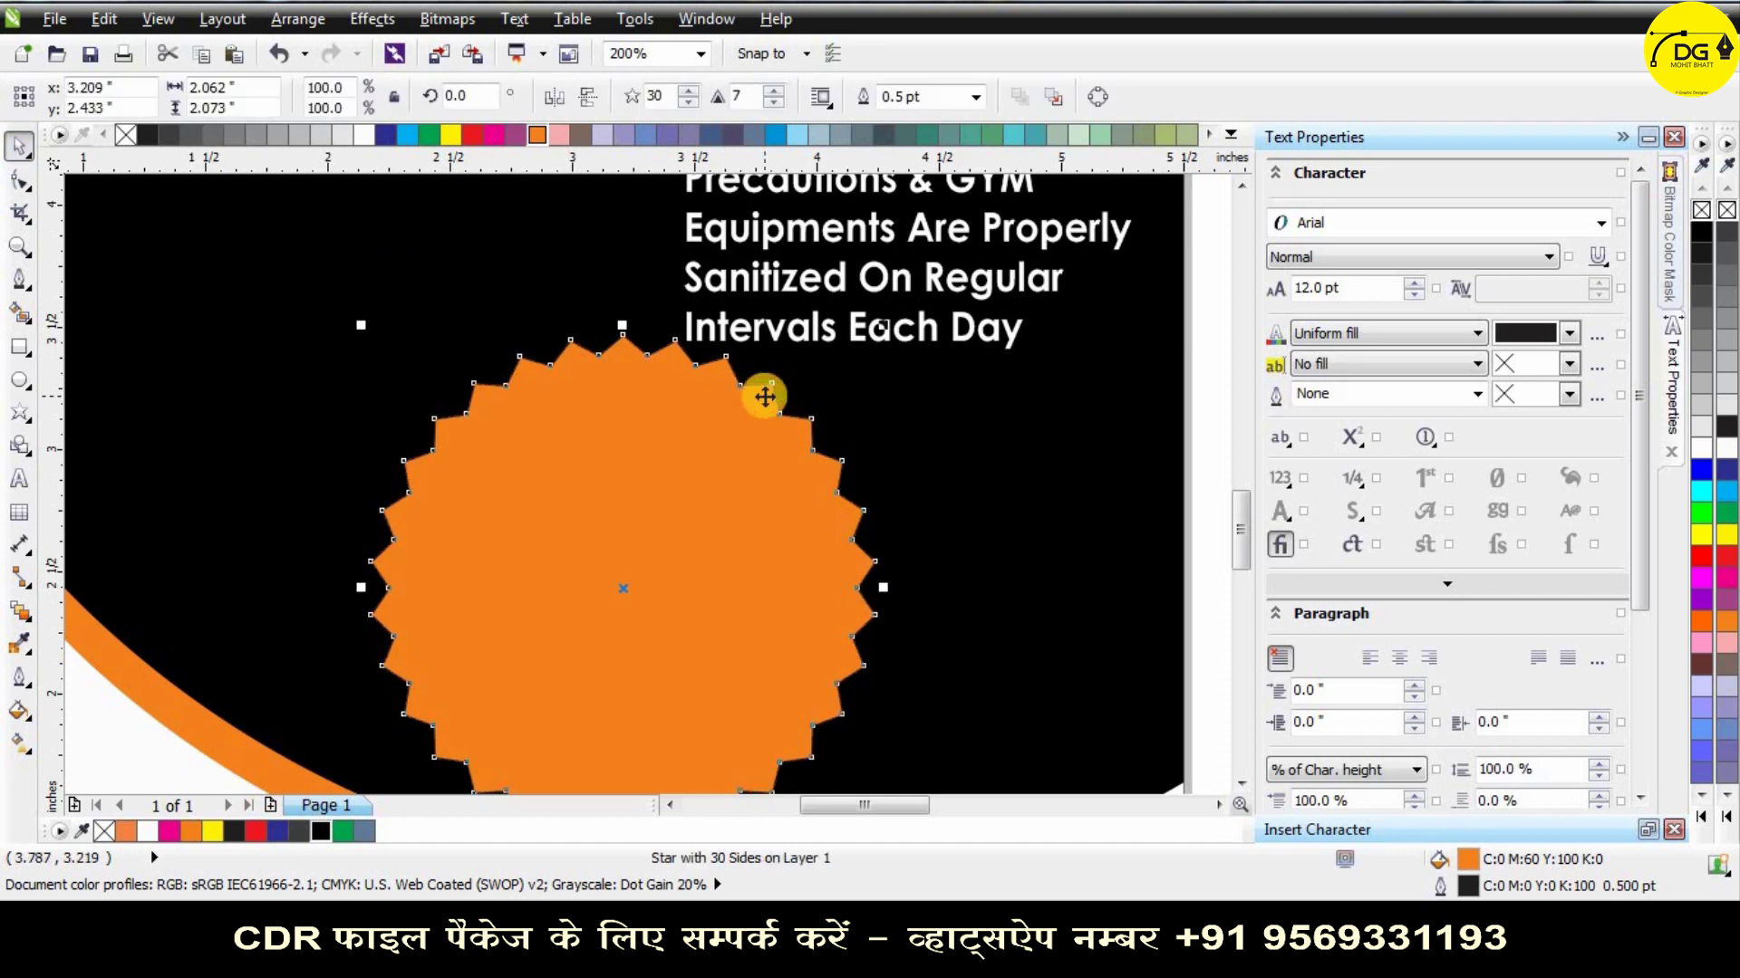
Make a concentric copy of the badge scaled to about 91% and flatten its points to a nearly round edge.
drag(861, 334, 861, 335)
right_click(862, 335)
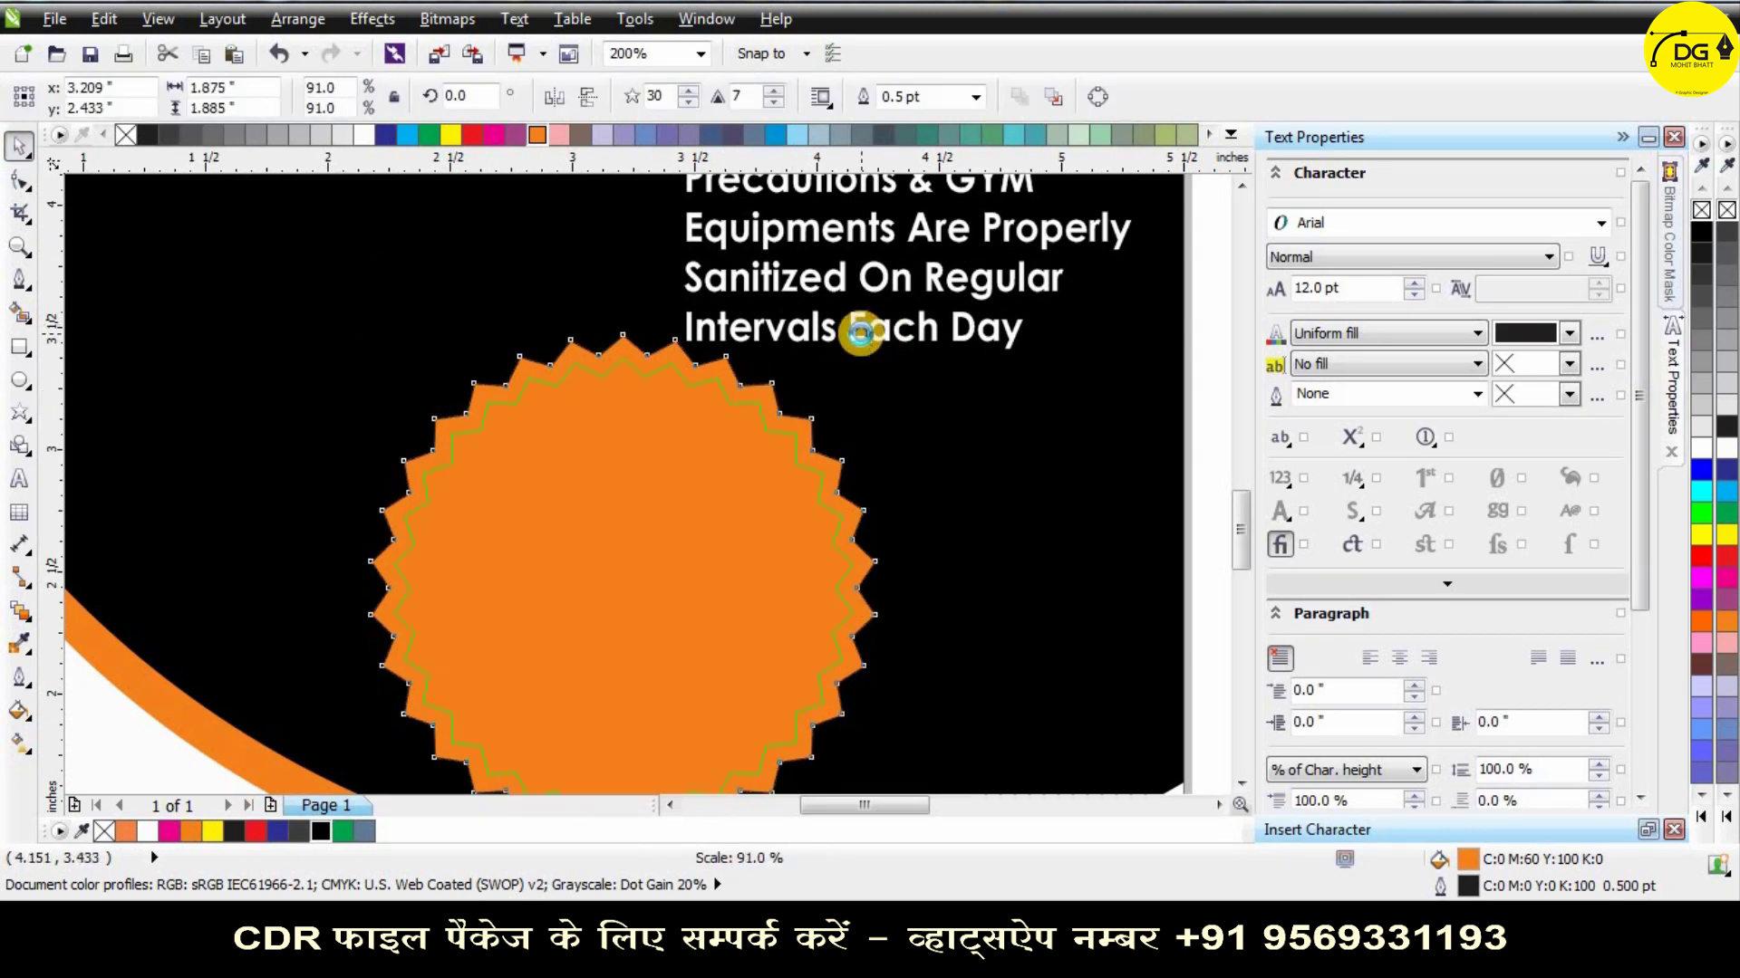
click(22, 181)
drag(642, 373, 646, 364)
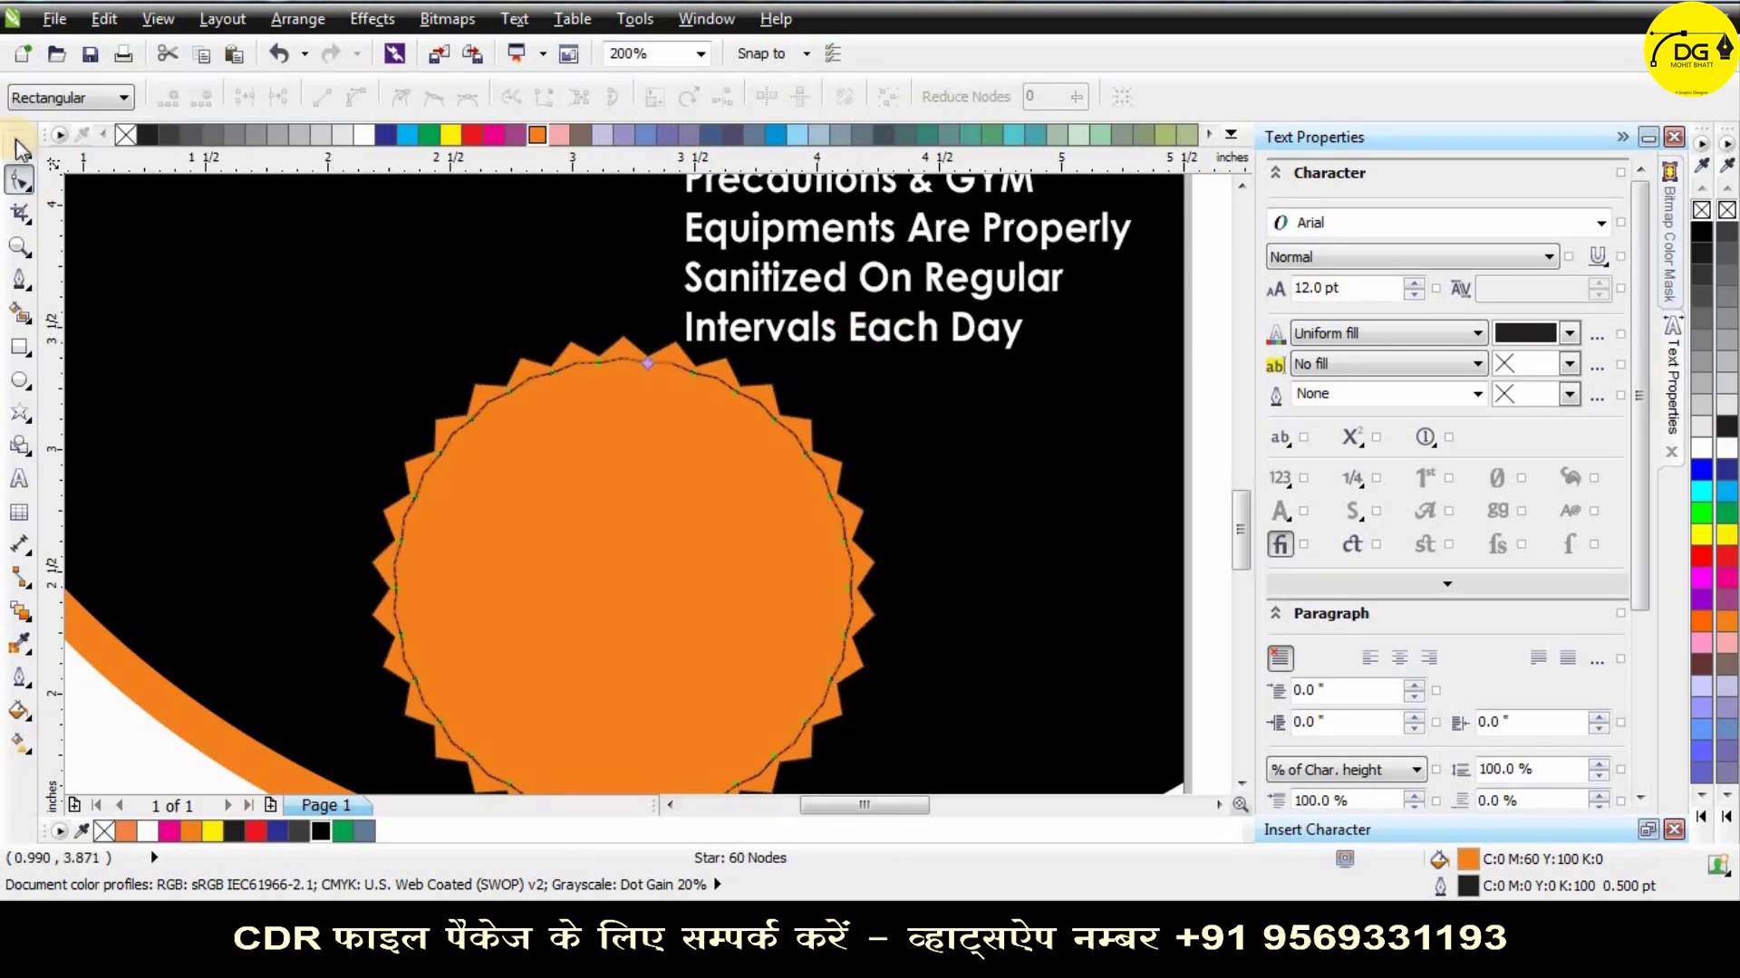
click(20, 147)
Scale the inner badge shape to about 1.75 in wide, fill it white and remove its outline.
drag(856, 344, 856, 350)
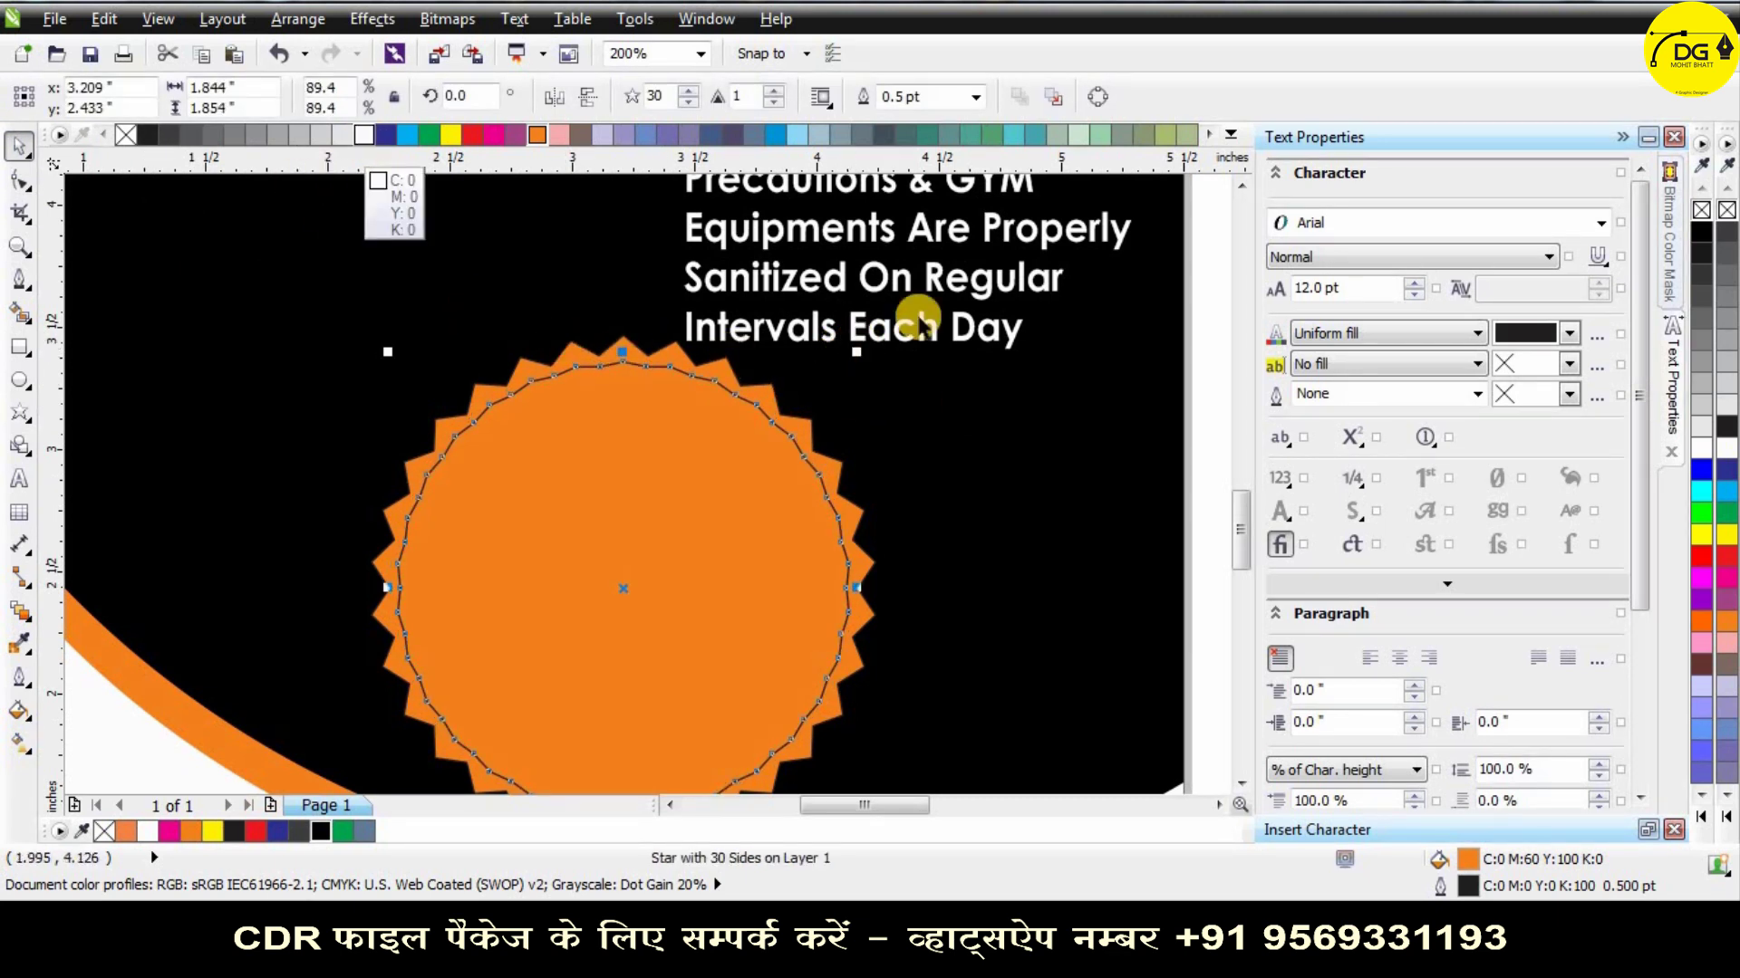
drag(856, 352, 818, 364)
key(ctrl+z)
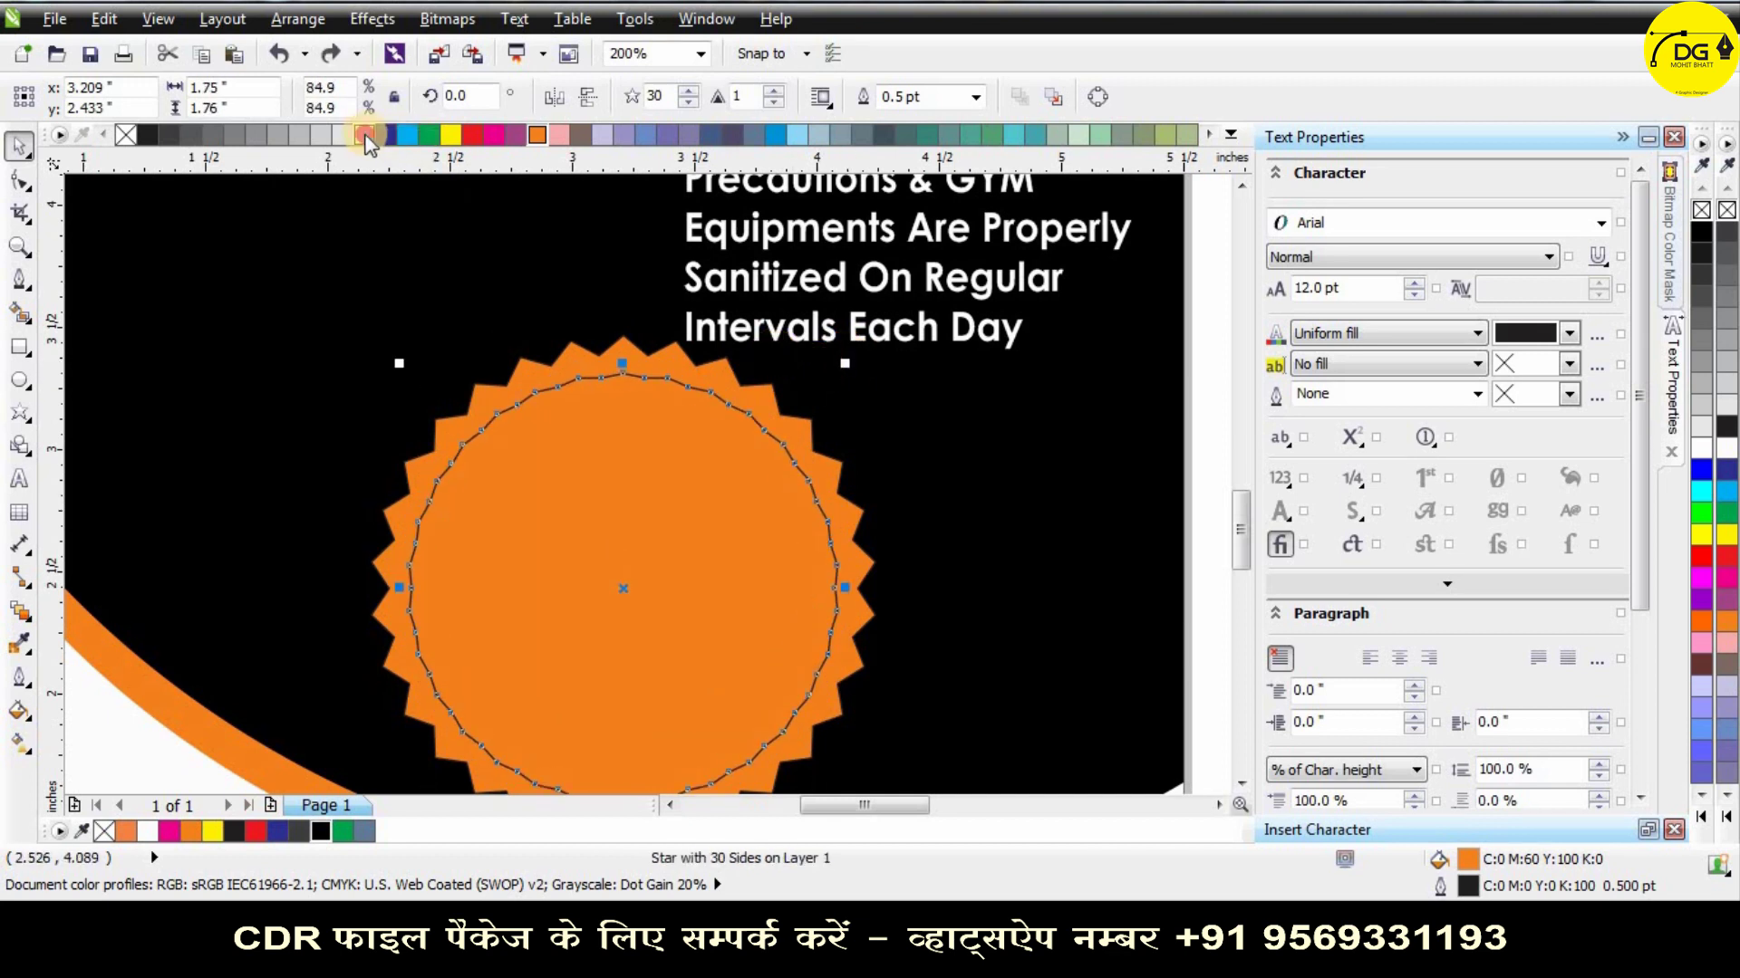
click(365, 136)
right_click(126, 136)
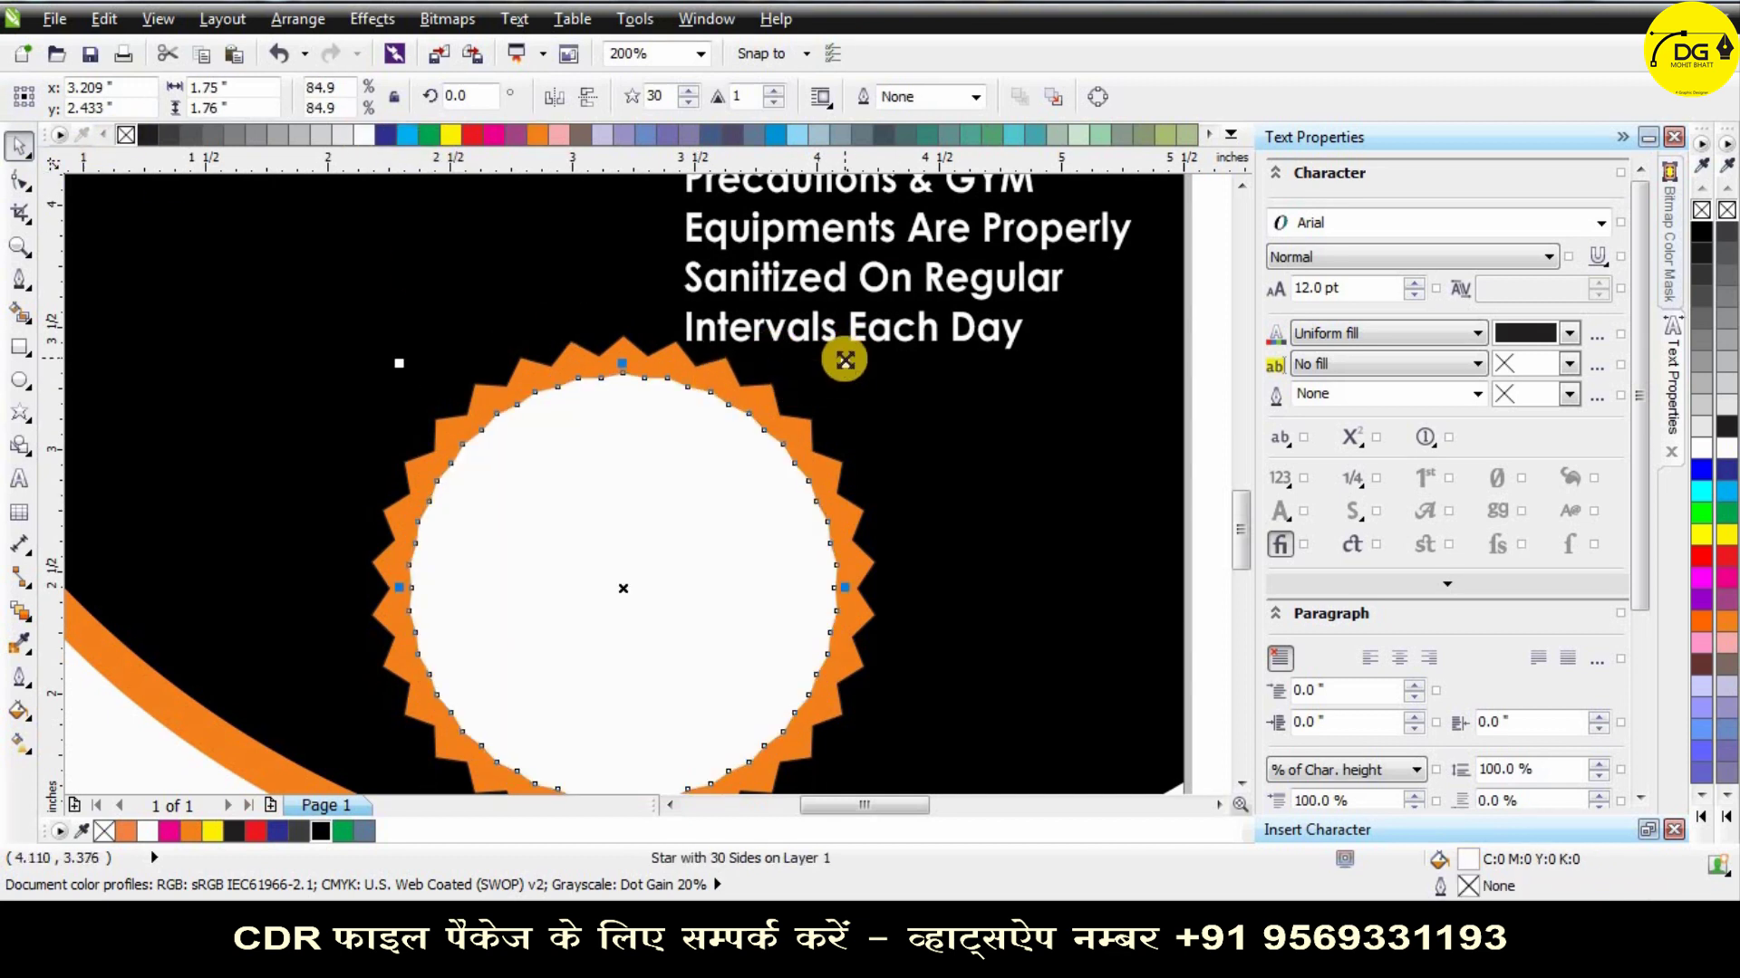
Add a smaller concentric green copy inside the white shape and a white copy about 1.302 in wide inside the green one.
drag(844, 360, 795, 390)
click(434, 136)
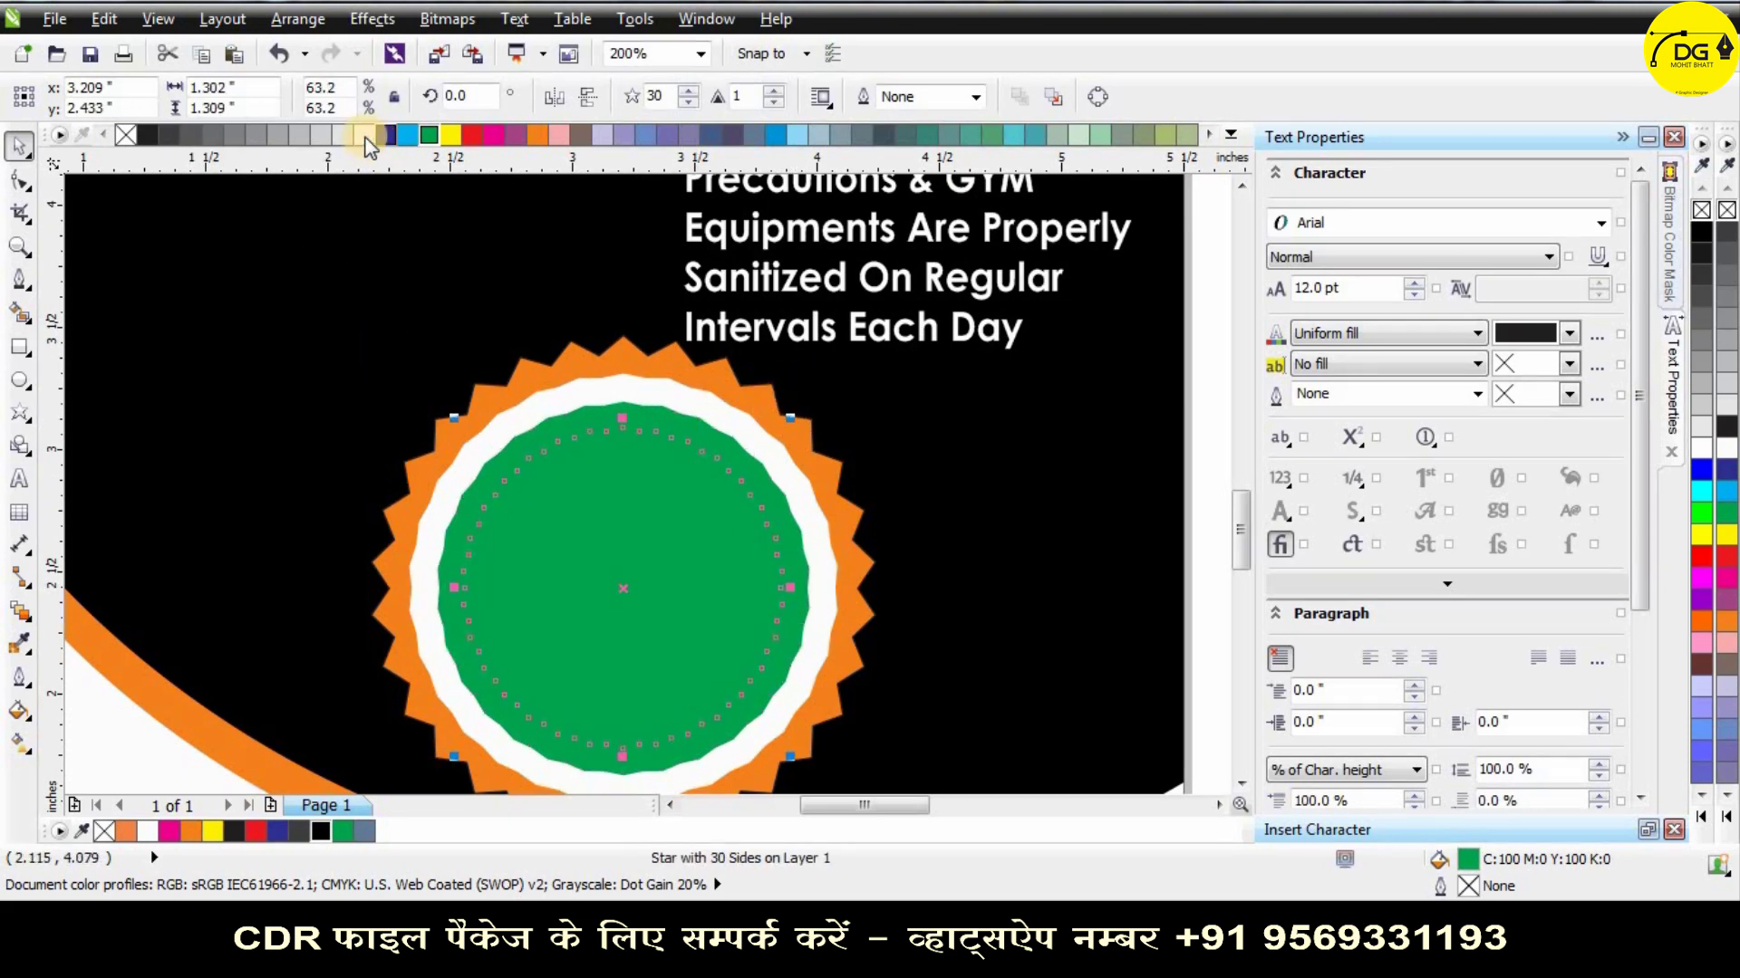
click(365, 137)
Group the four badge shapes, move the group to X 4.25, Y 1.996 in, remove its outline and enlarge it to about 2.186 in wide.
scroll(541, 421, down, 1)
click(541, 421)
drag(152, 305, 843, 684)
key(ctrl+g)
drag(680, 501, 793, 550)
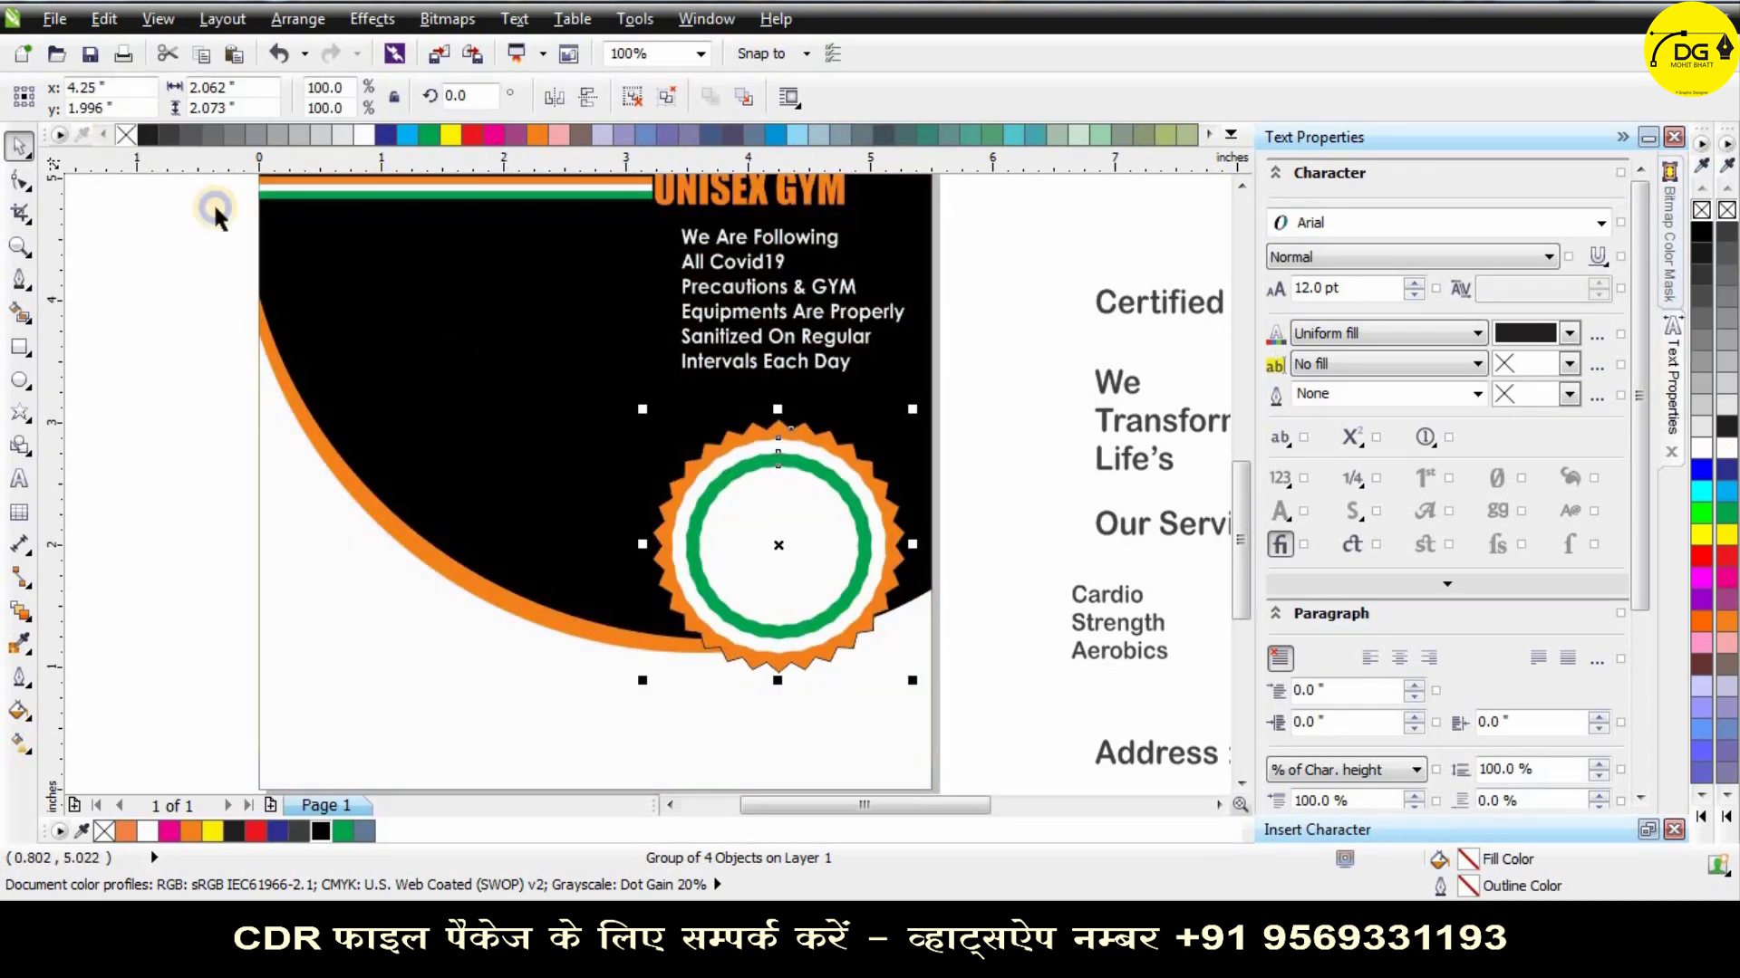
drag(913, 410, 920, 402)
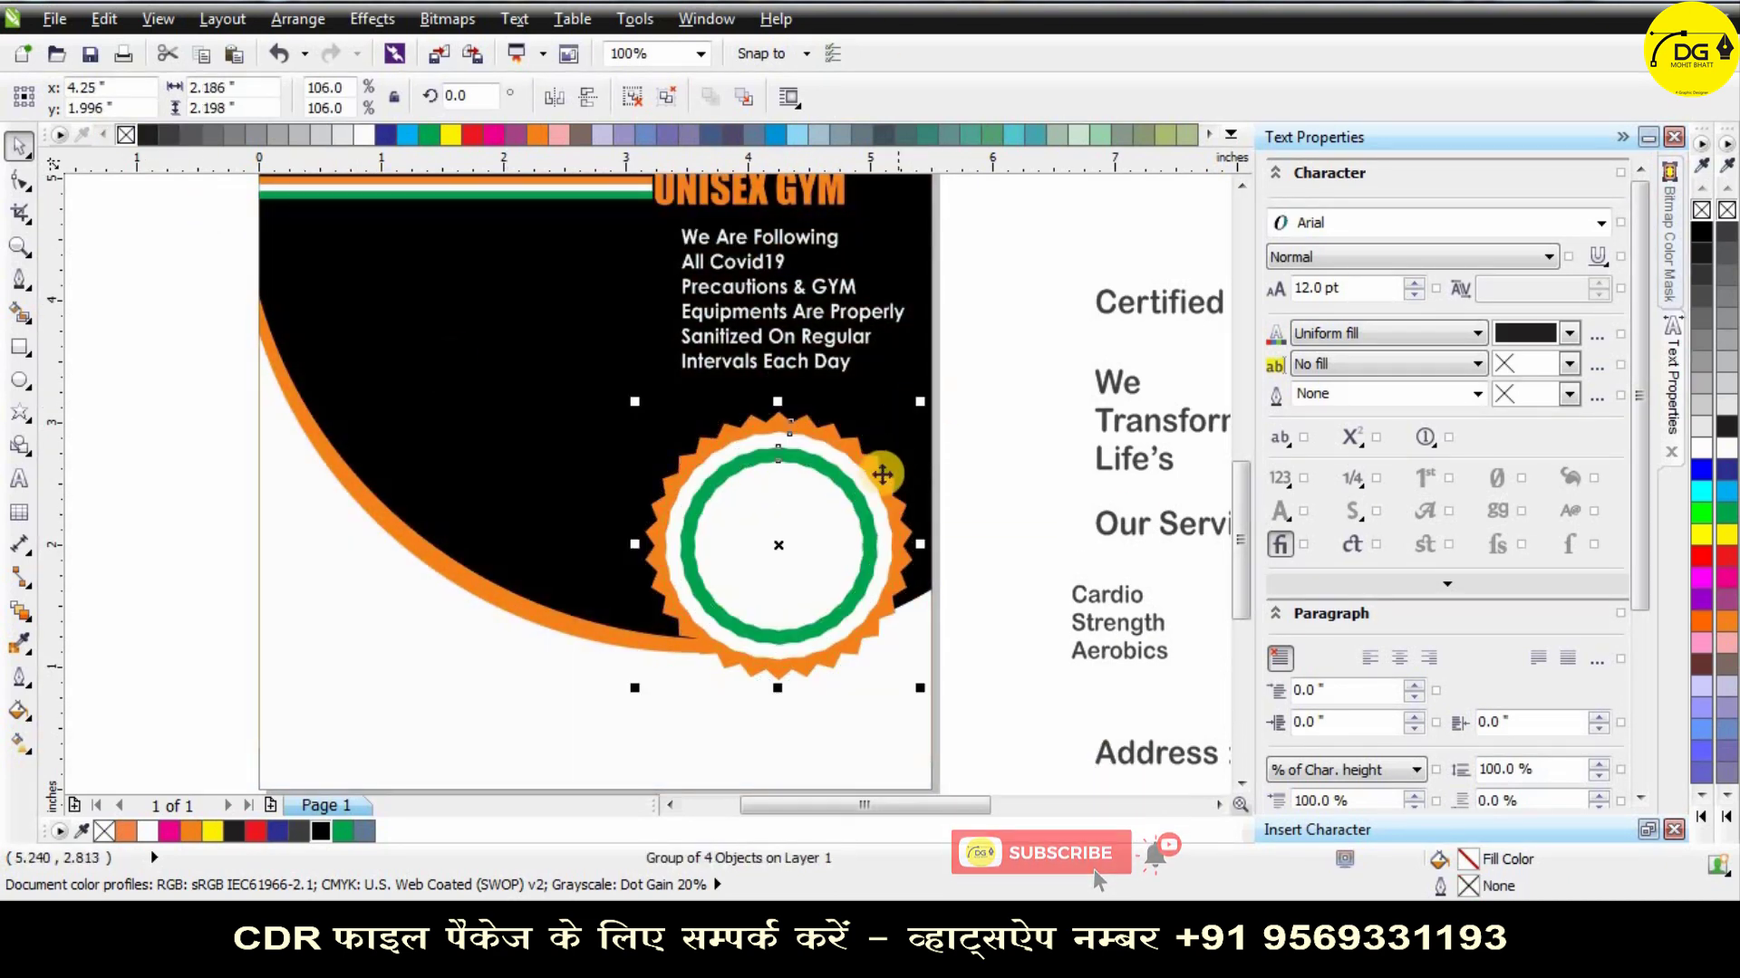
Move the badge group to about X 4.271, Y 2.11 in.
drag(840, 475, 818, 474)
drag(797, 524, 811, 513)
scroll(788, 513, down, 1)
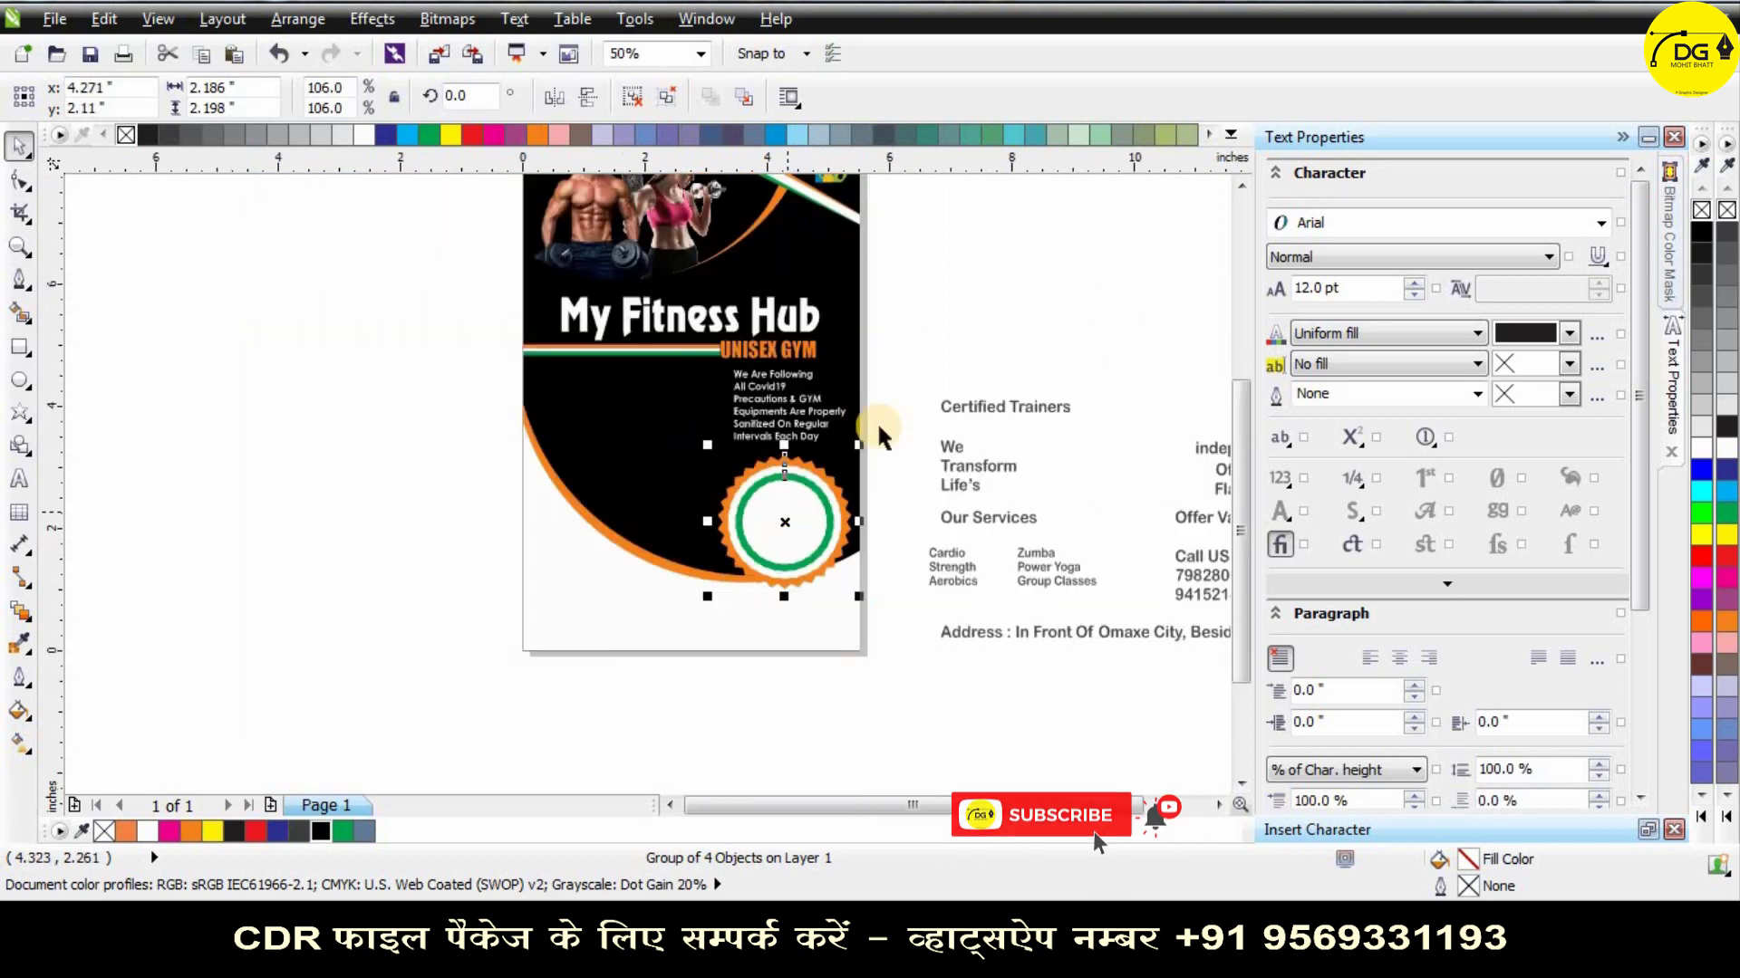
Move the "independence day" text just below the badge and set its font to Days One.
scroll(1068, 482, down, 1)
scroll(1009, 422, up, 1)
drag(1009, 422, 562, 569)
scroll(561, 569, up, 2)
click(615, 95)
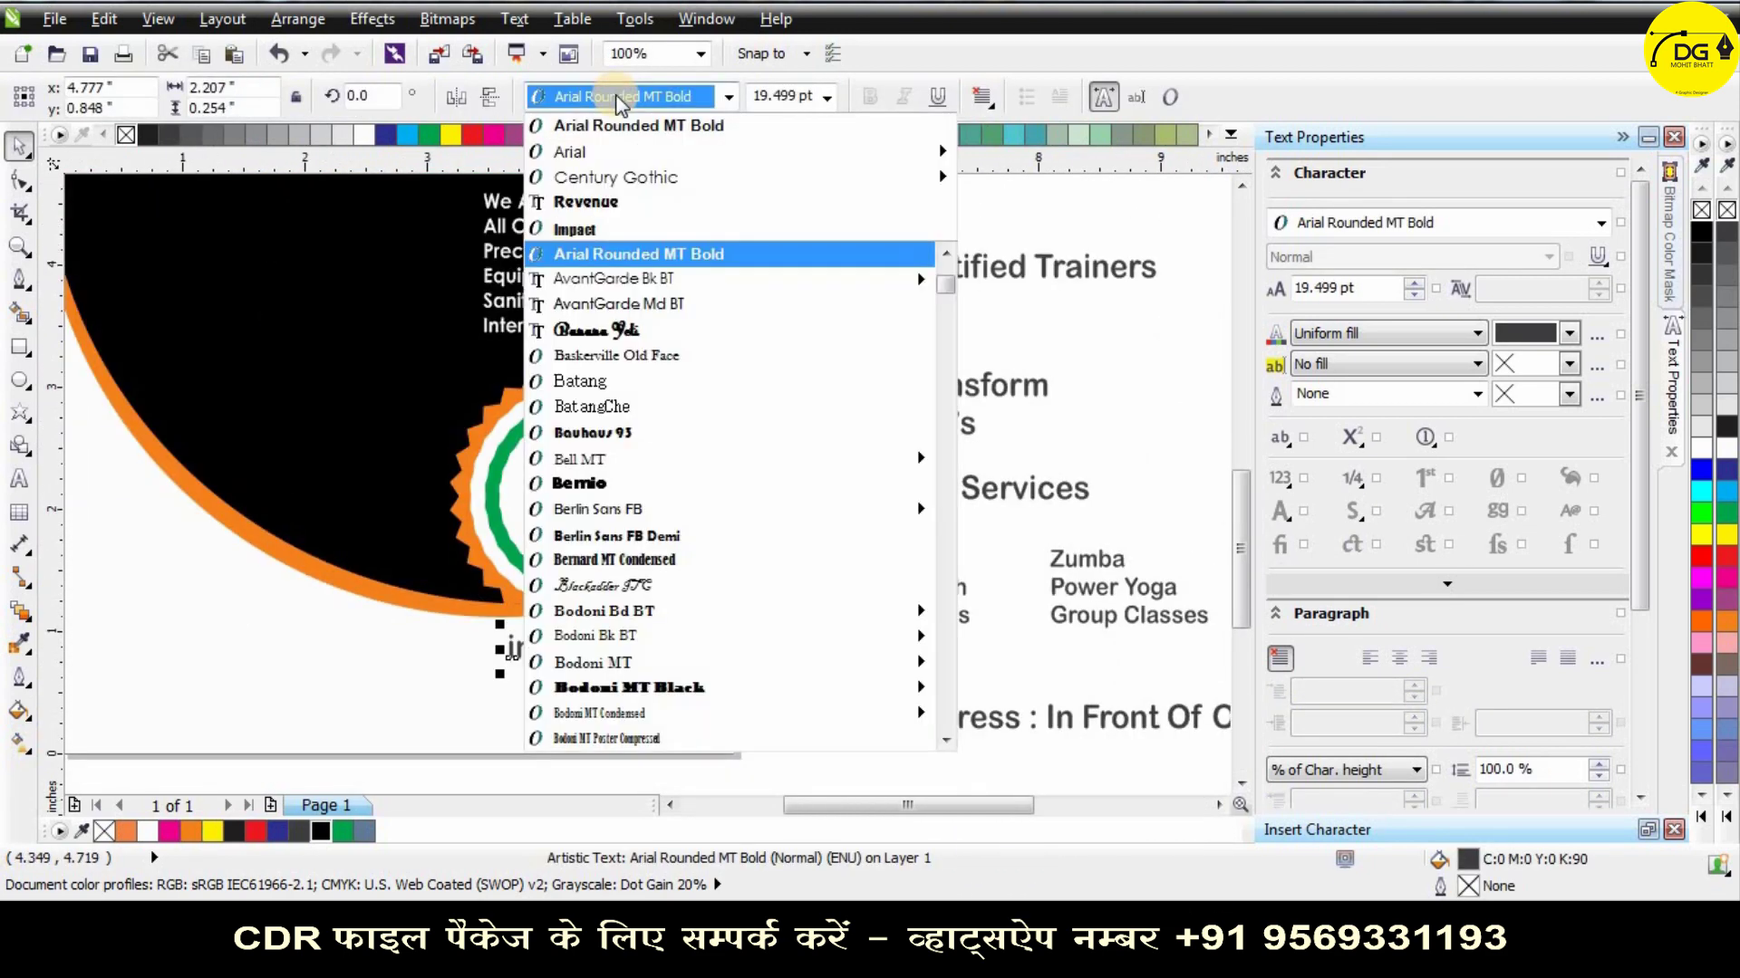
scroll(589, 634, down, 5)
click(589, 734)
scroll(566, 652, up, 1)
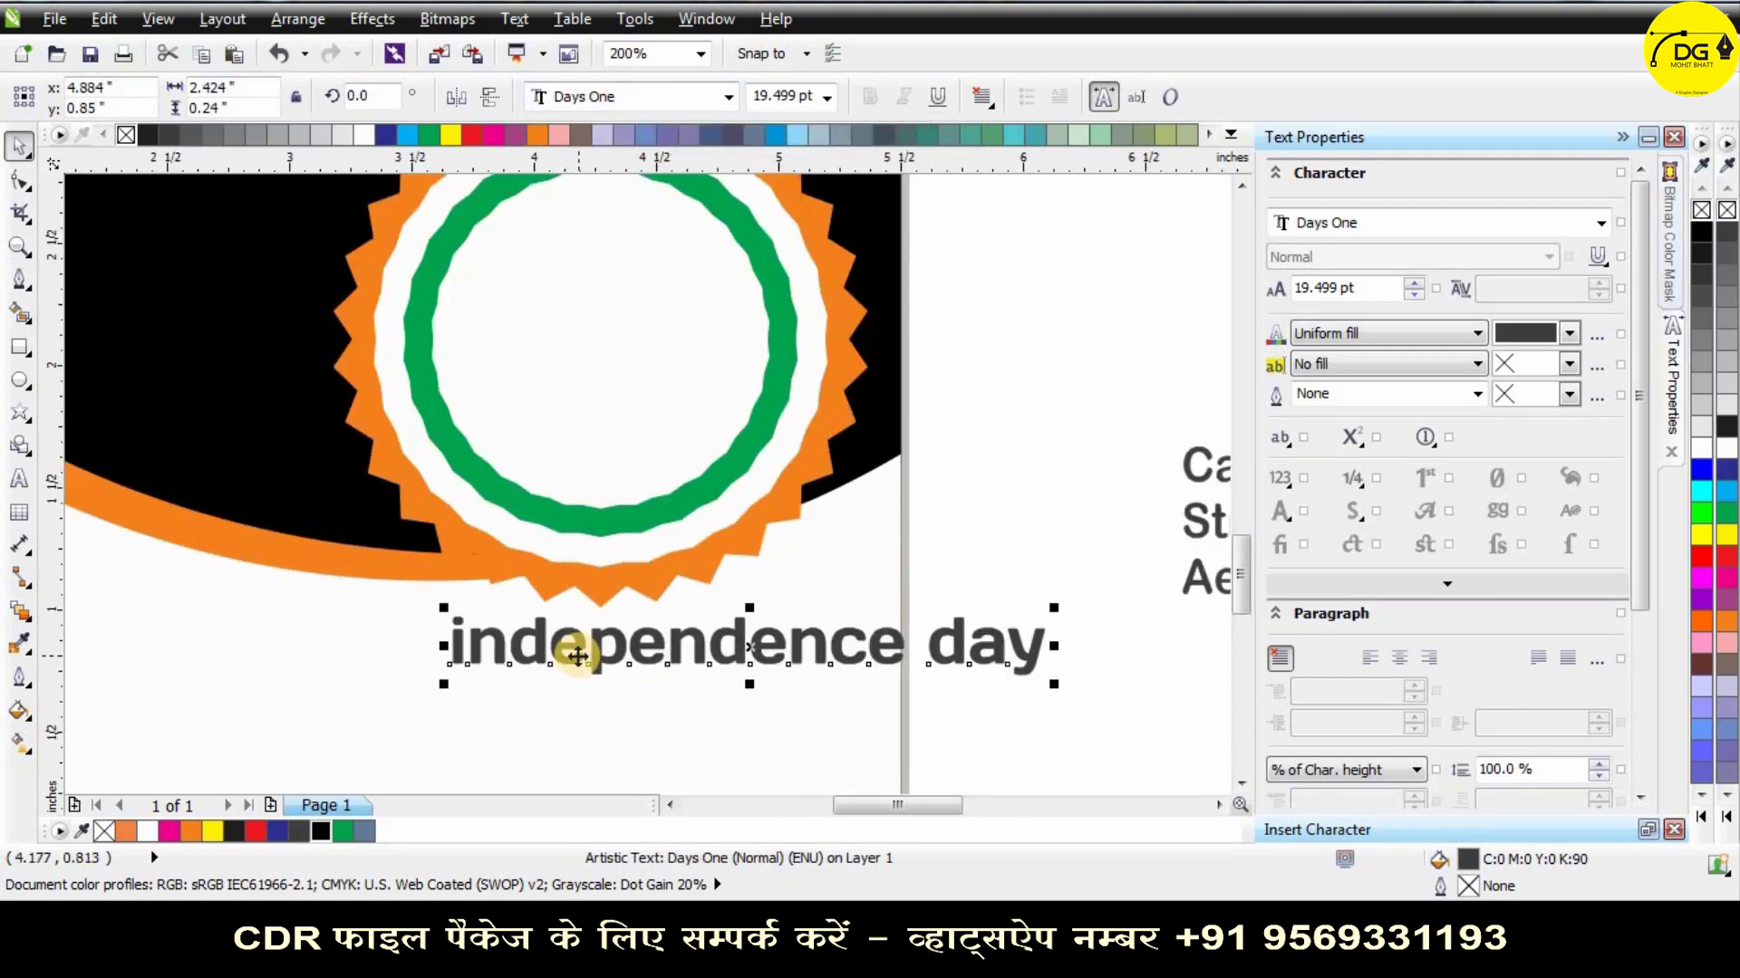
Capitalise the first letter so the text reads "Independence day".
key(F8)
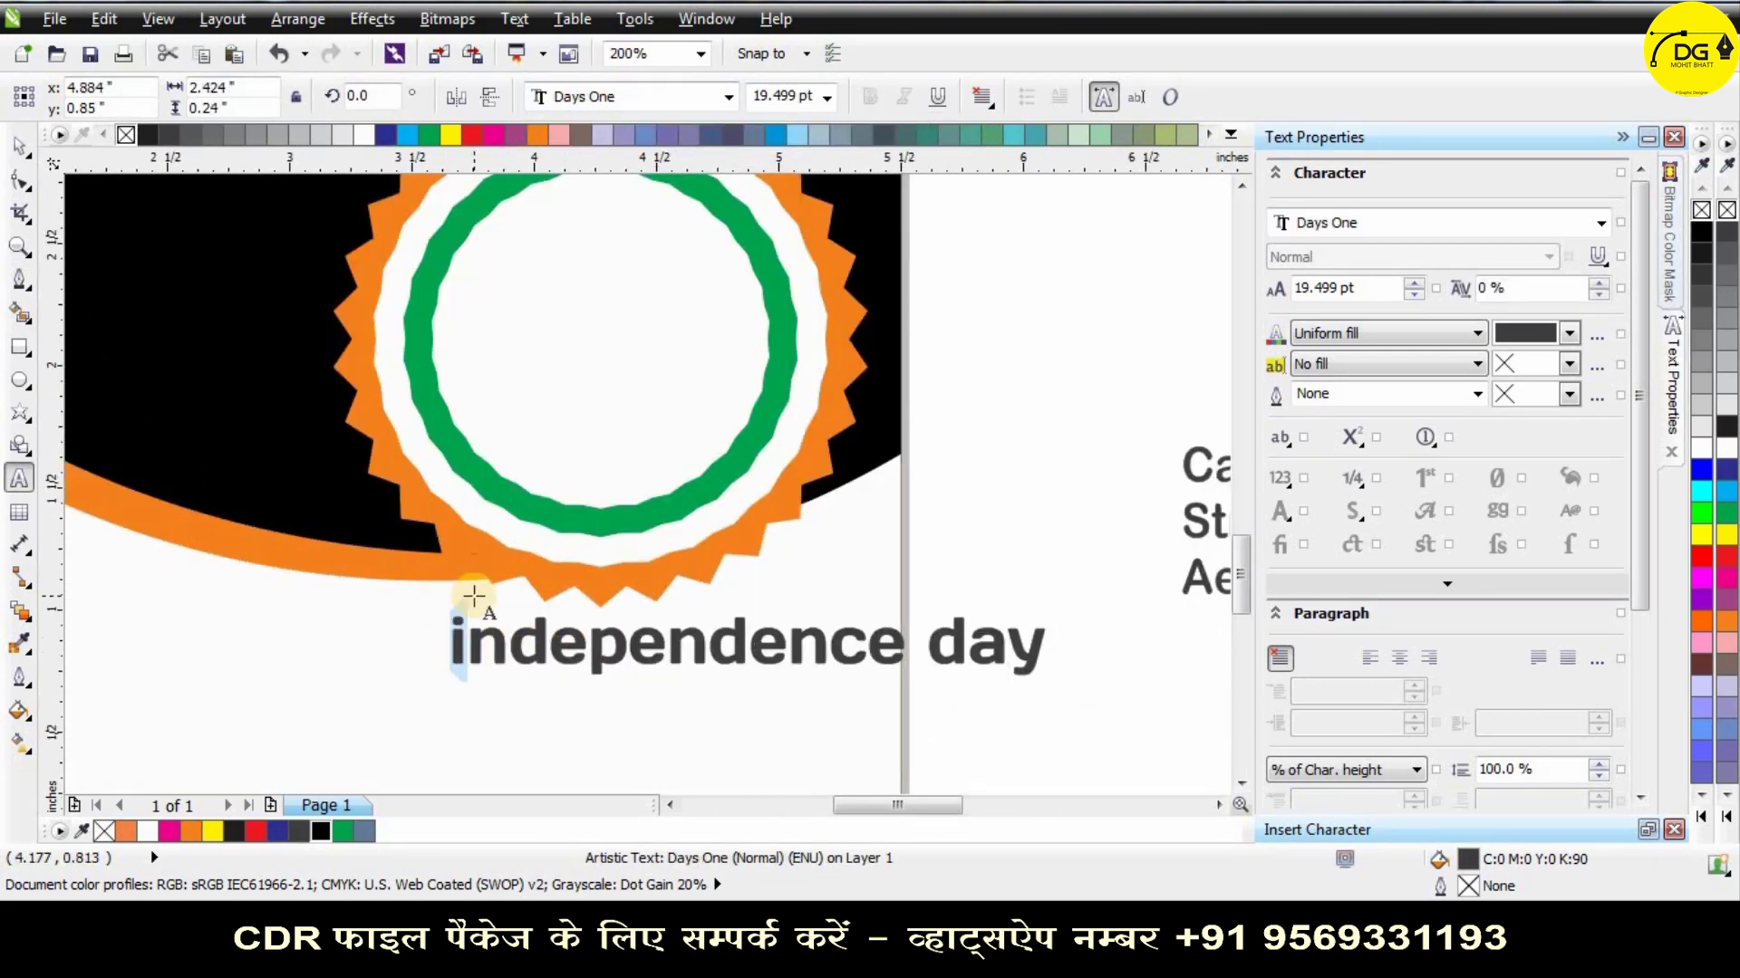
text(I)
click(16, 151)
click(729, 646)
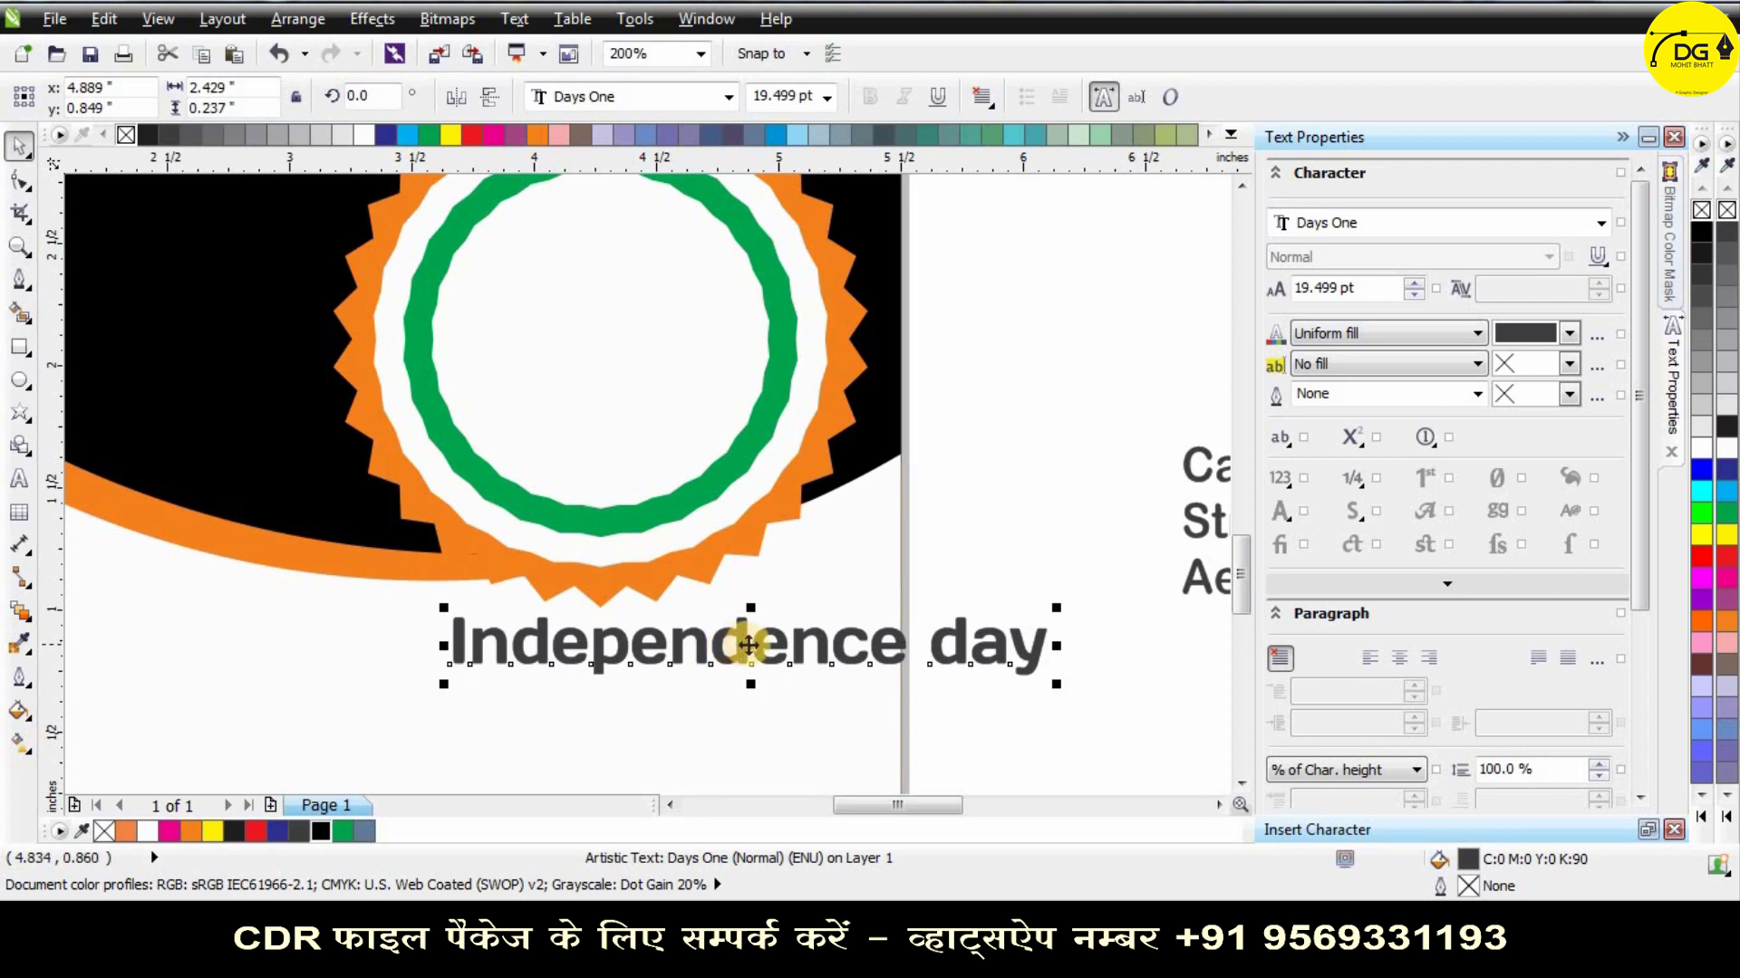
Move the "Independence day" text onto the badge, fill it orange and scale it to about 1.212 in wide.
drag(732, 639, 590, 288)
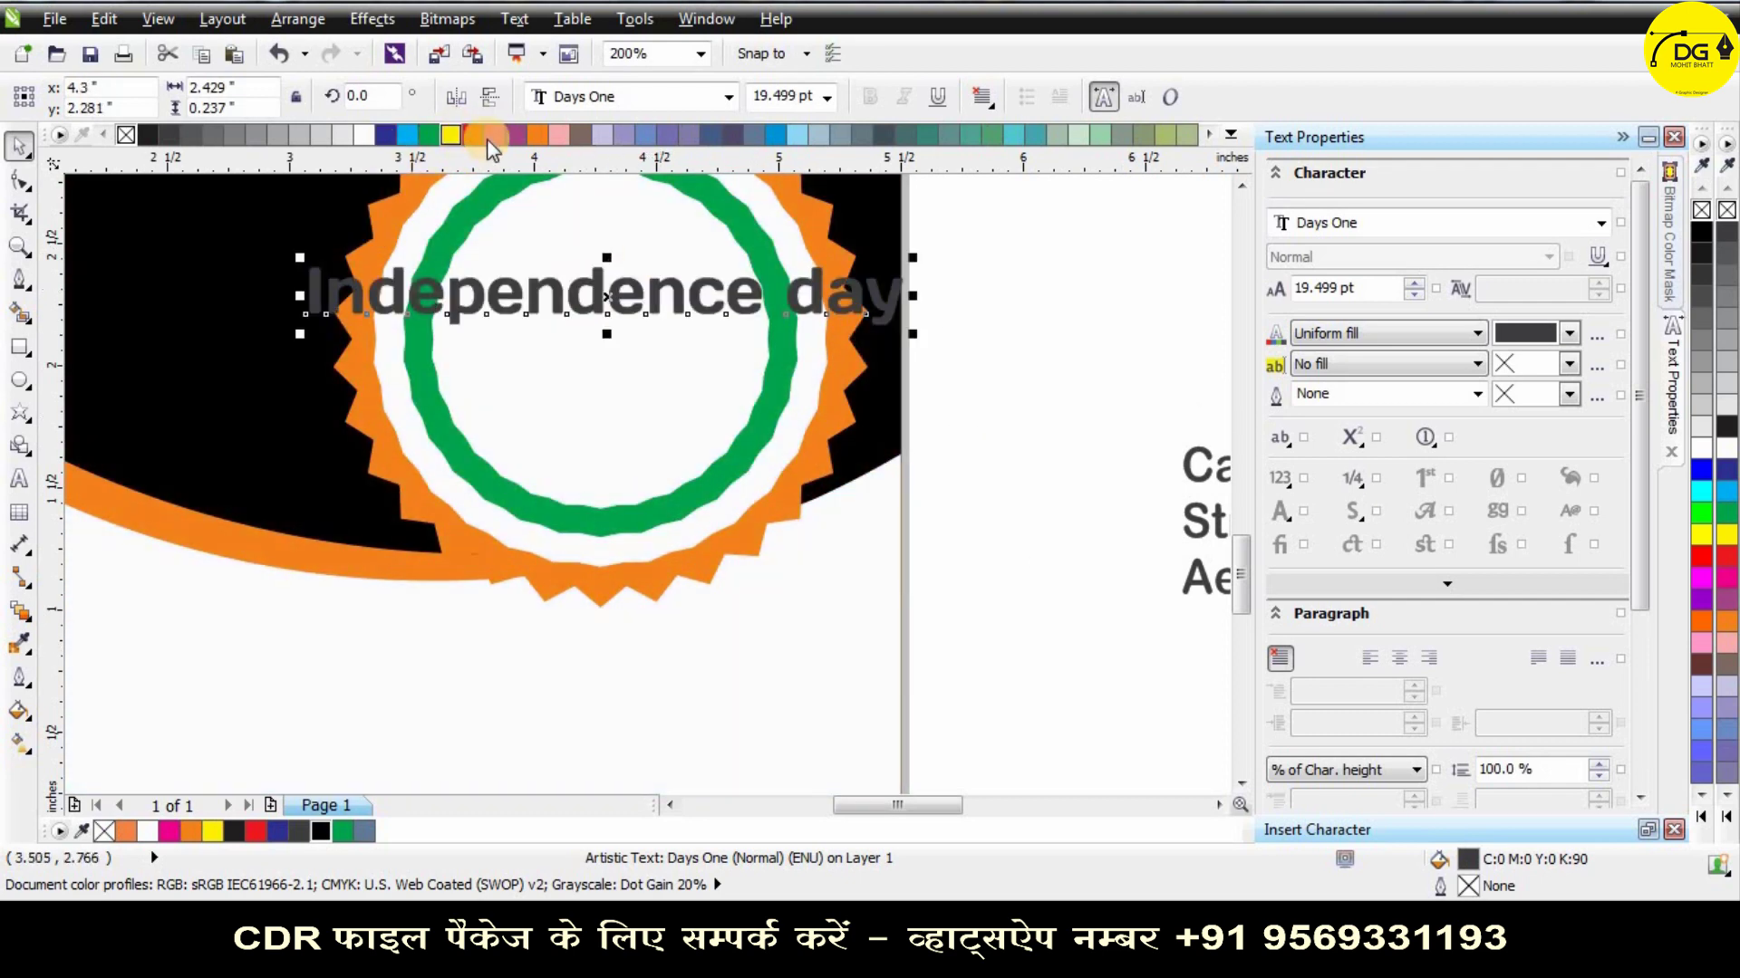
click(181, 832)
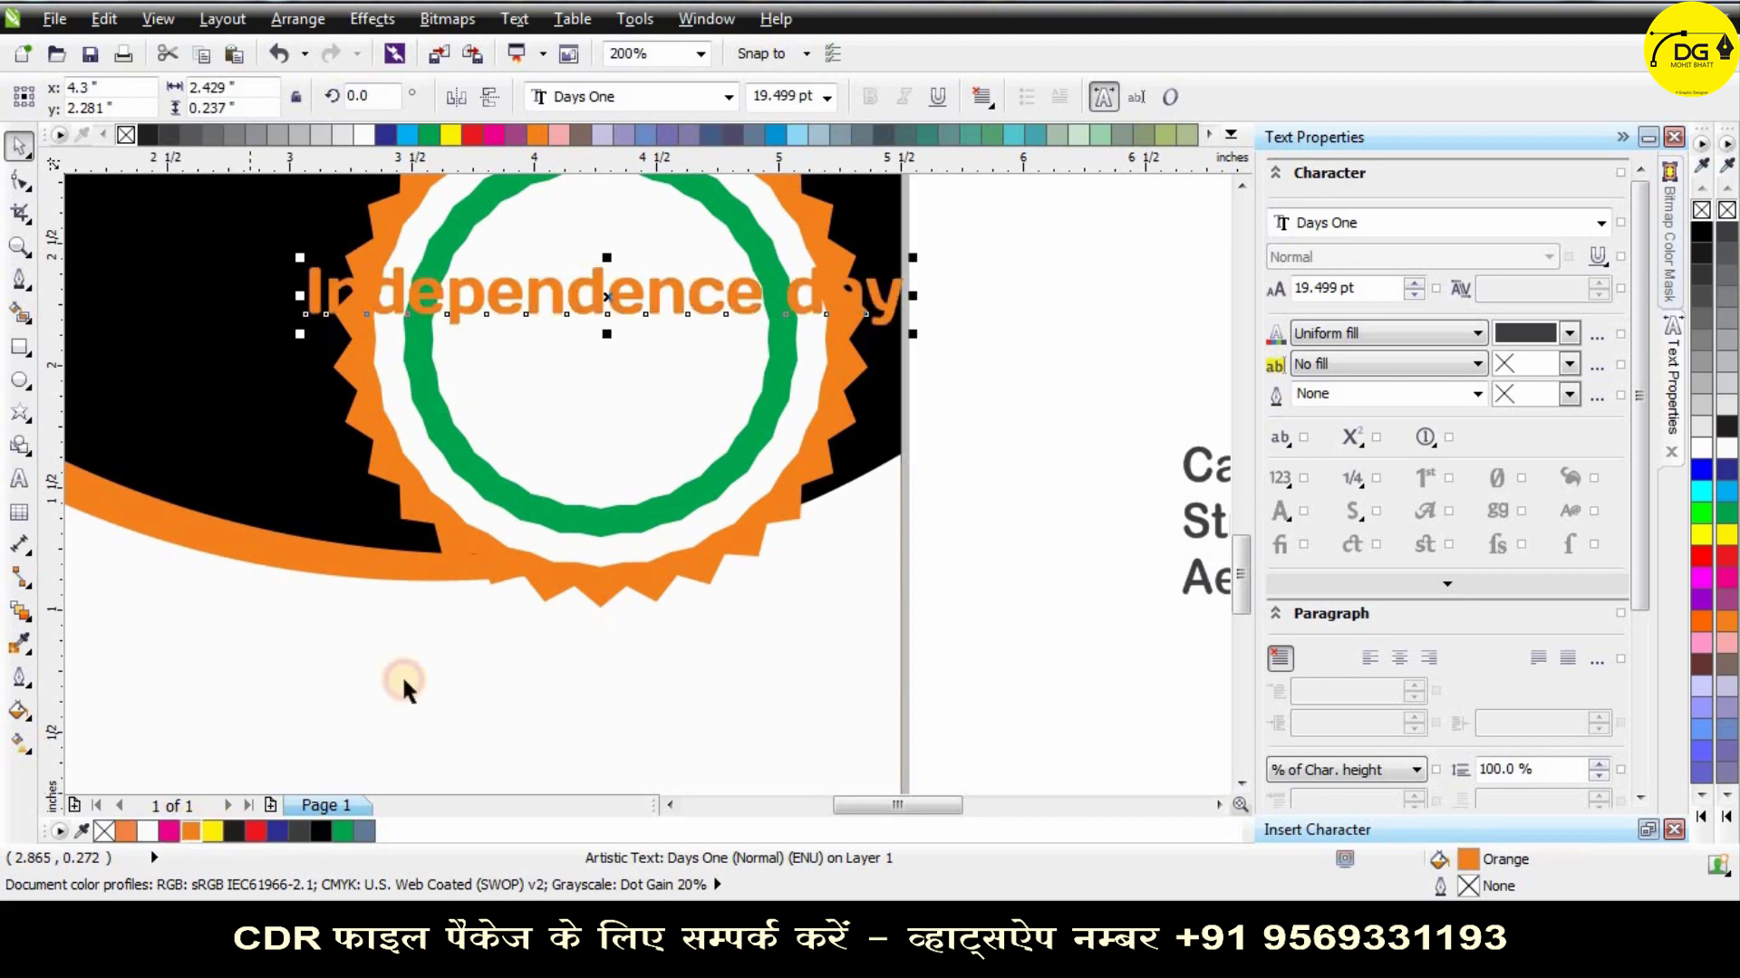
drag(907, 261, 764, 241)
scroll(633, 217, up, 2)
scroll(651, 472, down, 1)
scroll(643, 412, up, 1)
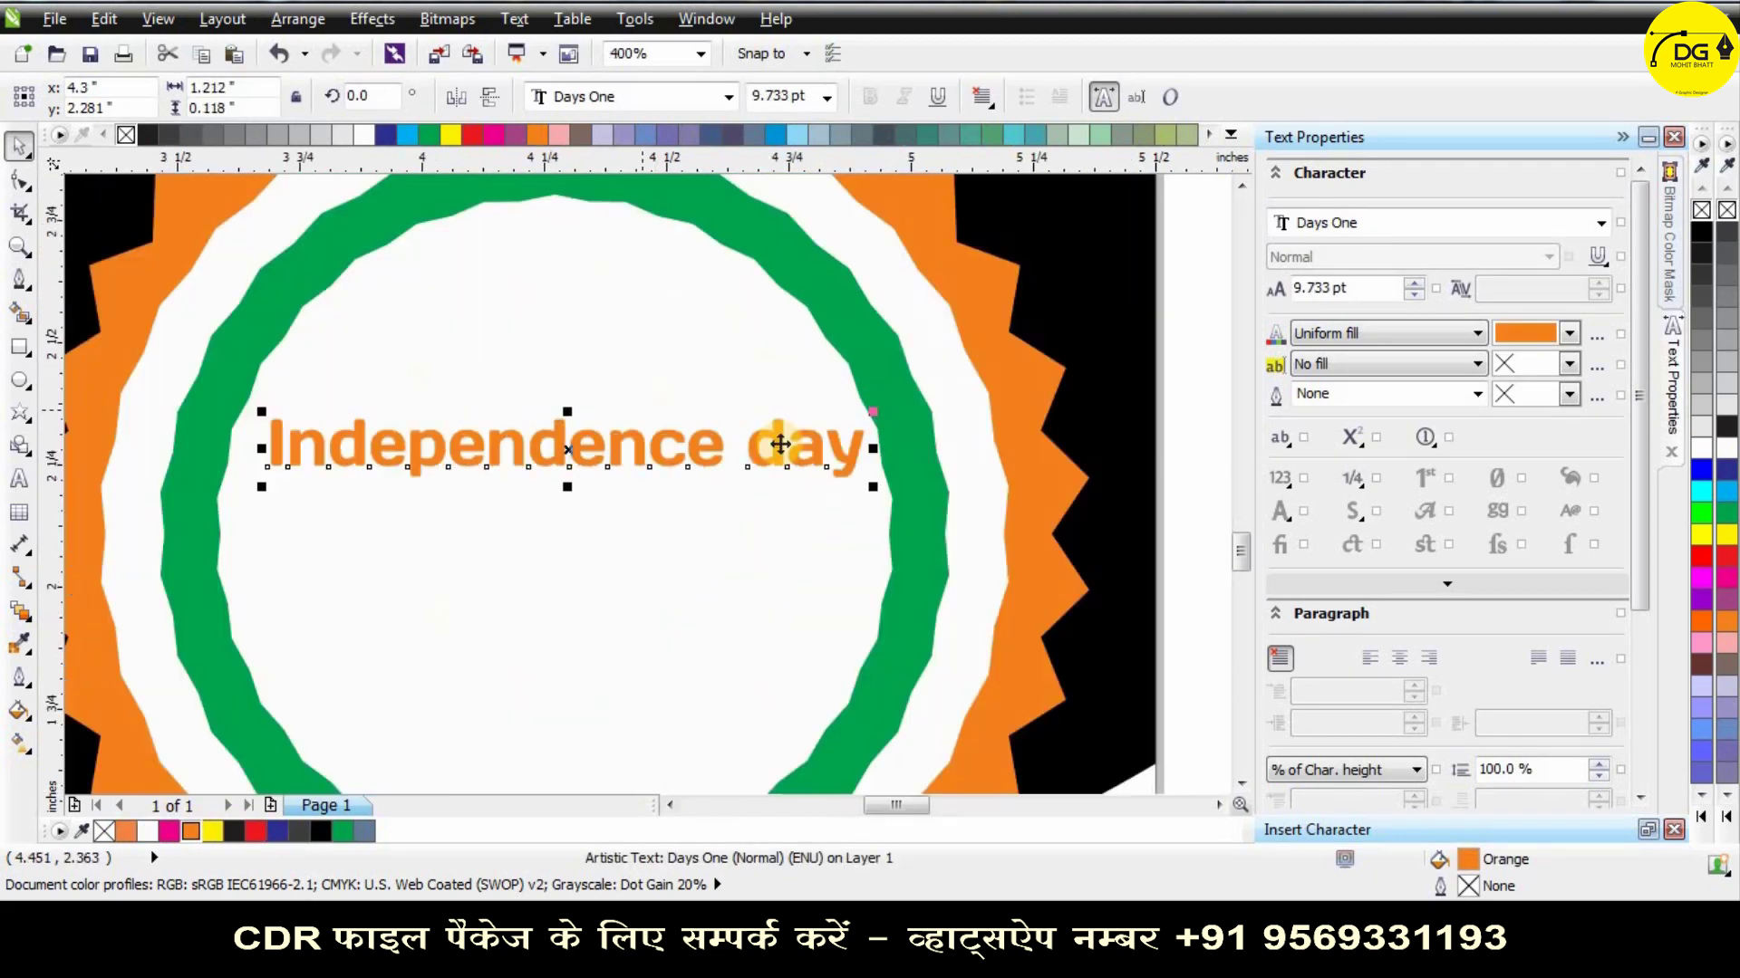
Reduce the orange text to about 1.077 in wide and raise it to about Y 2.406 in inside the badge.
mouse_move(873, 413)
mouse_down()
mouse_move(827, 392)
mouse_move(857, 396)
mouse_up()
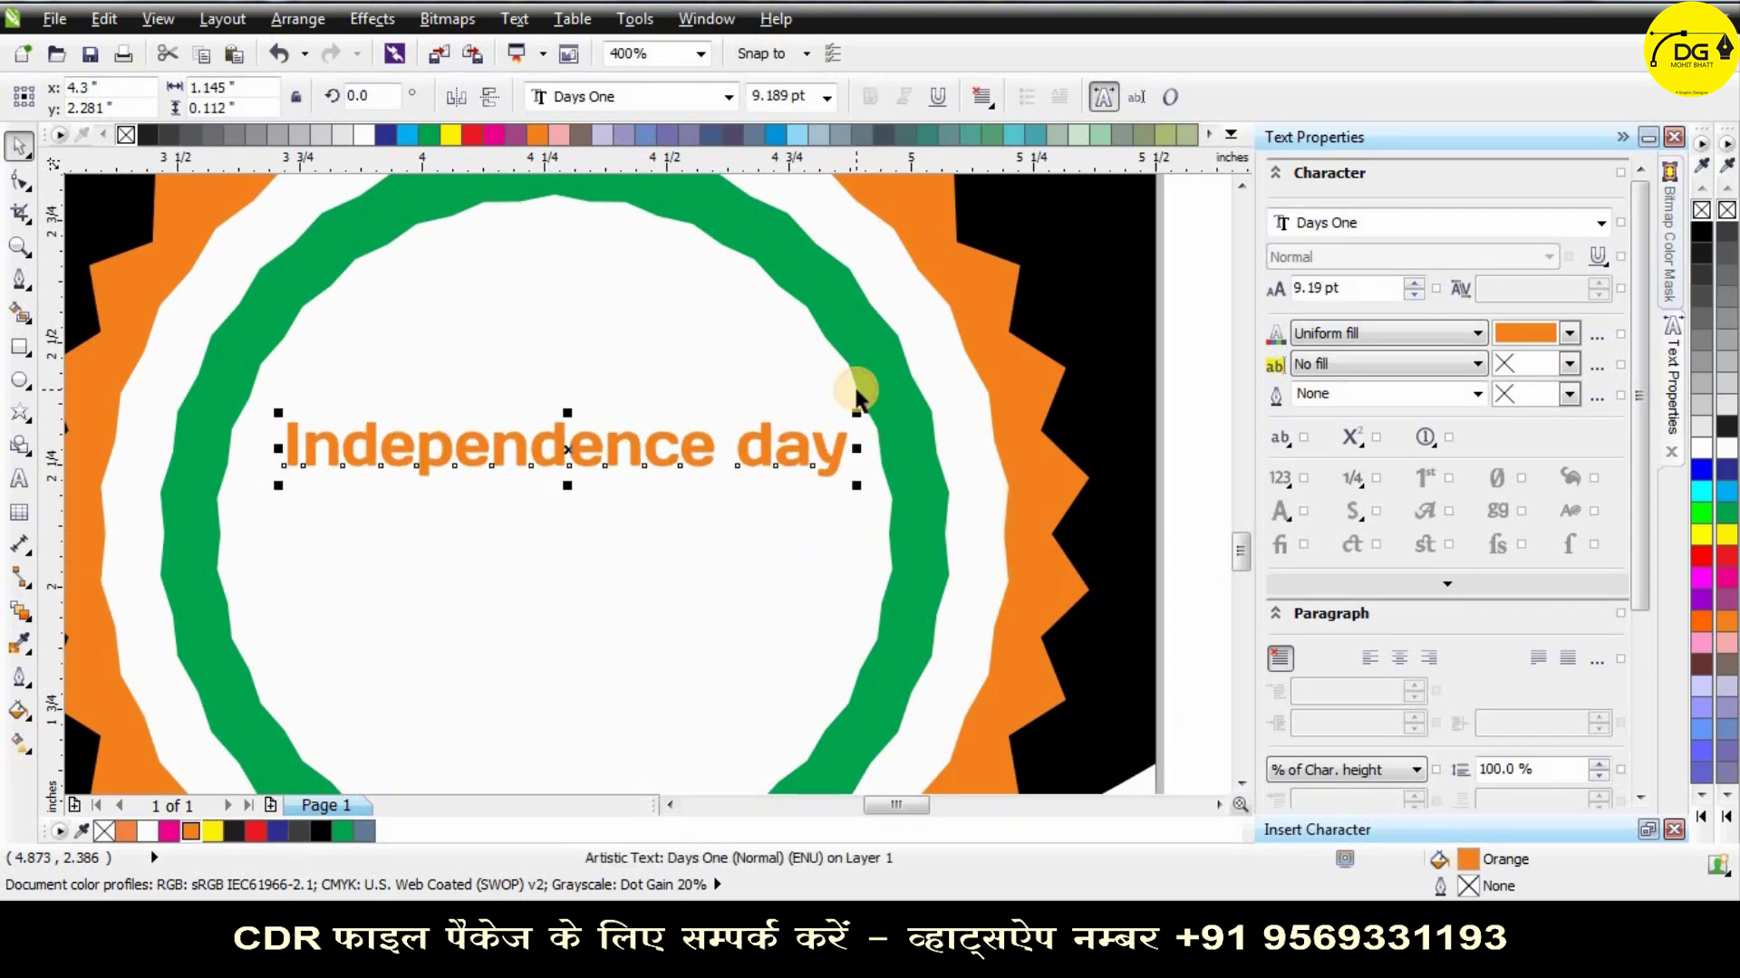
drag(588, 448, 588, 387)
drag(858, 395, 840, 395)
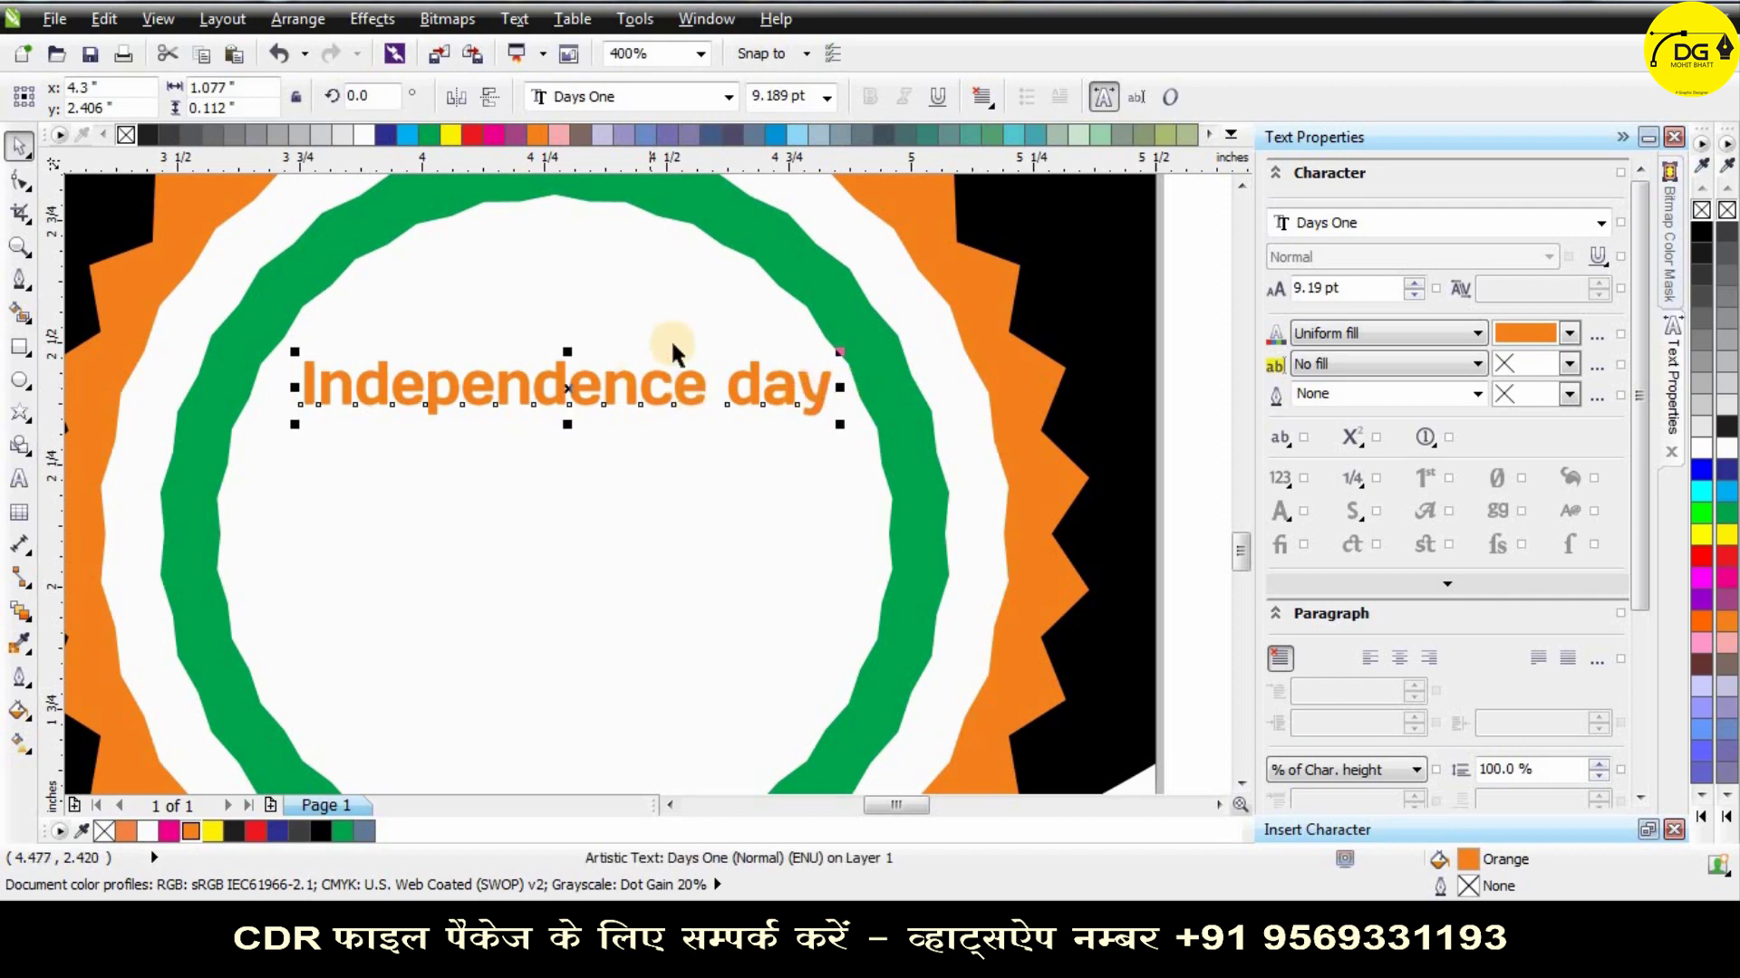
drag(666, 451, 662, 452)
scroll(584, 453, down, 3)
key(ctrl+z)
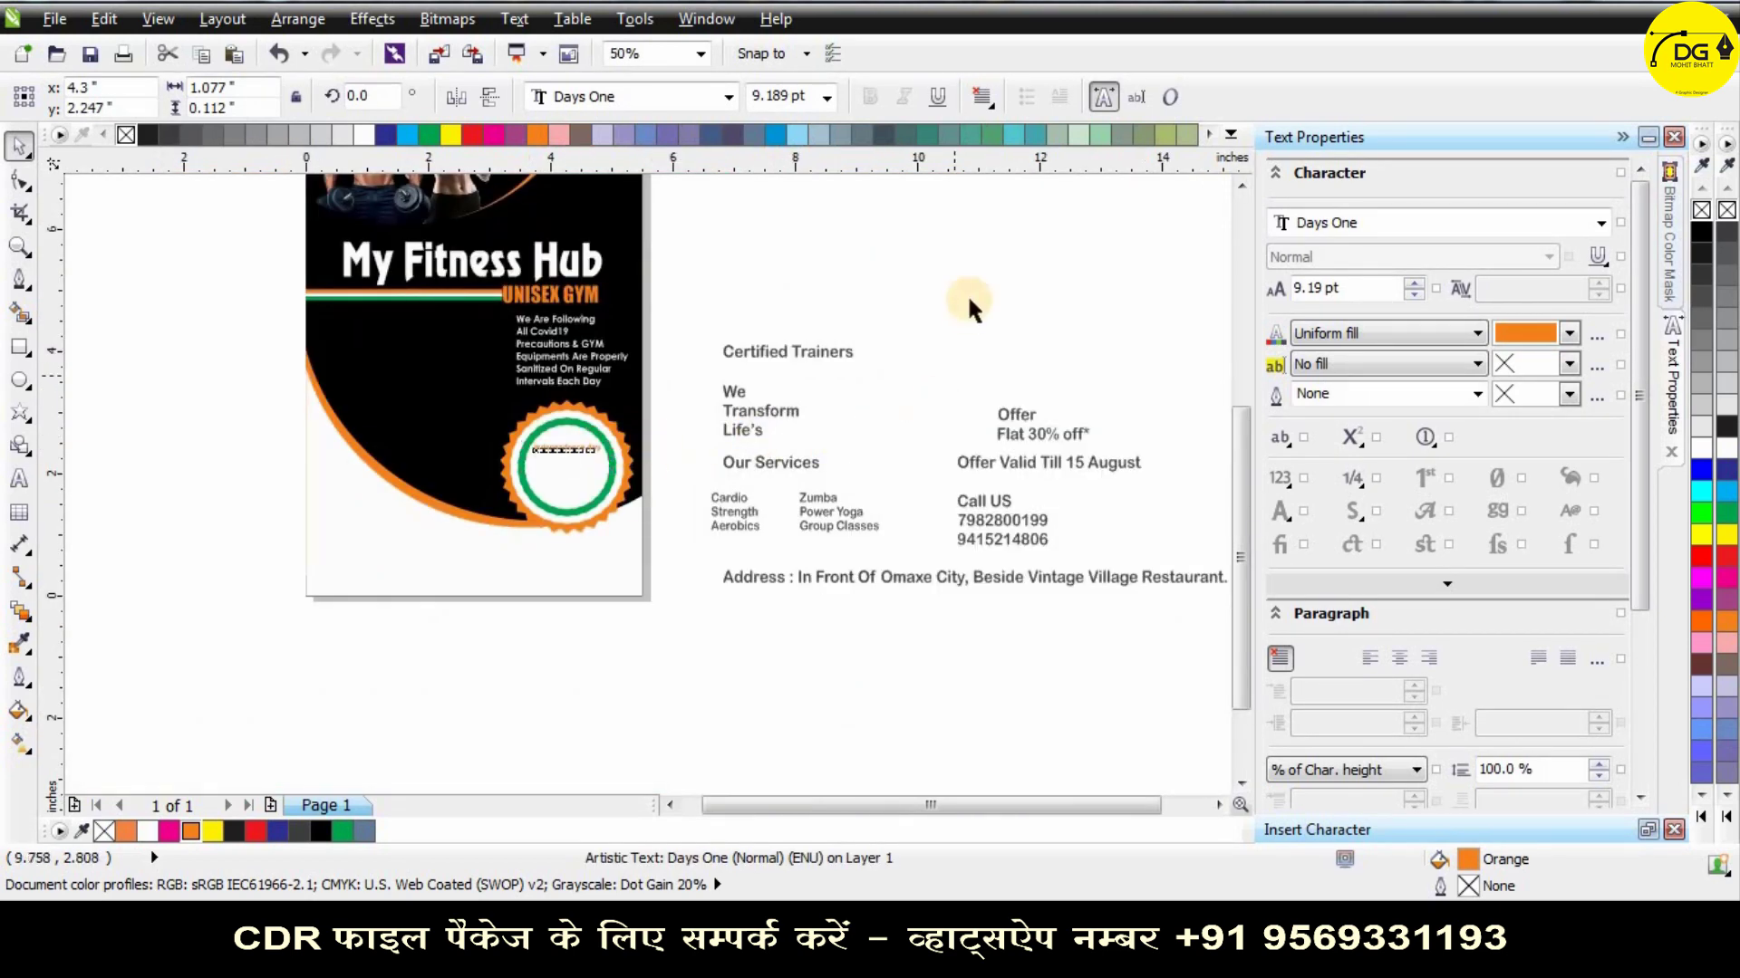
Move the "Offer" text into the badge under "Independence day" and set its font to Brush Script MT.
click(572, 448)
scroll(576, 453, up, 4)
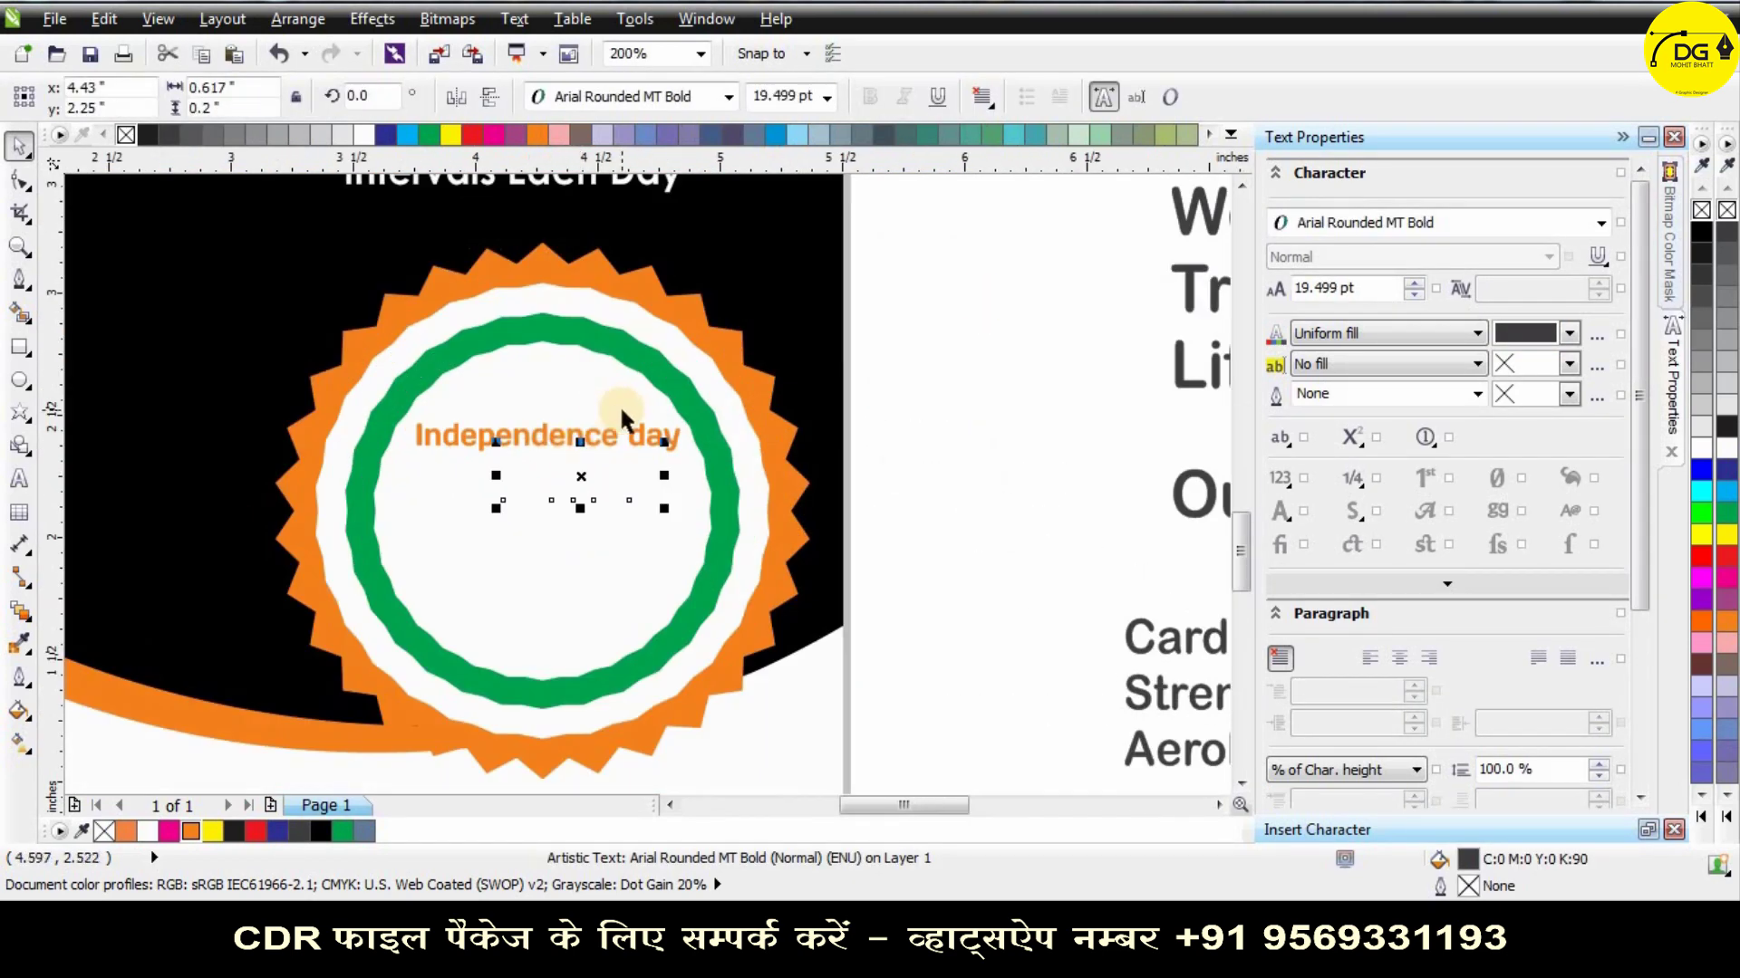
click(661, 98)
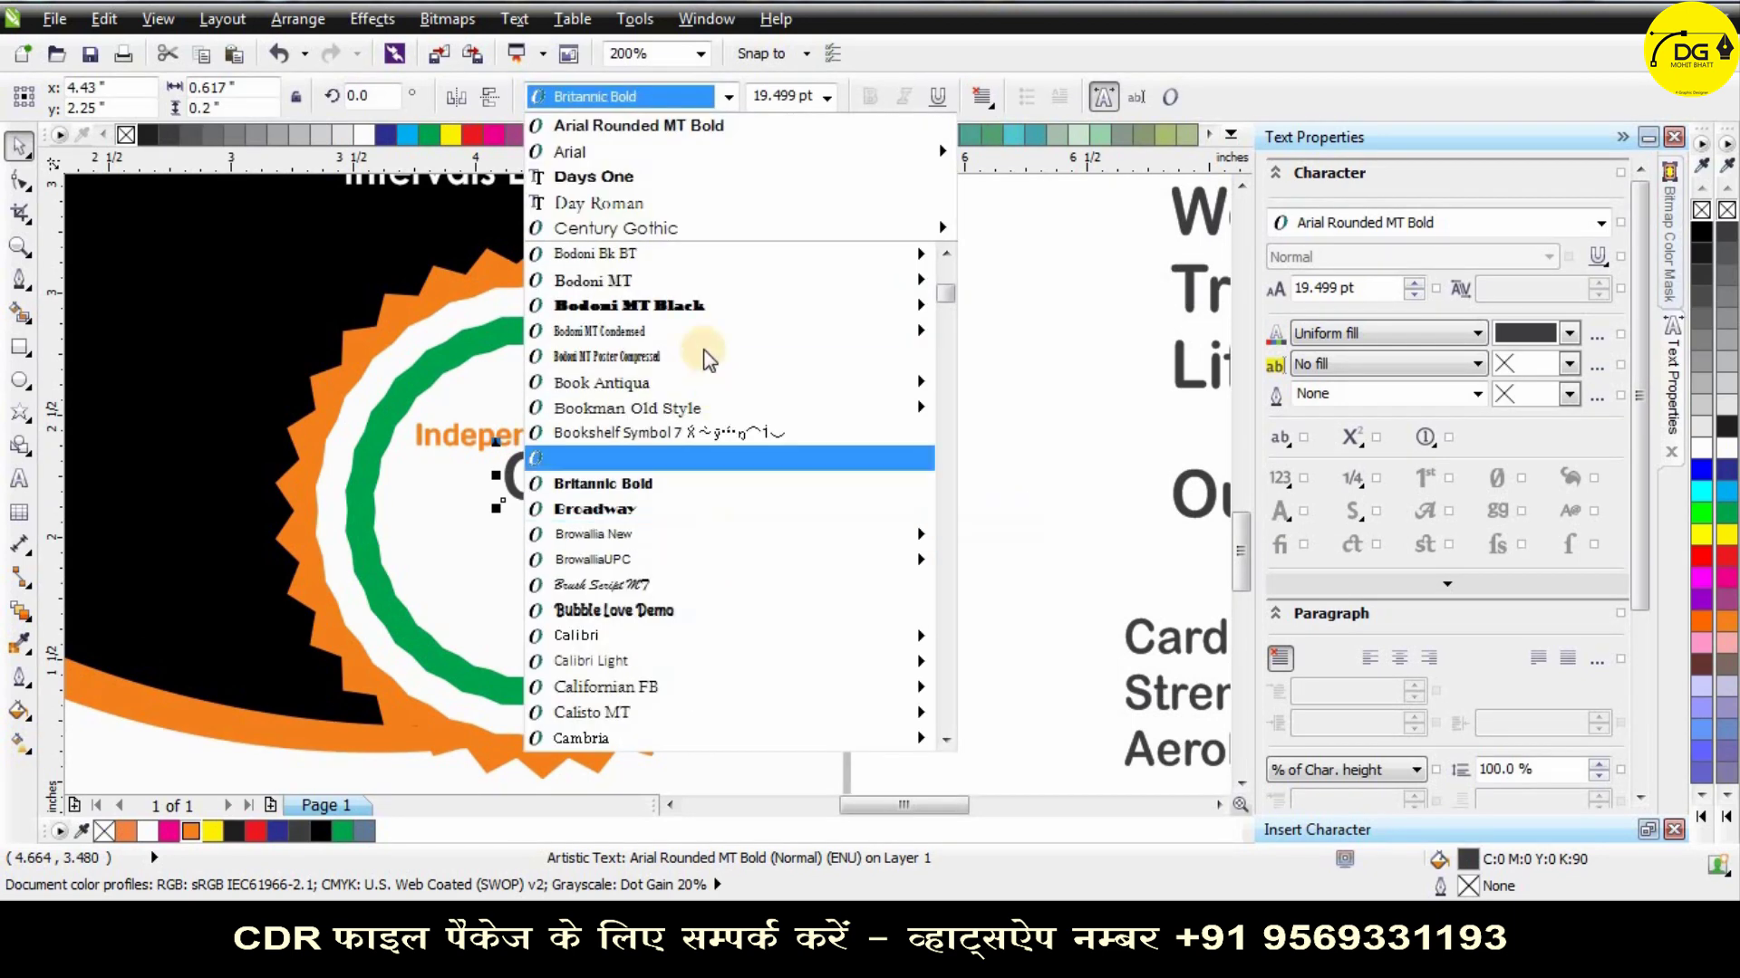
click(672, 654)
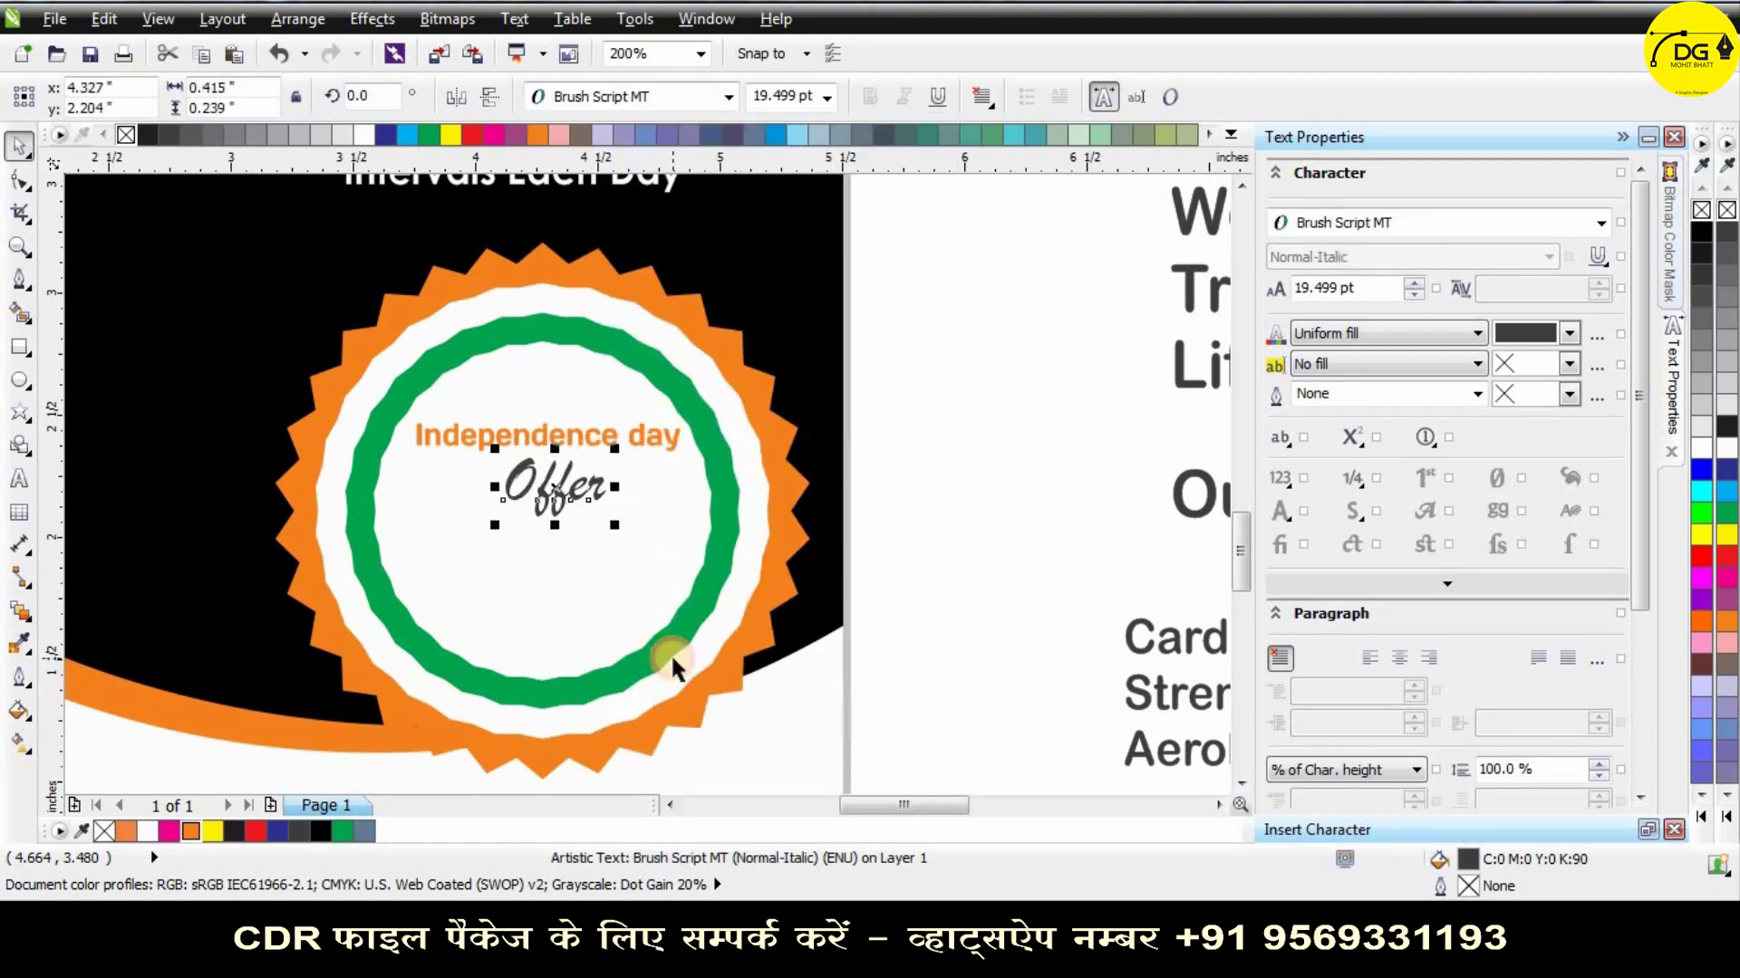
click(1280, 439)
click(1326, 496)
key(ctrl+z)
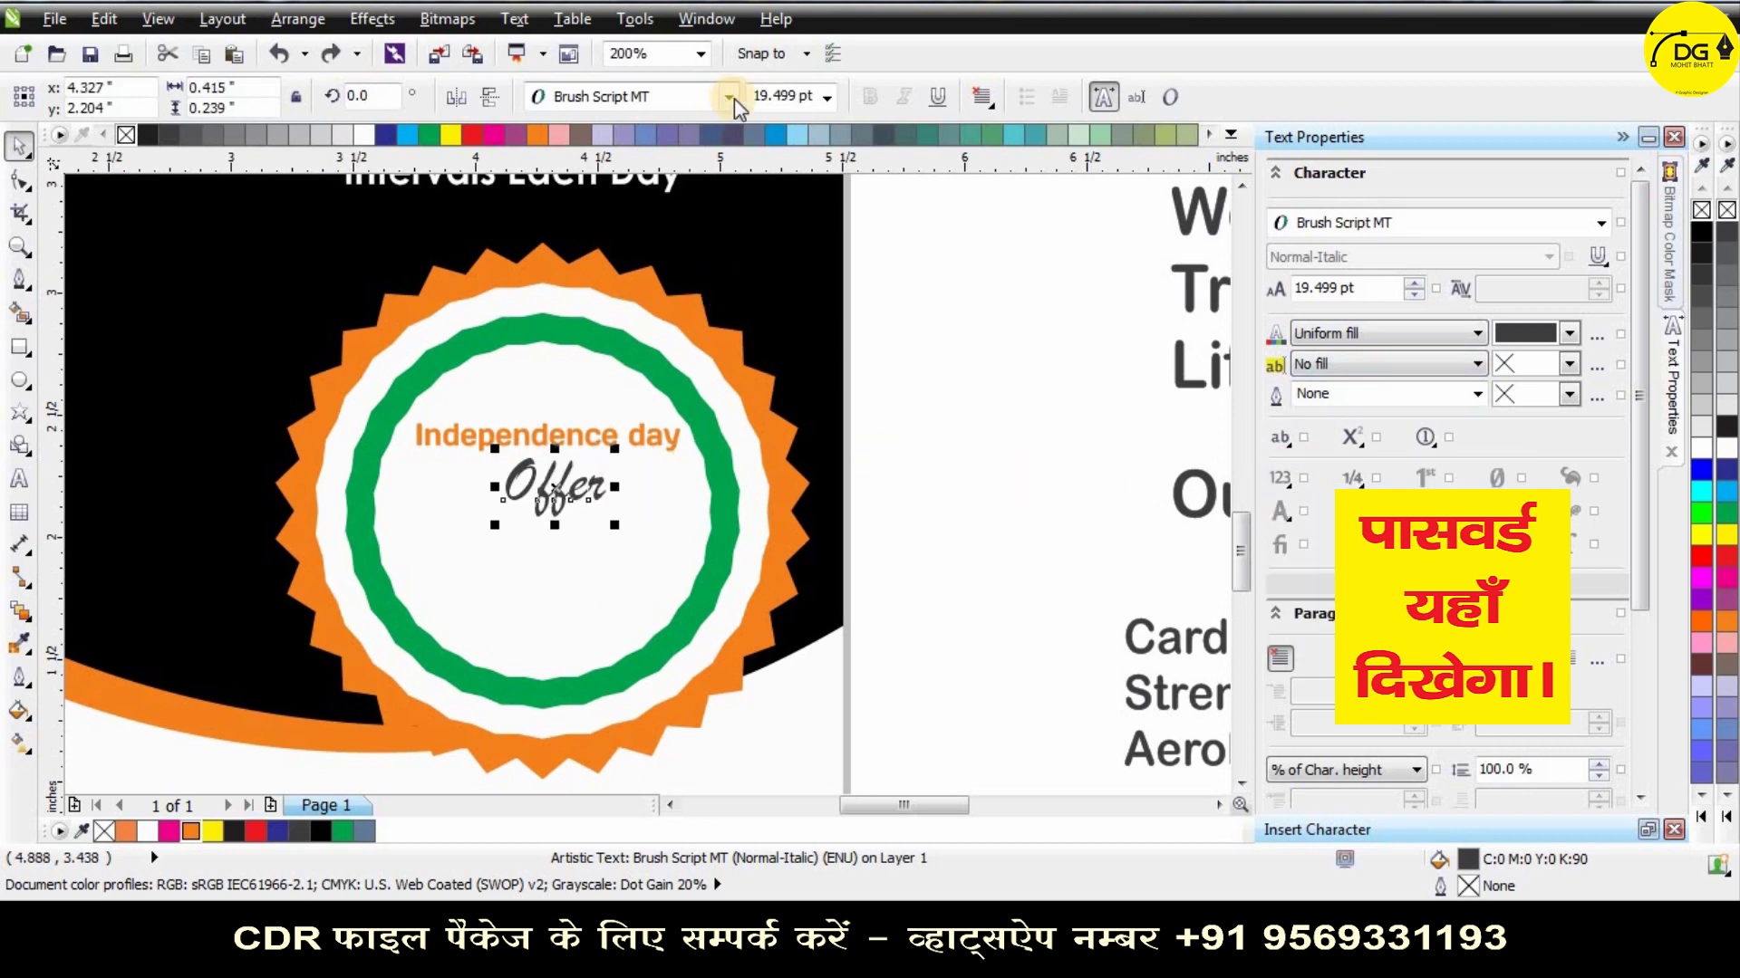
Try the Candlescript Demo Version and Embassy BT fonts on the "Offer" text.
click(730, 97)
scroll(723, 587, down, 4)
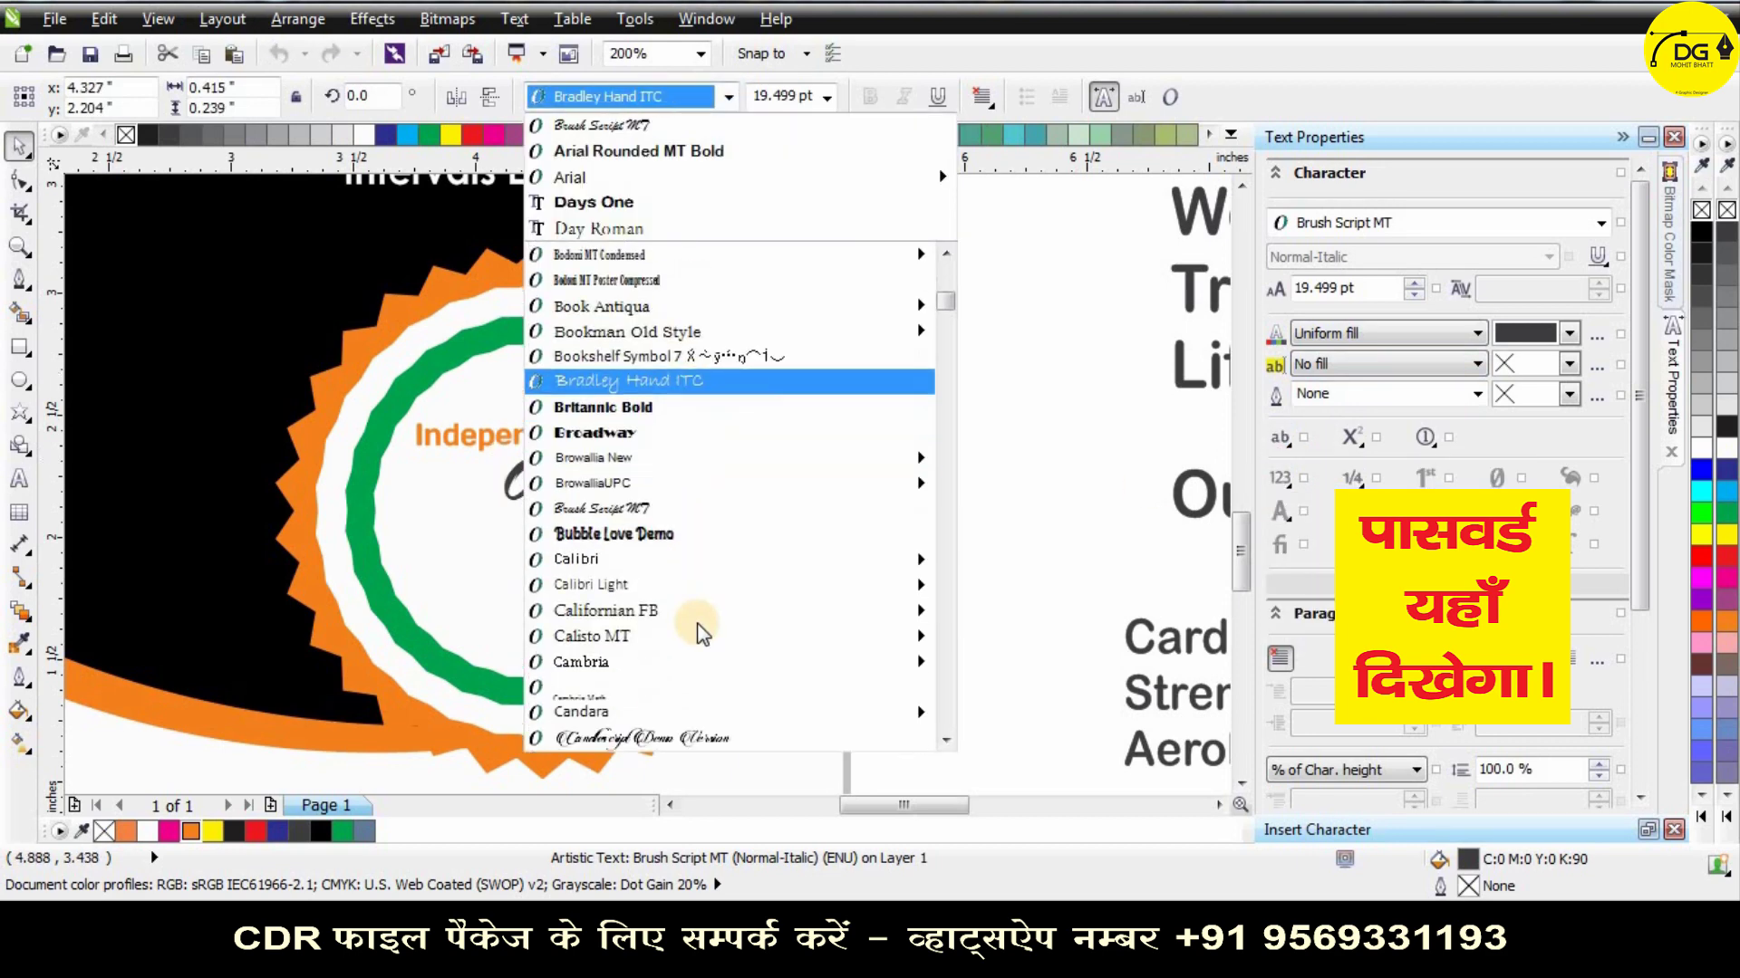
click(681, 509)
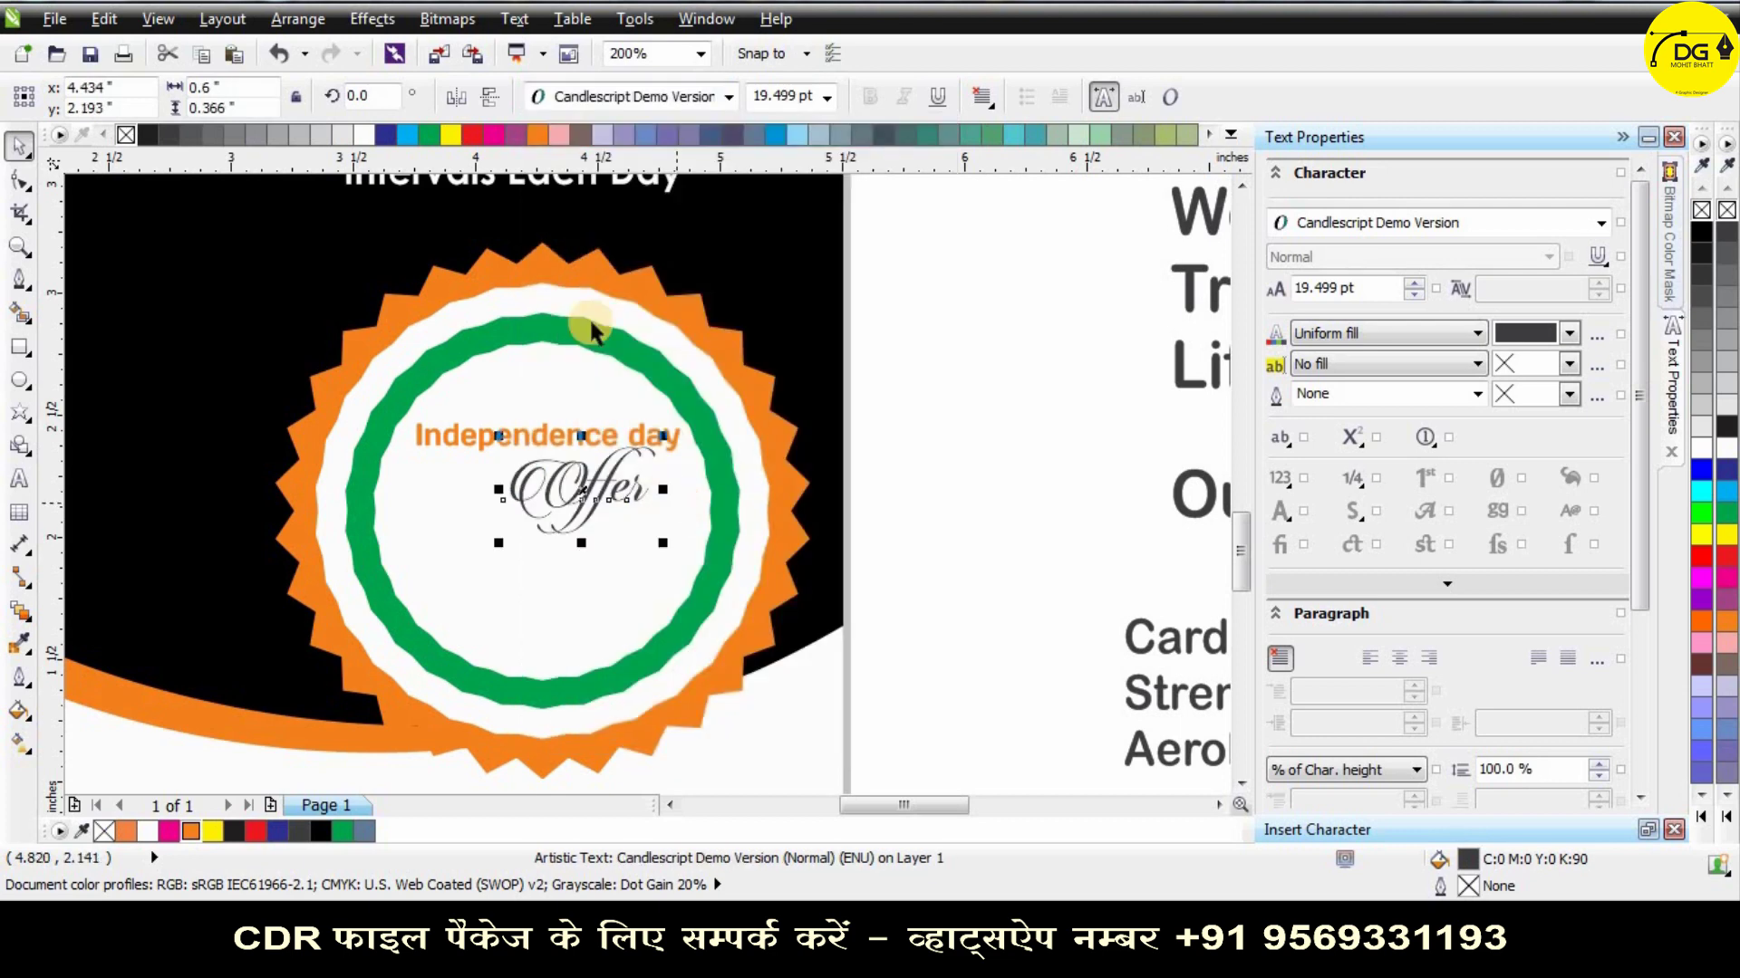
click(630, 100)
scroll(716, 607, down, 6)
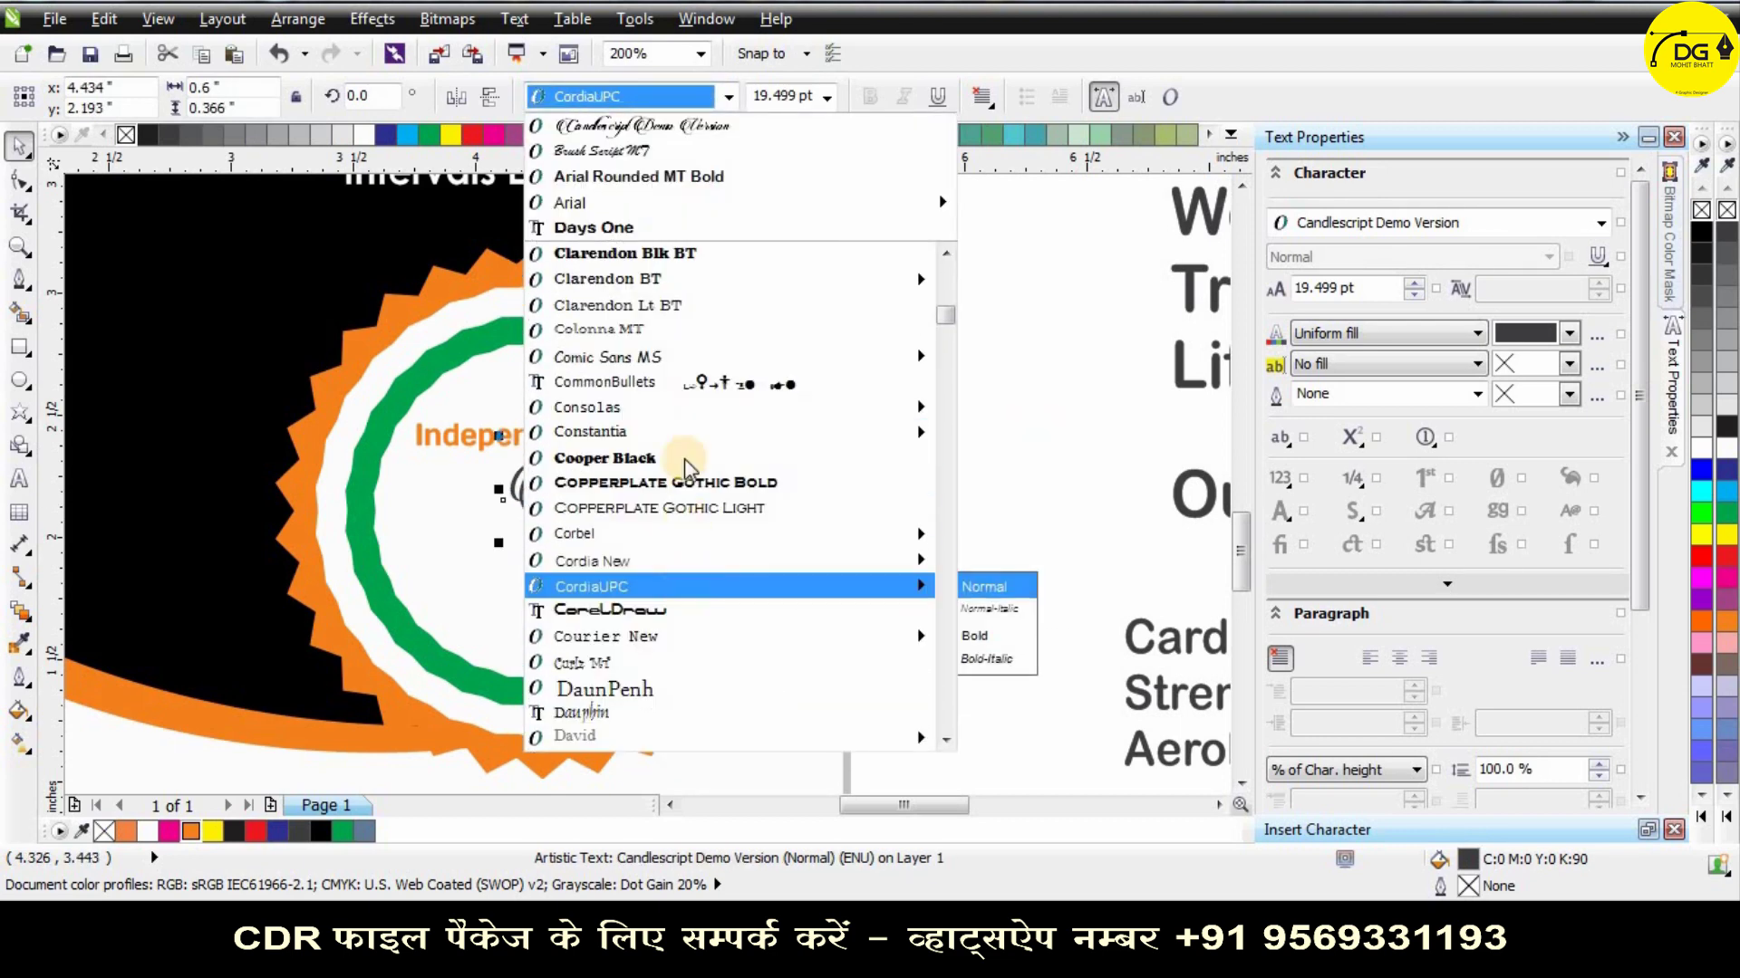
scroll(688, 571, down, 6)
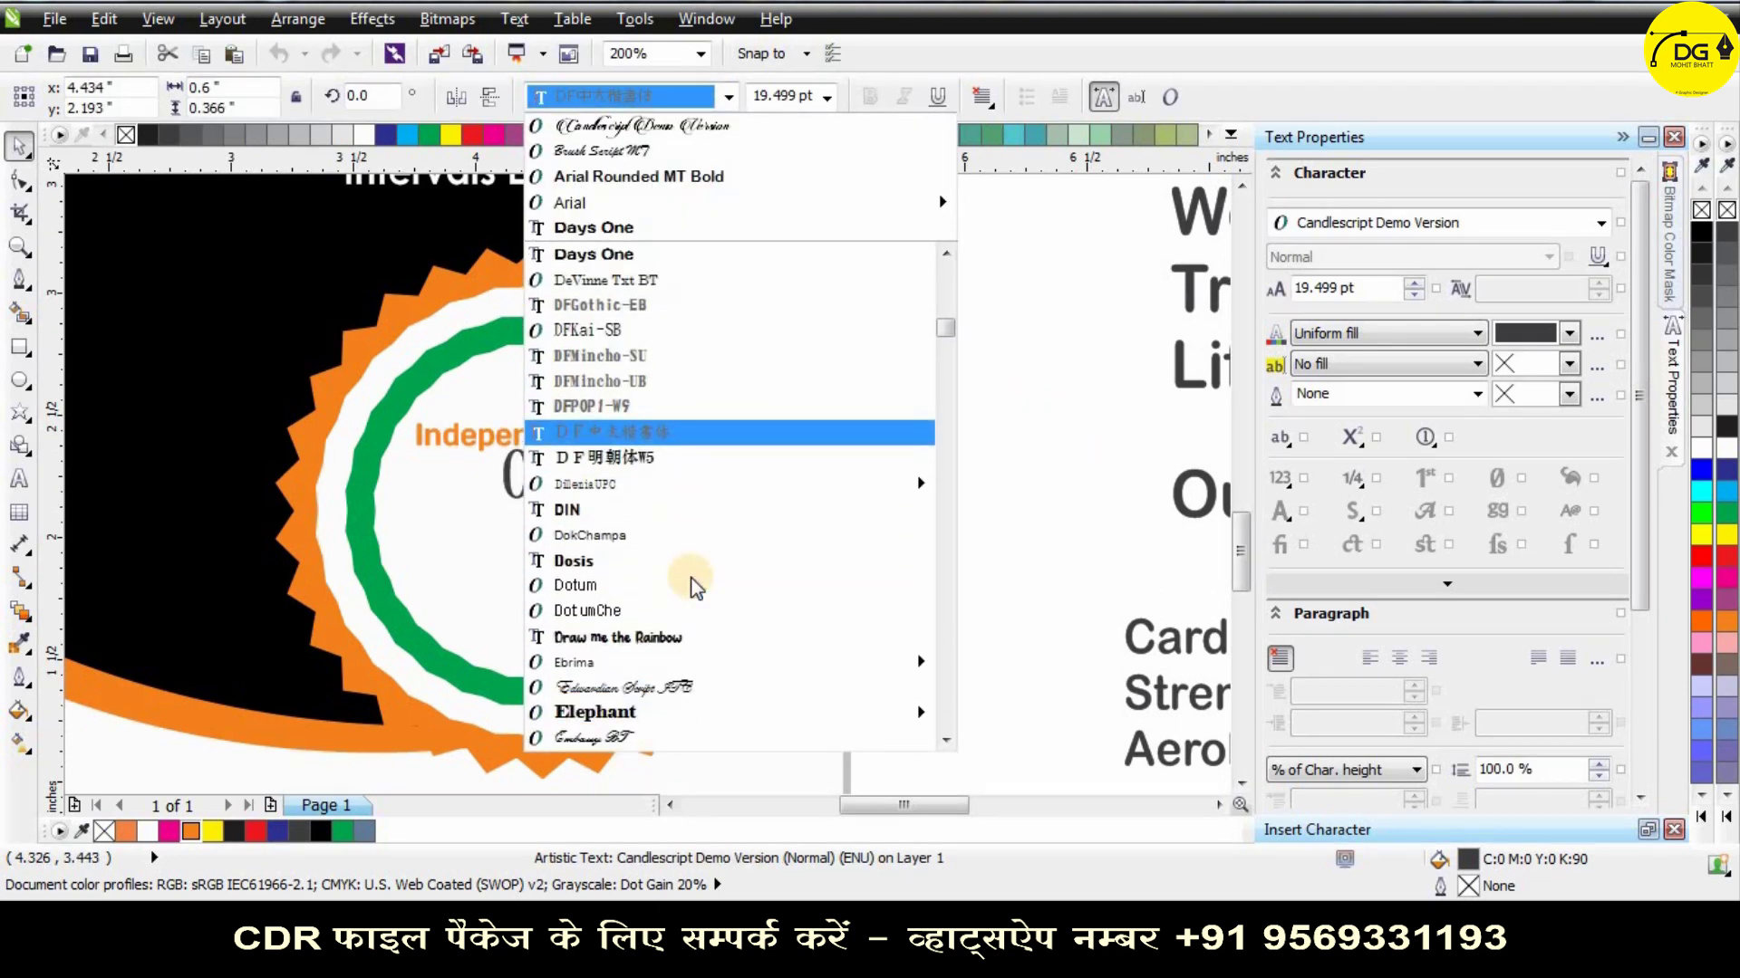
click(662, 661)
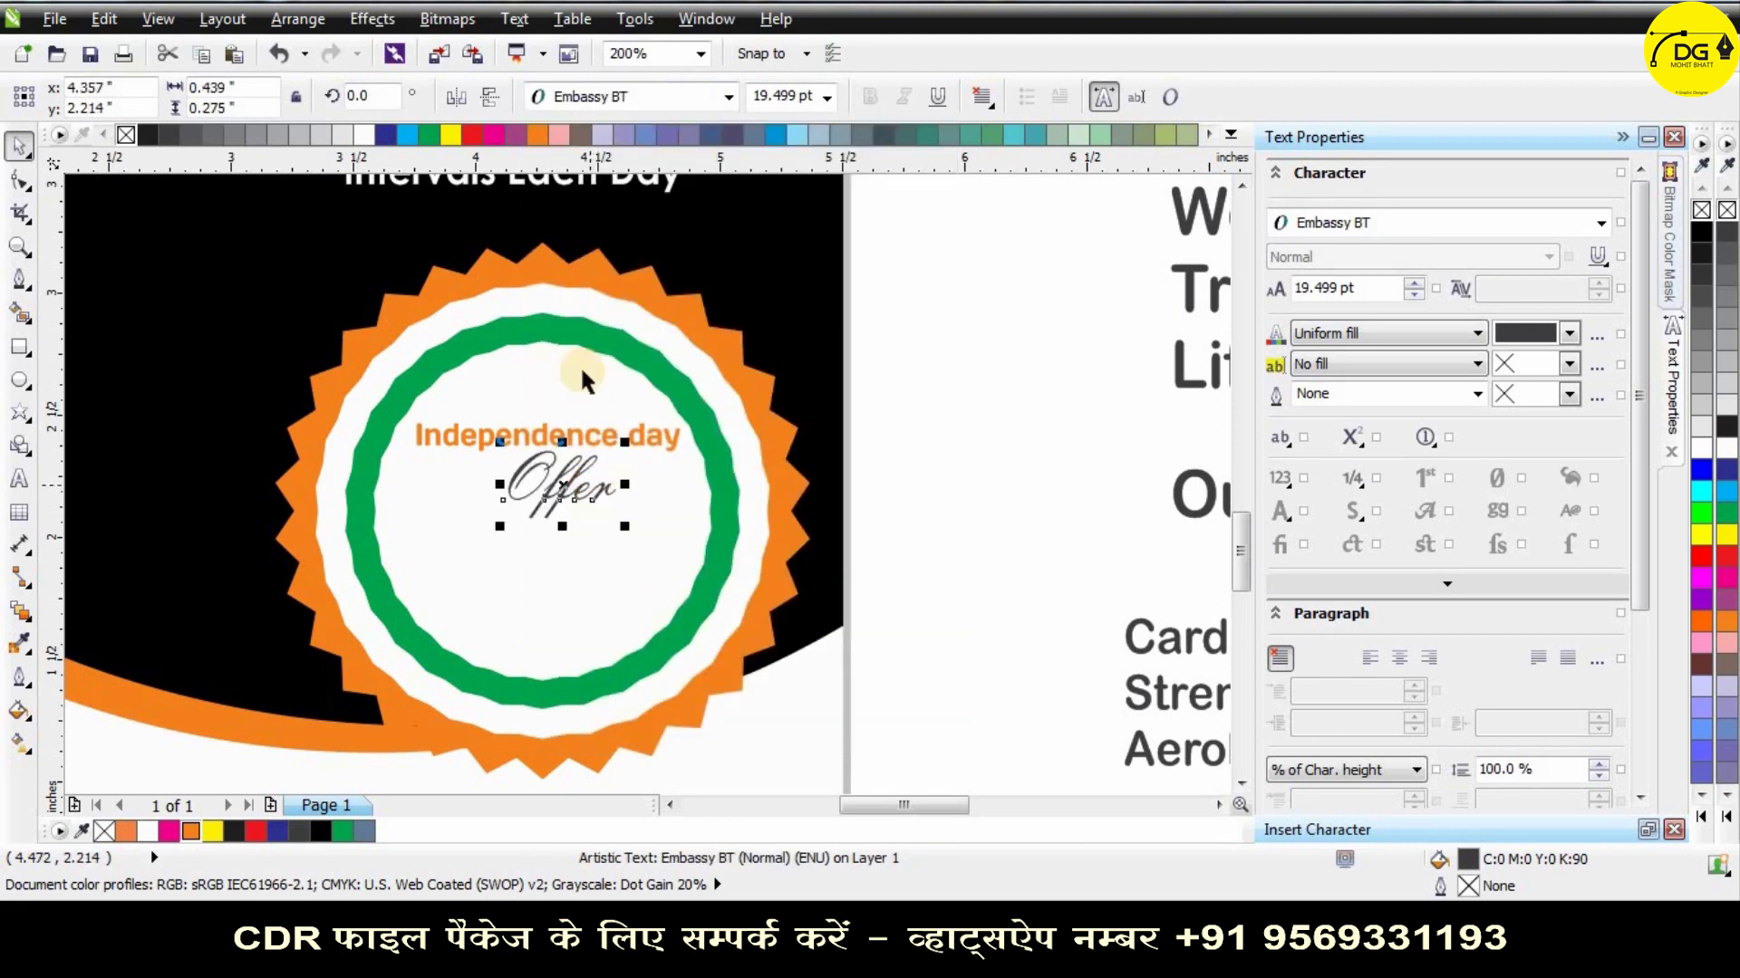
Set the "Offer" text's font to Forte and scale it to about 0.325 in wide.
click(620, 94)
scroll(679, 661, down, 2)
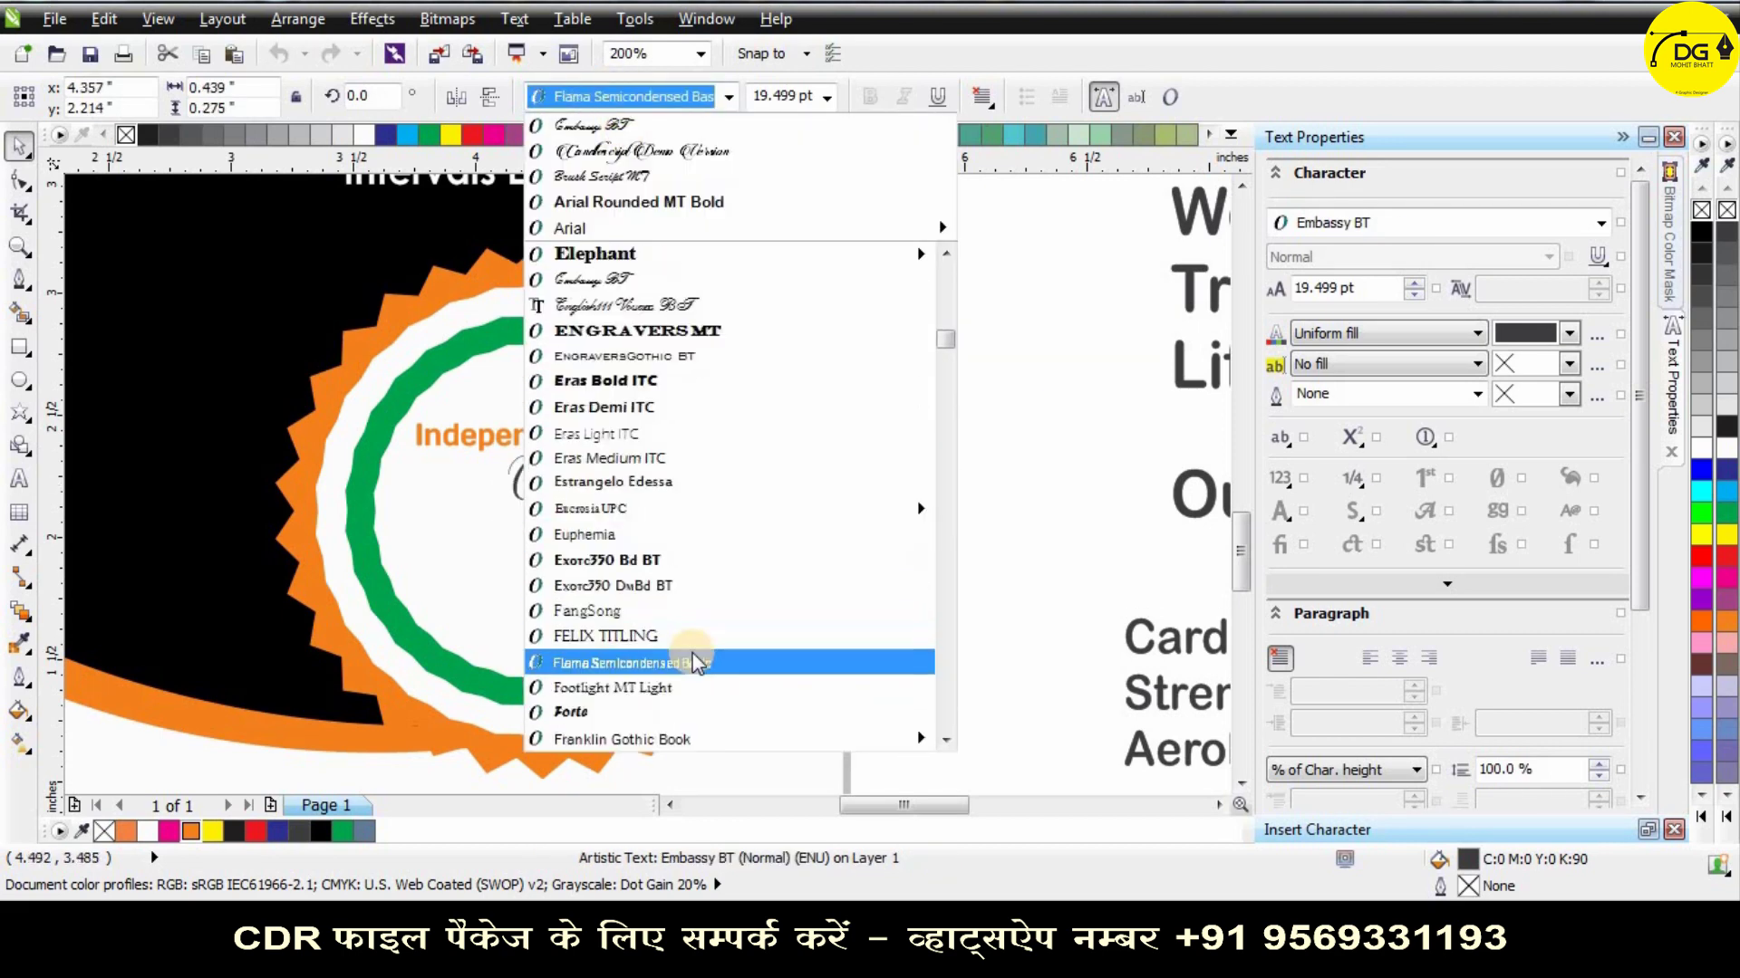
click(616, 636)
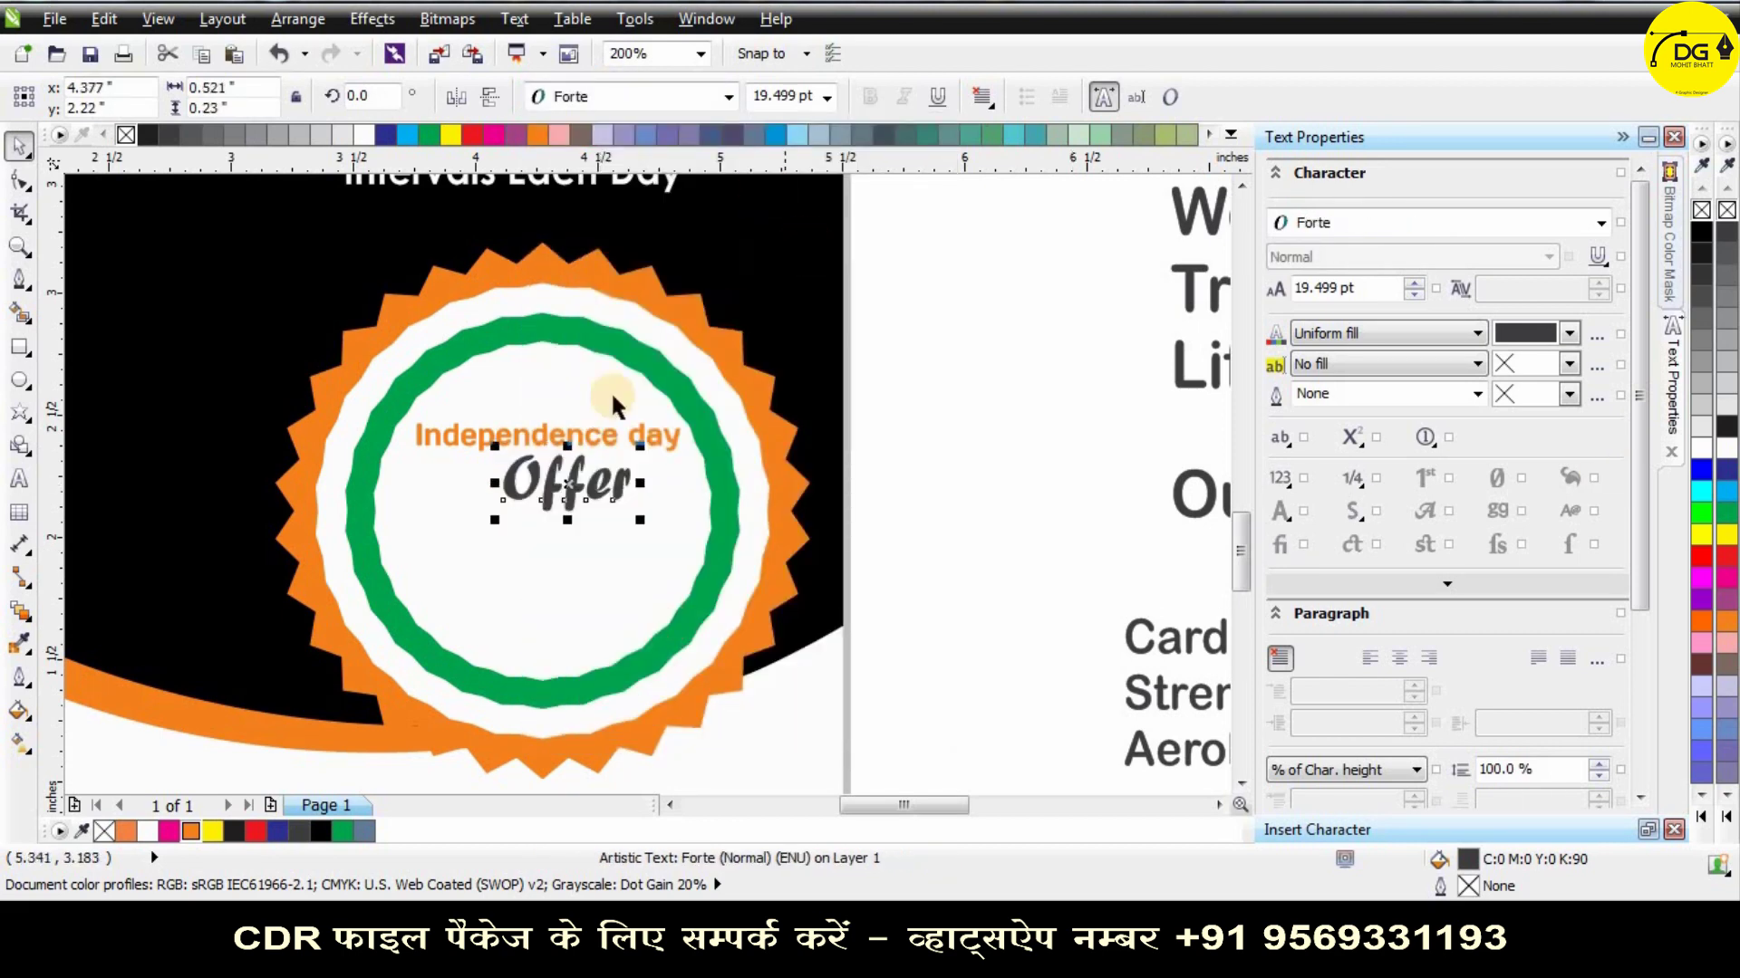
drag(636, 448, 613, 451)
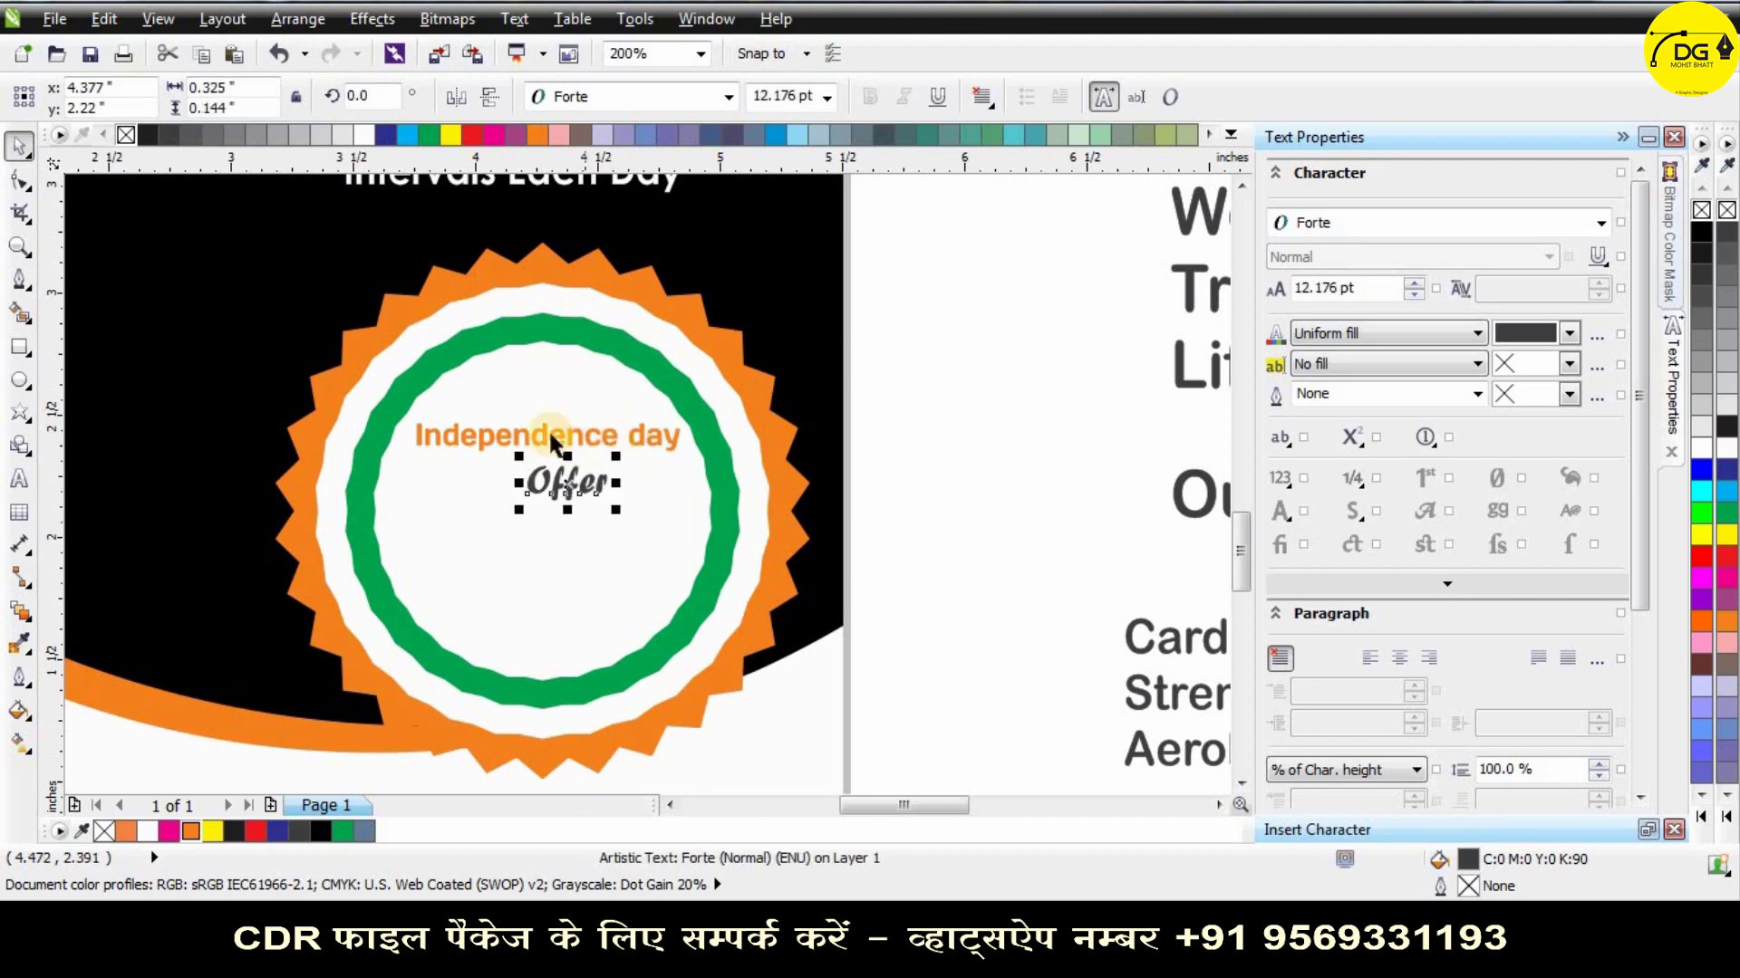
Break "Independence day" into two lines before "day" and centre-align the text.
scroll(552, 434, up, 1)
click(570, 430)
scroll(558, 430, down, 2)
click(743, 348)
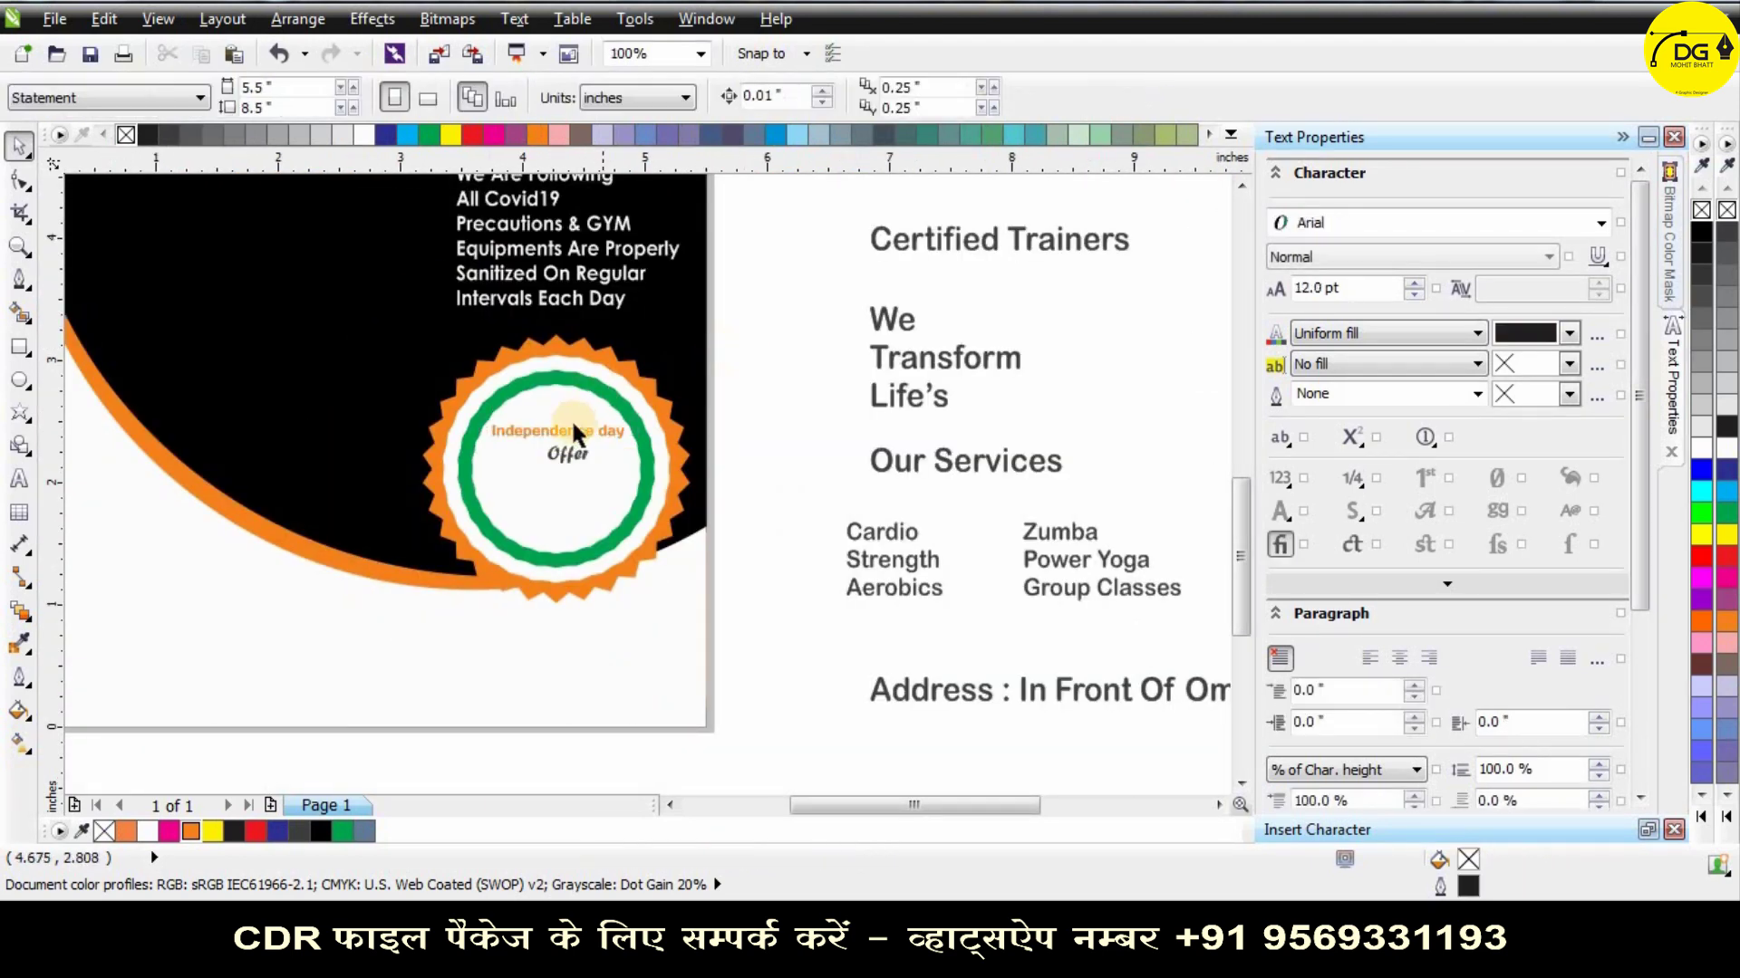
scroll(569, 430, up, 1)
double_click(569, 435)
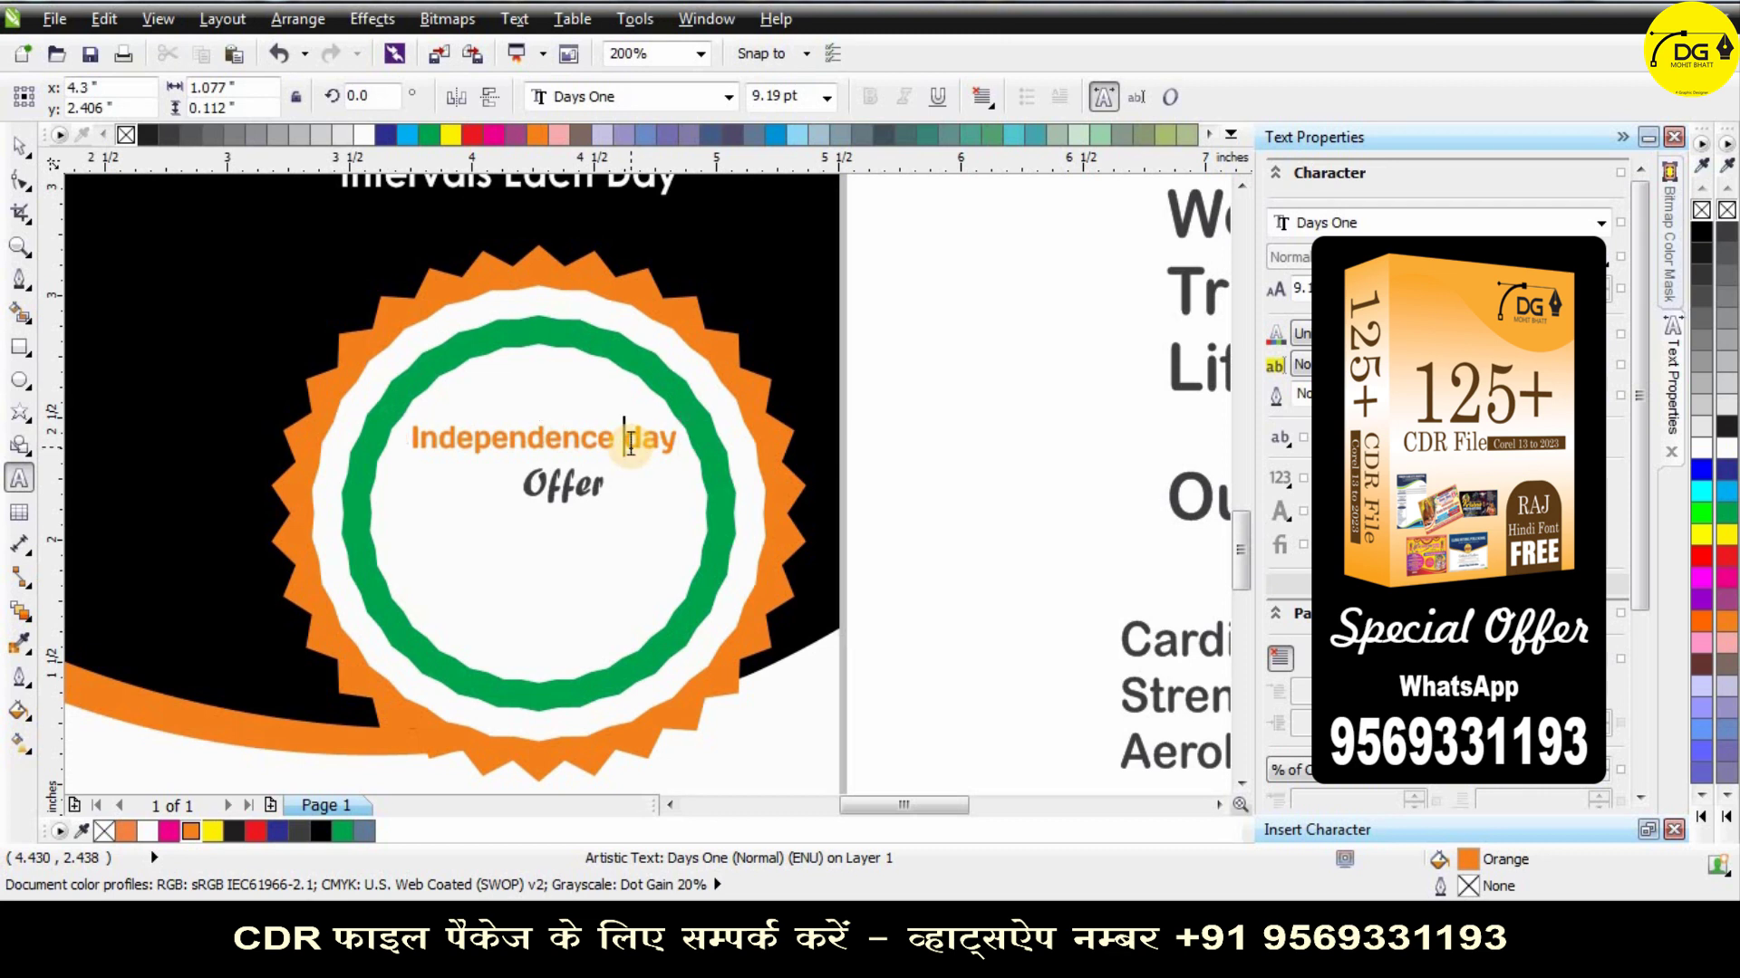
key(Return)
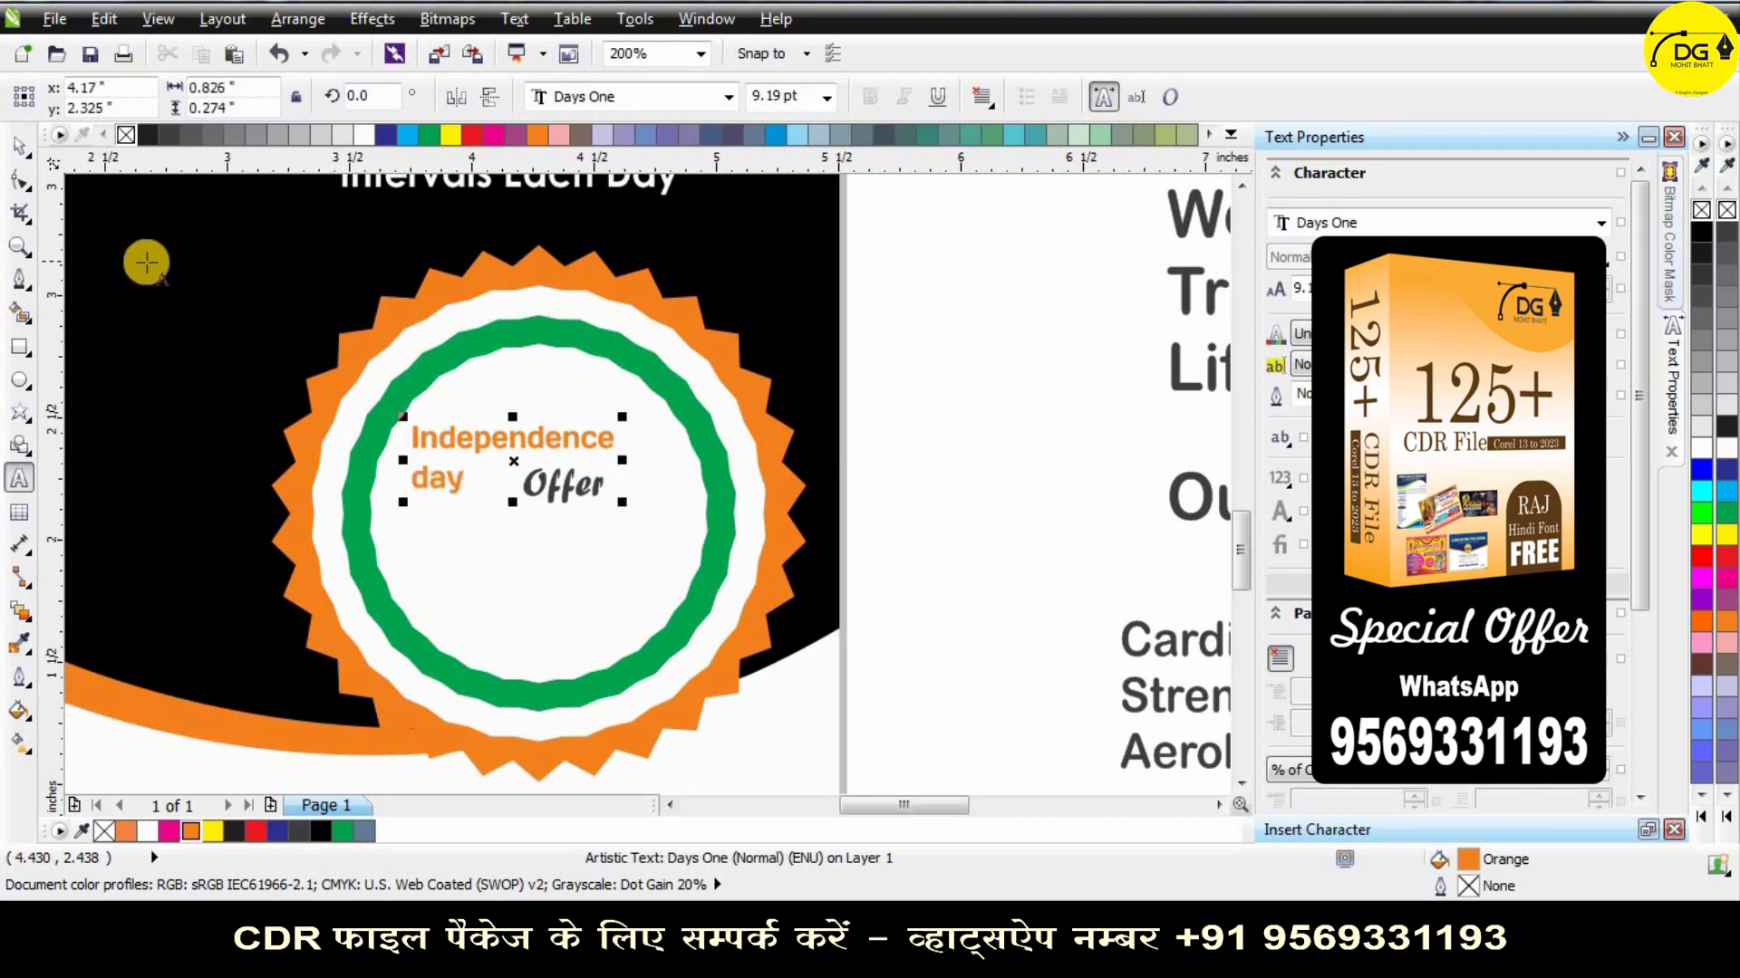
click(15, 148)
click(981, 97)
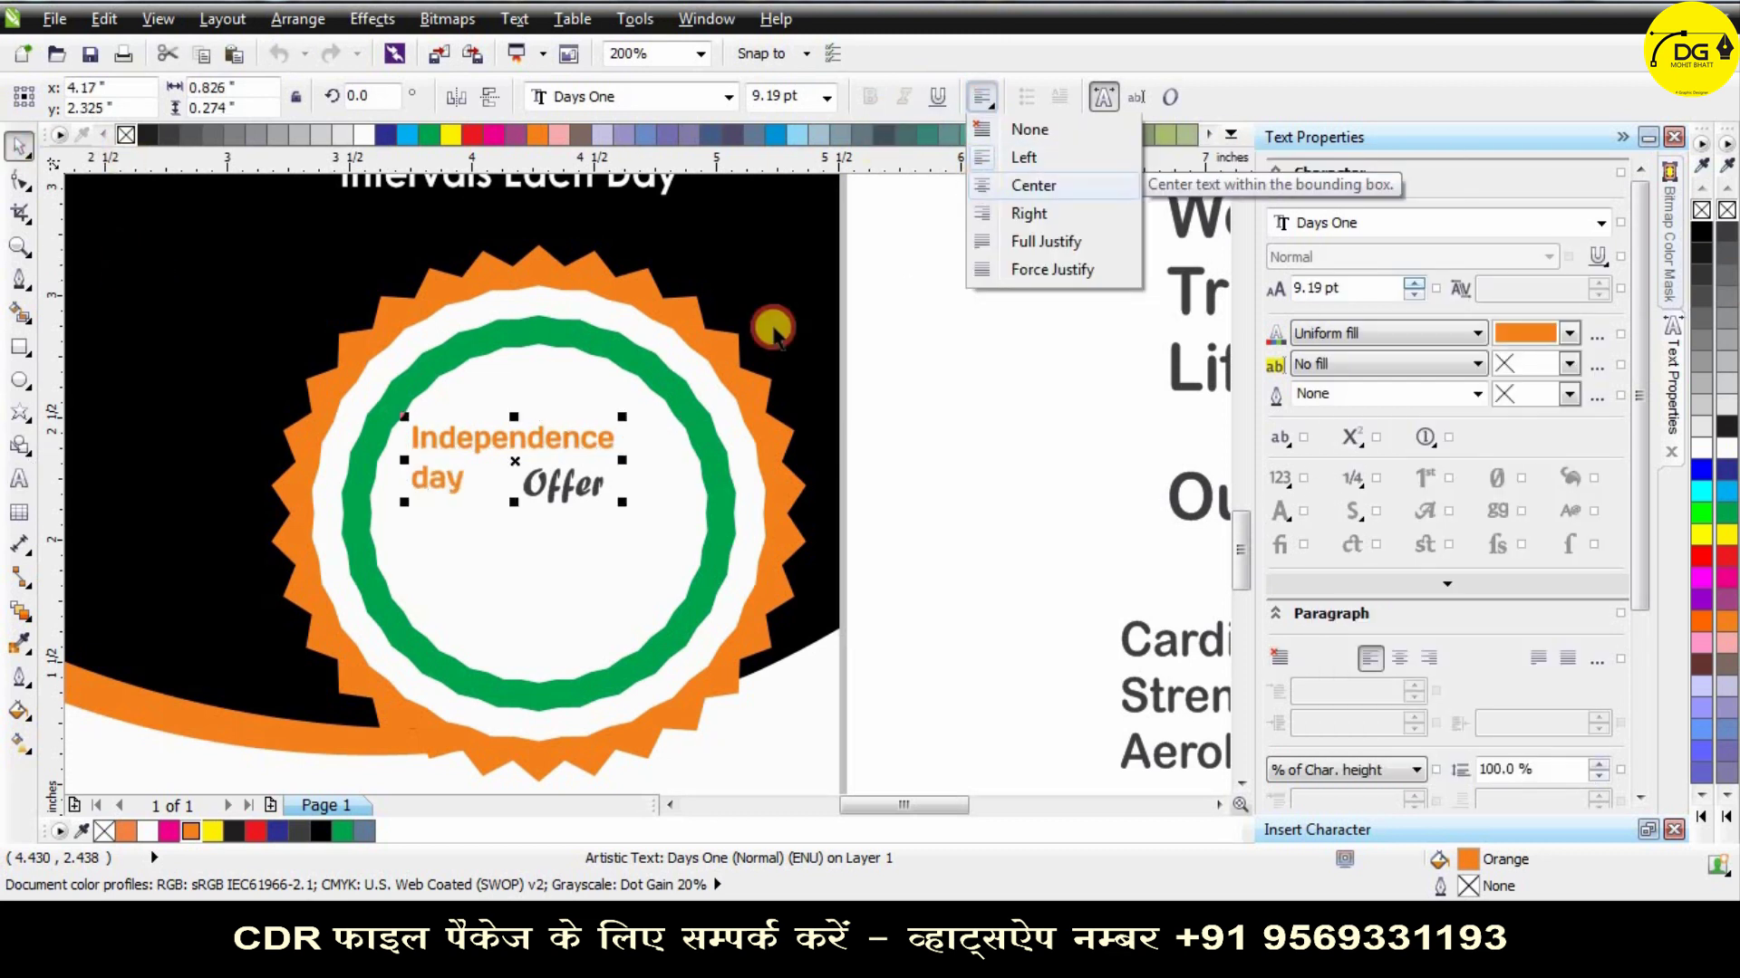
click(1005, 182)
Enlarge the two-line "Independence day" text to about 1.046 in wide and tighten its line spacing to about 64%.
click(547, 437)
drag(566, 435, 598, 422)
drag(655, 492, 686, 505)
click(20, 181)
drag(405, 494, 408, 448)
click(20, 145)
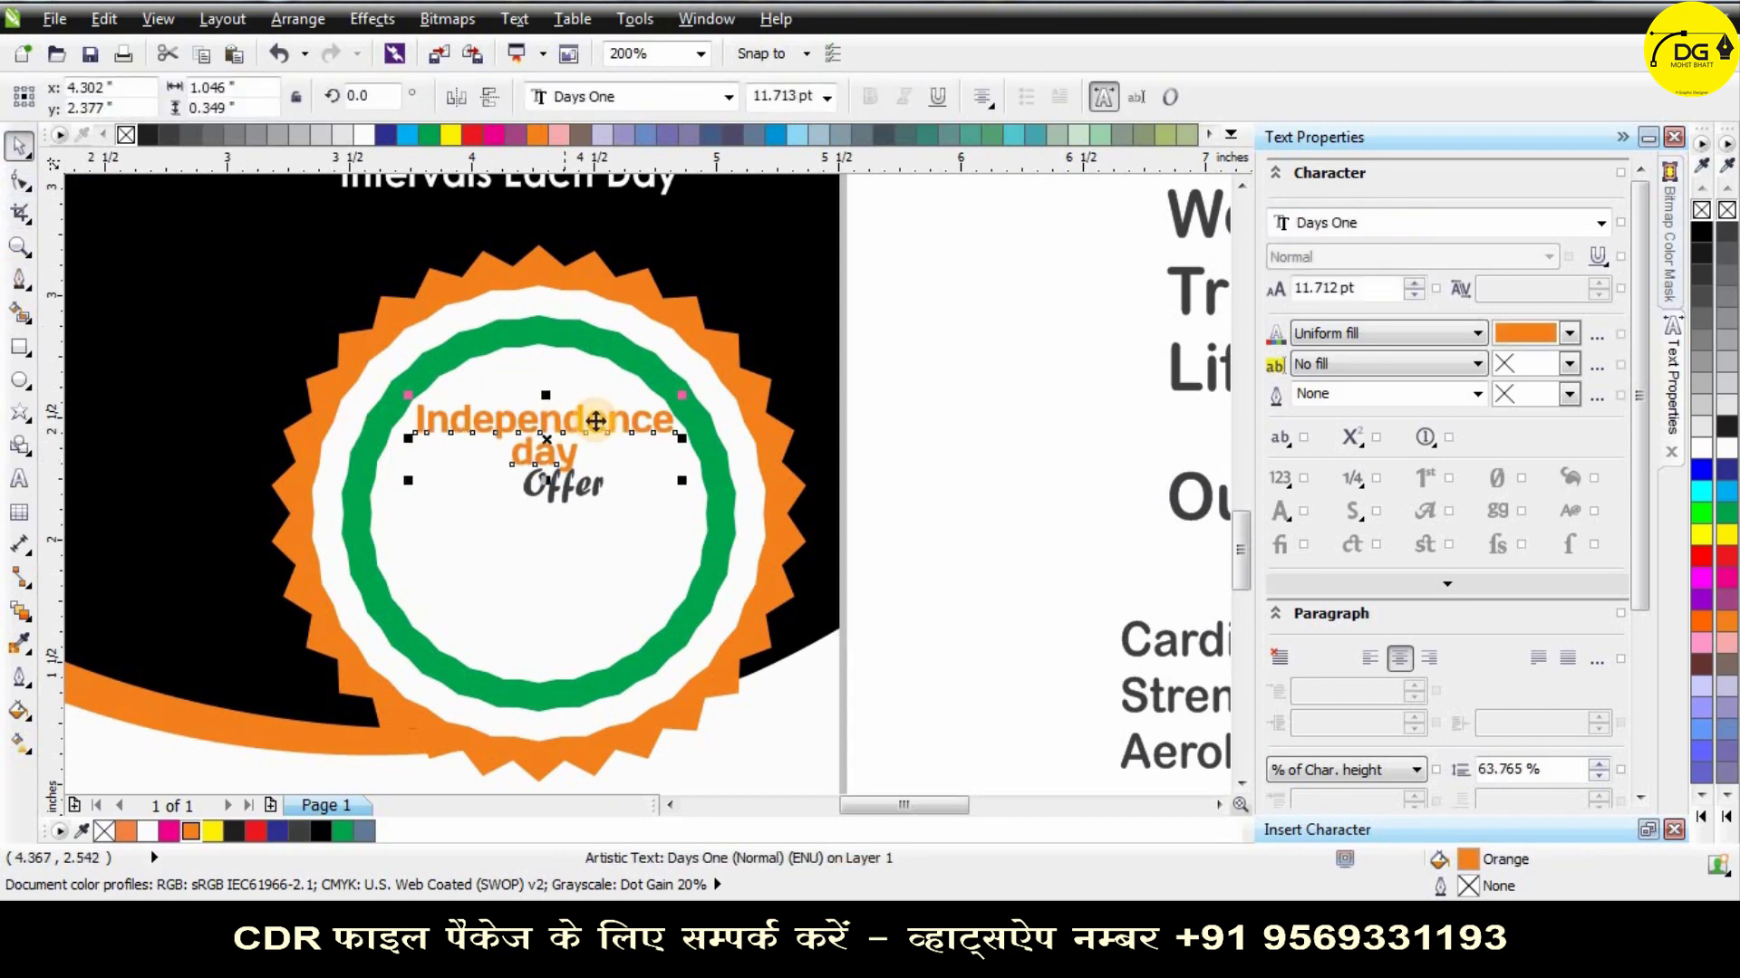
Position "Offer" beneath "day" at about X 4.288, Y 2.184 in and fill it with a lighter grey.
ctrl+click(564, 497)
mouse_move(563, 494)
mouse_down()
mouse_move(489, 510)
mouse_move(557, 512)
mouse_move(580, 487)
mouse_up()
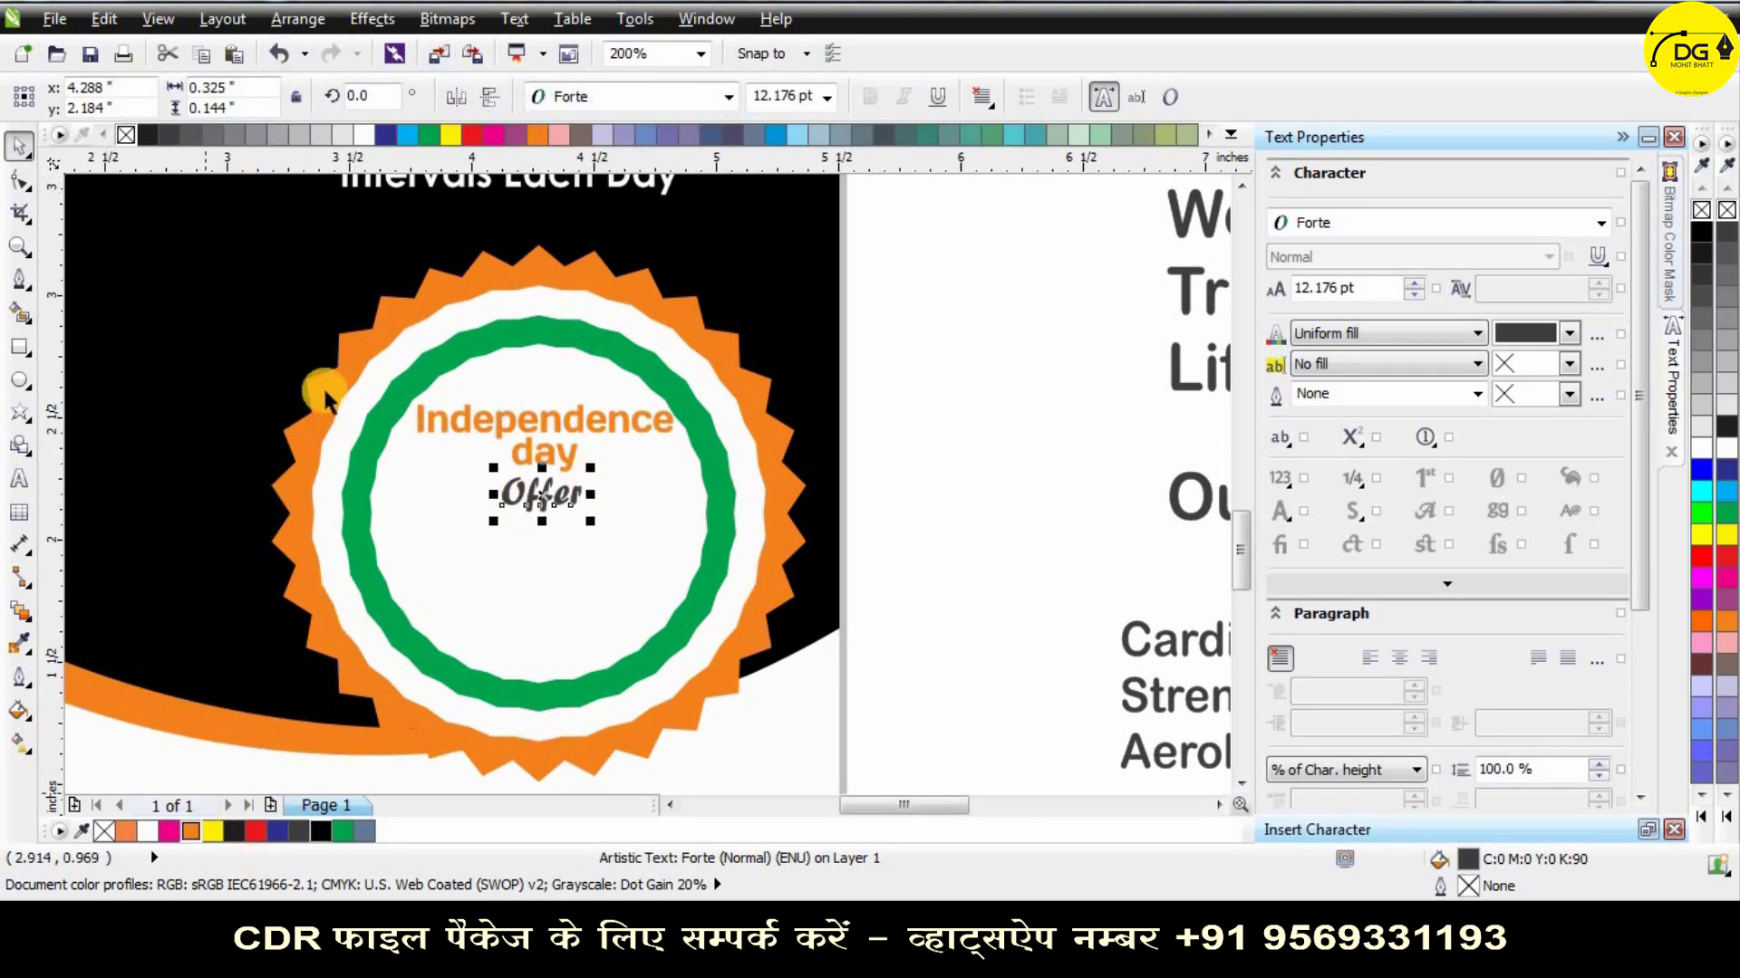
click(211, 136)
click(482, 485)
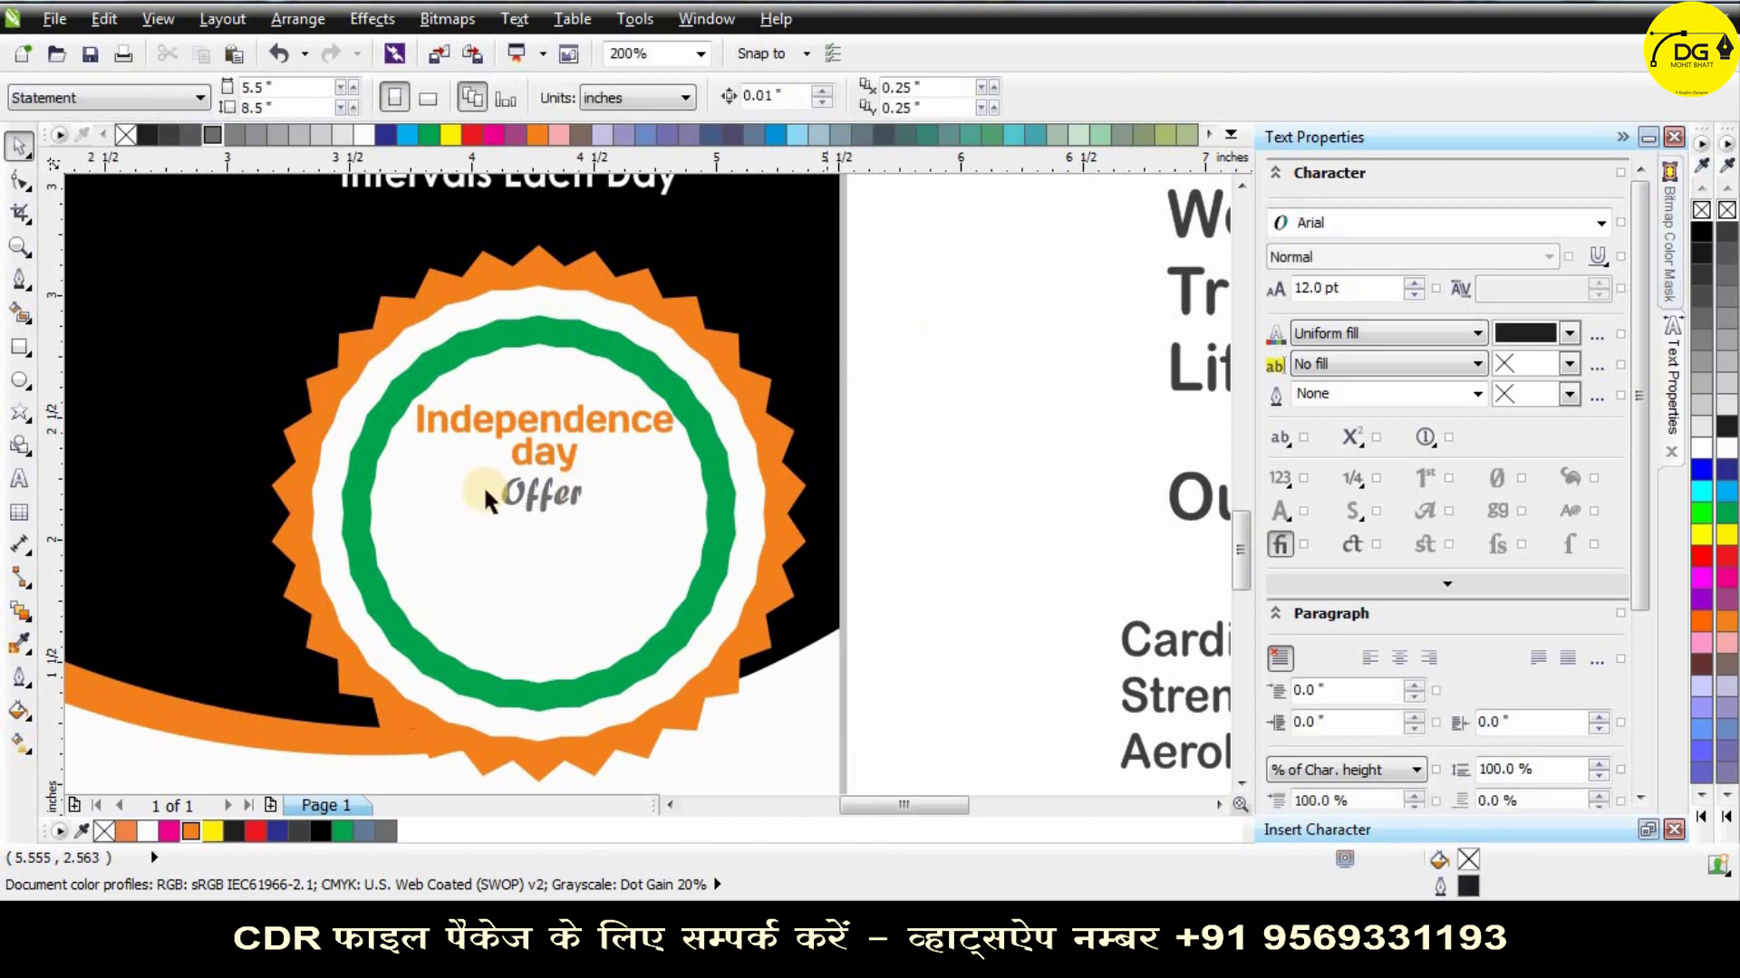
Move the "Flat 30% off*" text into the badge below "Offer" and cut "30%" out of it.
scroll(722, 435, down, 3)
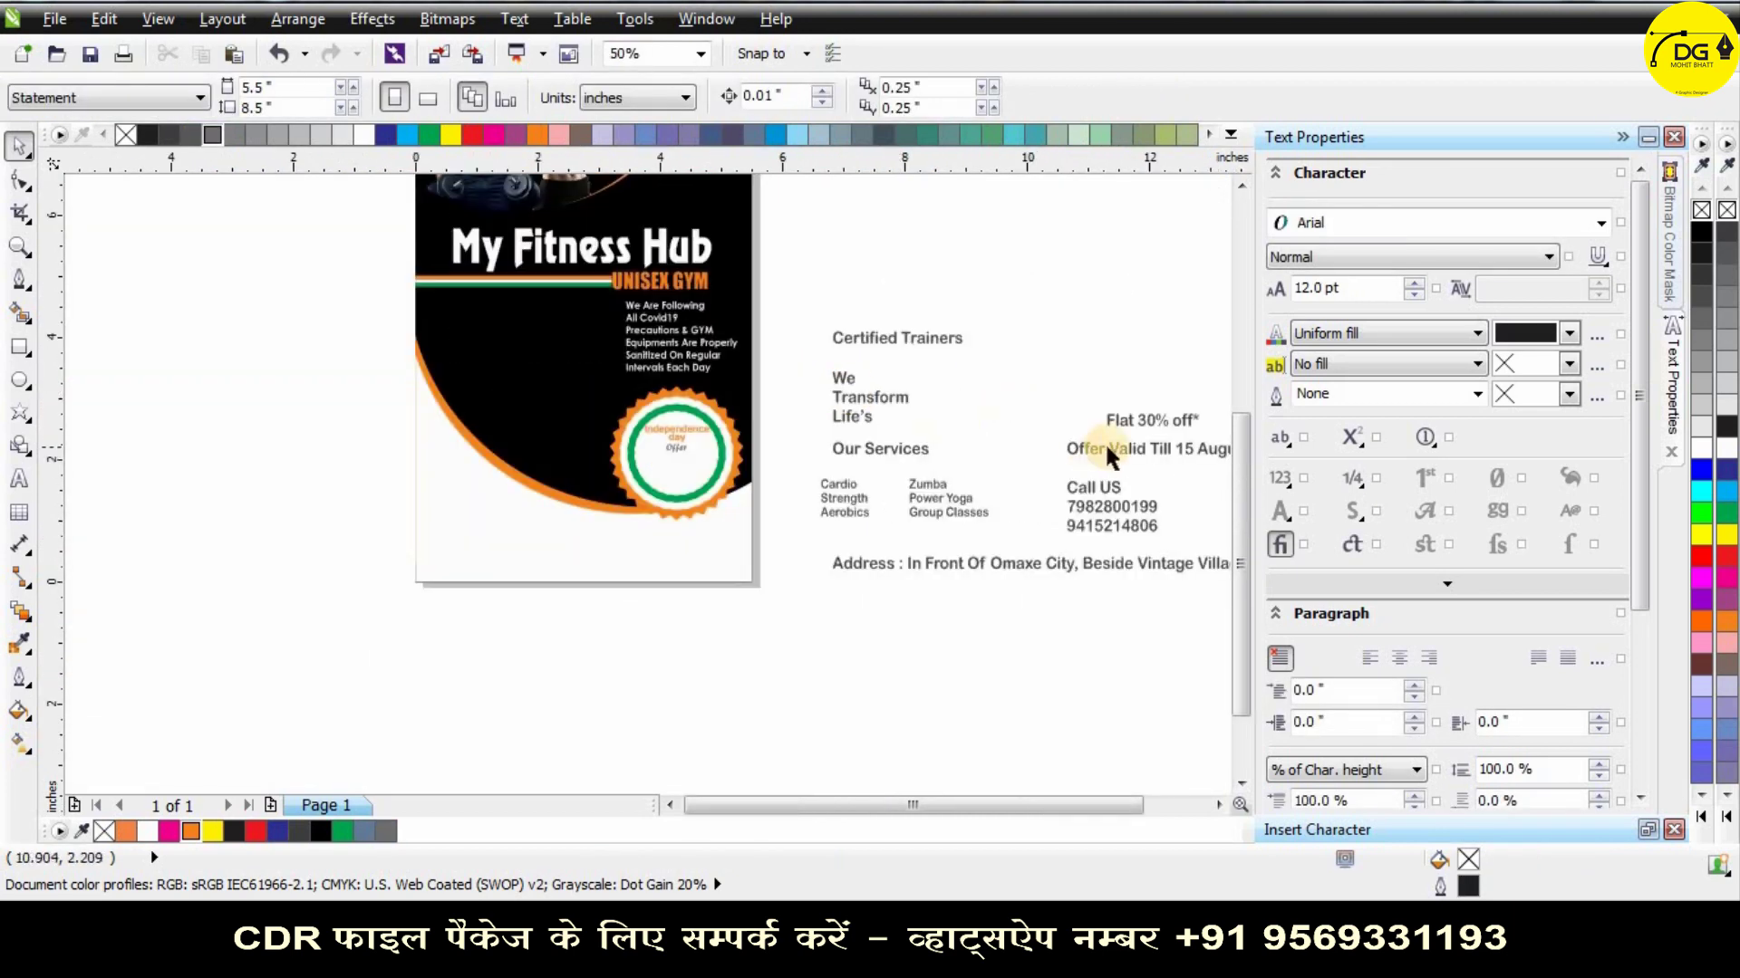
drag(1023, 425, 750, 476)
key(ctrl+c)
scroll(670, 471, up, 3)
double_click(617, 433)
key(Delete)
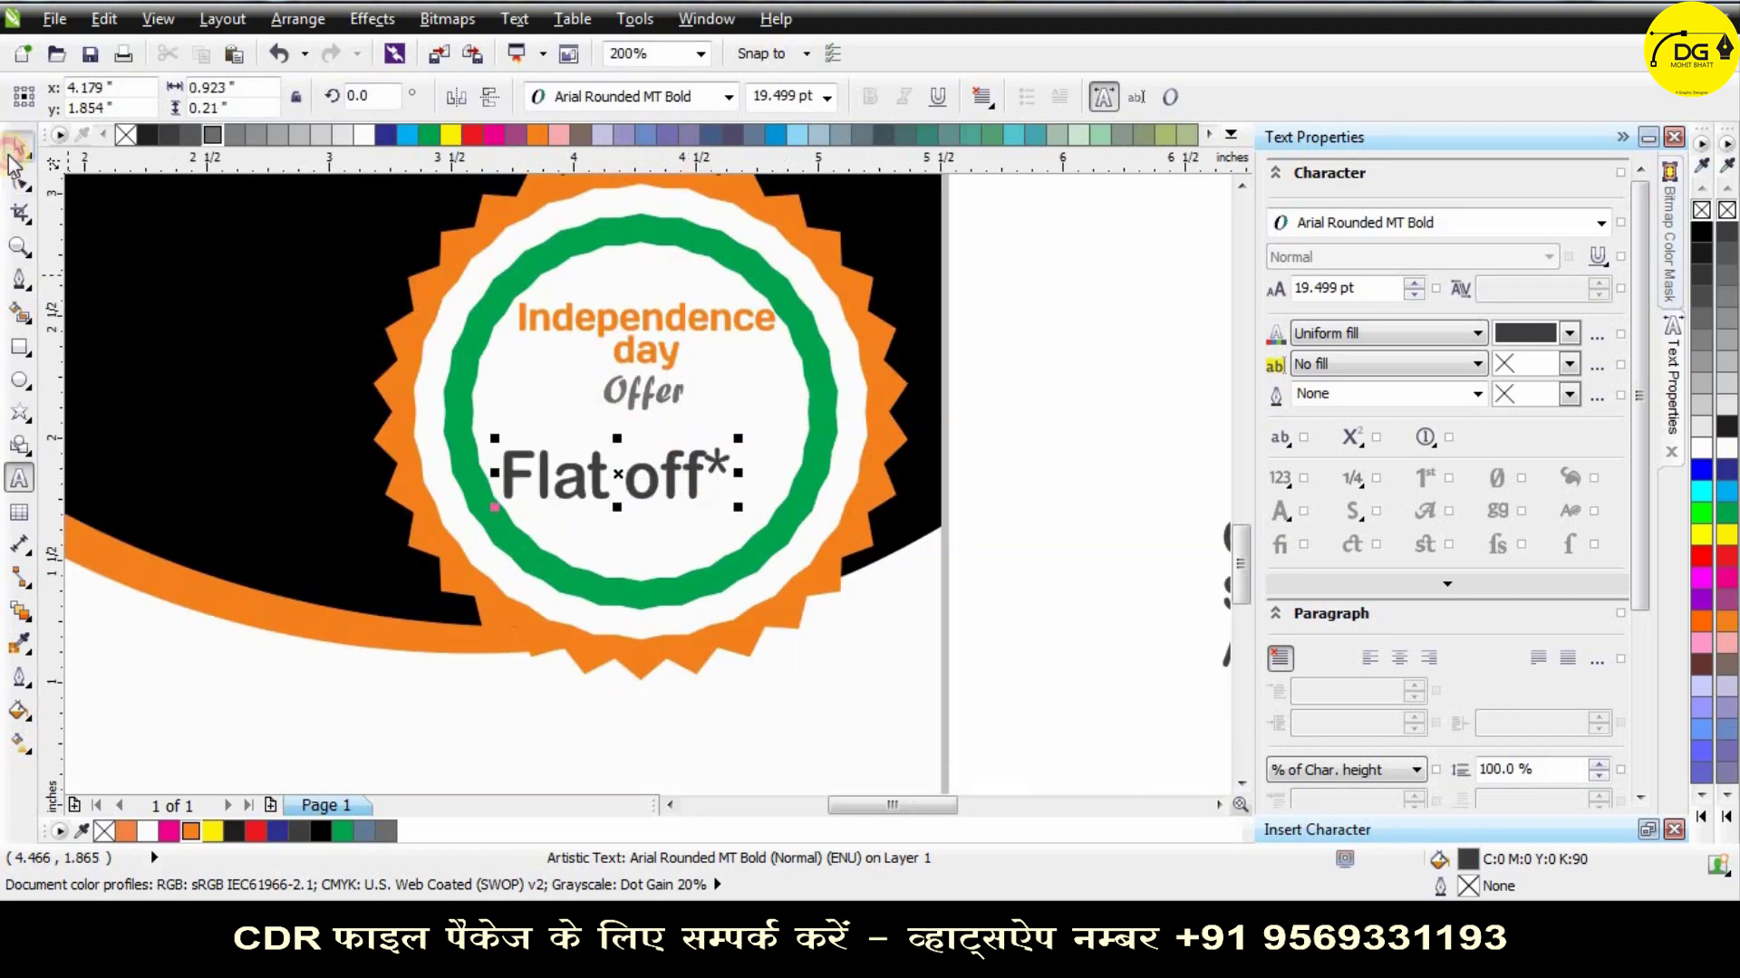
Duplicate "Flat off*" below the badge and replace the original inside the badge with "30%".
click(12, 153)
drag(640, 497, 774, 714)
right_click(774, 714)
click(677, 477)
key(F8)
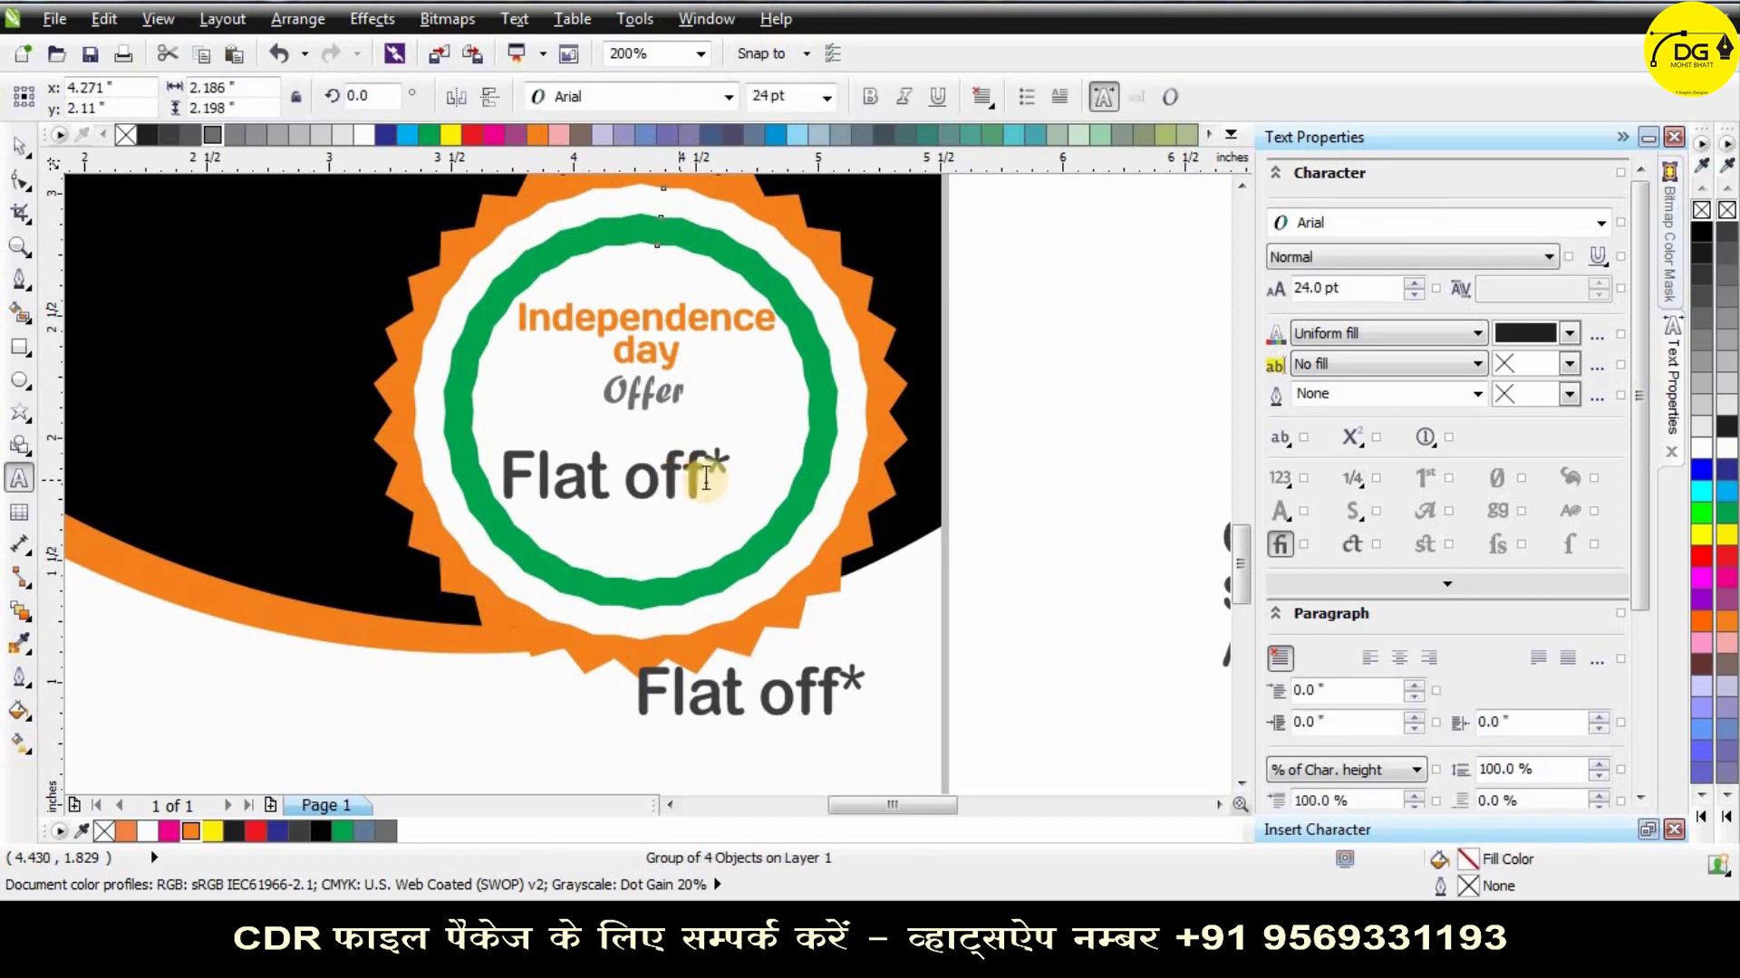
click(689, 477)
key(ctrl+a)
key(ctrl+v)
click(12, 142)
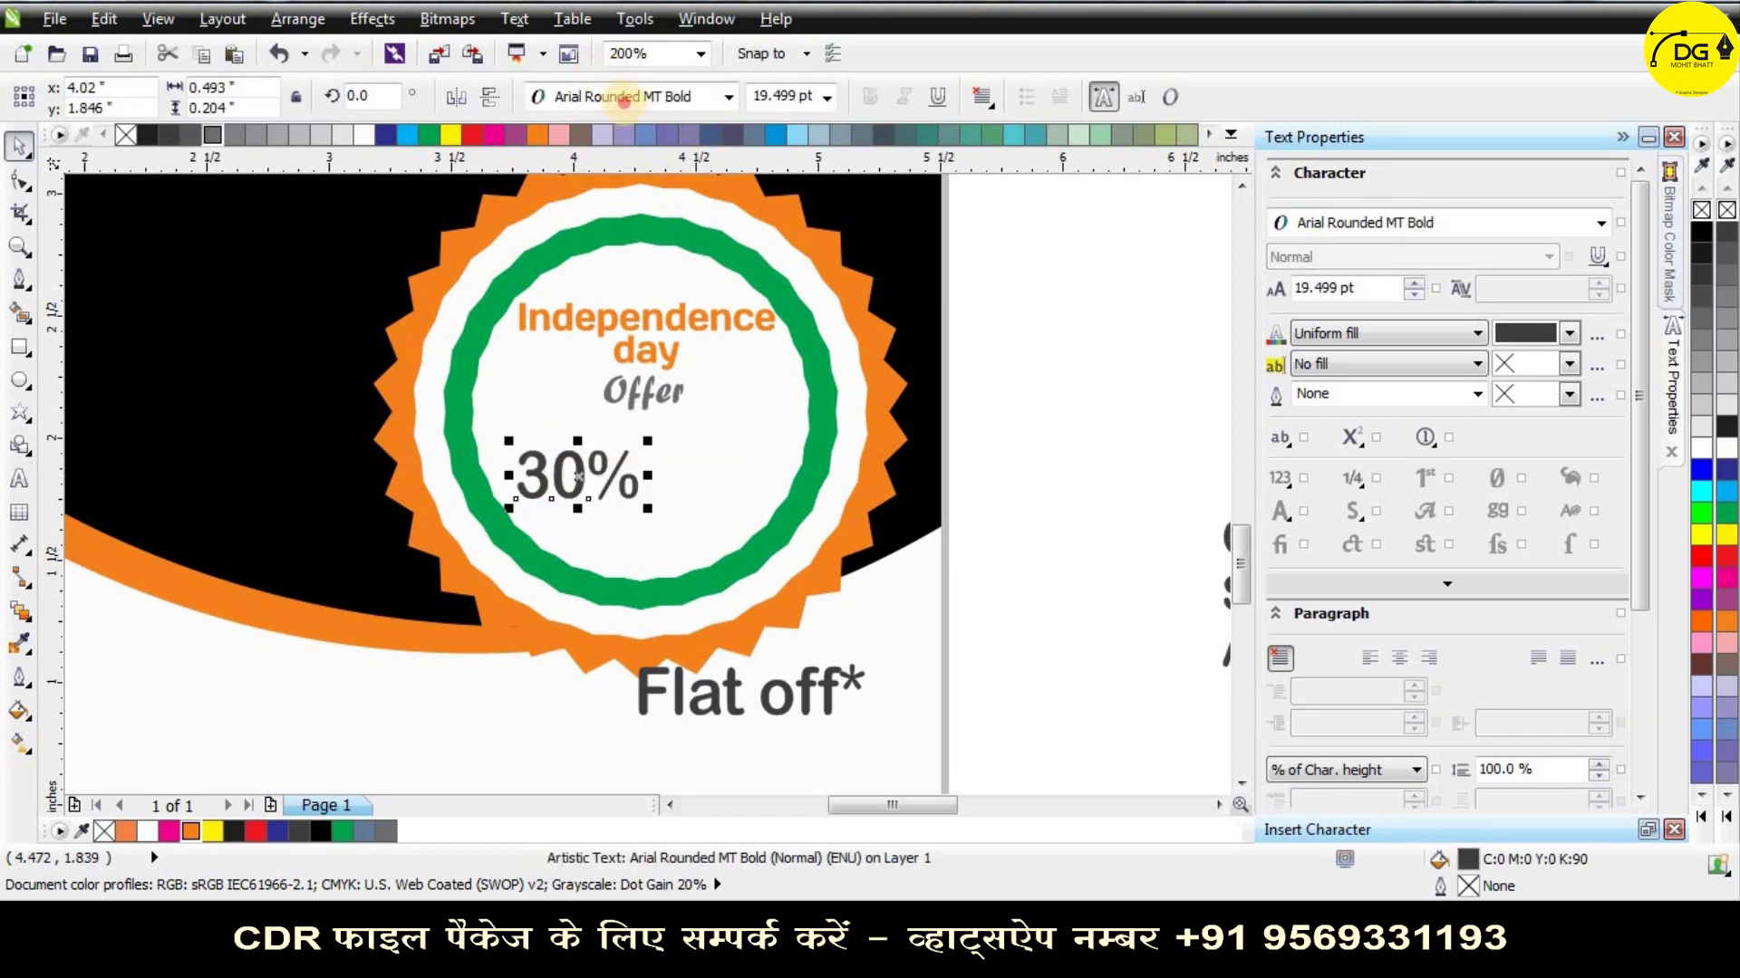
Set the "30%" text's font to Impact.
click(624, 101)
text(Impact)
key(Return)
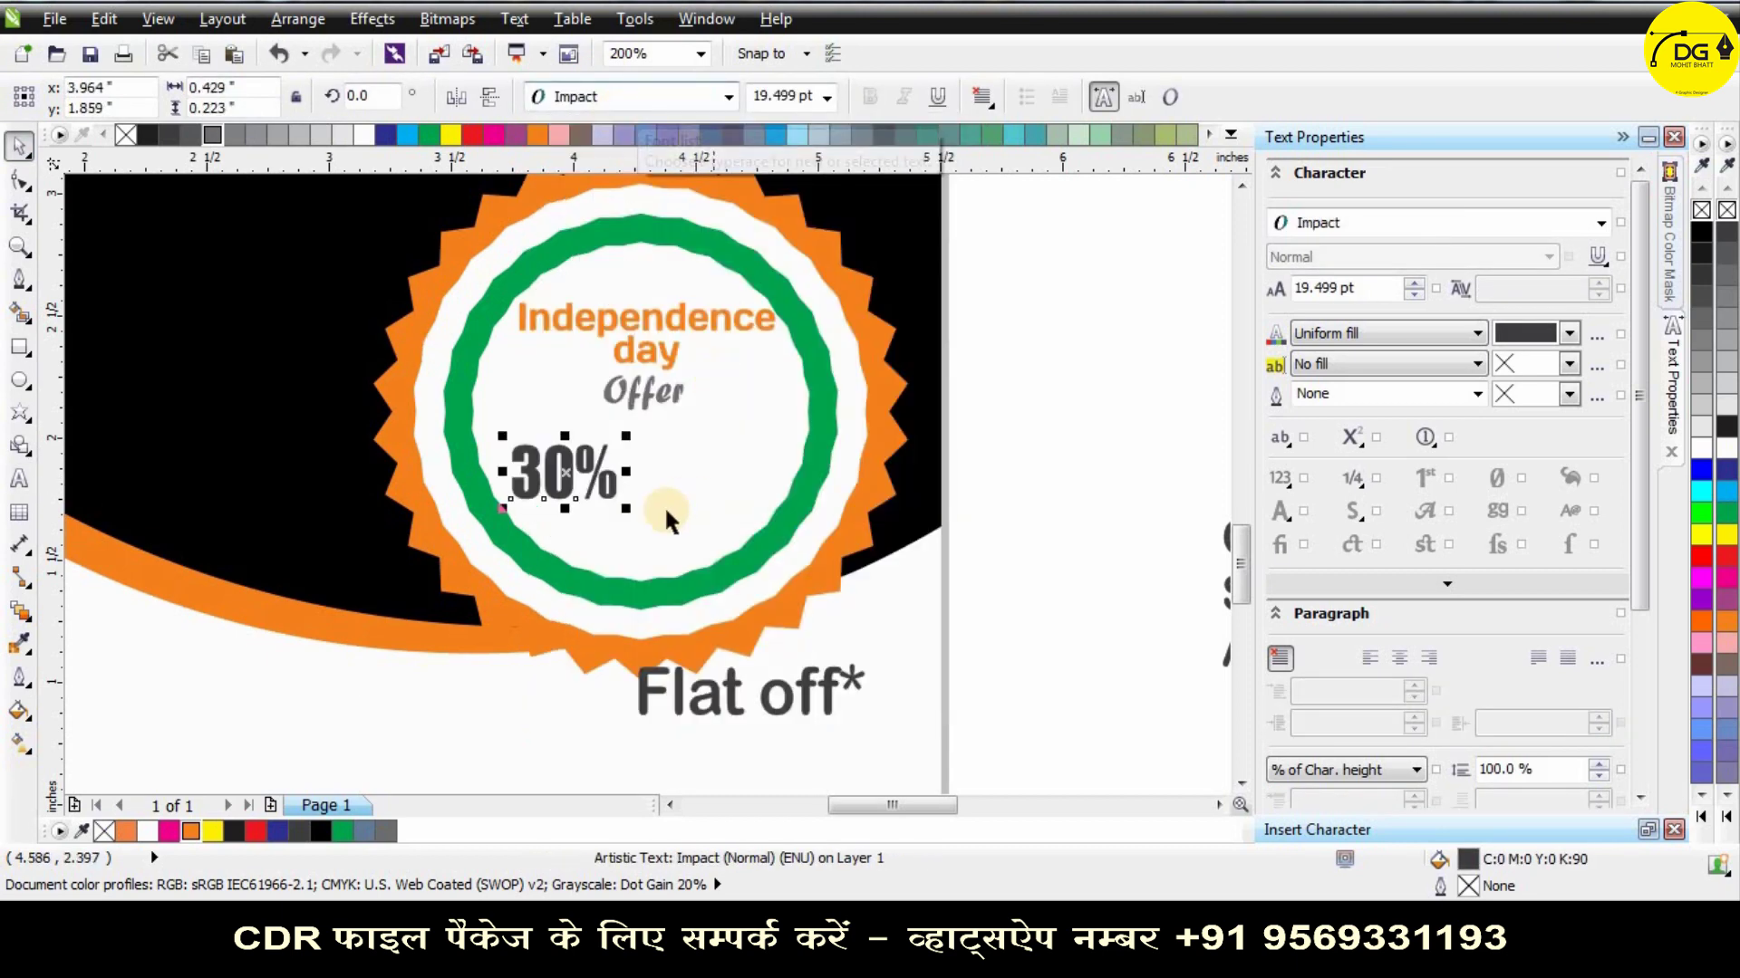
Enlarge "30%" to about 0.9 × 0.467 in, position it at about X 4.298, Y 1.947 in, and fill it dark red.
drag(625, 508, 700, 546)
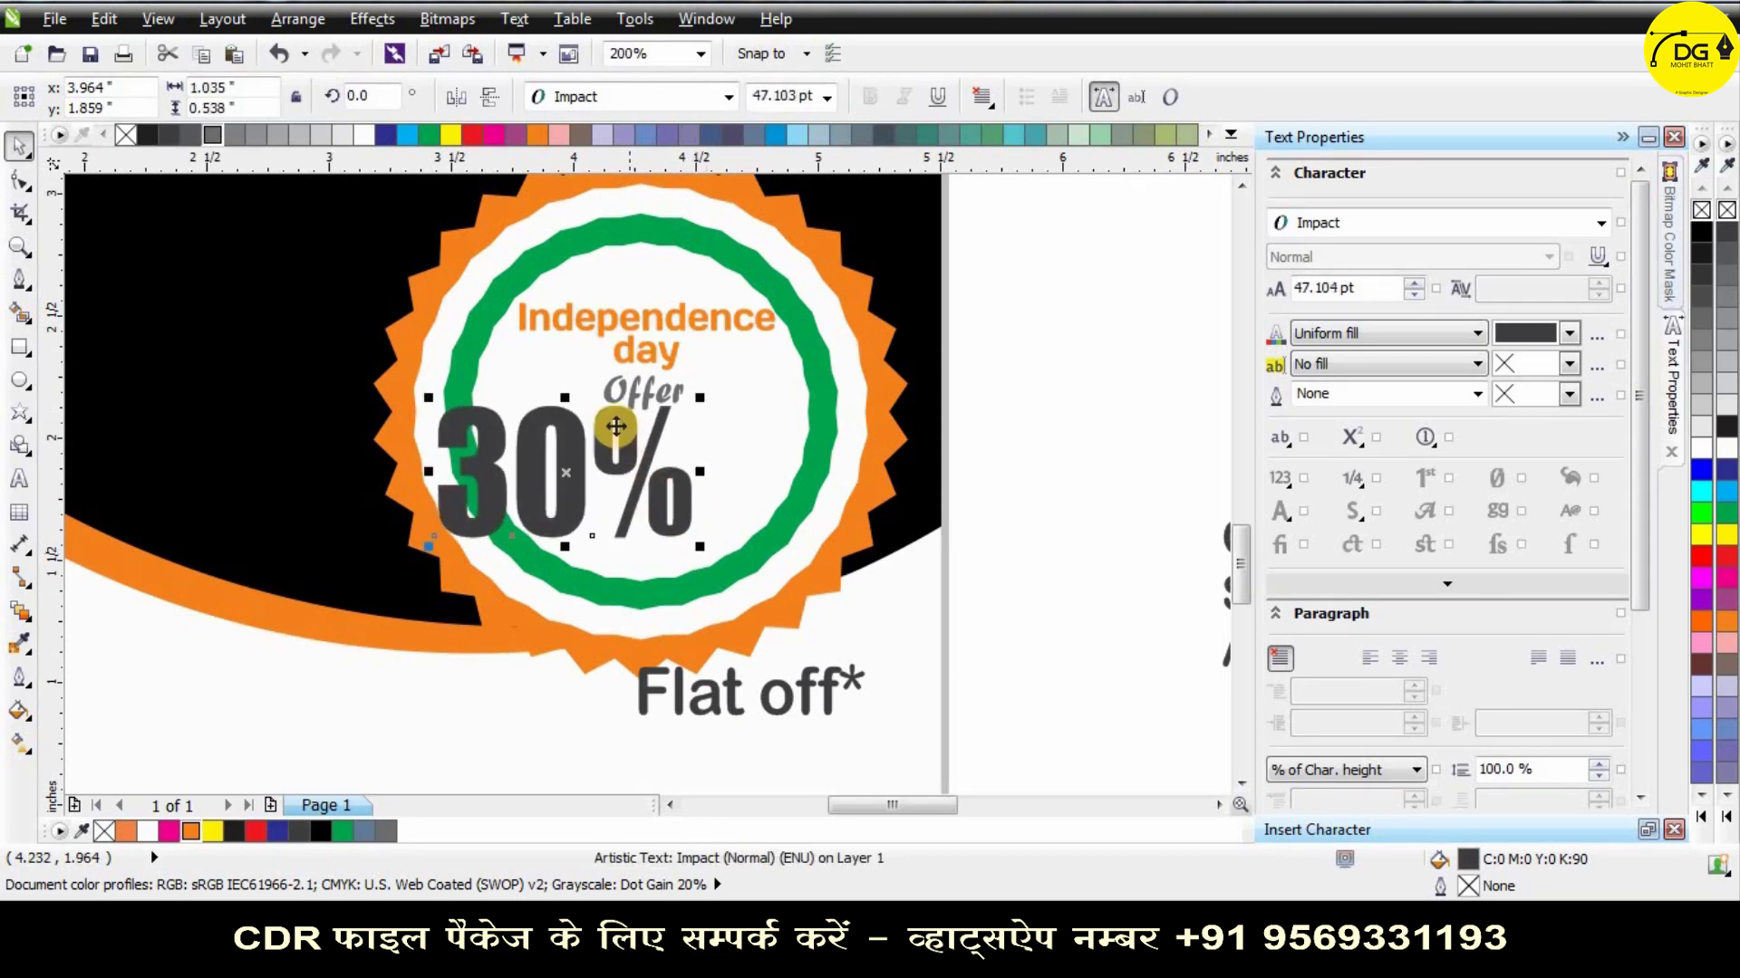
drag(615, 427, 769, 375)
double_click(252, 828)
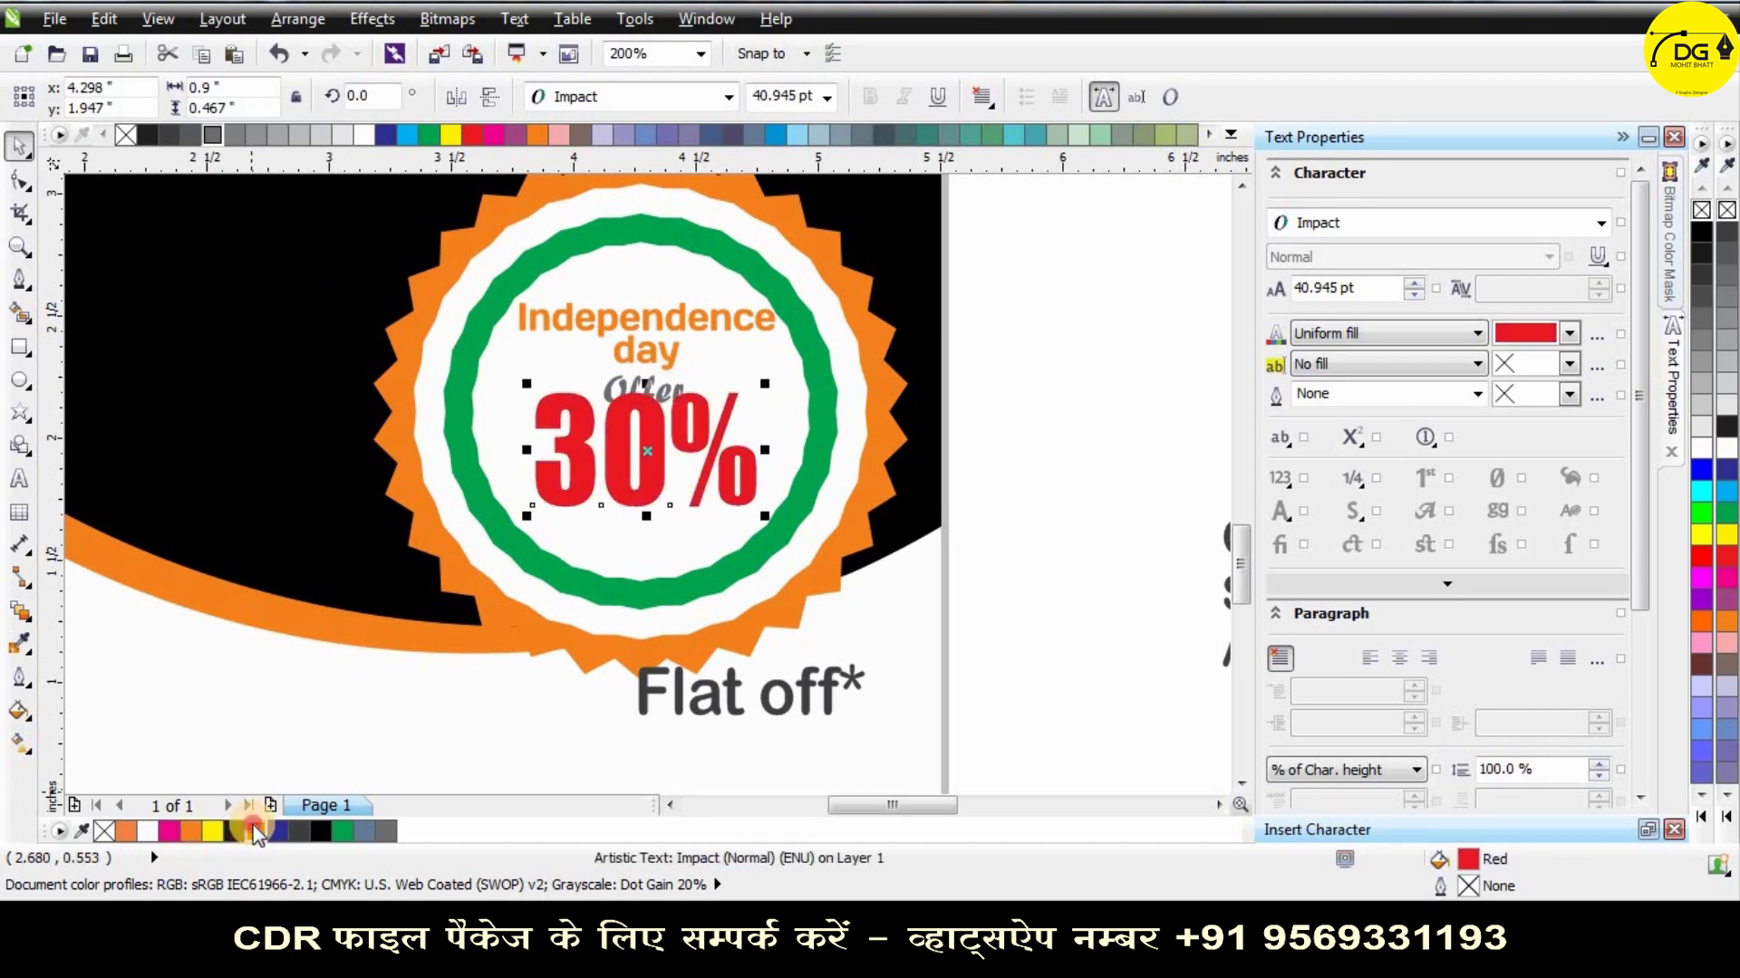
click(1111, 132)
click(263, 826)
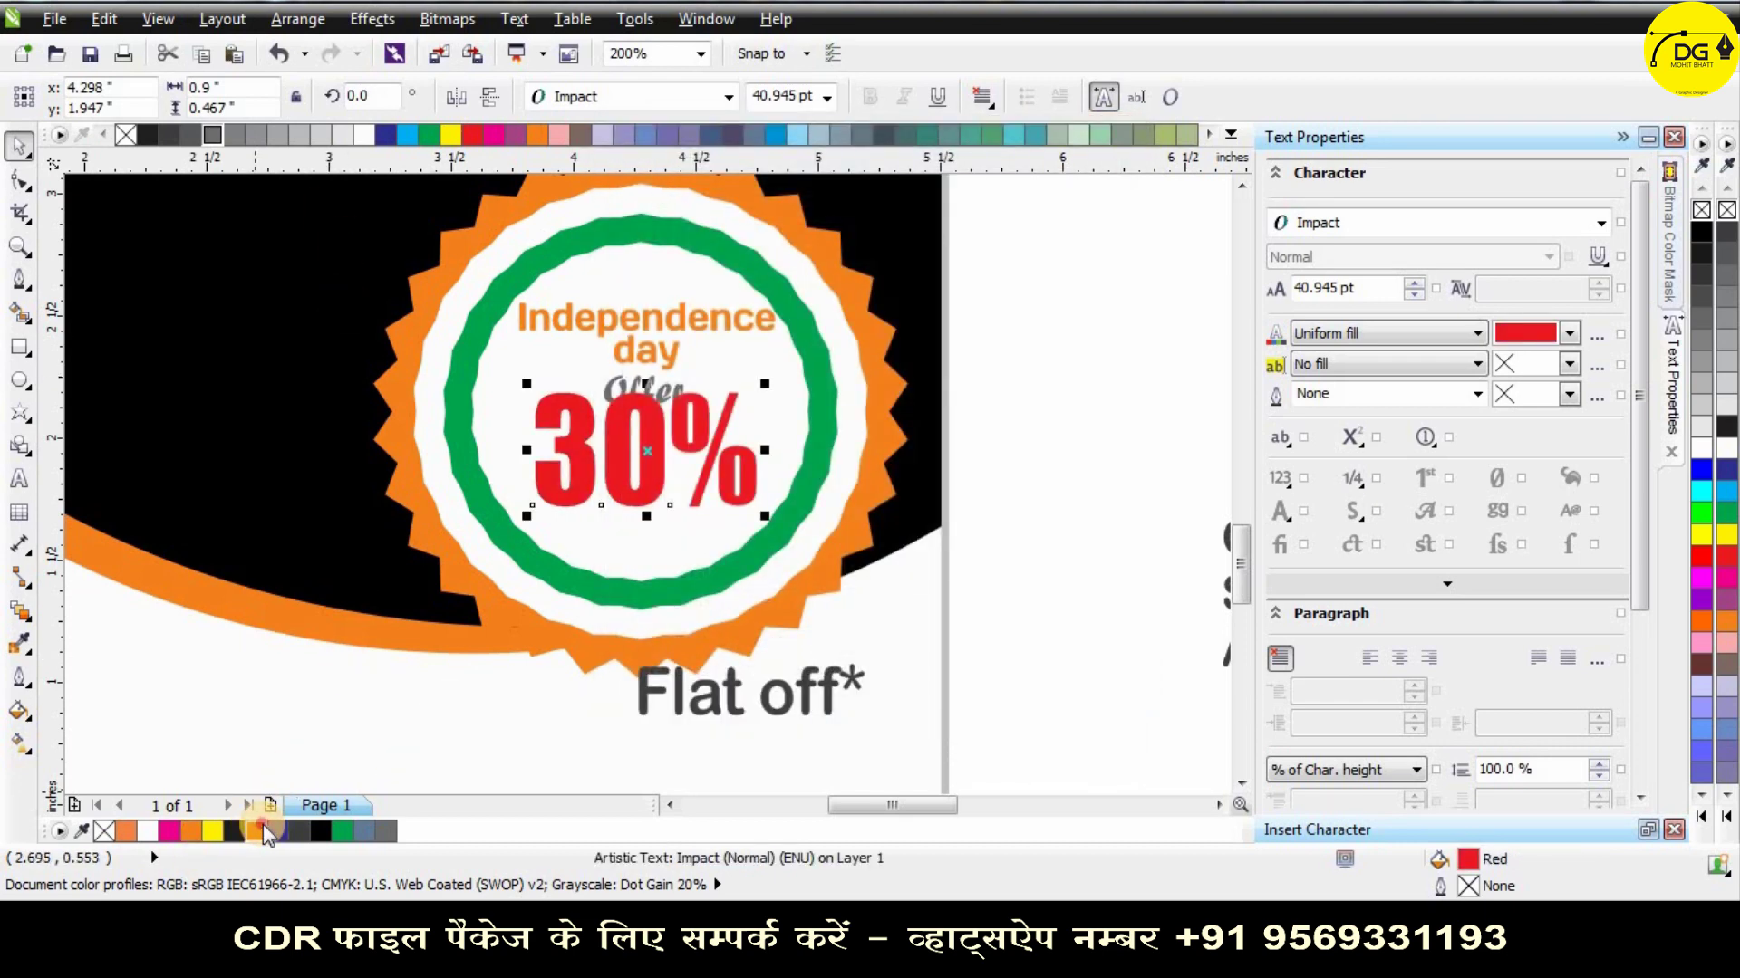
drag(266, 835, 399, 754)
click(533, 684)
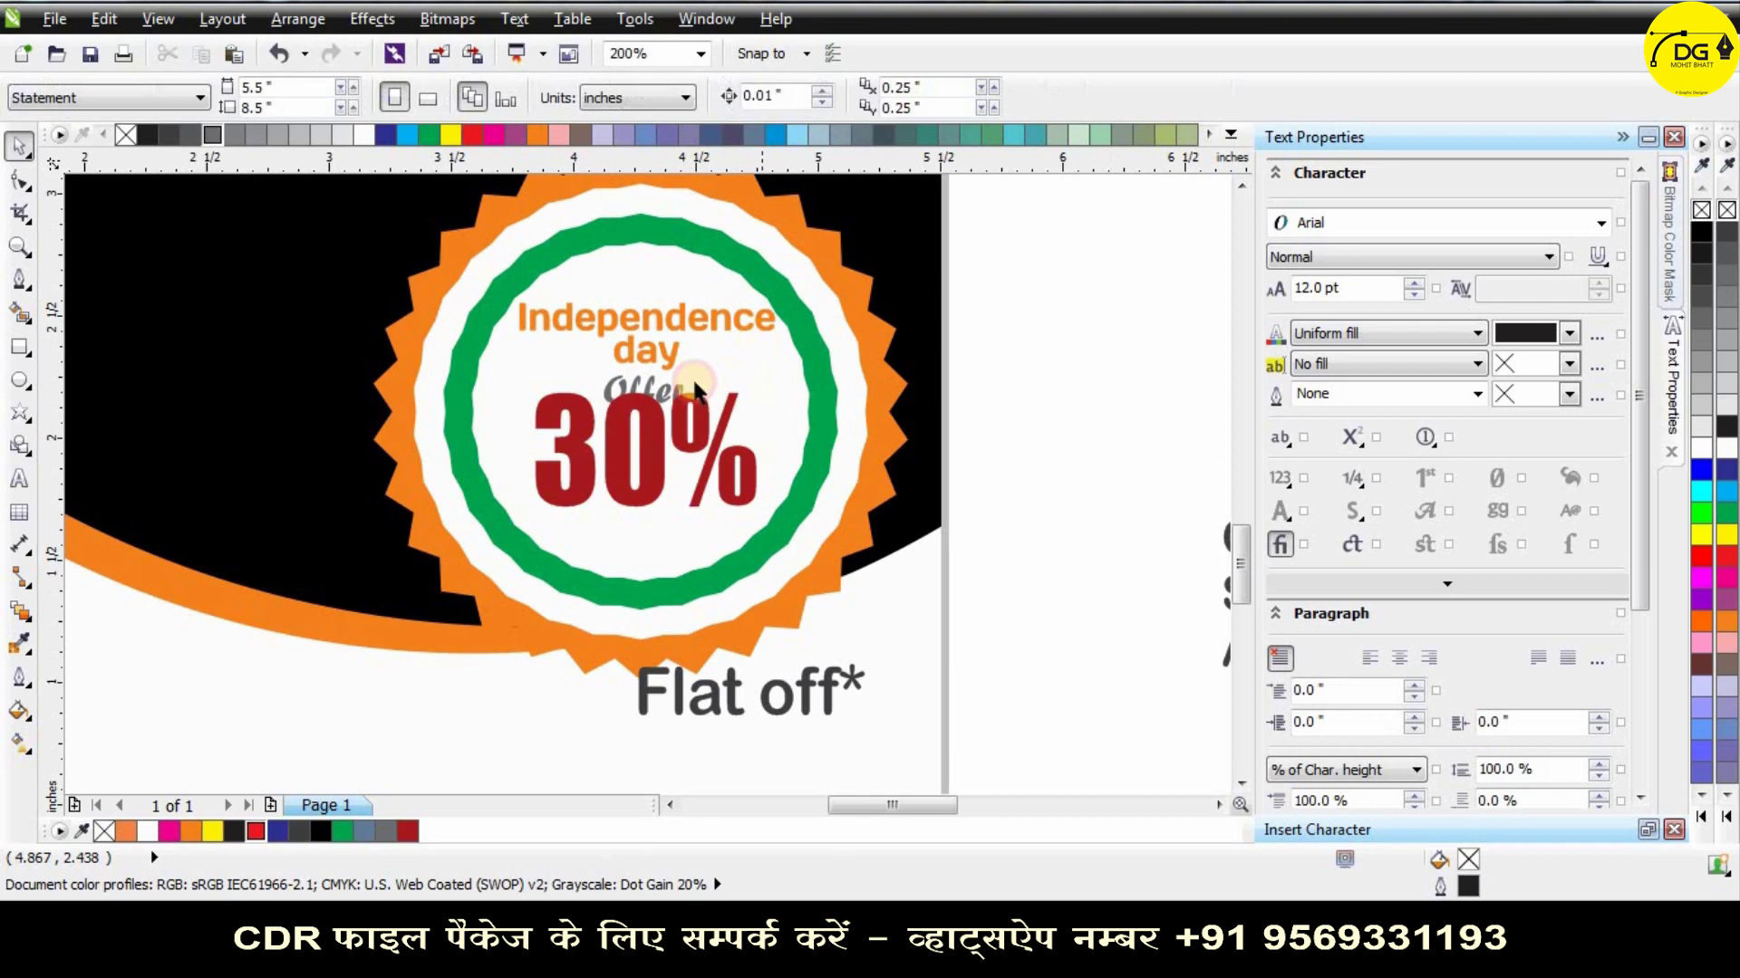
Shrink "Independence day" slightly and raise "Offer" to about X 4.309, Y 2.251 in, just beneath "day".
click(656, 311)
drag(782, 292, 670, 285)
click(1159, 311)
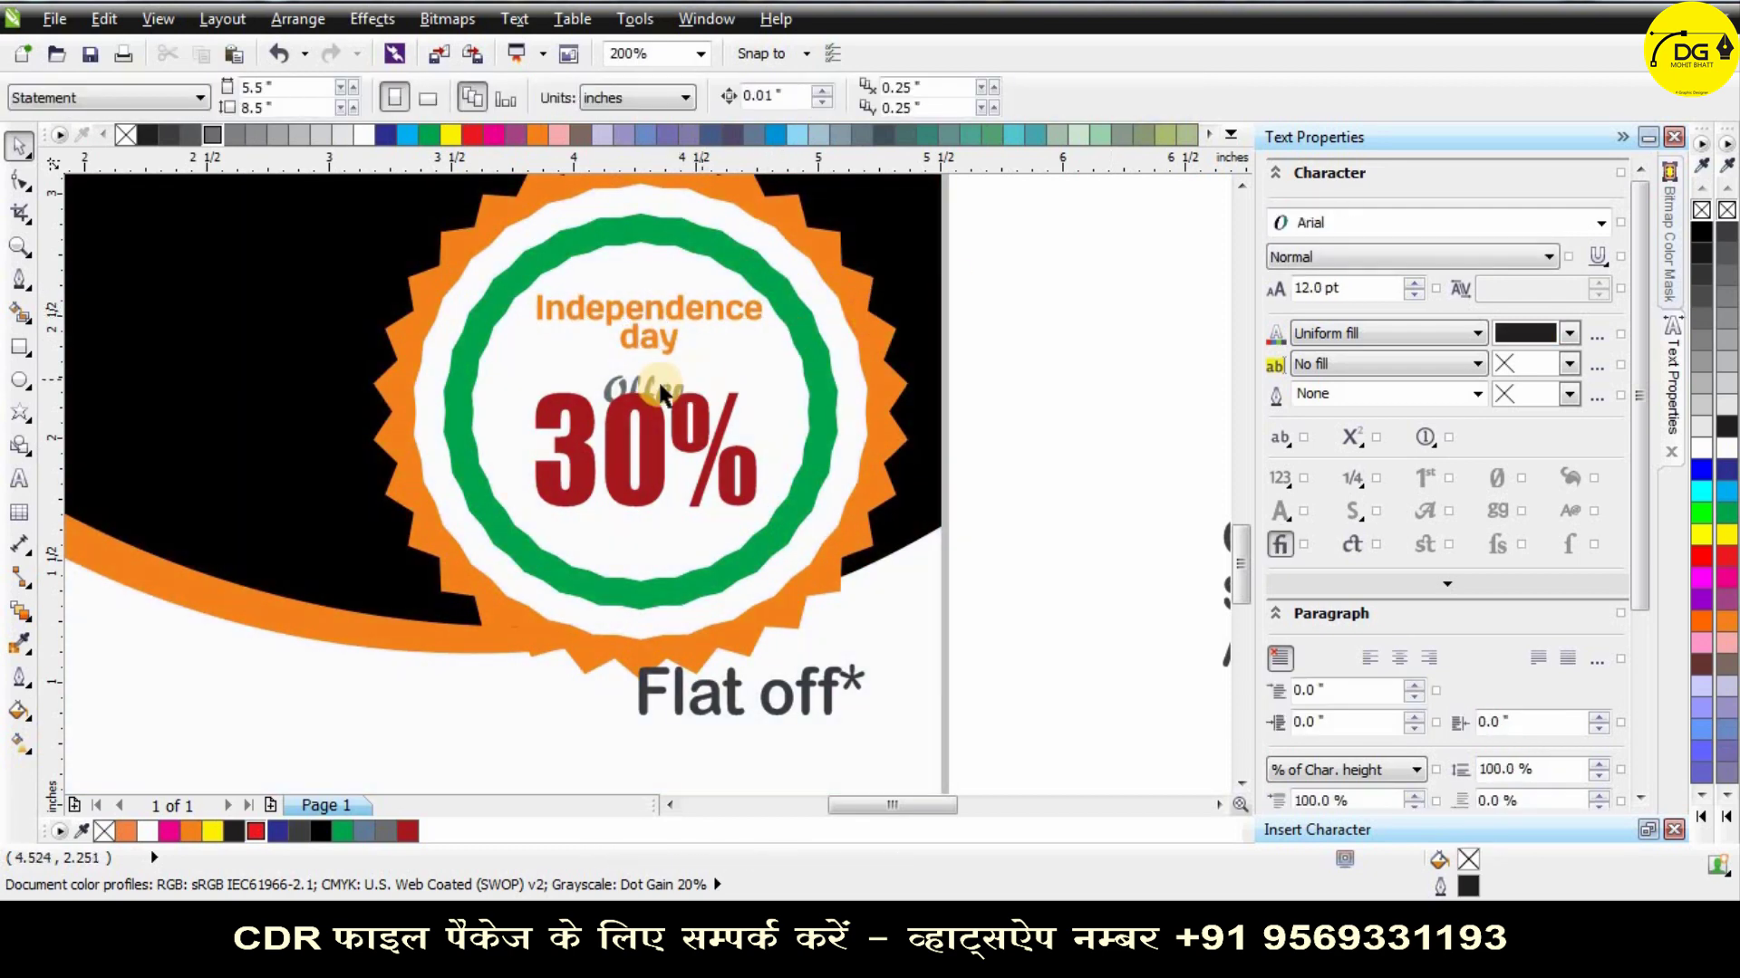
scroll(660, 354, down, 1)
scroll(649, 377, up, 1)
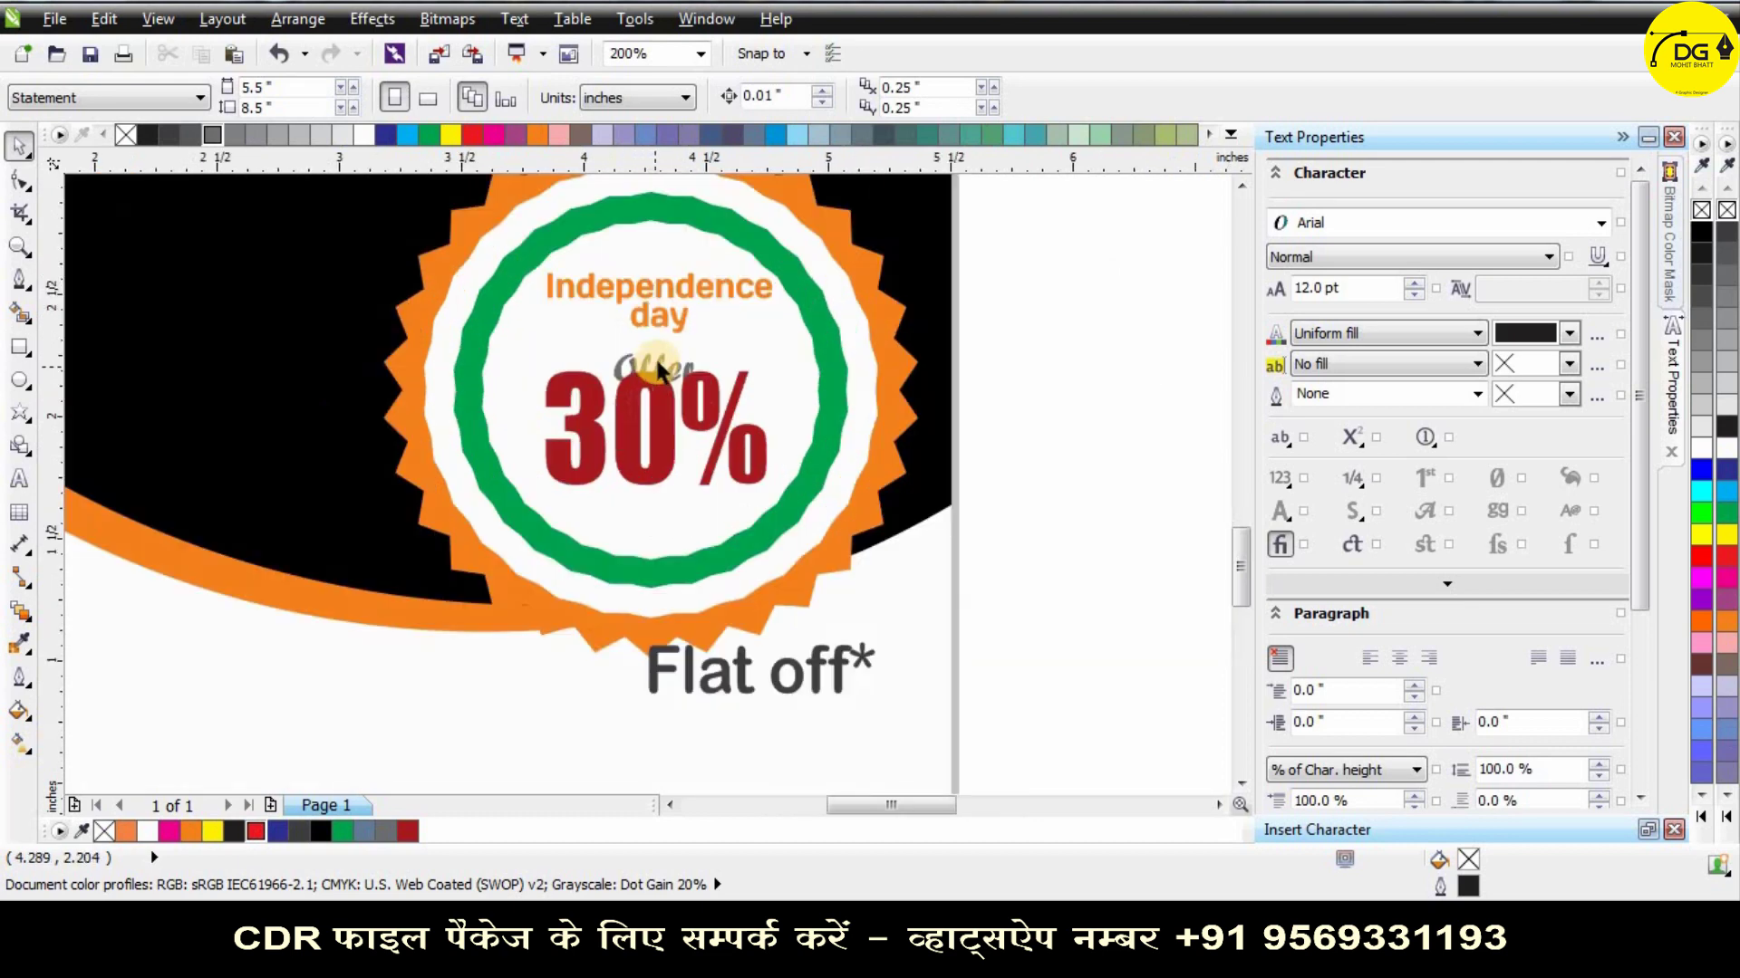
mouse_move(653, 359)
mouse_down()
mouse_move(671, 349)
mouse_move(658, 342)
mouse_up()
click(1008, 293)
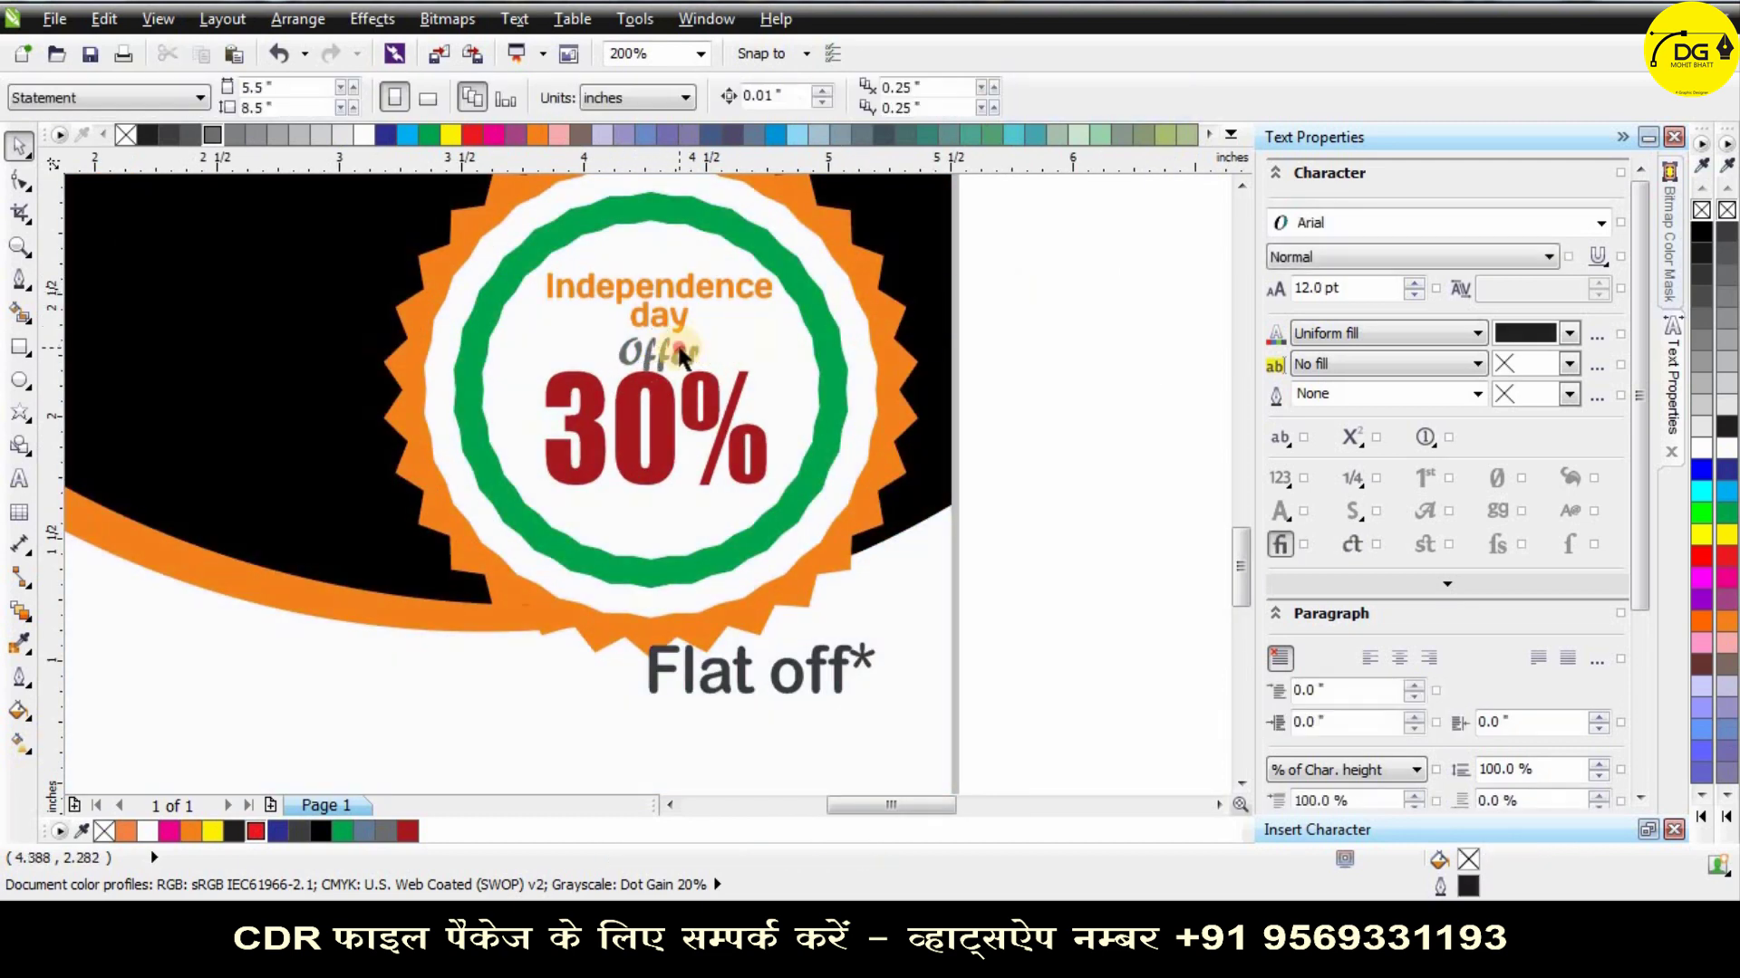
Restyle "Offer" in dark red Freehand521 BT at about 10.4 pt, placed around X 4.214, Y 2.258 in.
click(679, 353)
click(675, 104)
scroll(689, 589, down, 4)
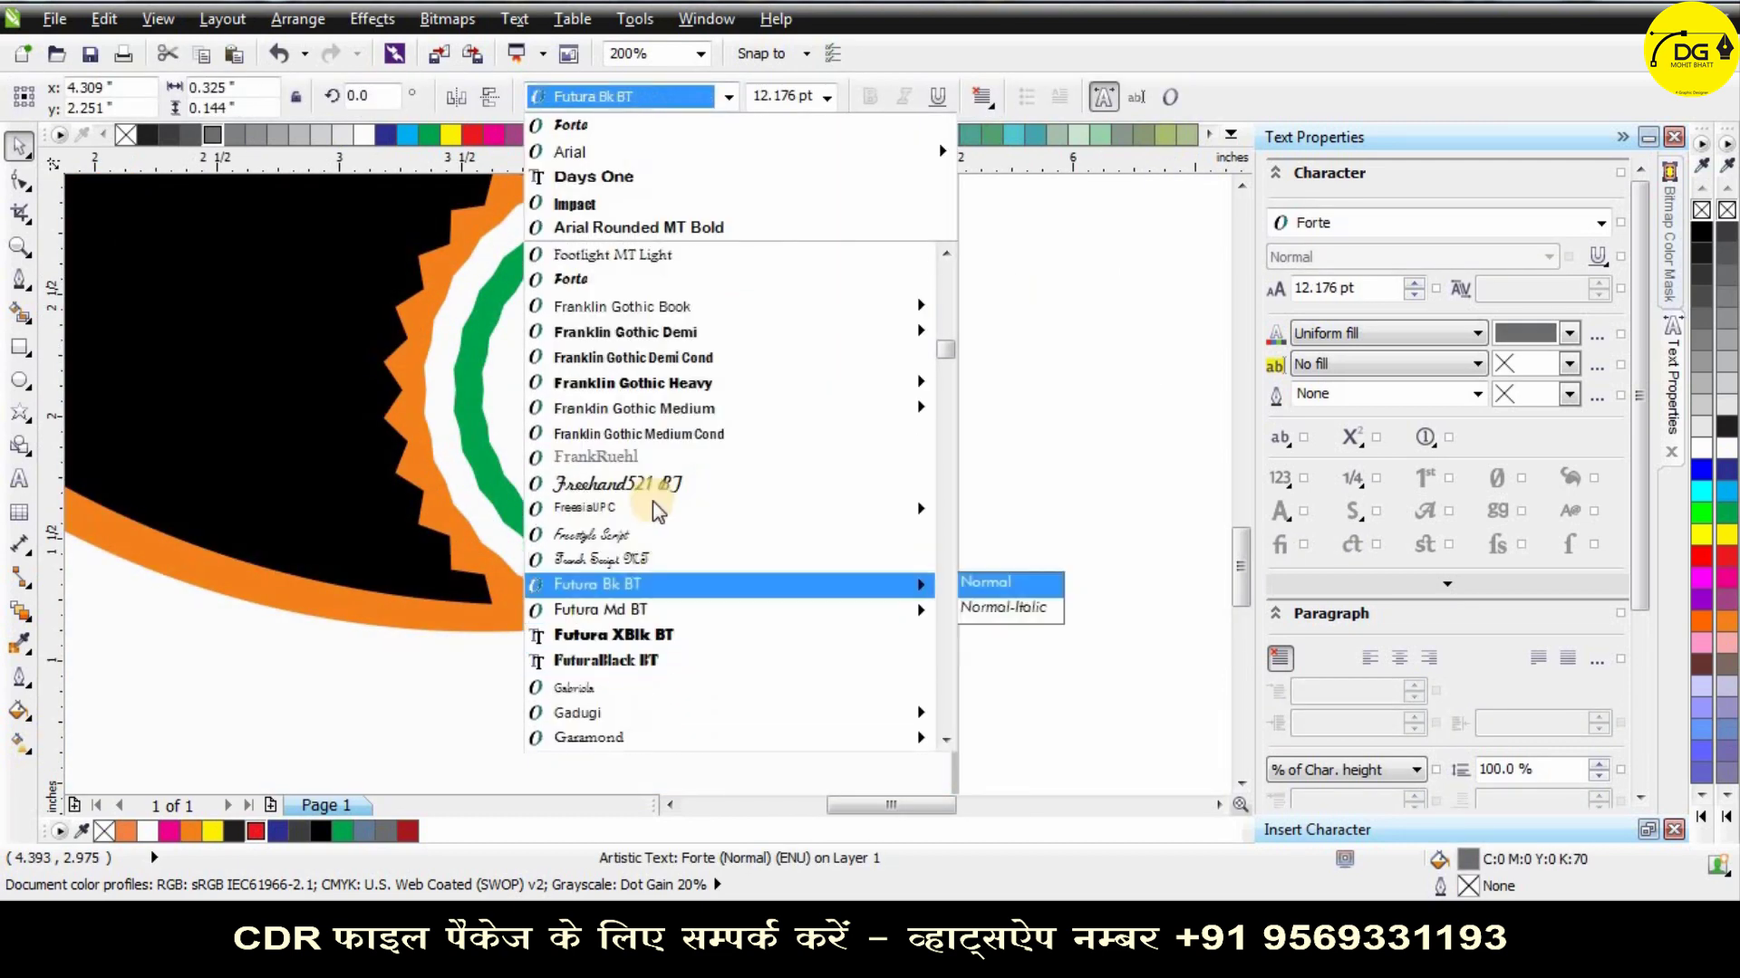
click(688, 434)
drag(713, 323, 635, 358)
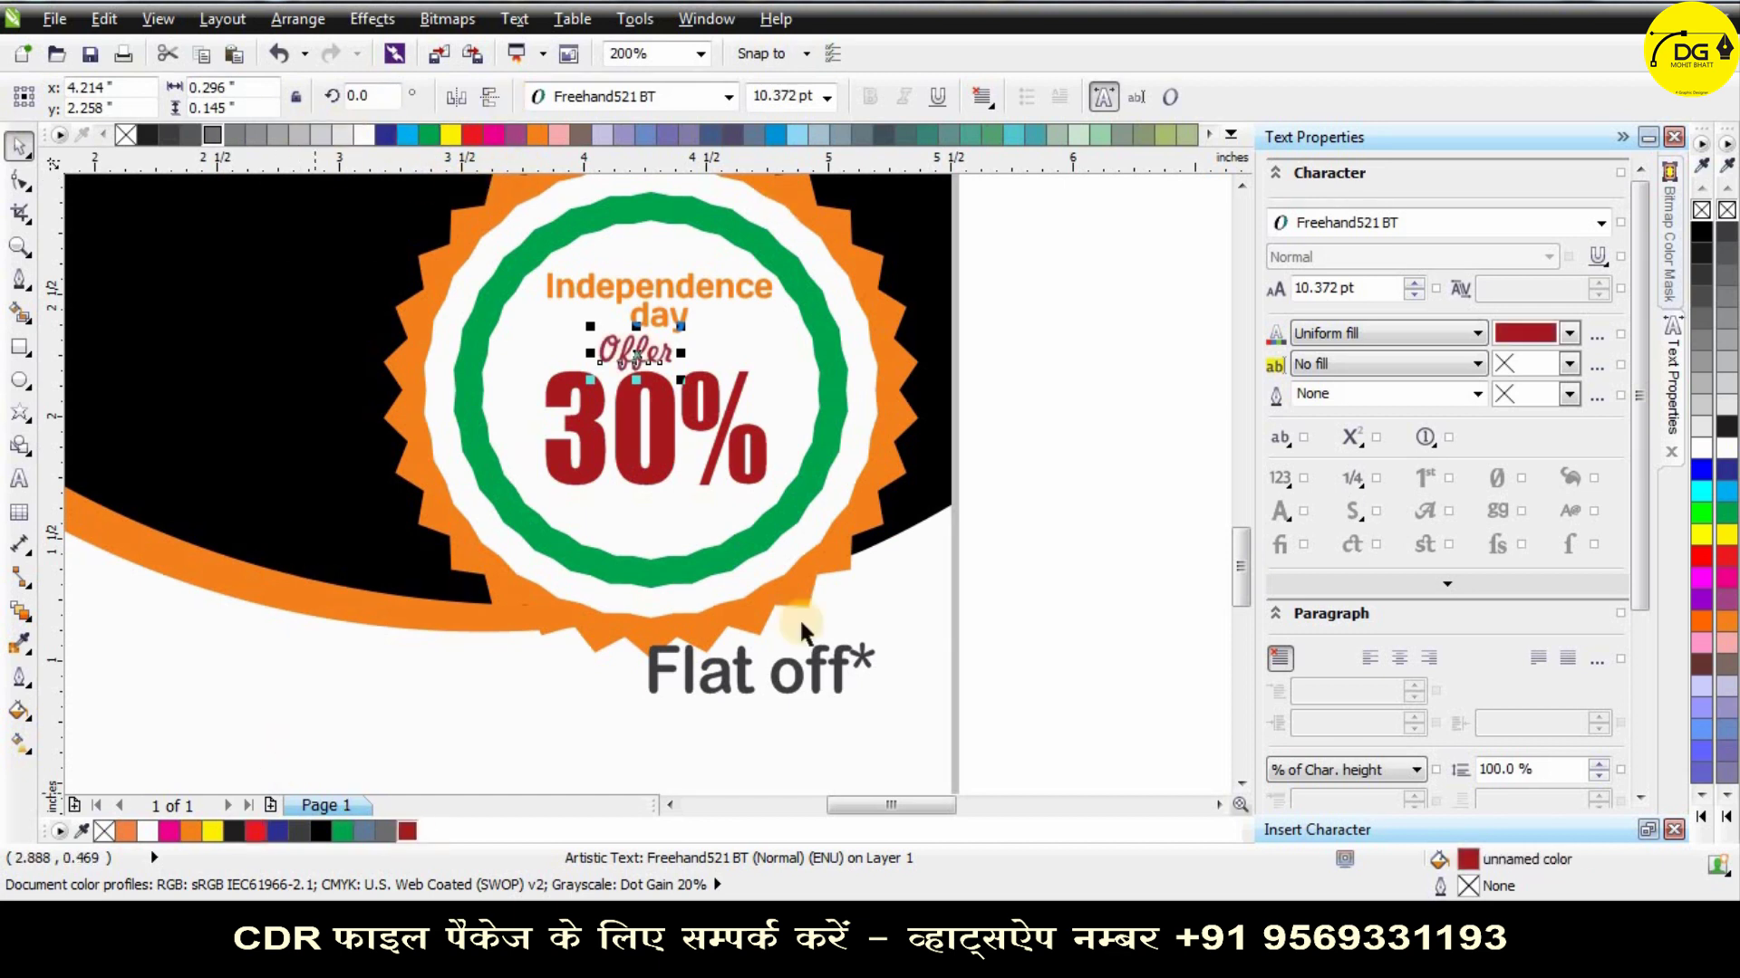
Set the font of the "Flat off*" text below the badge to Days One.
click(793, 672)
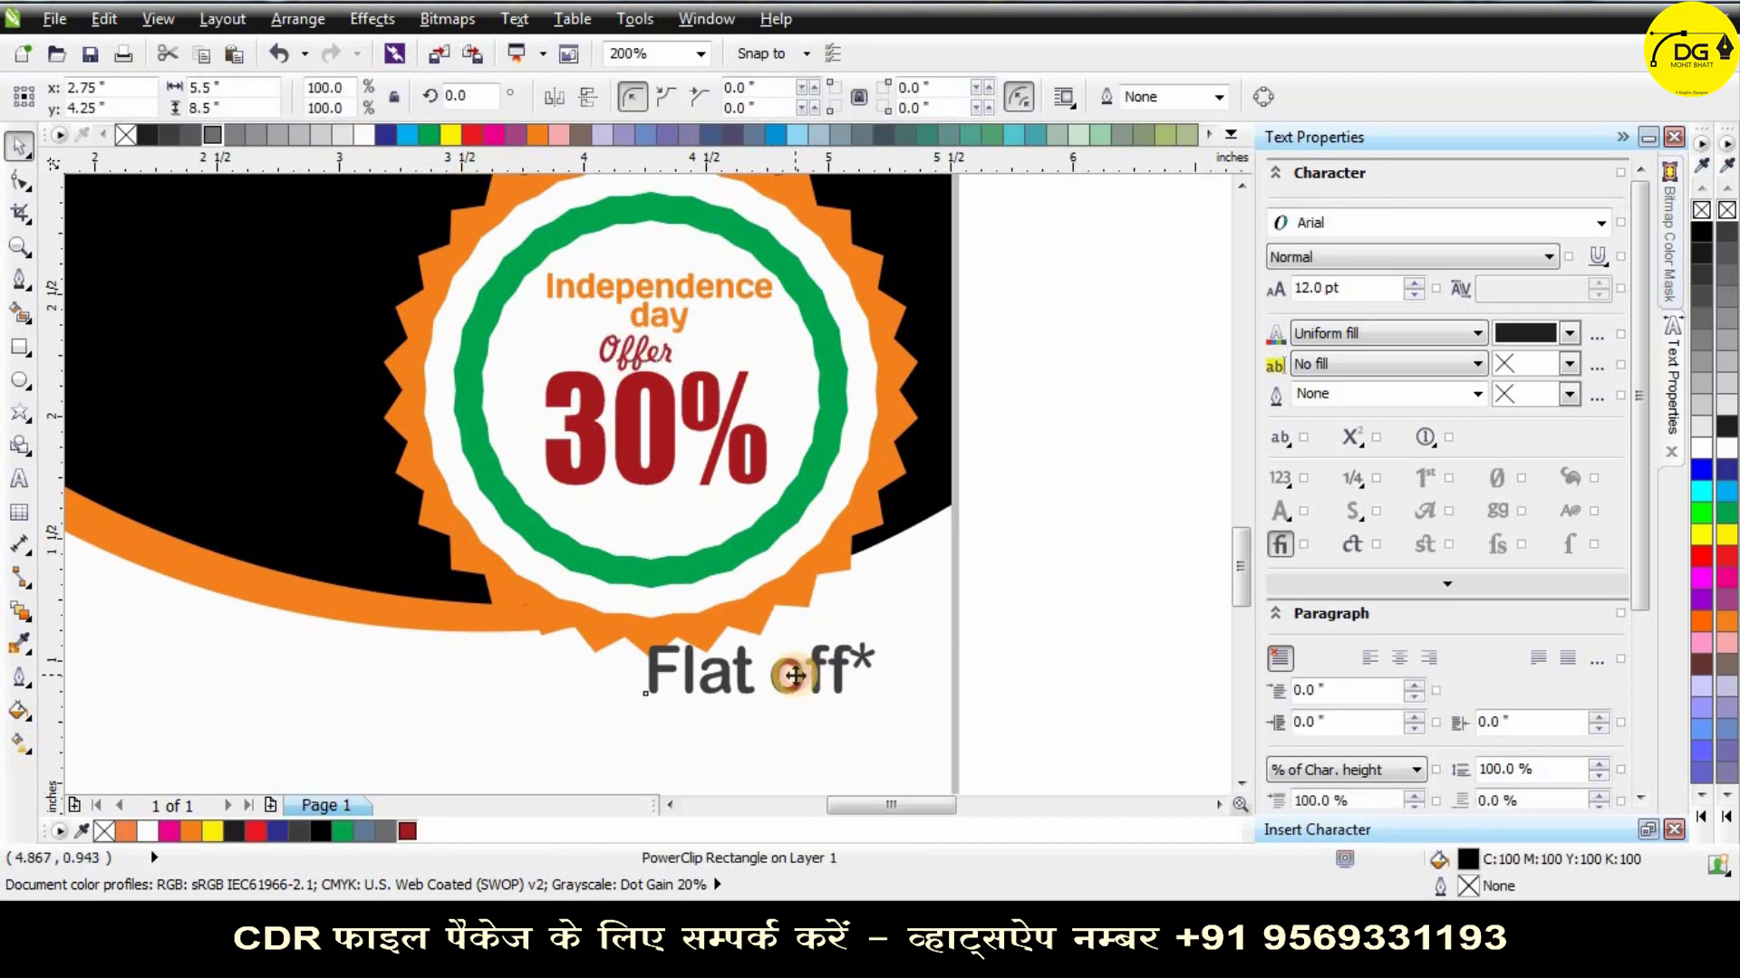
click(795, 675)
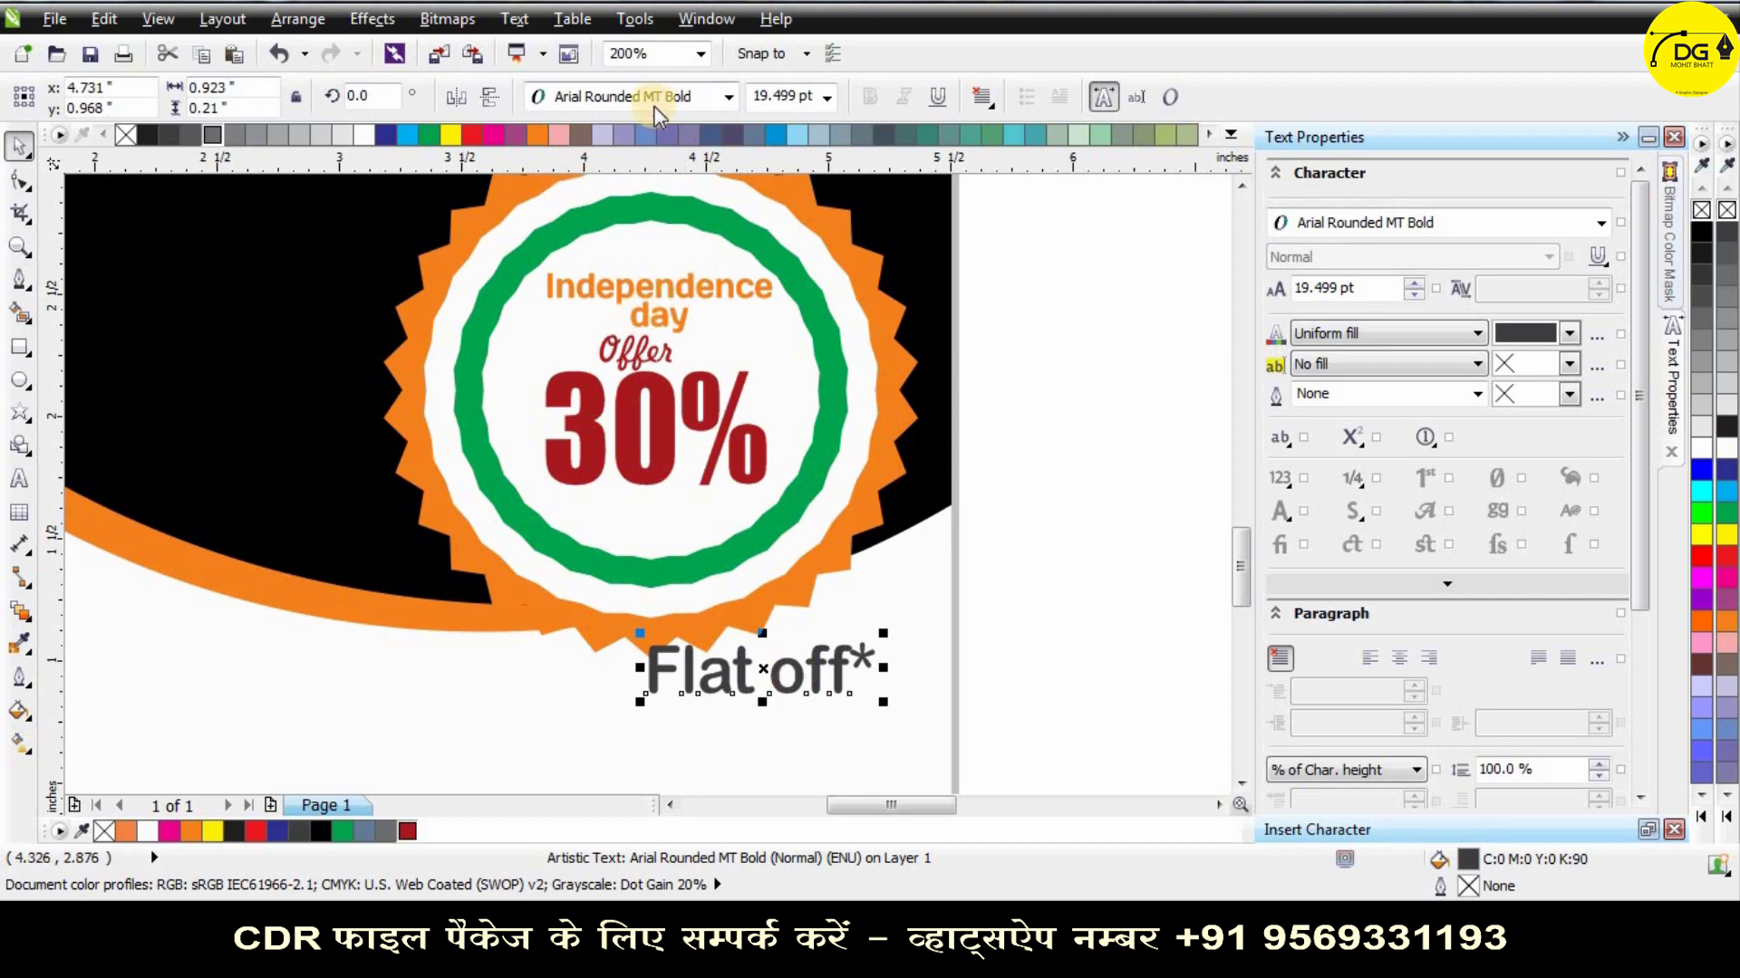
click(593, 90)
click(589, 168)
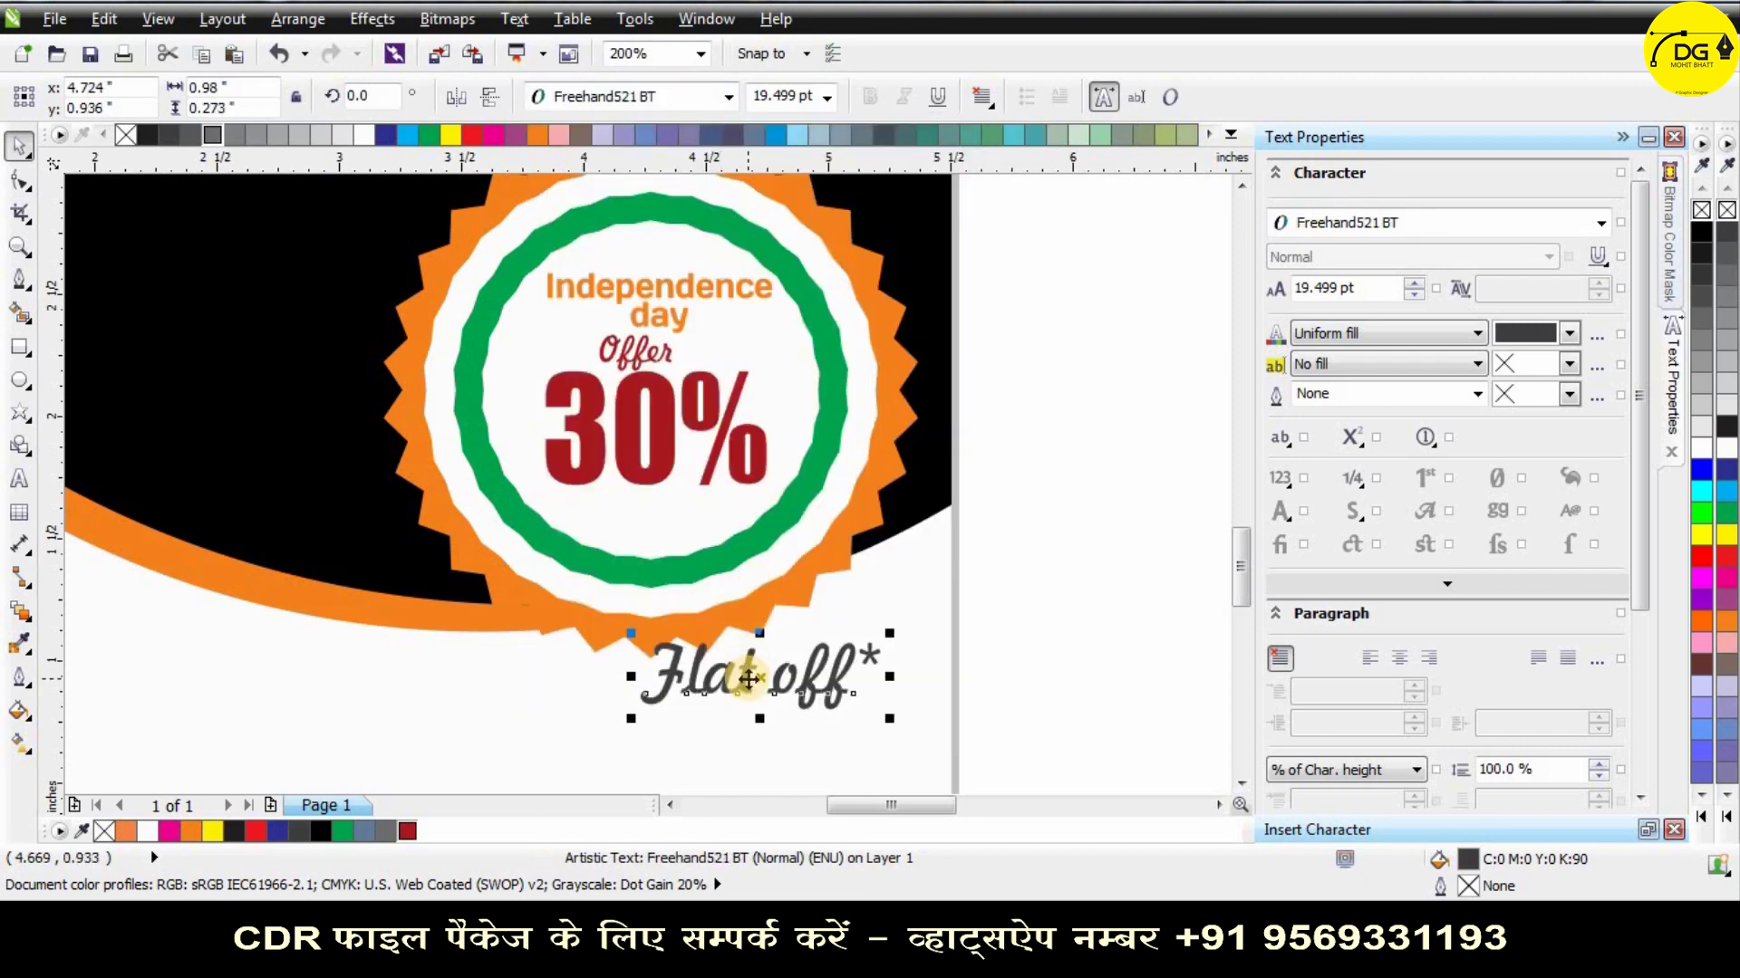
double_click(749, 676)
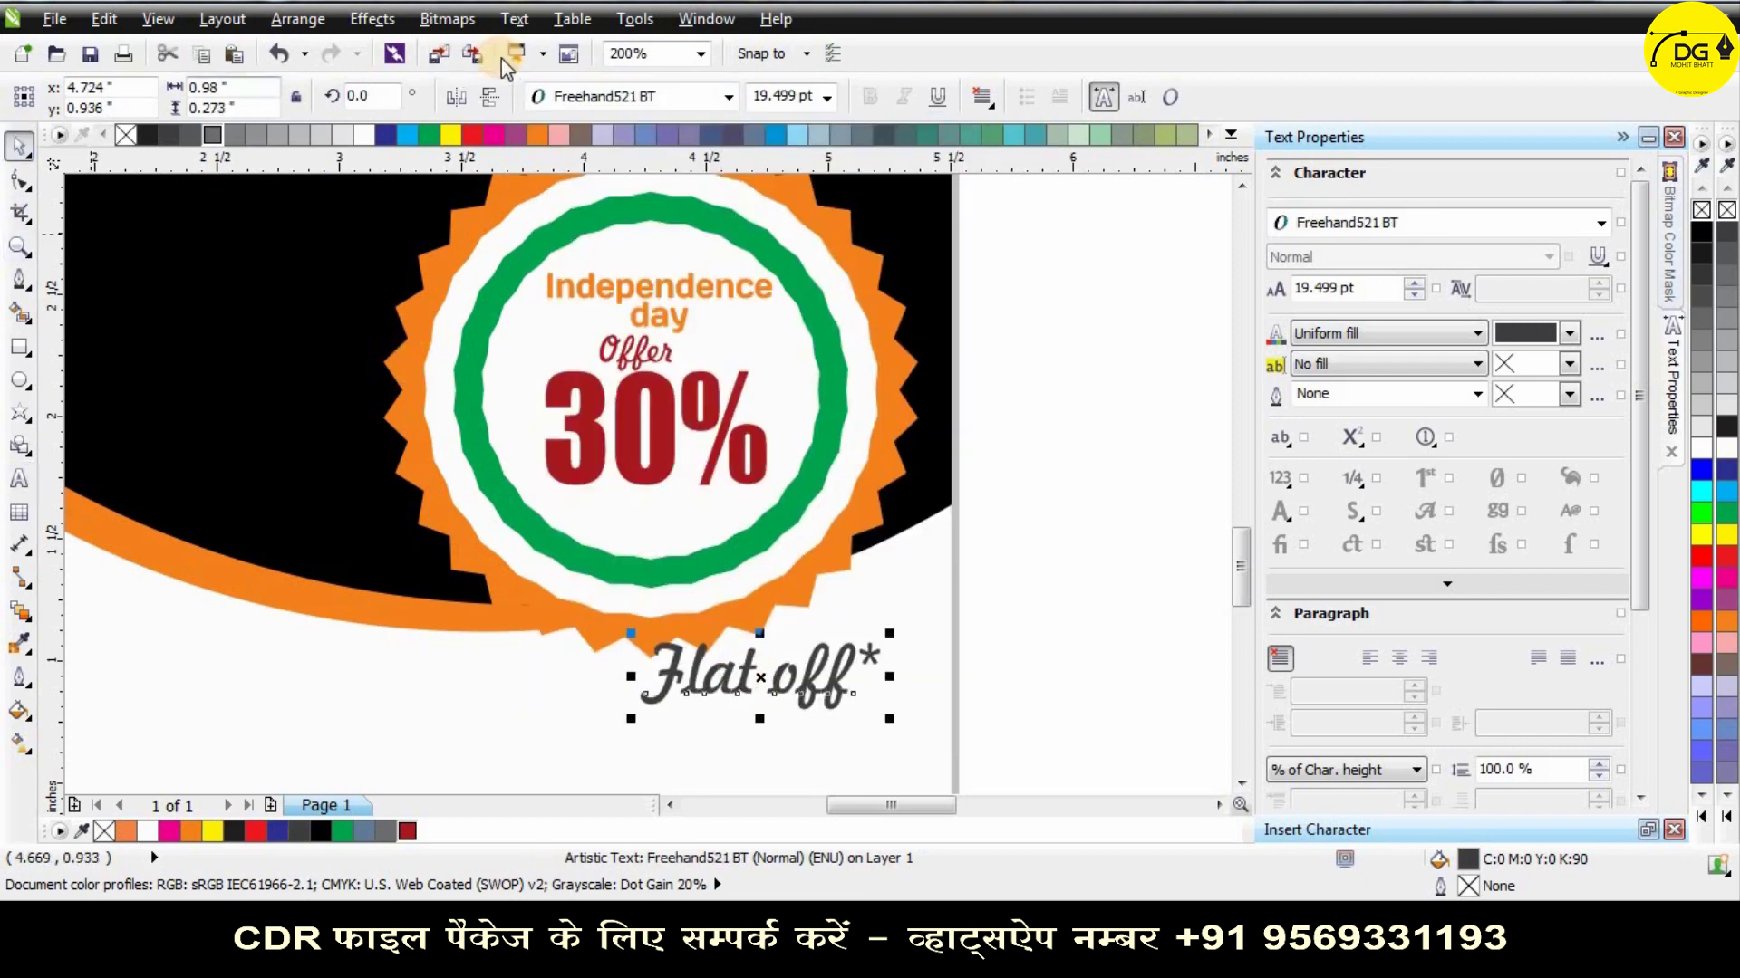
click(595, 97)
text(Days One)
key(Return)
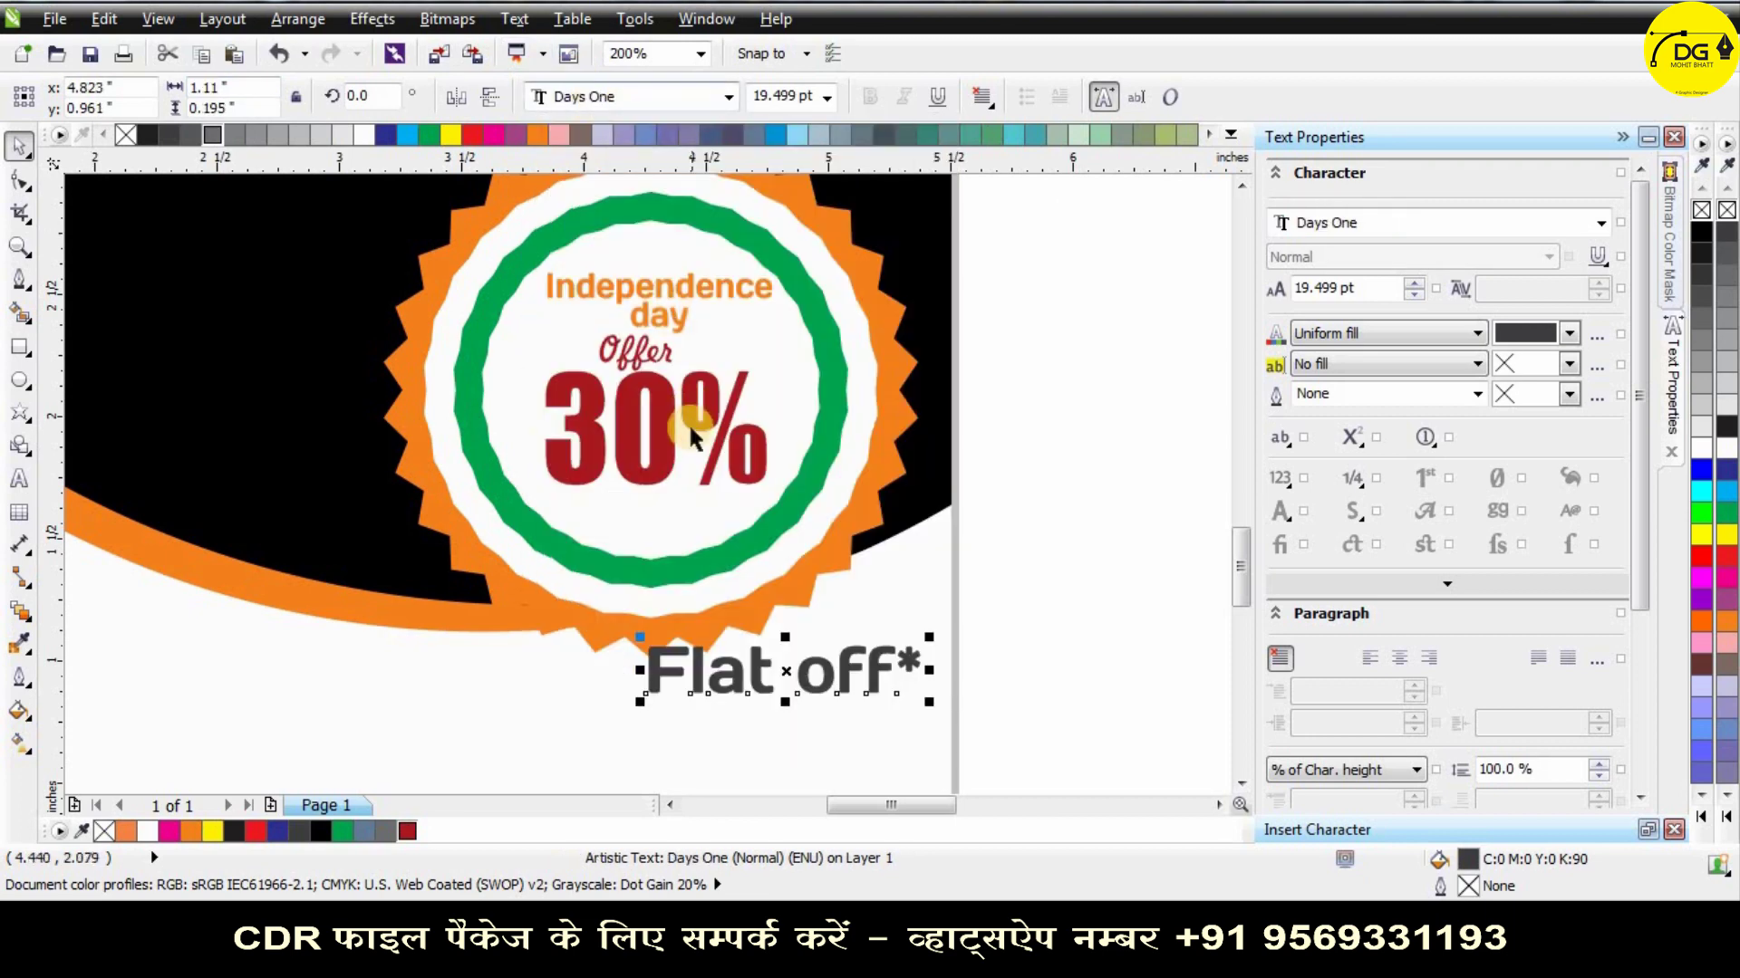
Cut "off*" out of "Flat off*", move "Flat" into the badge and shrink it to about 7.2 pt.
double_click(779, 658)
drag(937, 656, 978, 659)
key(BackSpace)
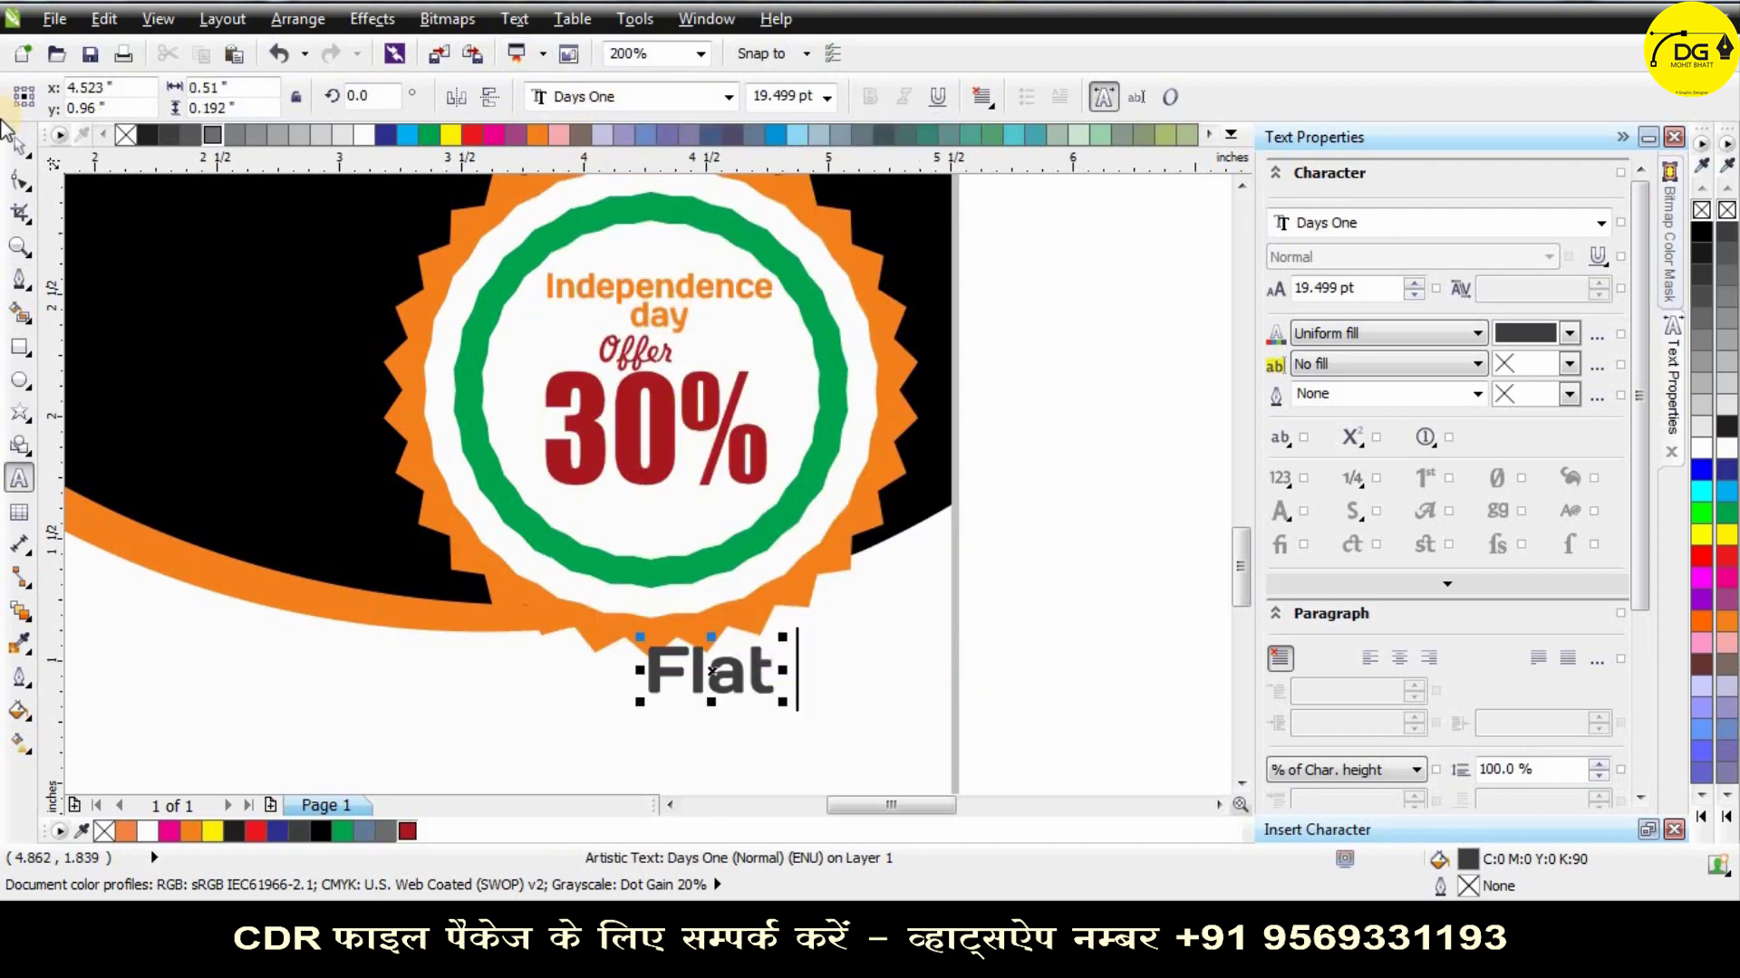
click(19, 146)
drag(693, 662, 518, 390)
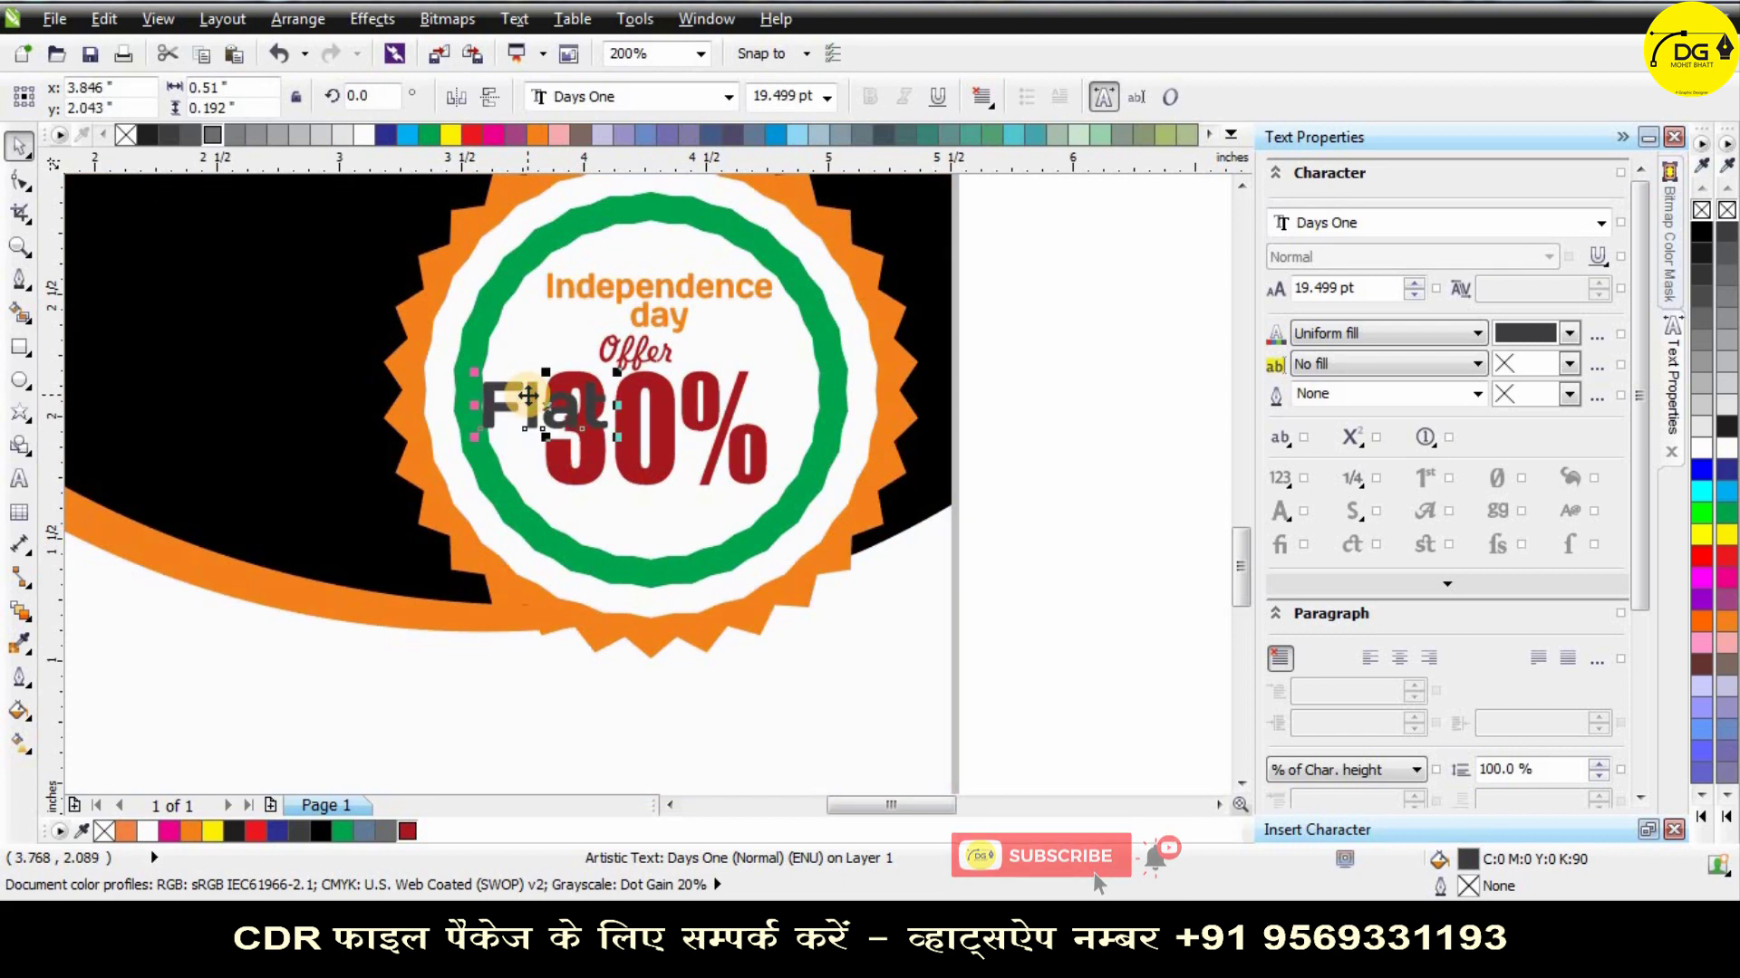
scroll(521, 390, up, 2)
drag(696, 356, 603, 376)
Lower "30%" to about Y 1.869 in and move "Flat" to its upper left at about X 3.773, Y 2.158 in.
shift+click(599, 399)
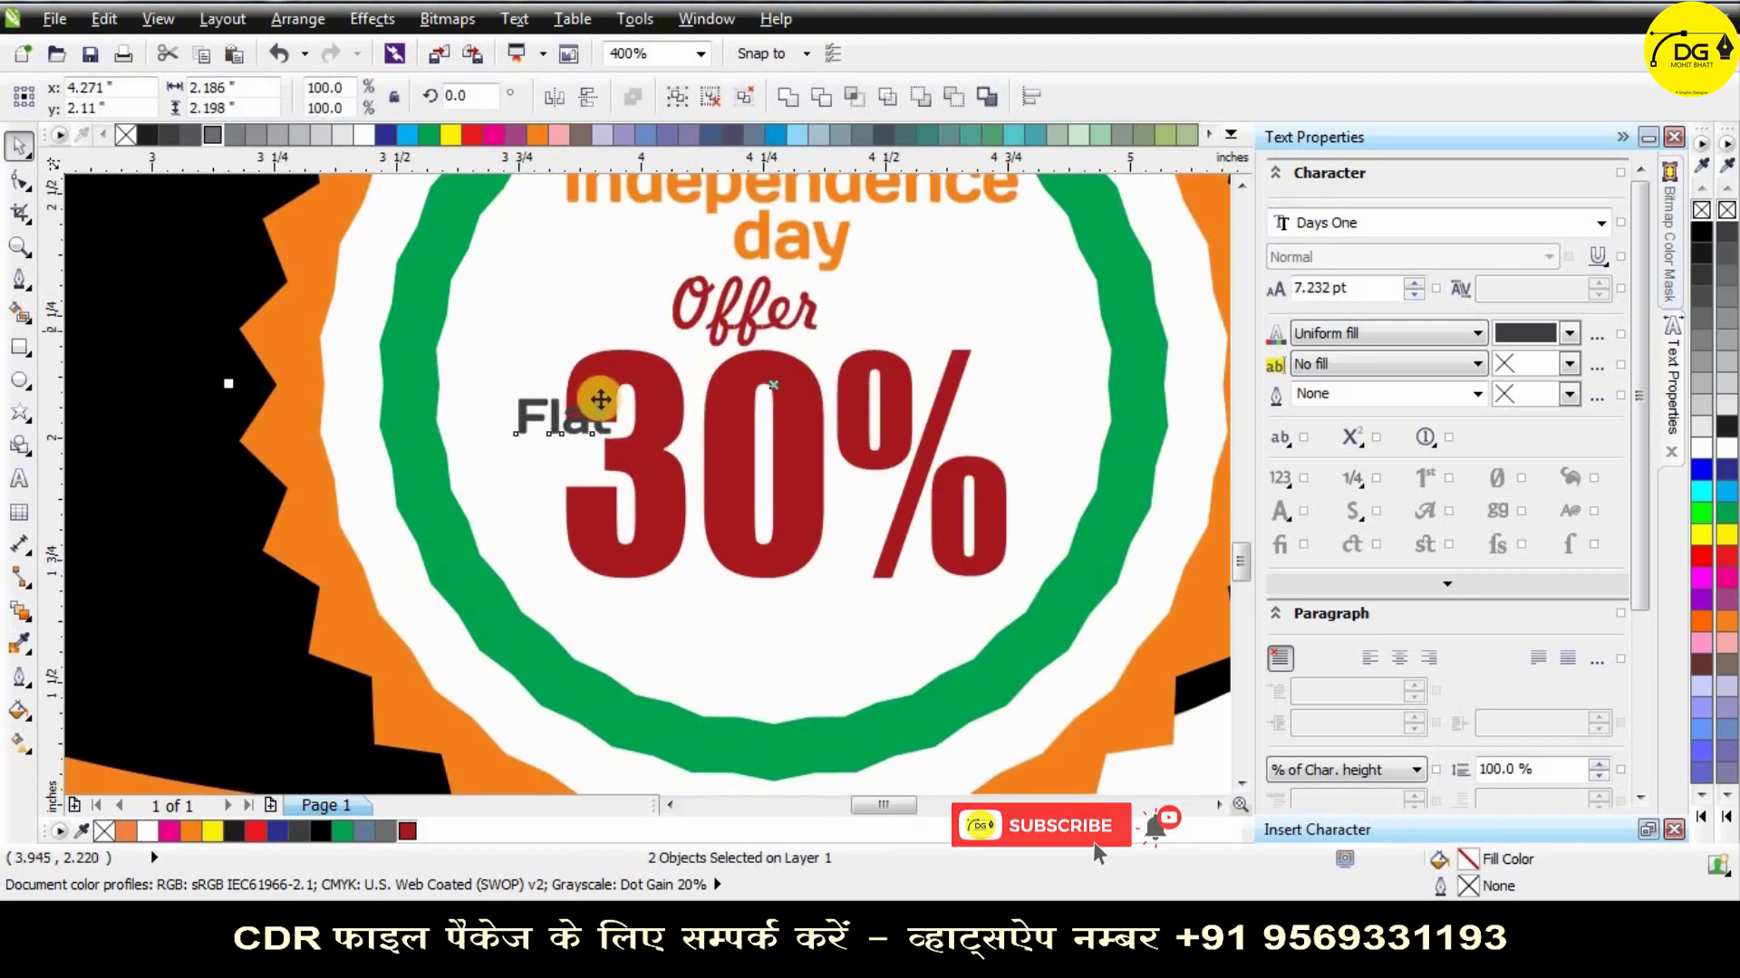
scroll(598, 399, down, 1)
click(1024, 345)
drag(694, 426, 696, 445)
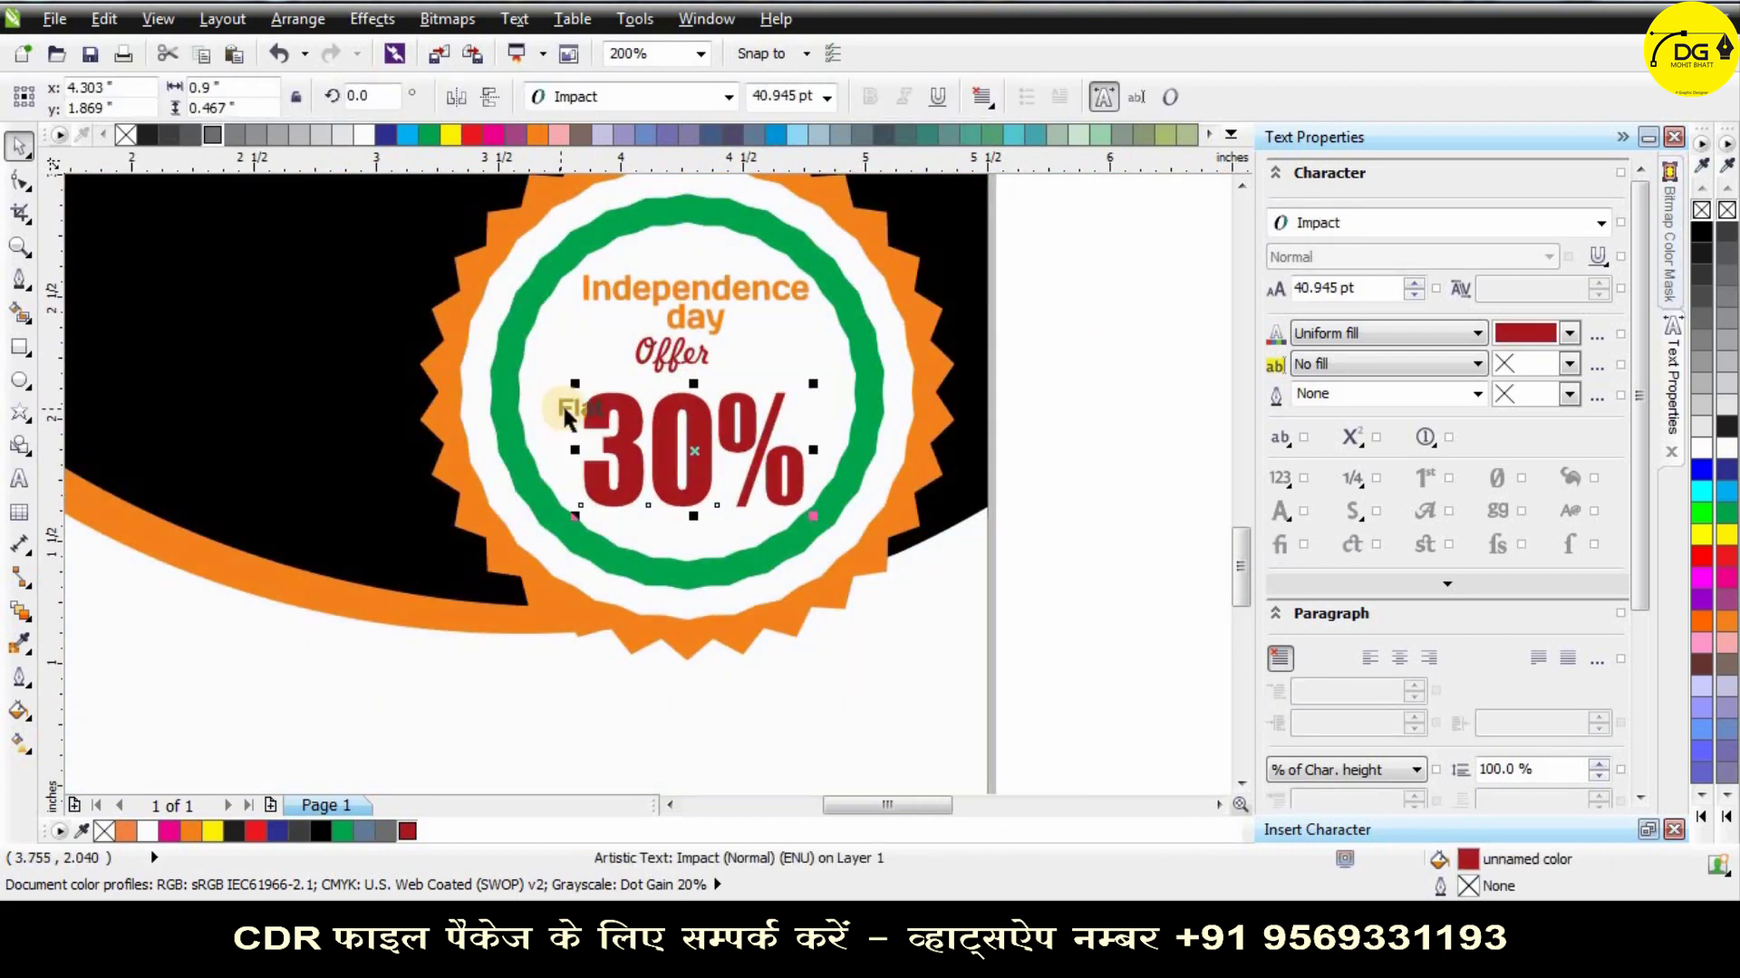
drag(573, 404, 556, 376)
scroll(645, 393, down, 1)
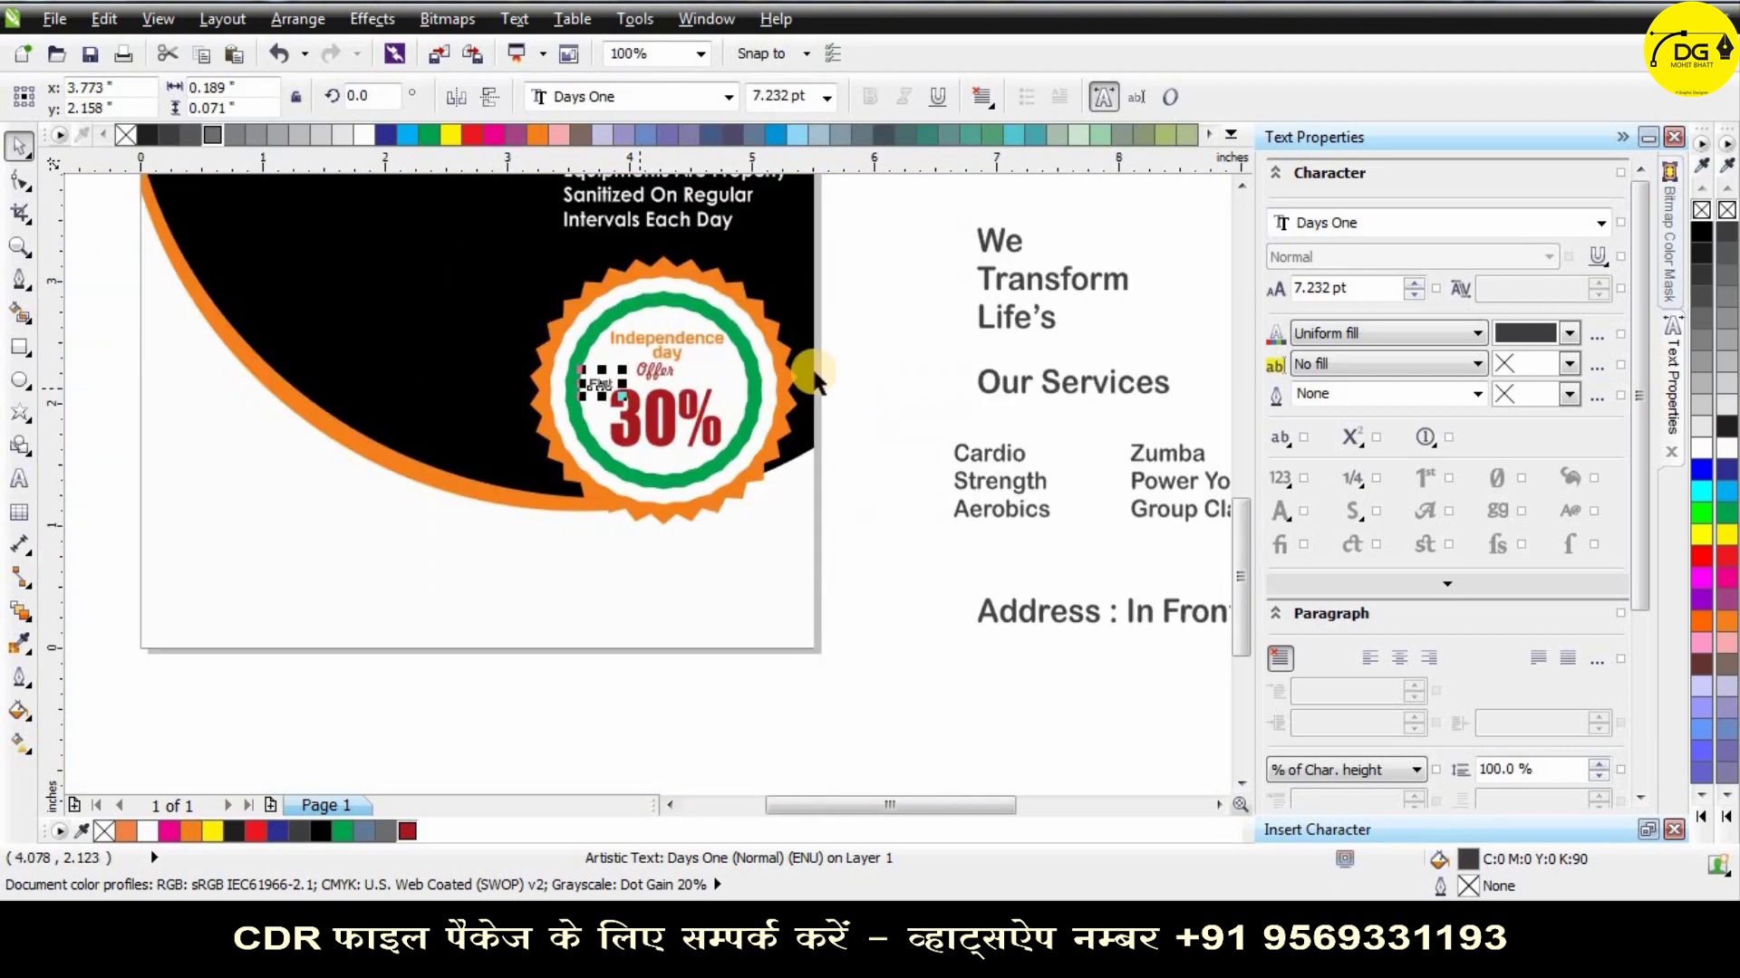
click(822, 369)
Enlarge "Flat" to about 11.3 pt, raise it to Y 2.177 in, and fill it with the dark red of "30%".
scroll(583, 400, up, 1)
click(633, 384)
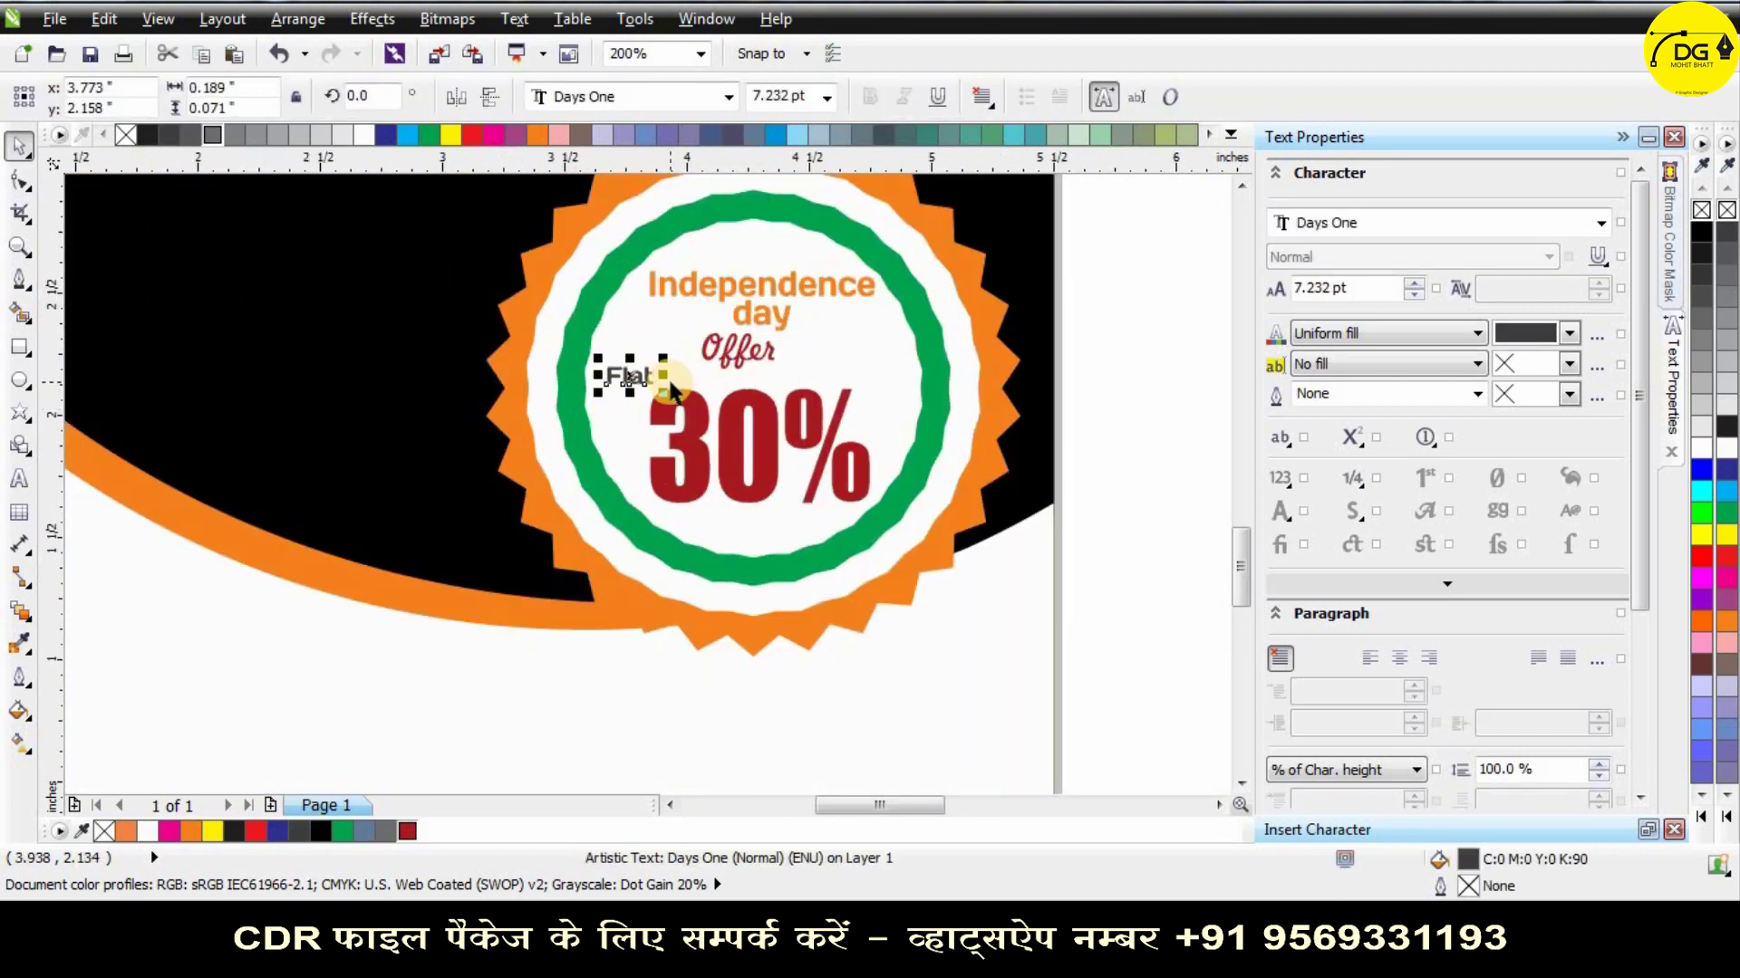
drag(665, 395, 679, 416)
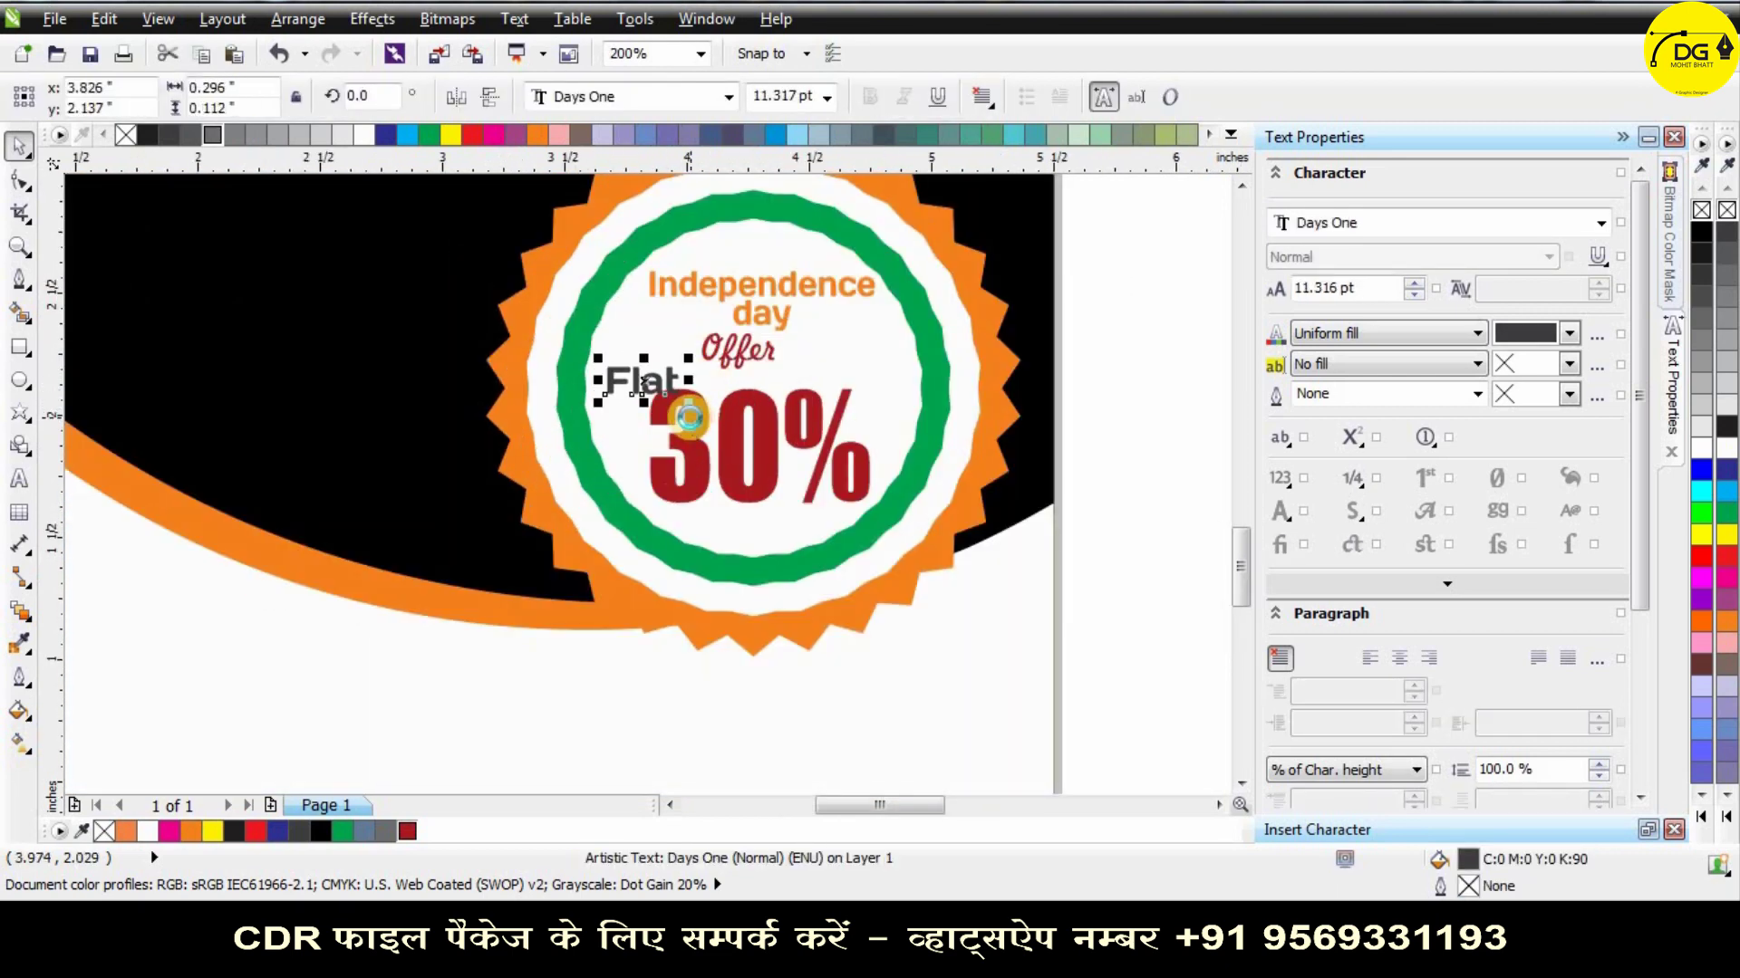
key(Up)
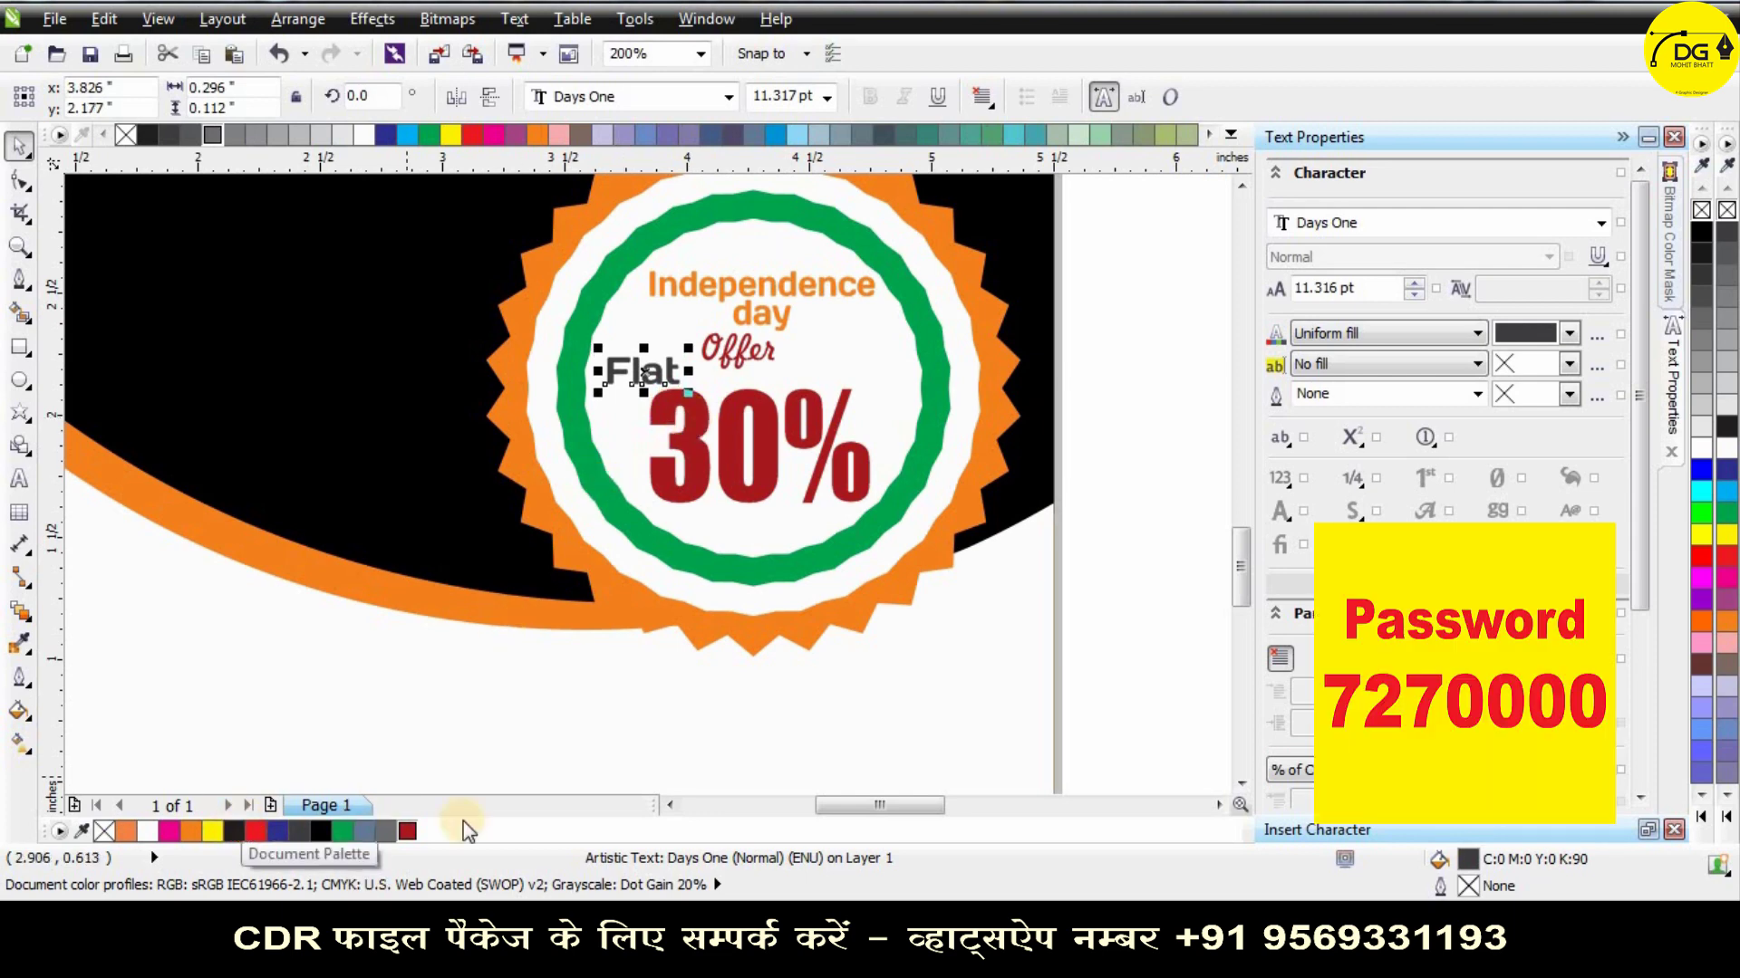
click(407, 831)
click(1104, 427)
Add the cut "off*" as a separate text object over the right end of "30%".
drag(627, 371, 877, 457)
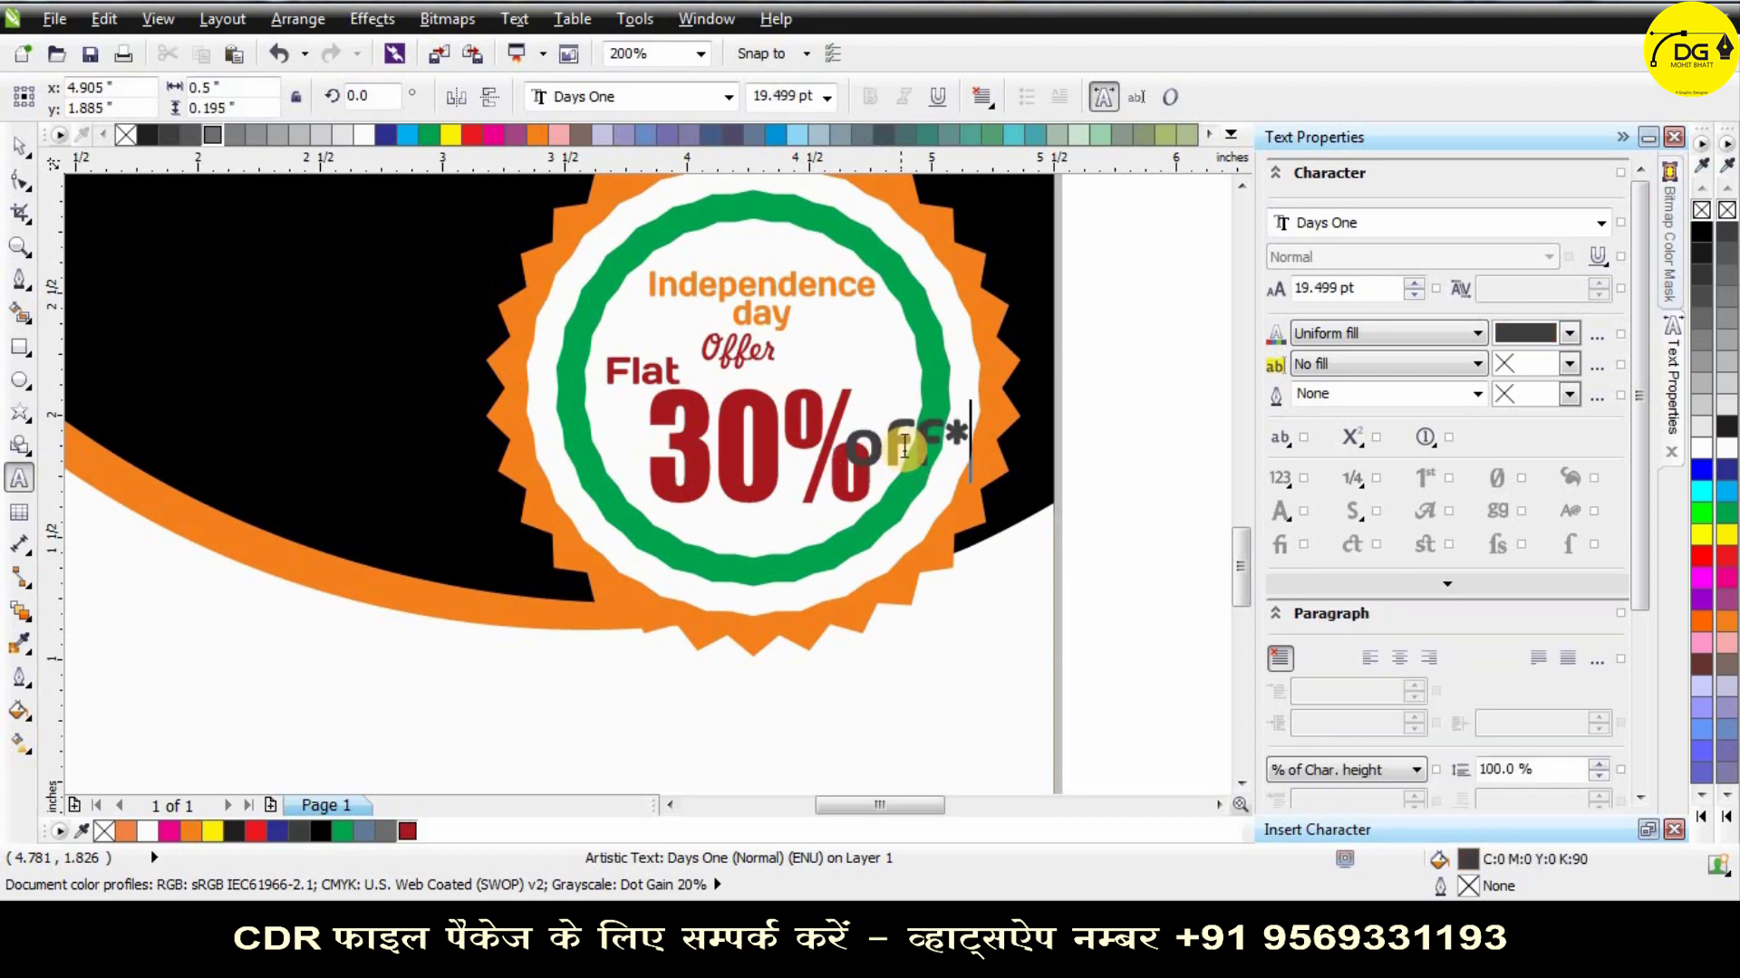
scroll(906, 444, up, 2)
click(24, 148)
shift+click(1040, 373)
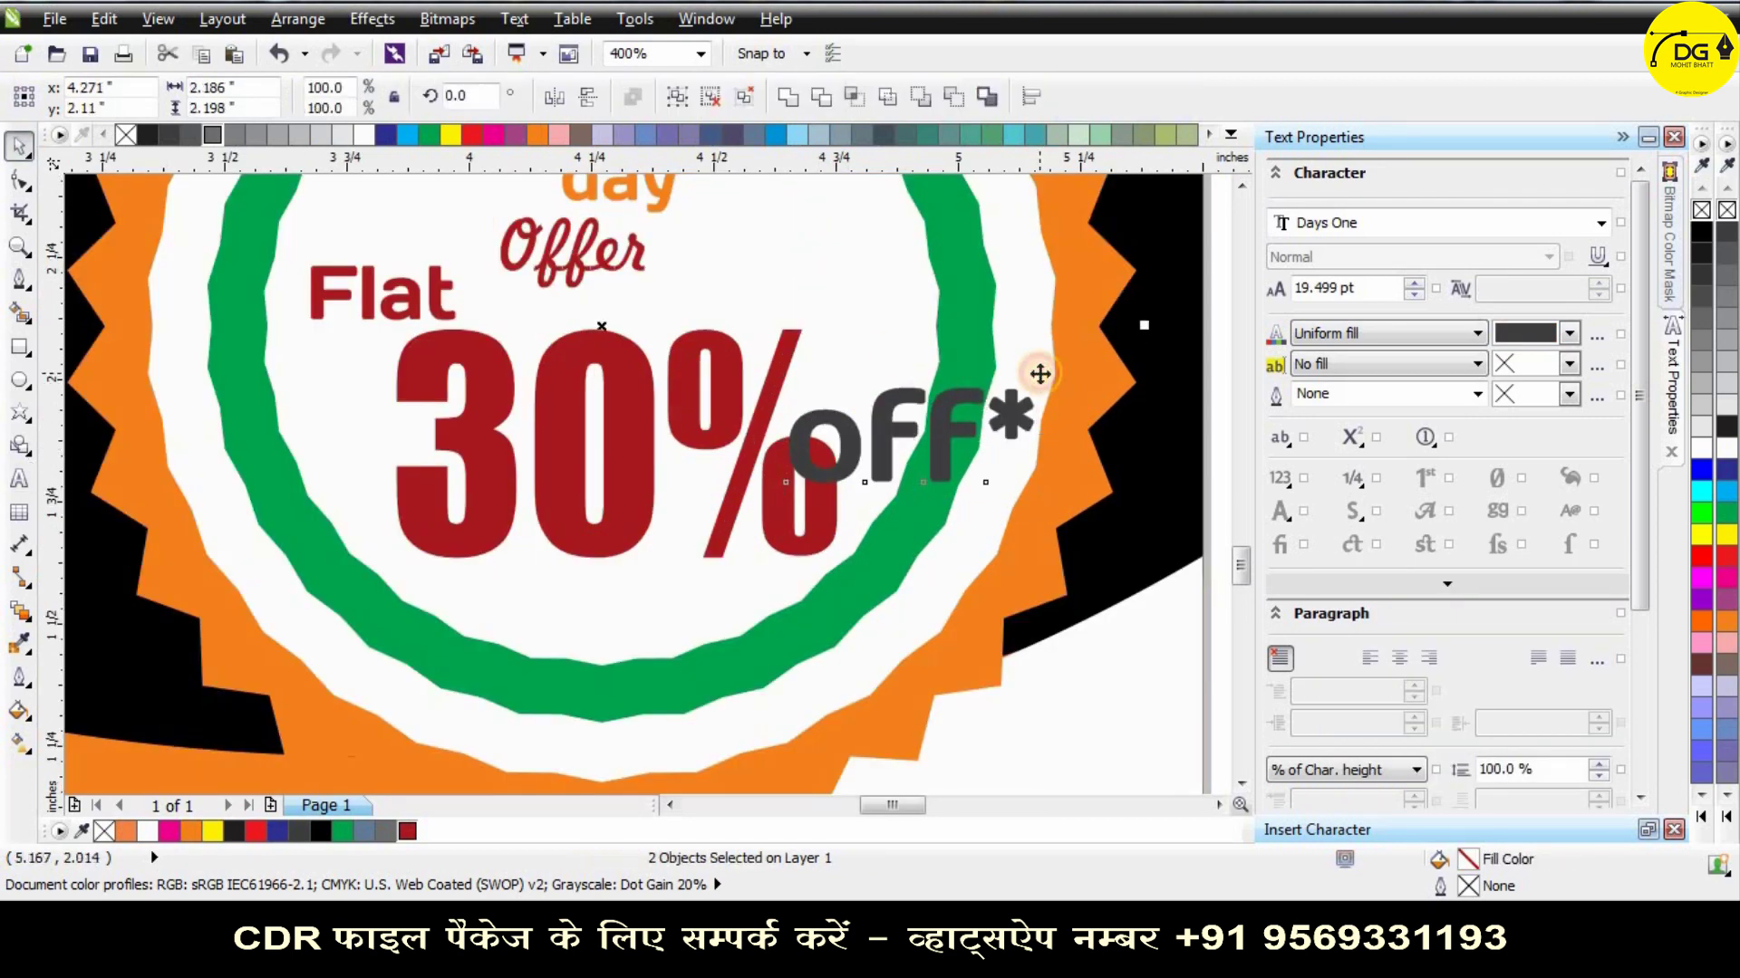
scroll(978, 399, down, 2)
click(1099, 393)
scroll(1017, 387, up, 1)
Shrink "off*" to about 10.9 pt, place it below "30%" at about X 4.468, Y 1.557 in, and fill it dark red.
click(949, 425)
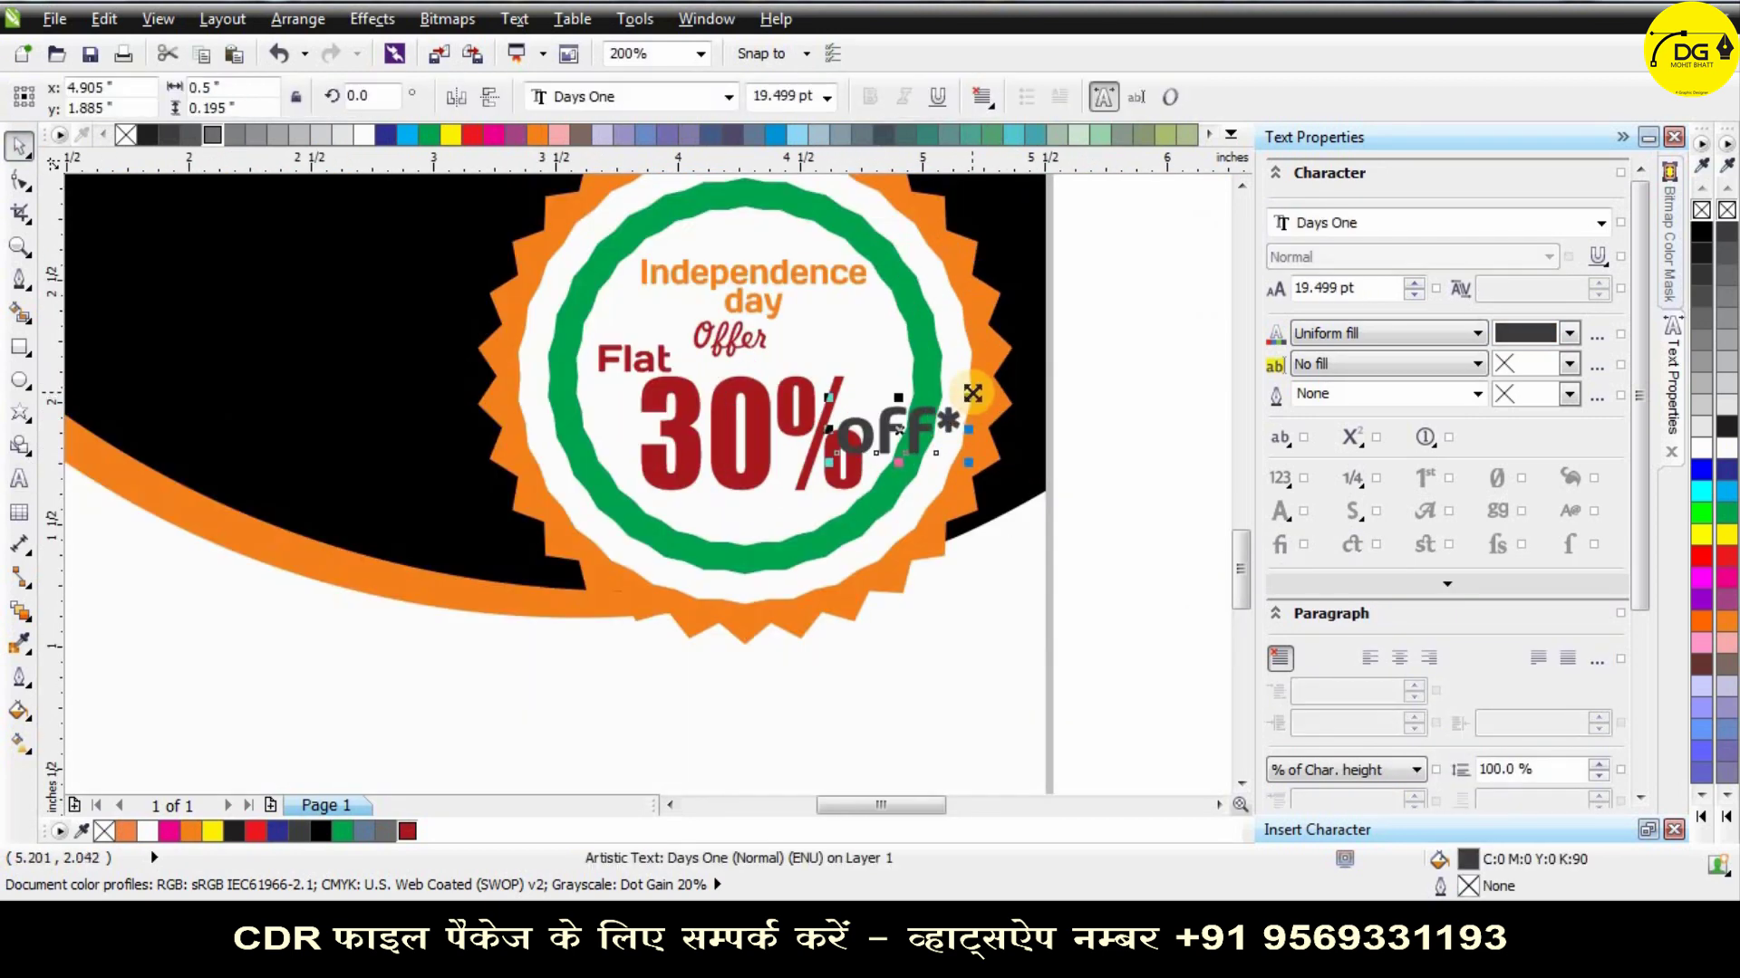
drag(970, 394, 803, 512)
drag(804, 509, 806, 510)
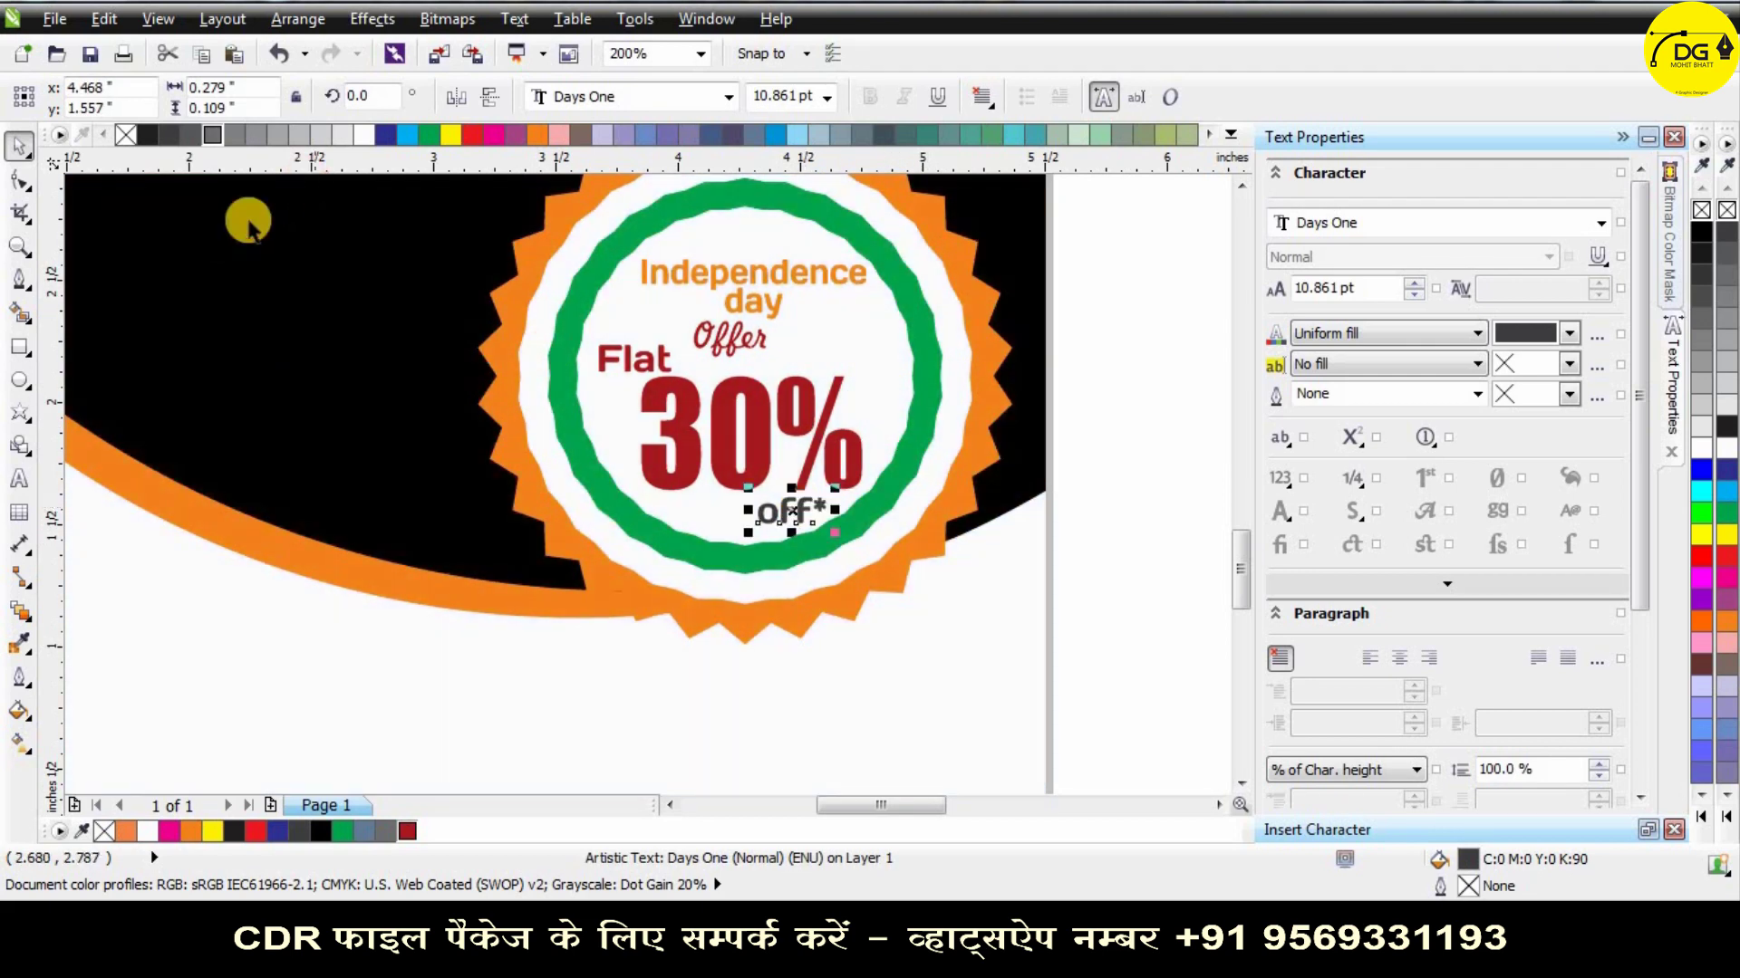
click(407, 830)
scroll(699, 616, down, 1)
click(553, 462)
Move "Offer Valid Till 15 August" onto the flyer below the badge, at about X 4.08, Y 0.733 in.
scroll(697, 538, down, 2)
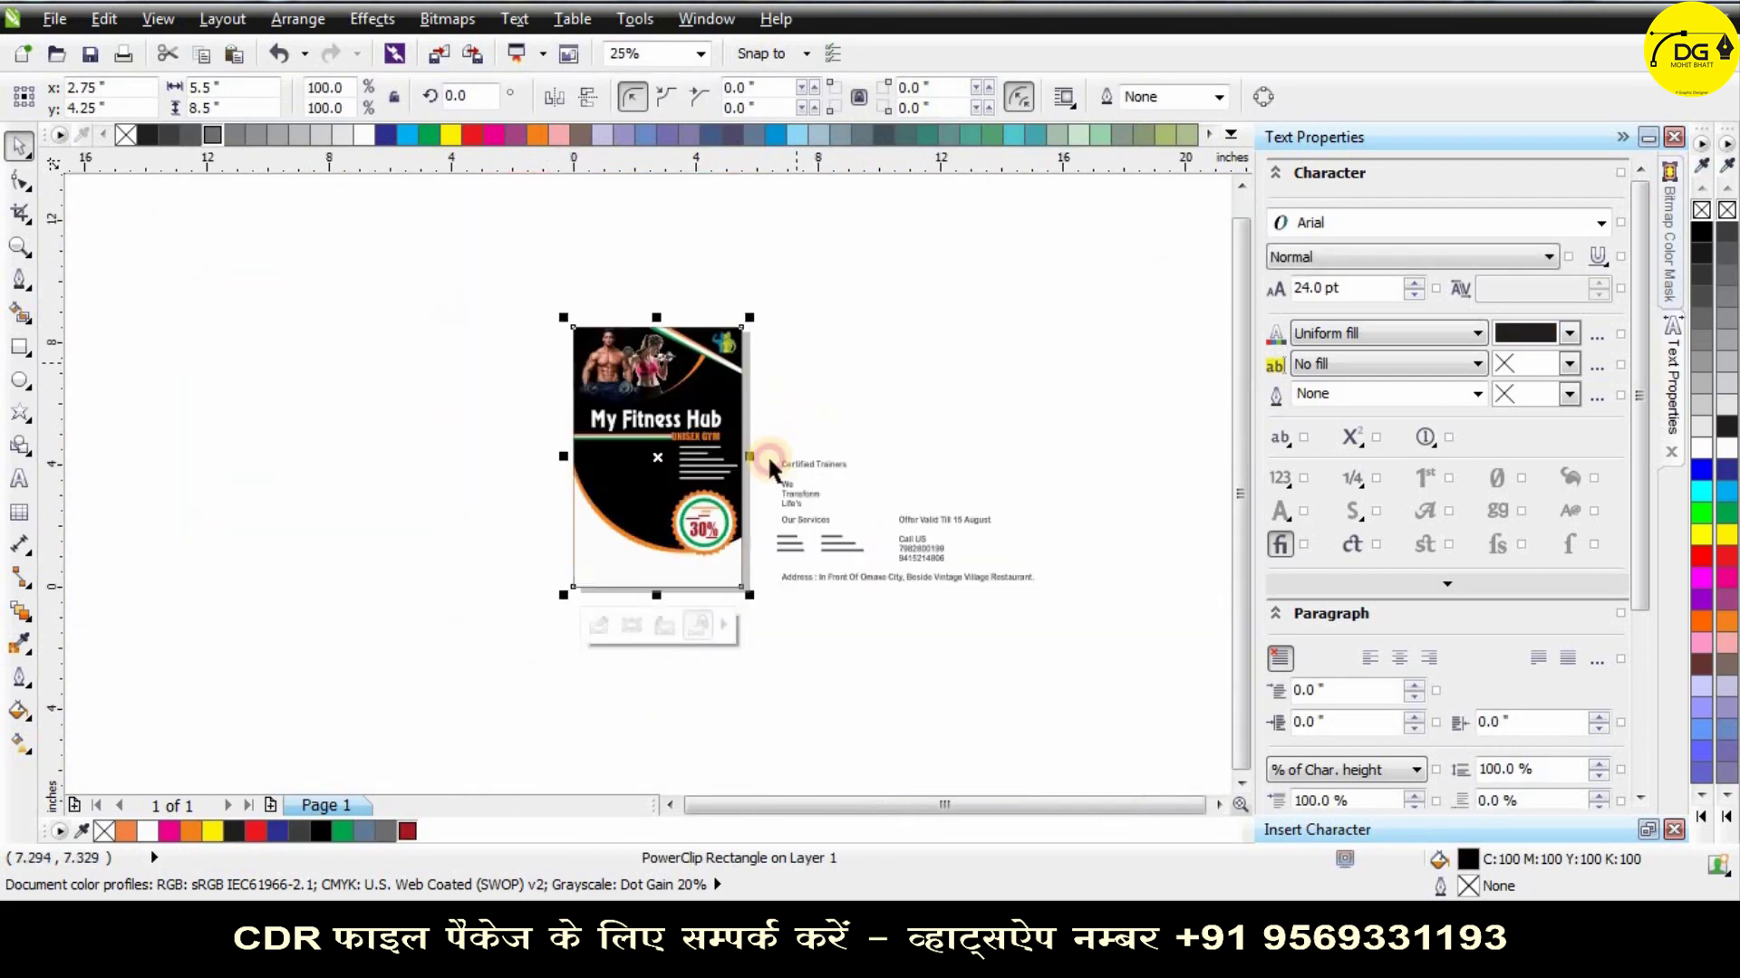
click(768, 464)
scroll(698, 538, up, 1)
scroll(790, 412, down, 1)
scroll(896, 396, up, 1)
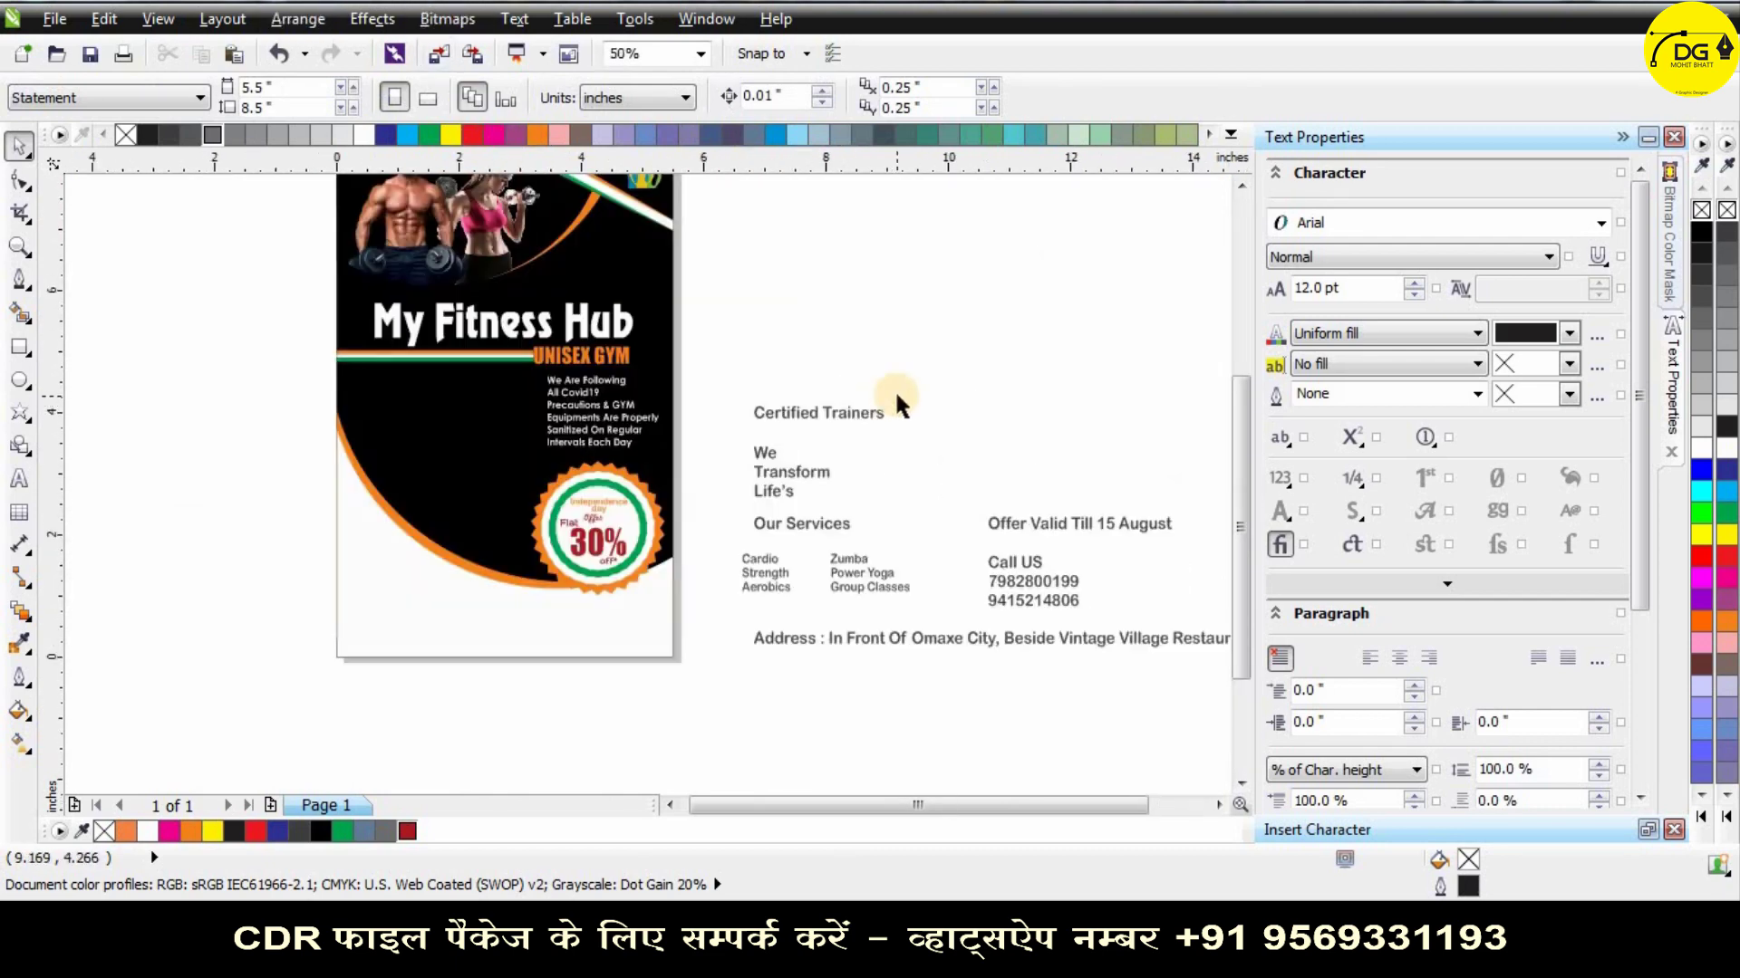
scroll(821, 540, down, 1)
scroll(1013, 529, up, 1)
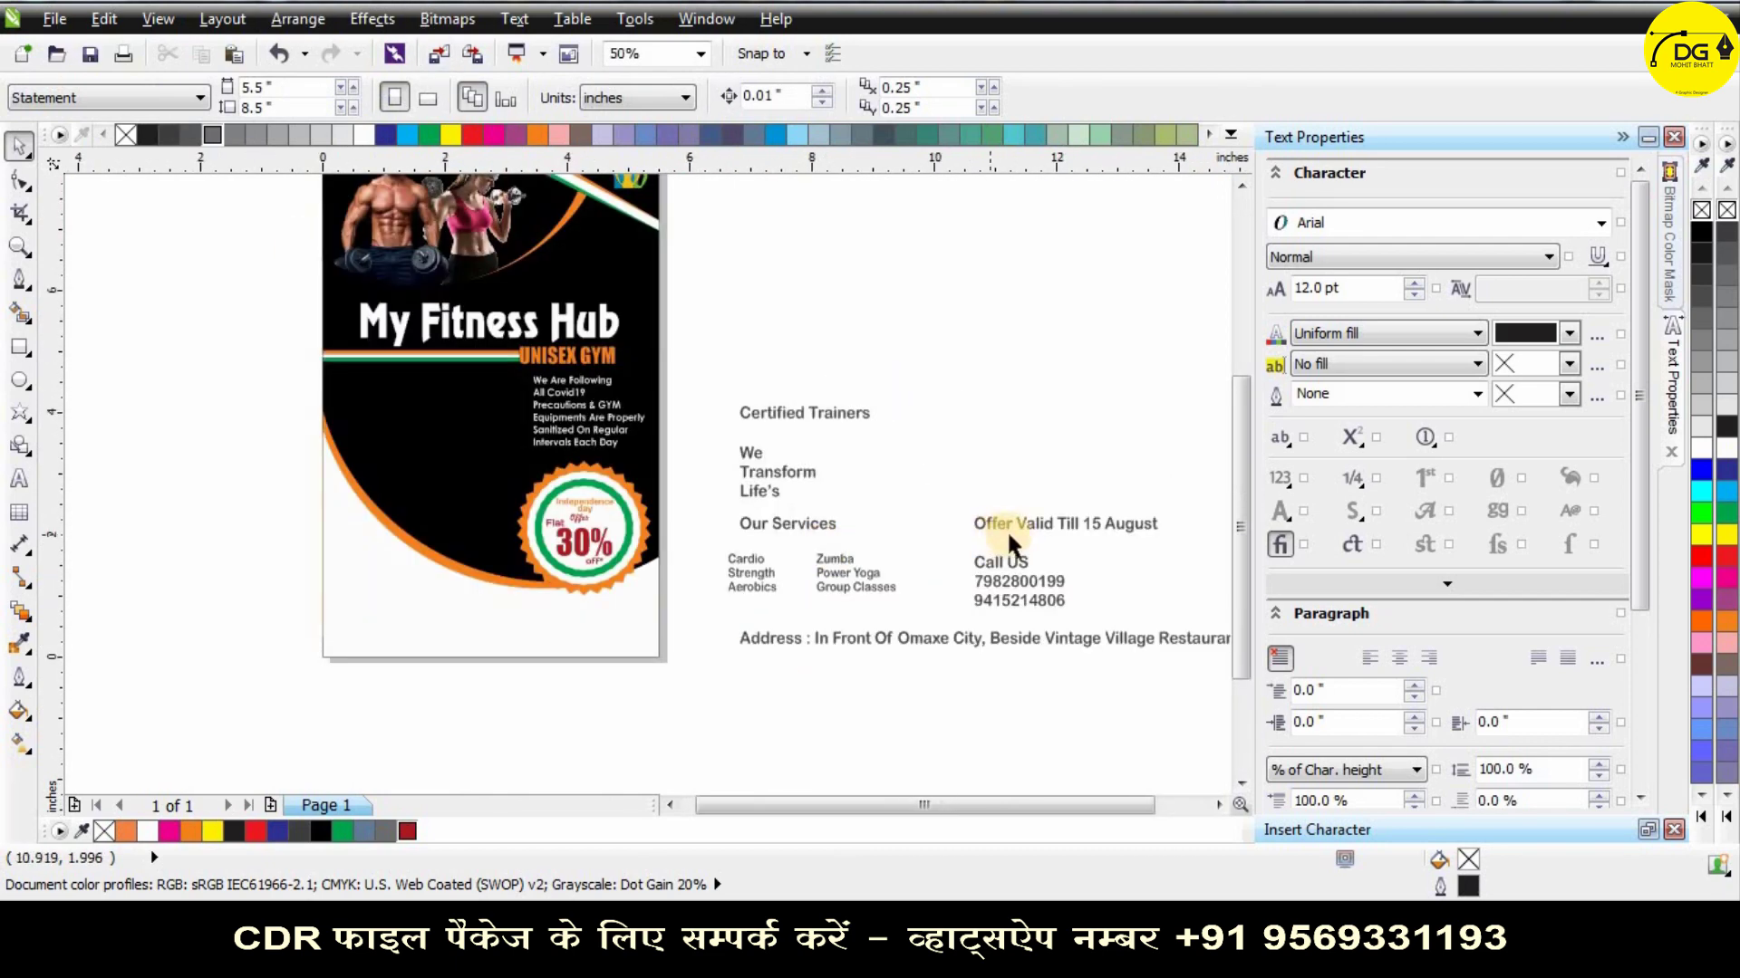
drag(1014, 530, 623, 618)
scroll(623, 617, up, 2)
Shrink "Offer Valid Till 15 August" to about 12.2 pt and set its font to Days One.
click(727, 96)
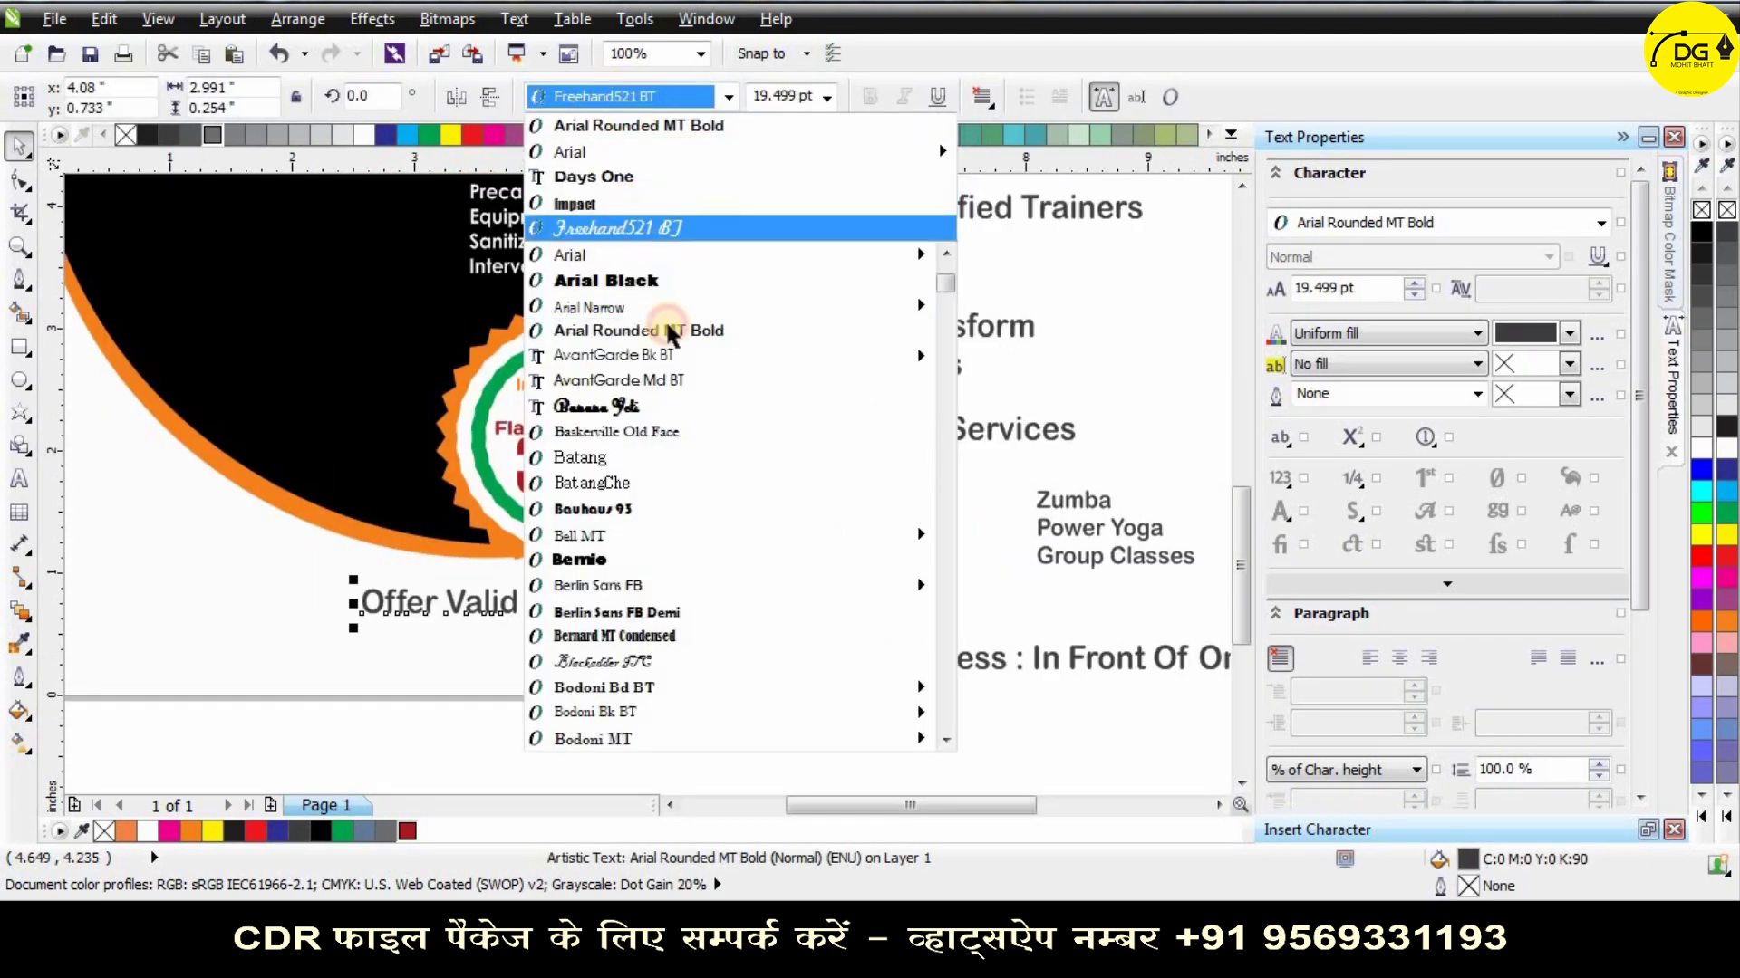
click(640, 229)
drag(722, 580, 649, 581)
click(635, 96)
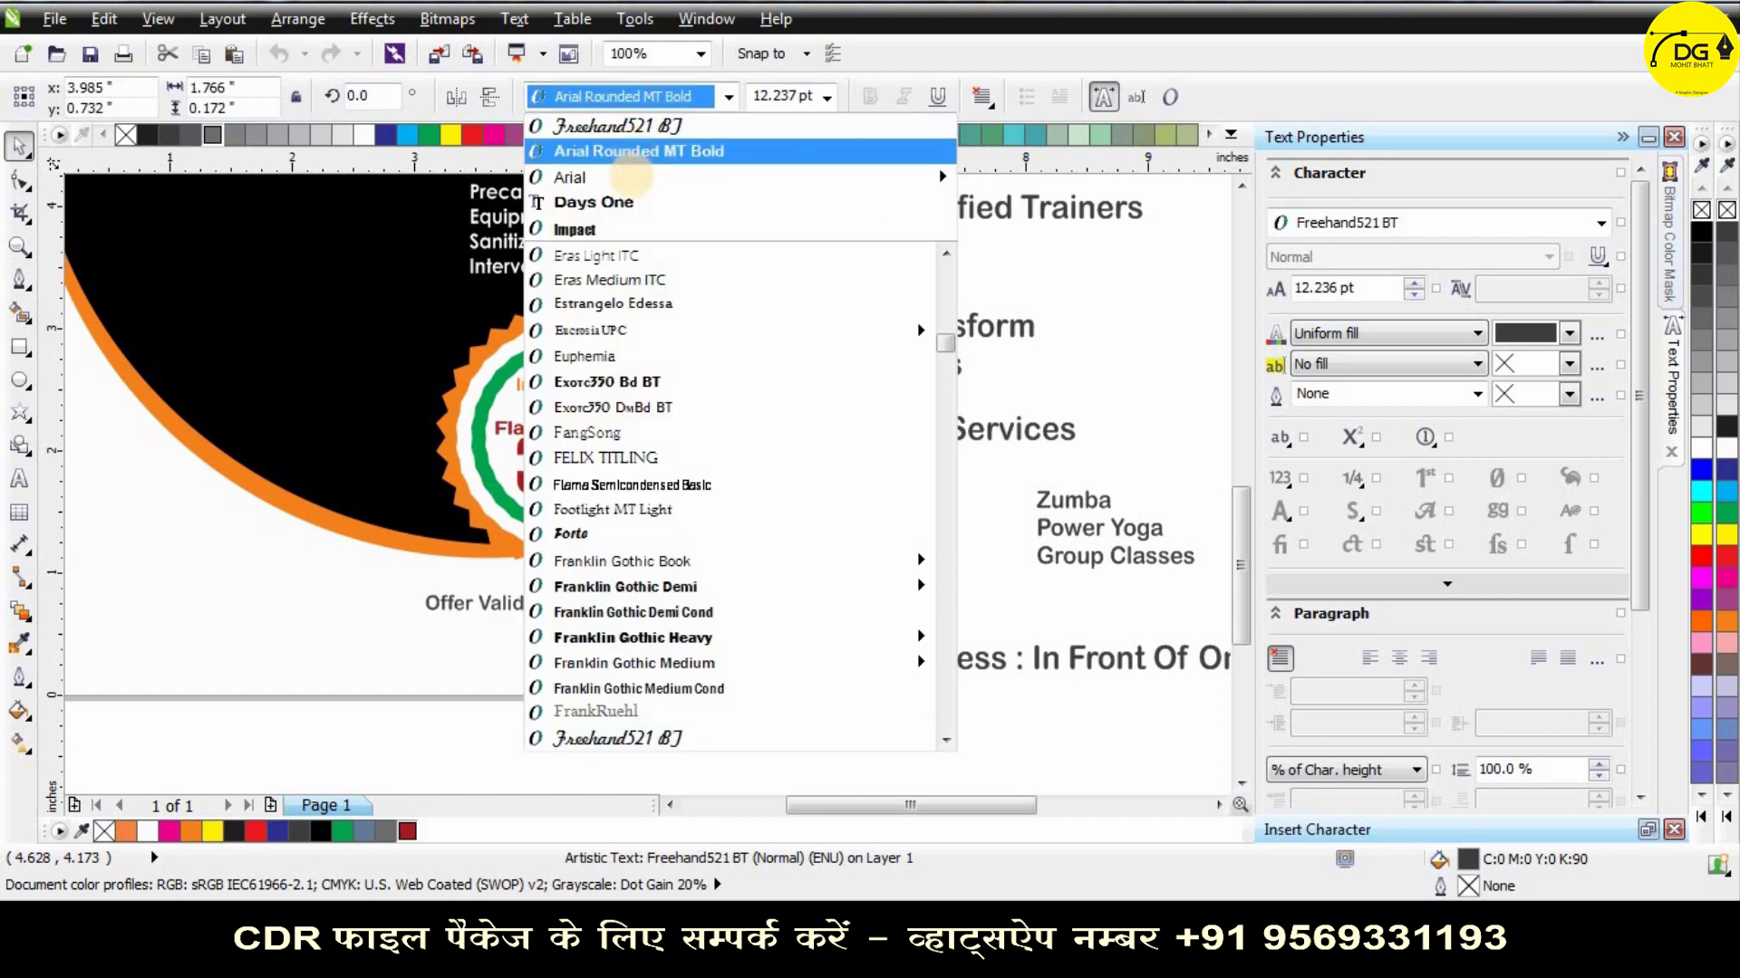
click(589, 202)
scroll(582, 666, up, 2)
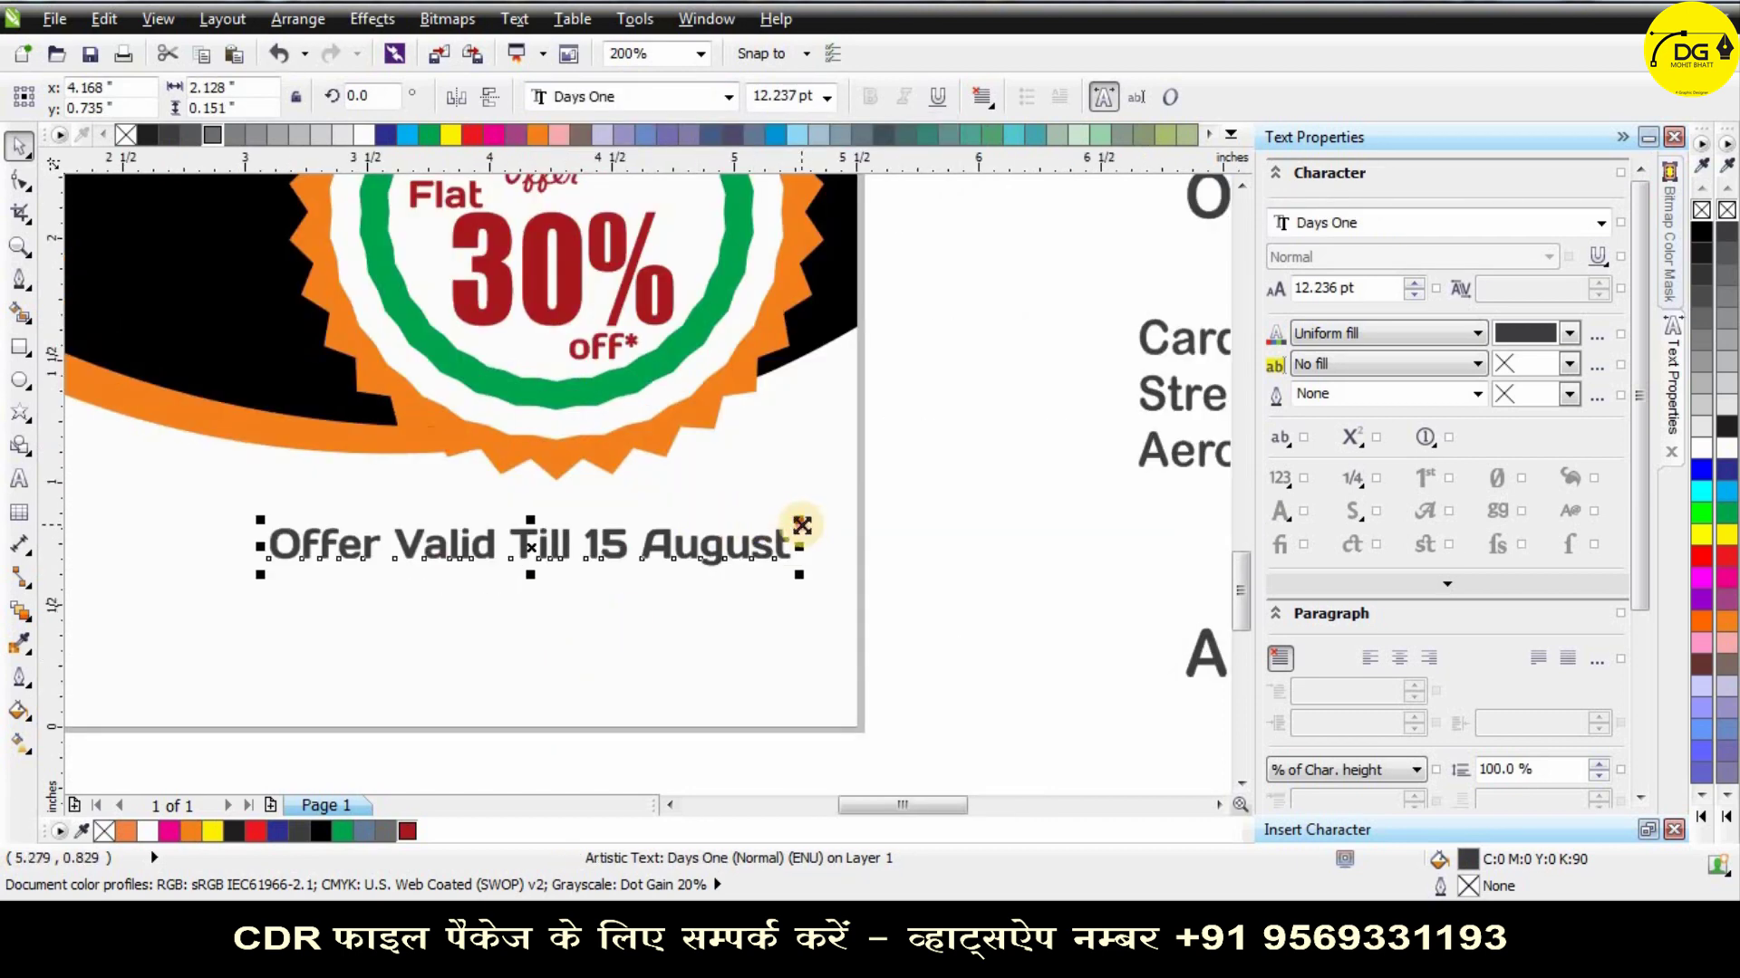
Reduce "Offer Valid Till 15 August" to about 9.2 pt and place it just under the badge at about X 4.381, Y 0.896 in.
shift+click(748, 507)
click(957, 488)
click(730, 546)
drag(795, 519, 711, 514)
drag(623, 546, 679, 507)
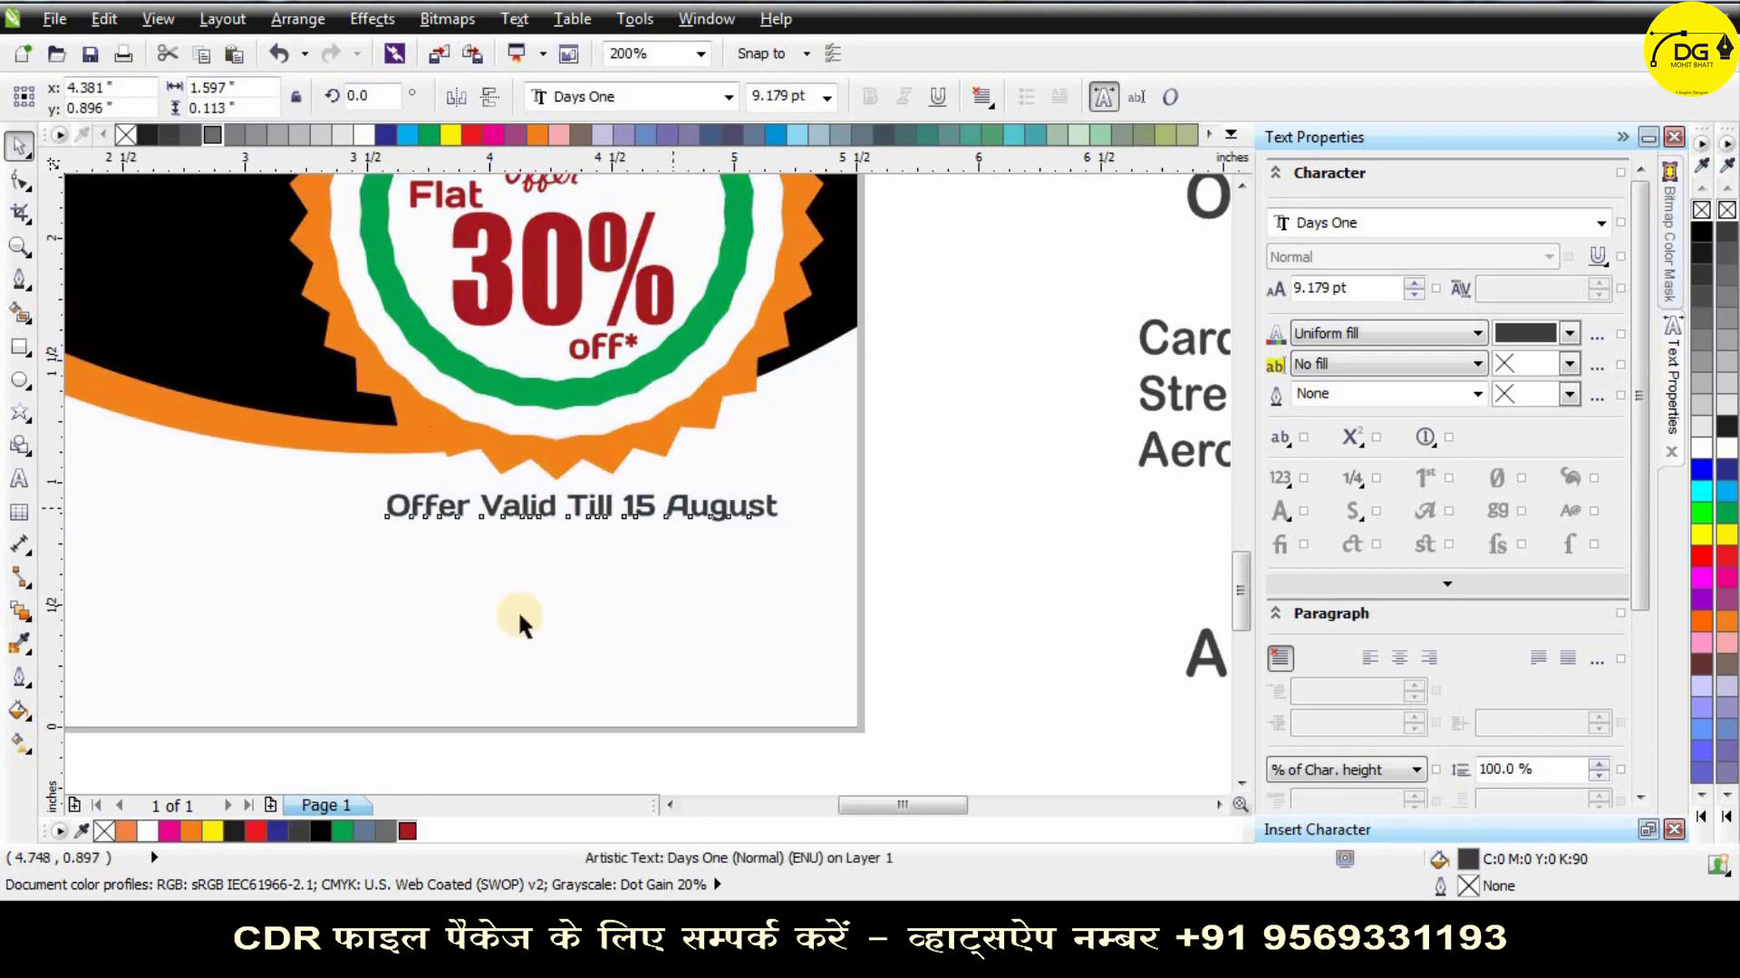
Fill "Offer Valid Till 15 August" with the same dark red as the badge's "30%".
scroll(595, 435, down, 2)
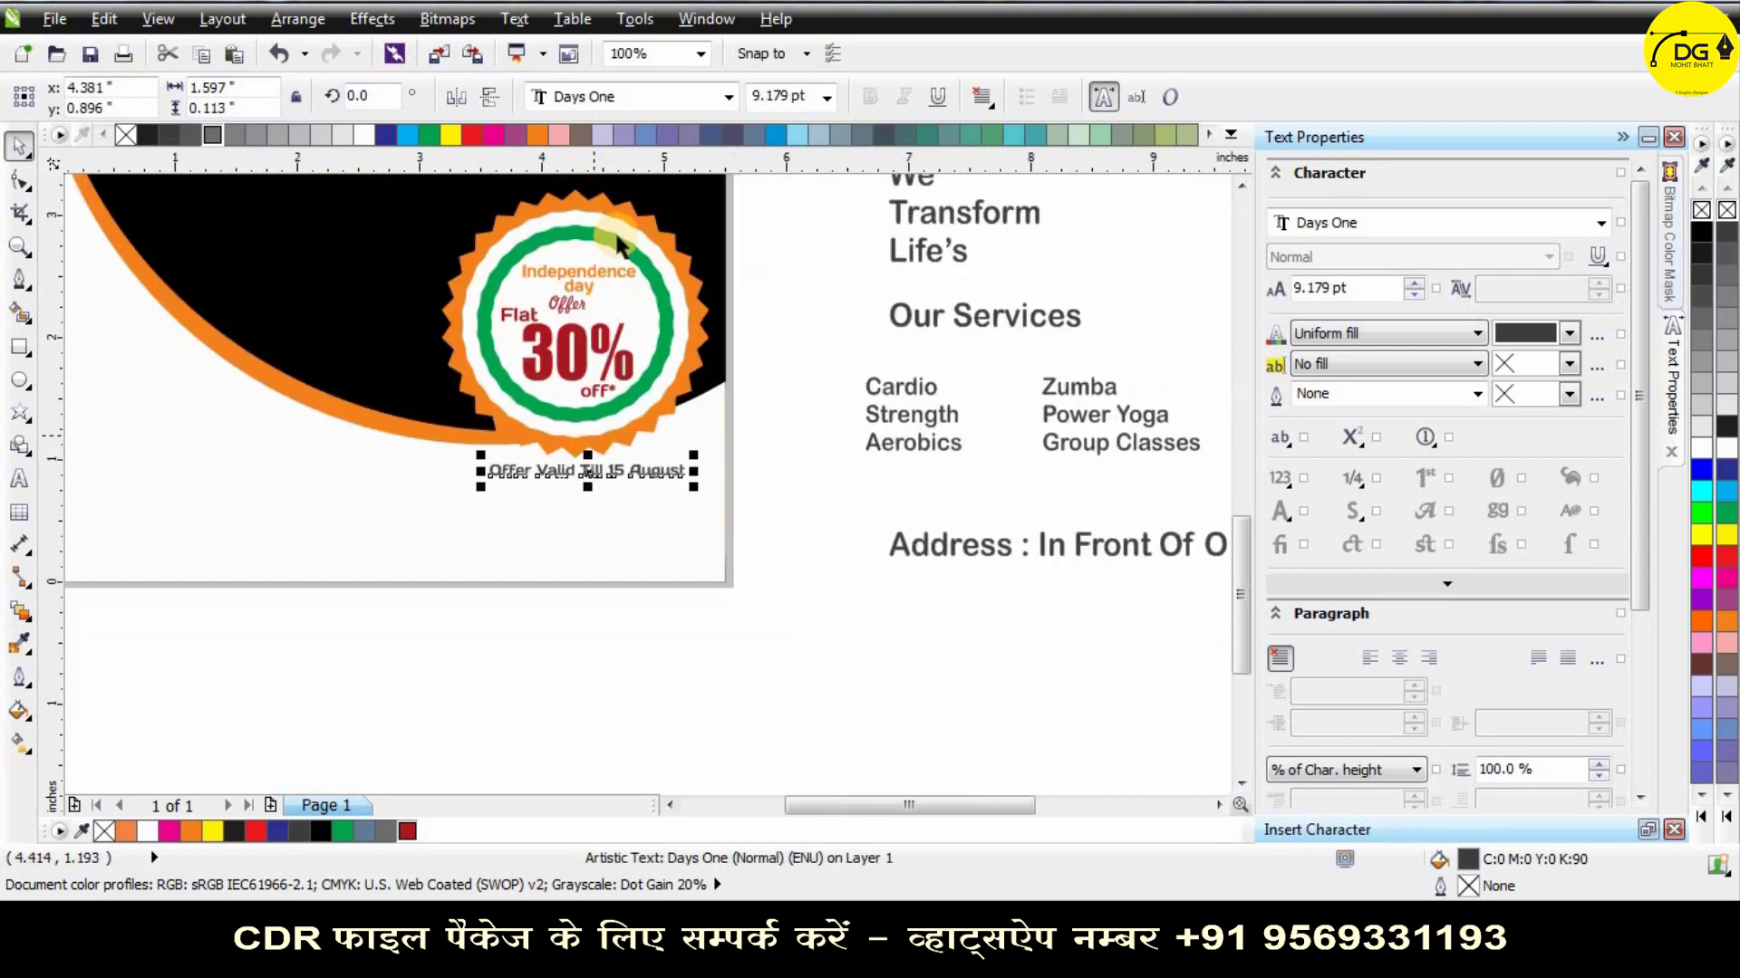
click(407, 831)
click(583, 607)
scroll(584, 607, down, 2)
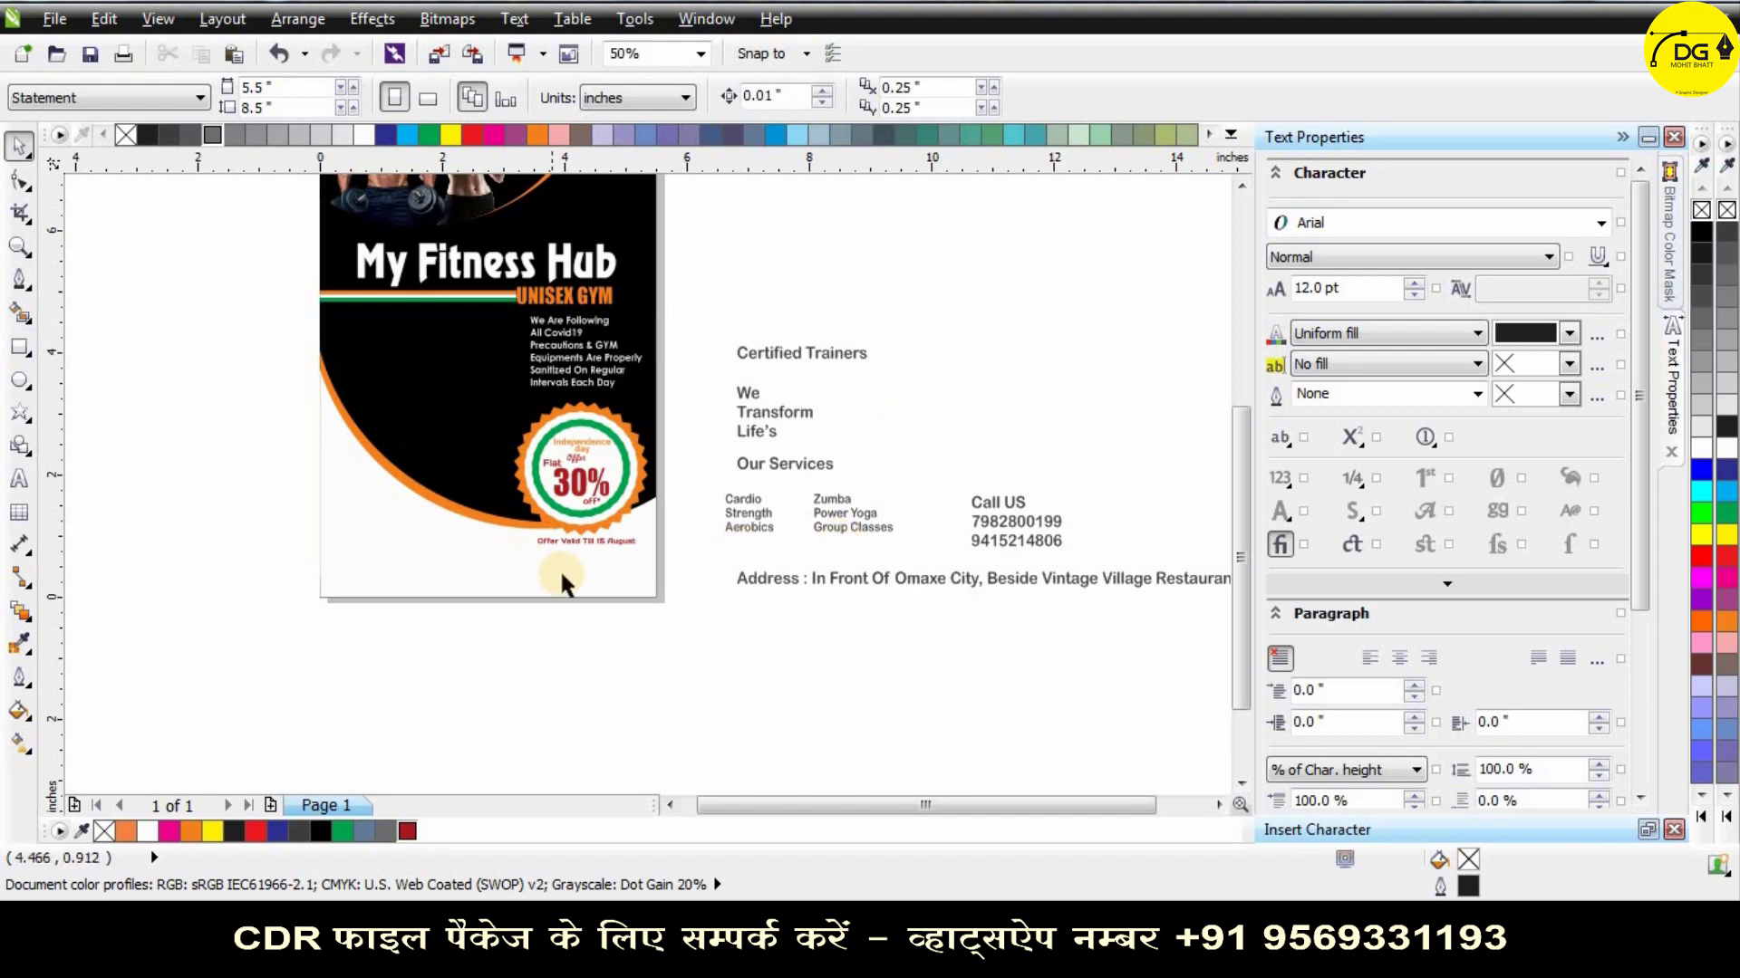
Draw a rectangle about 1.688 × 0.24 in below "Offer Valid Till 15 August" and fully round its corners to 0.12 in.
scroll(558, 568, up, 2)
key(F6)
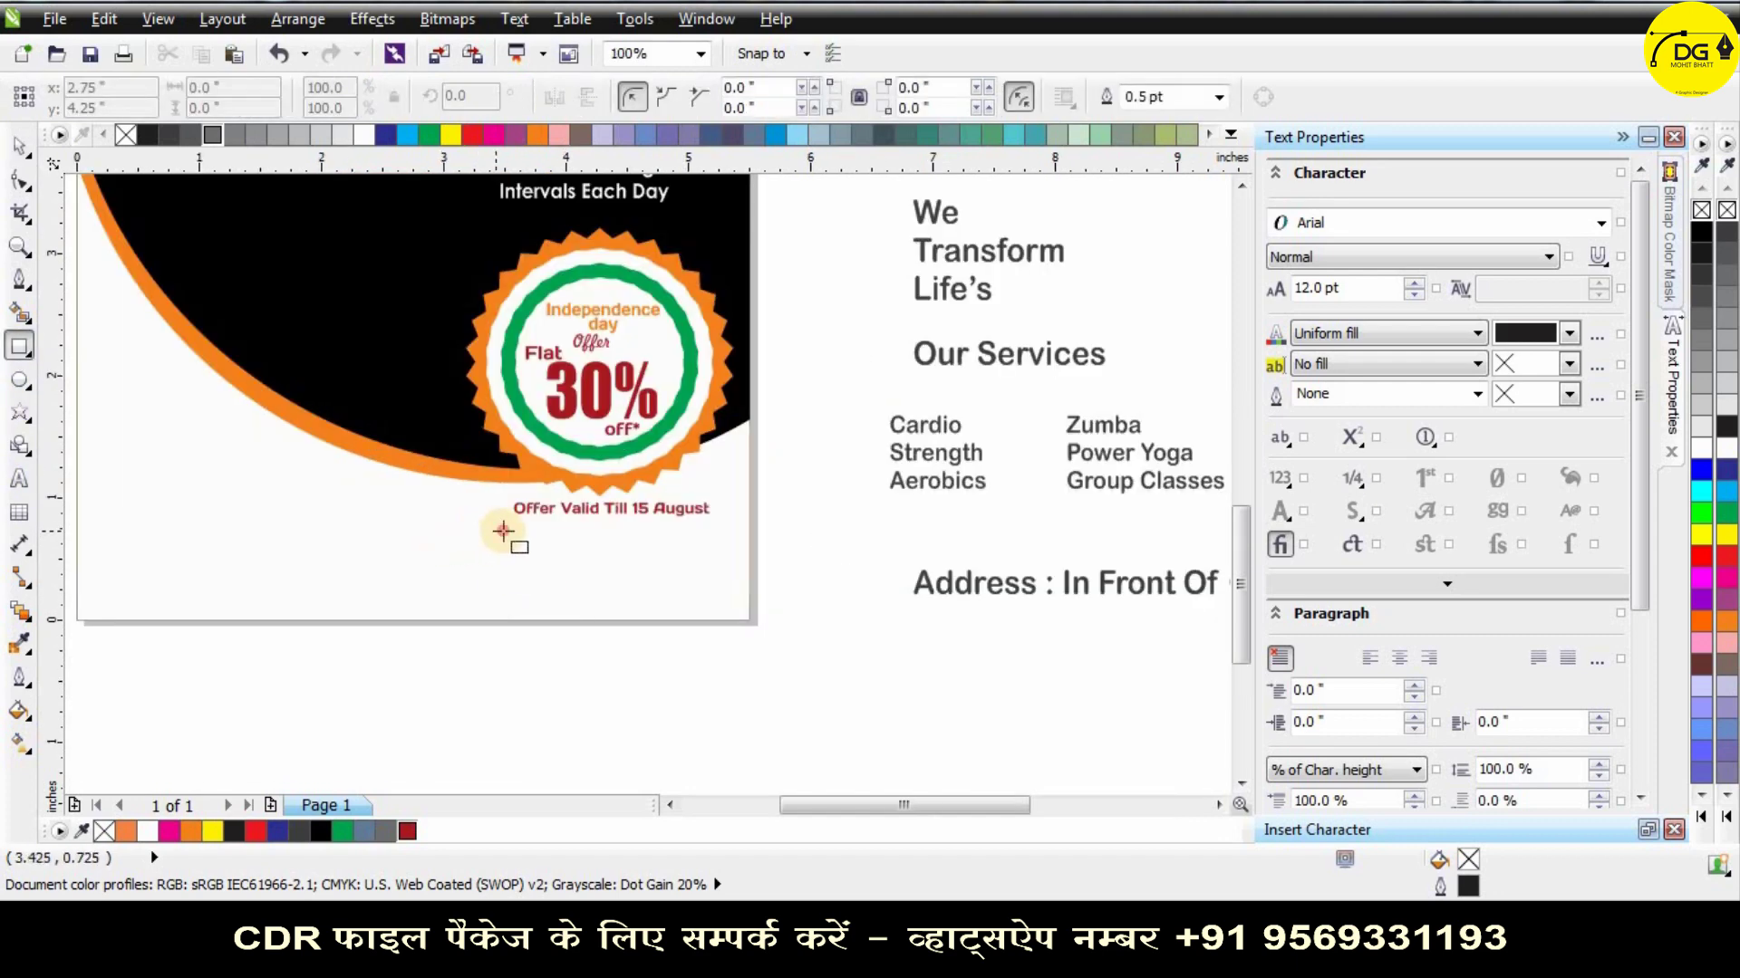
drag(503, 531, 703, 561)
scroll(504, 526, up, 2)
key(F10)
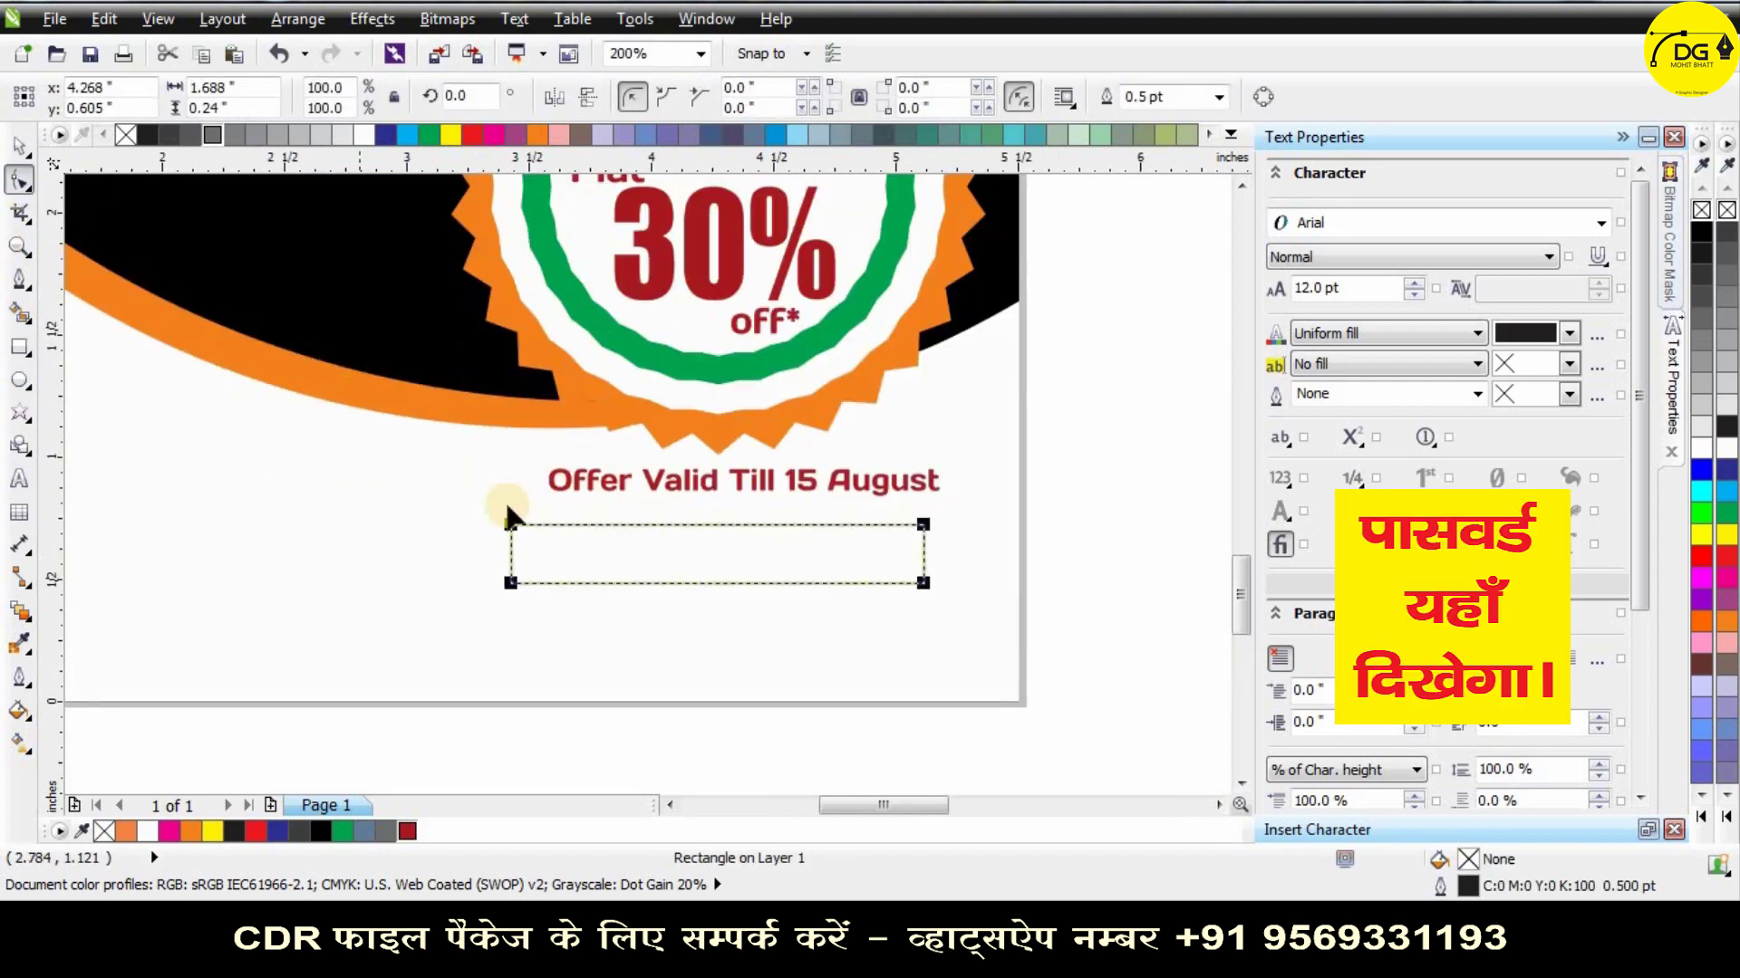
drag(511, 524, 539, 525)
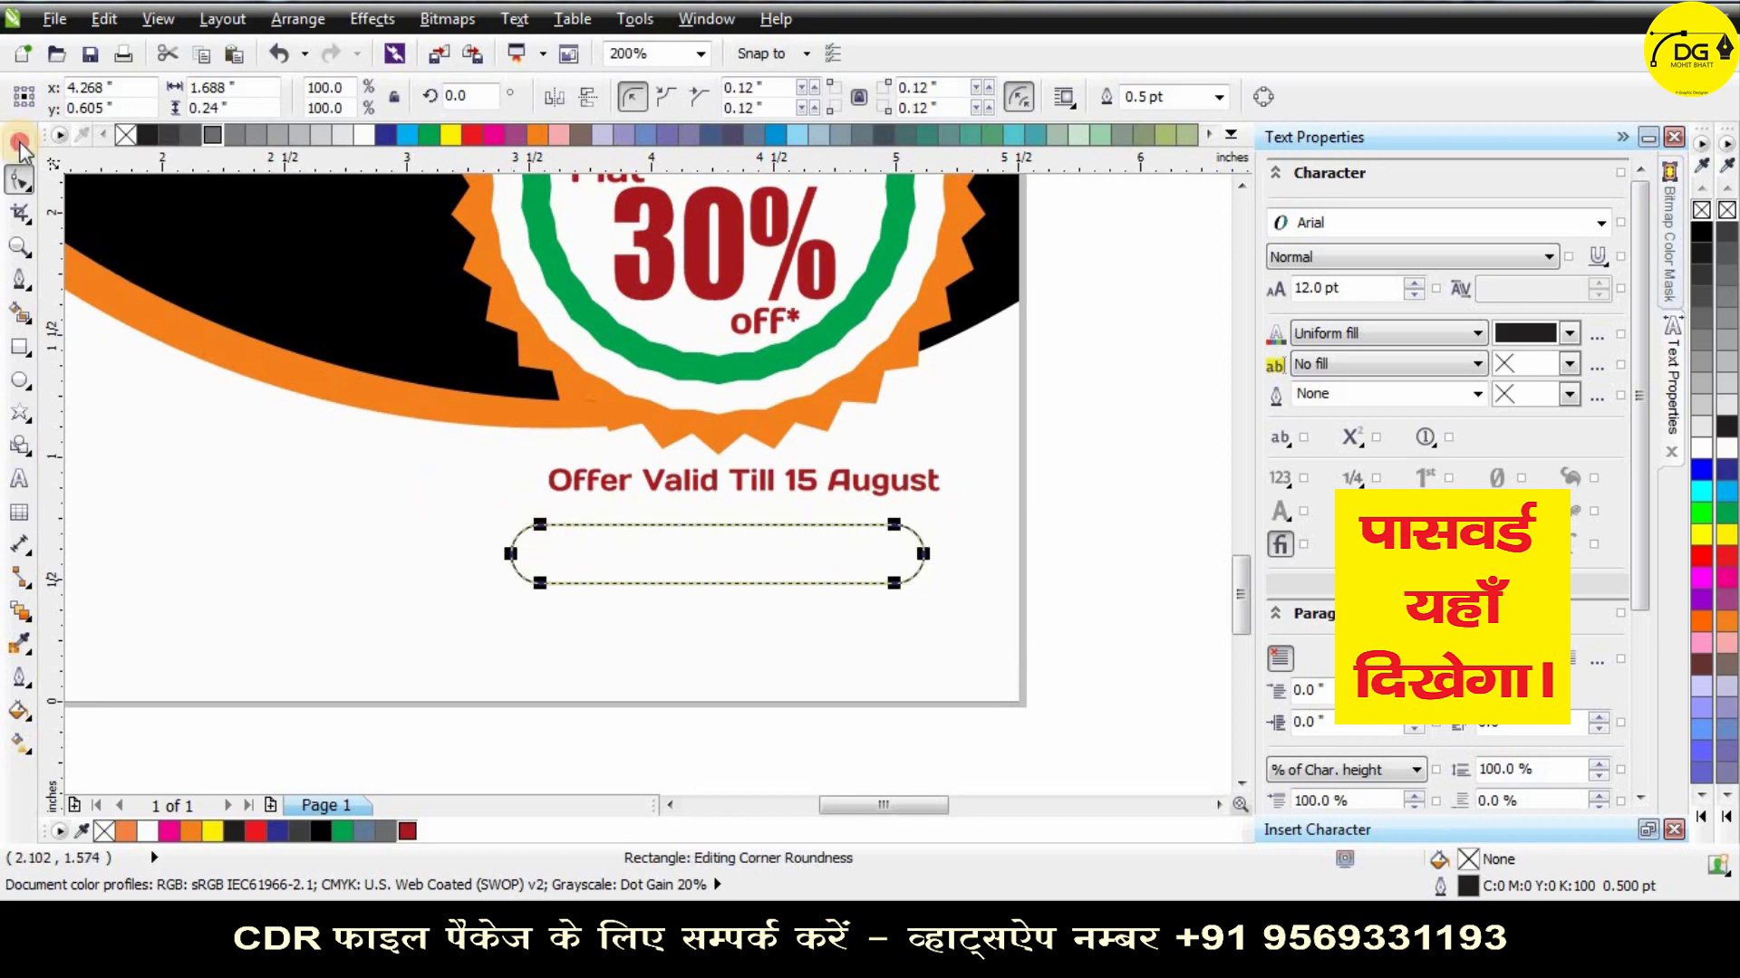
Scale the rounded bar to about 1.177 × 0.167 in at X 4.404, Y 0.667 in, and give it an orange fill without outline.
click(20, 144)
scroll(558, 534, down, 2)
scroll(562, 535, up, 1)
drag(643, 603, 658, 595)
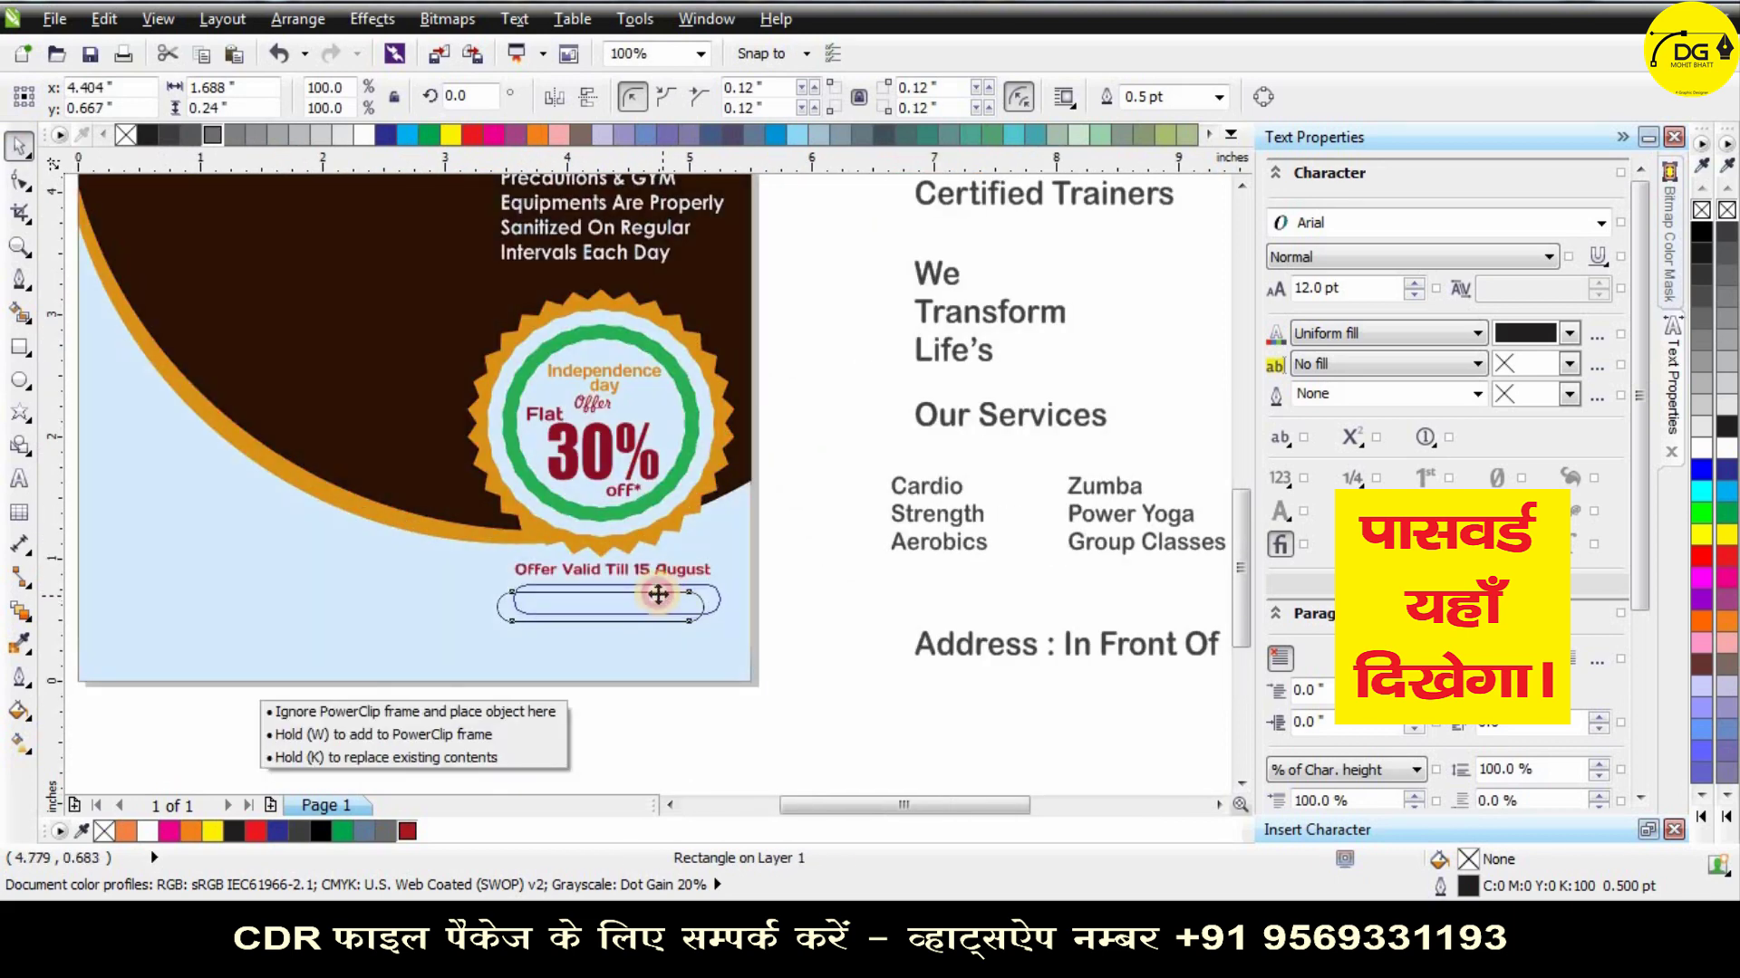
scroll(659, 595, up, 1)
drag(789, 567, 726, 557)
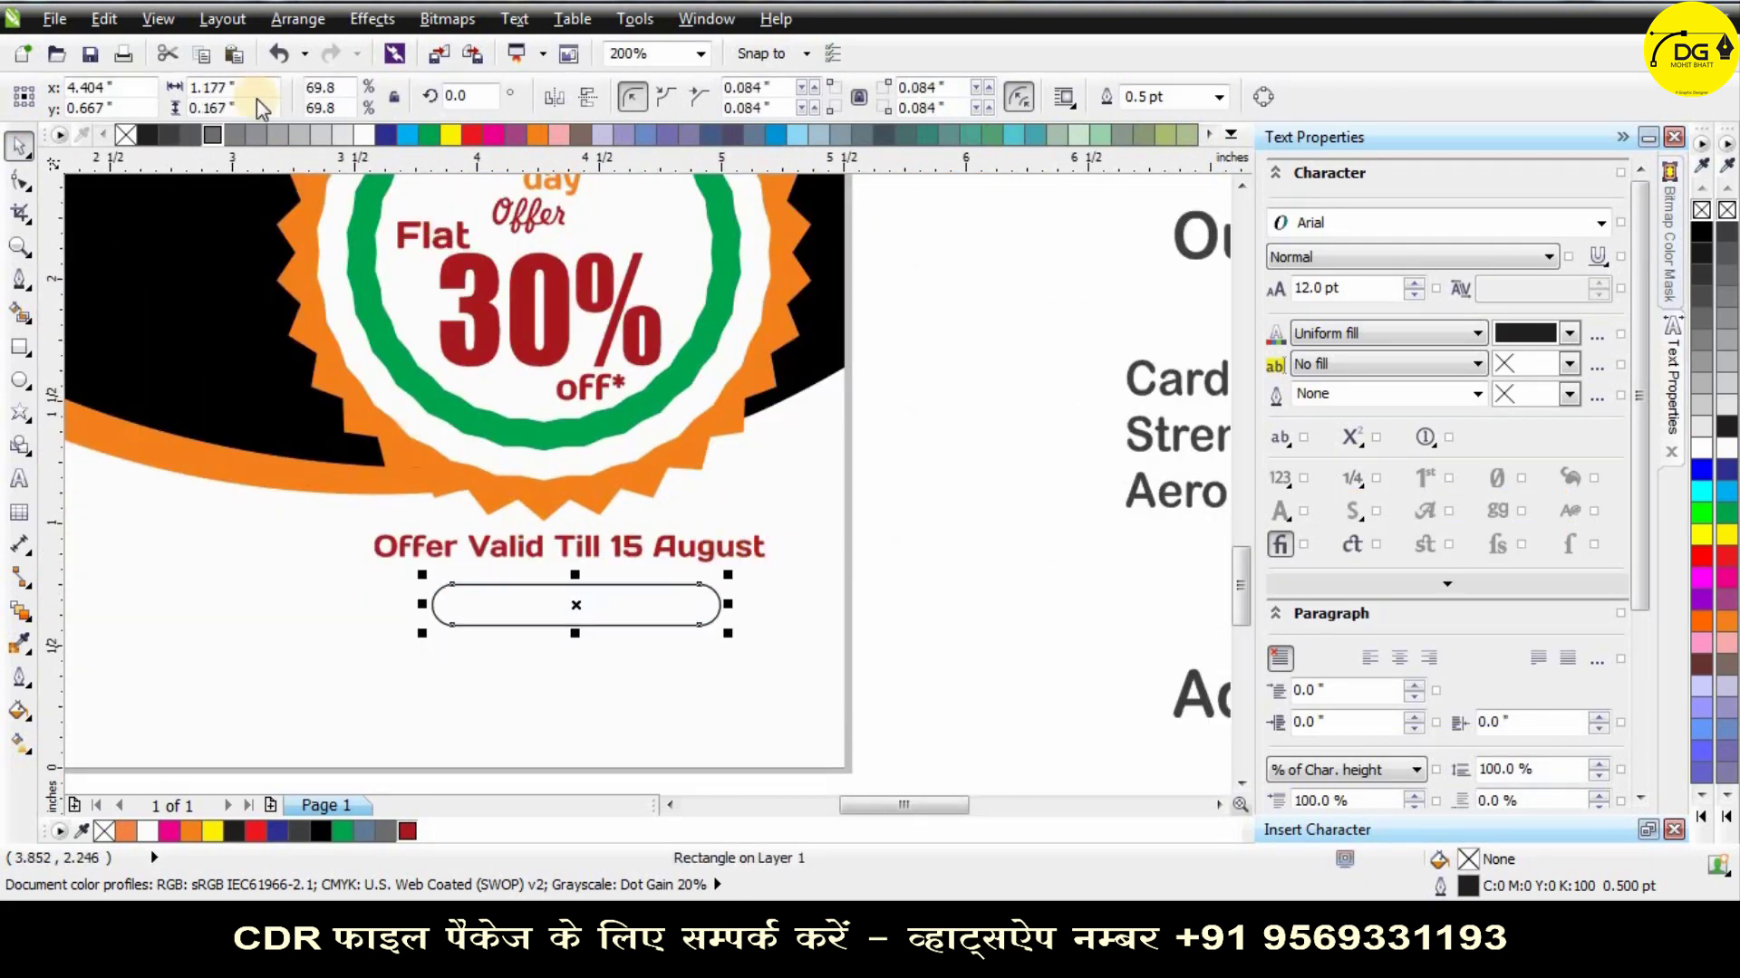
right_click(125, 134)
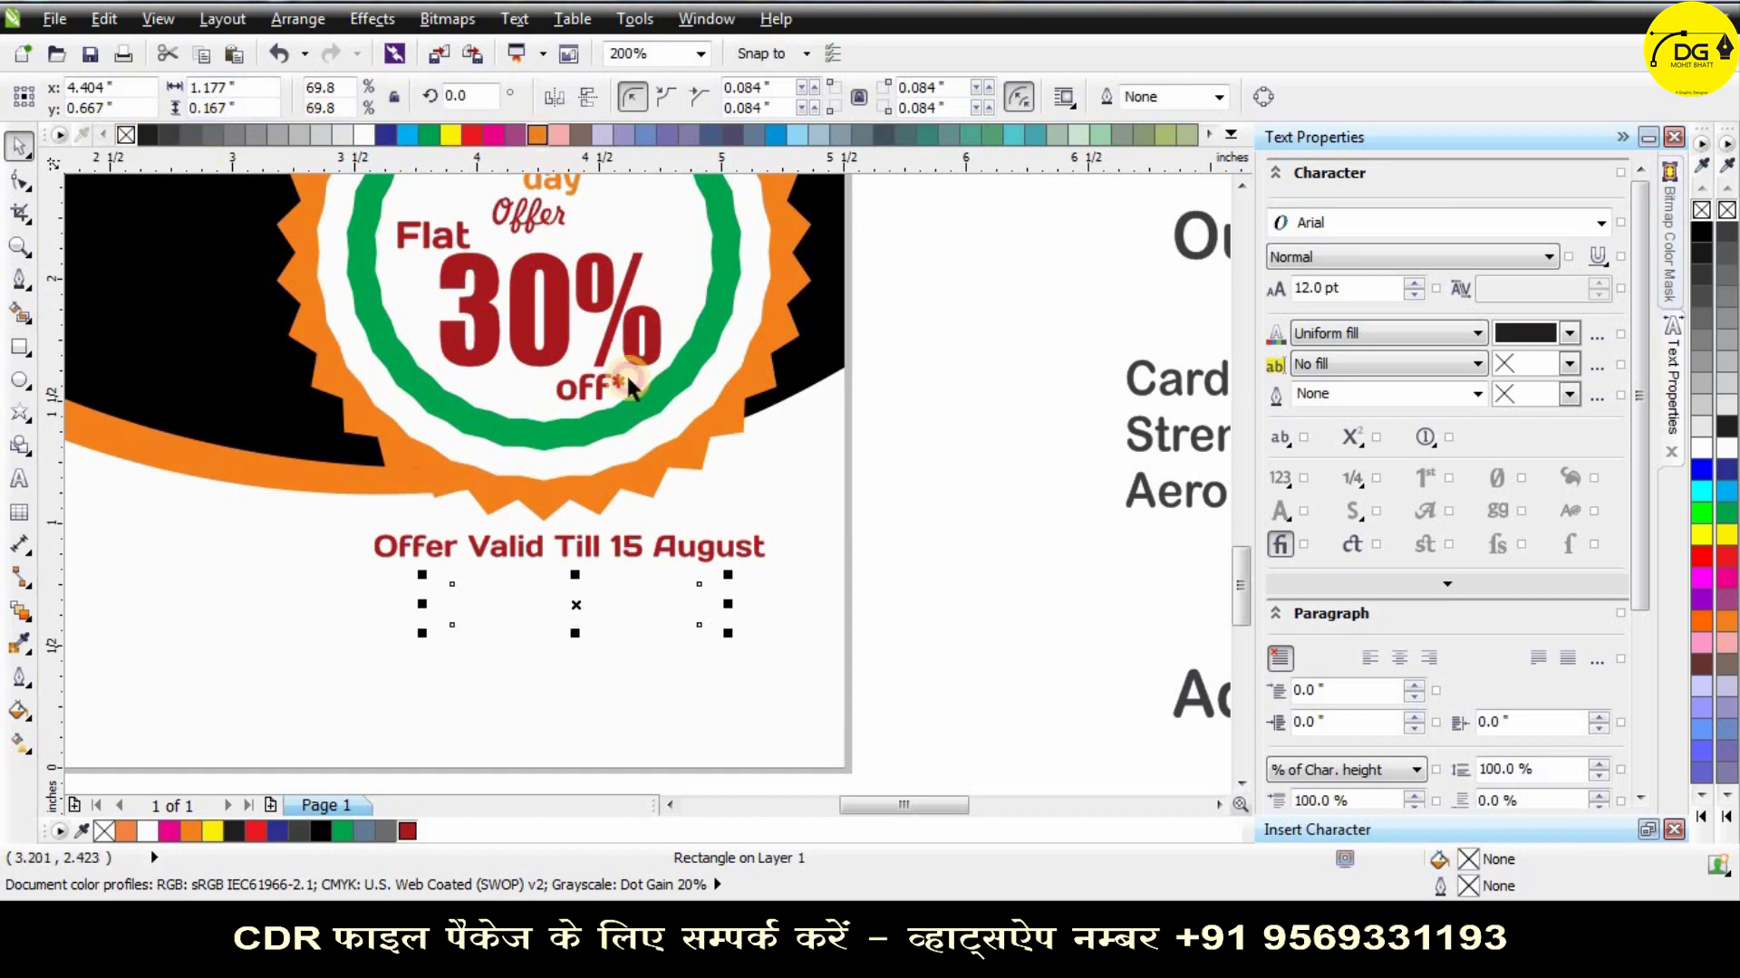
Move the "Call US" text with its phone numbers onto the flyer, below the orange bar.
scroll(627, 374, down, 2)
click(877, 415)
scroll(709, 496, down, 2)
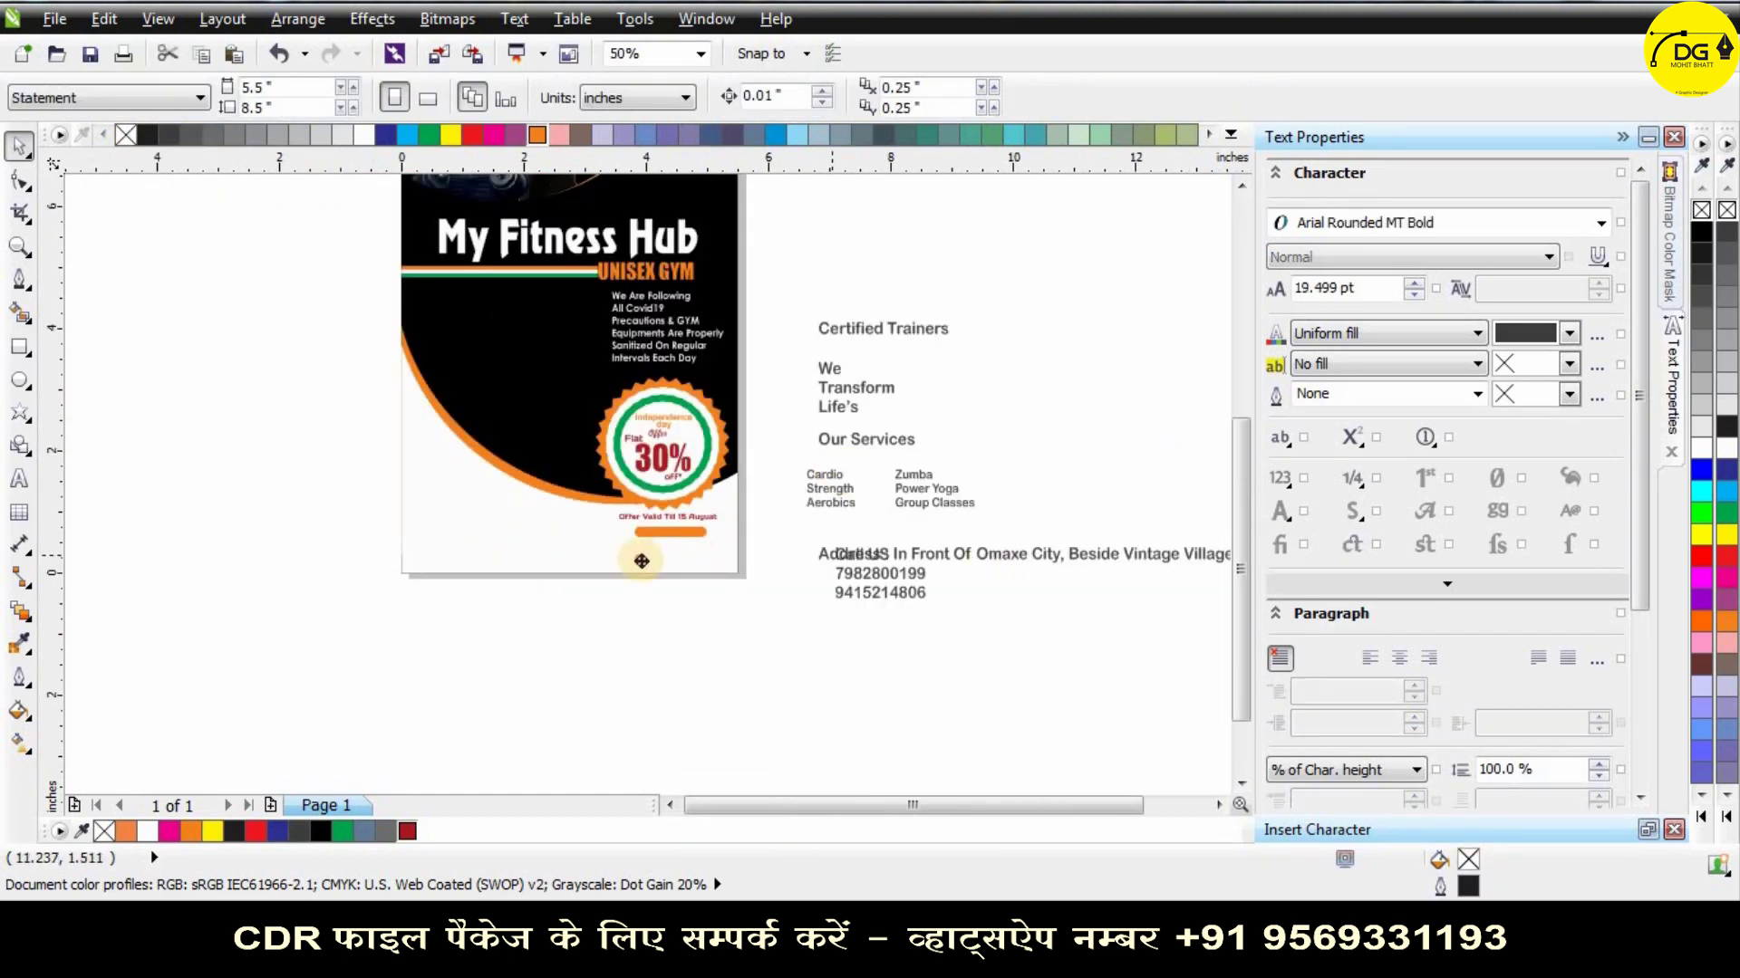
drag(641, 560, 671, 551)
click(787, 469)
Shift the orange bar slightly up to about X 4.388, Y 0.699 in and narrow it to about 1.021 in.
scroll(656, 561, up, 2)
click(722, 492)
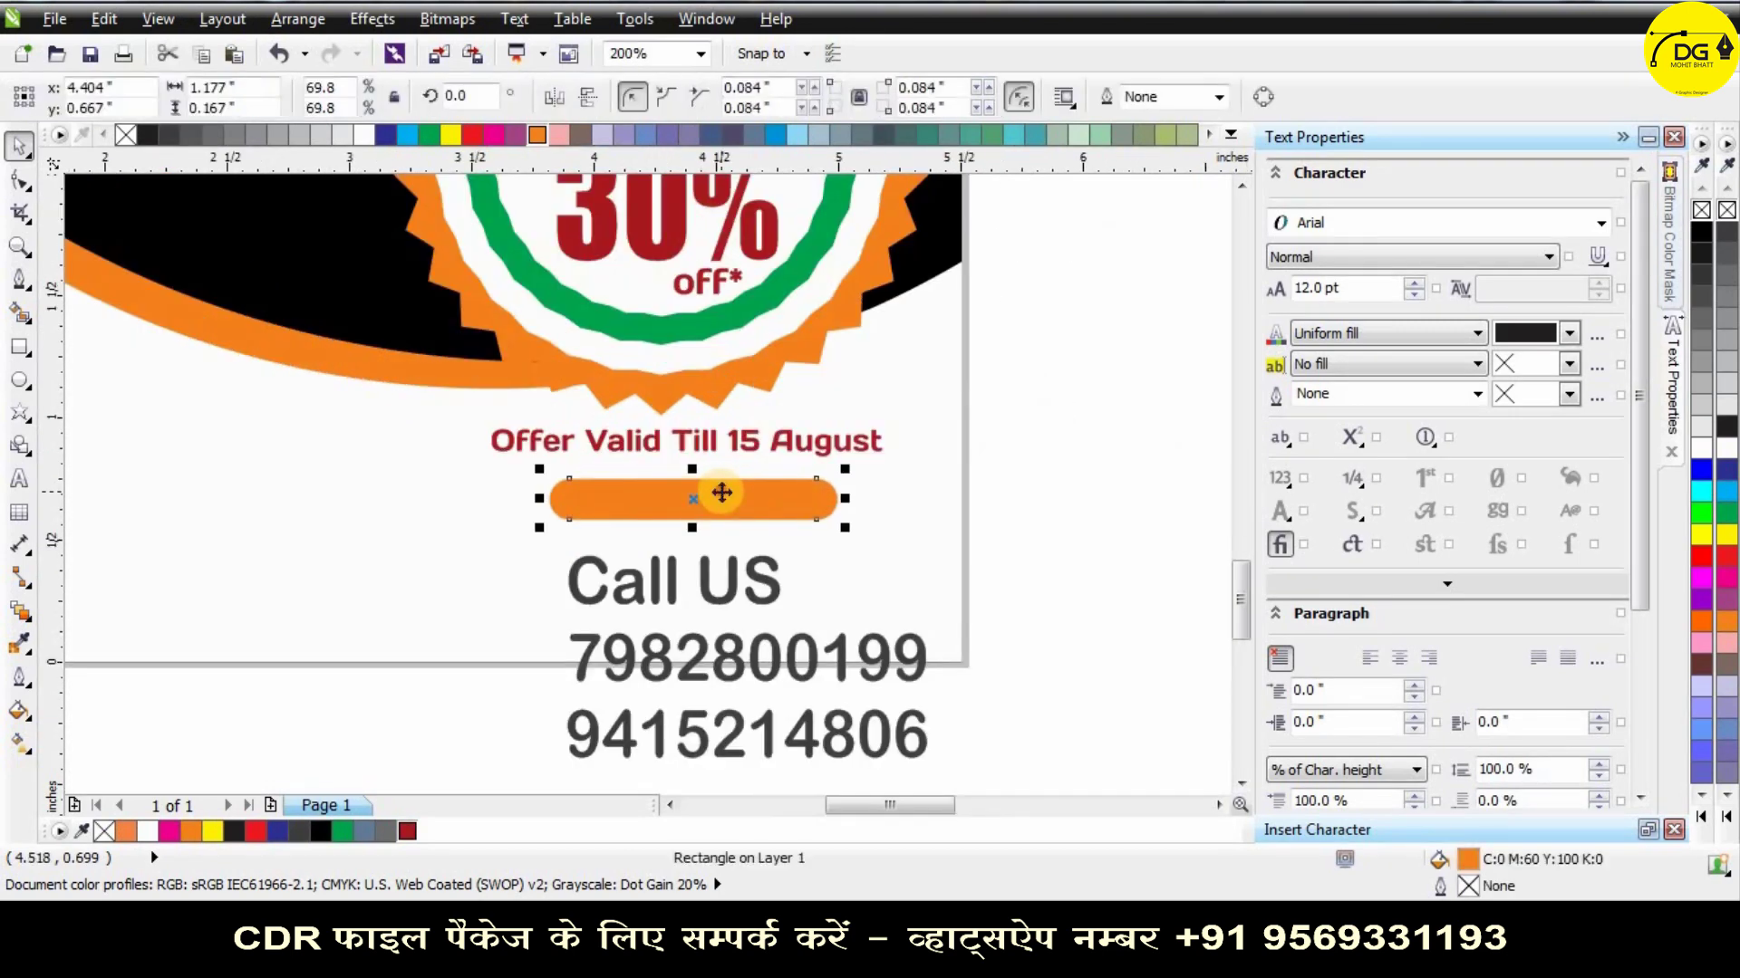
drag(721, 492, 717, 485)
drag(861, 494, 829, 493)
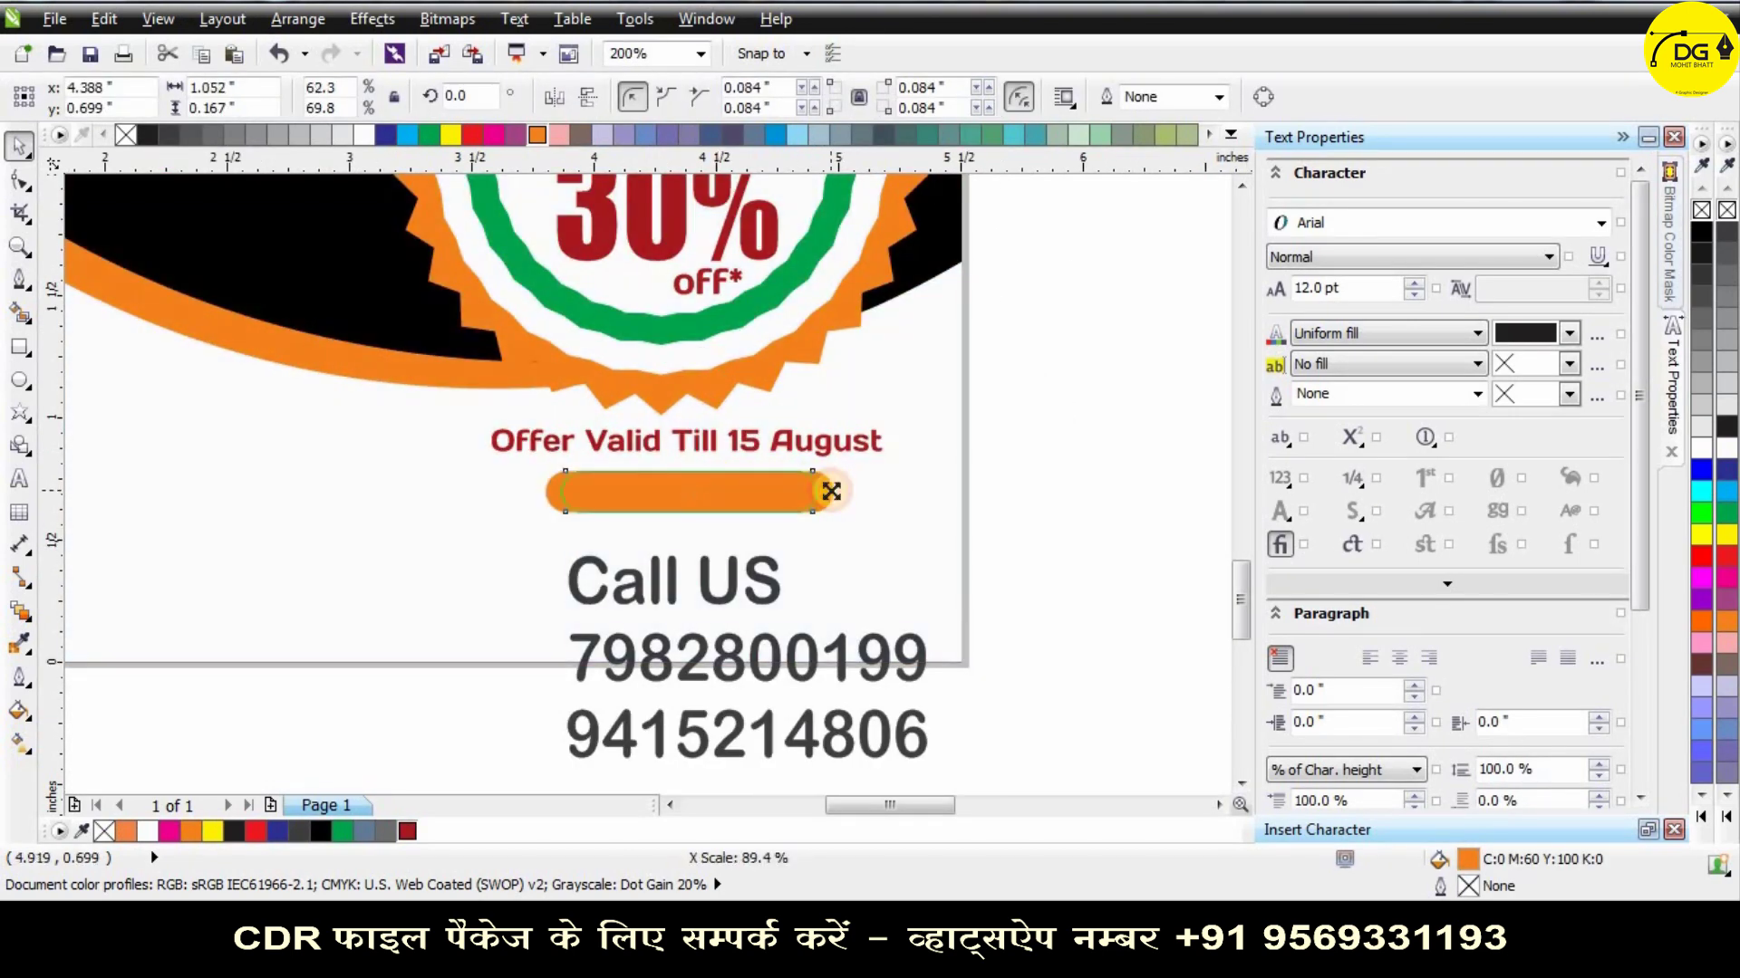
Nudge "Offer Valid Till 15 August" slightly up and make the orange bar below it slightly taller.
click(747, 446)
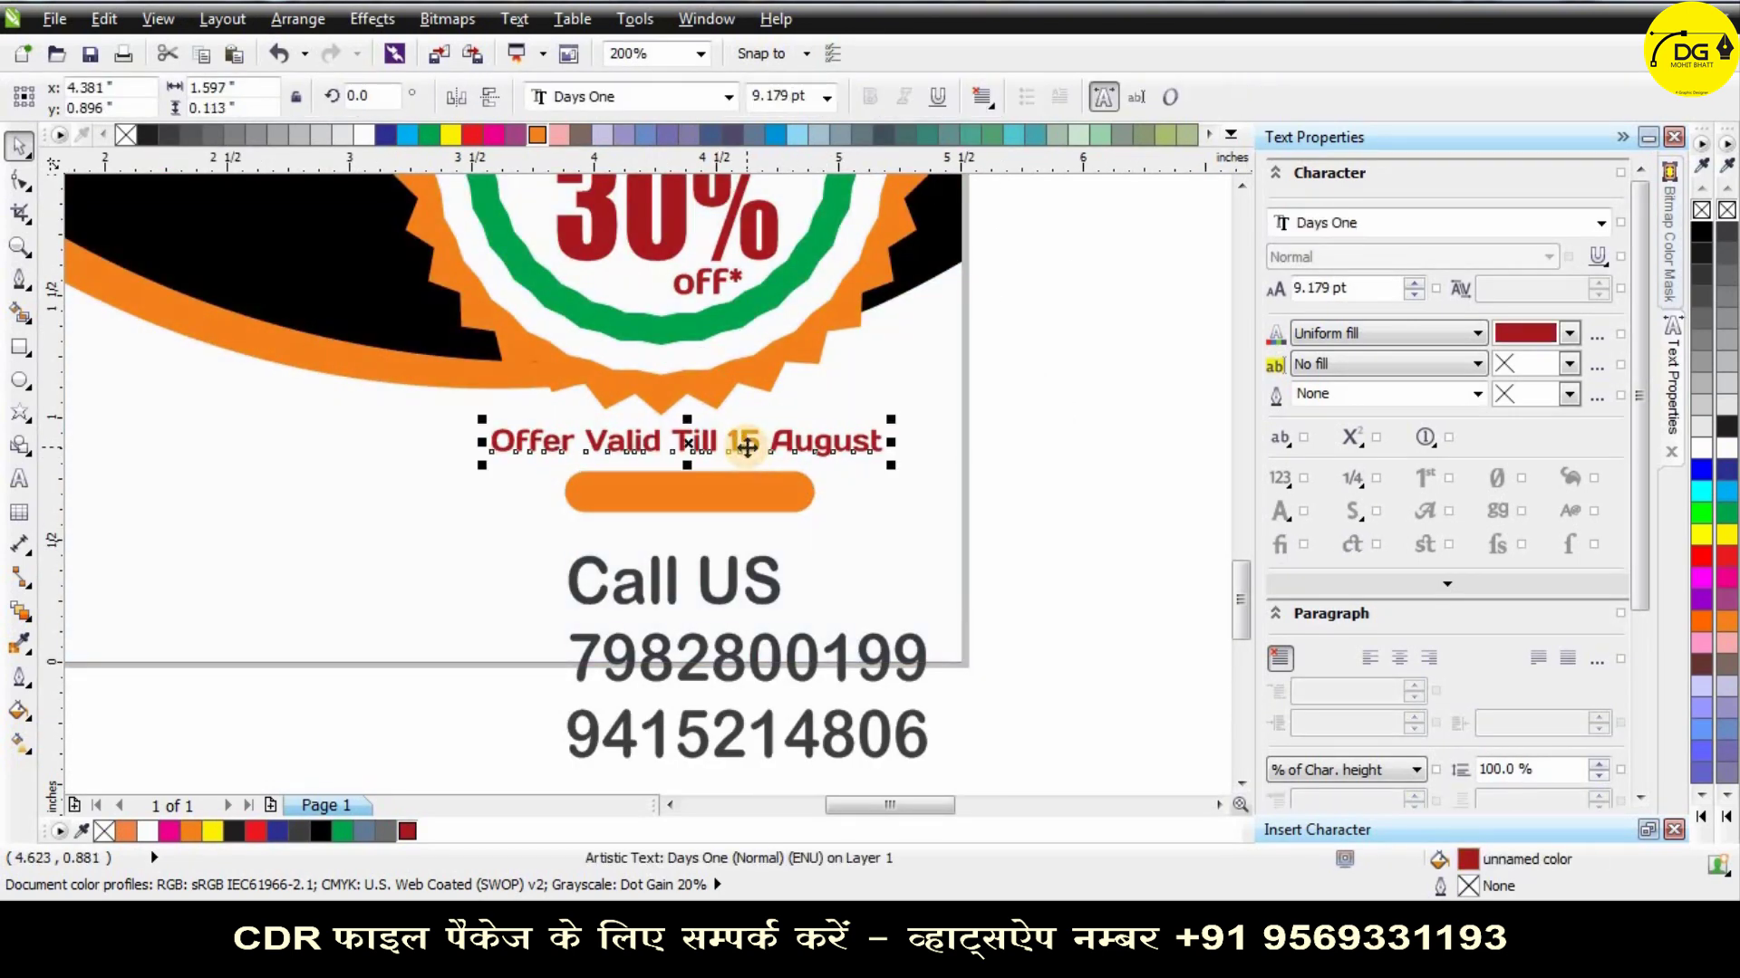
key(Up)
key(Up)
key(Up)
click(940, 460)
click(765, 496)
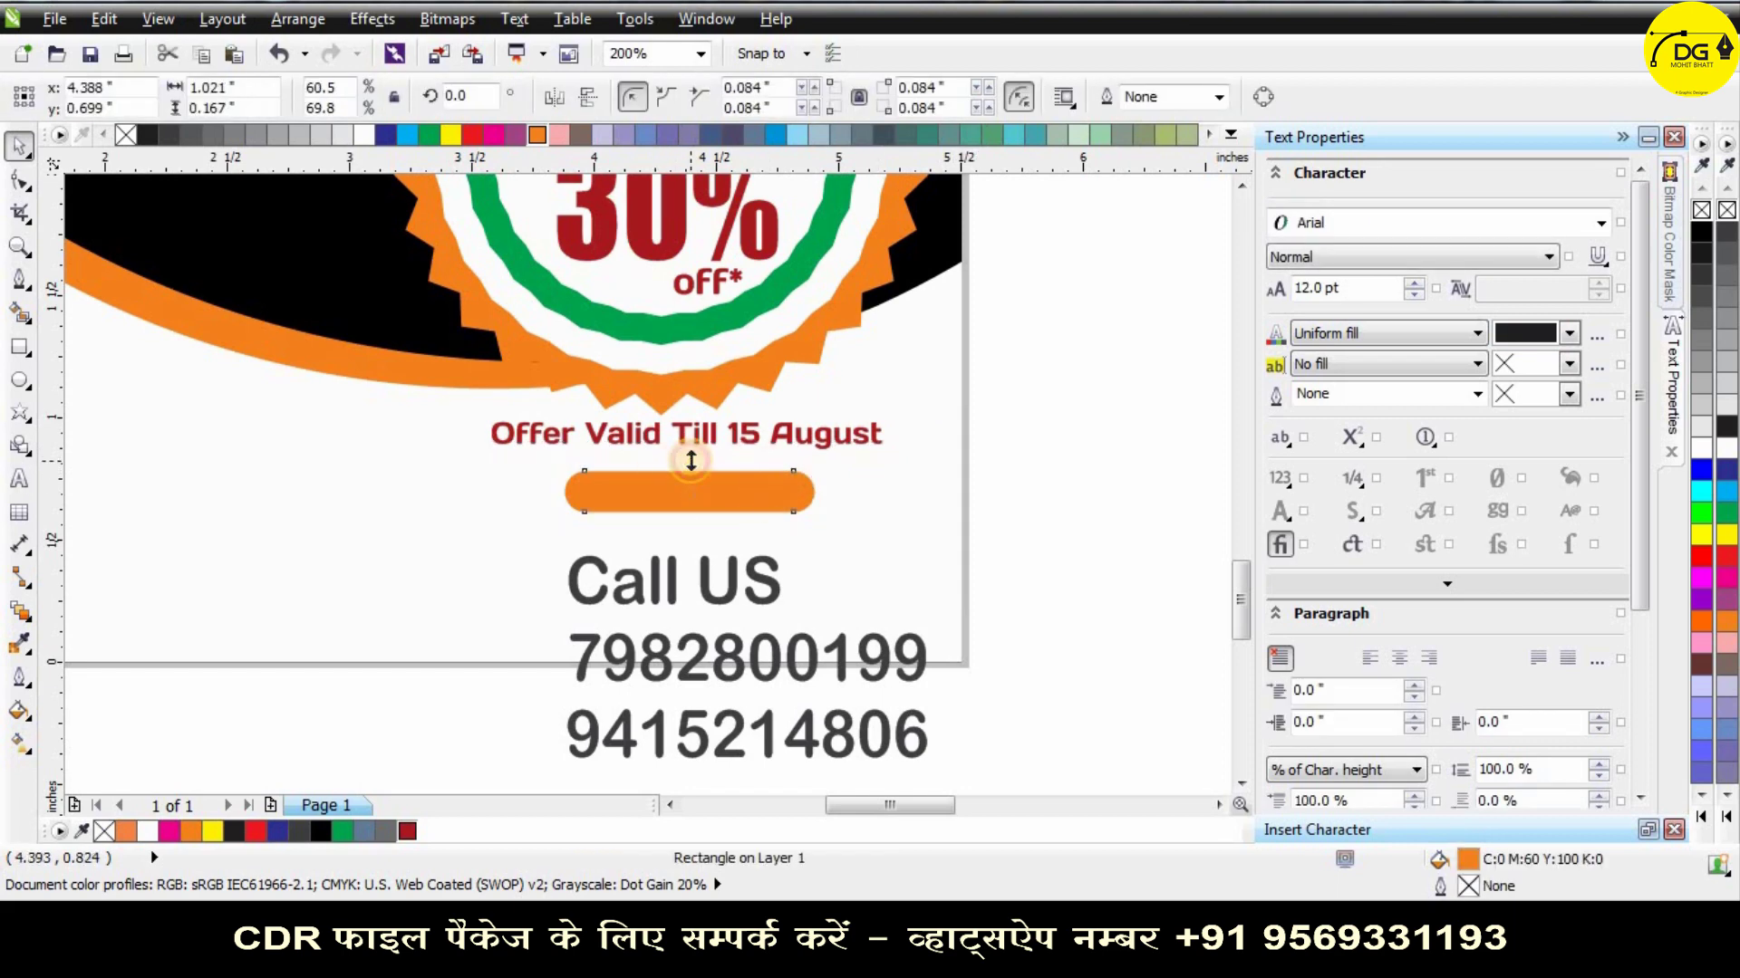
mouse_move(690, 461)
mouse_down()
mouse_move(691, 440)
mouse_move(690, 458)
mouse_up()
Set the font of the "Call US" and phone numbers text to AvantGarde Md BT.
click(666, 585)
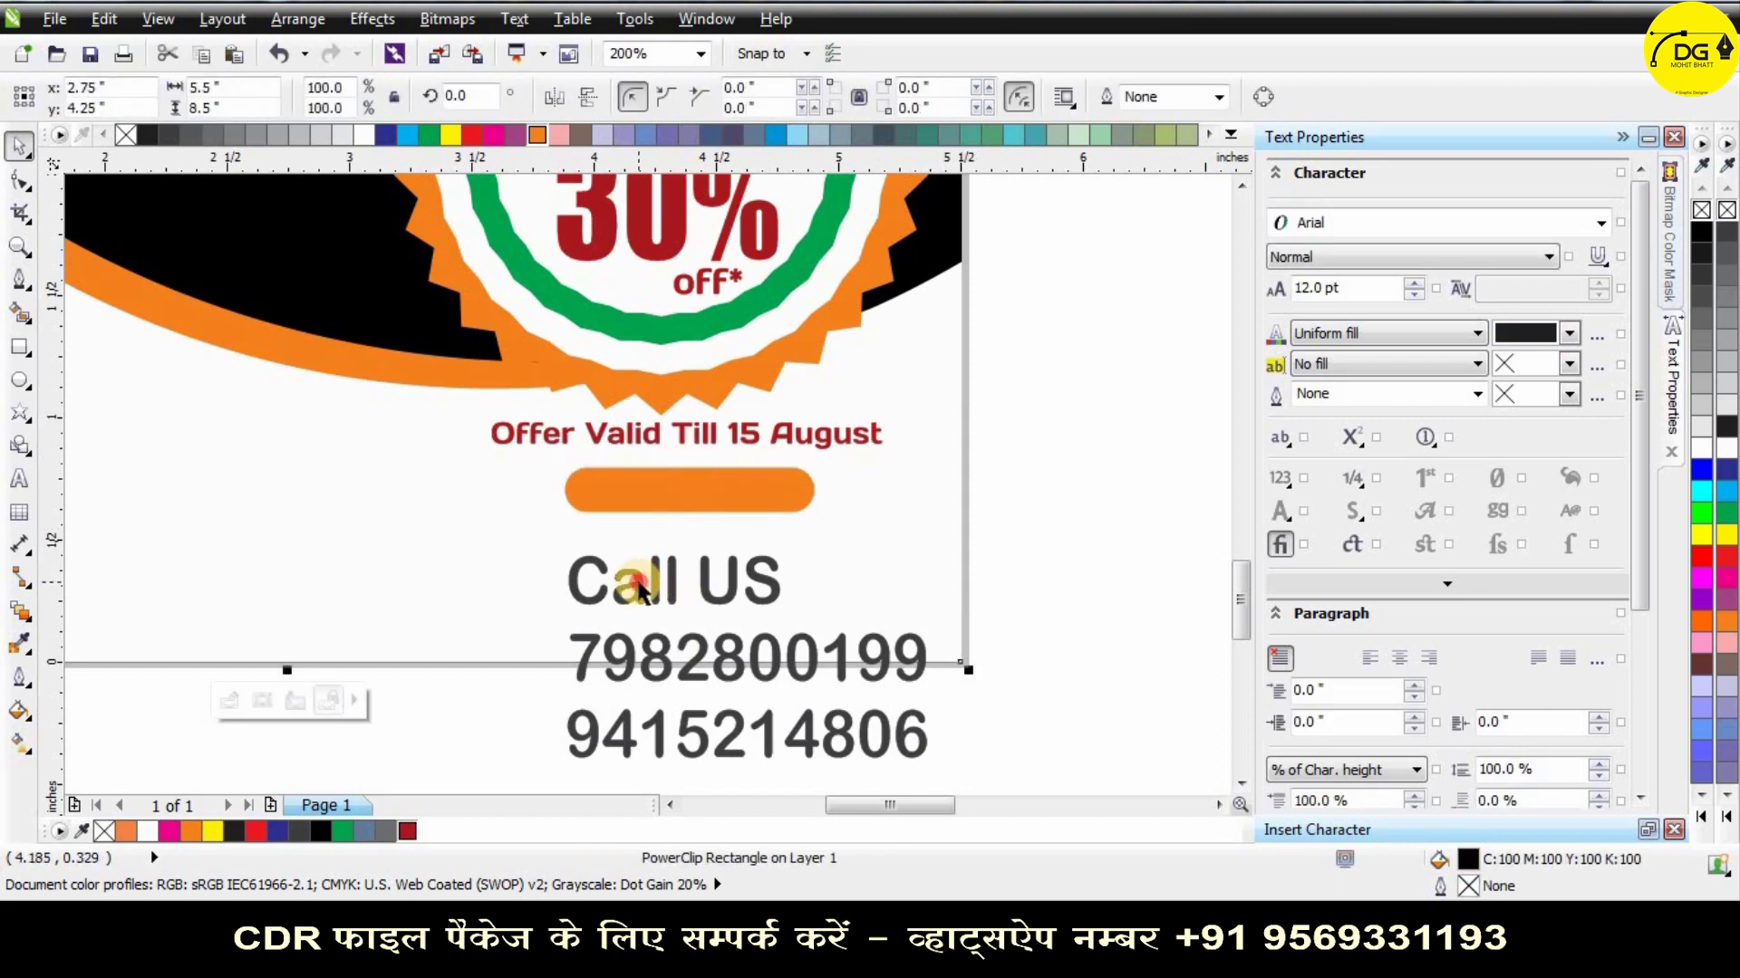
click(641, 100)
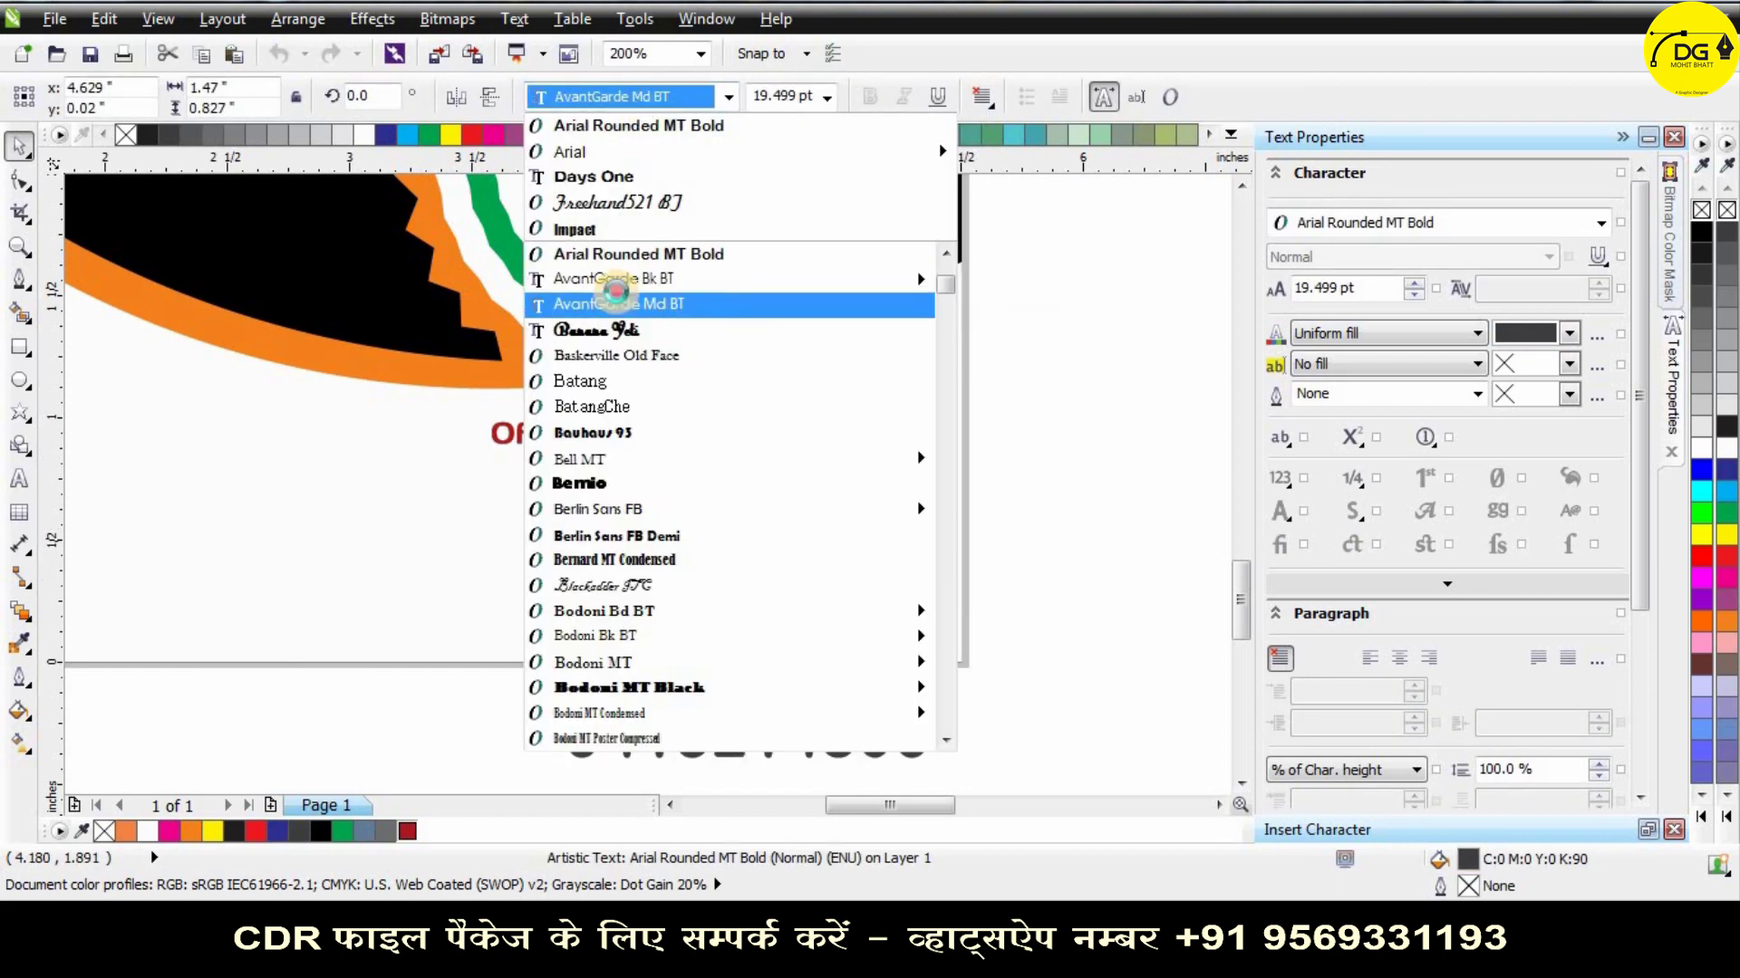
click(618, 304)
Delete the "Call US" line from the contact text, keeping only the two phone numbers.
double_click(734, 587)
drag(759, 587, 497, 568)
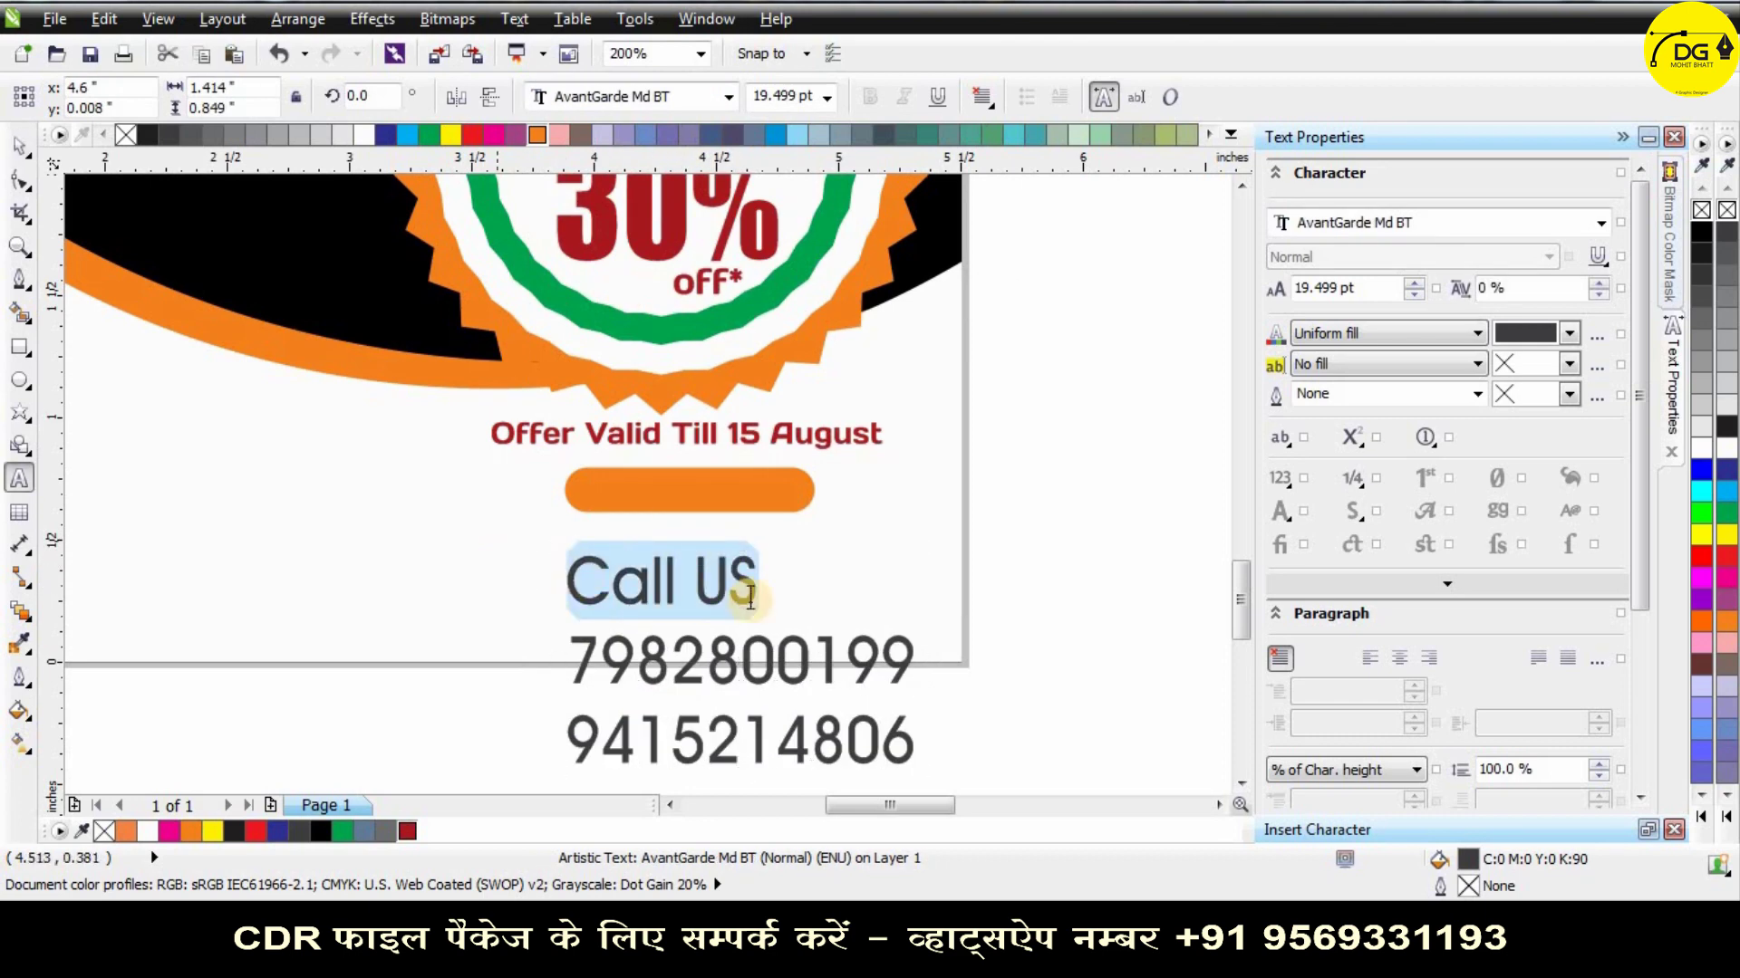
key(Delete)
key(Delete)
click(18, 154)
Shrink the phone numbers to about 16.4 pt under the orange bar and tighten their line spacing to about 81%.
drag(718, 575, 685, 549)
drag(890, 523, 862, 526)
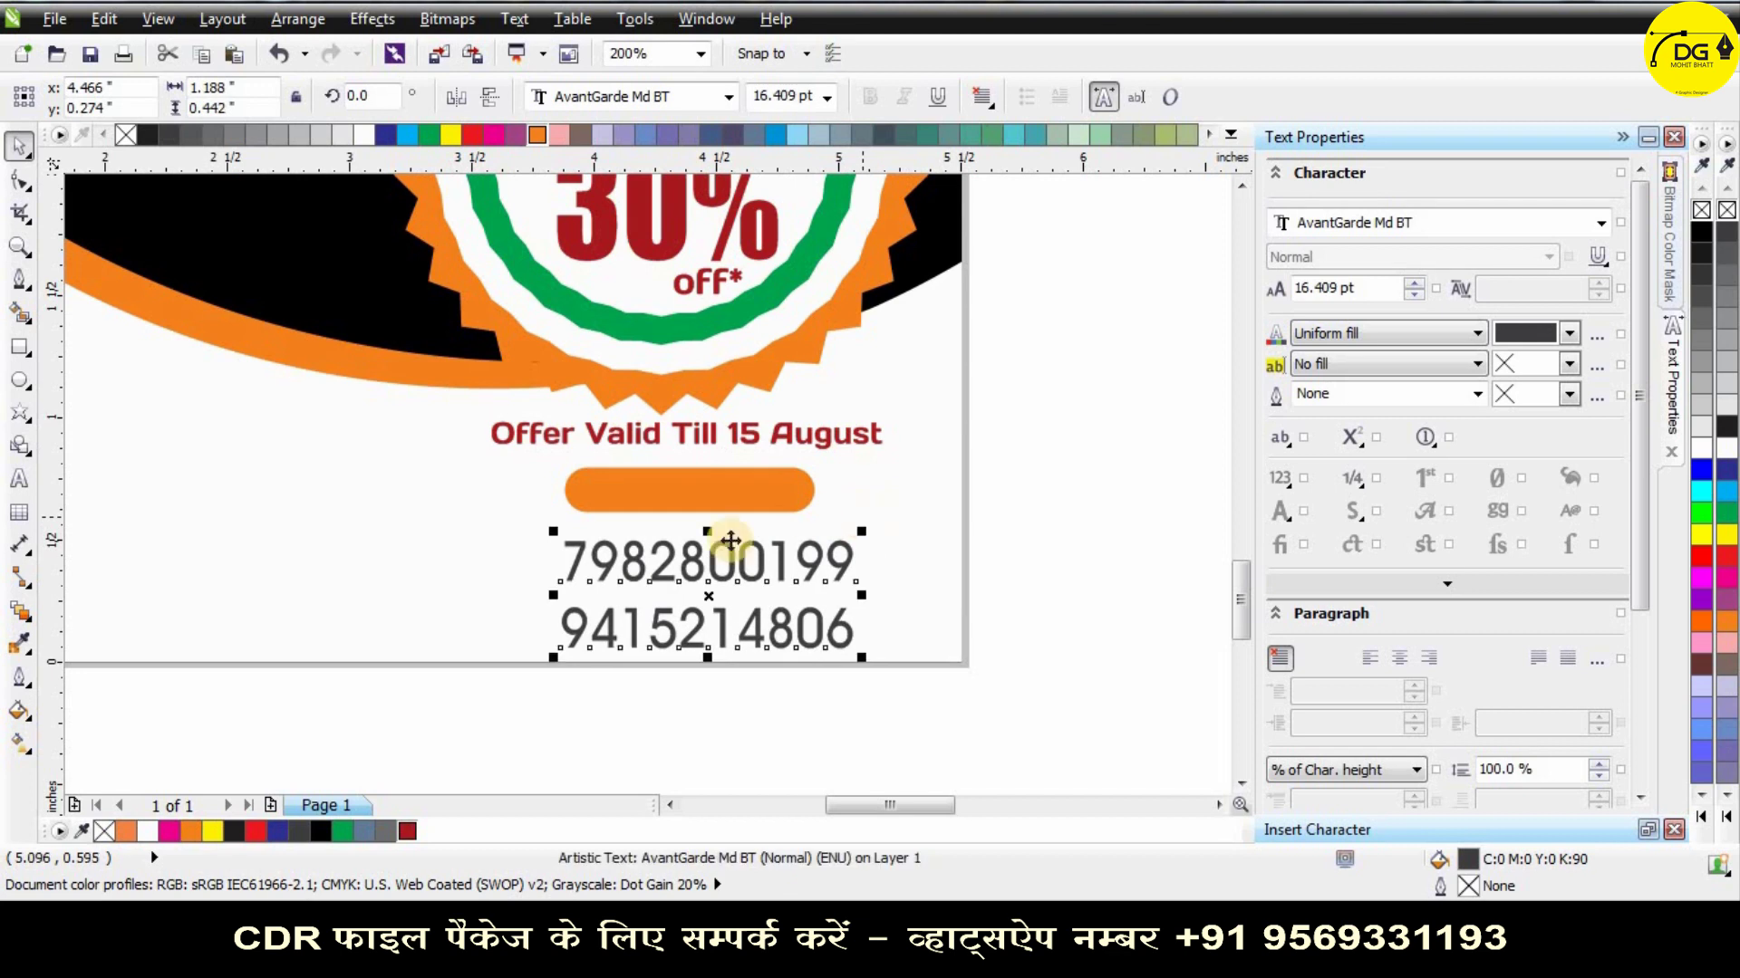
click(18, 178)
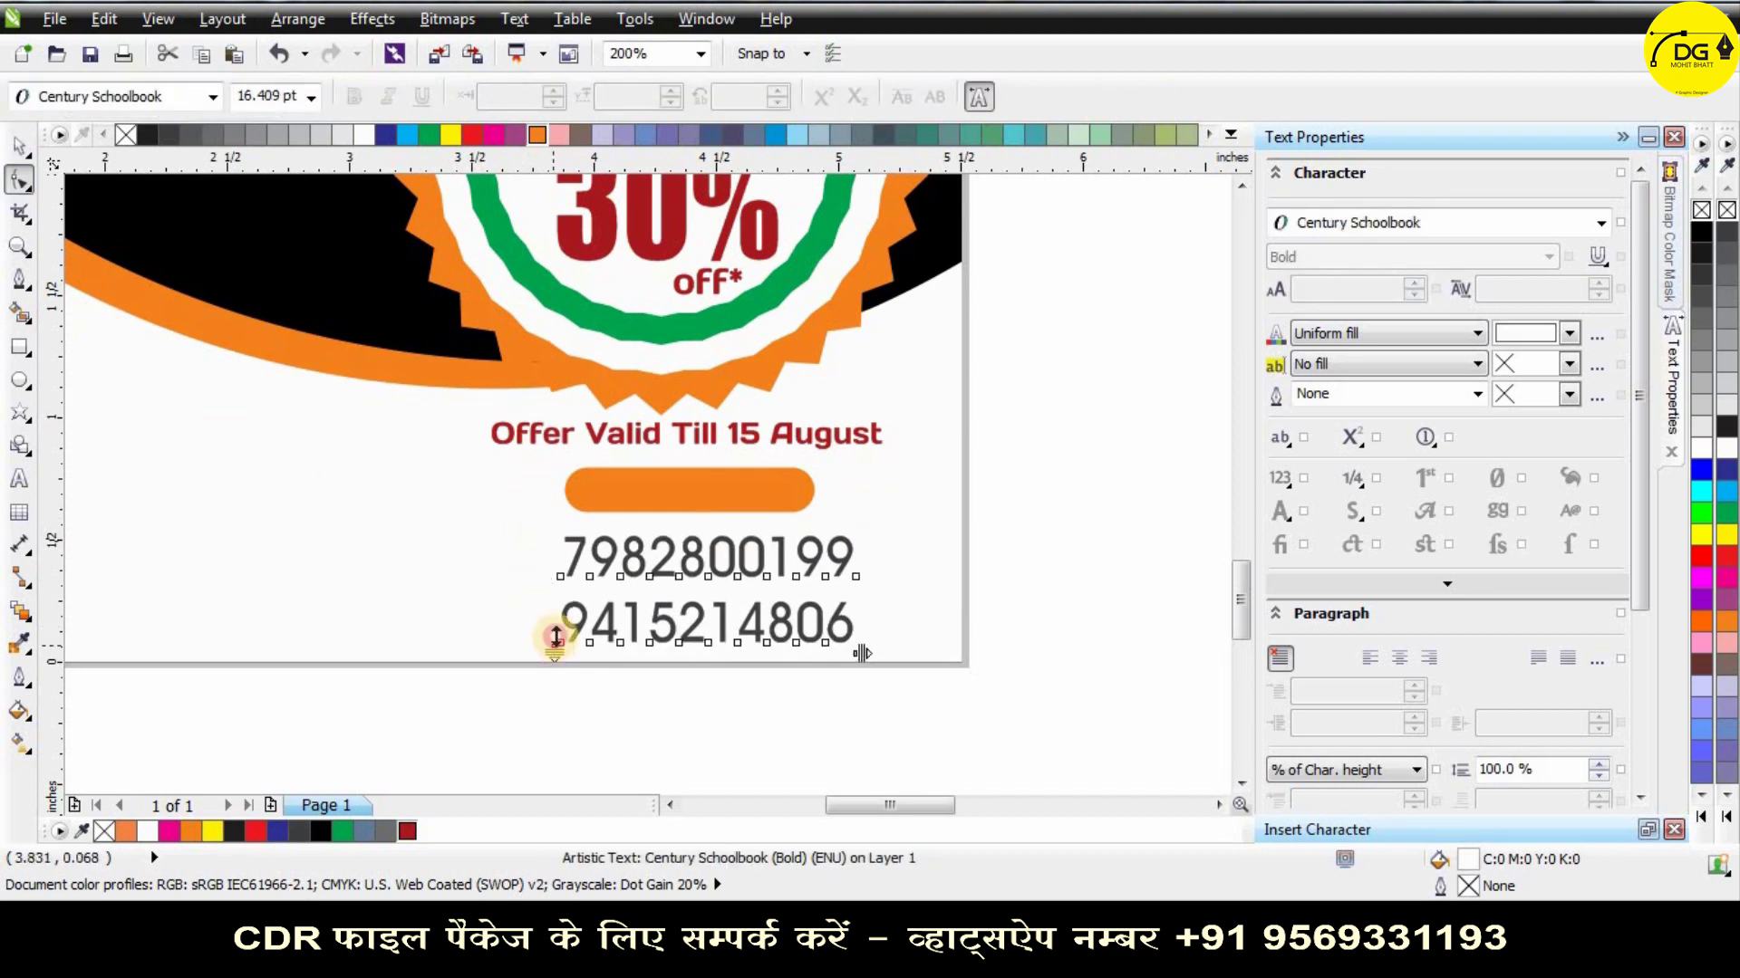
drag(555, 634, 555, 622)
click(18, 145)
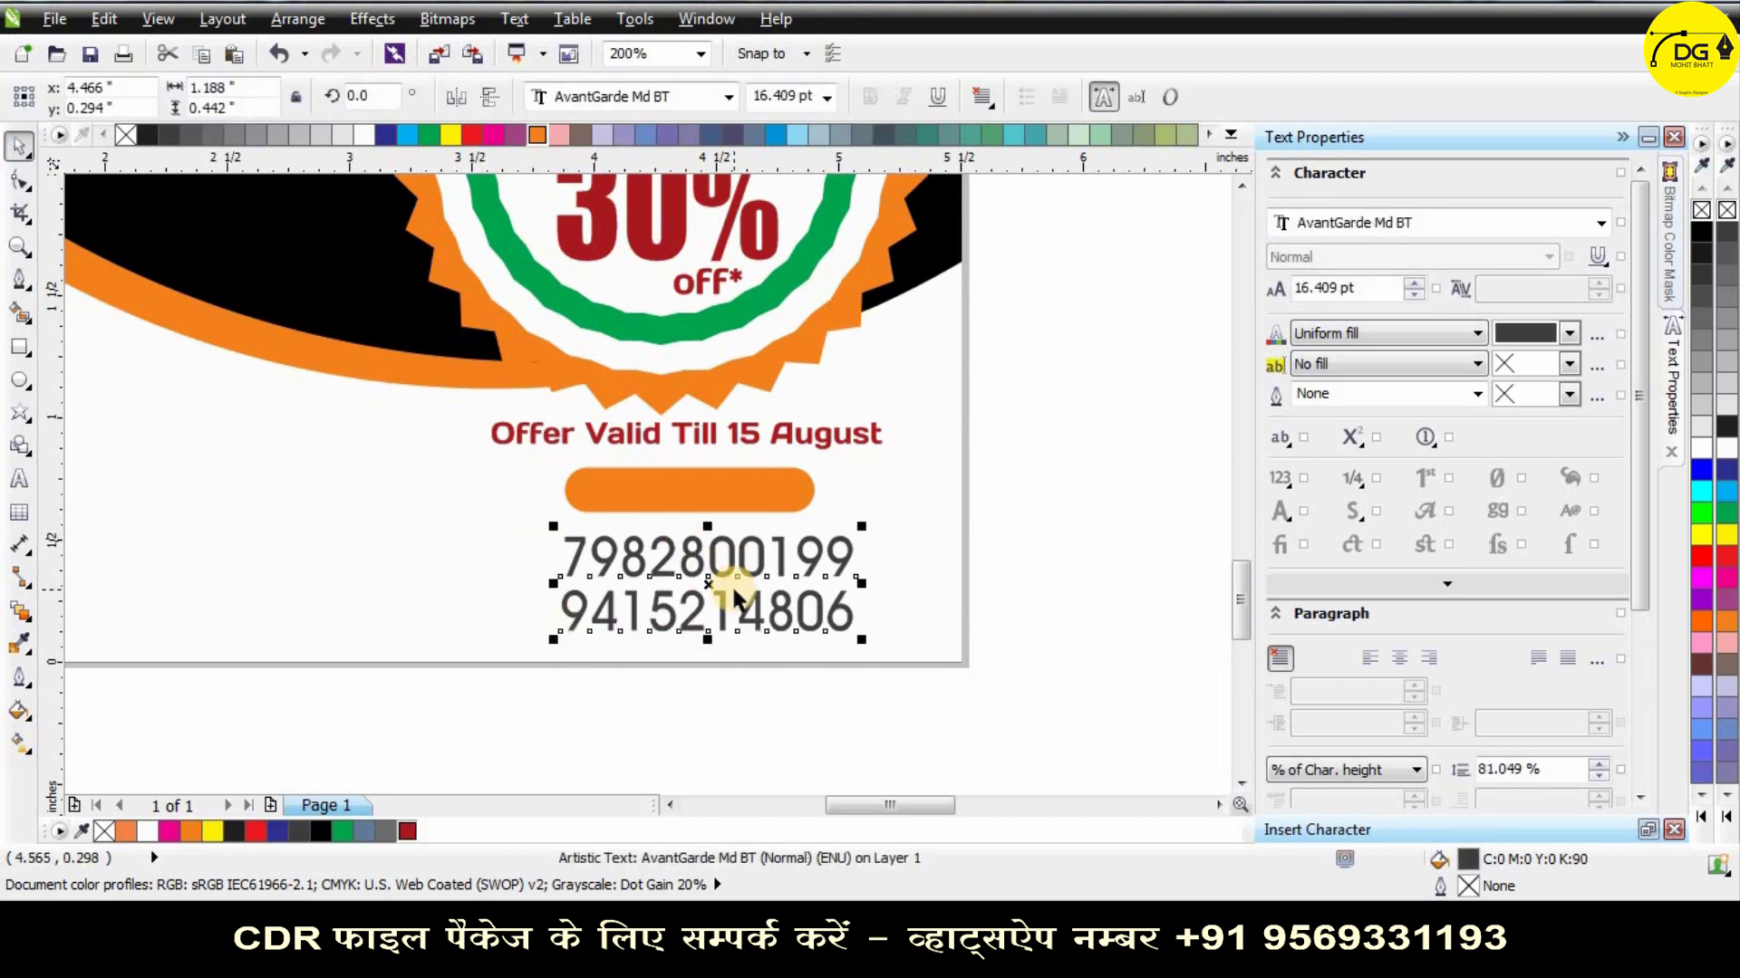
Fill the phone numbers with black, enlarge them slightly and centre them under the orange bar.
scroll(918, 644, down, 2)
scroll(918, 645, up, 1)
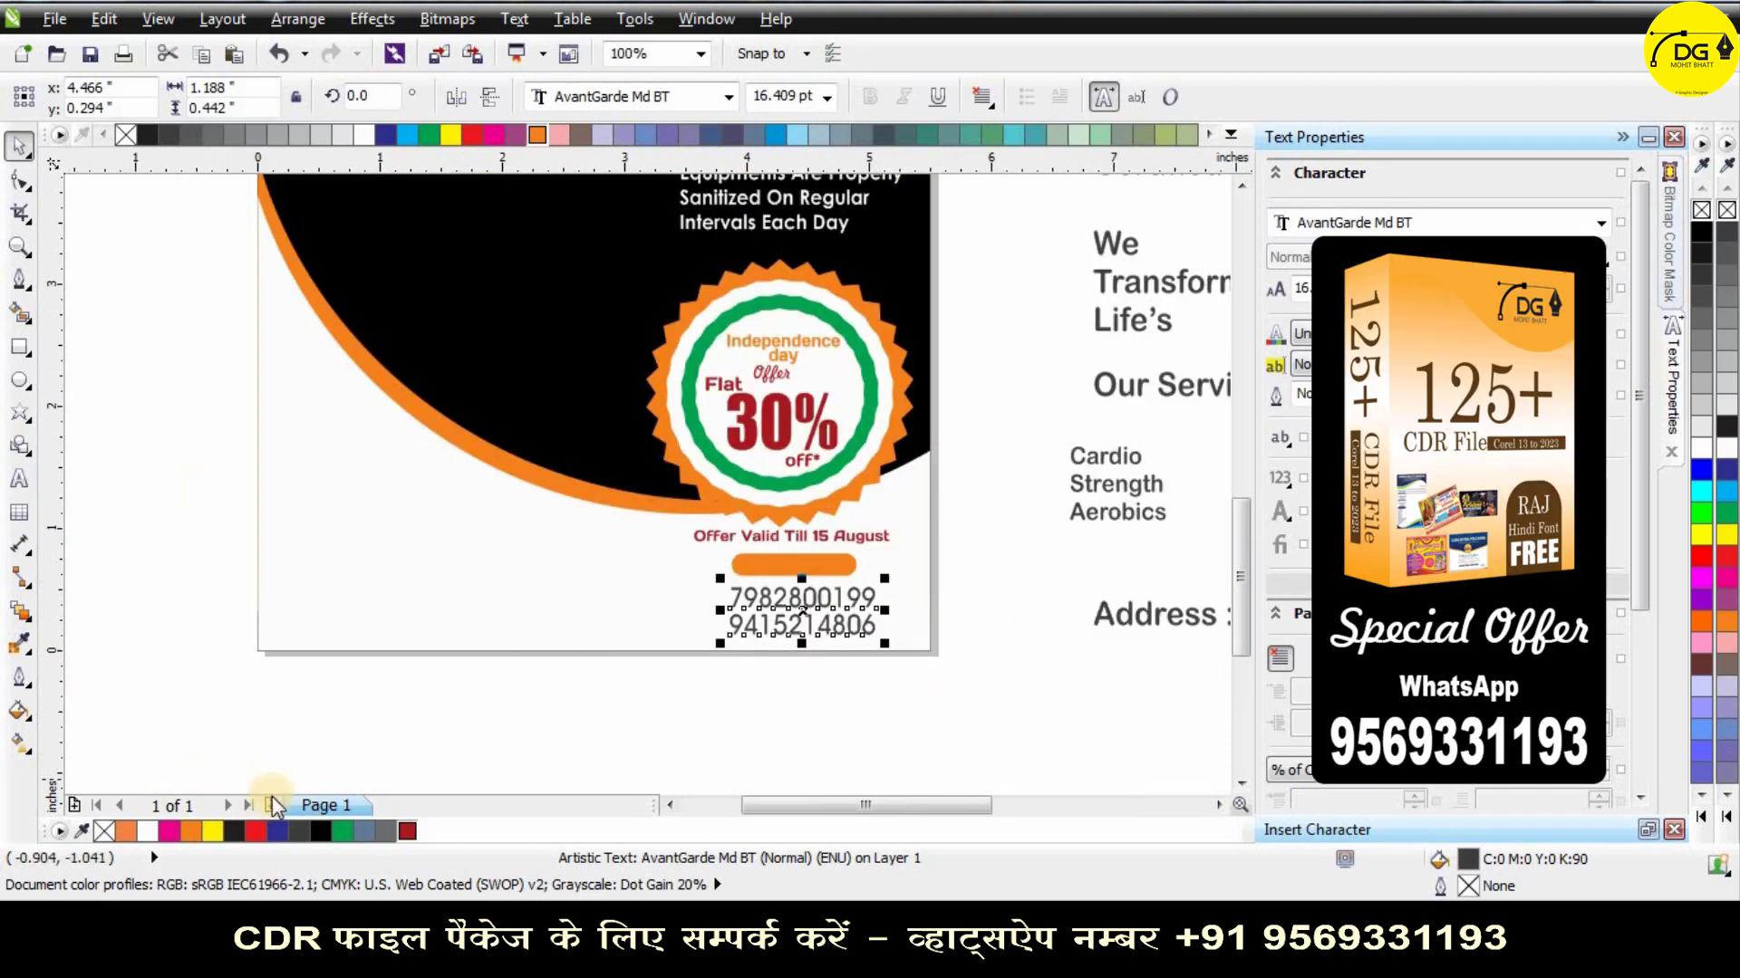
click(331, 831)
scroll(869, 633, up, 1)
drag(871, 634, 947, 596)
drag(756, 536, 724, 531)
Add a separate "Call US" text below the phone numbers.
key(F8)
click(735, 712)
text(Call US)
click(18, 145)
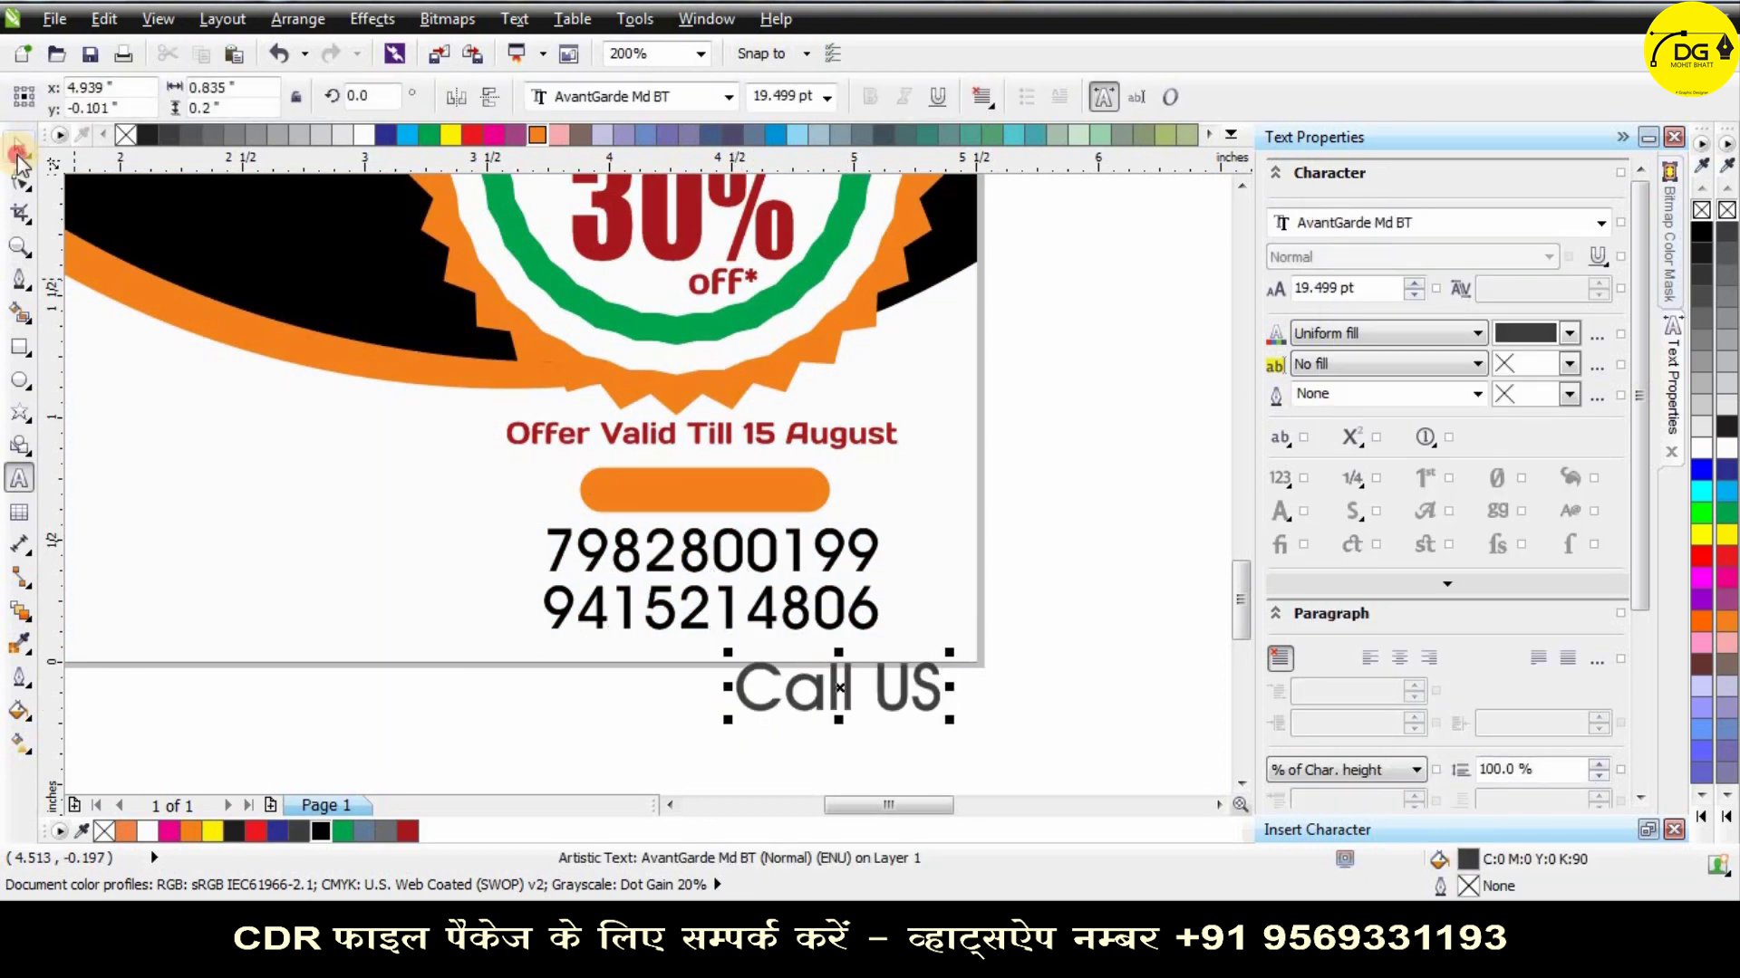
Place "Call US" on the orange bar, fill it white and shrink it to about 11.6 pt, centred in the bar.
drag(823, 691, 751, 473)
scroll(751, 473, up, 1)
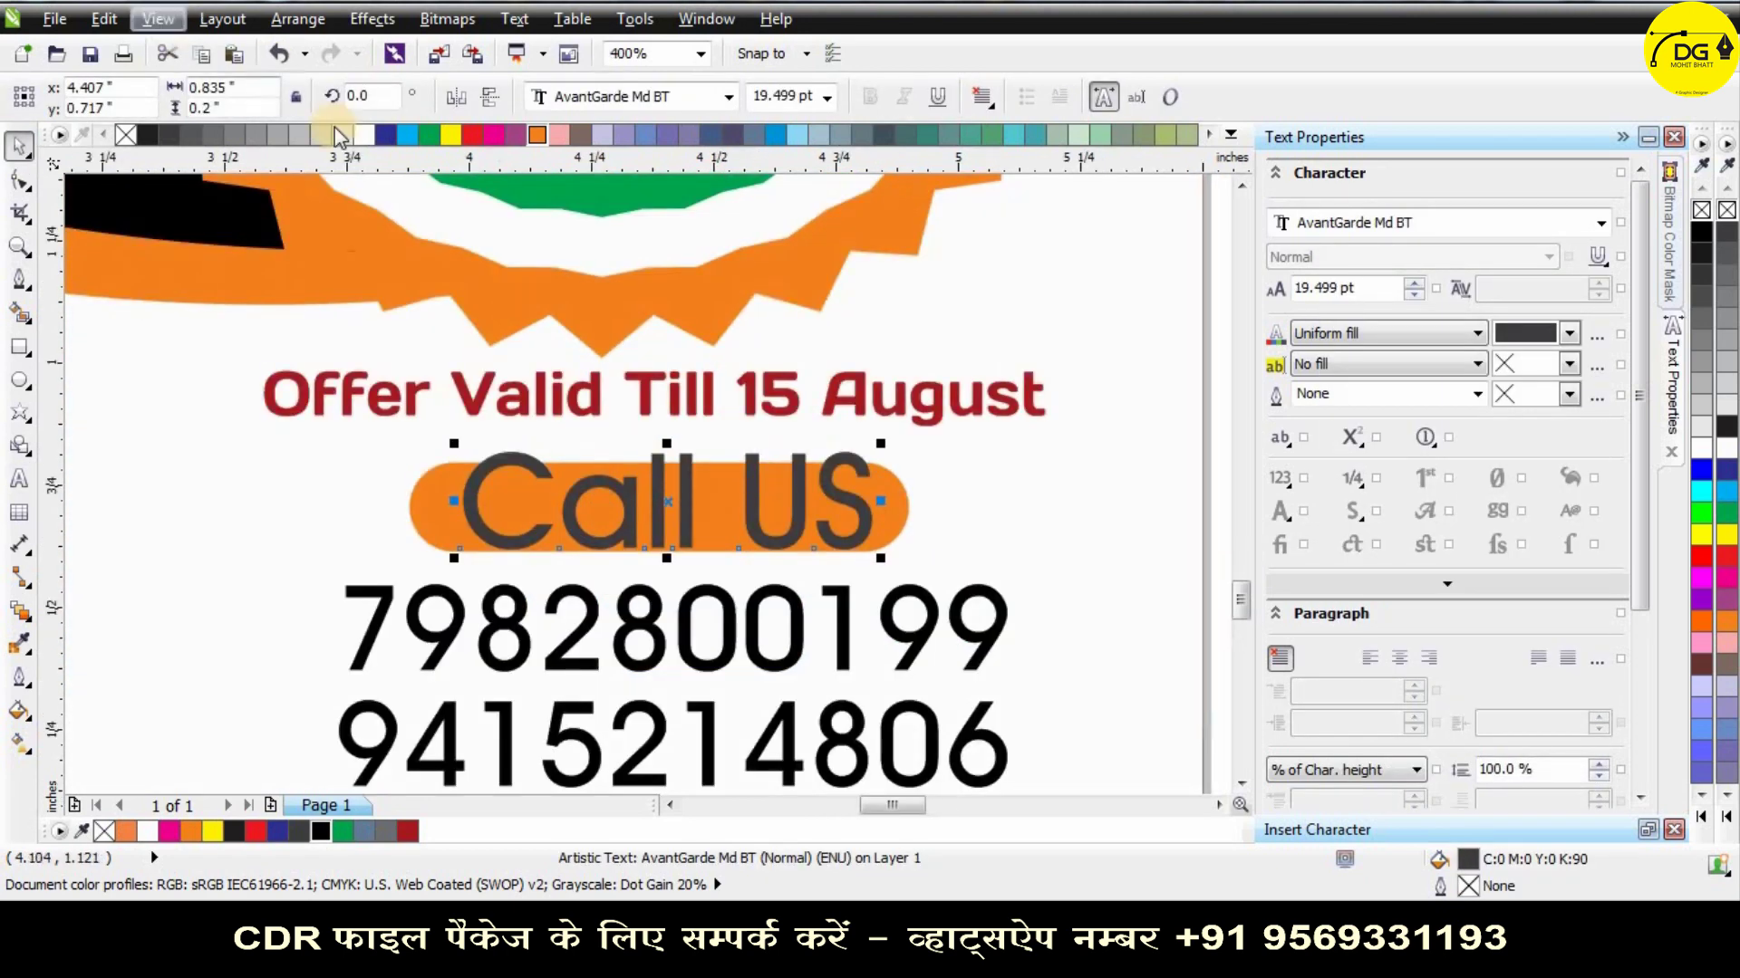
click(363, 134)
drag(889, 432, 791, 436)
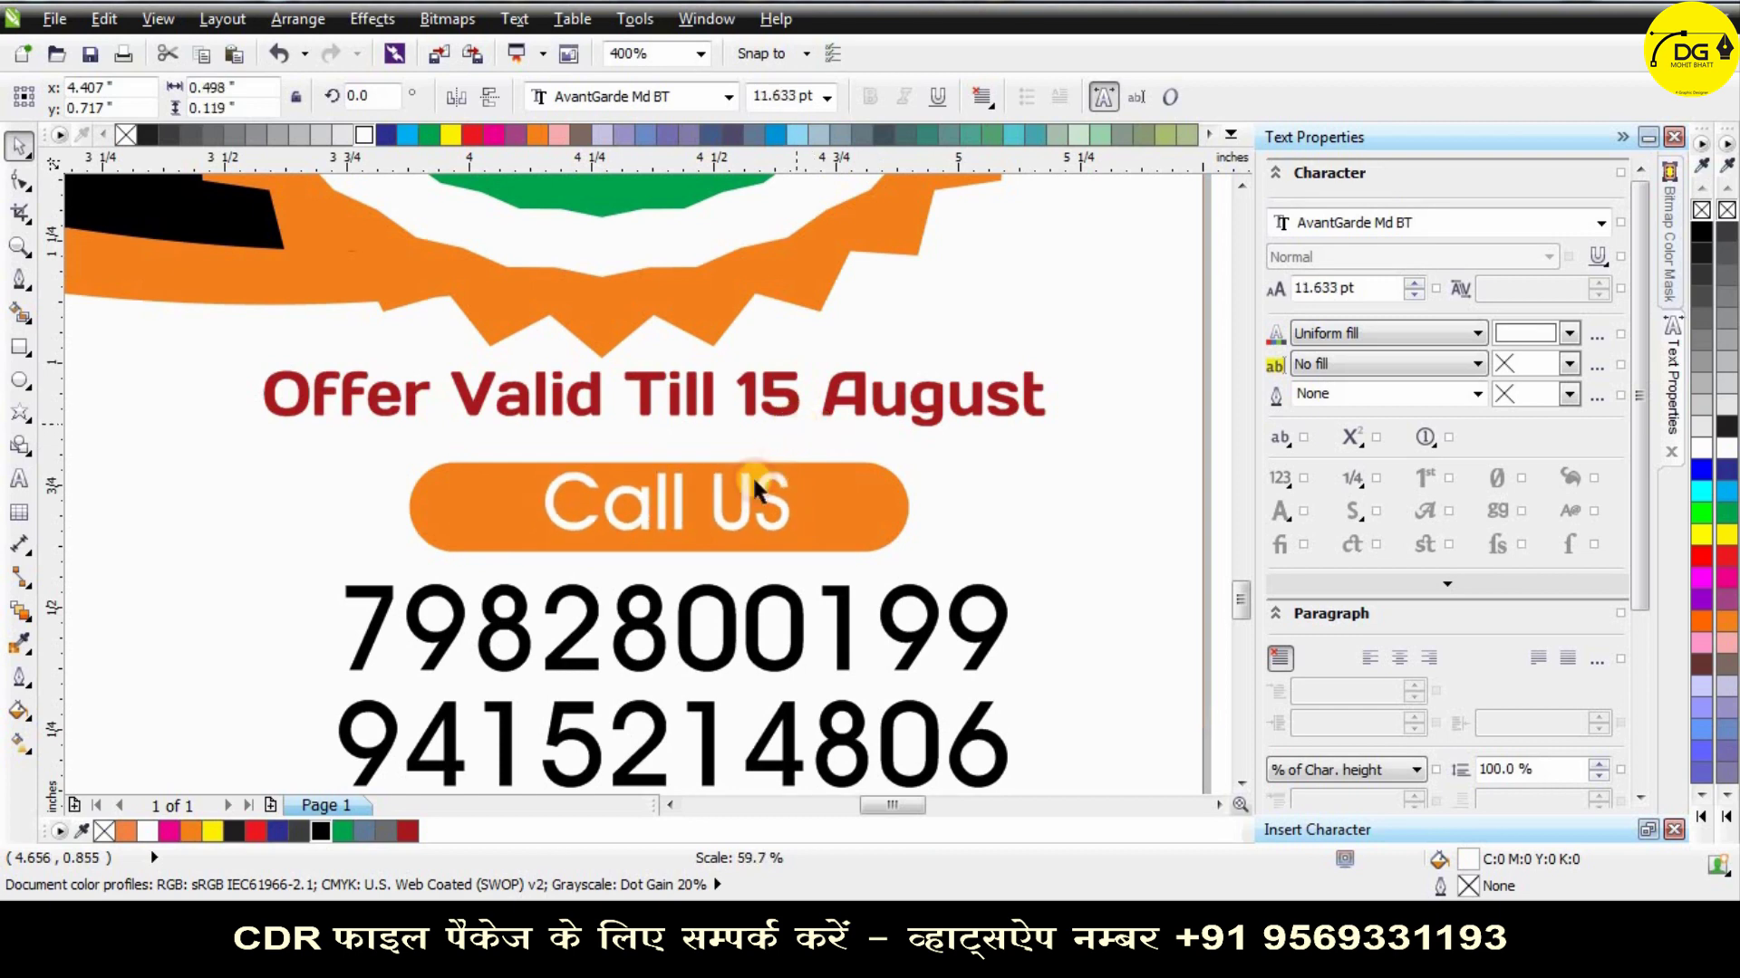
drag(747, 491, 737, 492)
scroll(770, 580, down, 2)
click(862, 565)
Move "Our Services" and both service lists leftward, putting the heading in the flyer's white area at about X 0.707, Y 1.573 in.
scroll(861, 560, down, 1)
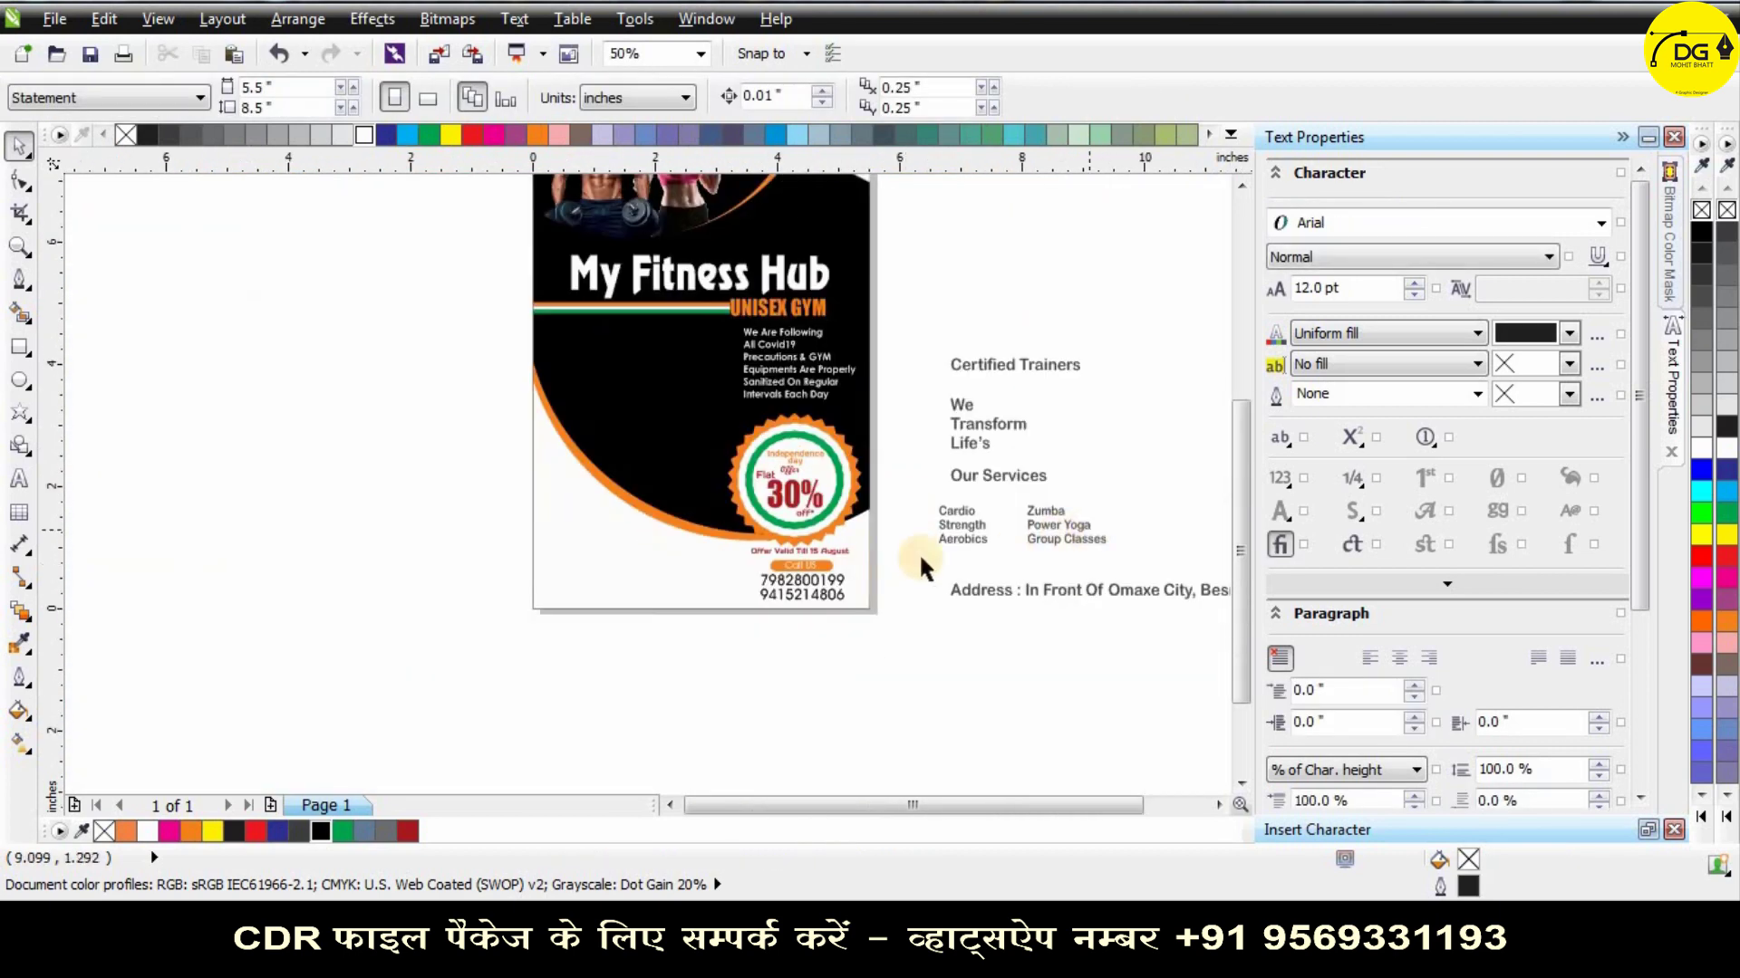
scroll(931, 497, down, 1)
scroll(818, 518, up, 1)
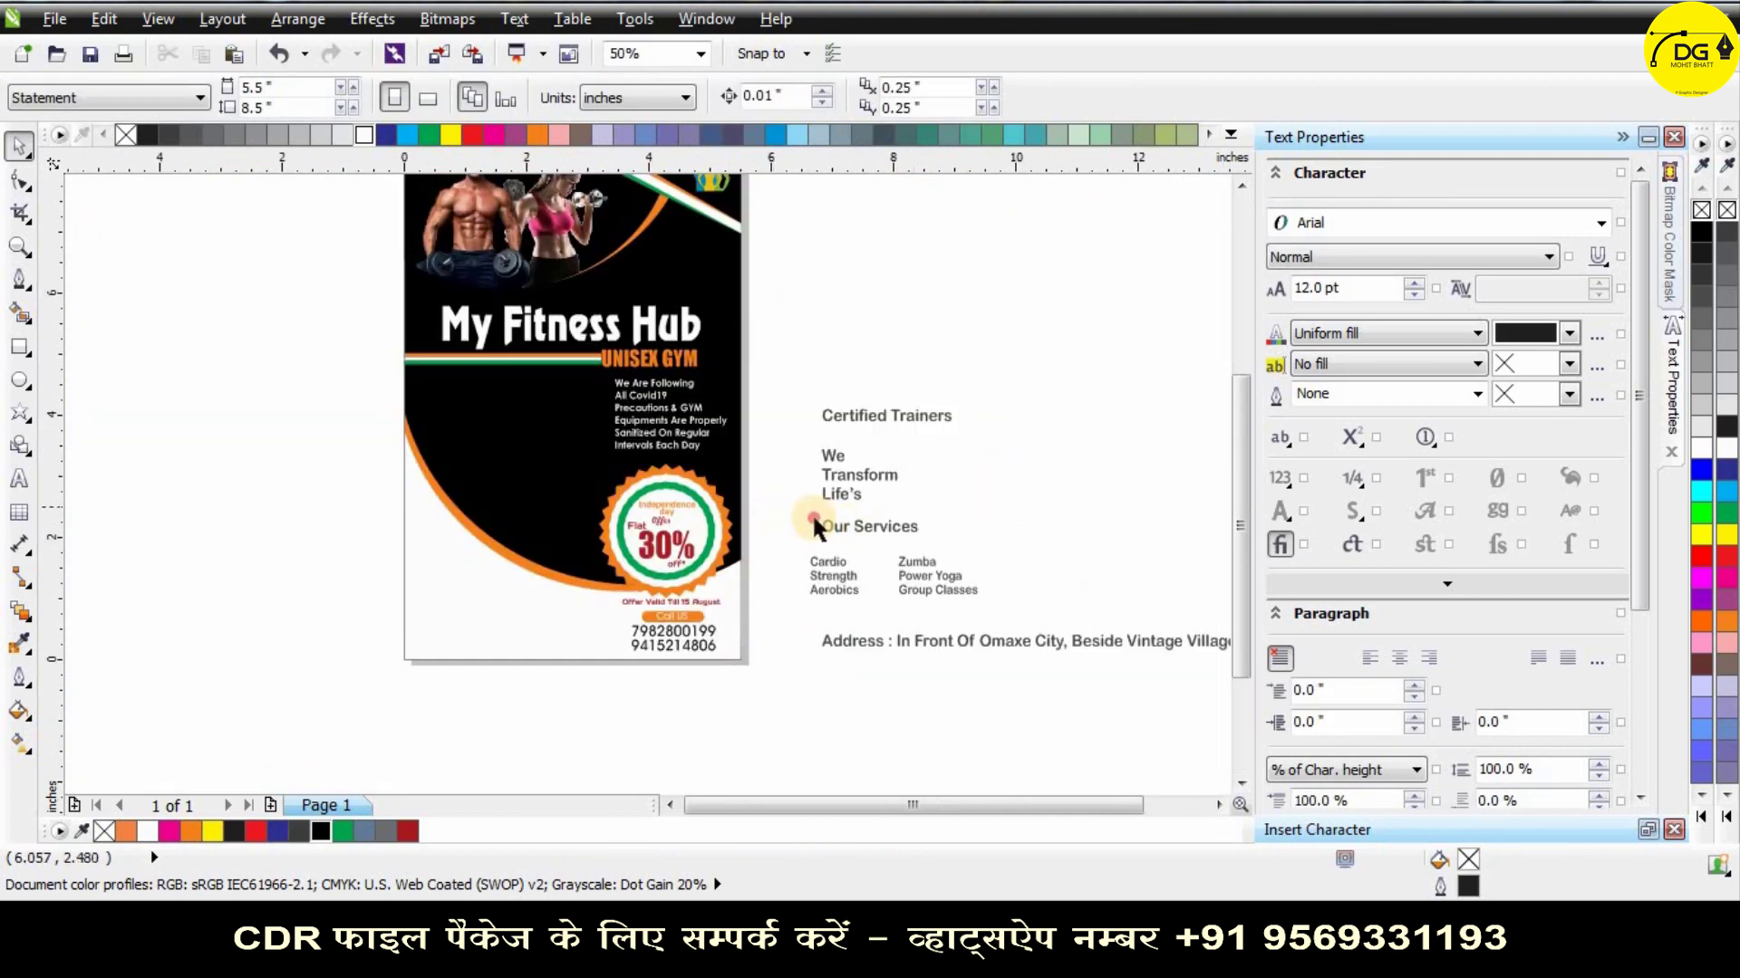
drag(1013, 600, 1014, 601)
drag(913, 582, 658, 596)
scroll(268, 534, up, 1)
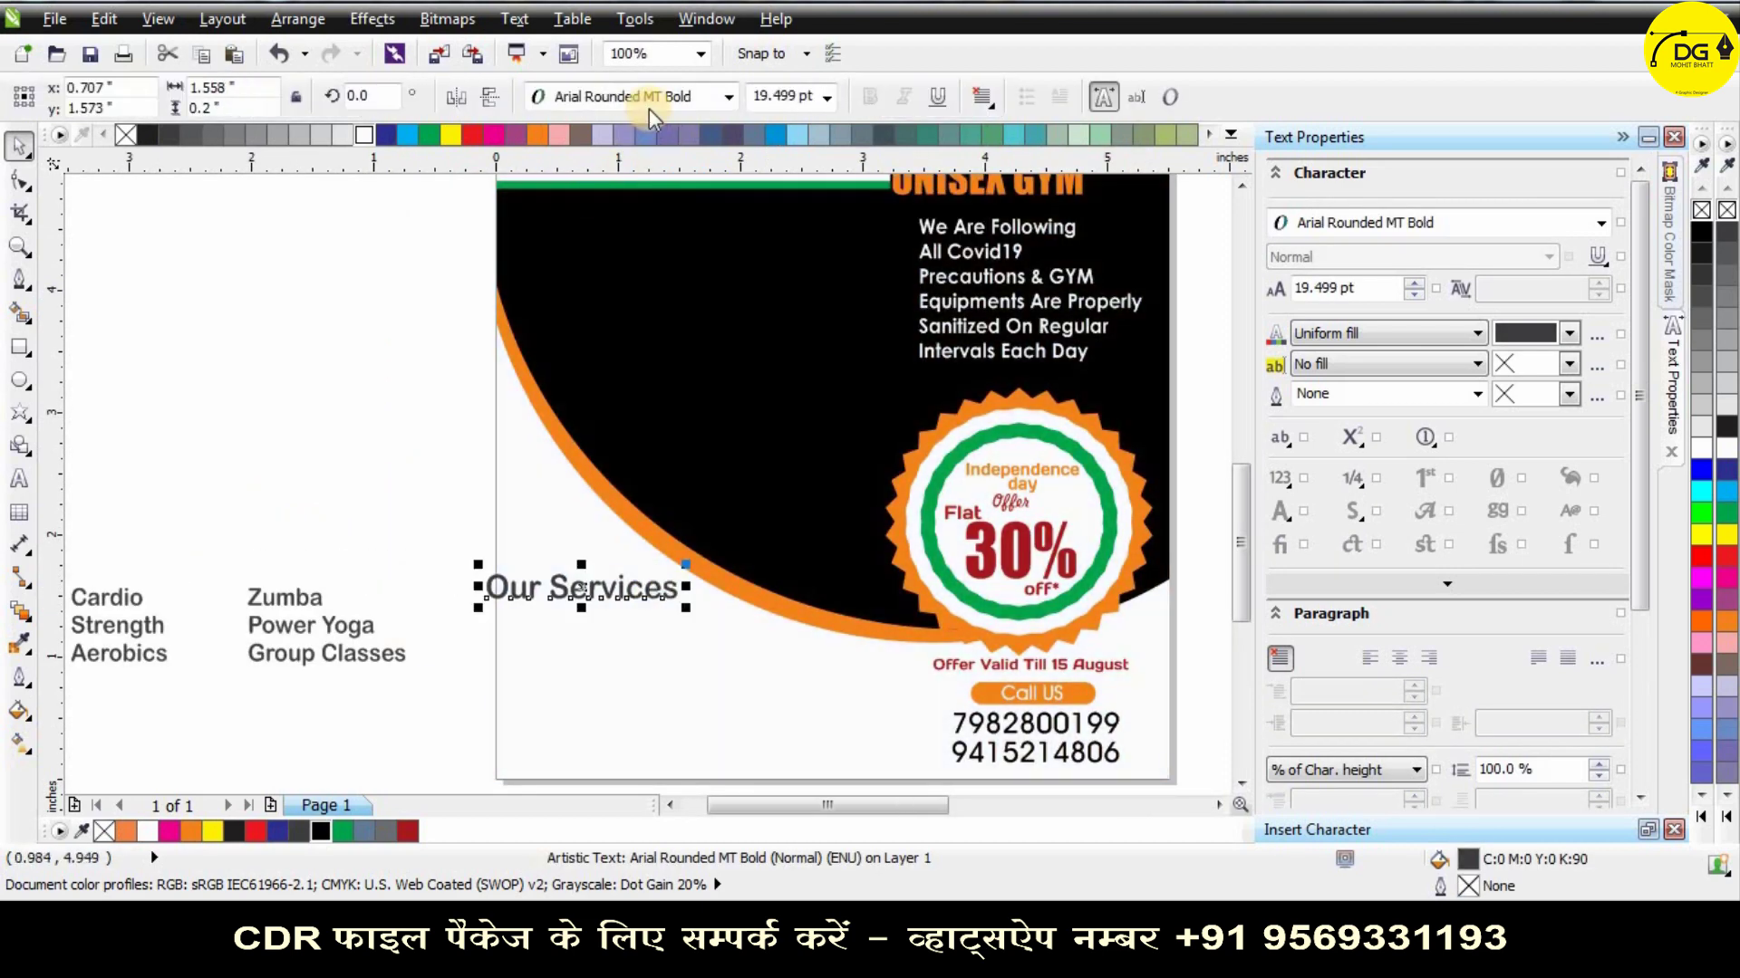
Try Brush Script MT as the font of the "Our Services" heading.
click(648, 98)
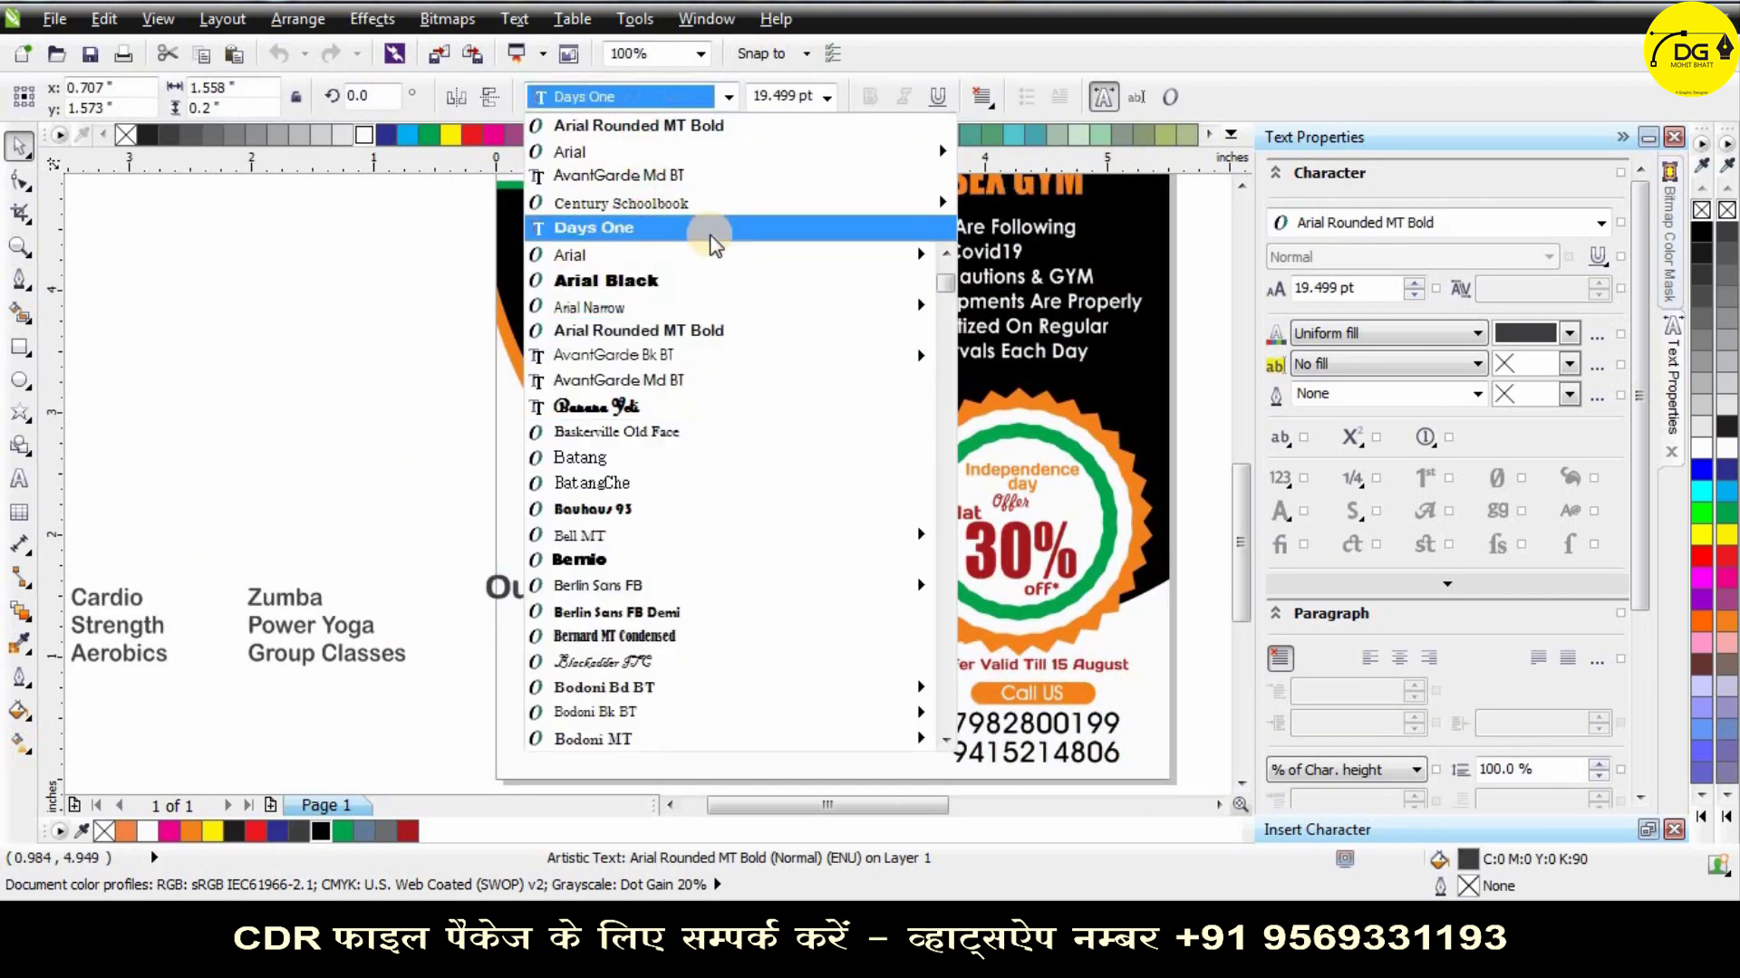
scroll(688, 435, down, 4)
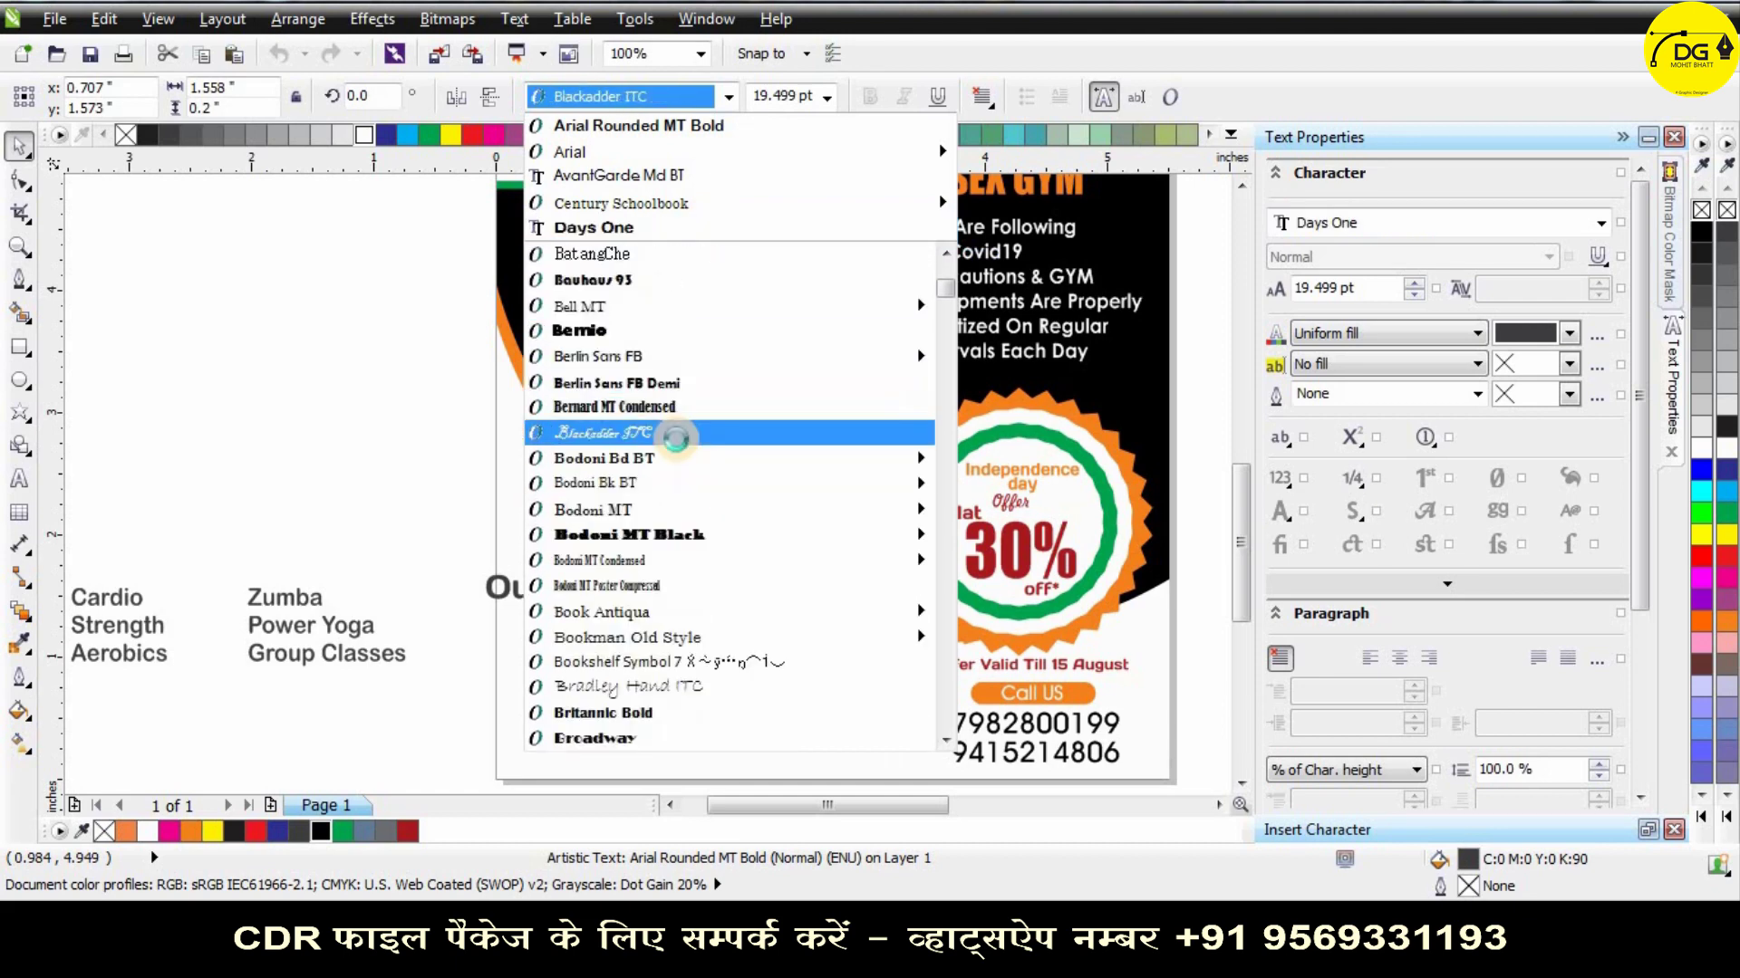
scroll(686, 524, down, 3)
click(668, 502)
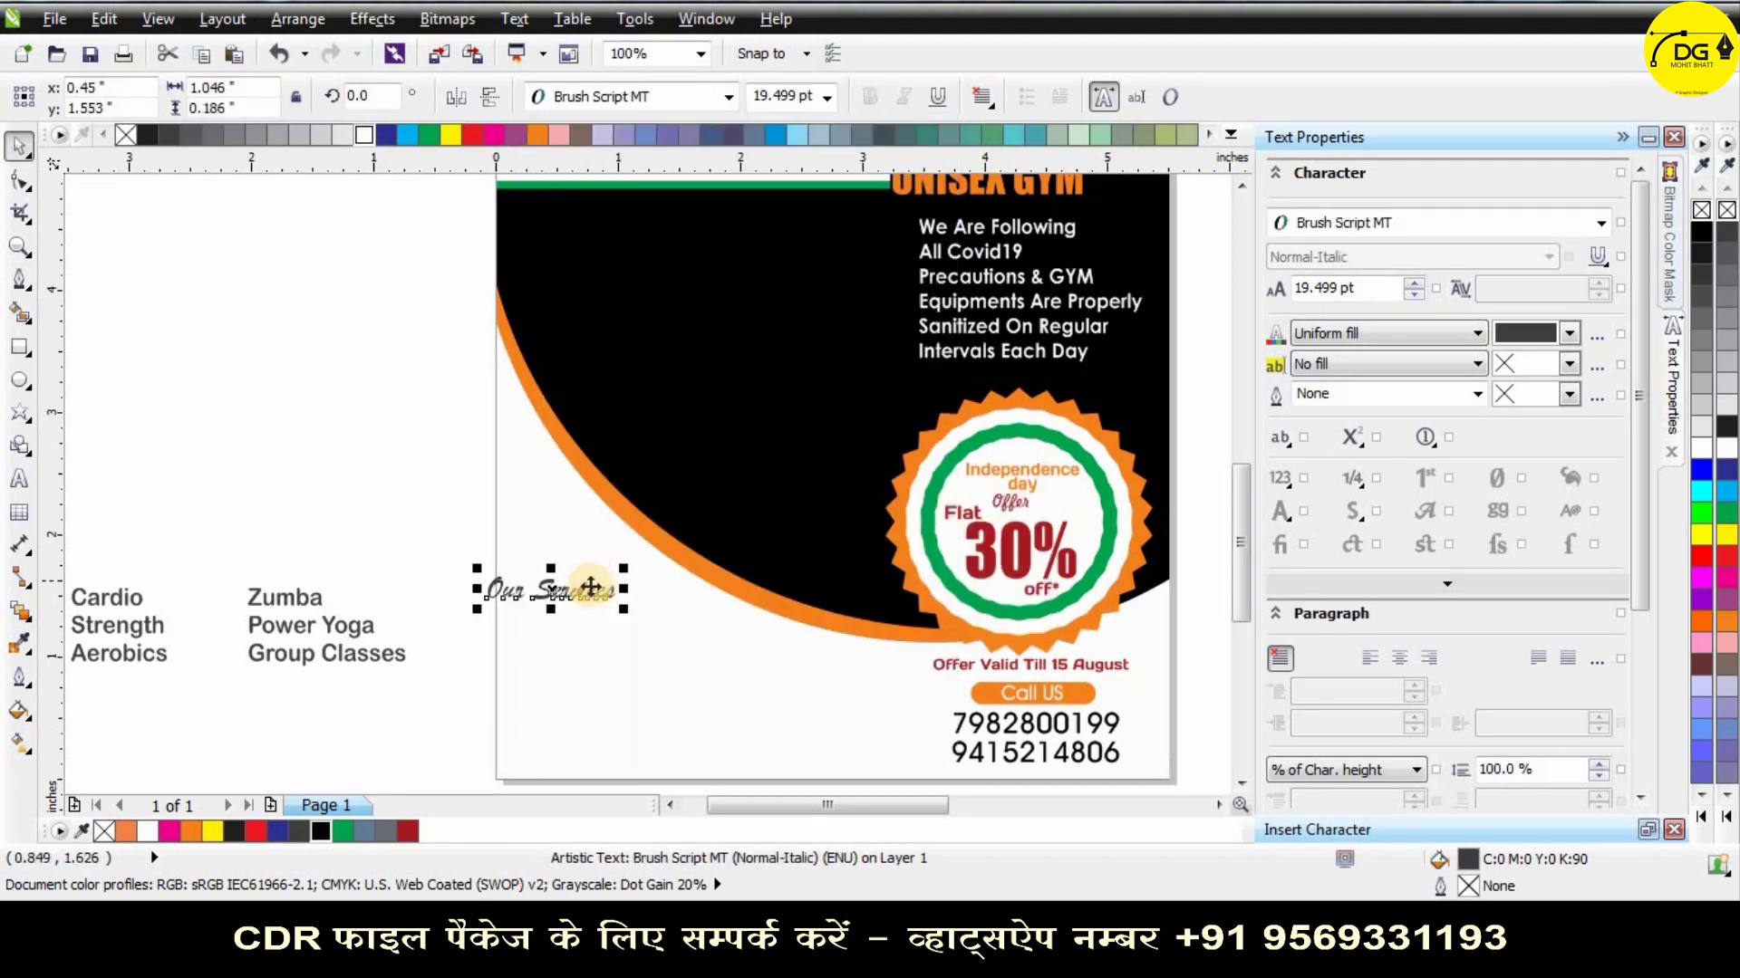
Set the "Our Services" heading to the Khand font in bold.
scroll(628, 596, up, 1)
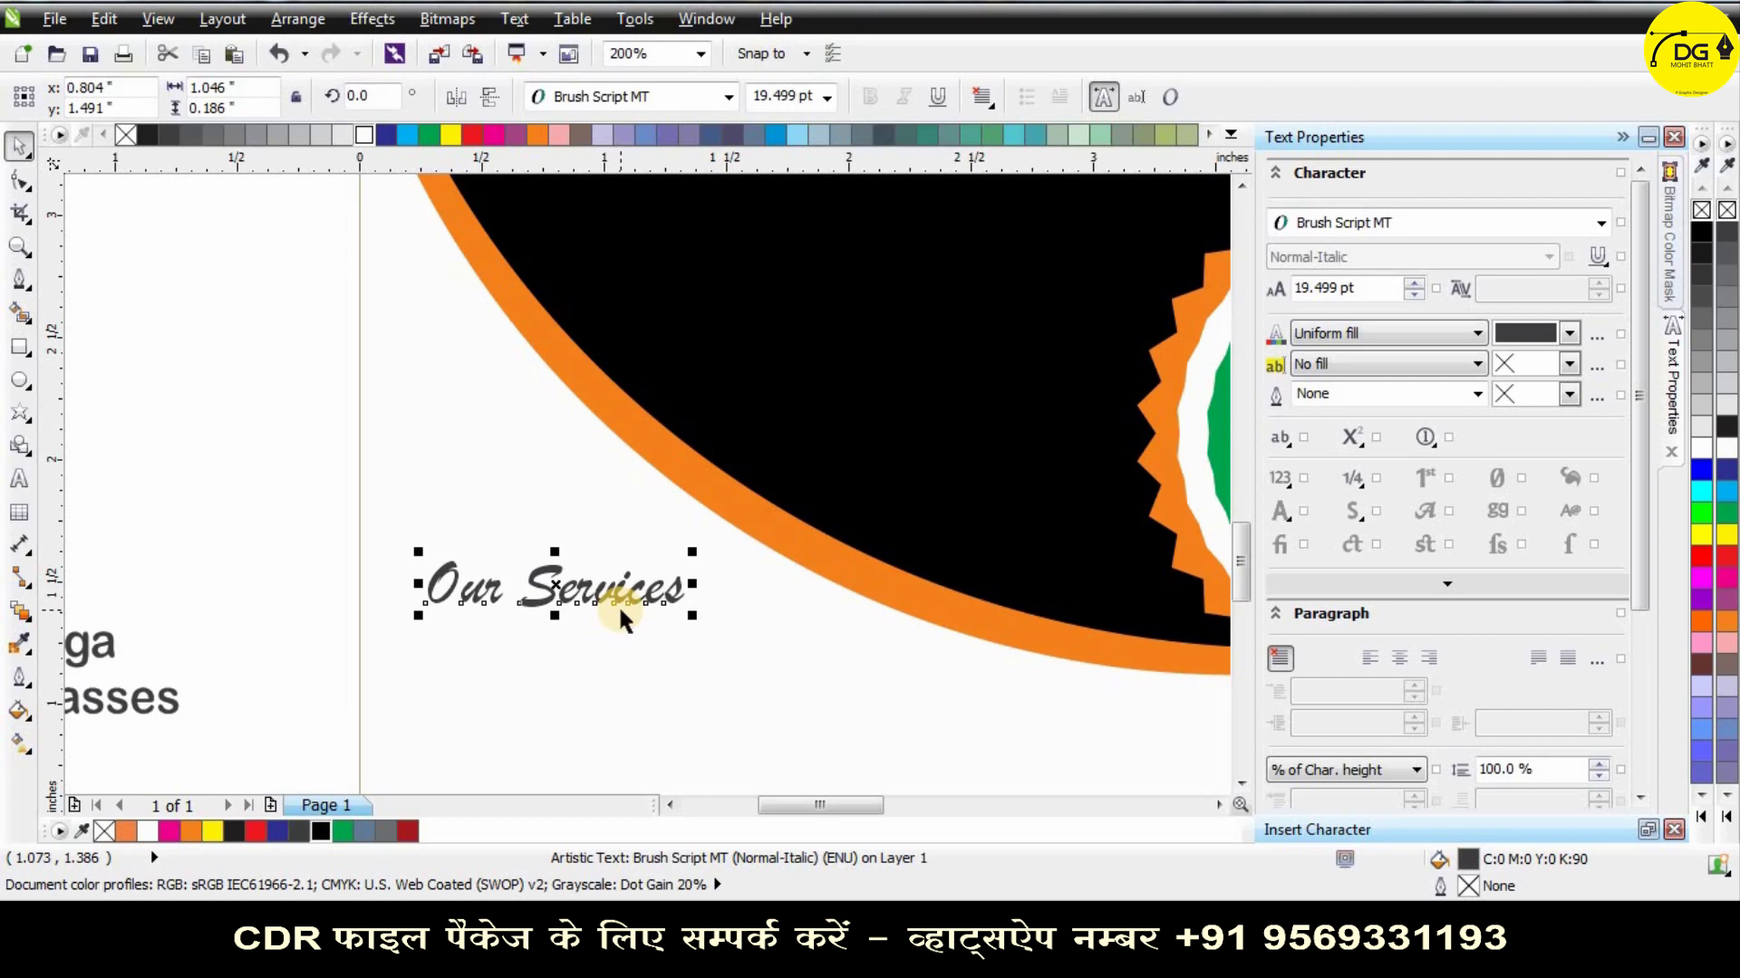
click(656, 103)
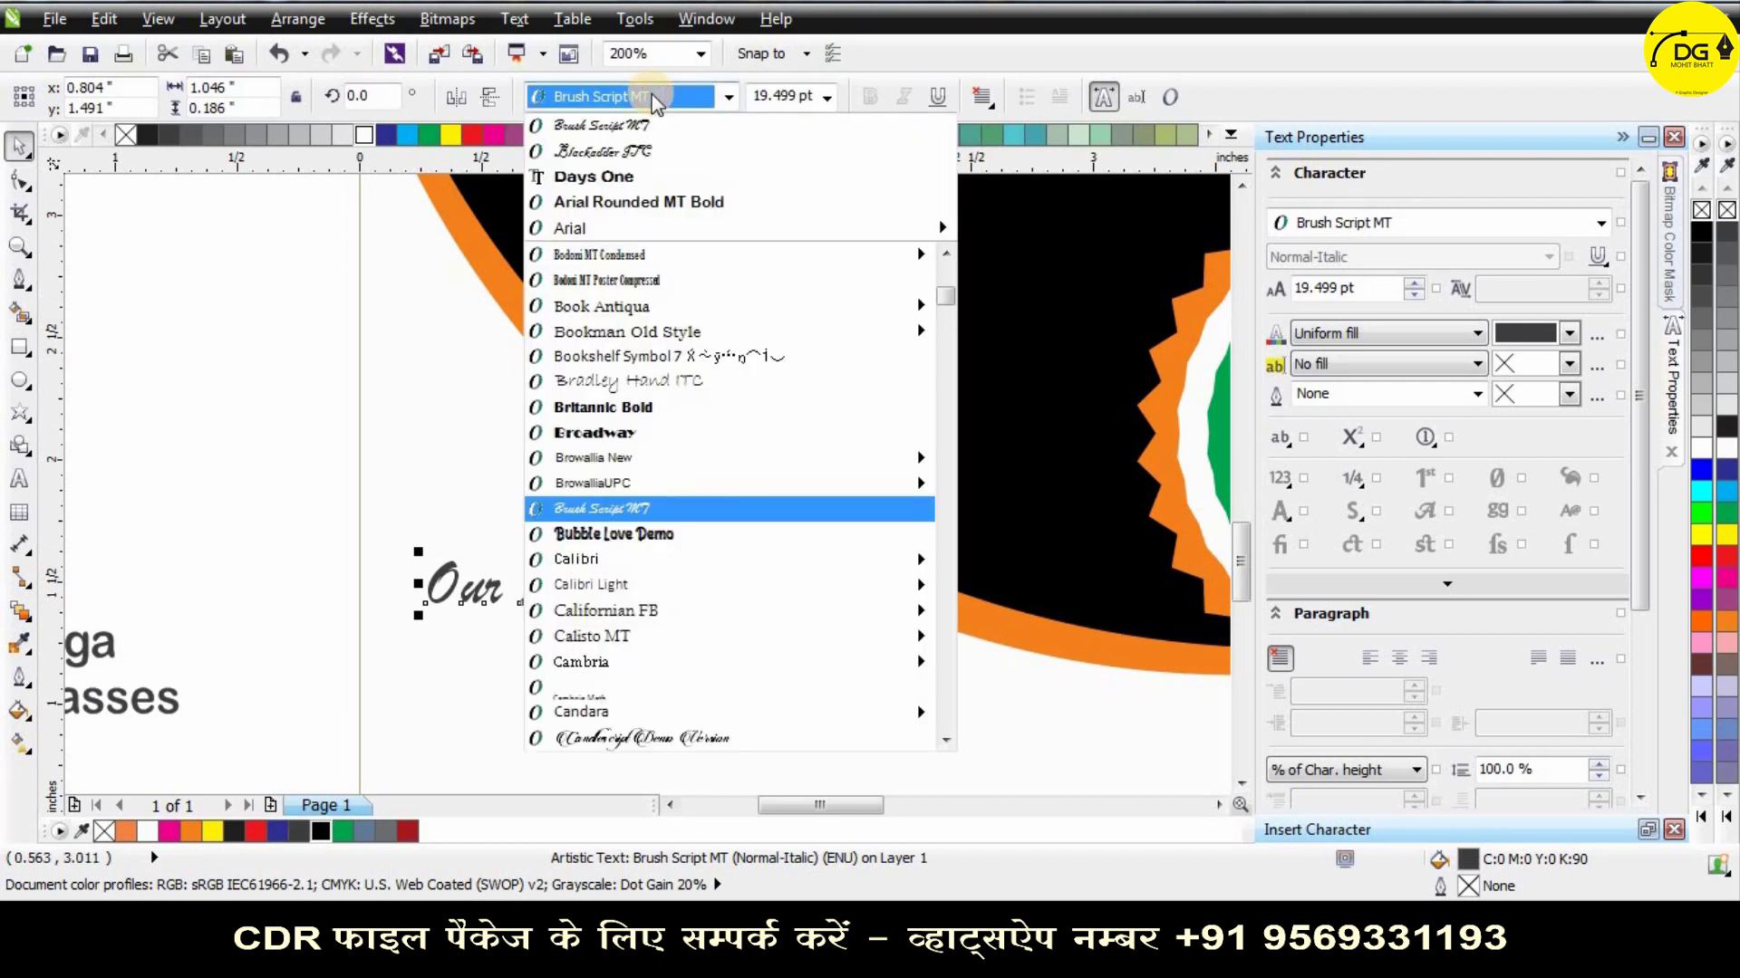
text(Khand)
key(Return)
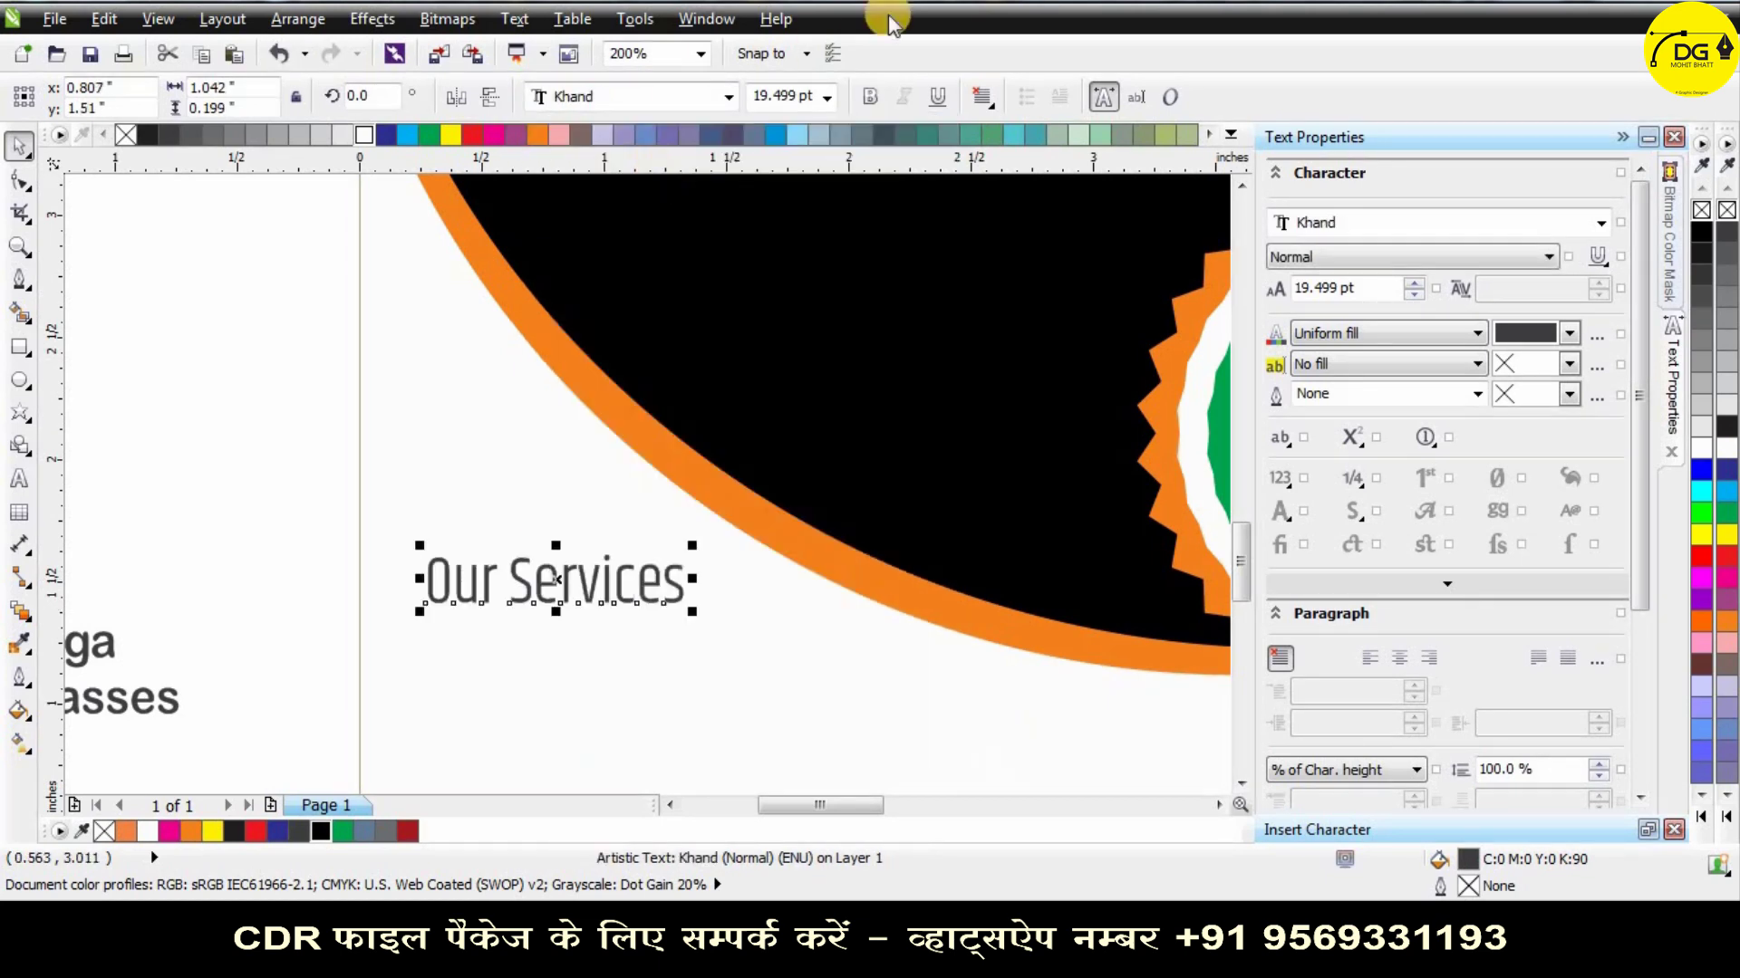
click(870, 107)
Enlarge "Our Services" to about 25.5 pt, positioned at about X 0.877, Y 1.452 in, and fill it orange.
scroll(608, 525, down, 3)
scroll(607, 526, up, 2)
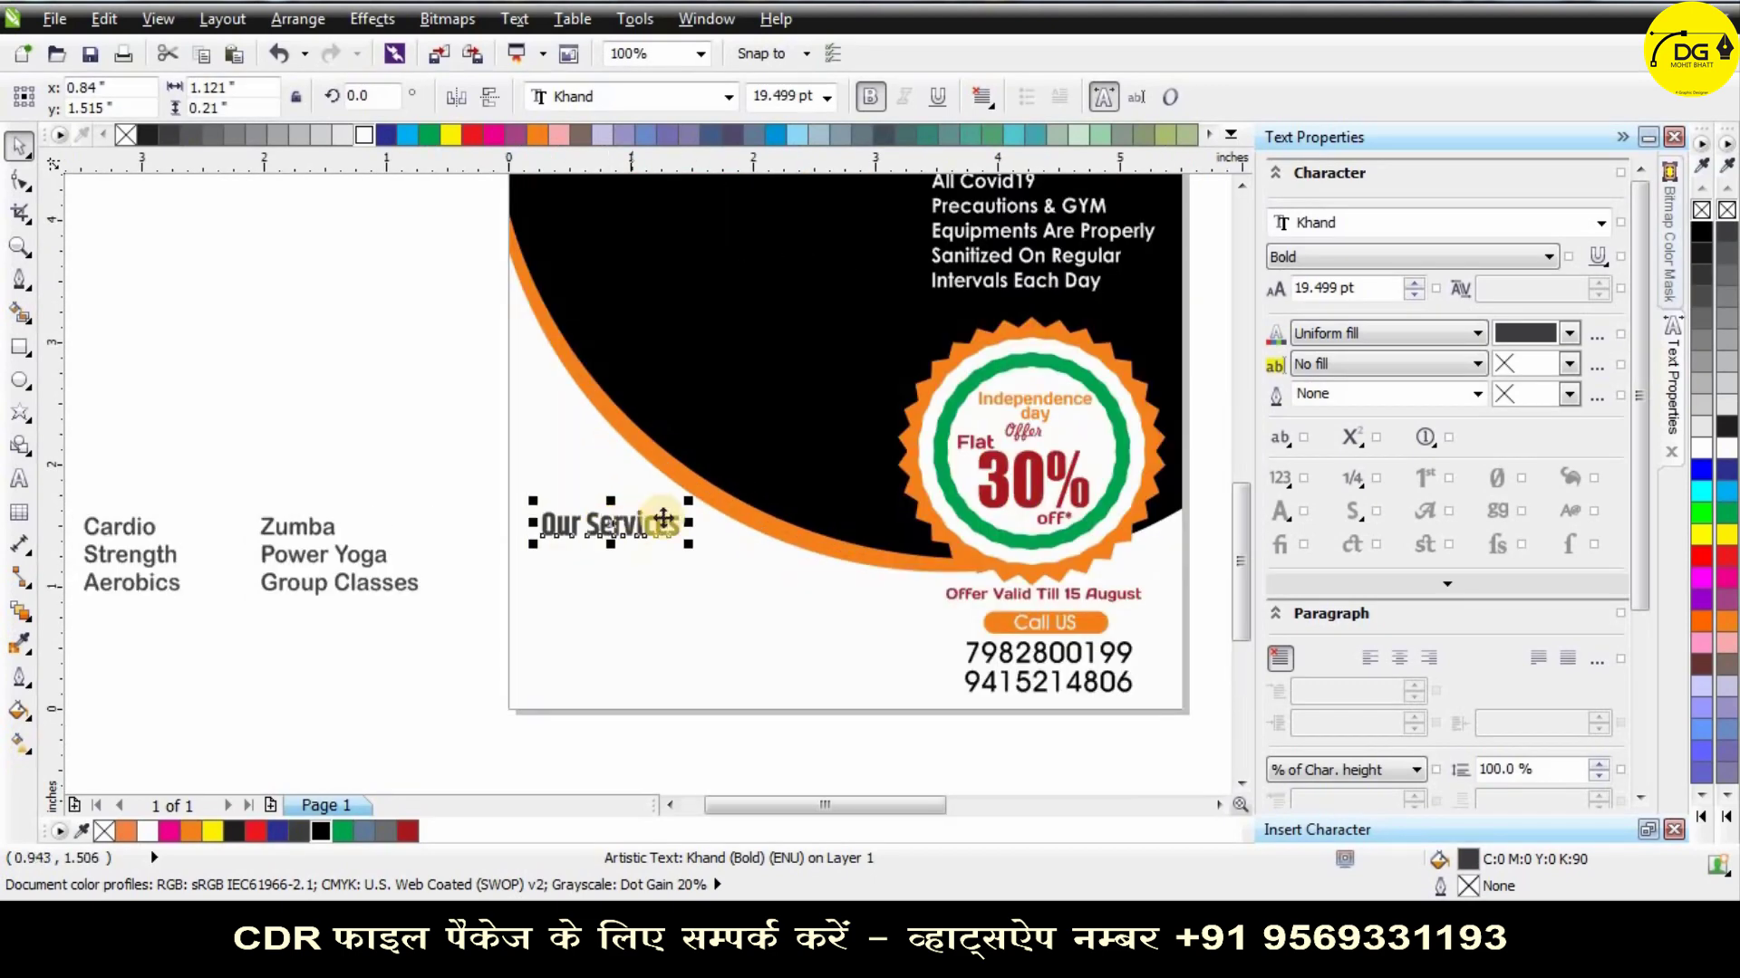
scroll(664, 518, up, 2)
scroll(664, 518, down, 2)
drag(664, 519, 726, 555)
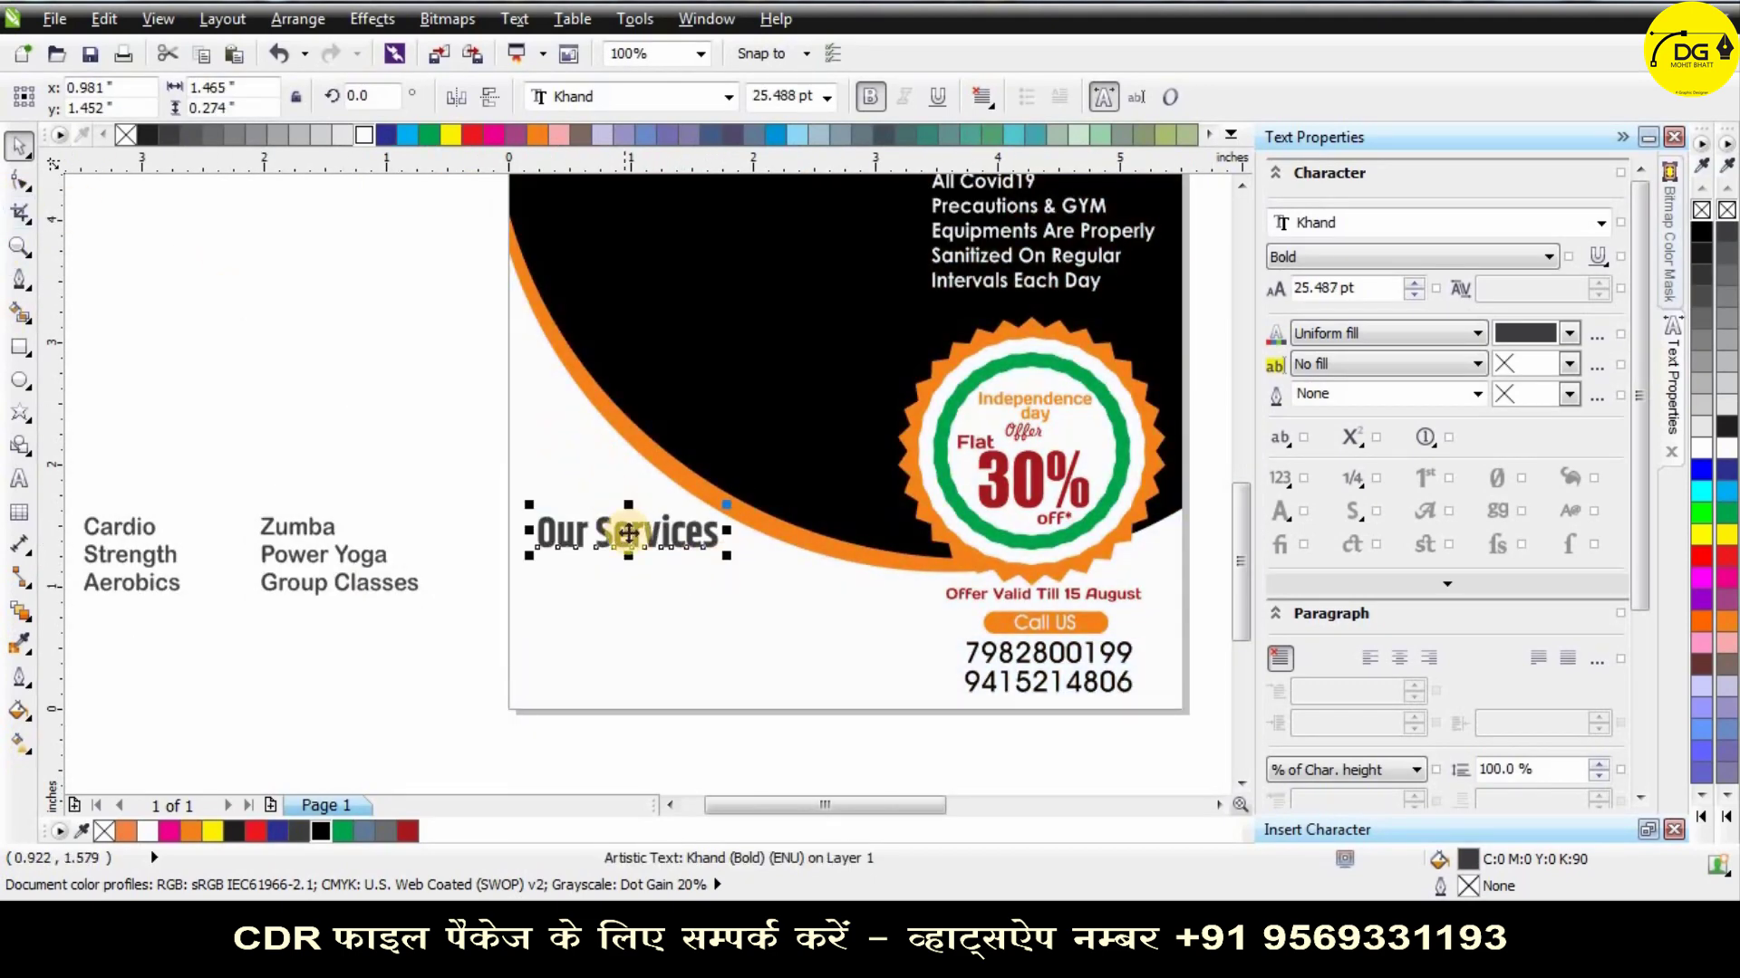
drag(629, 533, 616, 534)
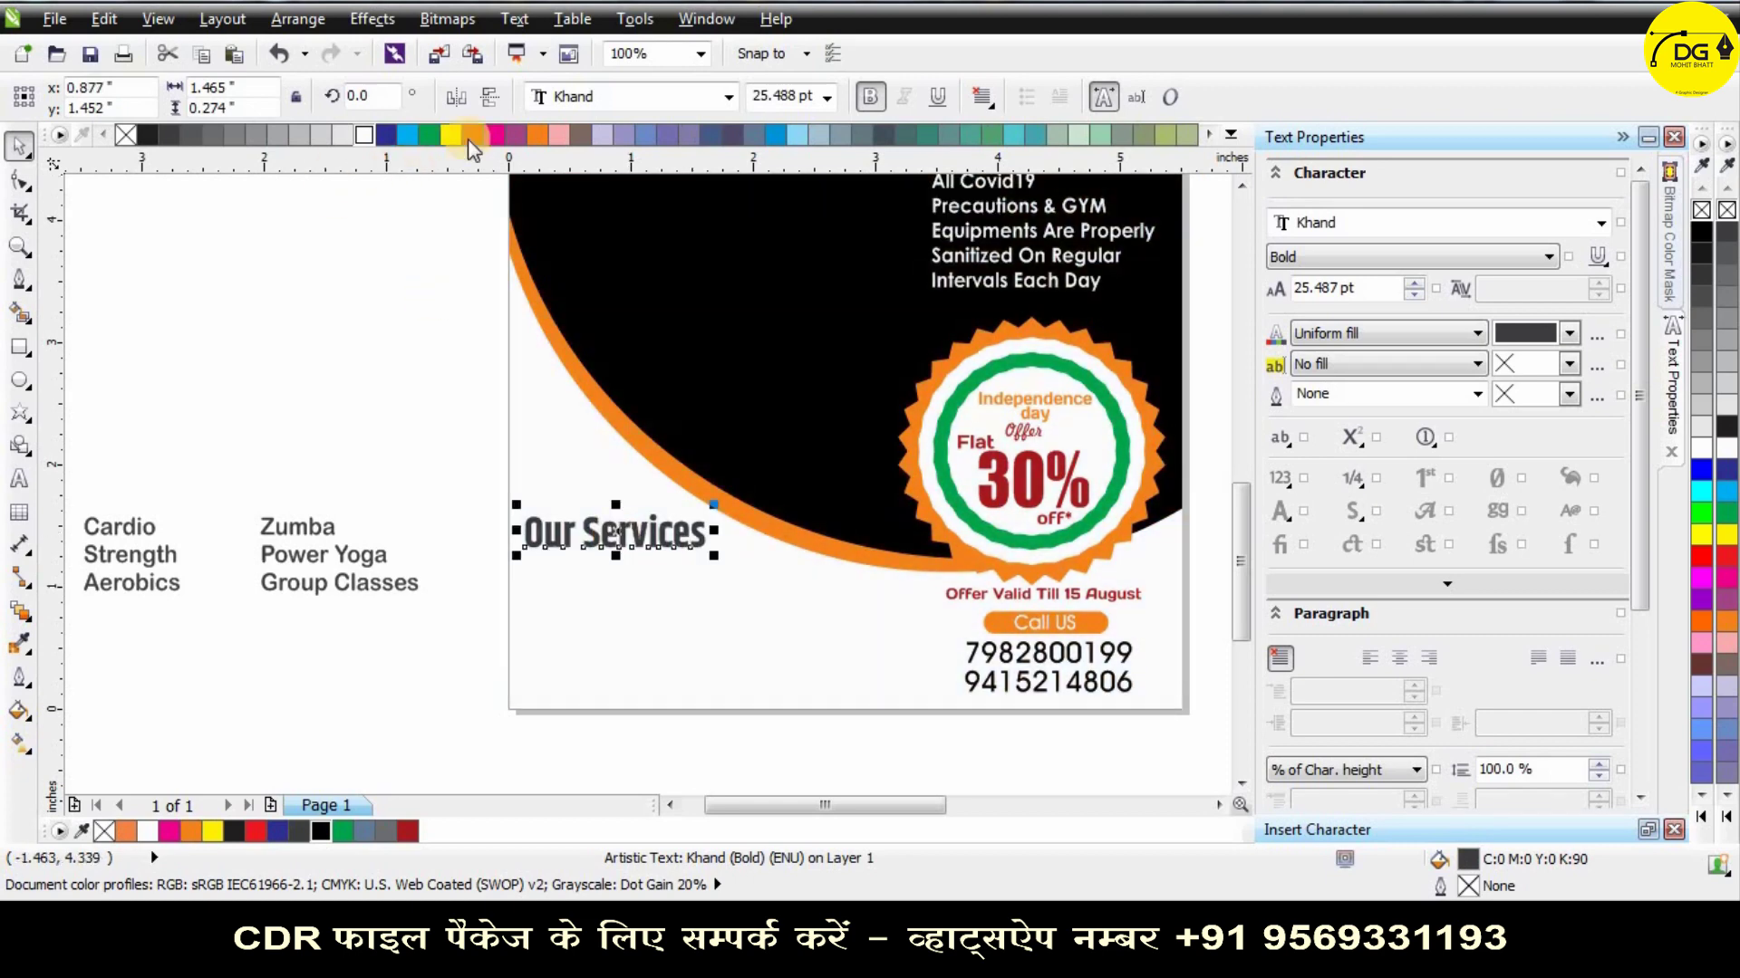
click(190, 829)
click(204, 498)
Set both service lists to the AvantGarde Md BT font.
scroll(529, 565, down, 1)
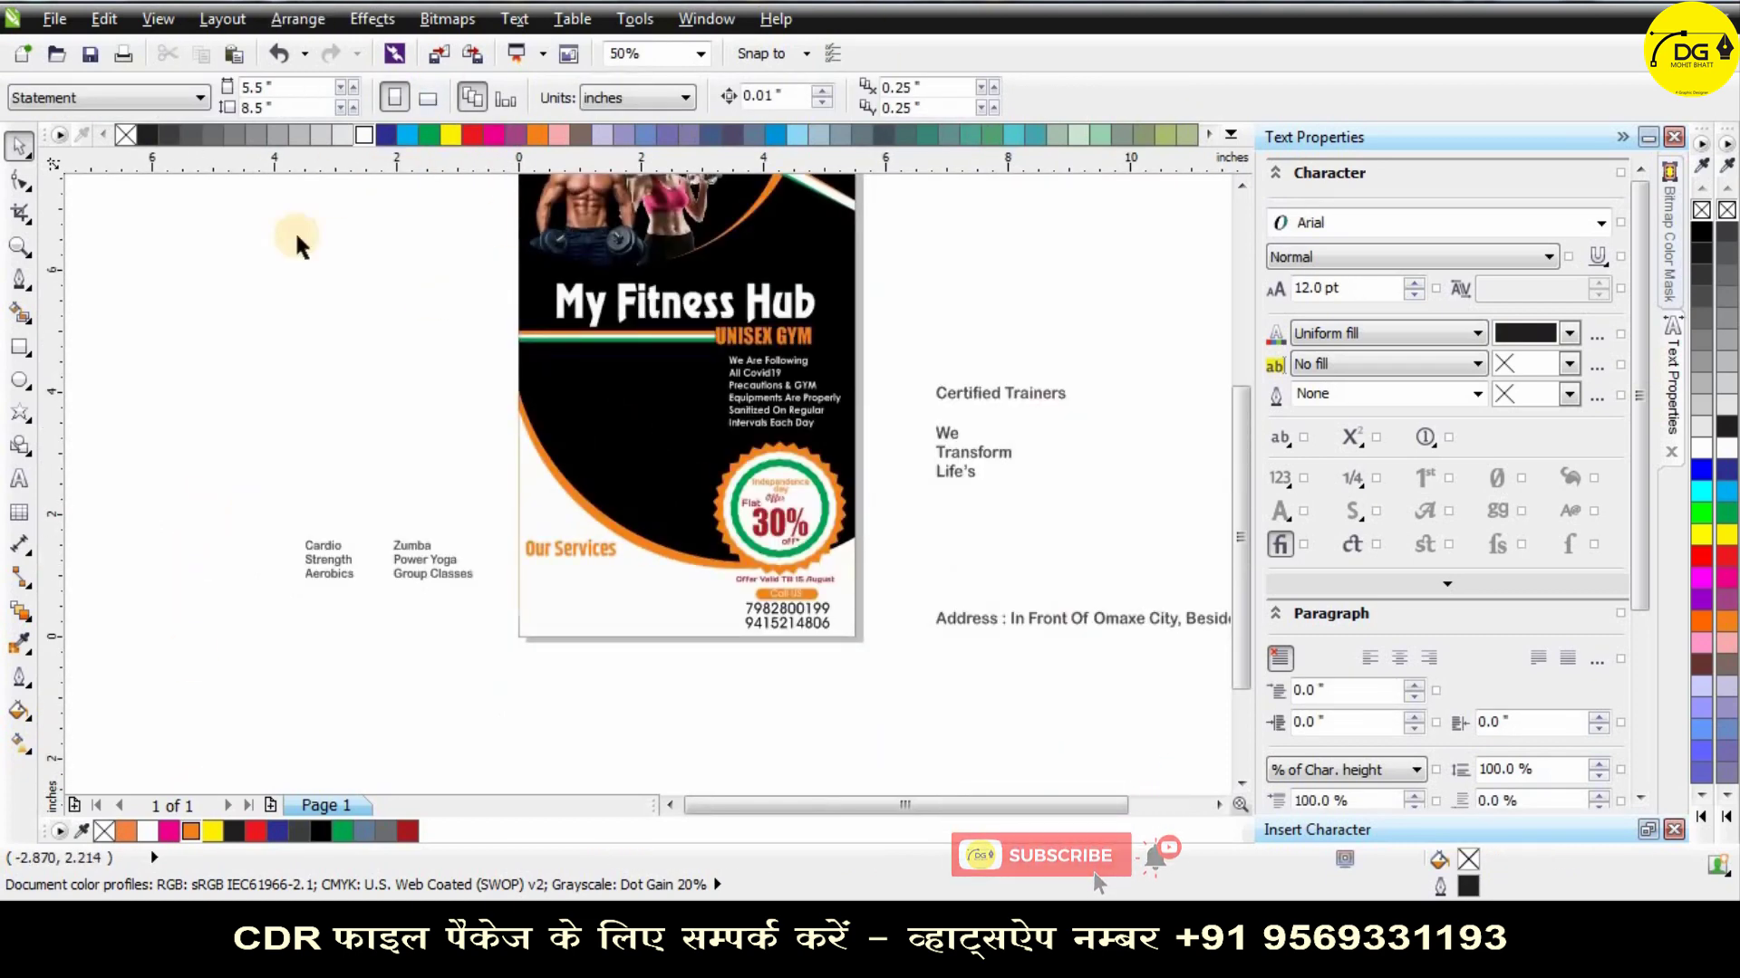
drag(281, 506, 466, 609)
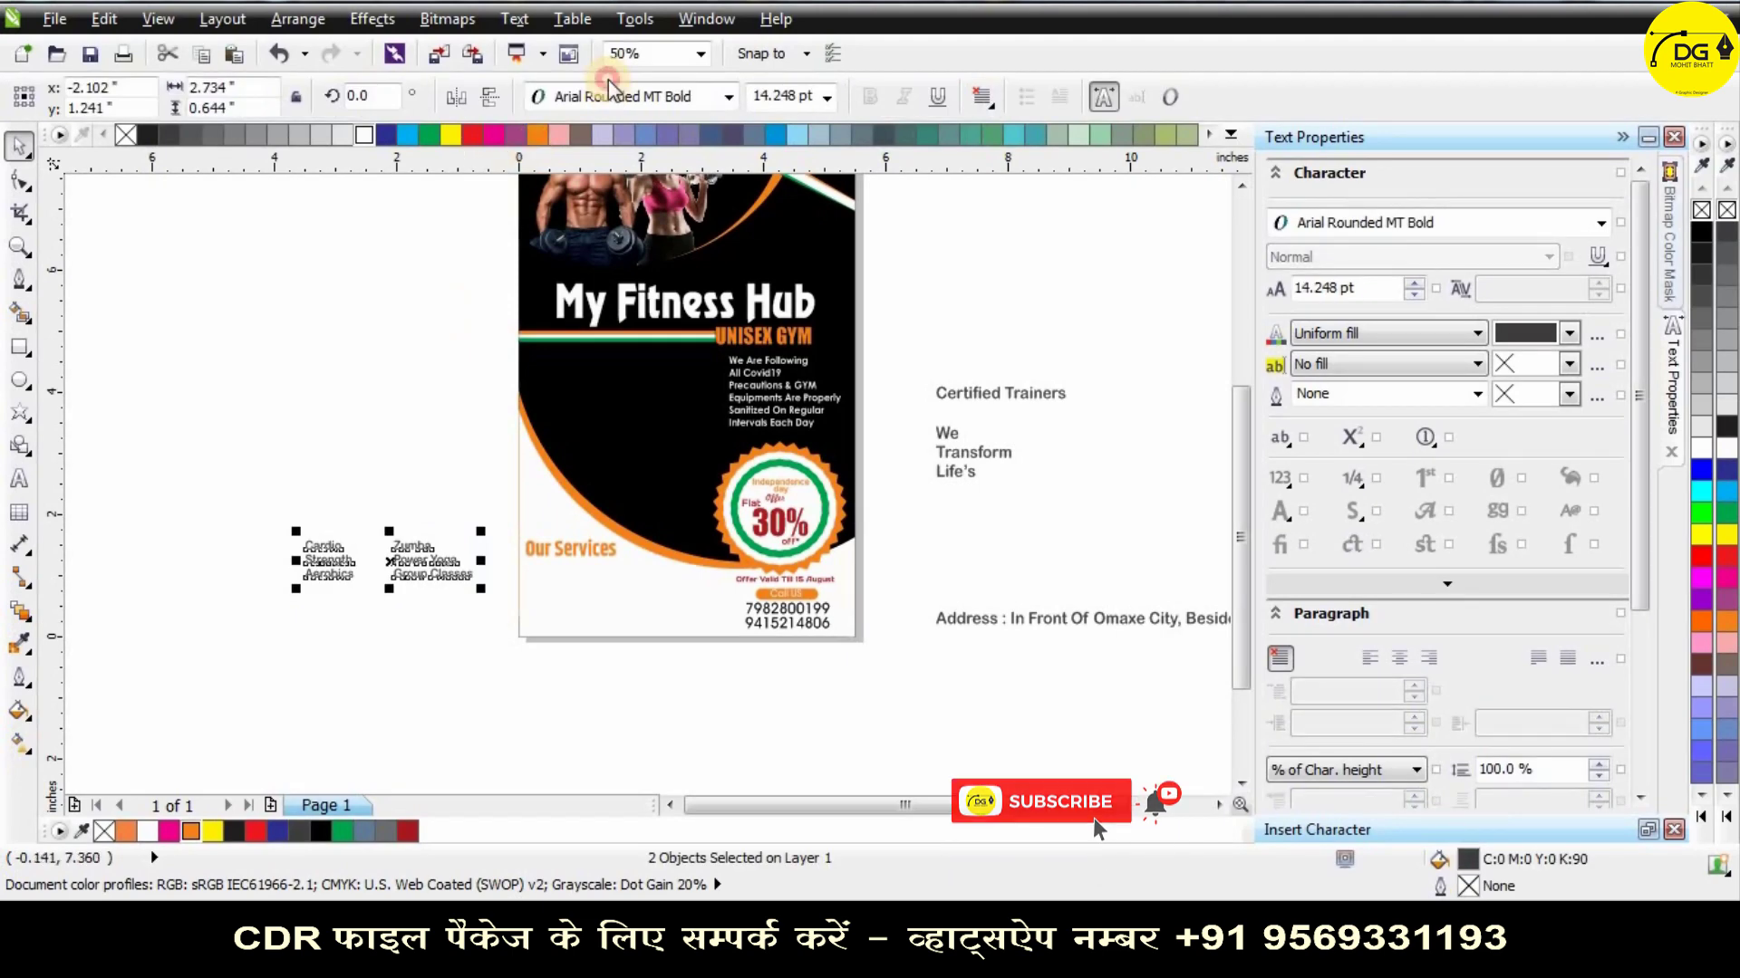
click(609, 88)
mouse_move(646, 288)
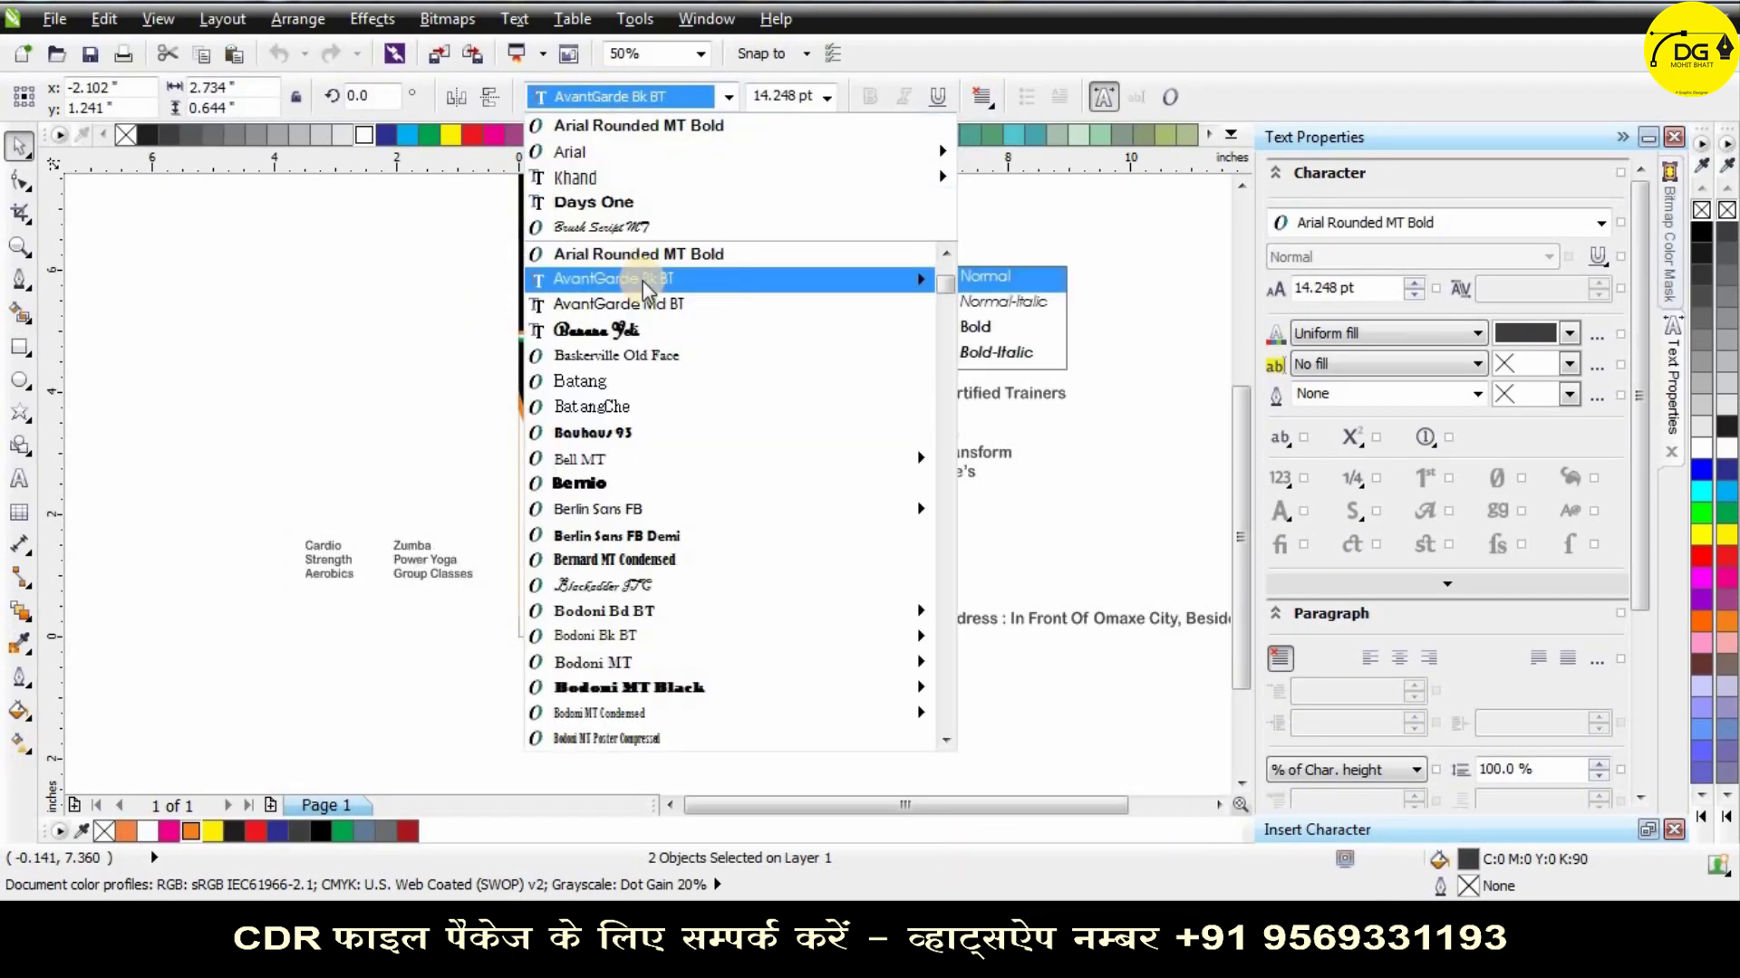
click(724, 303)
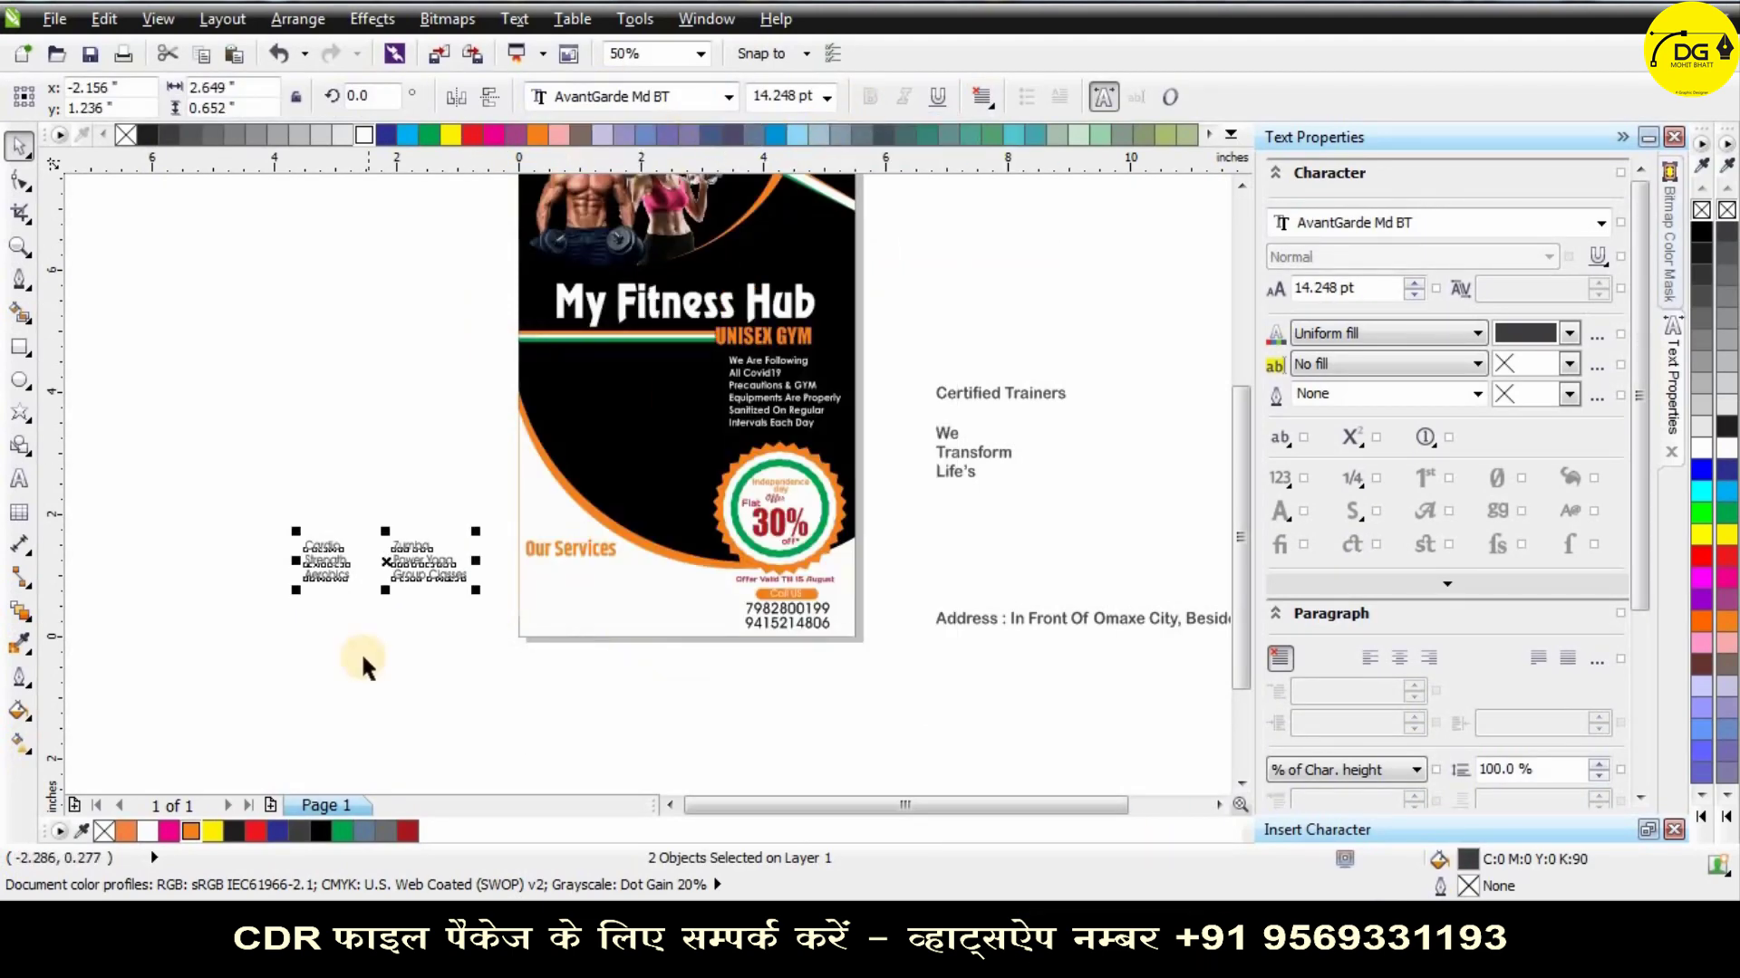
Place both service lists directly beneath the "Our Services" heading, centred at about X 1.438, Y 0.882 in.
scroll(367, 625, up, 4)
scroll(390, 575, down, 2)
drag(498, 461, 906, 508)
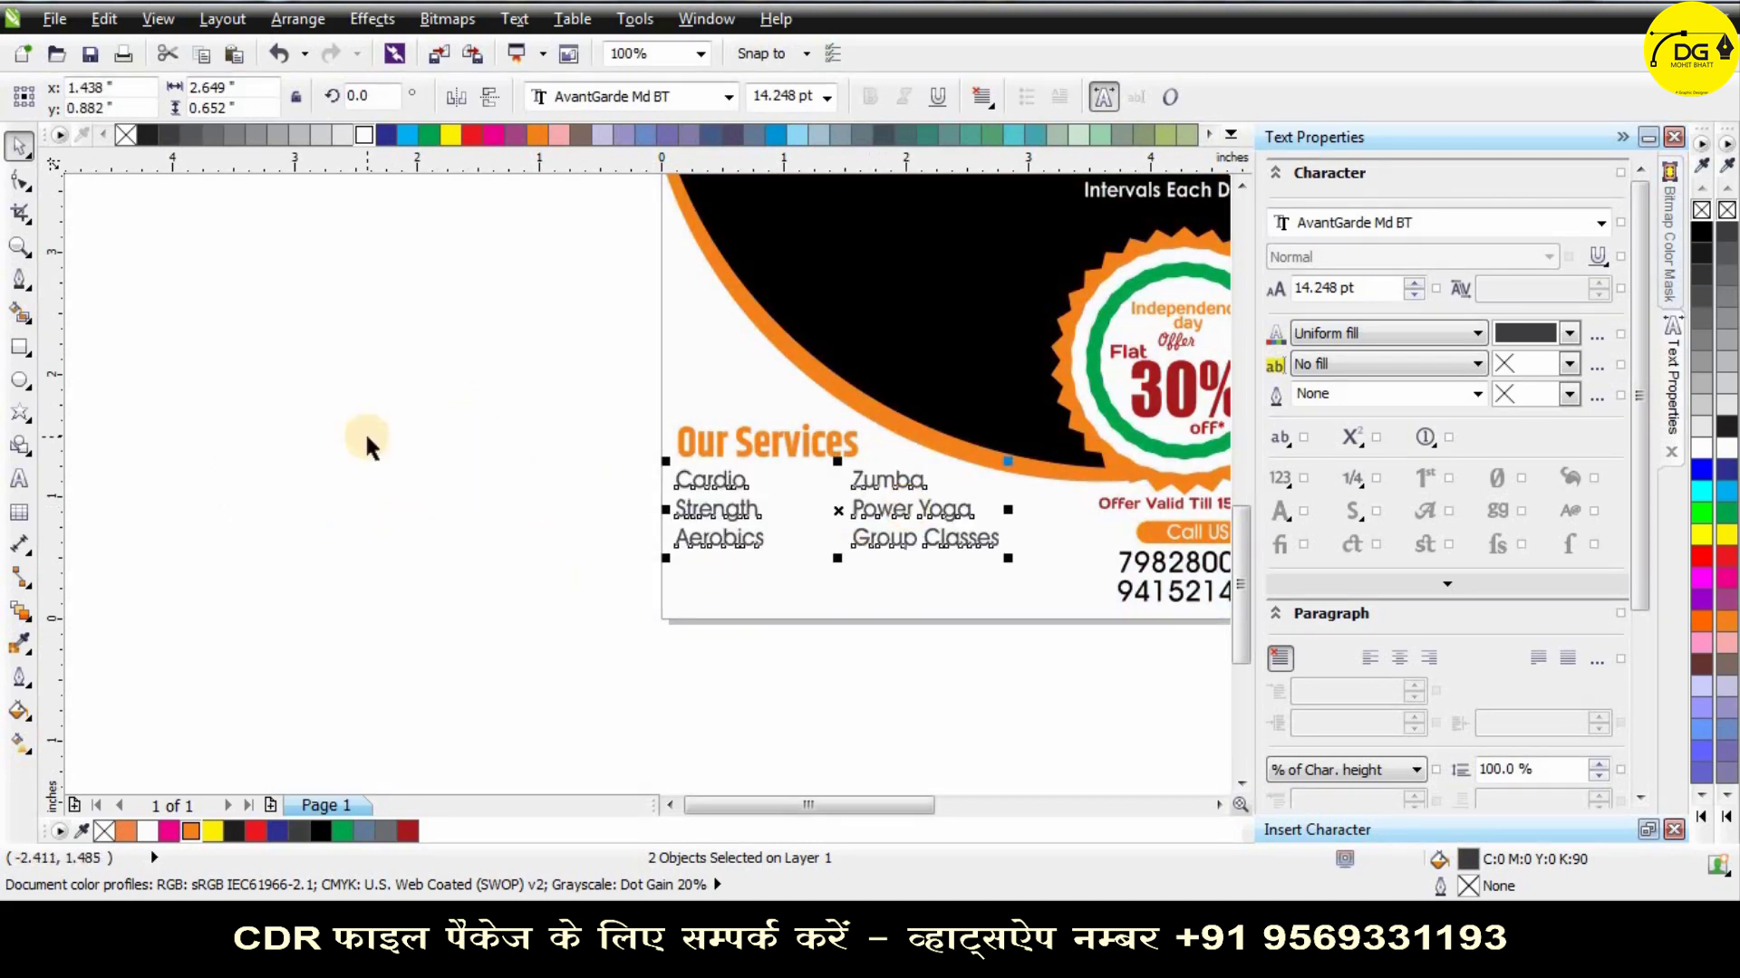
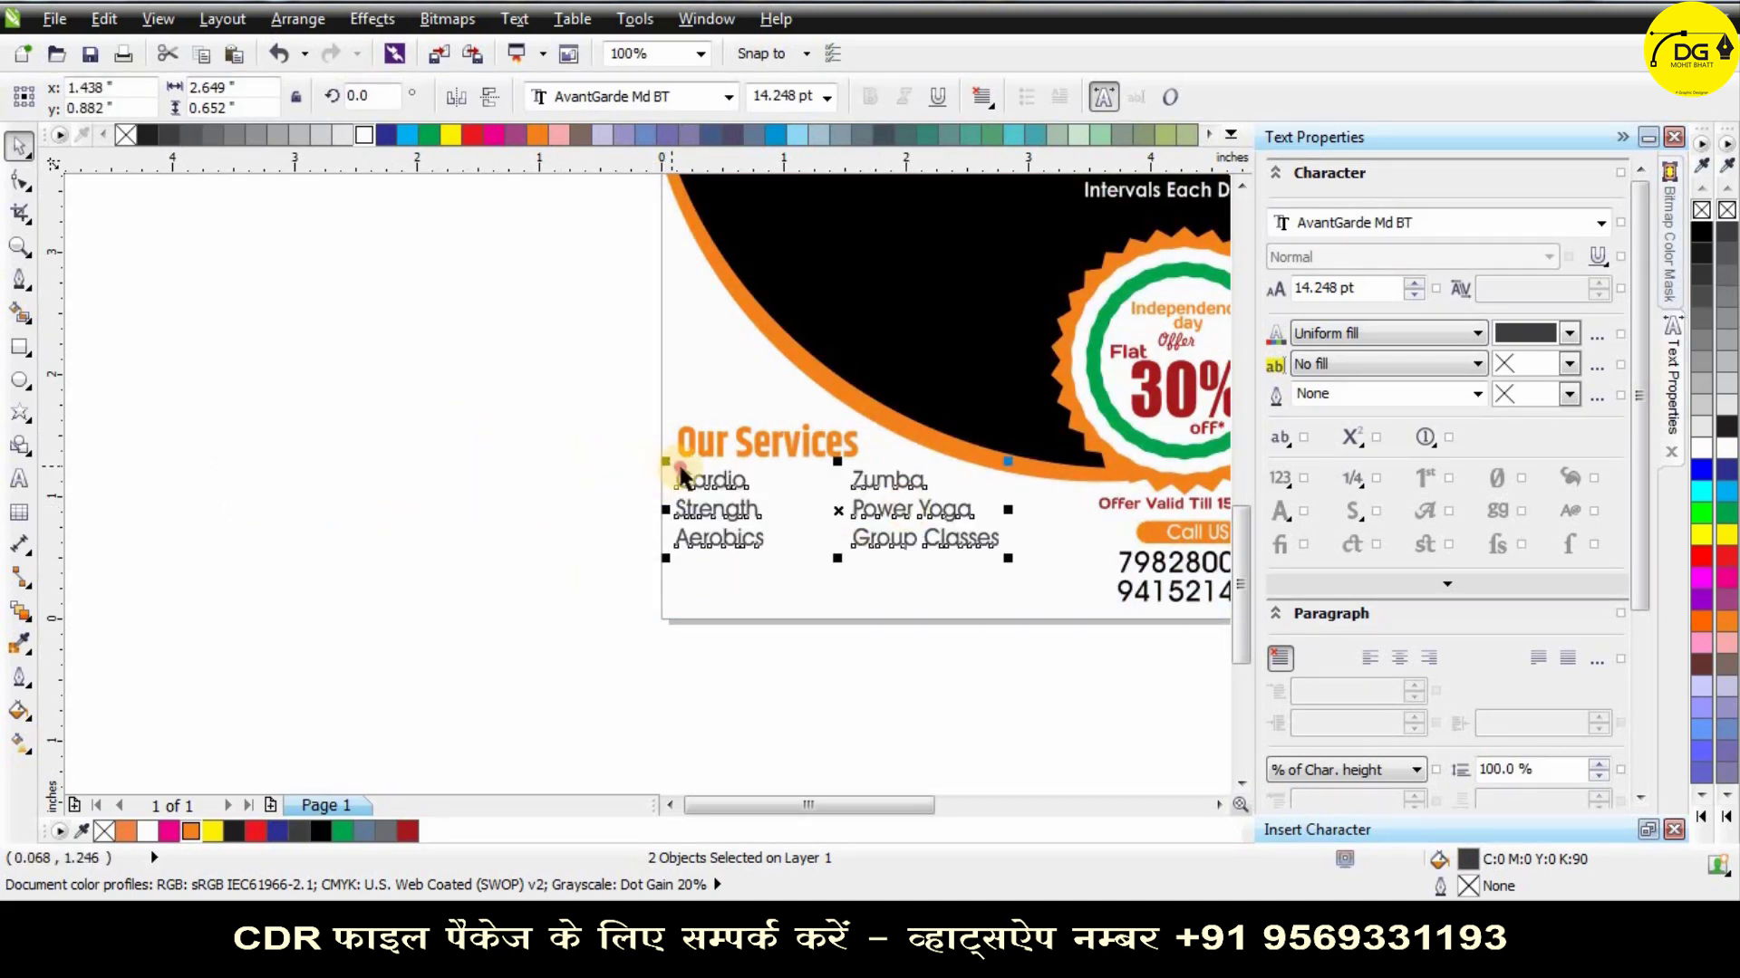
drag(679, 466, 1013, 579)
key(ctrl+z)
key(Escape)
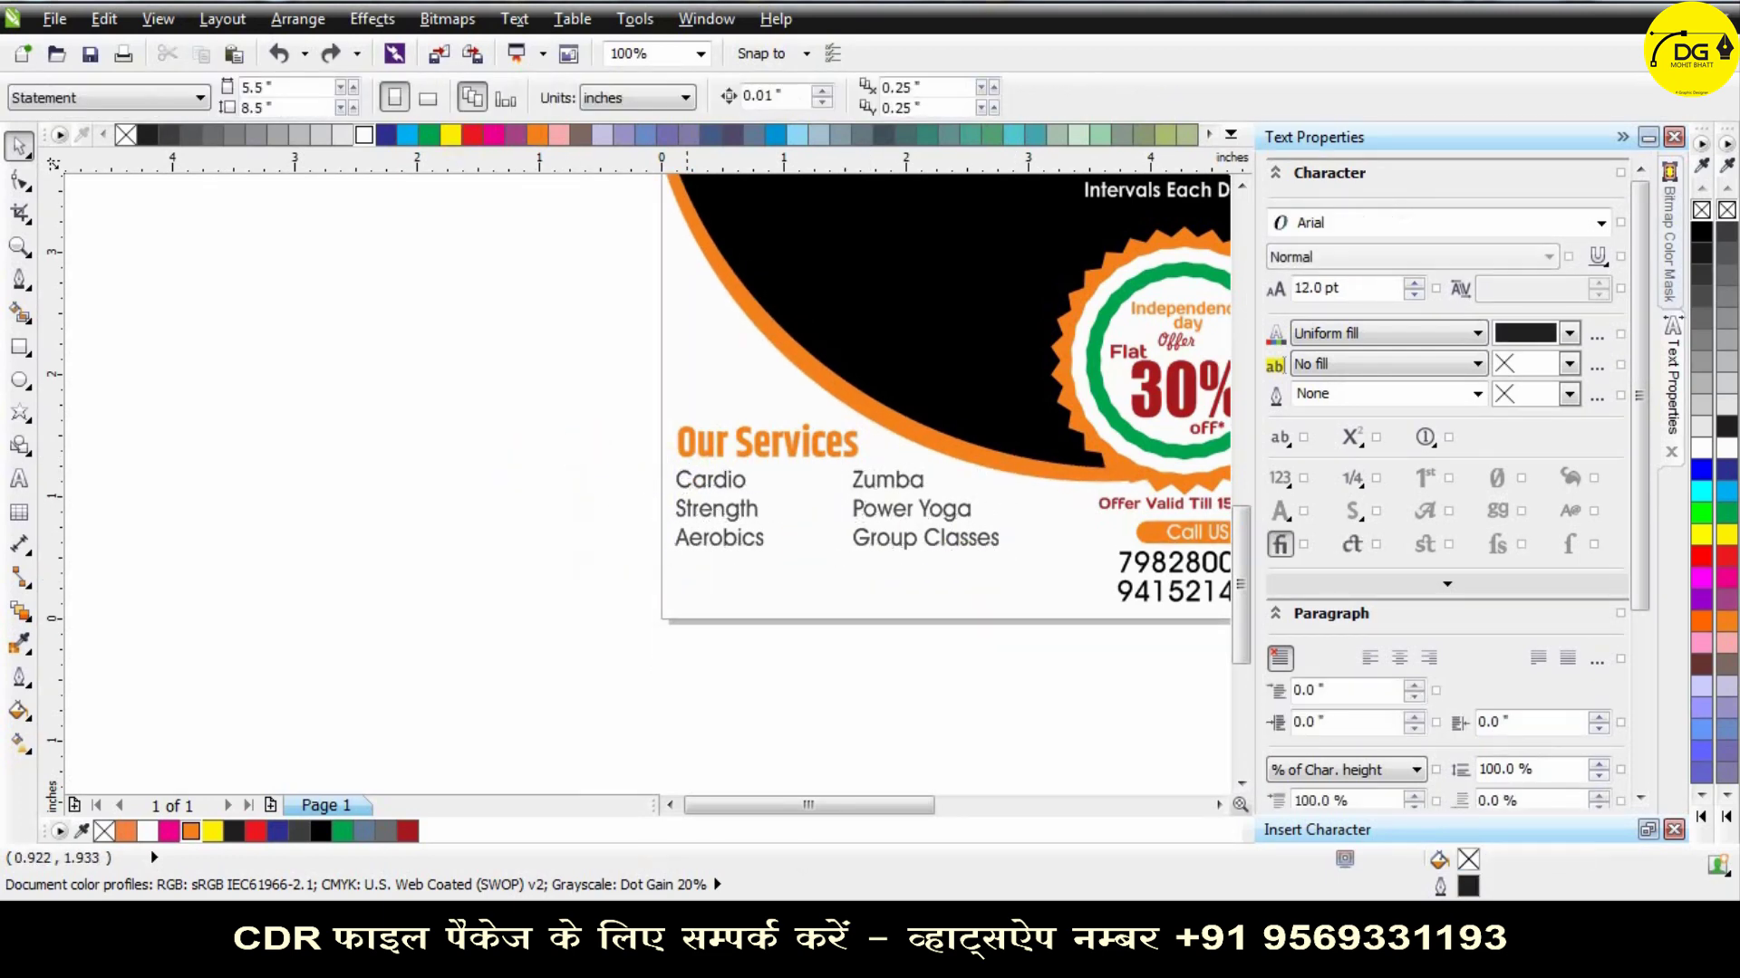
Shift both service lists slightly rightward to indent them under the heading, bringing the two columns a little closer together.
click(806, 444)
drag(865, 480, 874, 481)
click(689, 484)
key(Right)
key(Right)
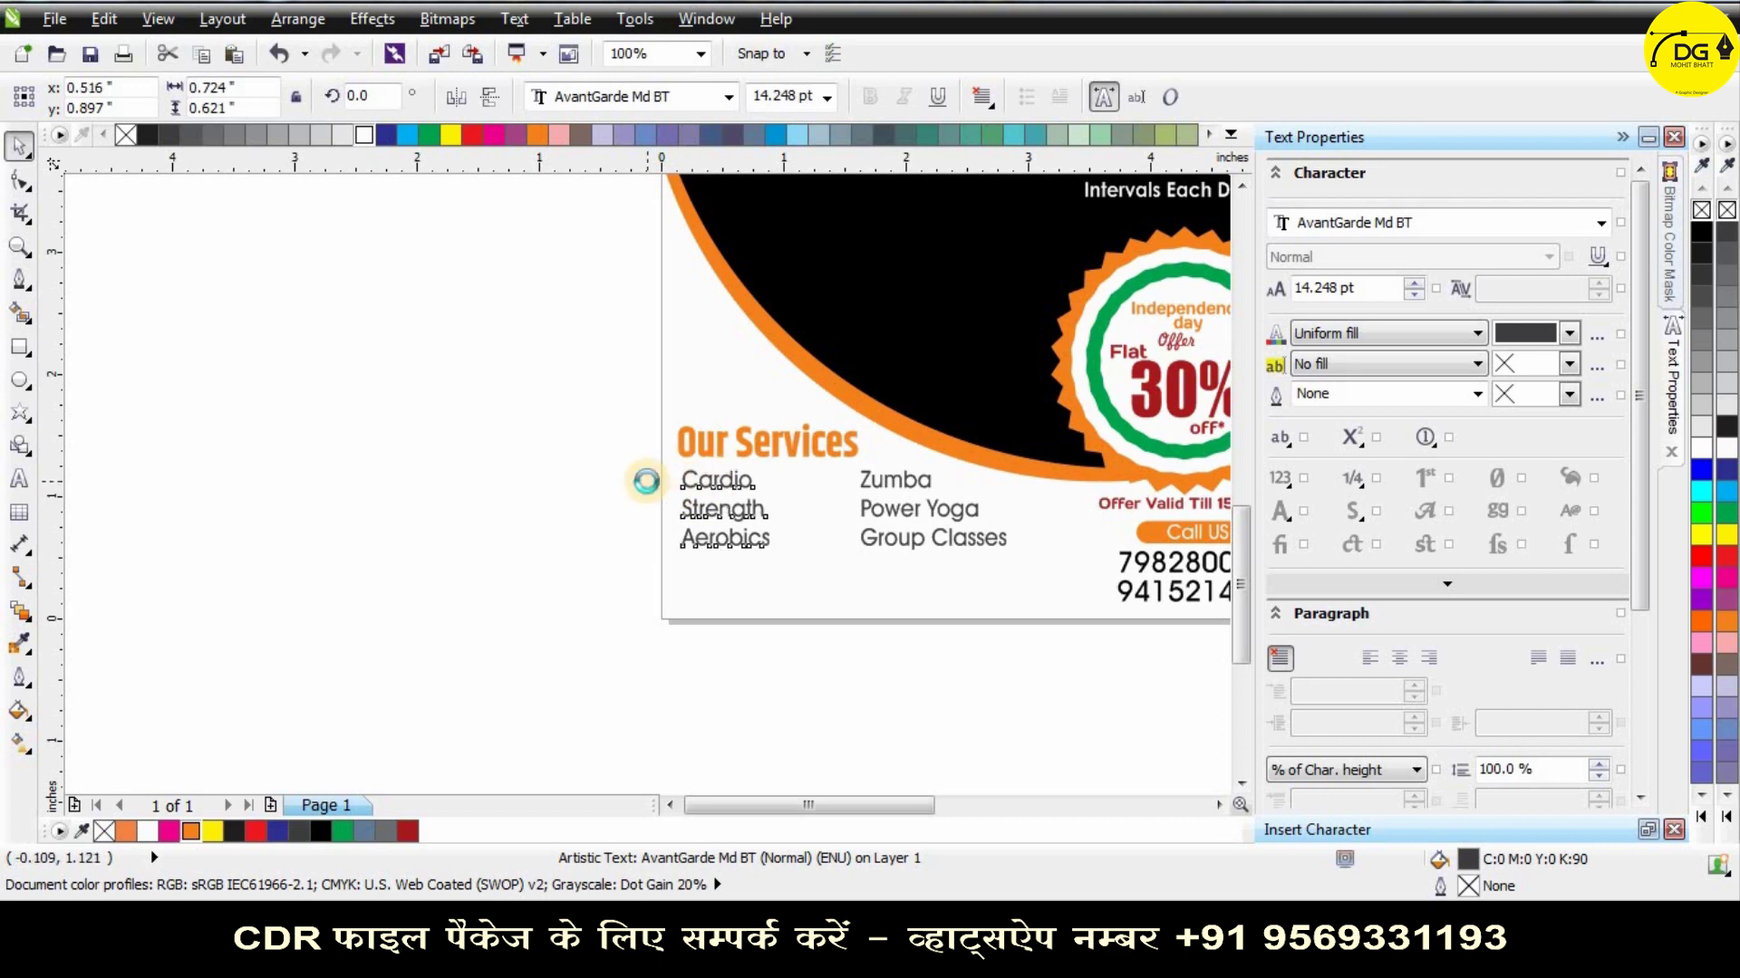
click(591, 489)
Fill both service lists with black.
scroll(785, 508, up, 3)
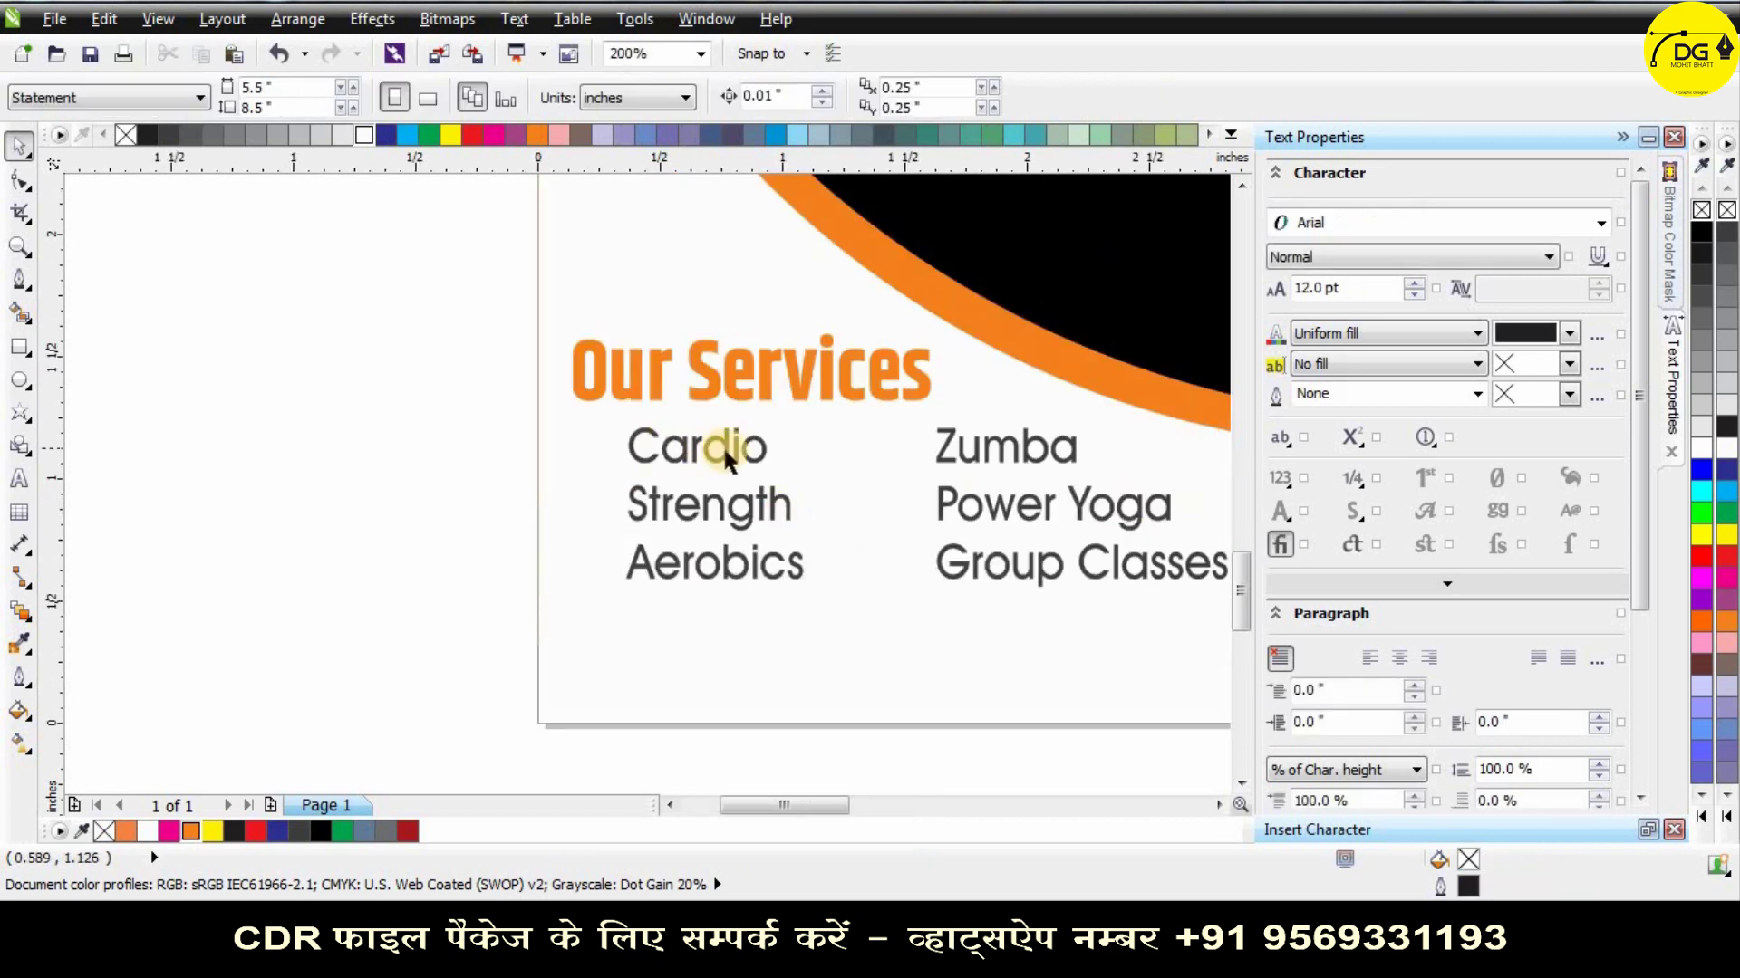
drag(1202, 643, 1157, 622)
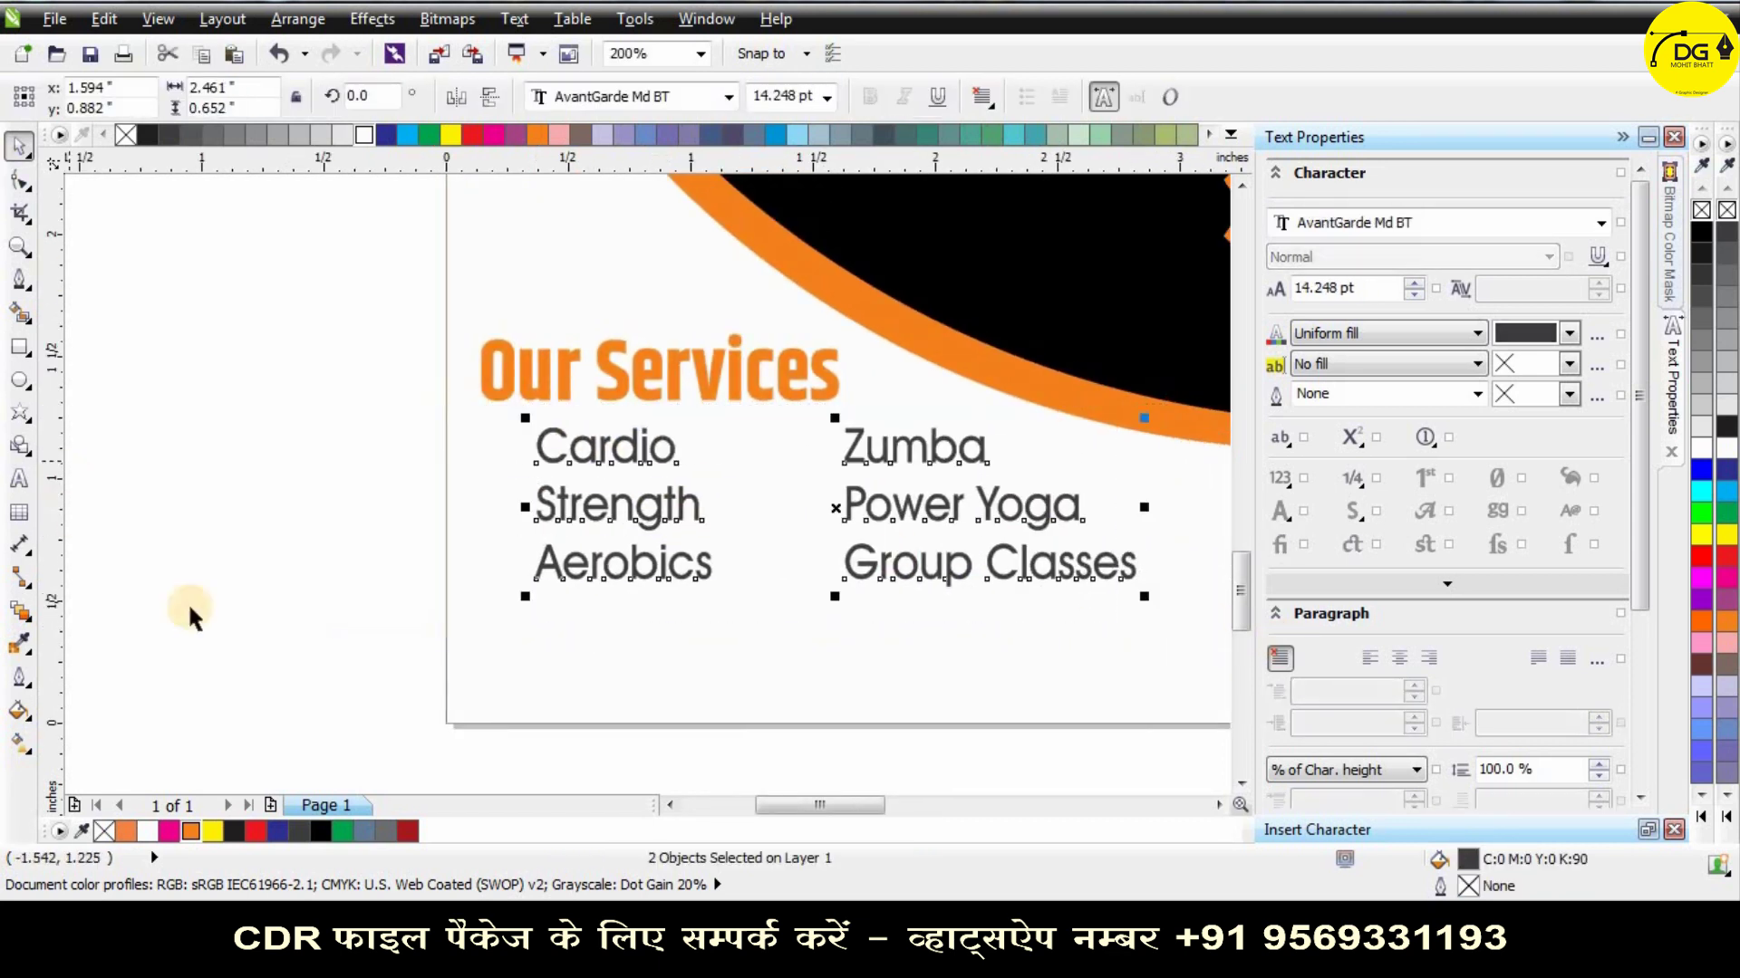
click(320, 832)
key(Escape)
Draw a circle about 0.096 in wide, fill it orange without an outline, and place it just before "Cardio".
click(19, 377)
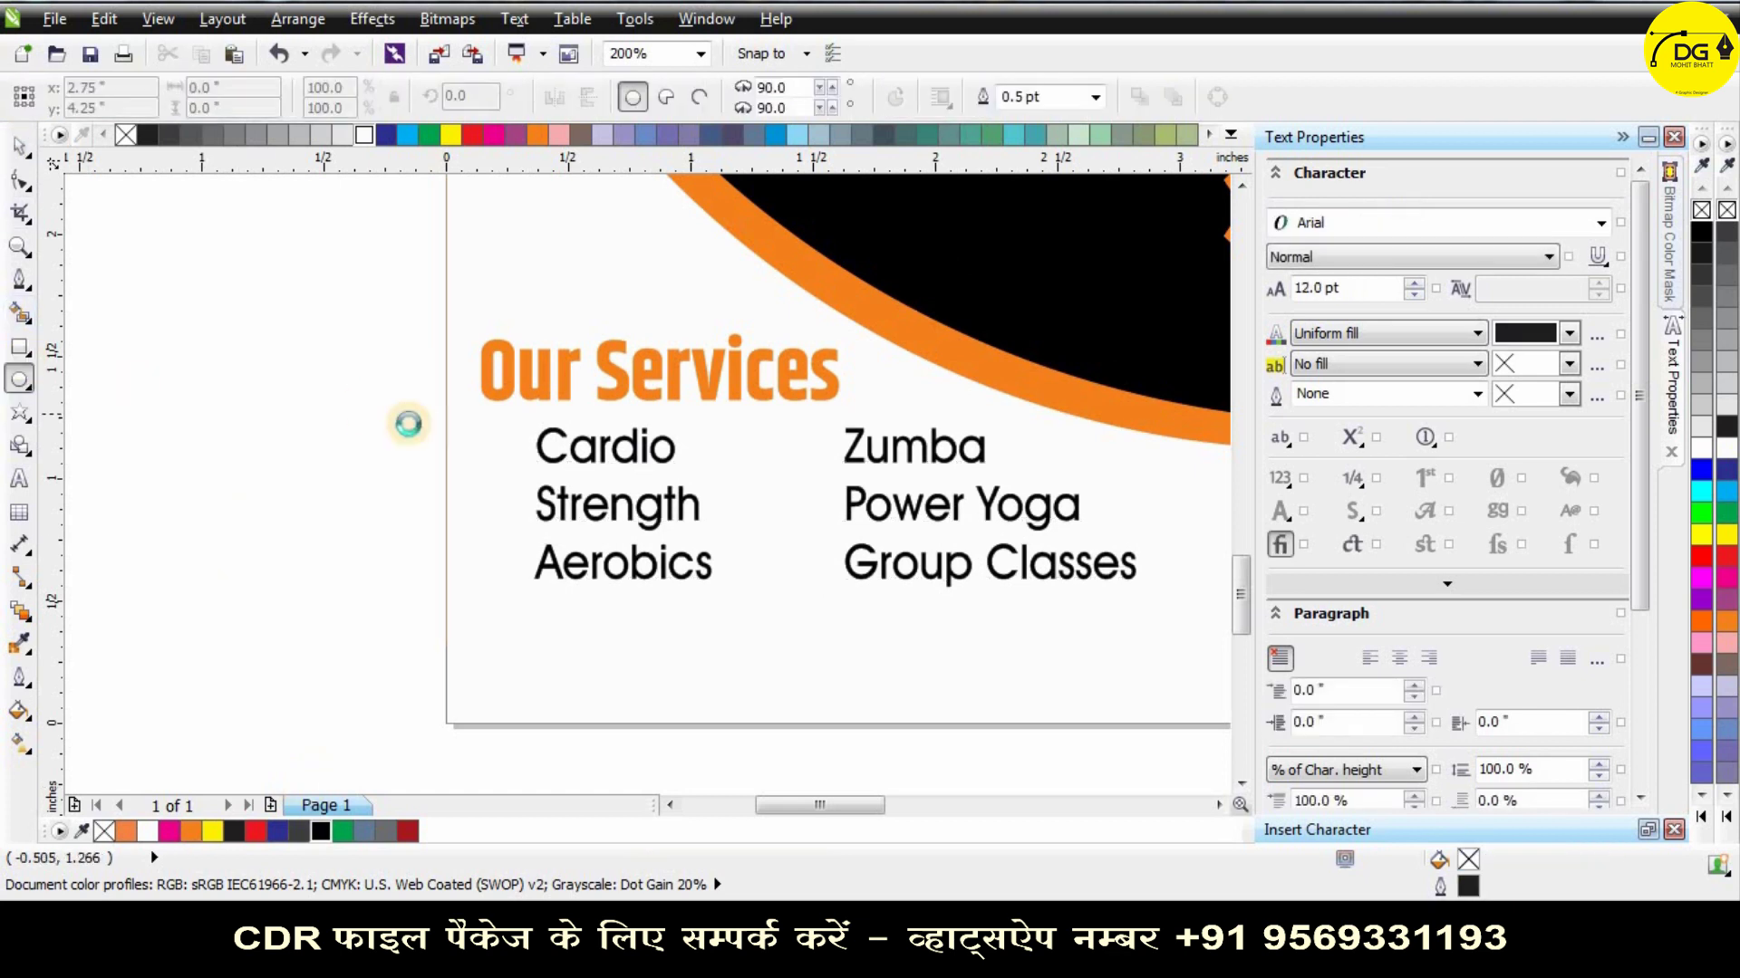
scroll(409, 422, up, 1)
drag(415, 441, 472, 497)
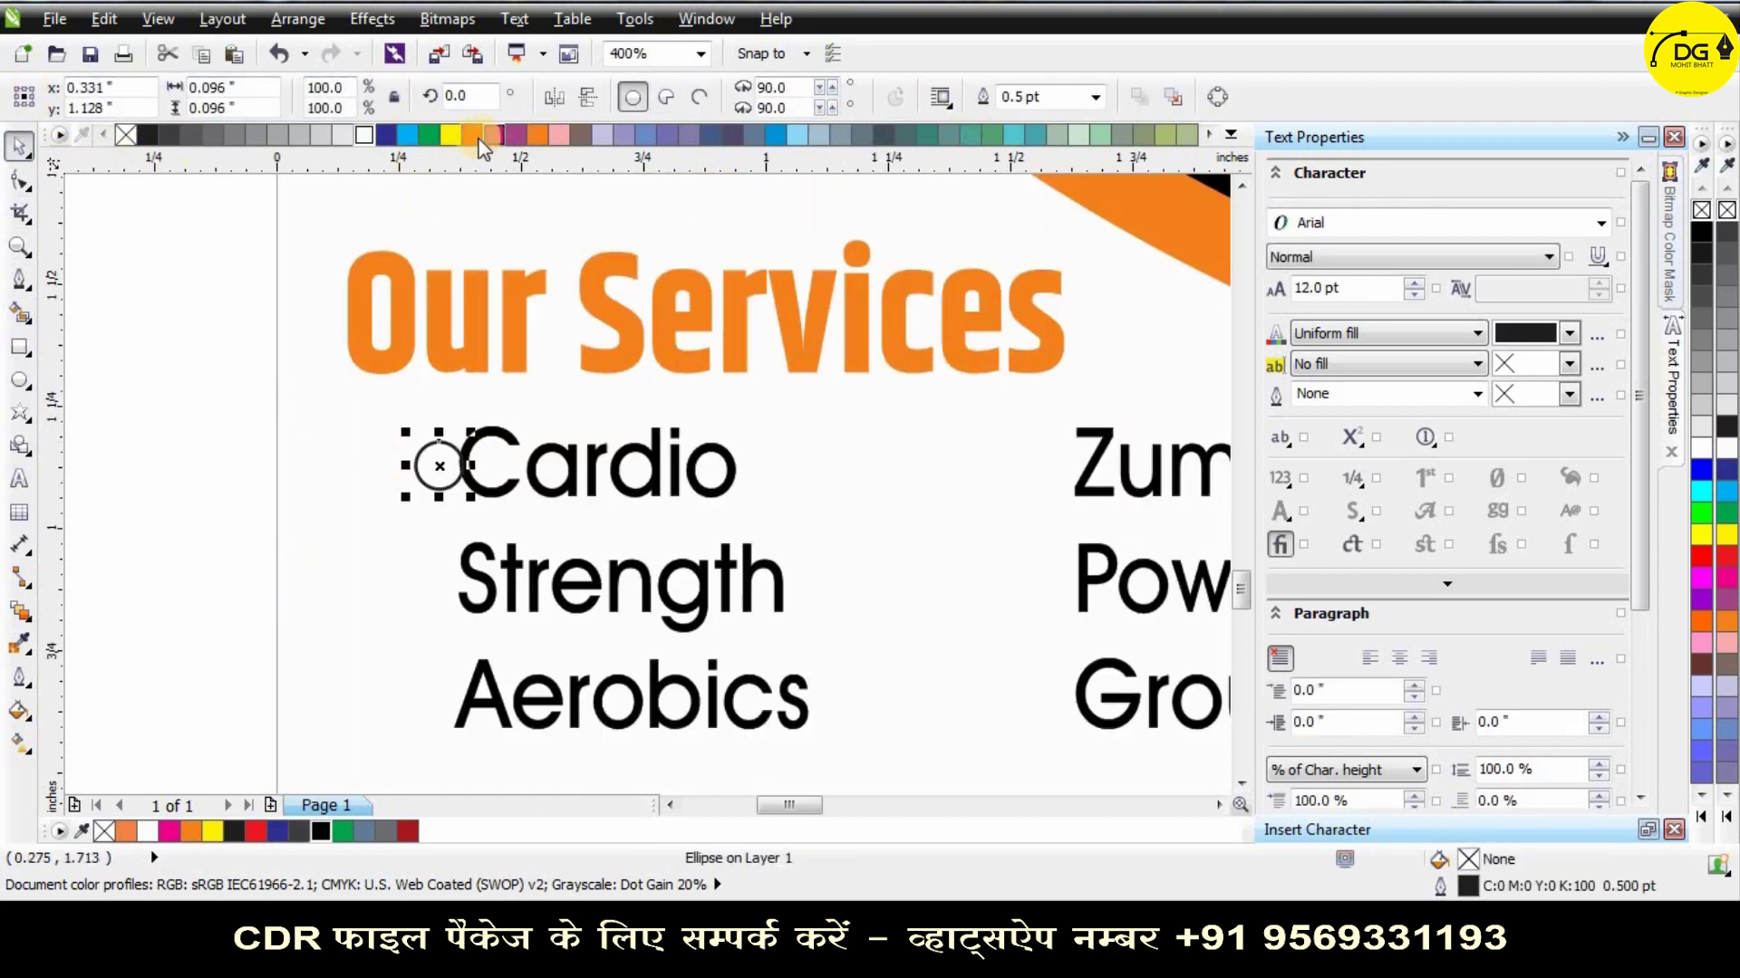
click(537, 134)
right_click(126, 135)
scroll(335, 463, up, 1)
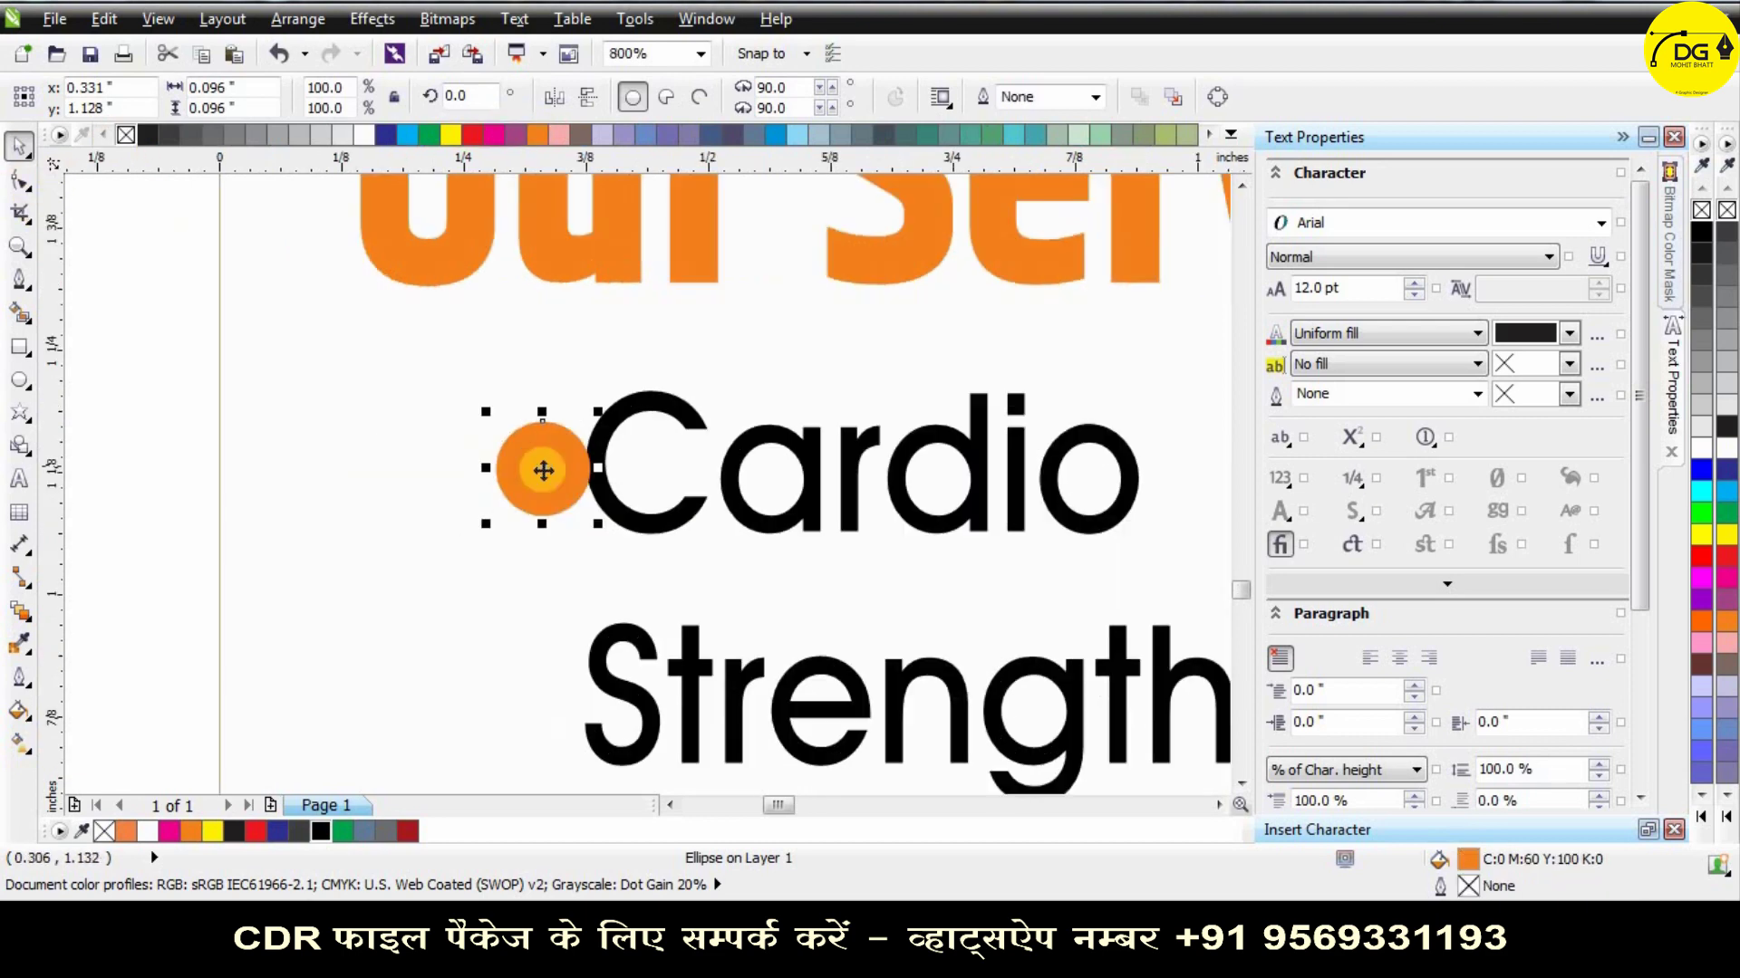
drag(543, 470, 517, 471)
Add smaller concentric white and green circles inside the orange circle to make a tricolour bullet.
scroll(517, 471, up, 1)
drag(615, 369, 611, 372)
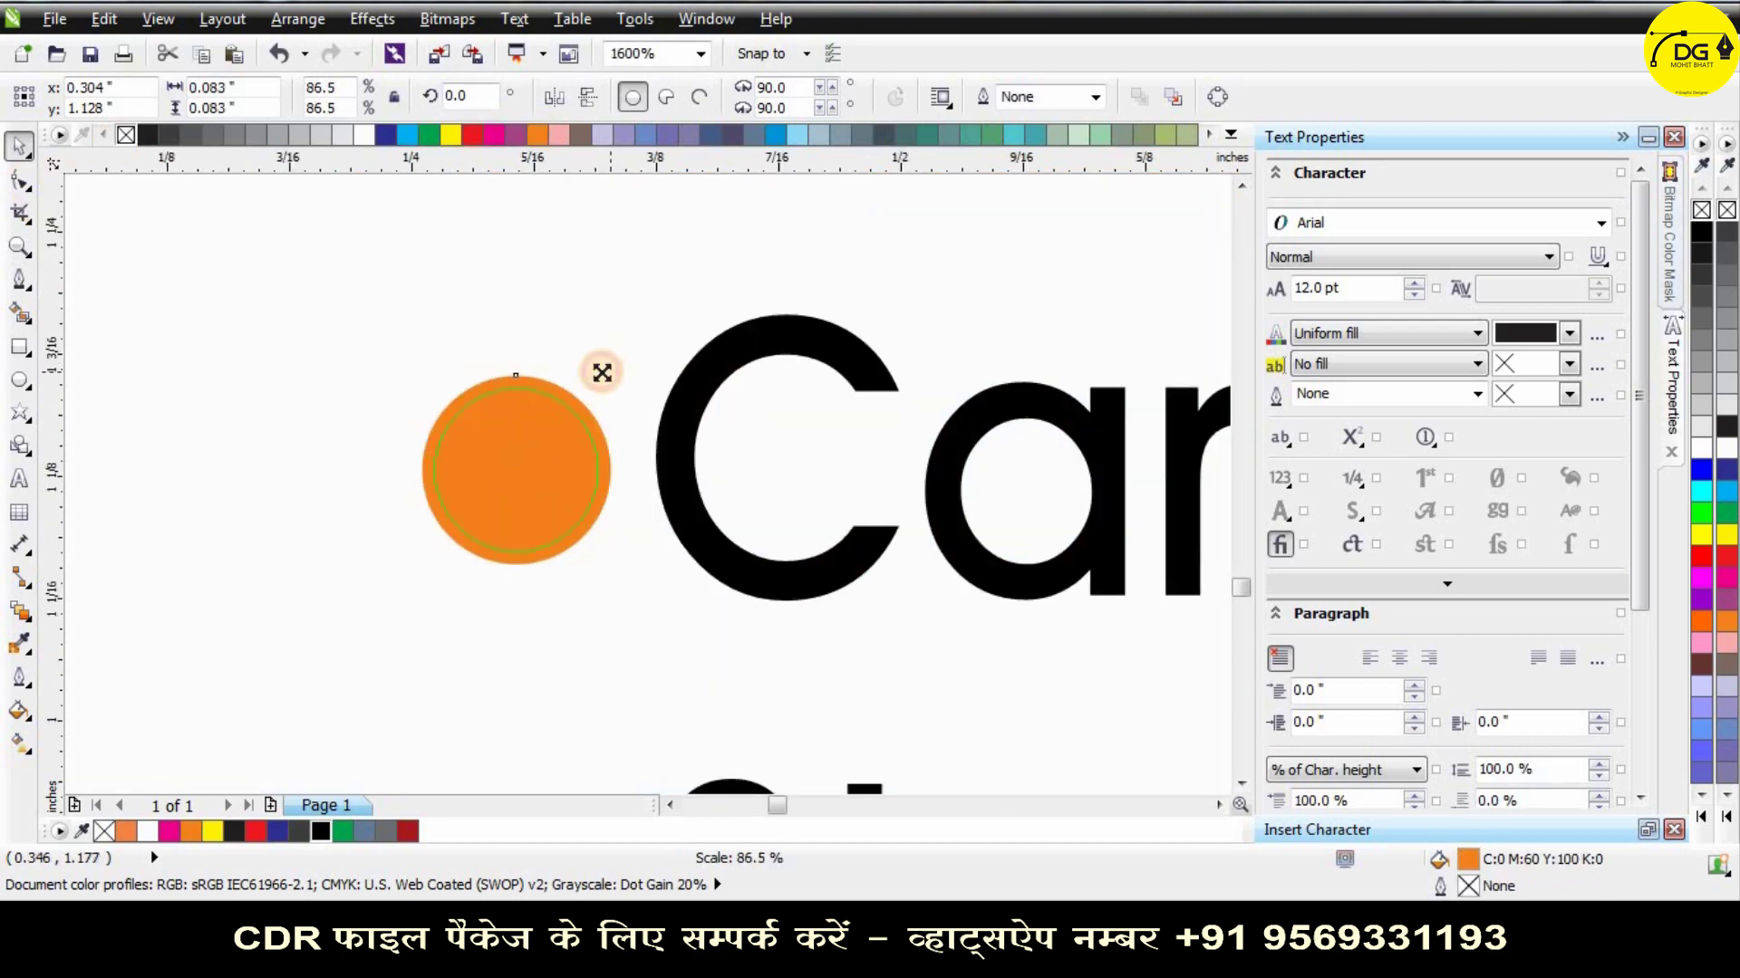
drag(365, 135, 573, 390)
click(429, 136)
scroll(567, 361, down, 1)
click(154, 314)
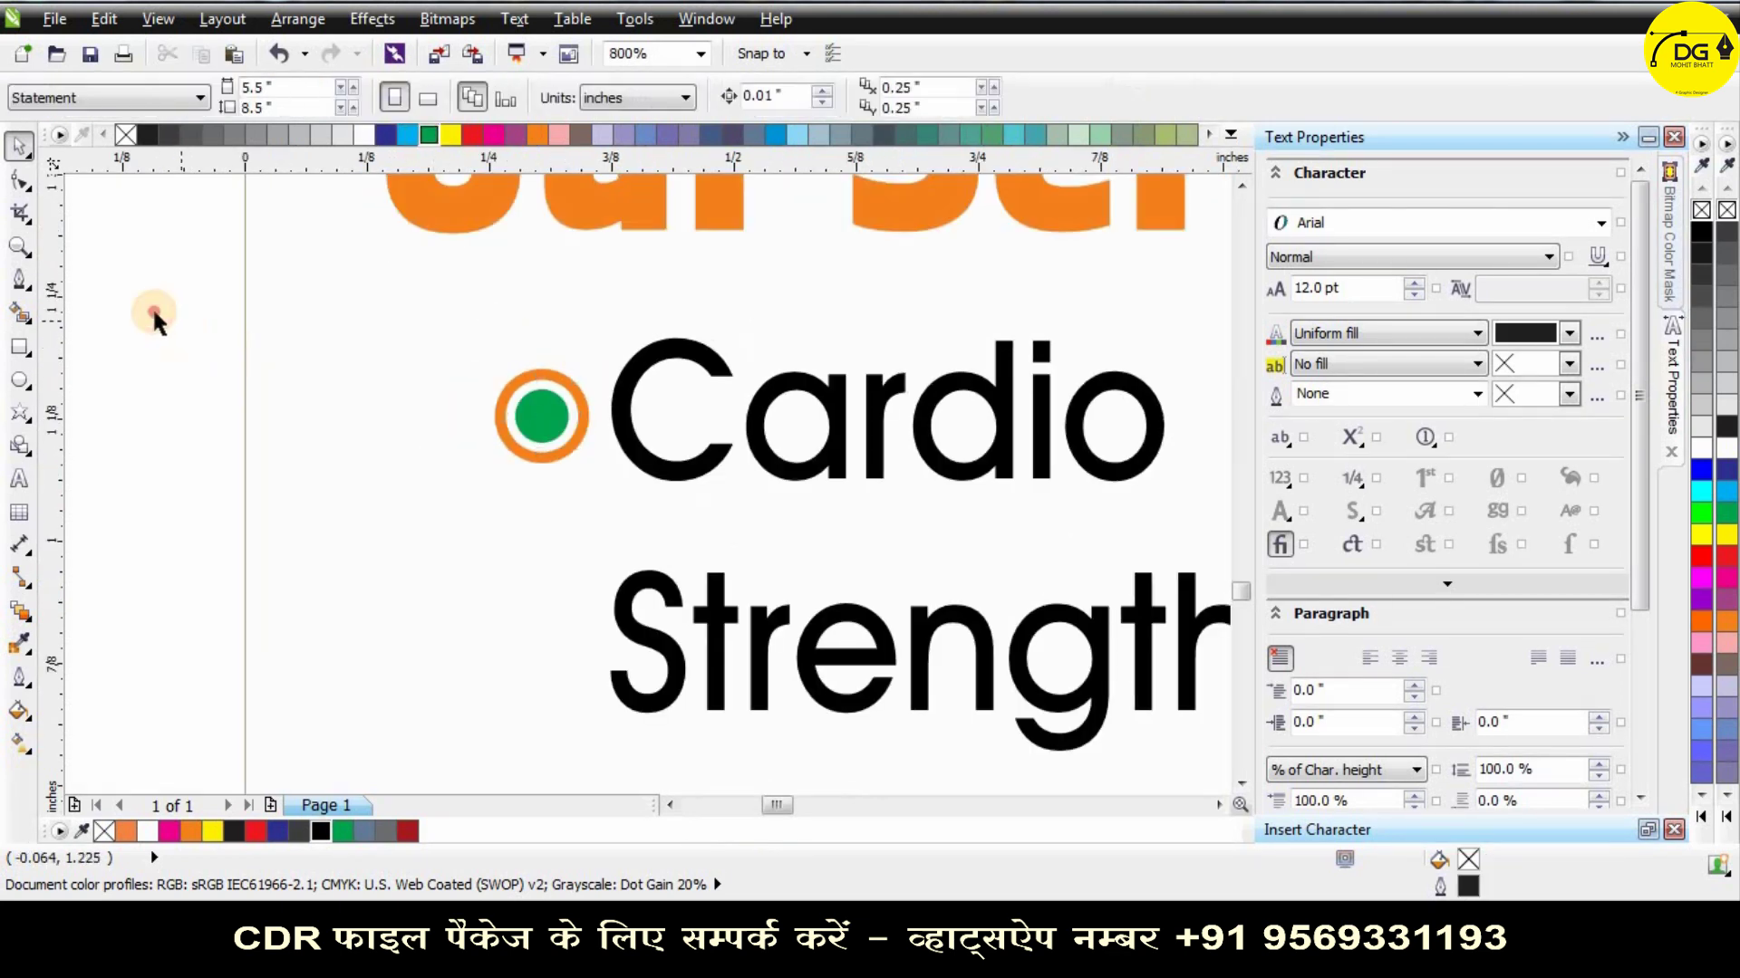
Group the three bullet circles and centre the group beside "Cardio" at about X 0.304, Y 1.133 in.
drag(622, 513, 622, 513)
key(ctrl+g)
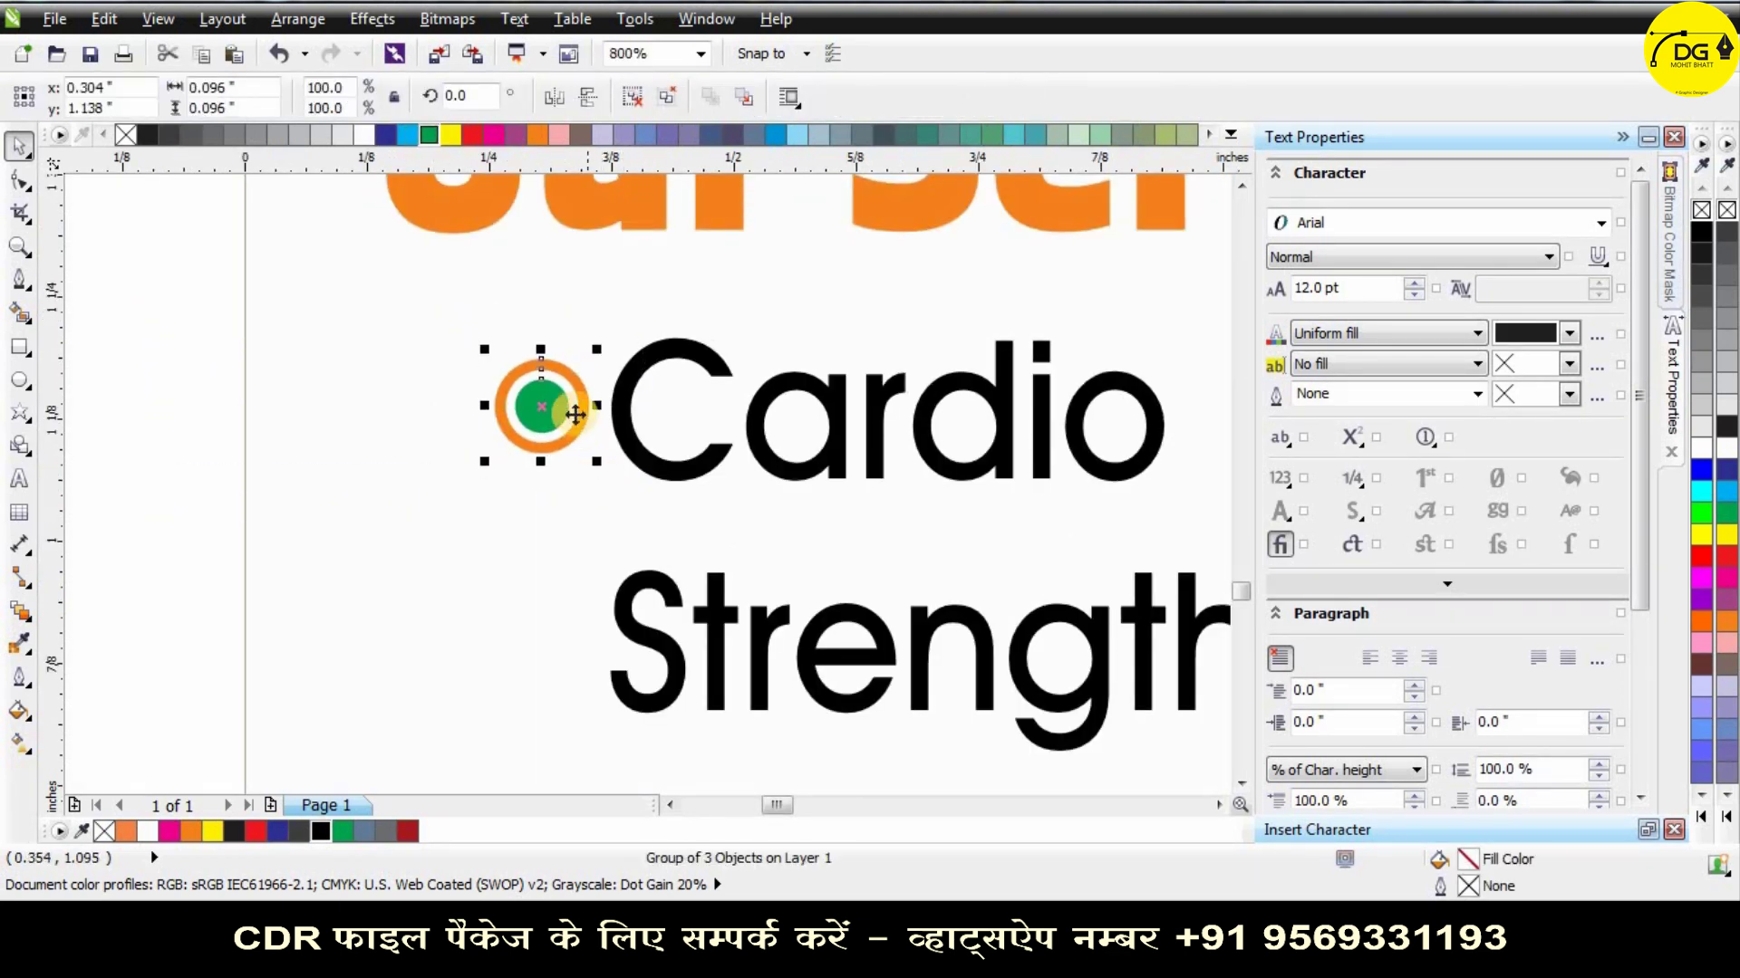
scroll(548, 387, up, 1)
drag(547, 389, 547, 400)
Copy the tricolour bullet beside "Strength" and "Aerobics", and duplicate the column of three bullets in front of the second service list.
scroll(556, 342, down, 2)
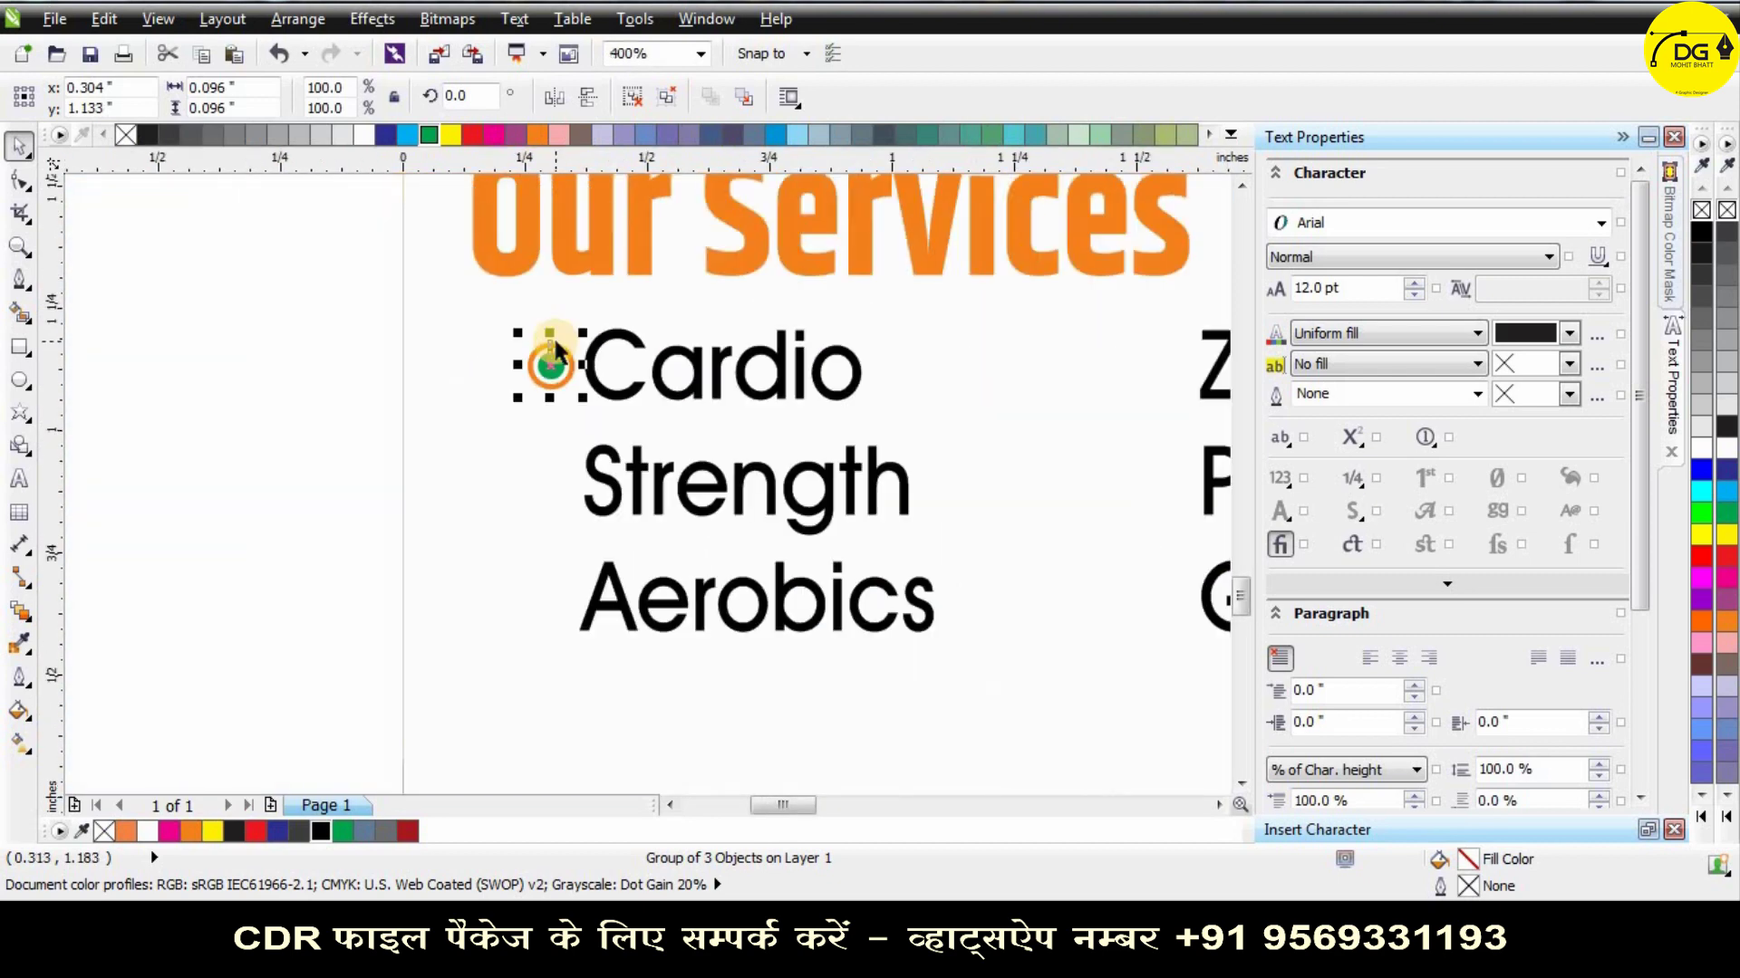
drag(555, 489, 555, 595)
click(276, 384)
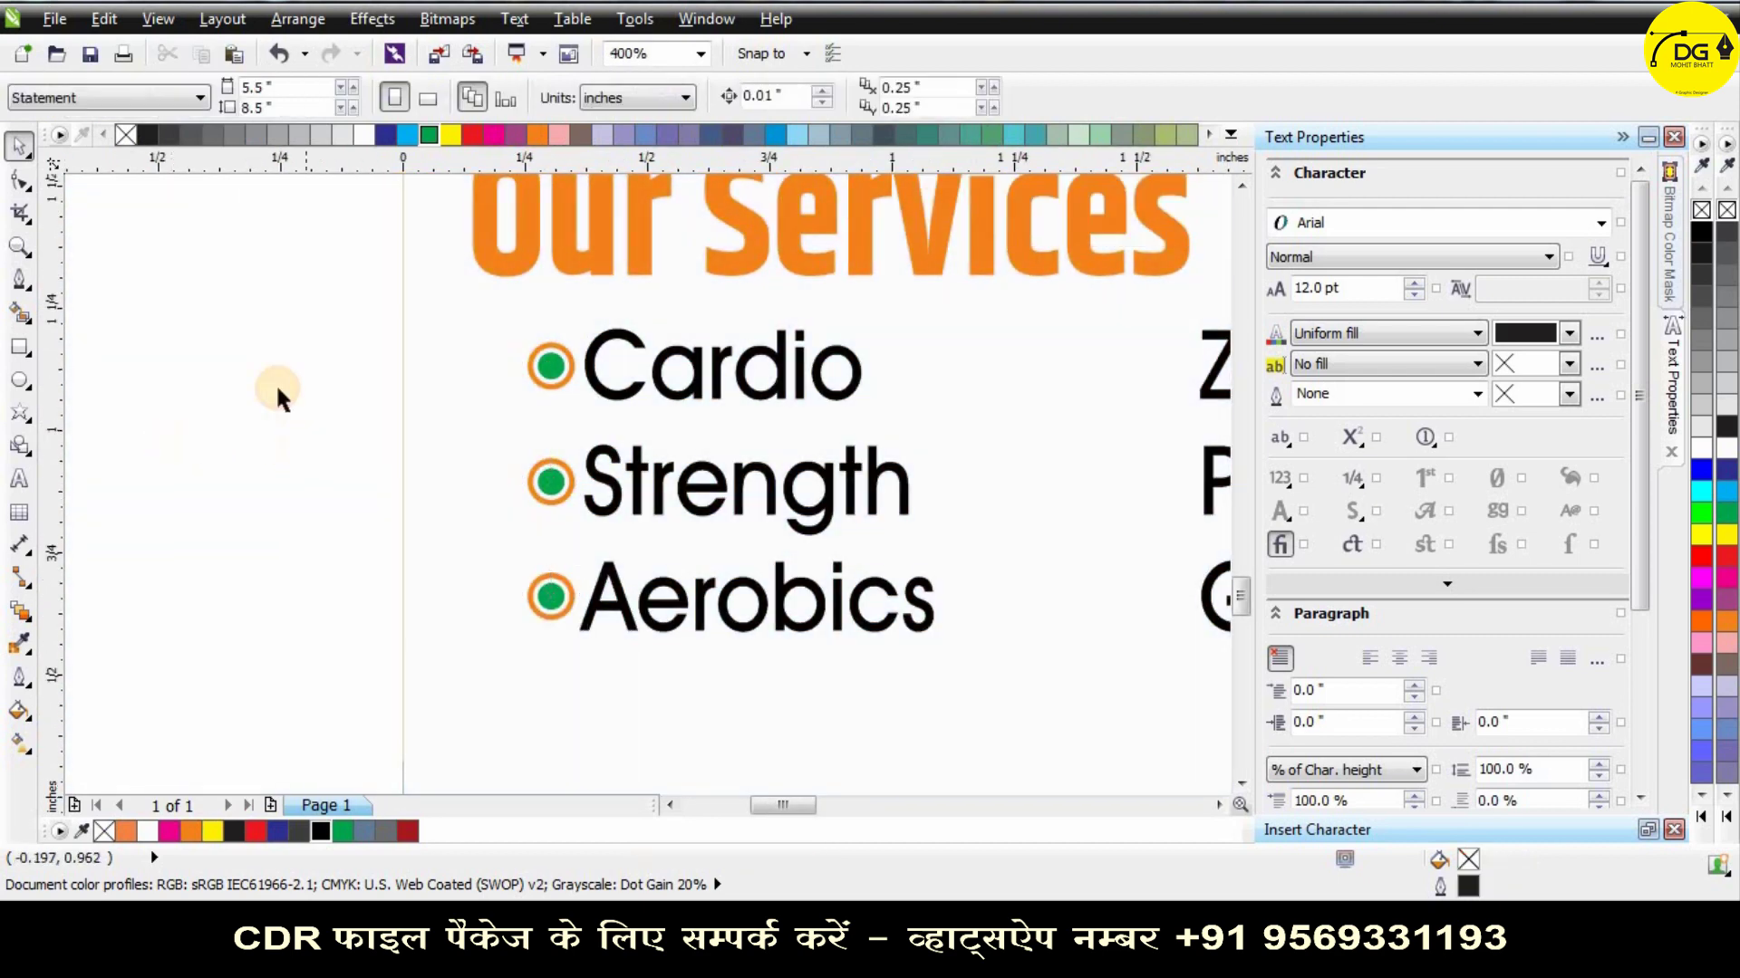
scroll(290, 349, down, 1)
drag(424, 398, 713, 414)
click(319, 520)
scroll(346, 528, down, 2)
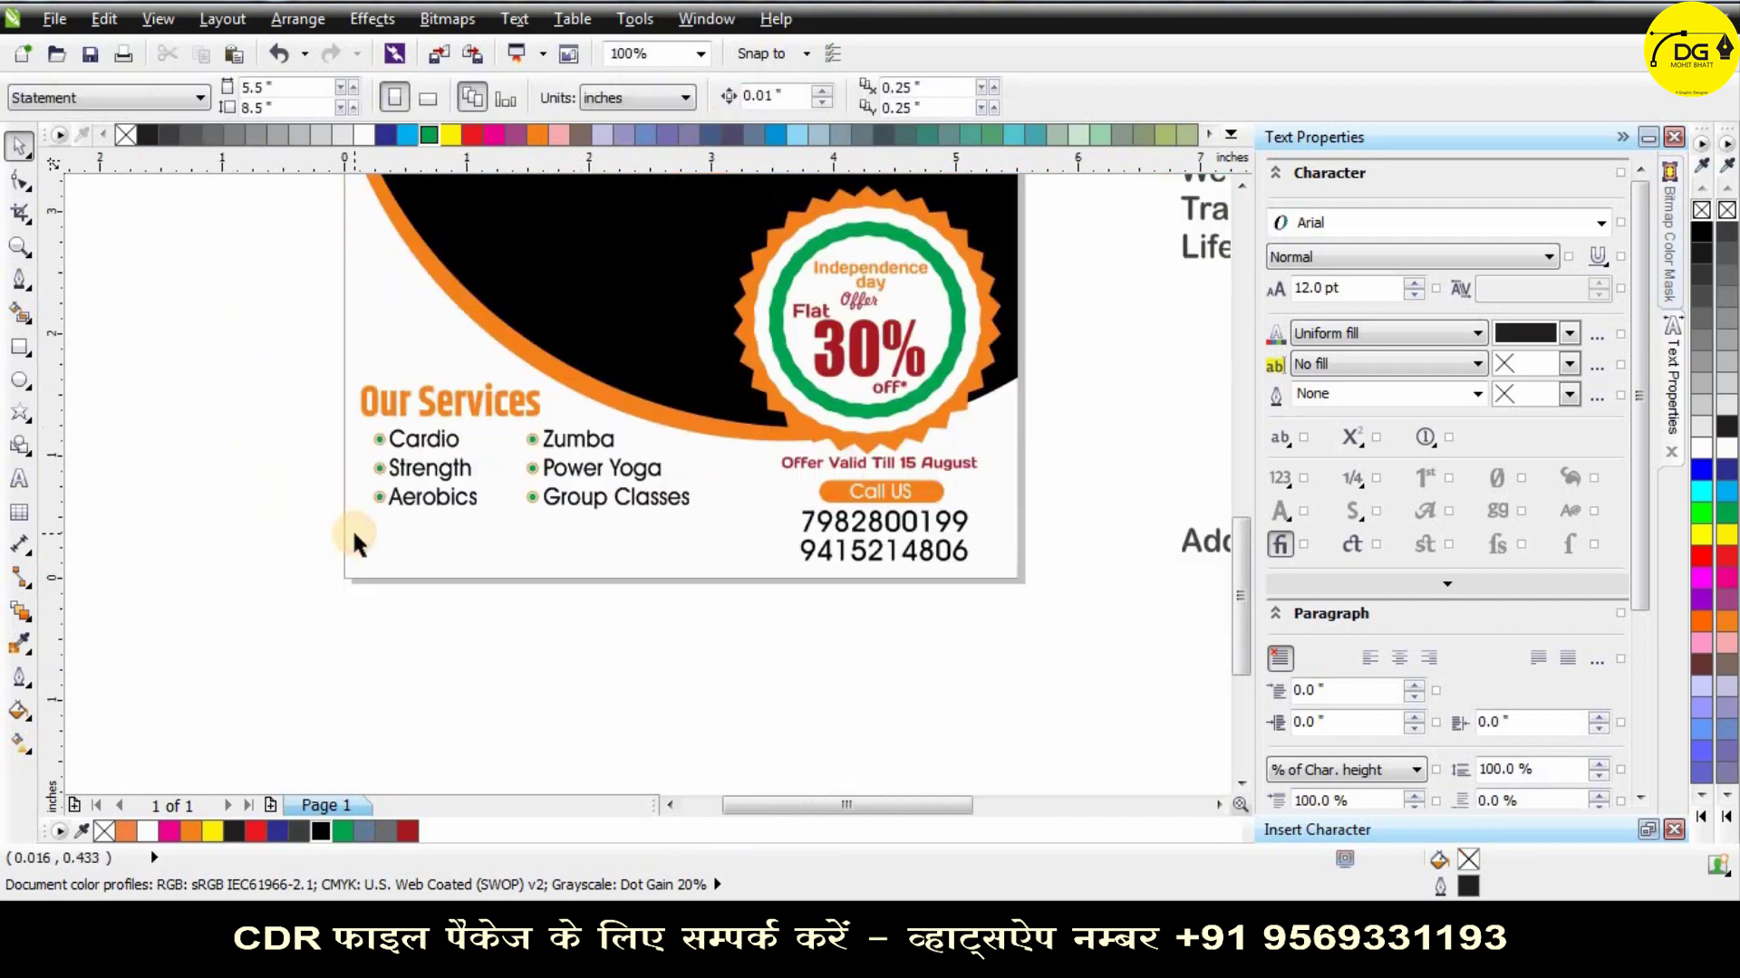
Move the address line below the flyer to about X 3.157, Y -0.85 in.
scroll(511, 535, down, 1)
scroll(499, 400, up, 1)
scroll(605, 351, down, 1)
scroll(634, 403, up, 1)
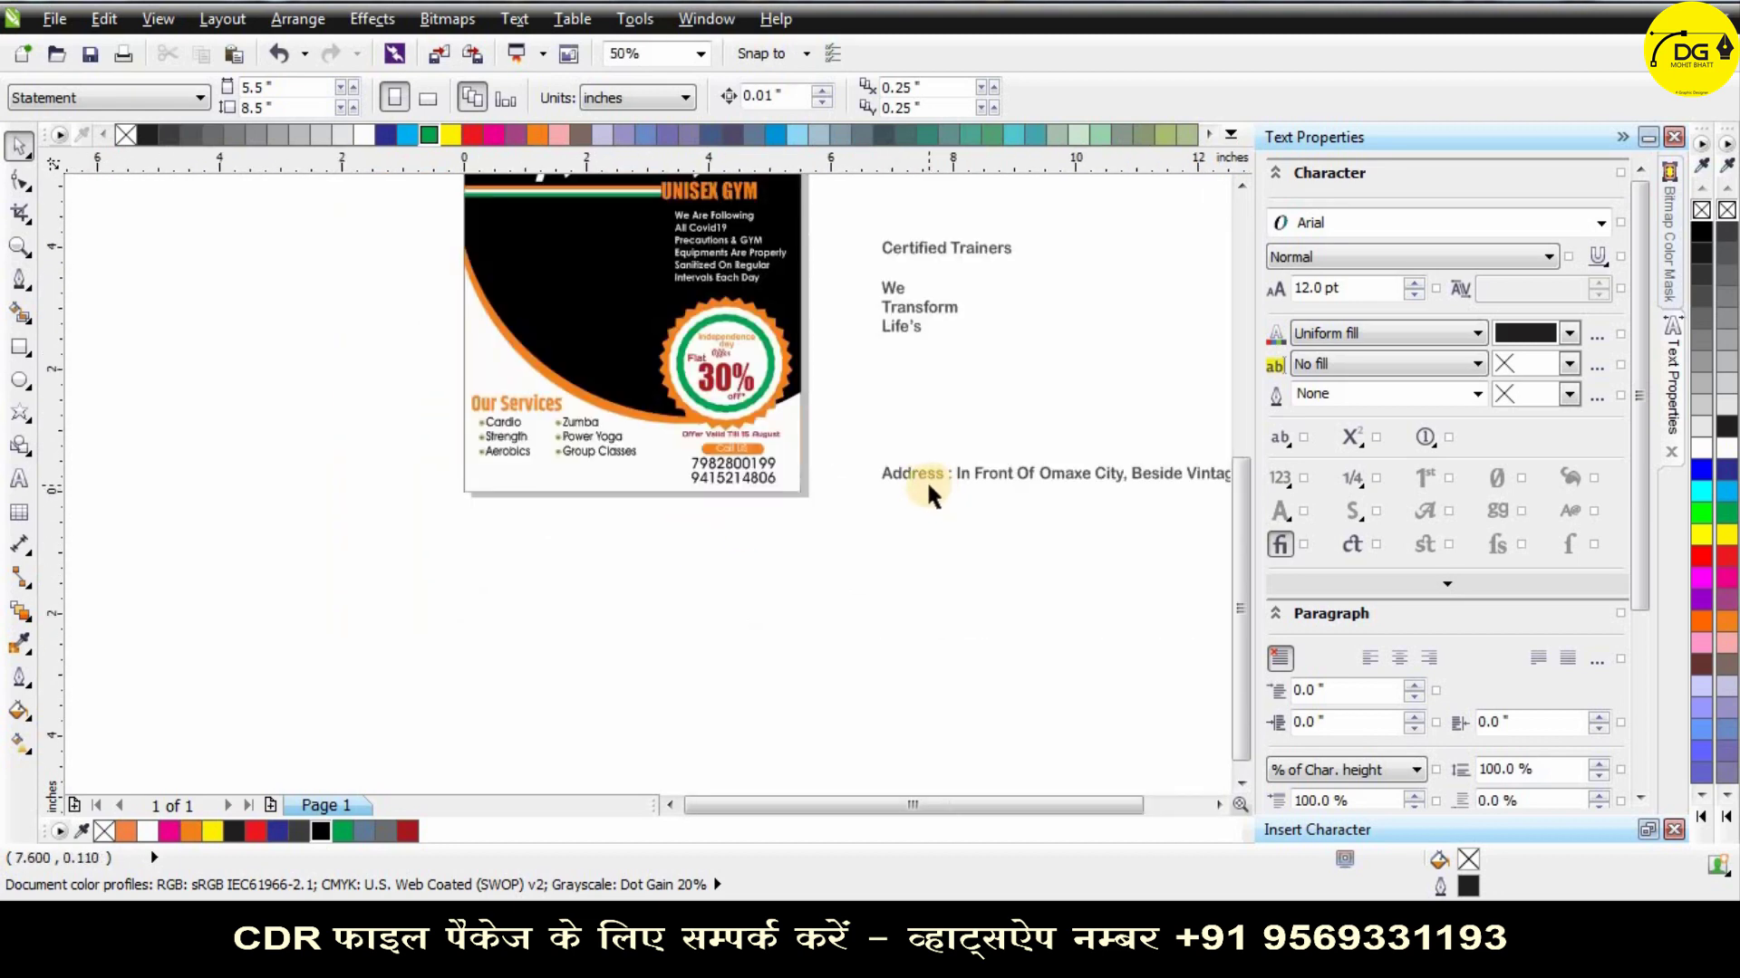
drag(942, 475, 478, 548)
scroll(563, 473, up, 1)
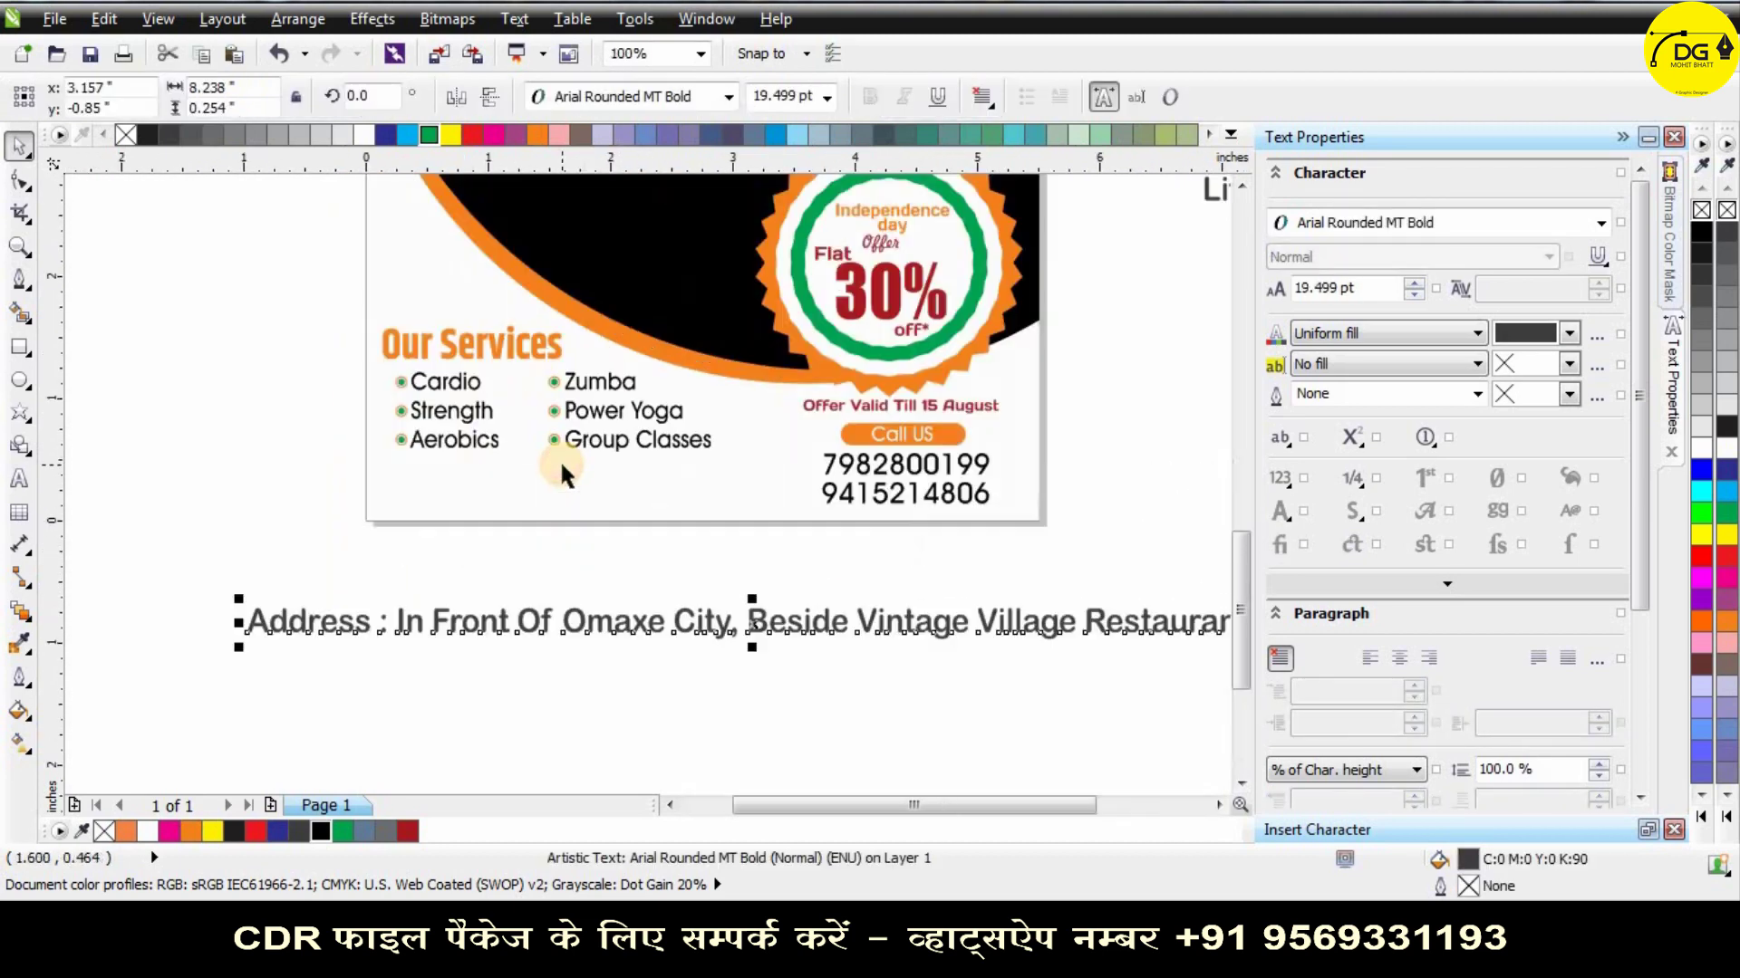
Draw an ellipse about 5.875 by 1.333 in across the flyer's lower-left edge, centred at about X 0.964, Y -0.129 in.
click(17, 382)
drag(206, 437, 931, 607)
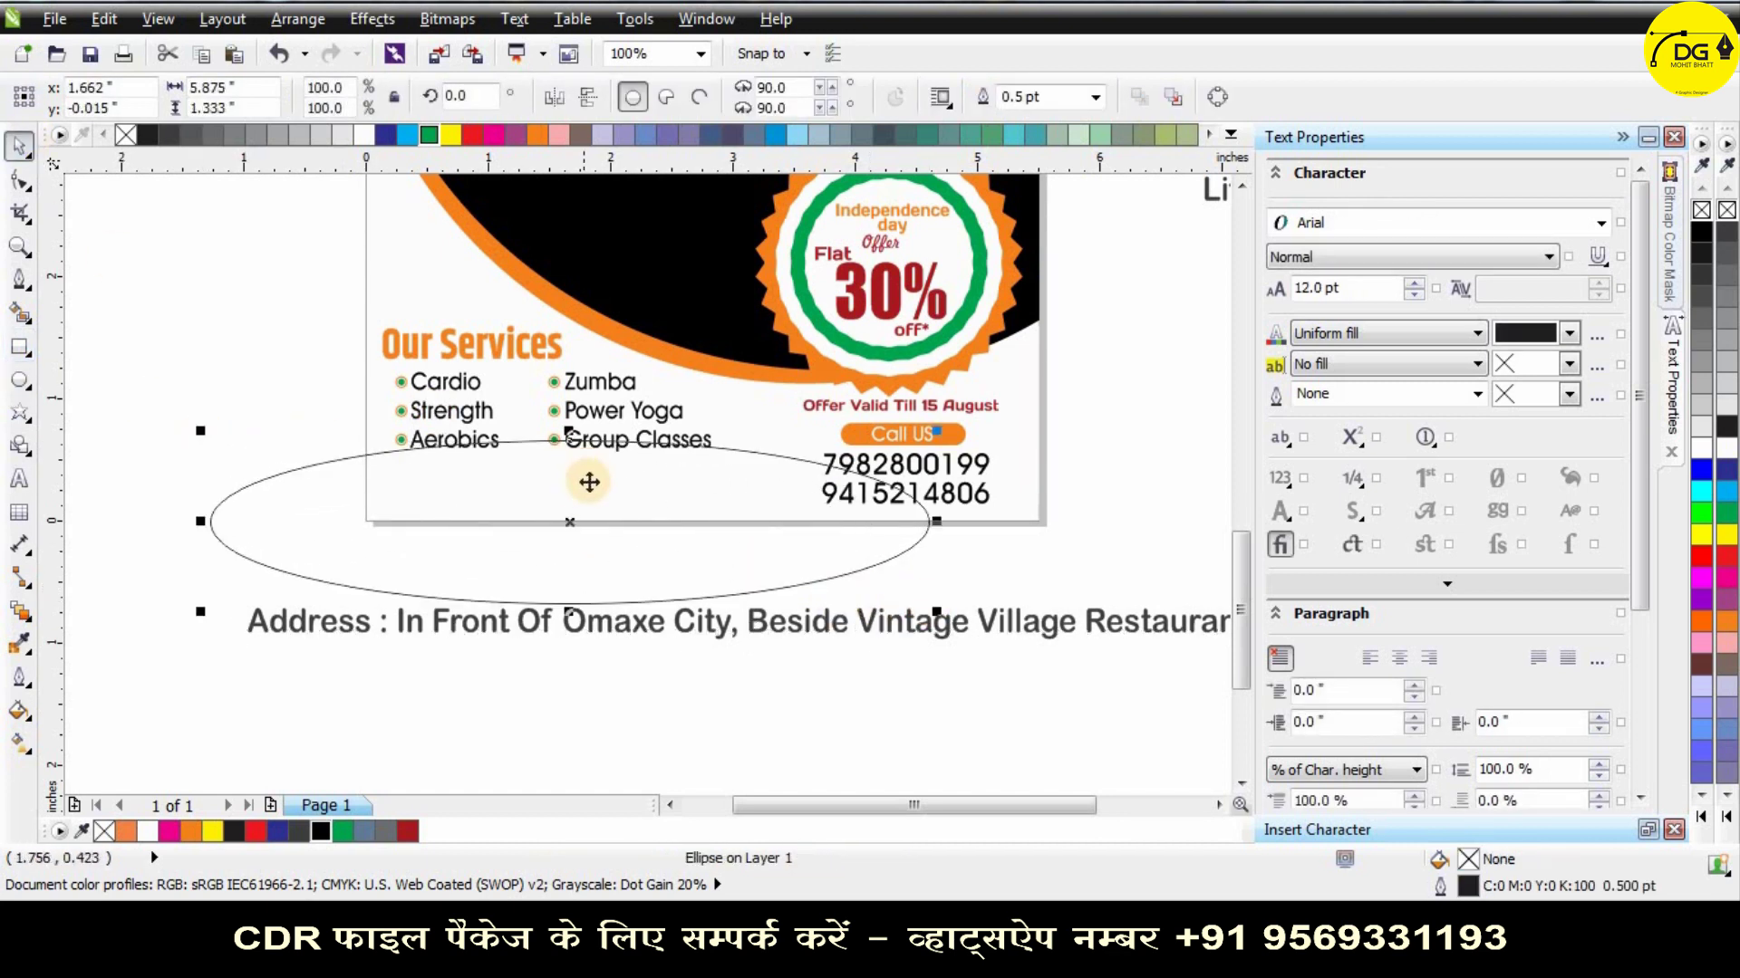
drag(574, 523, 488, 537)
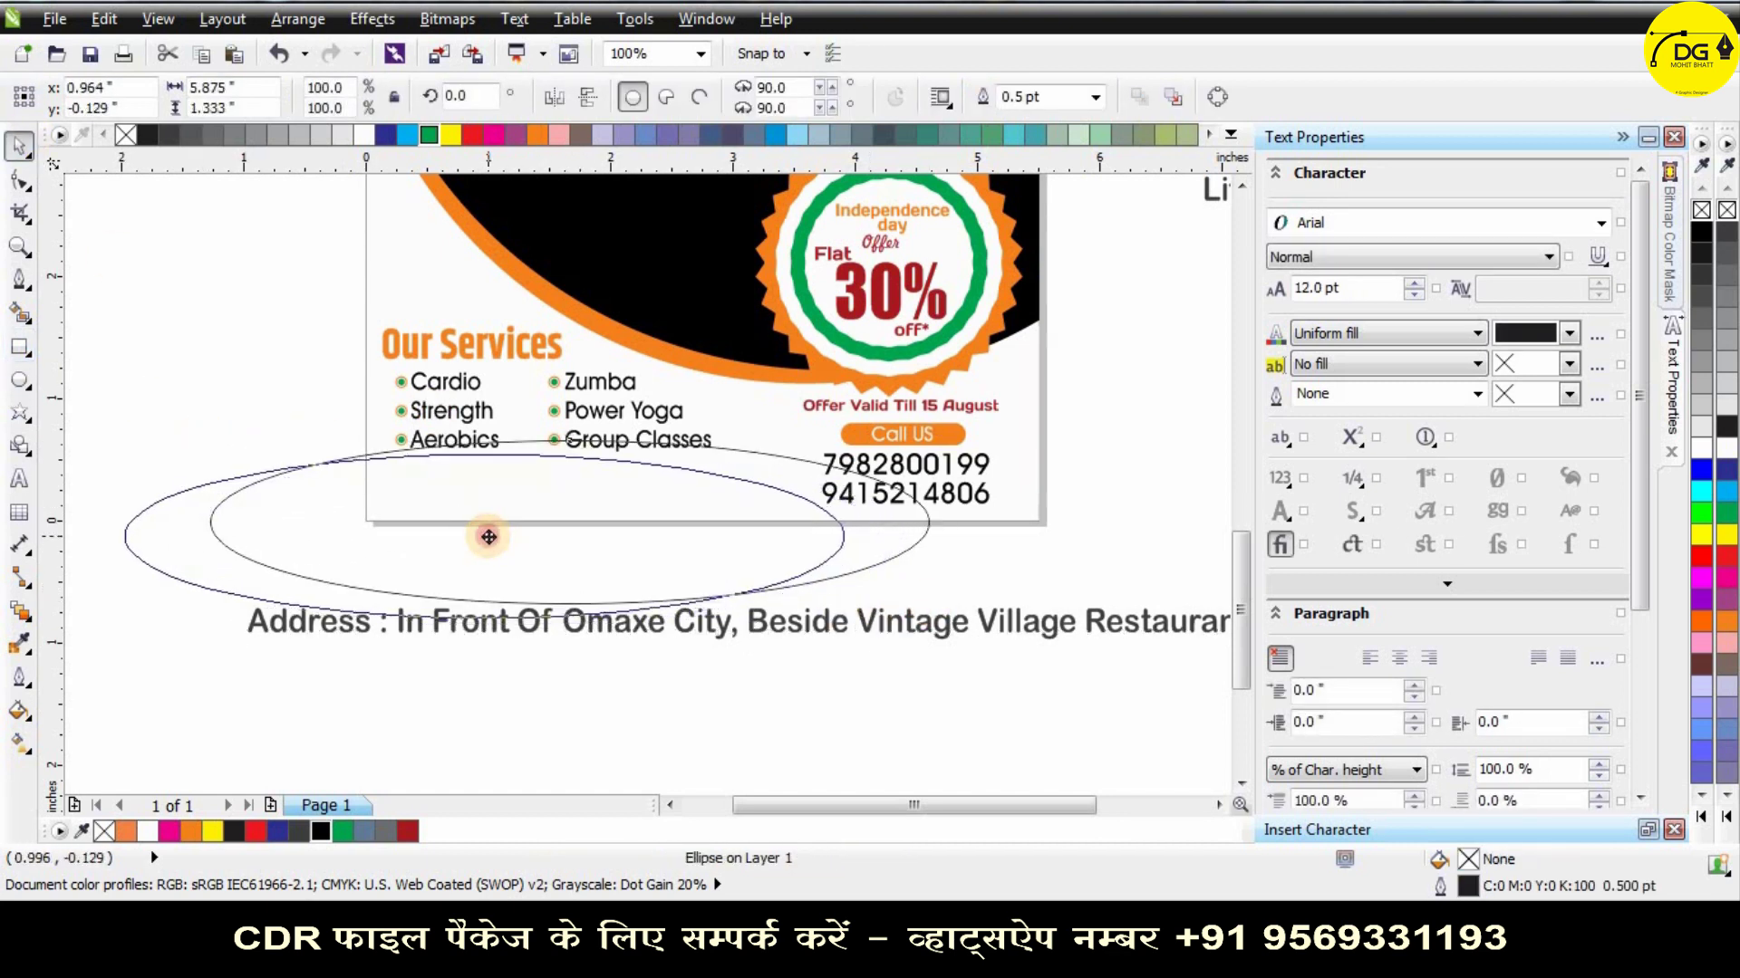
click(535, 487)
scroll(536, 487, down, 1)
scroll(535, 488, up, 1)
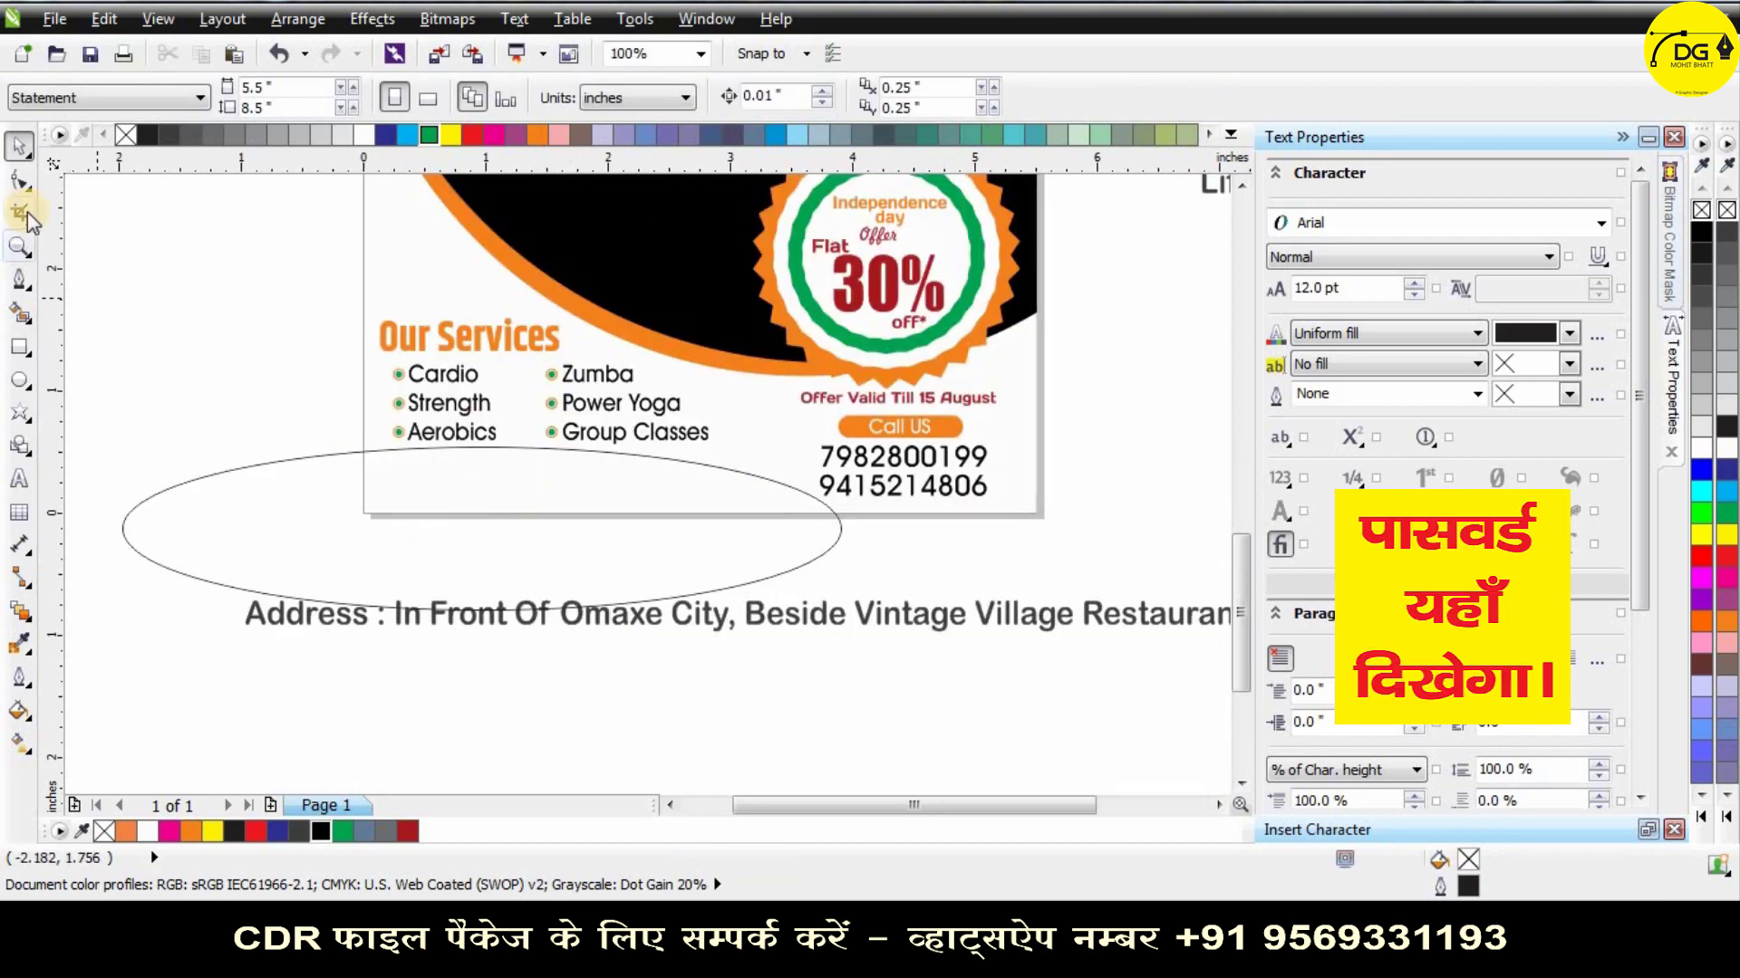
Use Smart Fill to create a shape where the ellipse overlaps the flyer's bottom, and delete the ellipse.
click(20, 313)
click(573, 490)
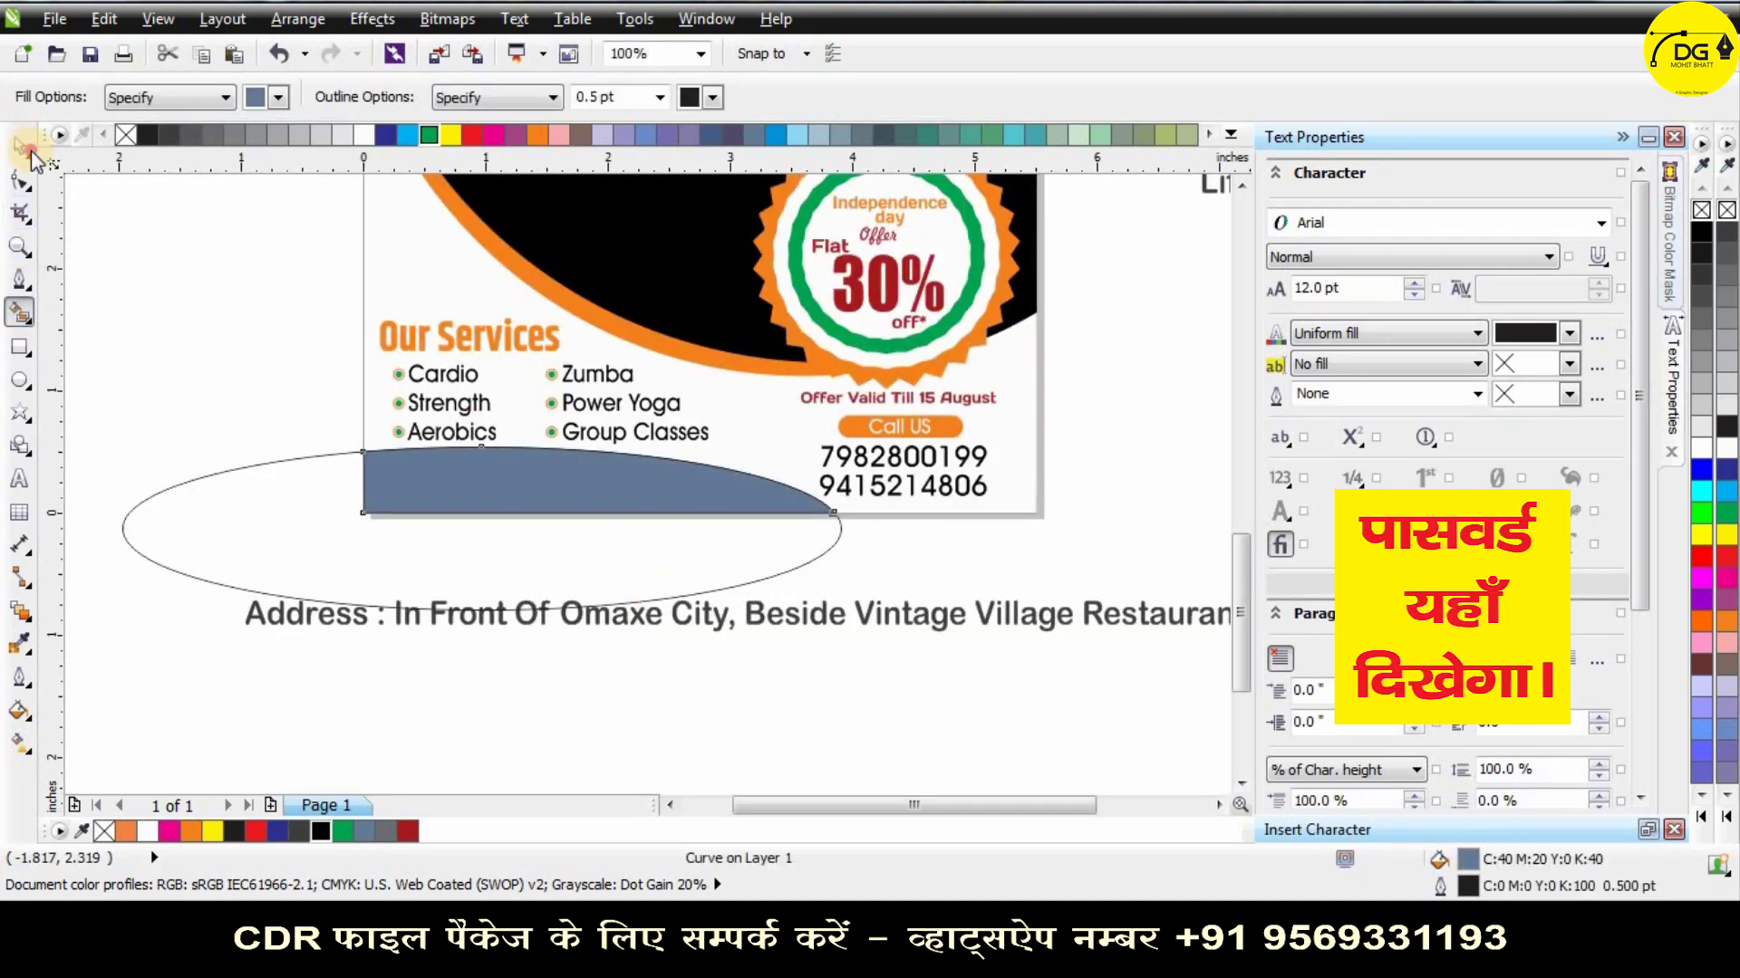
click(27, 152)
click(280, 431)
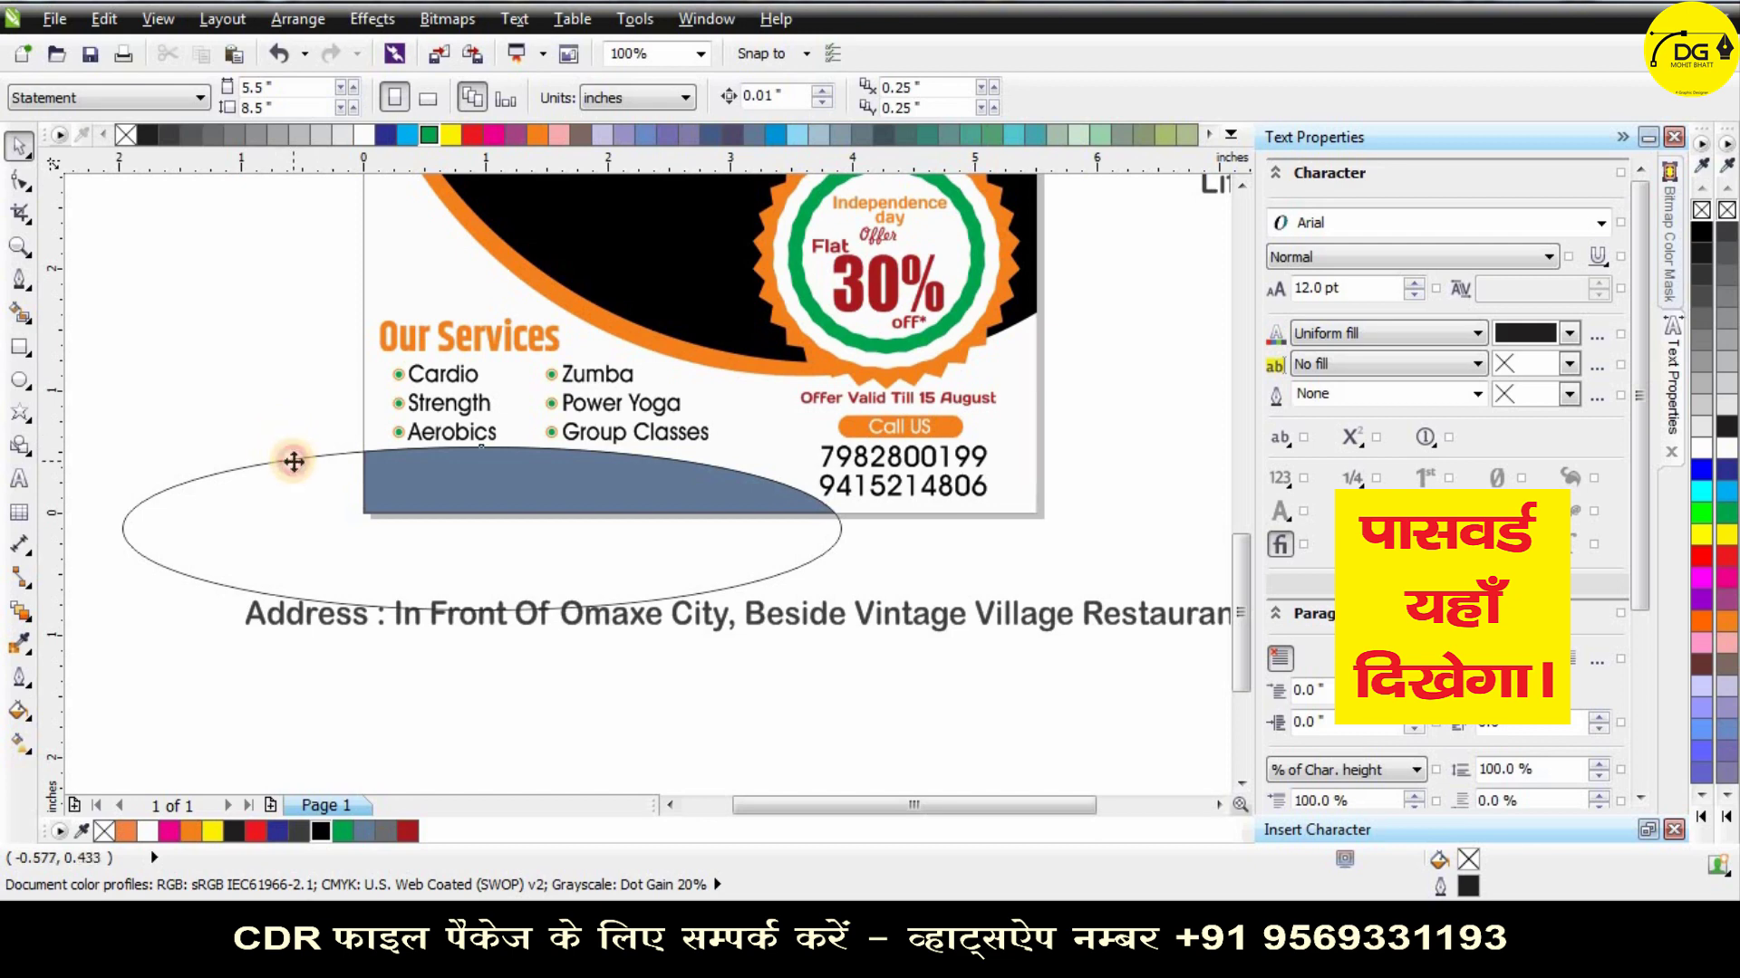
click(293, 462)
key(Delete)
Fill the curved shape at the flyer's bottom with green and remove its outline.
click(425, 481)
click(429, 135)
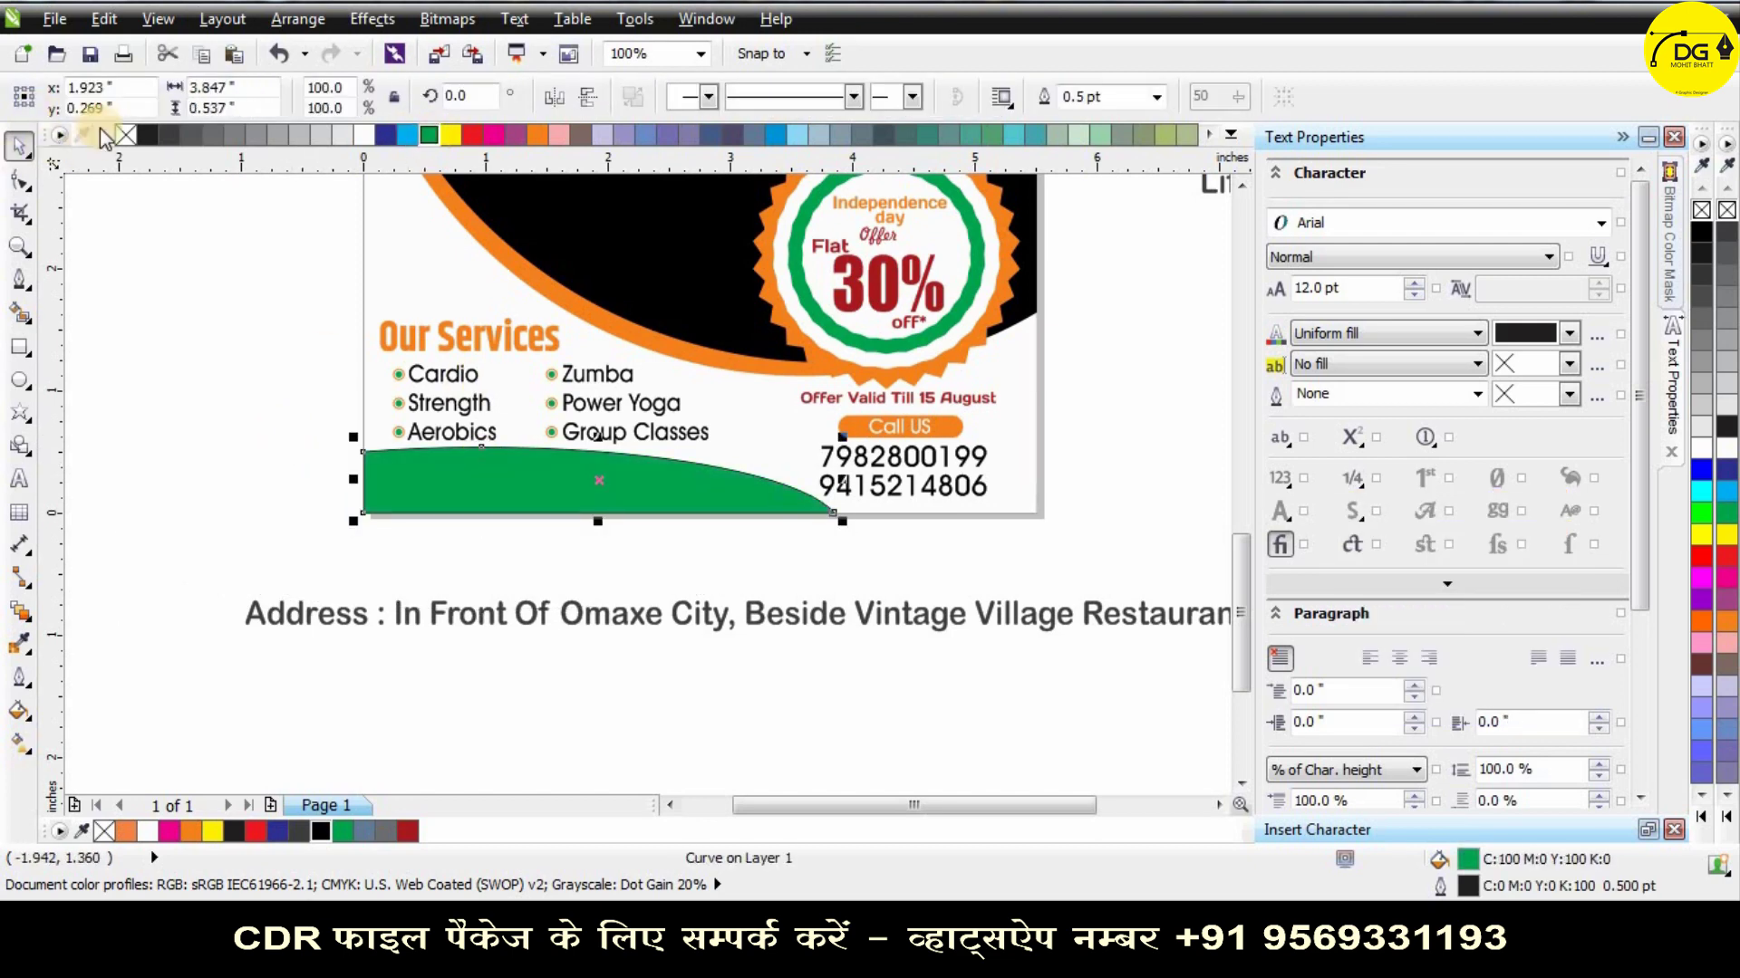
click(578, 573)
Move the address line onto the green shape at about X 2.595, Y 0.233 in and shrink it to about 12 pt.
scroll(578, 573, down, 3)
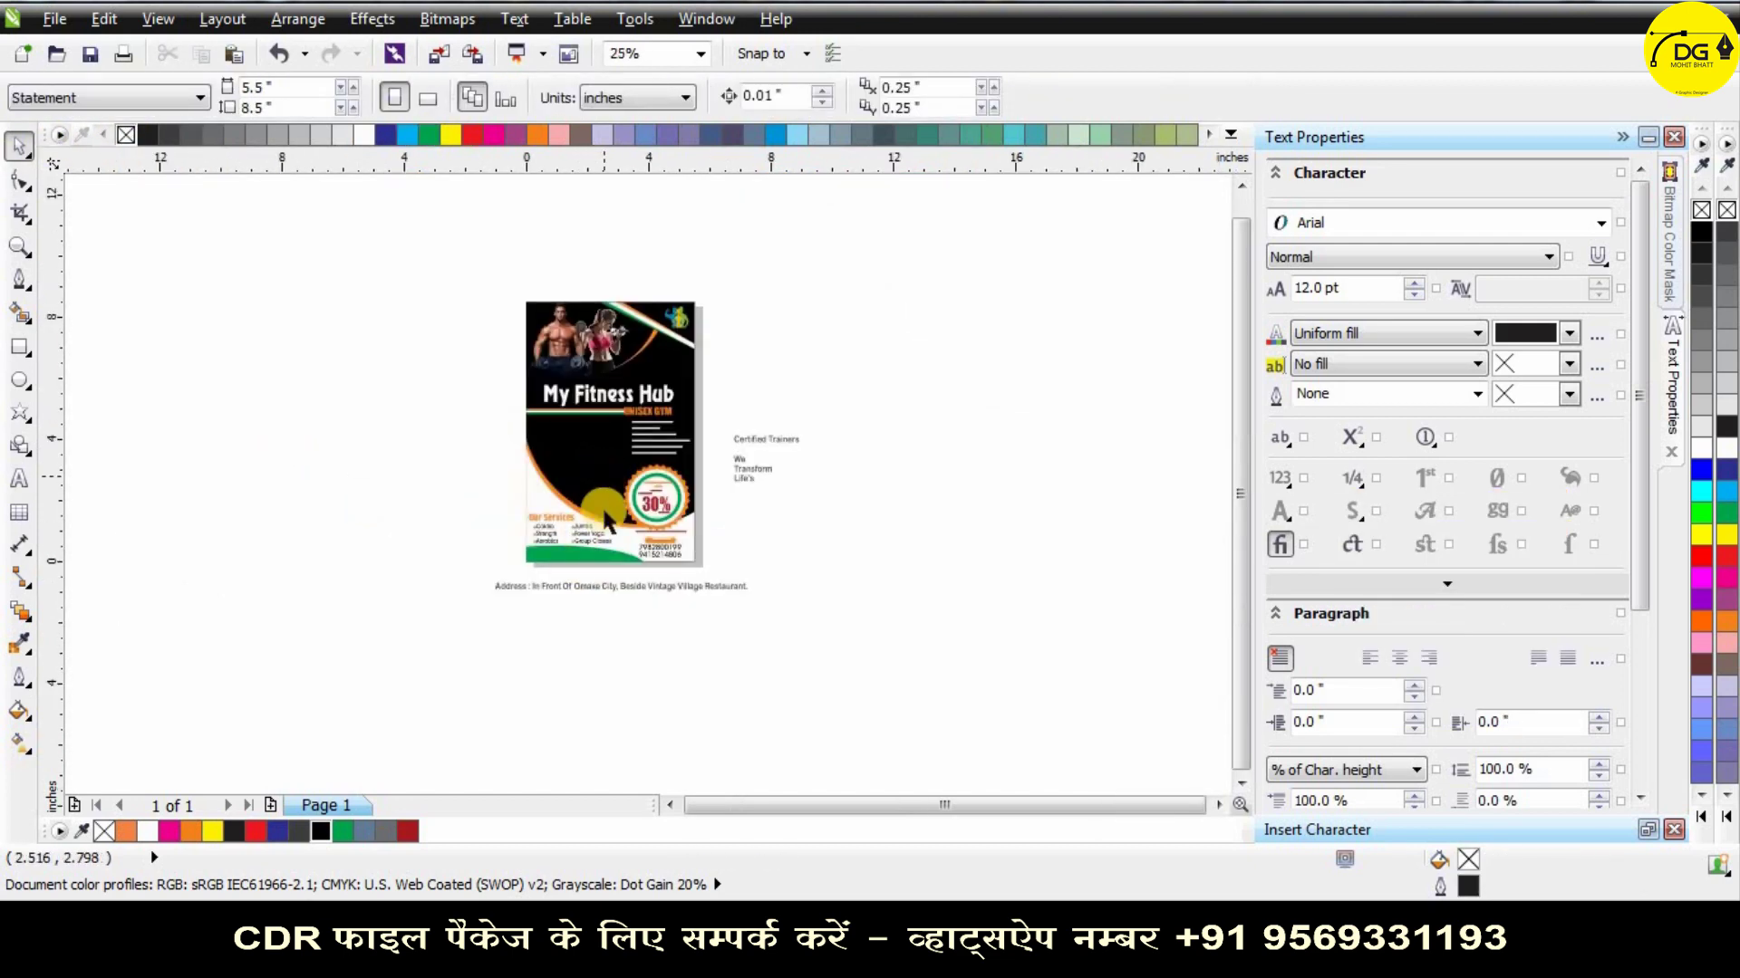
scroll(605, 490, up, 1)
drag(598, 690, 563, 628)
scroll(554, 640, up, 1)
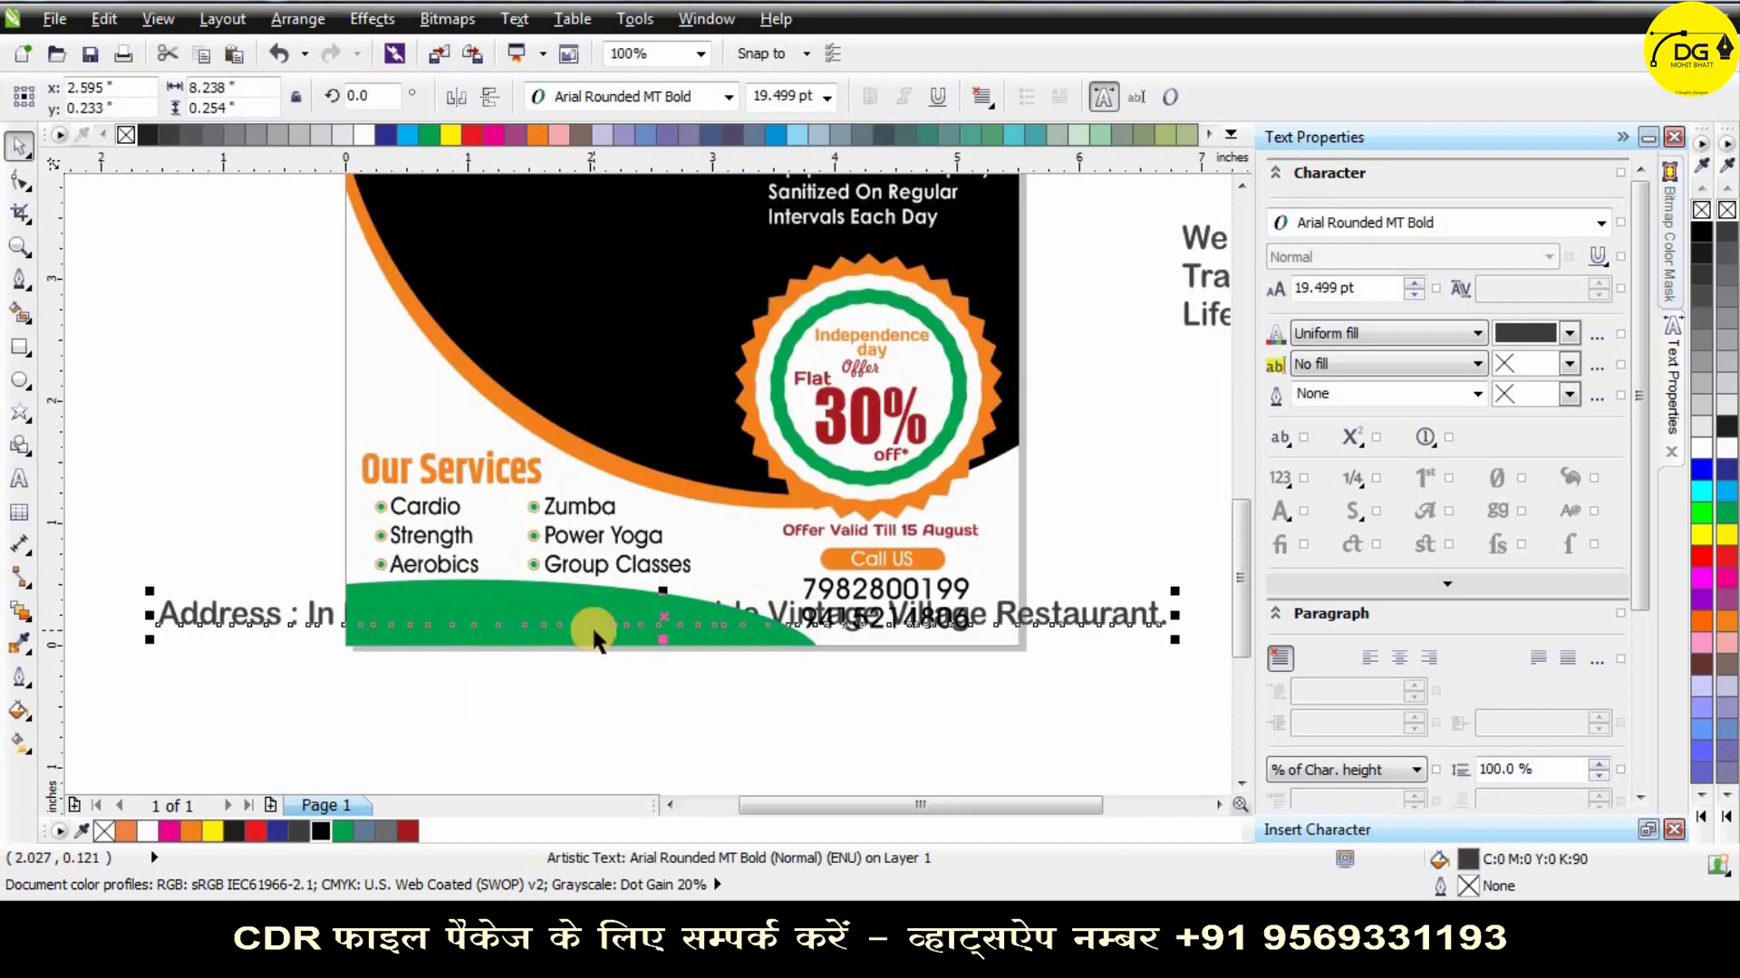
drag(1096, 576, 977, 557)
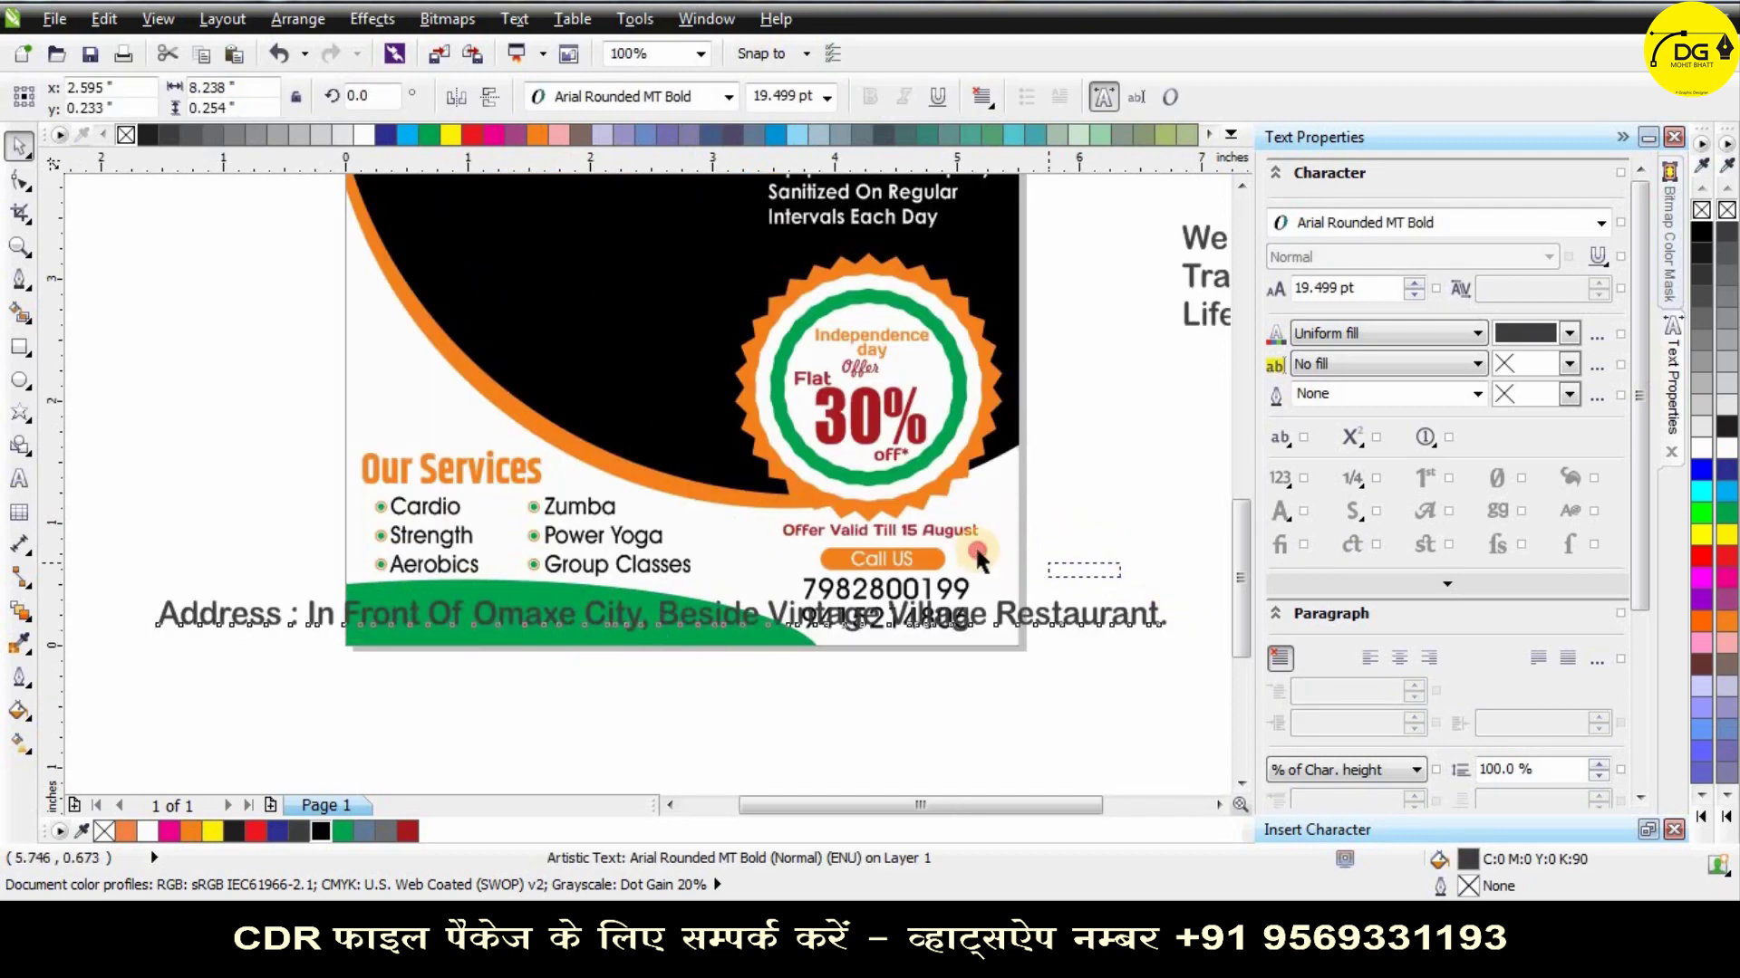
click(1162, 606)
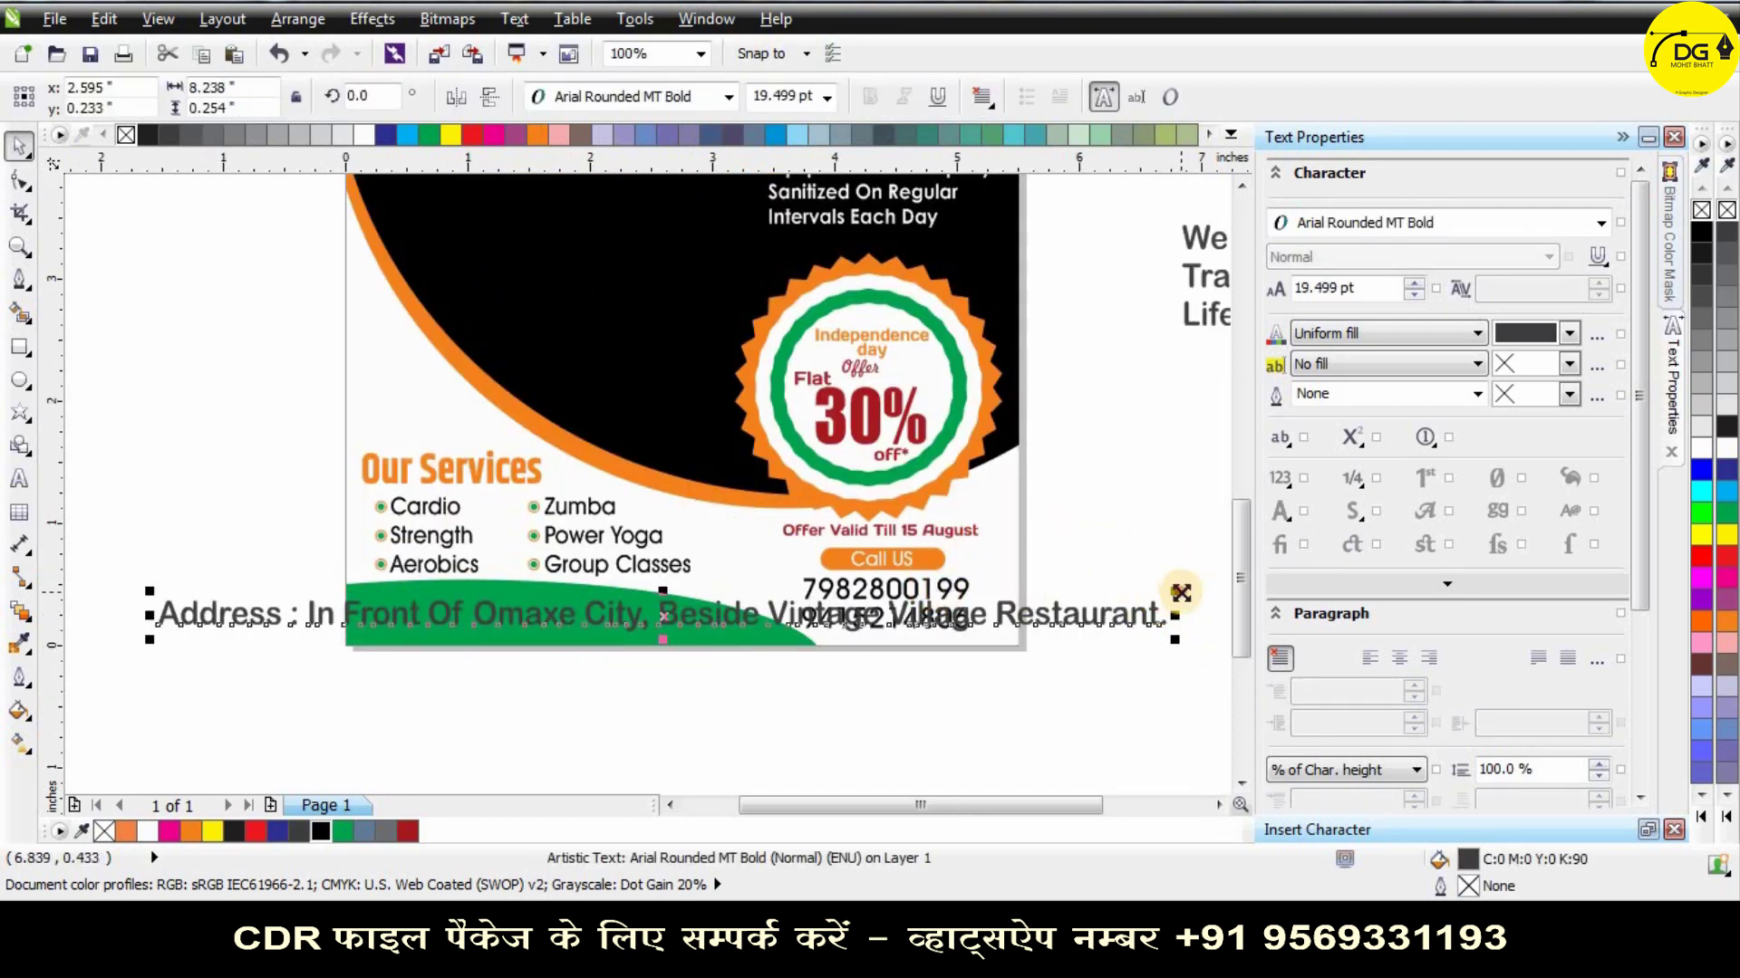
drag(1180, 593, 972, 578)
Break the address text into two lines at its comma, removing the comma.
scroll(589, 623, up, 2)
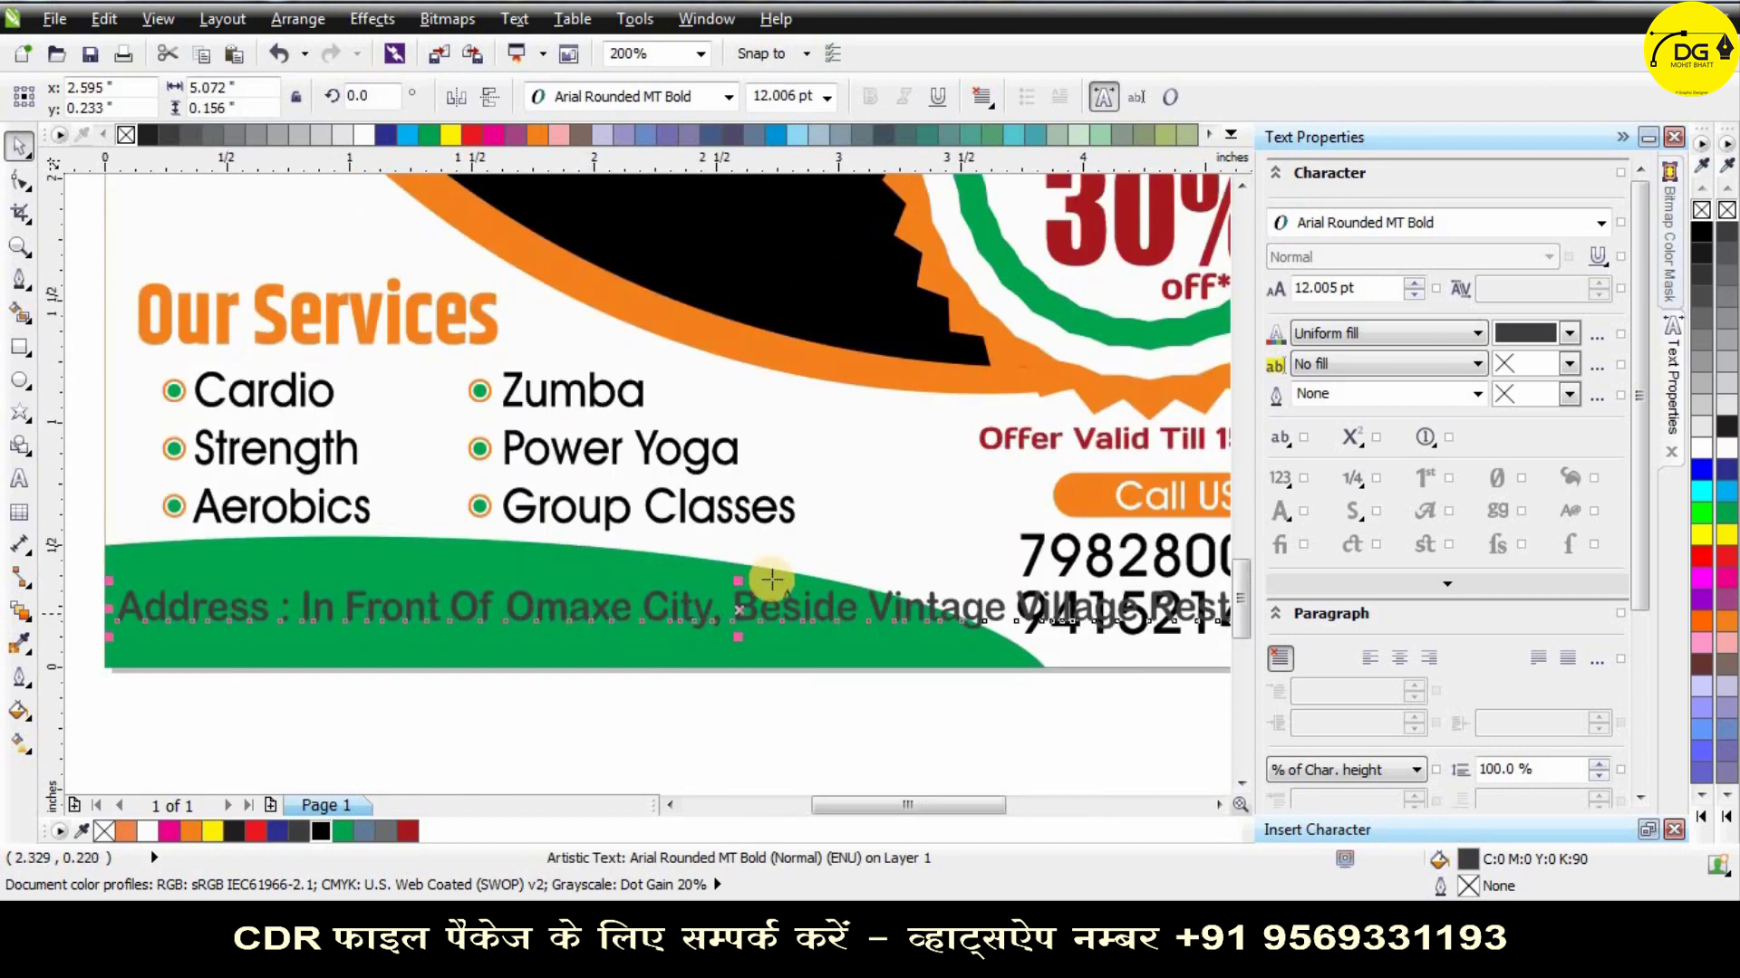
double_click(740, 590)
key(BackSpace)
key(BackSpace)
key(Return)
scroll(635, 583, down, 2)
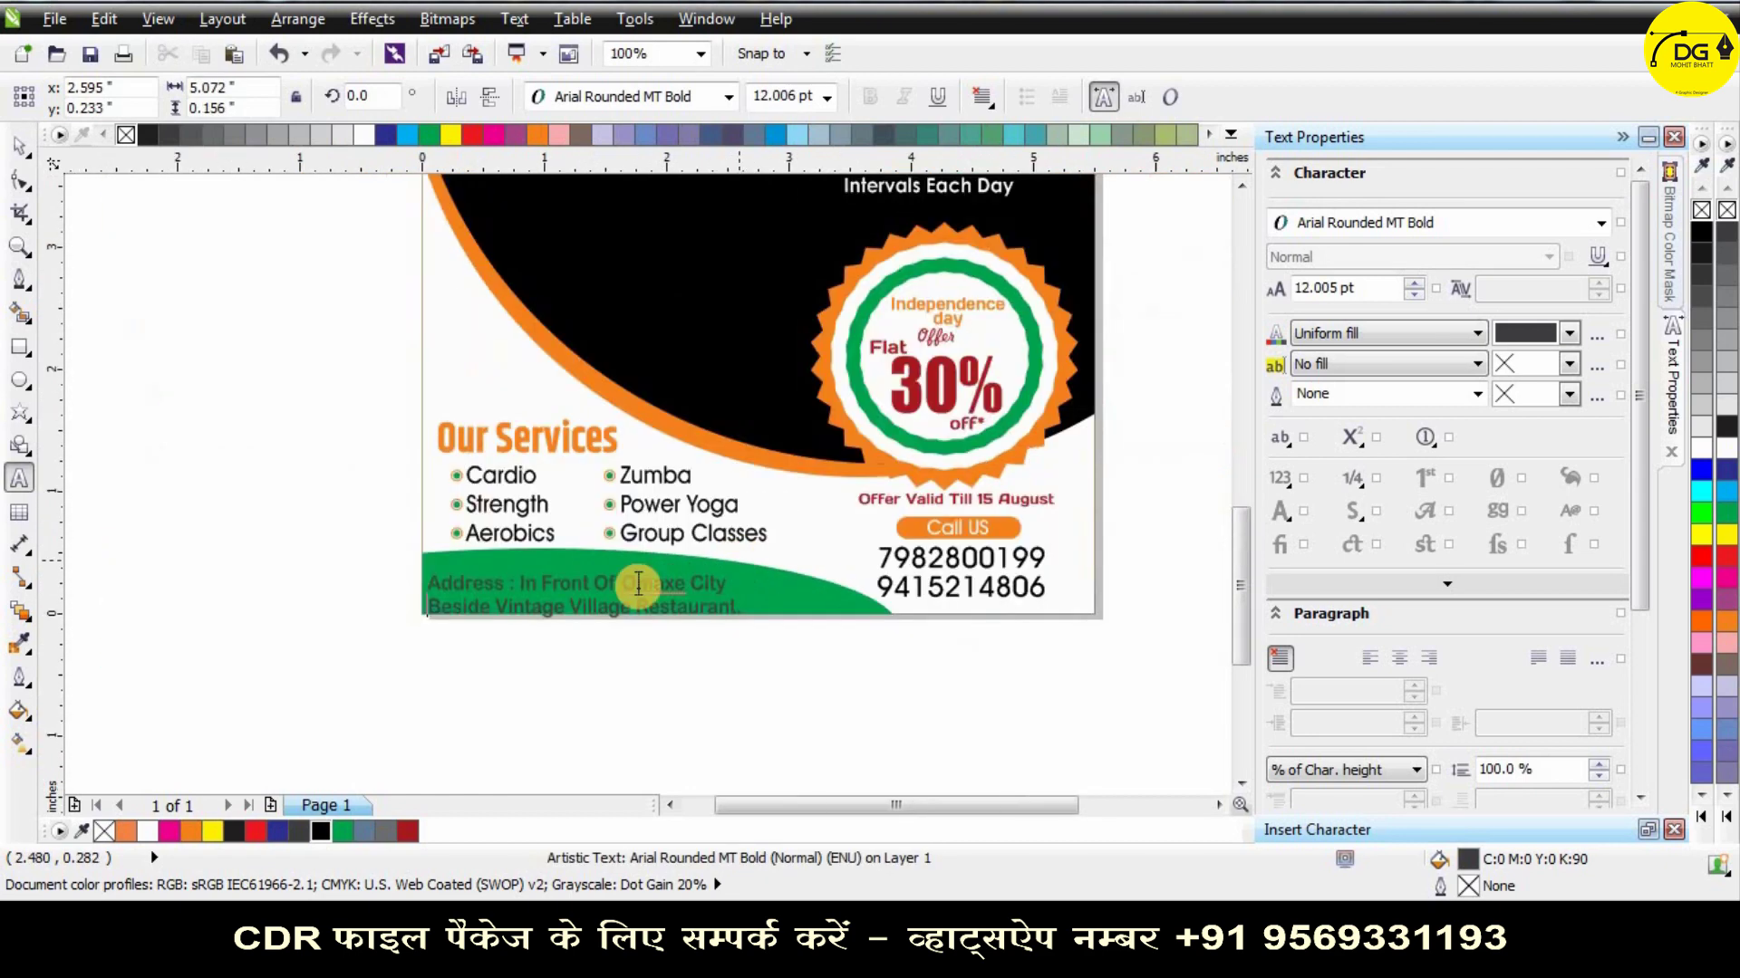
scroll(655, 647, up, 2)
Reposition the two-line address inside the green shape at about X 1.514, Y 0.22 in and fill it white.
click(18, 147)
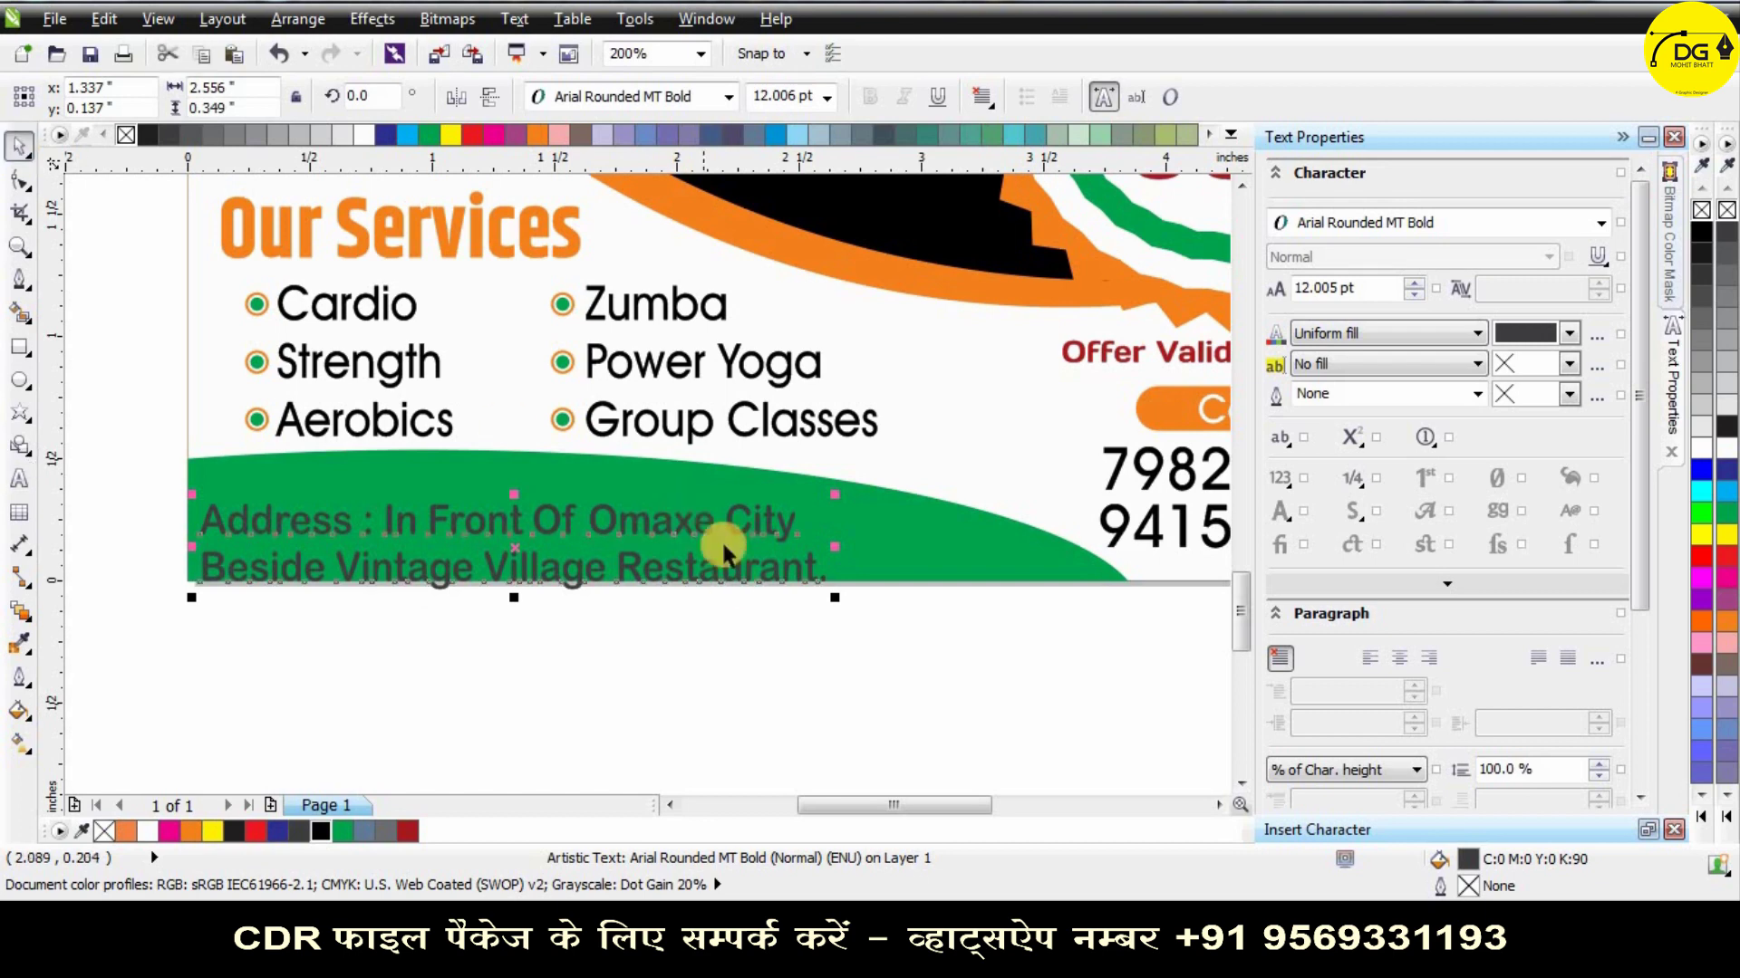
drag(697, 512, 741, 500)
click(365, 140)
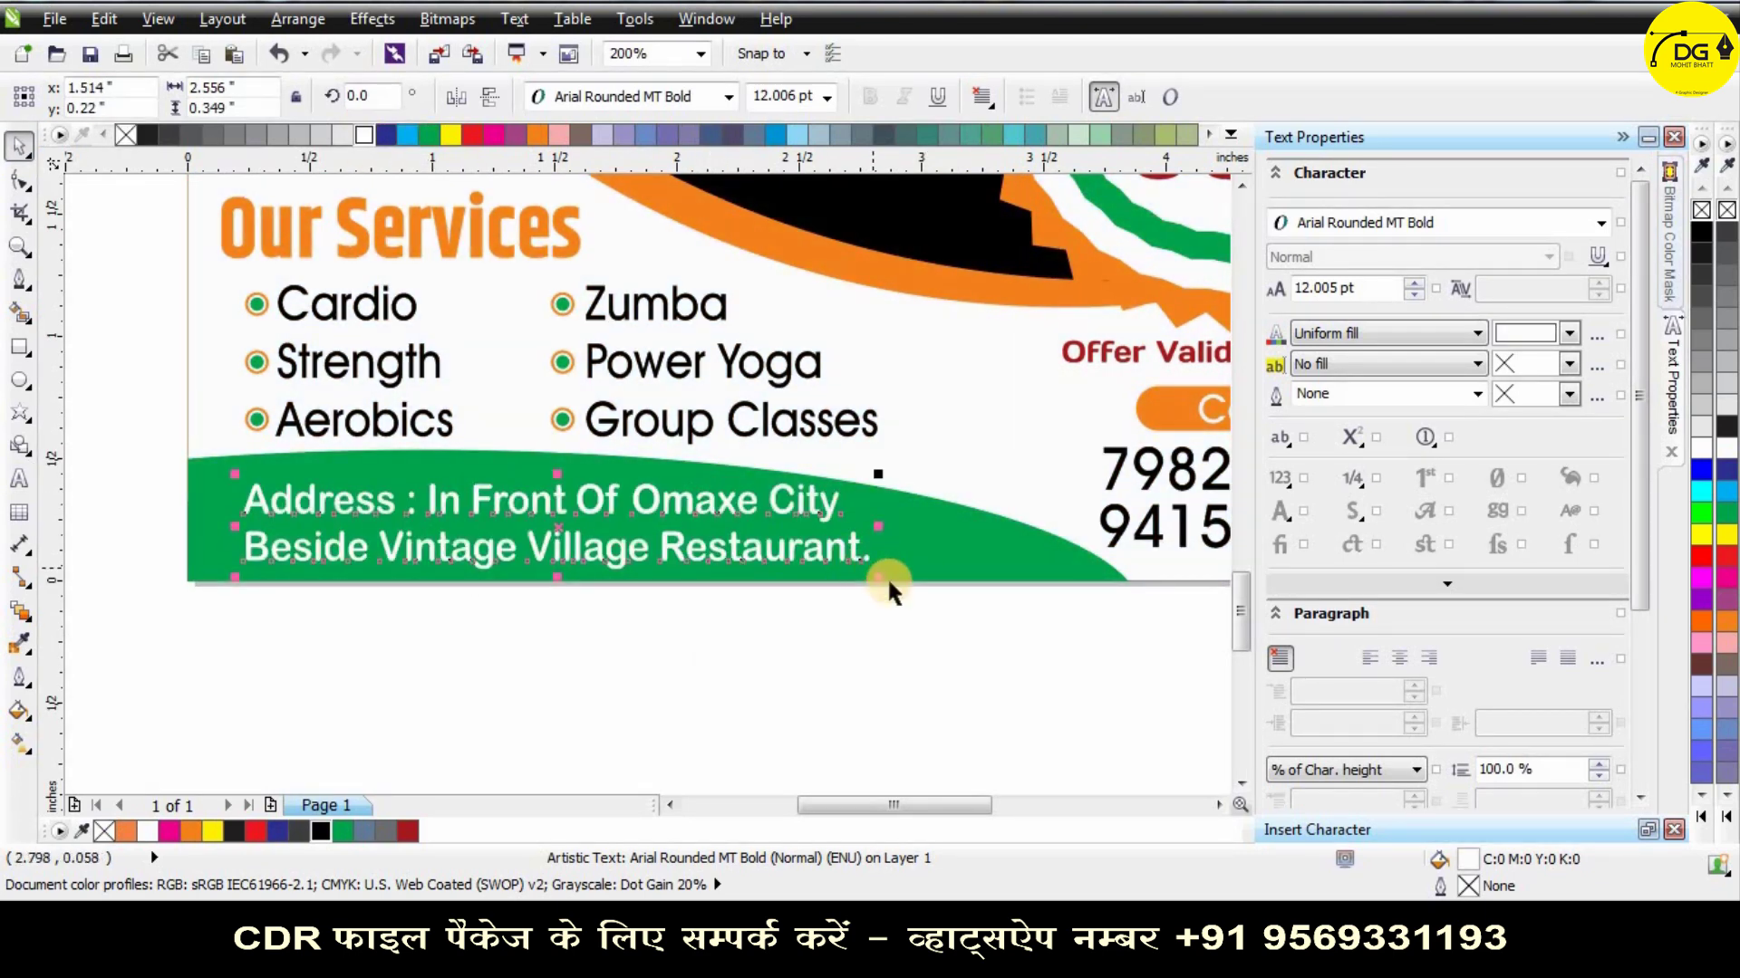
Enlarge the white address text to about 12.4 pt and shift it slightly left to about X 1.494 in.
drag(893, 583, 889, 583)
key(Left)
key(Left)
key(Left)
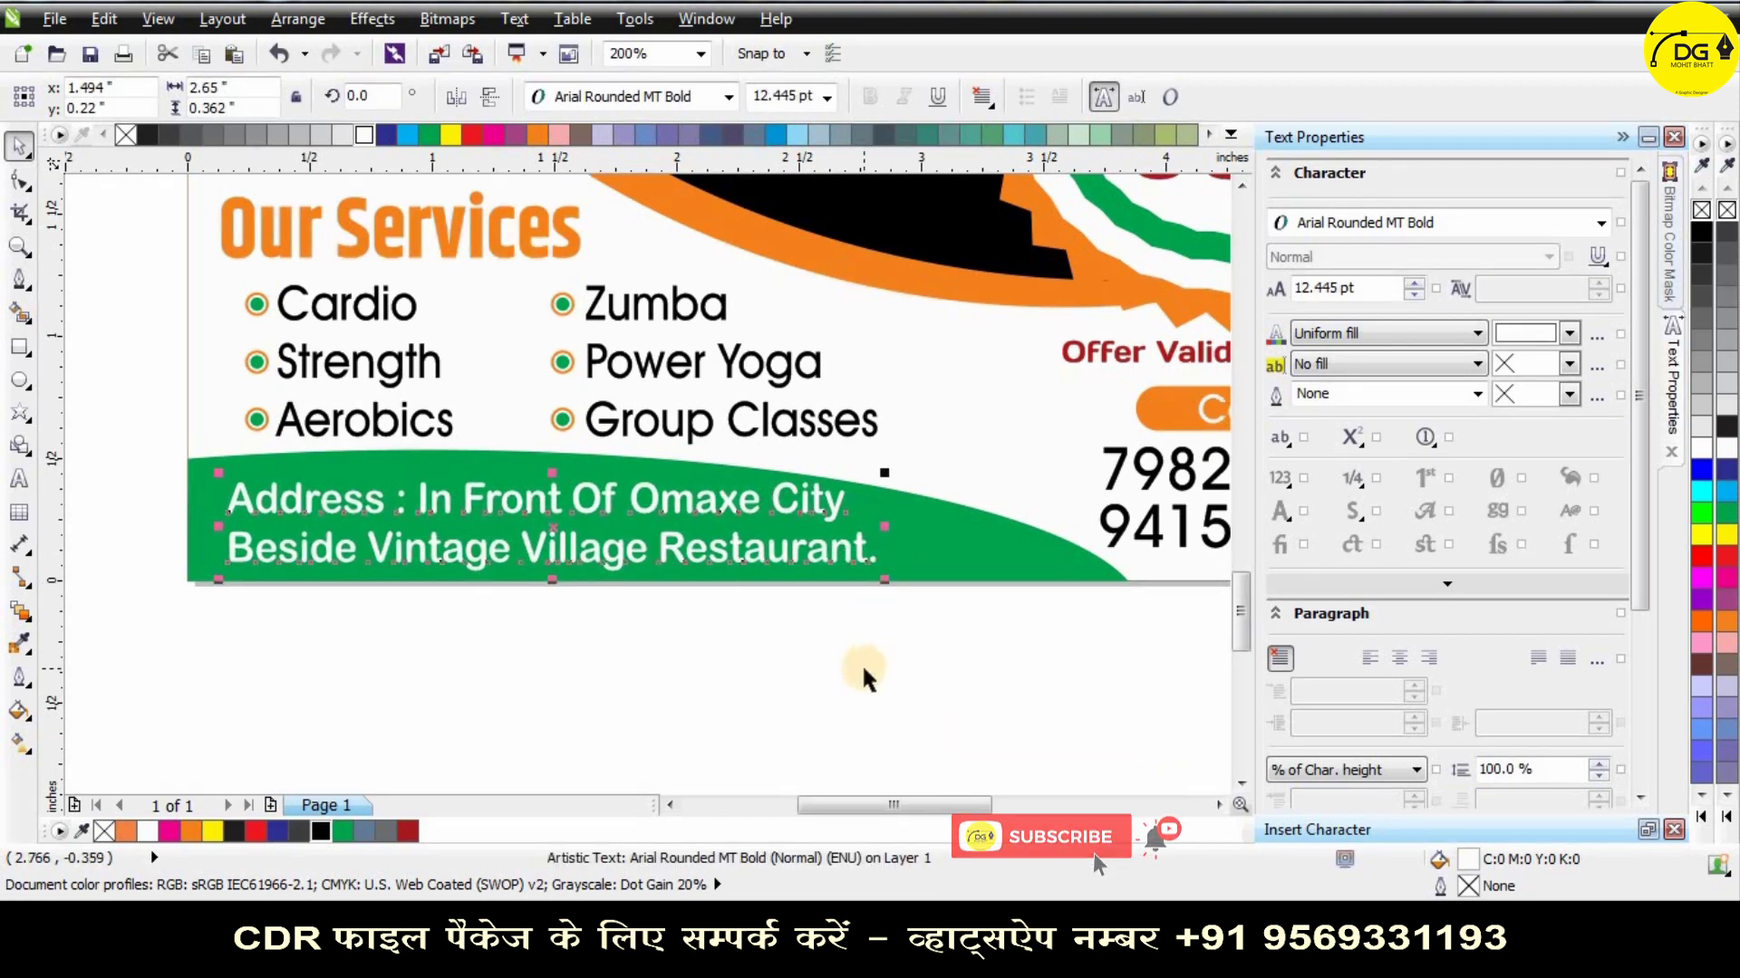
click(685, 725)
Move the Certified Trainers text onto the black area below the tricolour stripes at about X 1.556, Y 4.156 in.
scroll(686, 724, down, 1)
scroll(686, 730, down, 2)
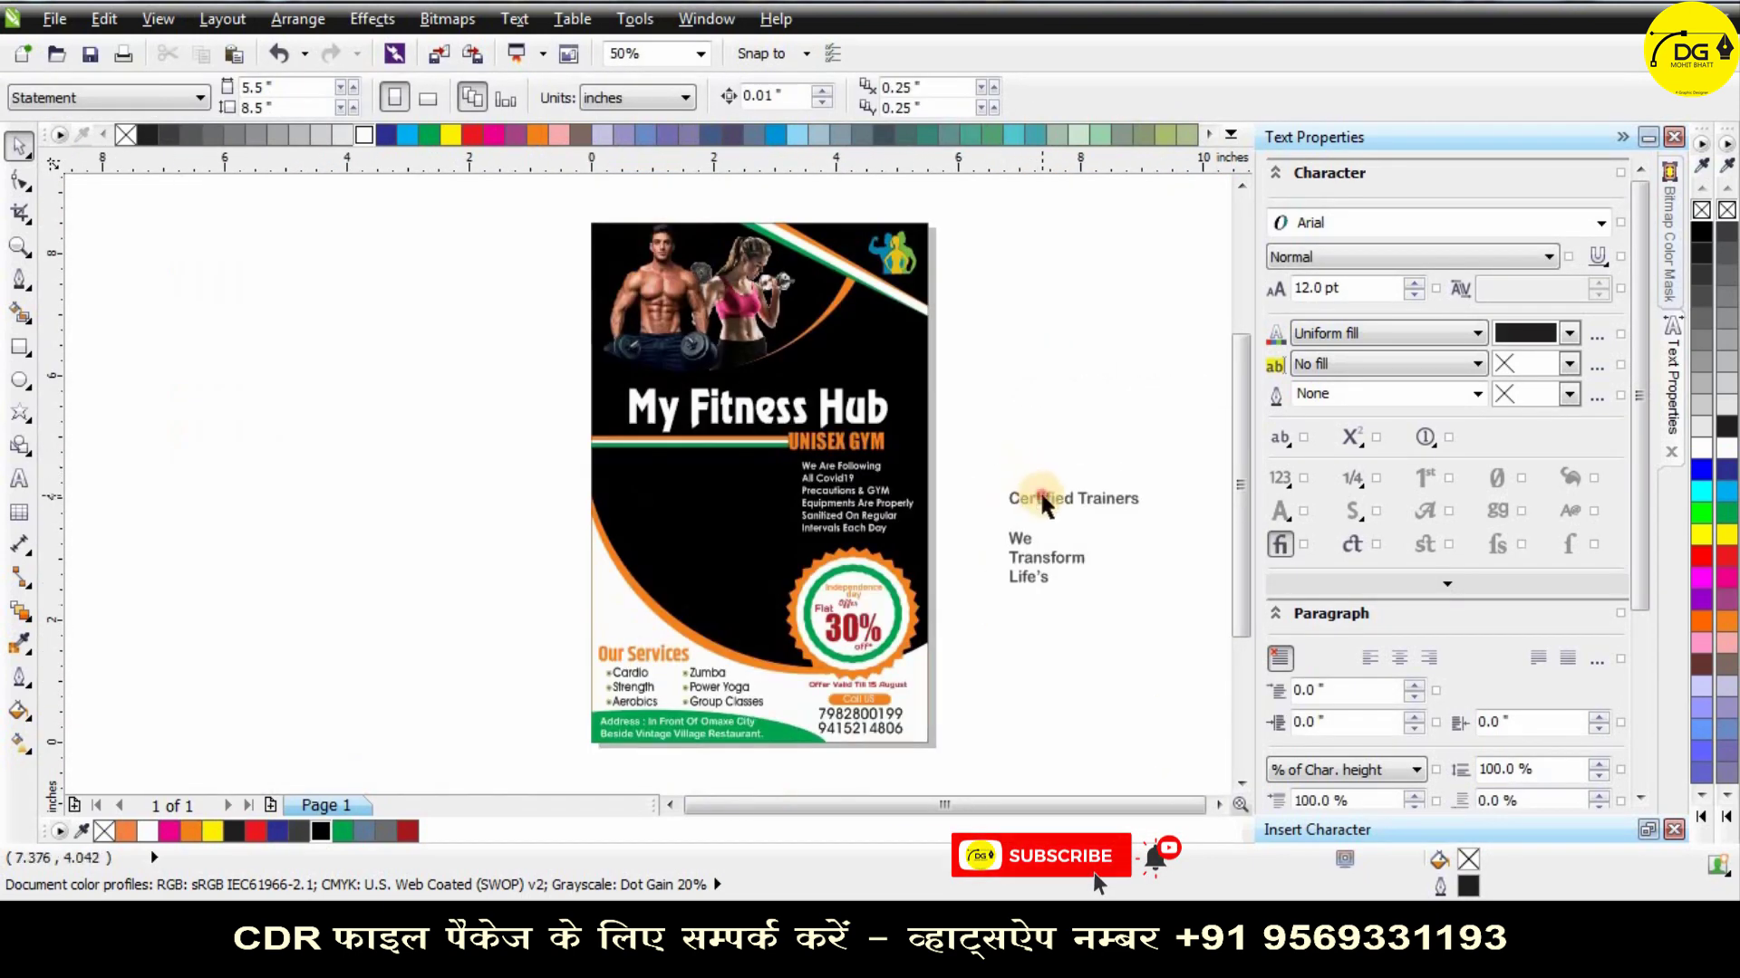
drag(1041, 503, 654, 497)
scroll(671, 495, up, 2)
Draw a white-filled rectangle about 3.677 by 0.573 in over the Certified Trainers text, extending past the flyer's left edge.
click(20, 347)
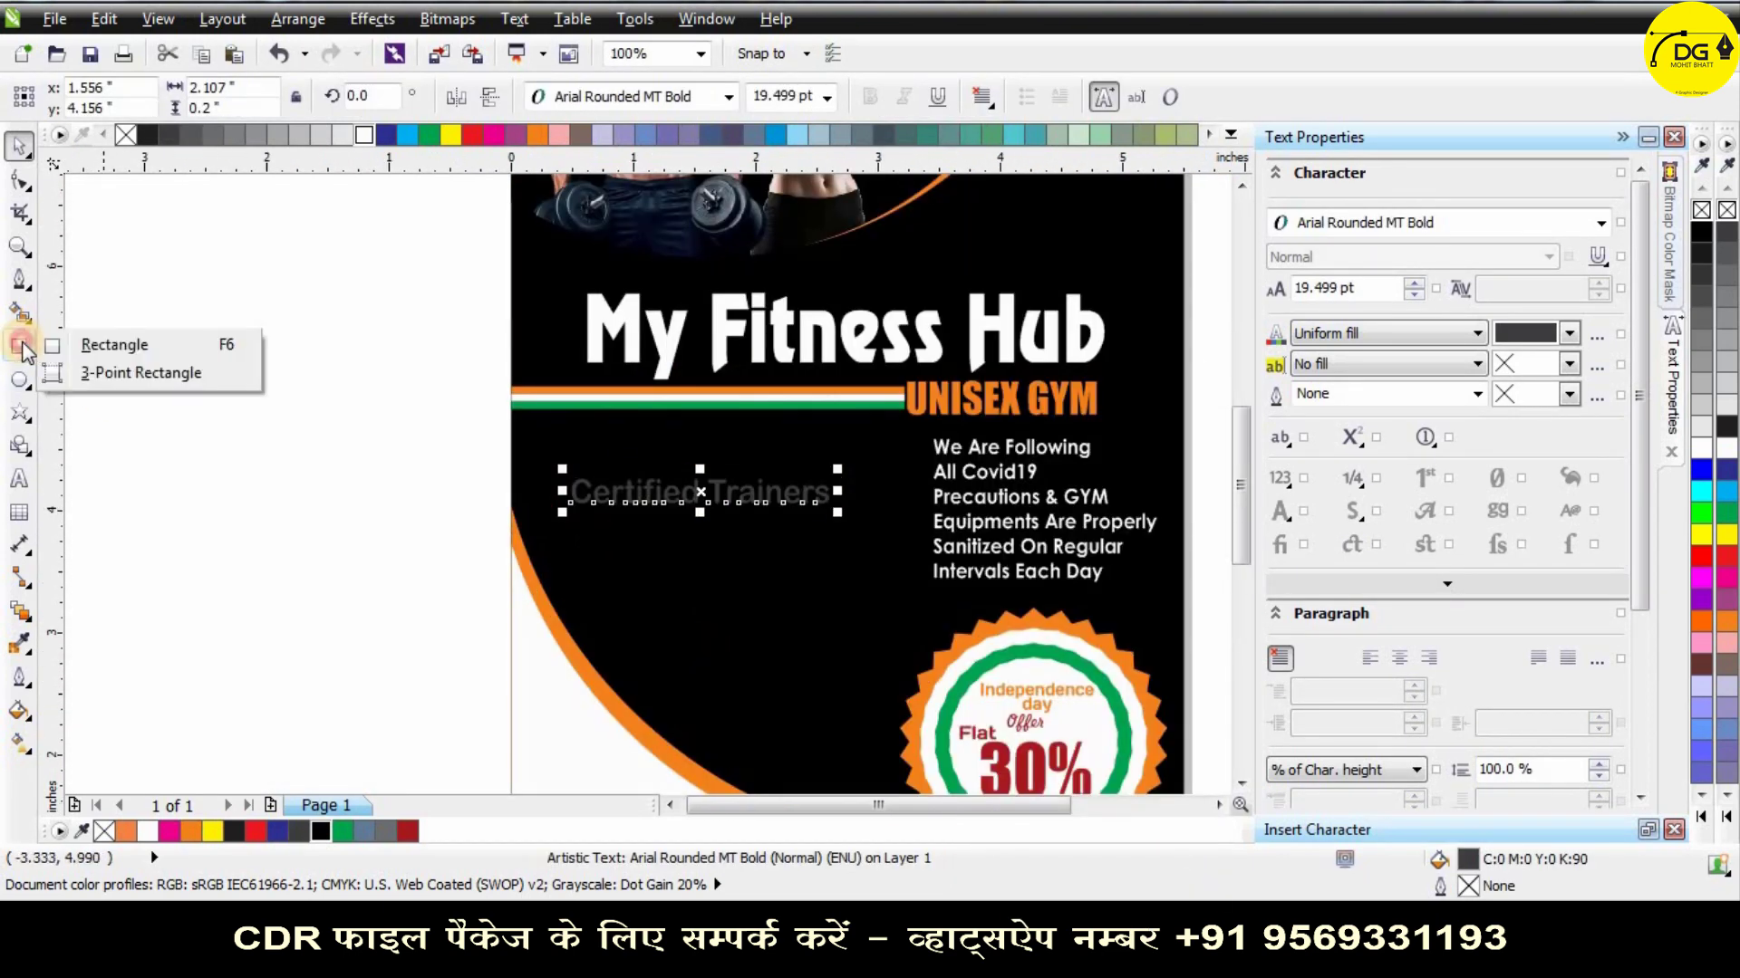
click(114, 344)
drag(408, 446, 859, 516)
click(364, 136)
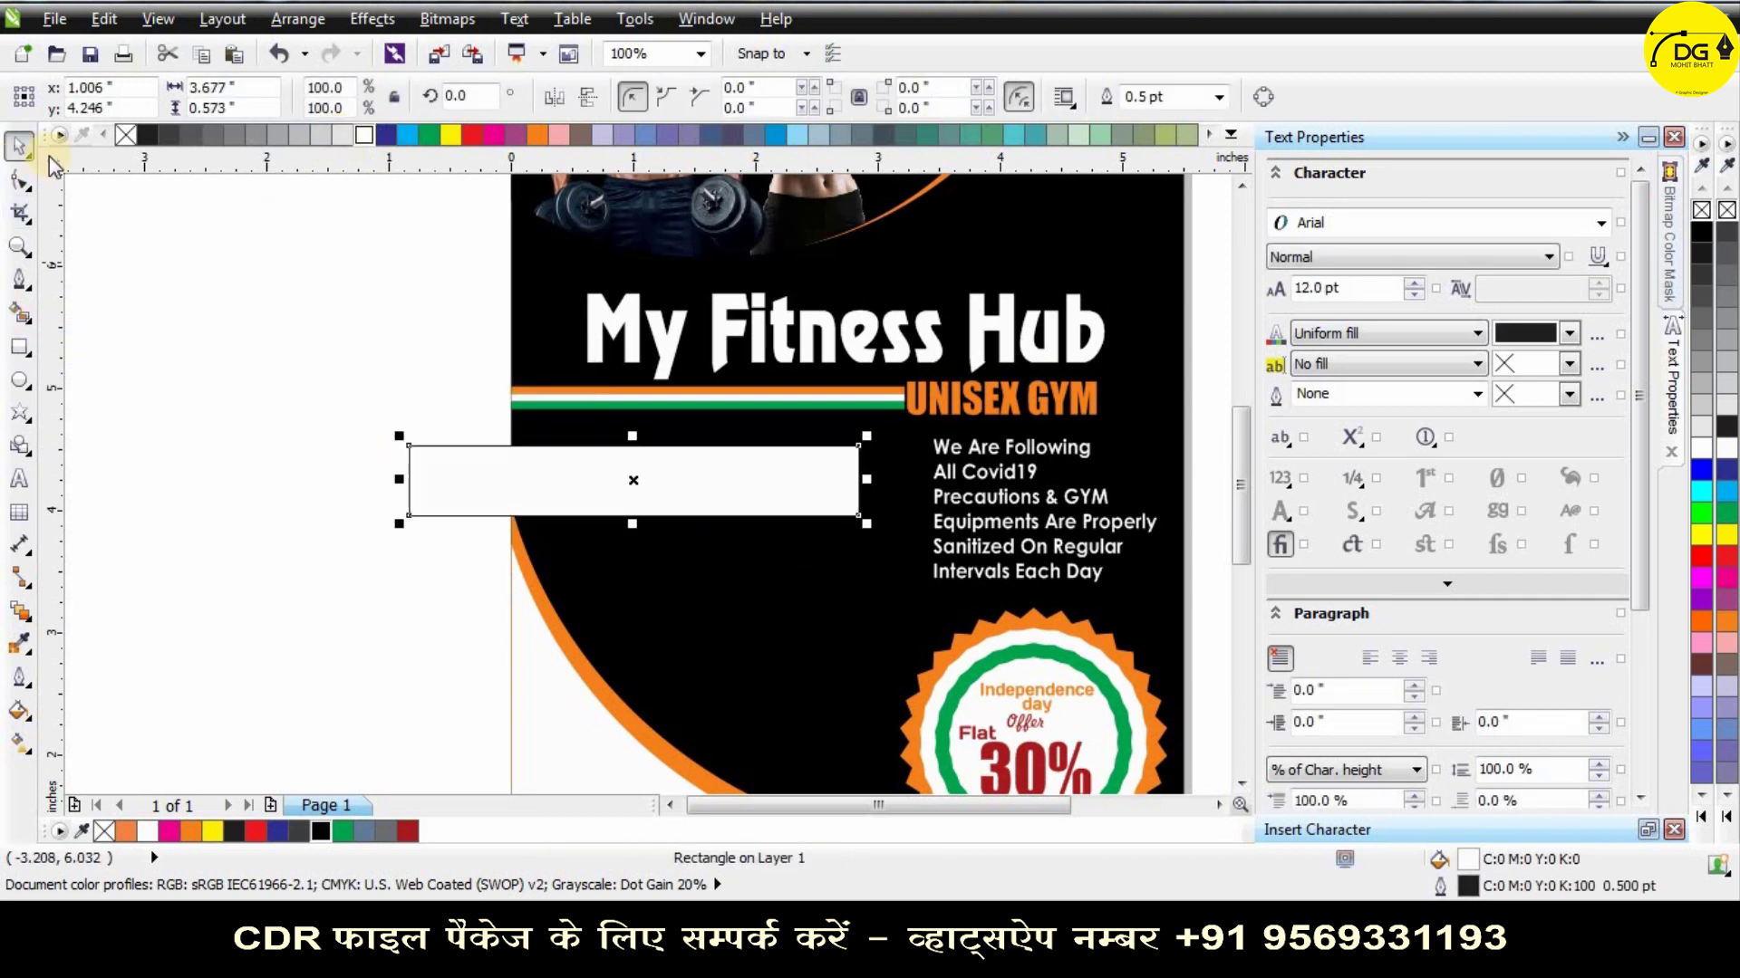
Convert the white rectangle to curves, notch its right end into a ribbon tail and reduce its height to about 0.443 in.
key(ctrl+q)
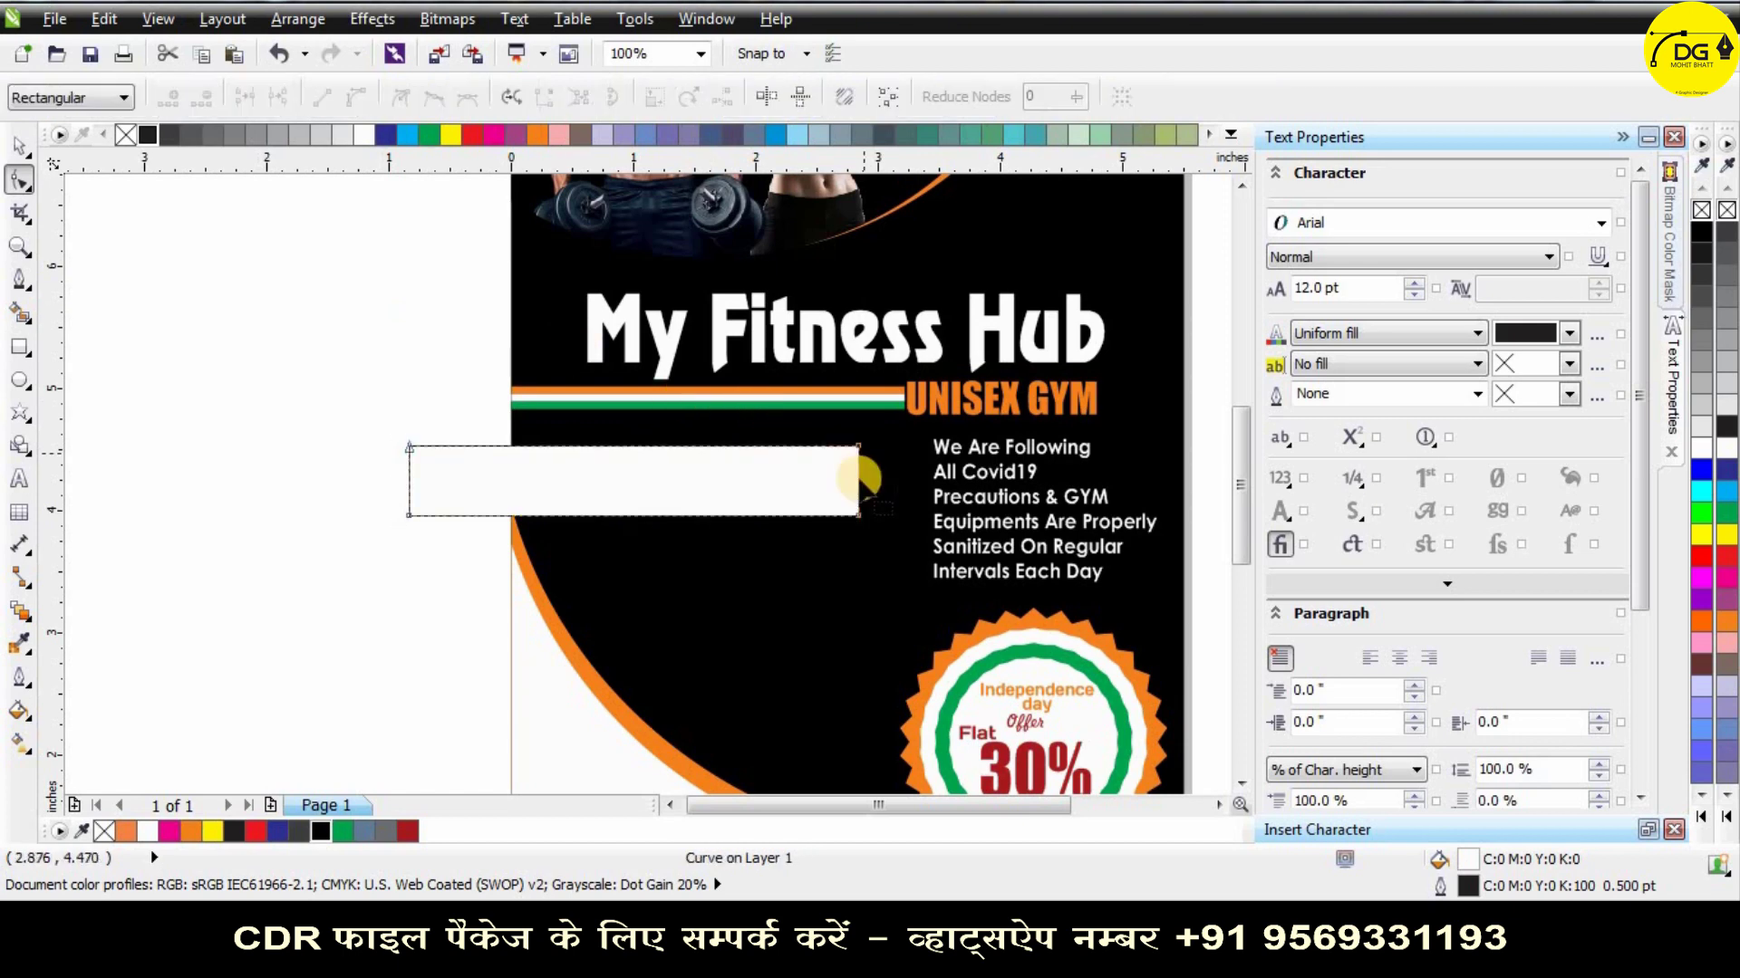
scroll(858, 494, up, 1)
drag(854, 500, 691, 508)
key(space)
drag(402, 582, 406, 554)
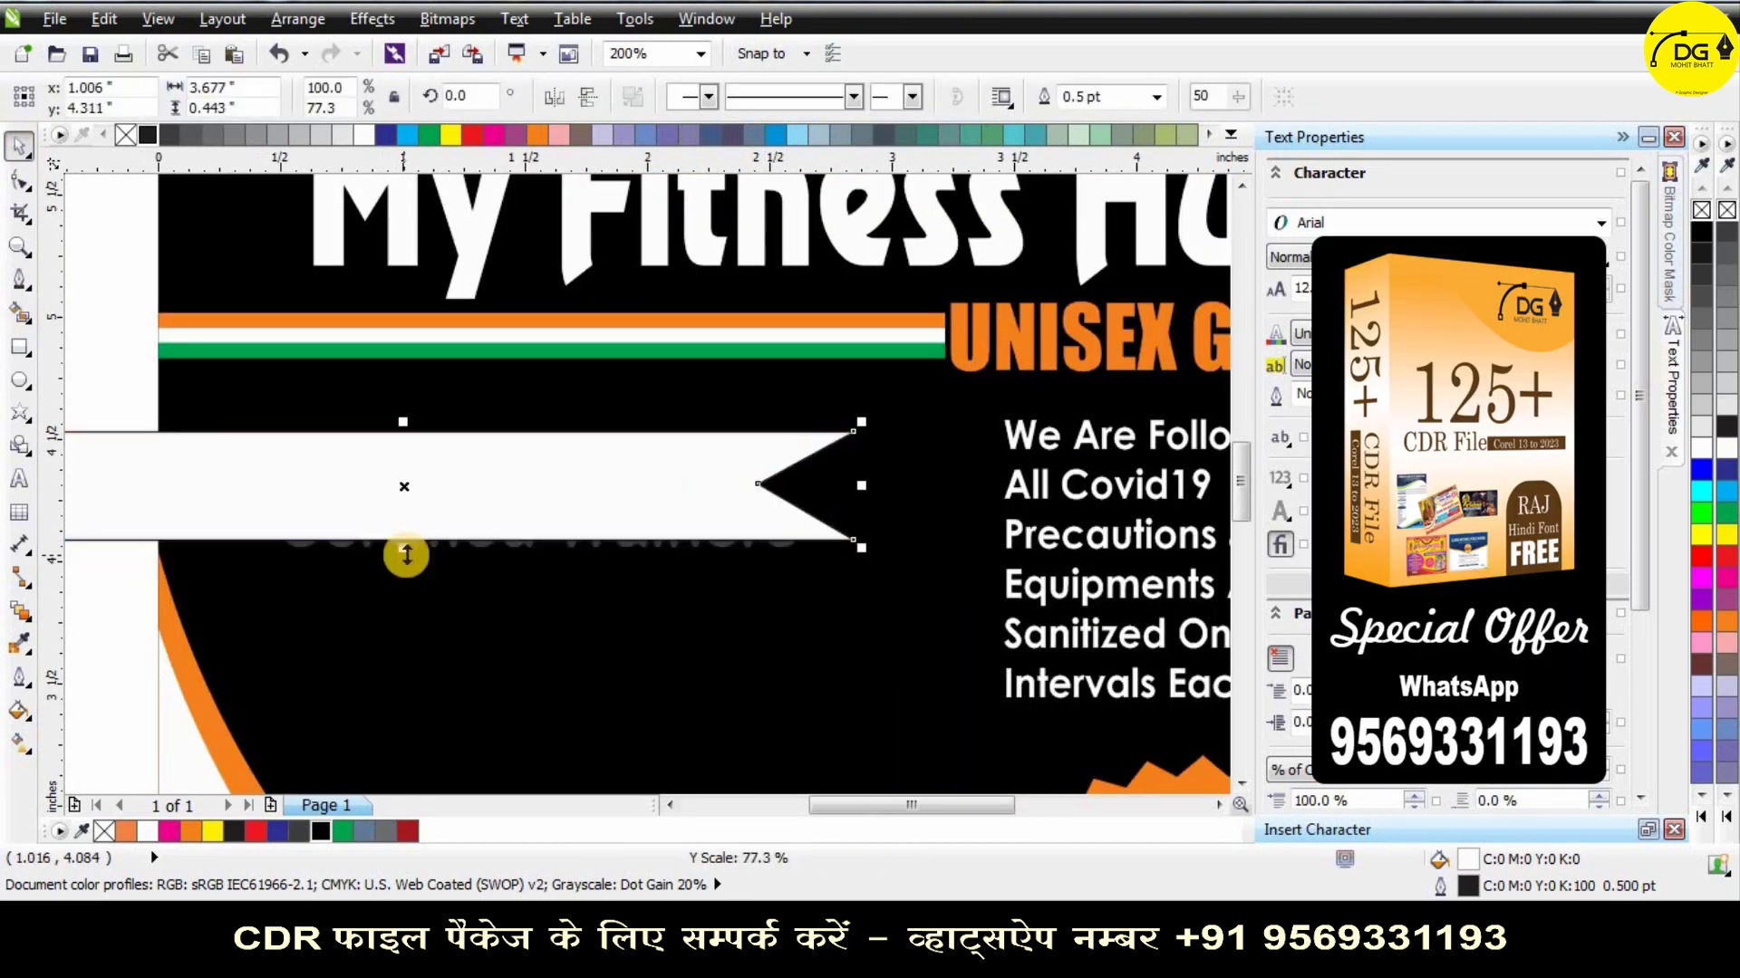
key(F3)
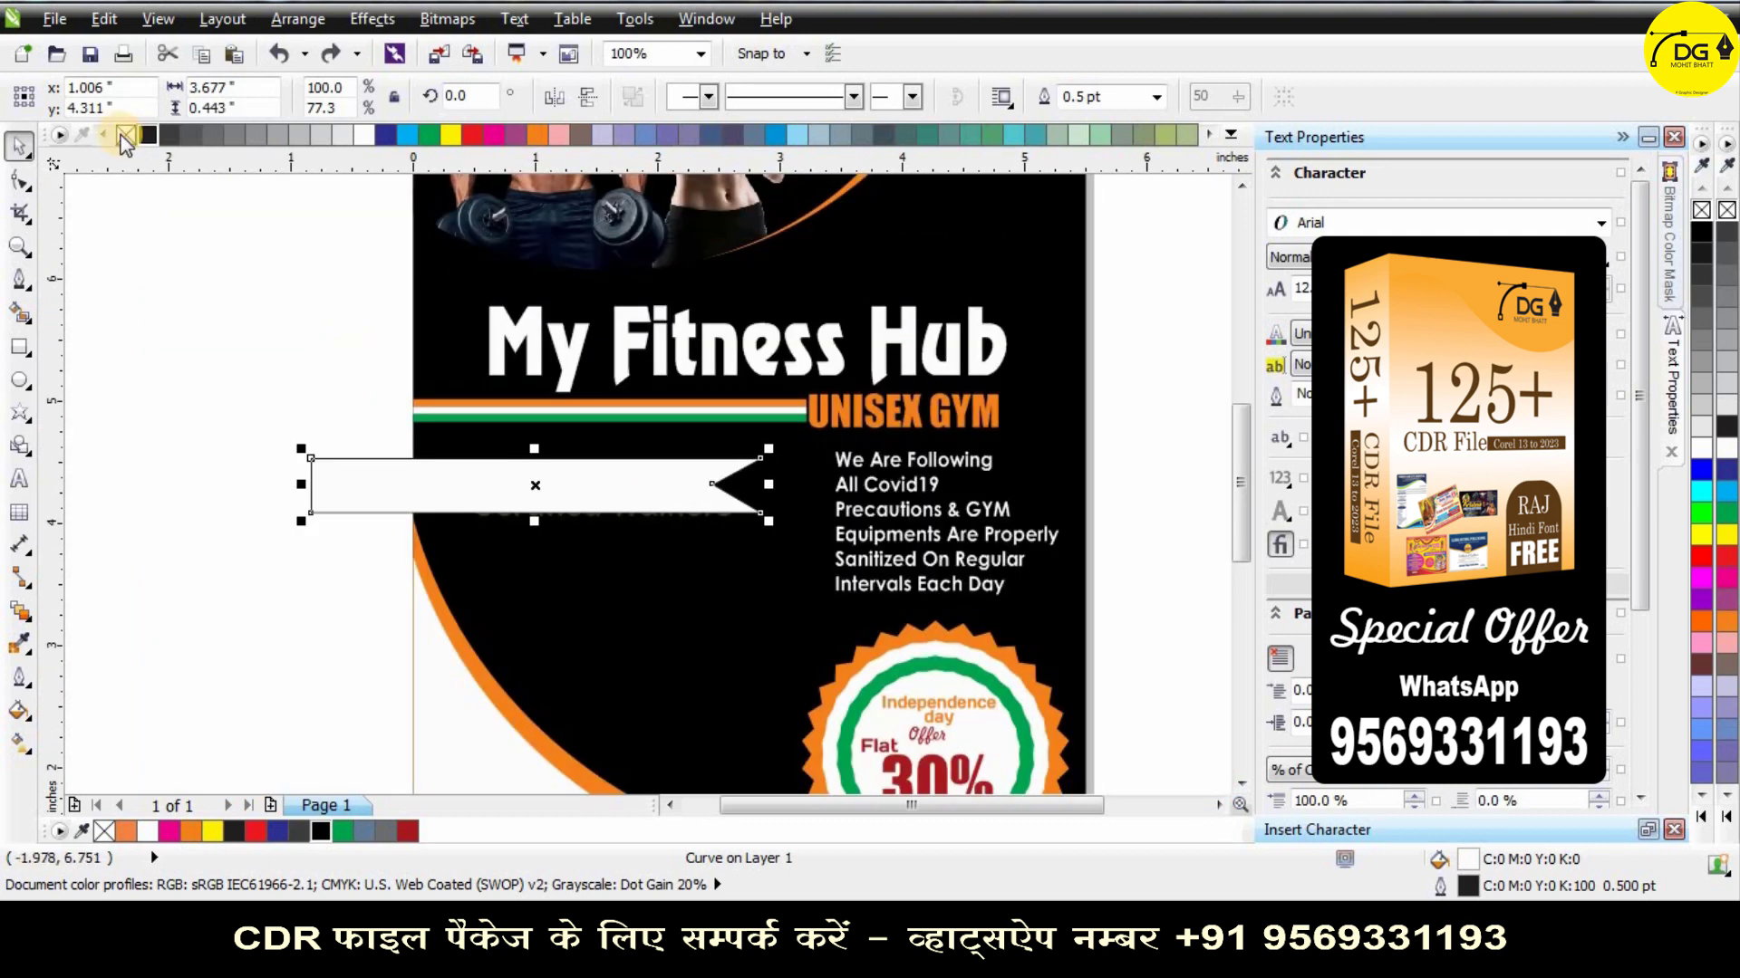
Remove the ribbon's outline and place it inside the flyer's black background with PowerClip.
right_click(123, 135)
right_click(683, 500)
click(723, 3)
click(691, 588)
click(279, 471)
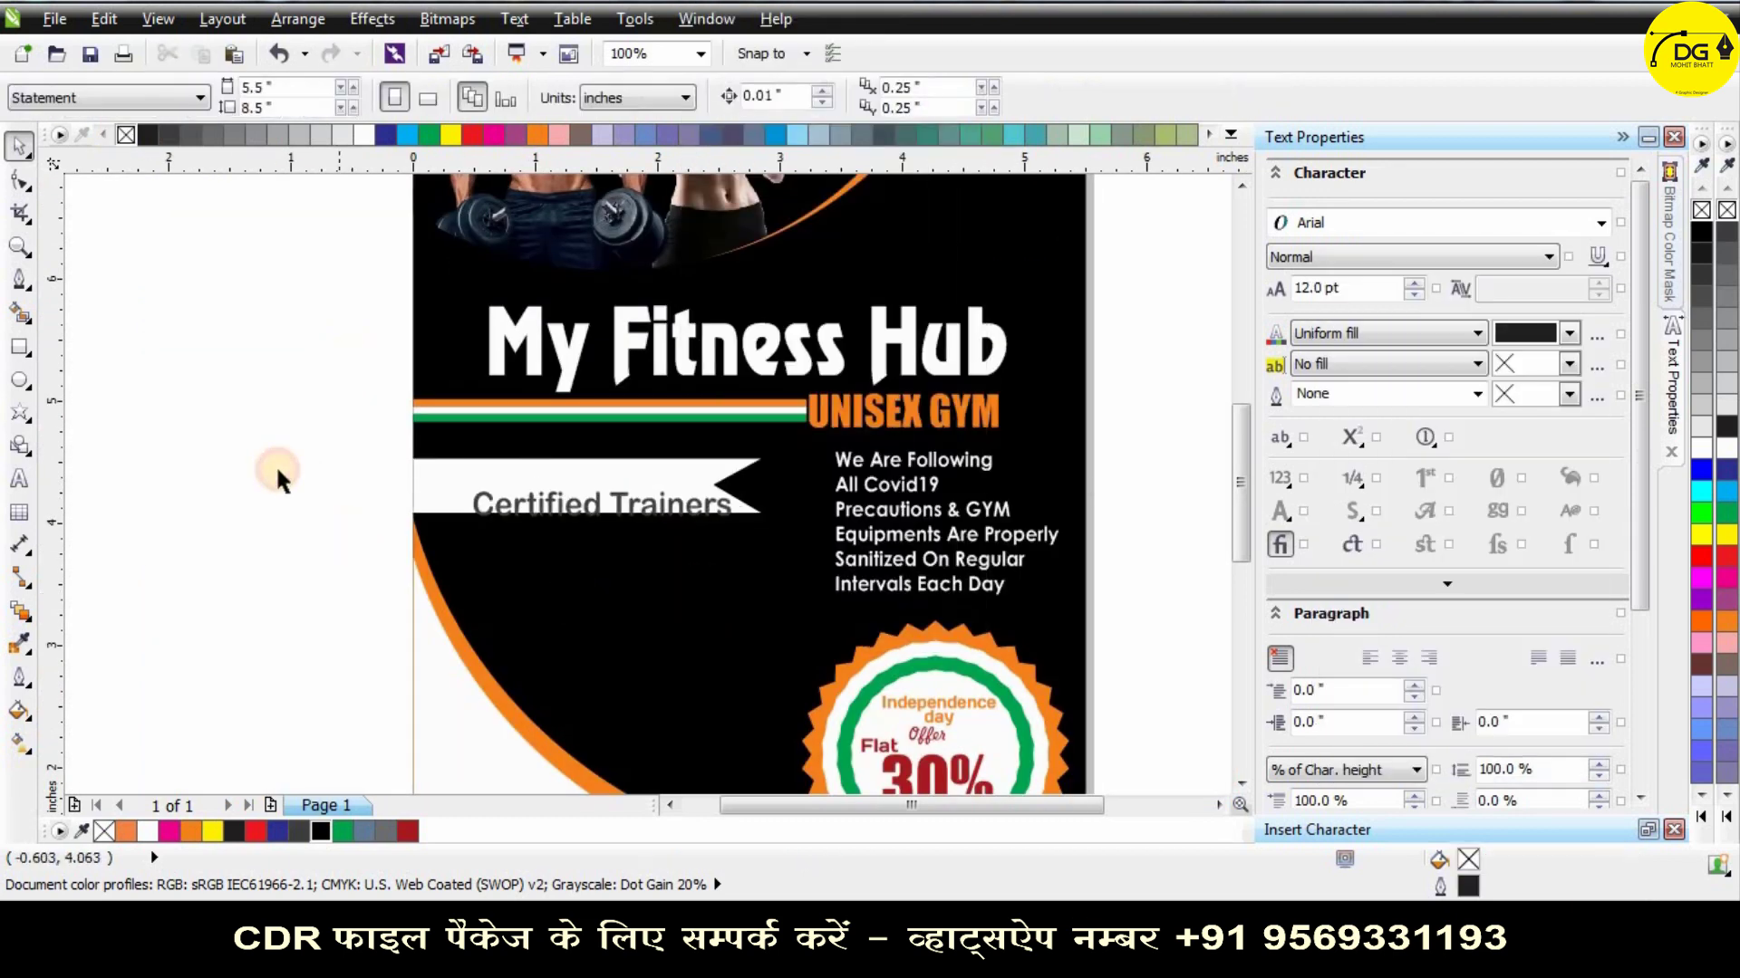
Move the Certified Trainers text onto the white ribbon at about X 1.291, Y 4.317 in.
scroll(511, 479, up, 2)
click(594, 525)
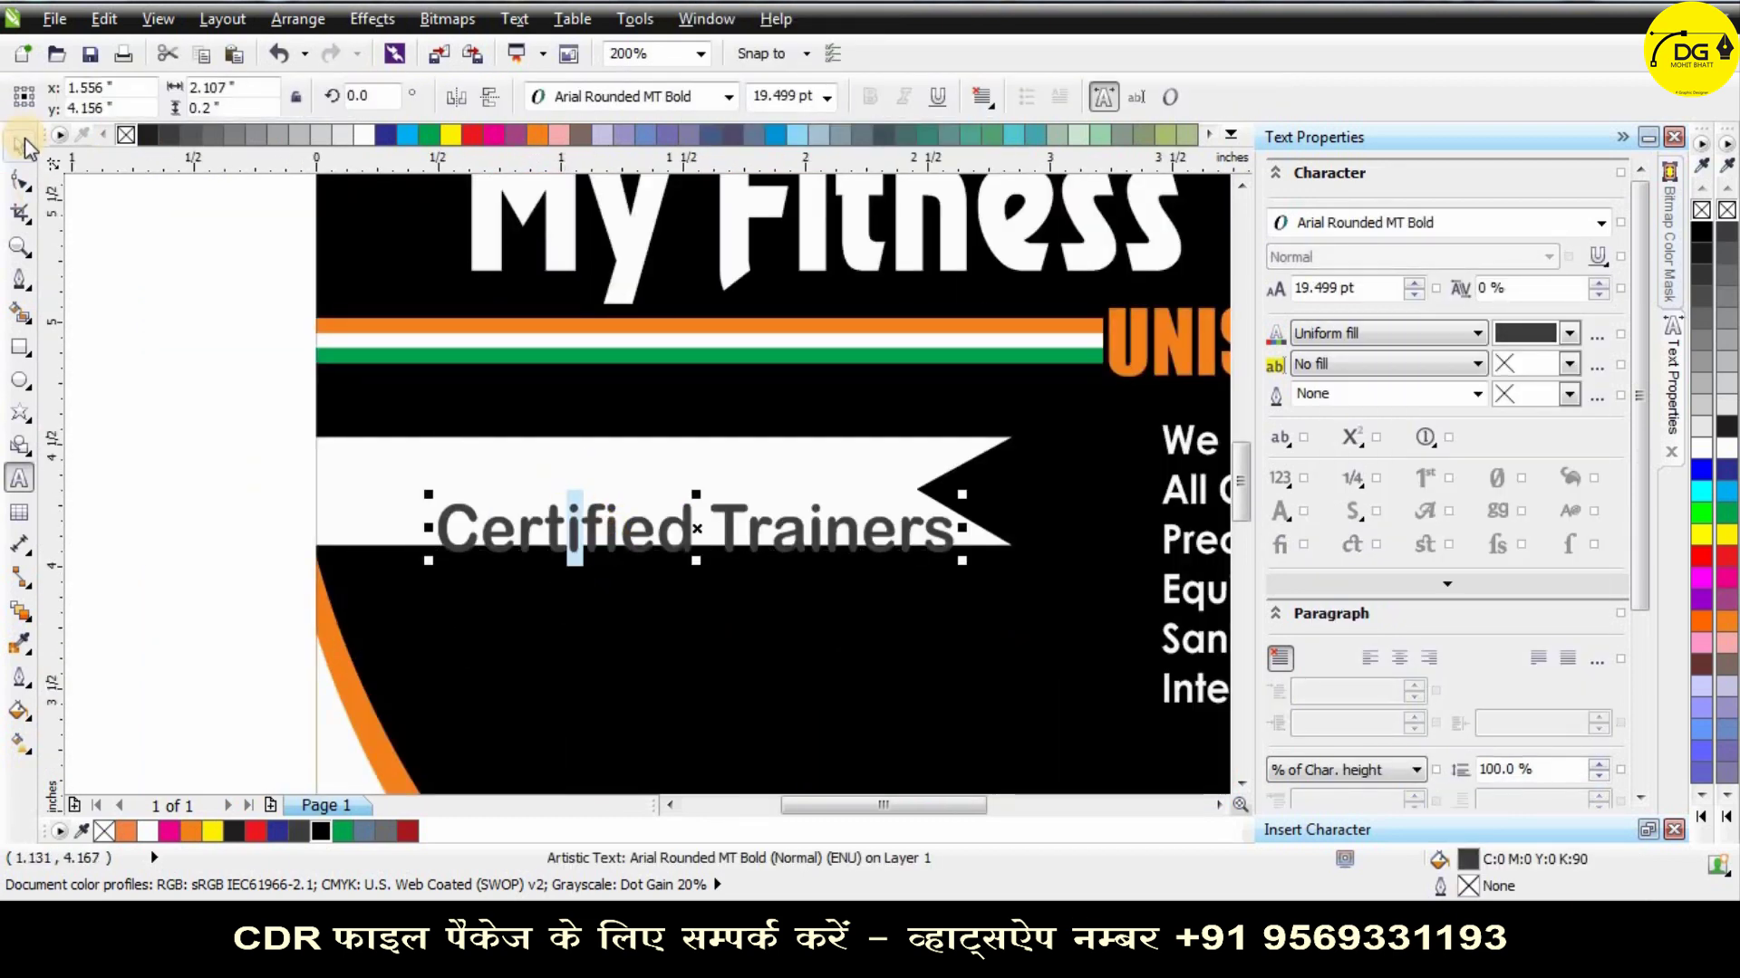
click(547, 507)
drag(587, 523, 521, 483)
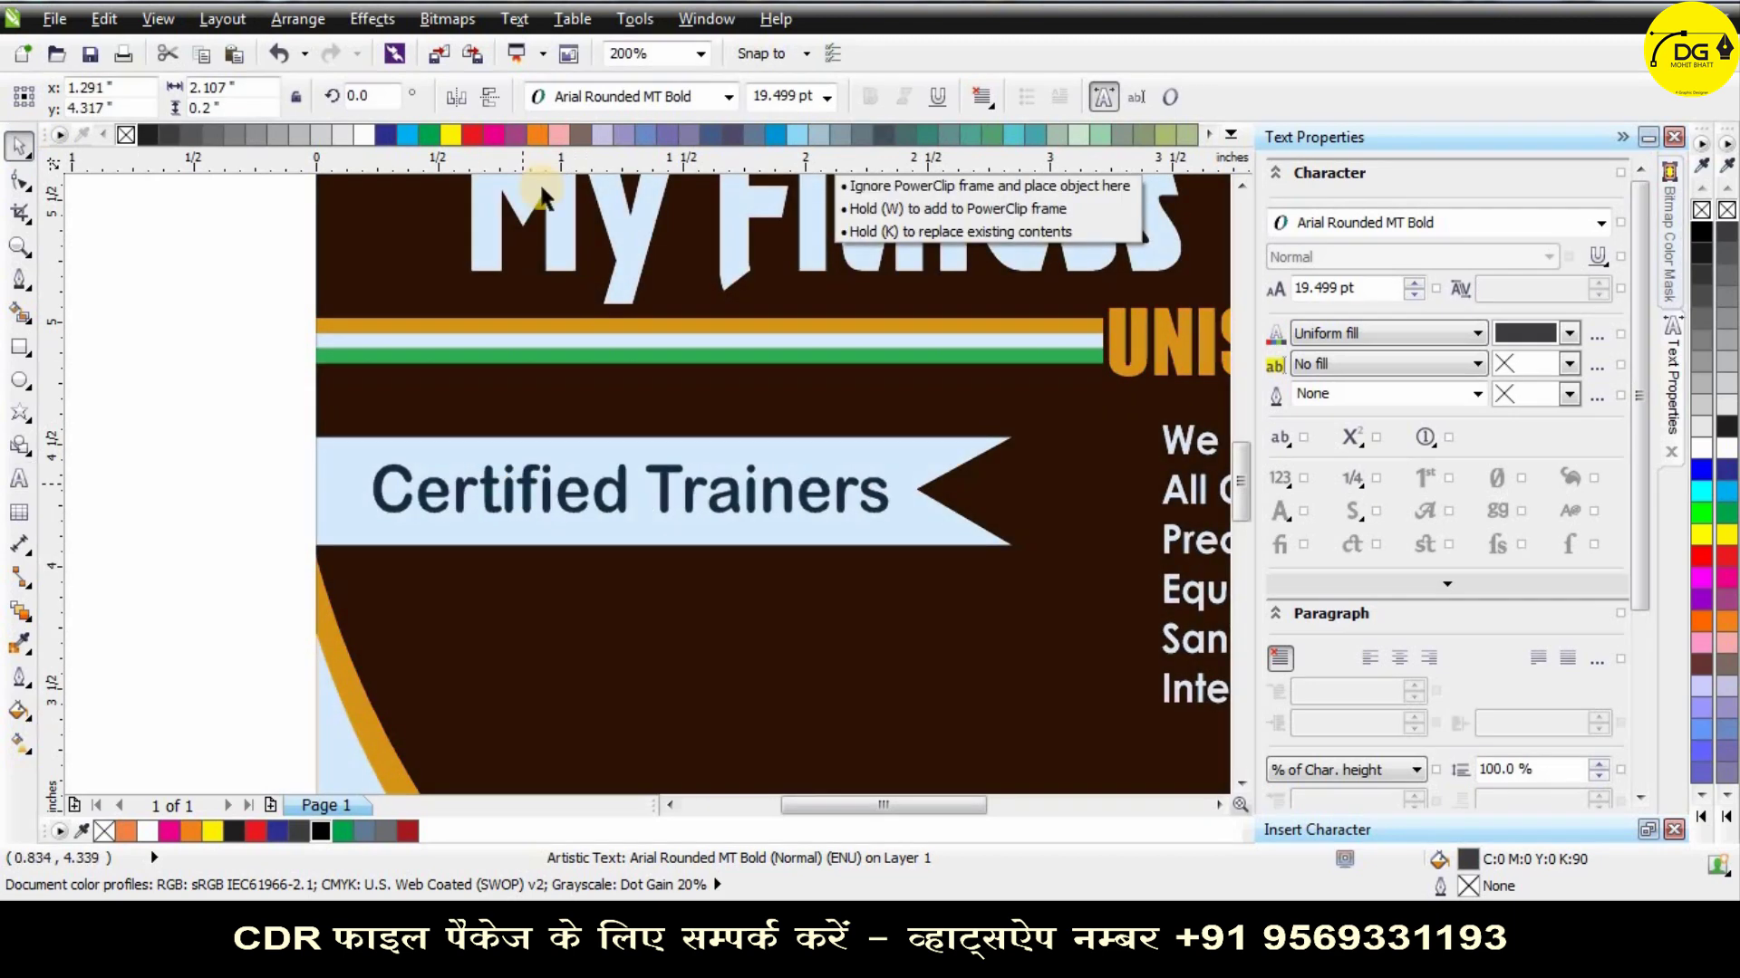
Try the Impact font on the Certified Trainers text.
click(614, 96)
text(Impact)
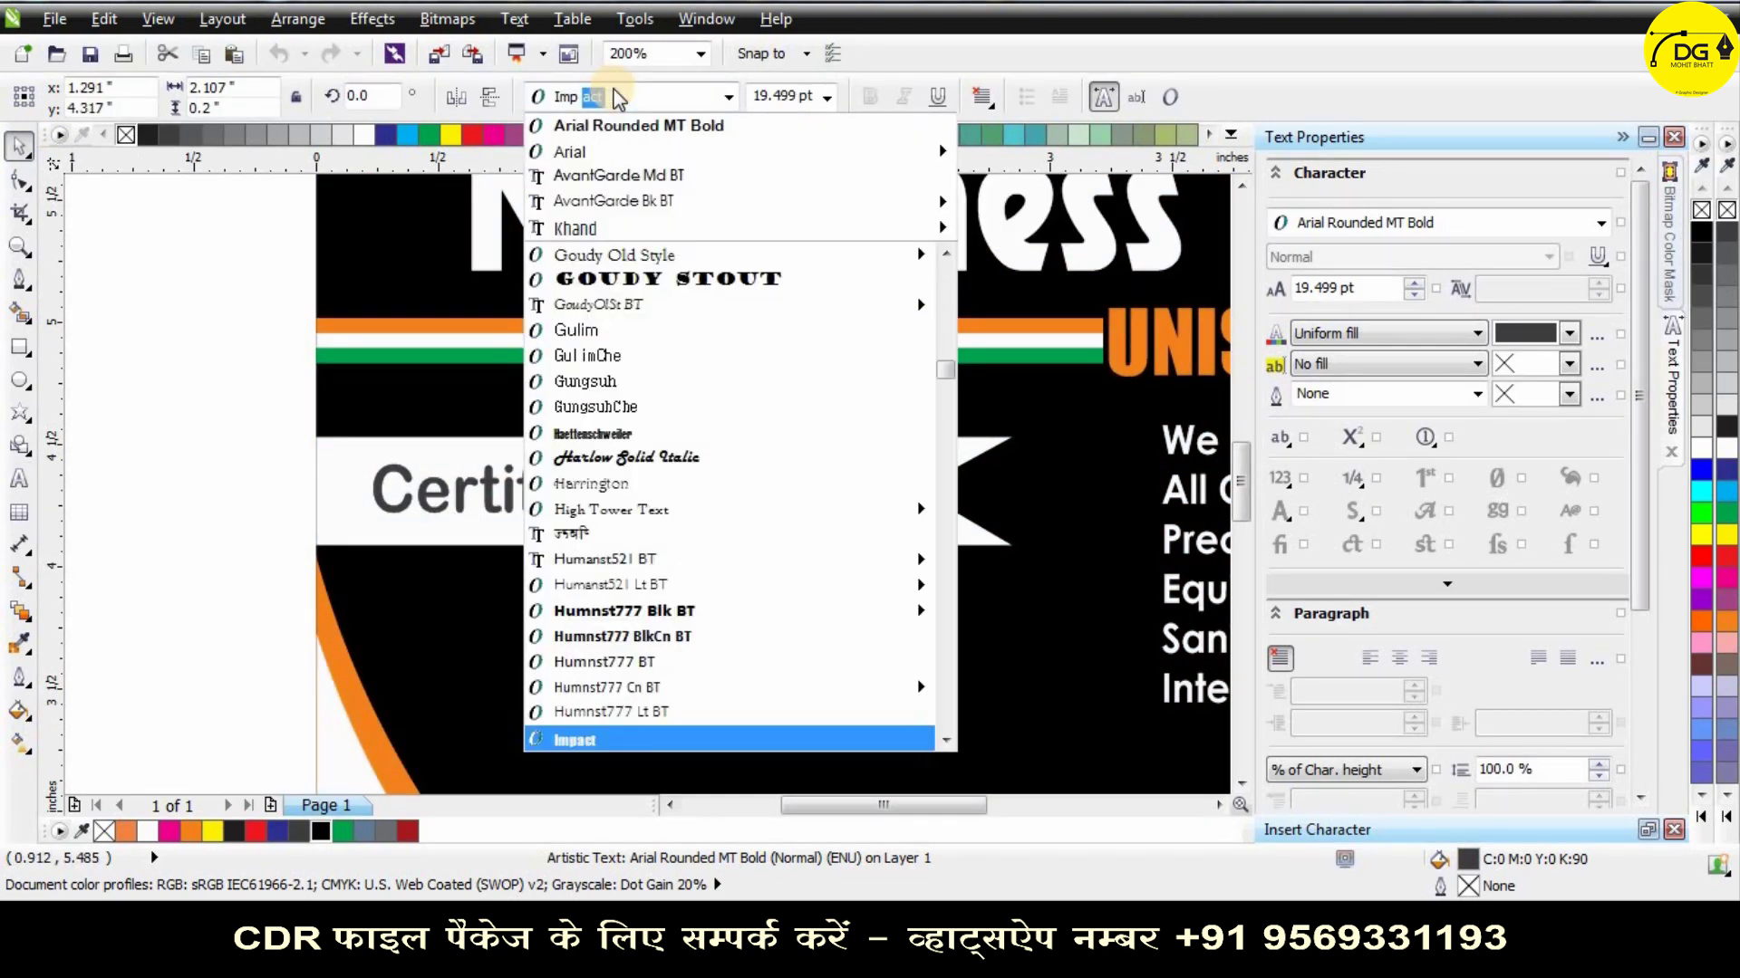
key(Return)
key(a)
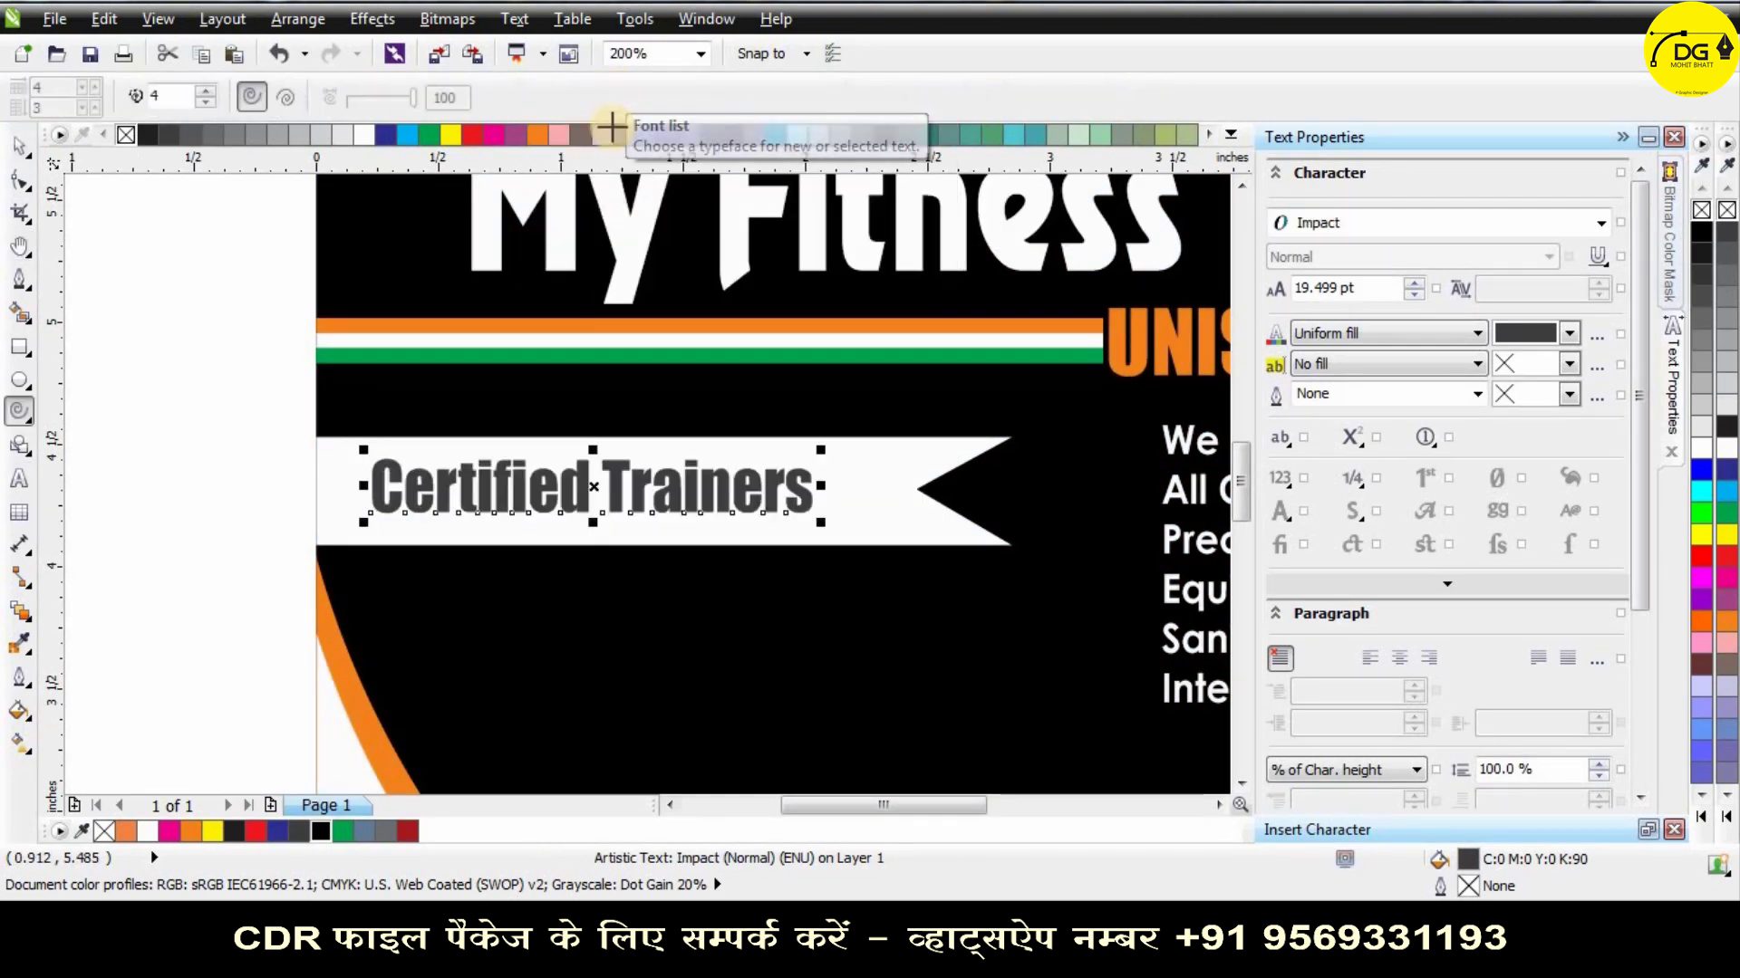
click(213, 445)
click(19, 147)
click(163, 281)
Set the Certified Trainers text to the Khand font in bold.
click(505, 486)
click(578, 96)
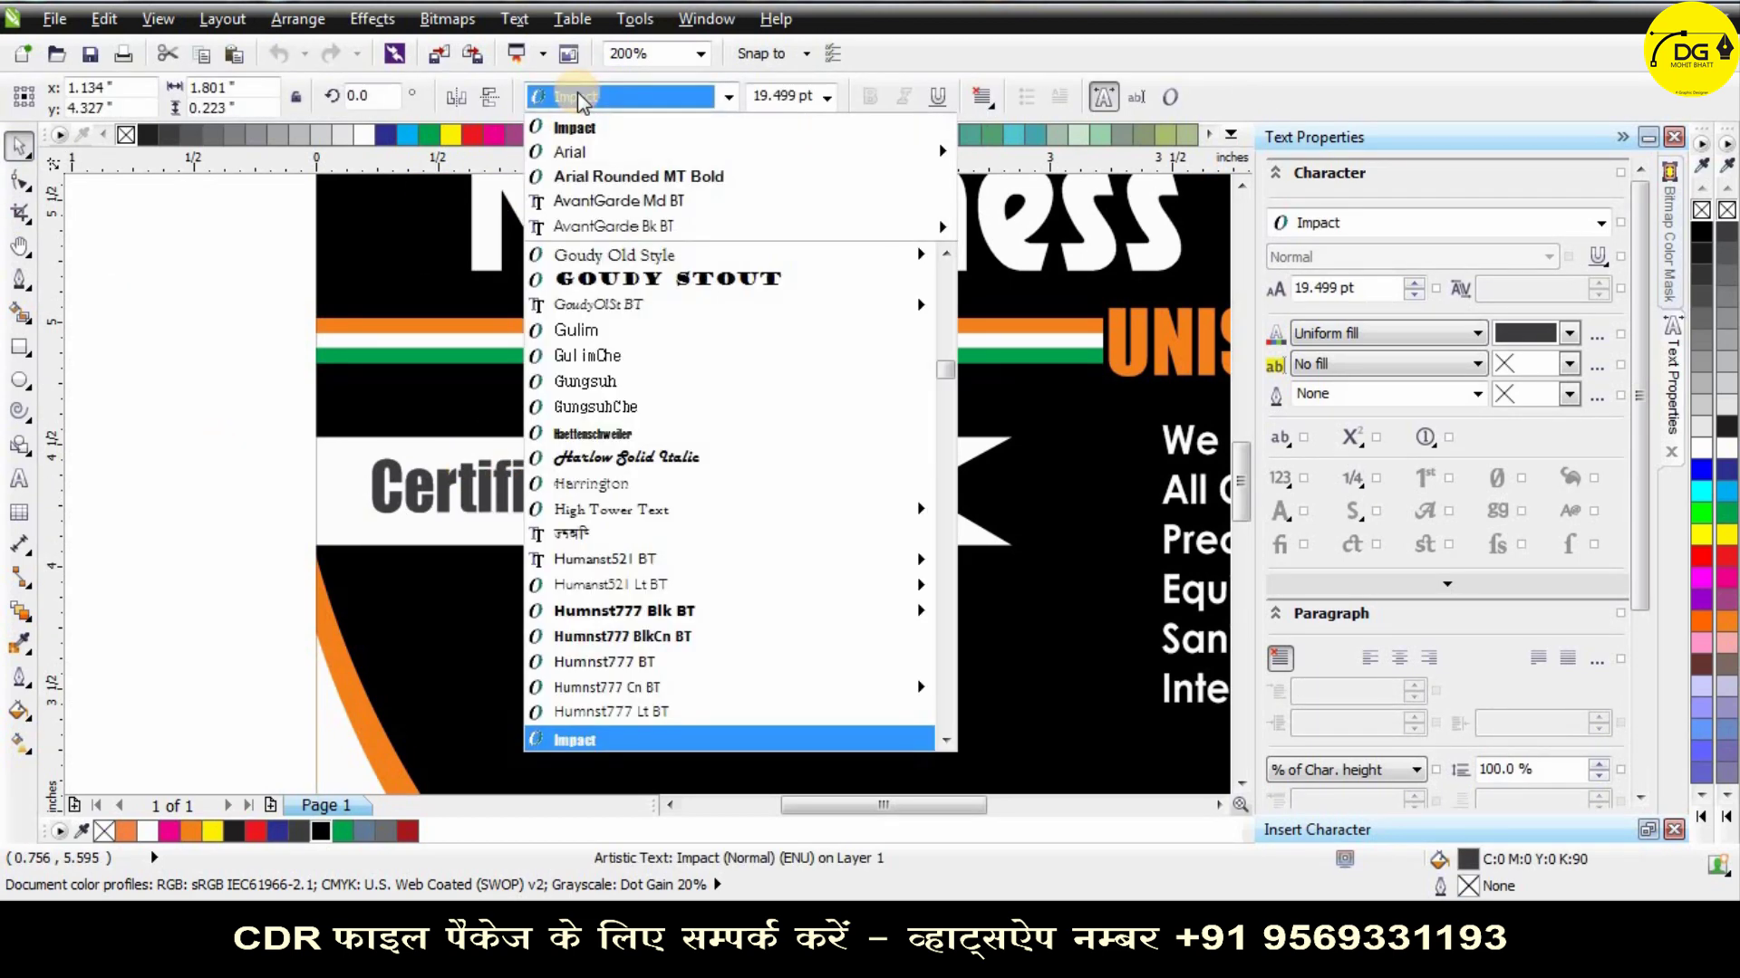
text(khand)
key(Return)
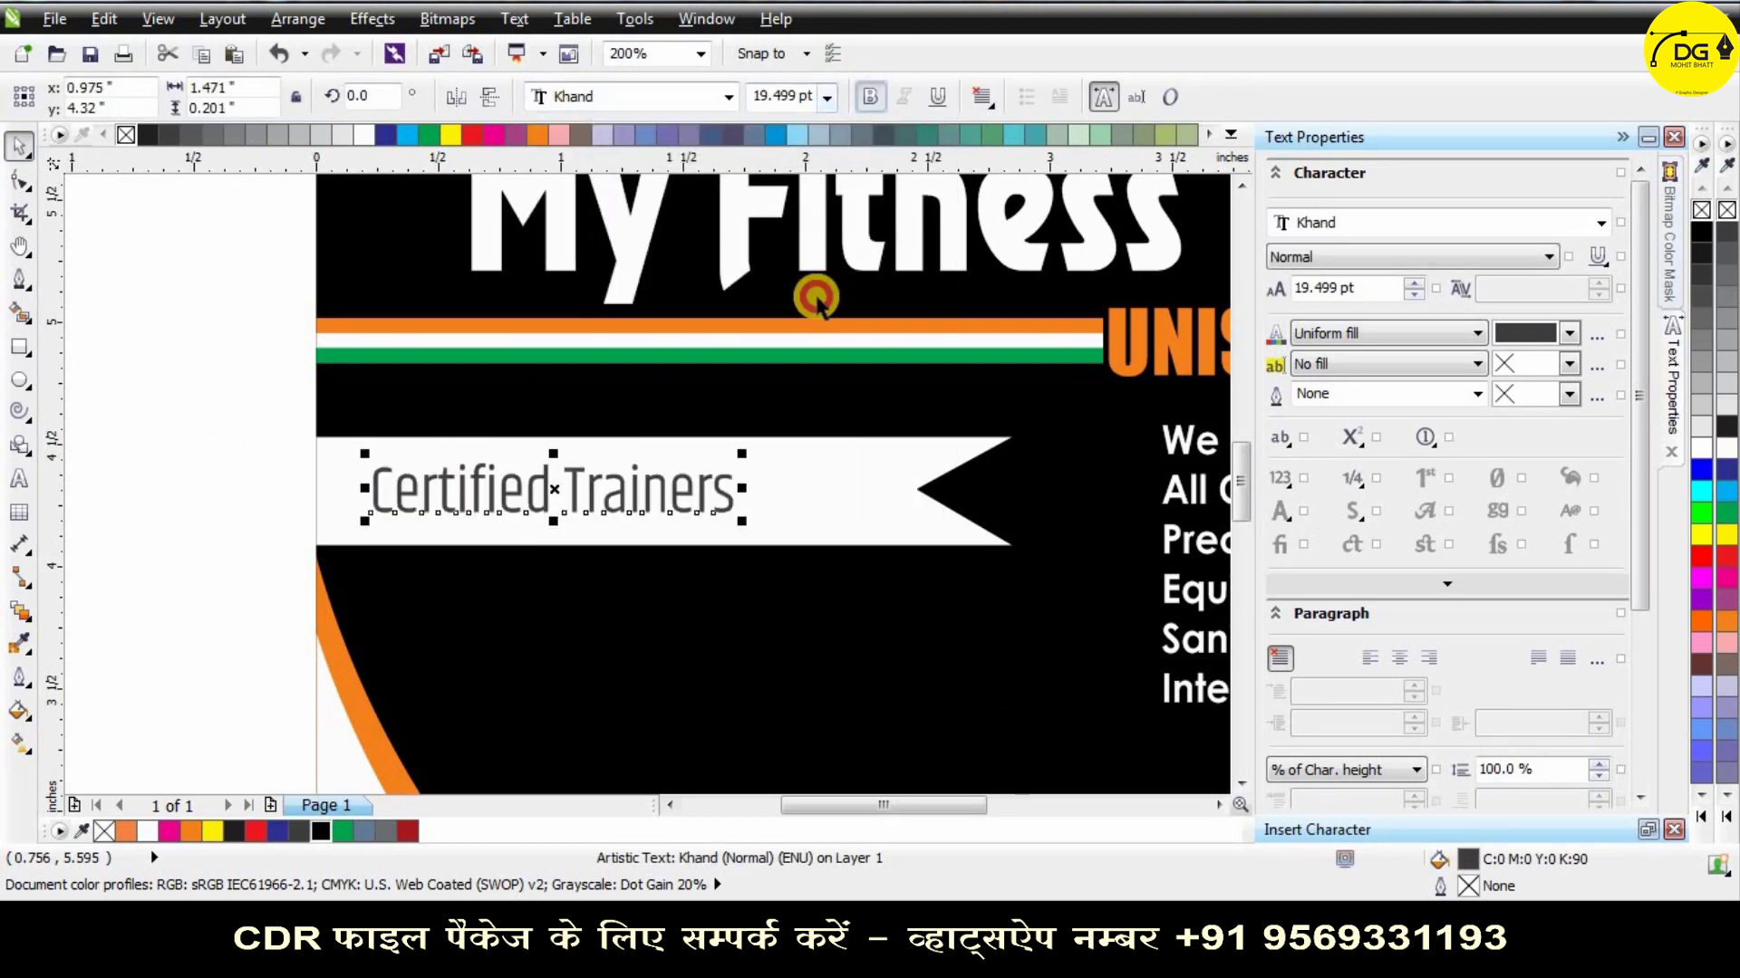
key(ctrl+b)
Enlarge the Certified Trainers text to about 24.7 pt and fill it dark red.
mouse_move(776, 520)
mouse_down()
mouse_move(823, 544)
mouse_move(793, 525)
mouse_move(800, 498)
mouse_up()
scroll(281, 466, down, 2)
click(407, 830)
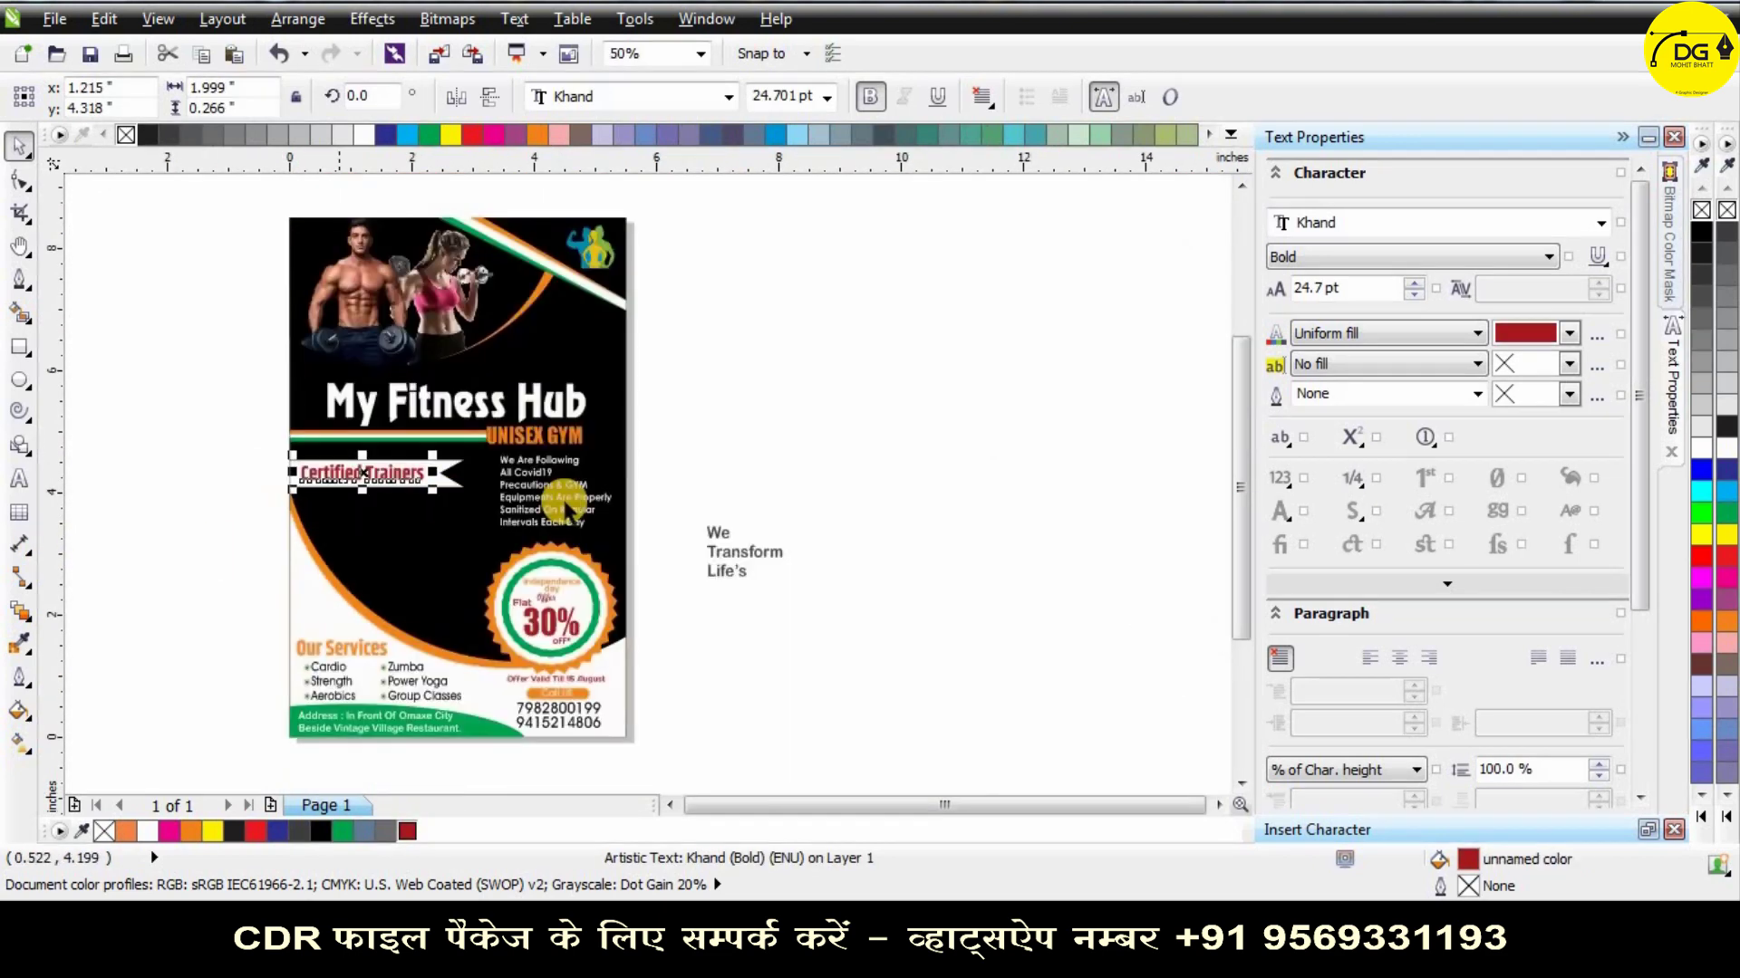
Move the We Transform Life's text onto the black area below the ribbon at about X 1.441, Y 3.436 in.
click(718, 535)
drag(718, 535, 357, 525)
click(709, 554)
drag(709, 554, 364, 534)
scroll(364, 533, up, 2)
Set the We Transform Life's text to Khand Bold and tighten its line spacing to about 69.2% of character height.
click(728, 97)
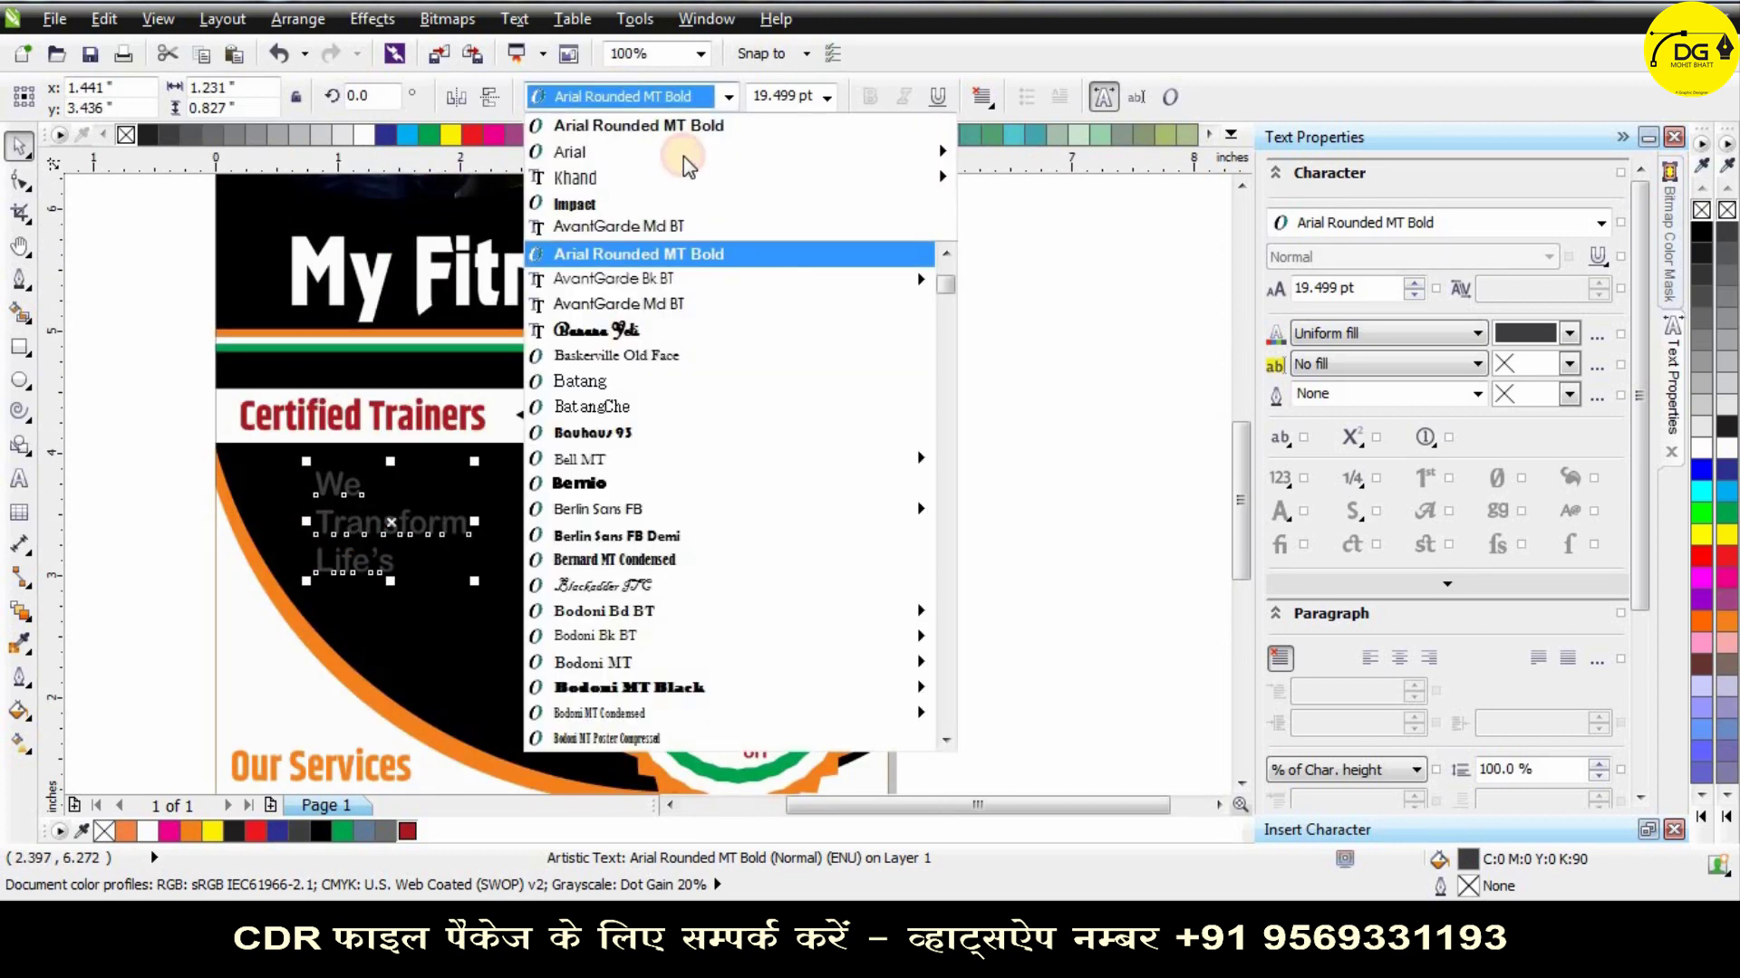
click(681, 178)
click(868, 94)
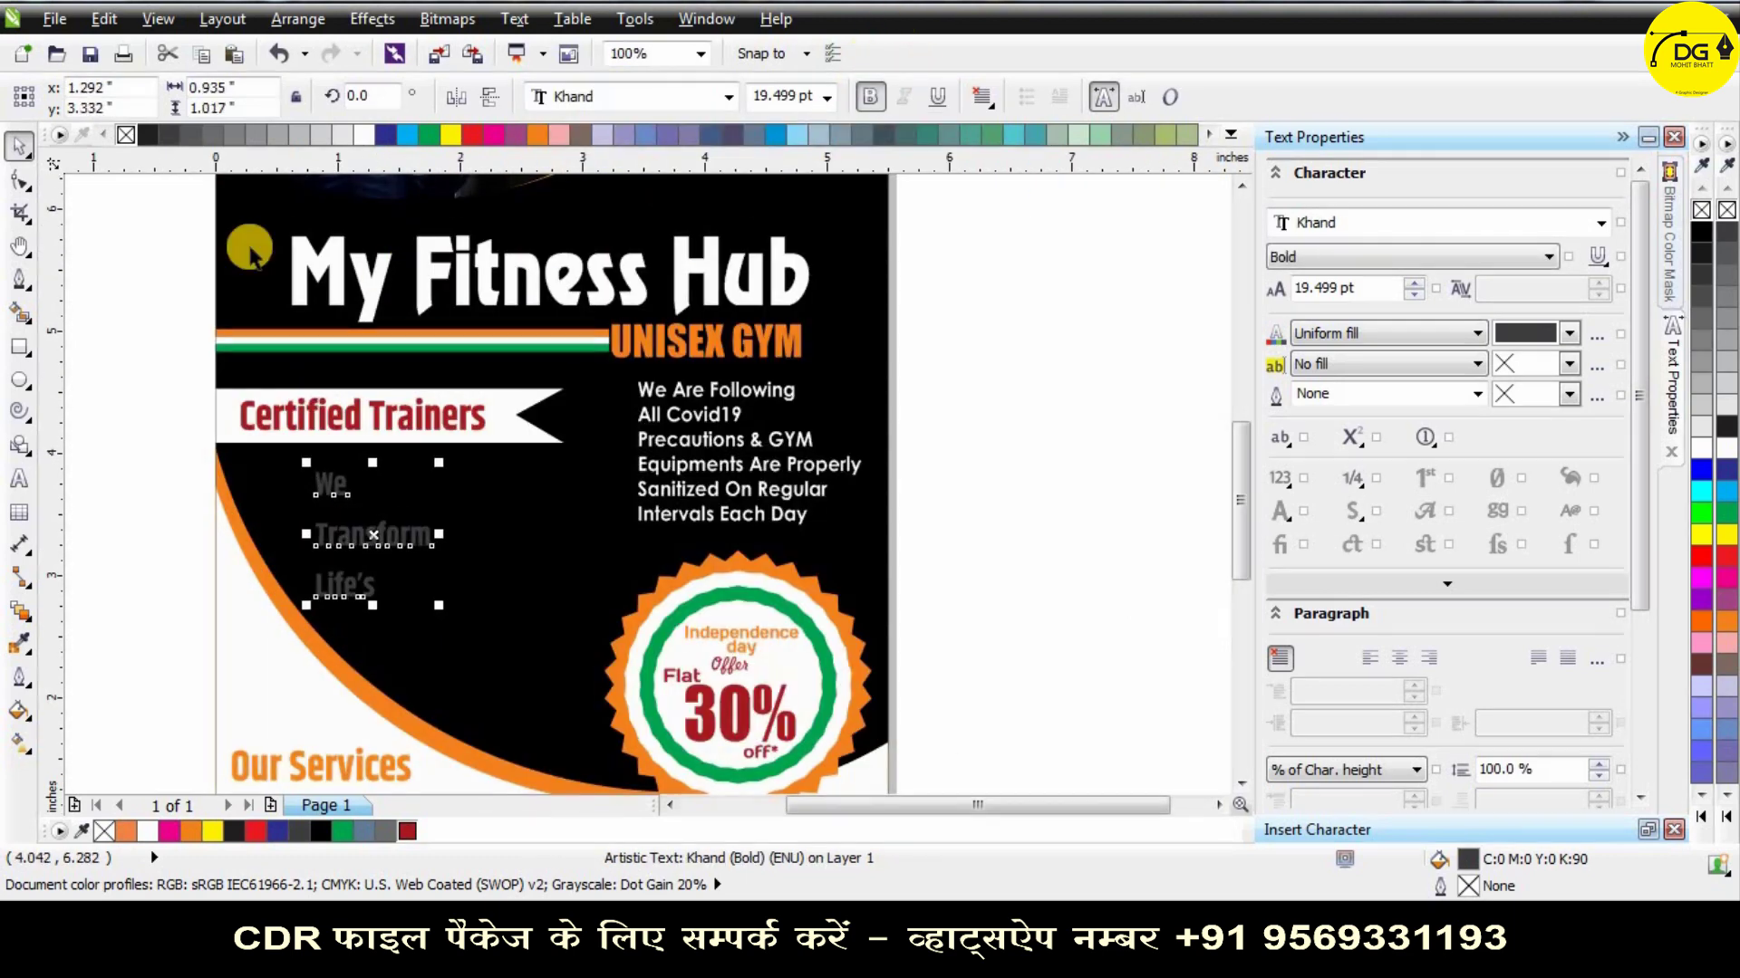
click(20, 181)
drag(303, 565, 303, 558)
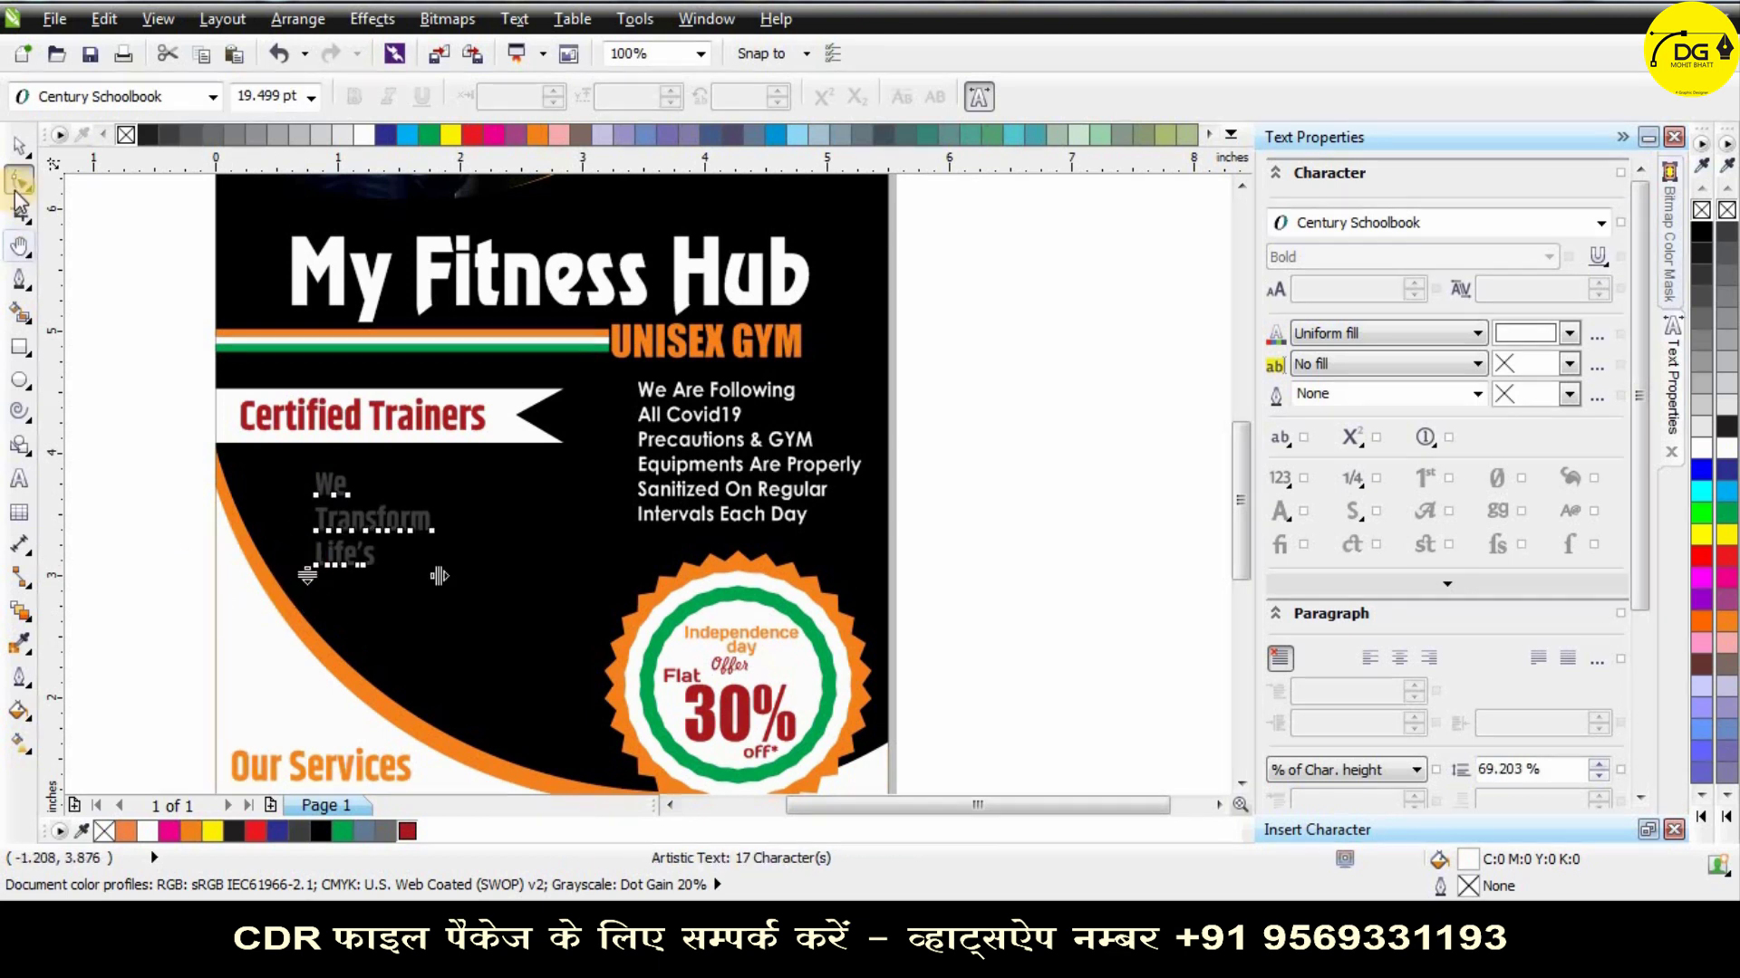
click(20, 145)
Enlarge the We Transform Life's text to about 31.9 pt and fill it white.
drag(433, 577, 474, 565)
drag(473, 560, 470, 551)
click(365, 137)
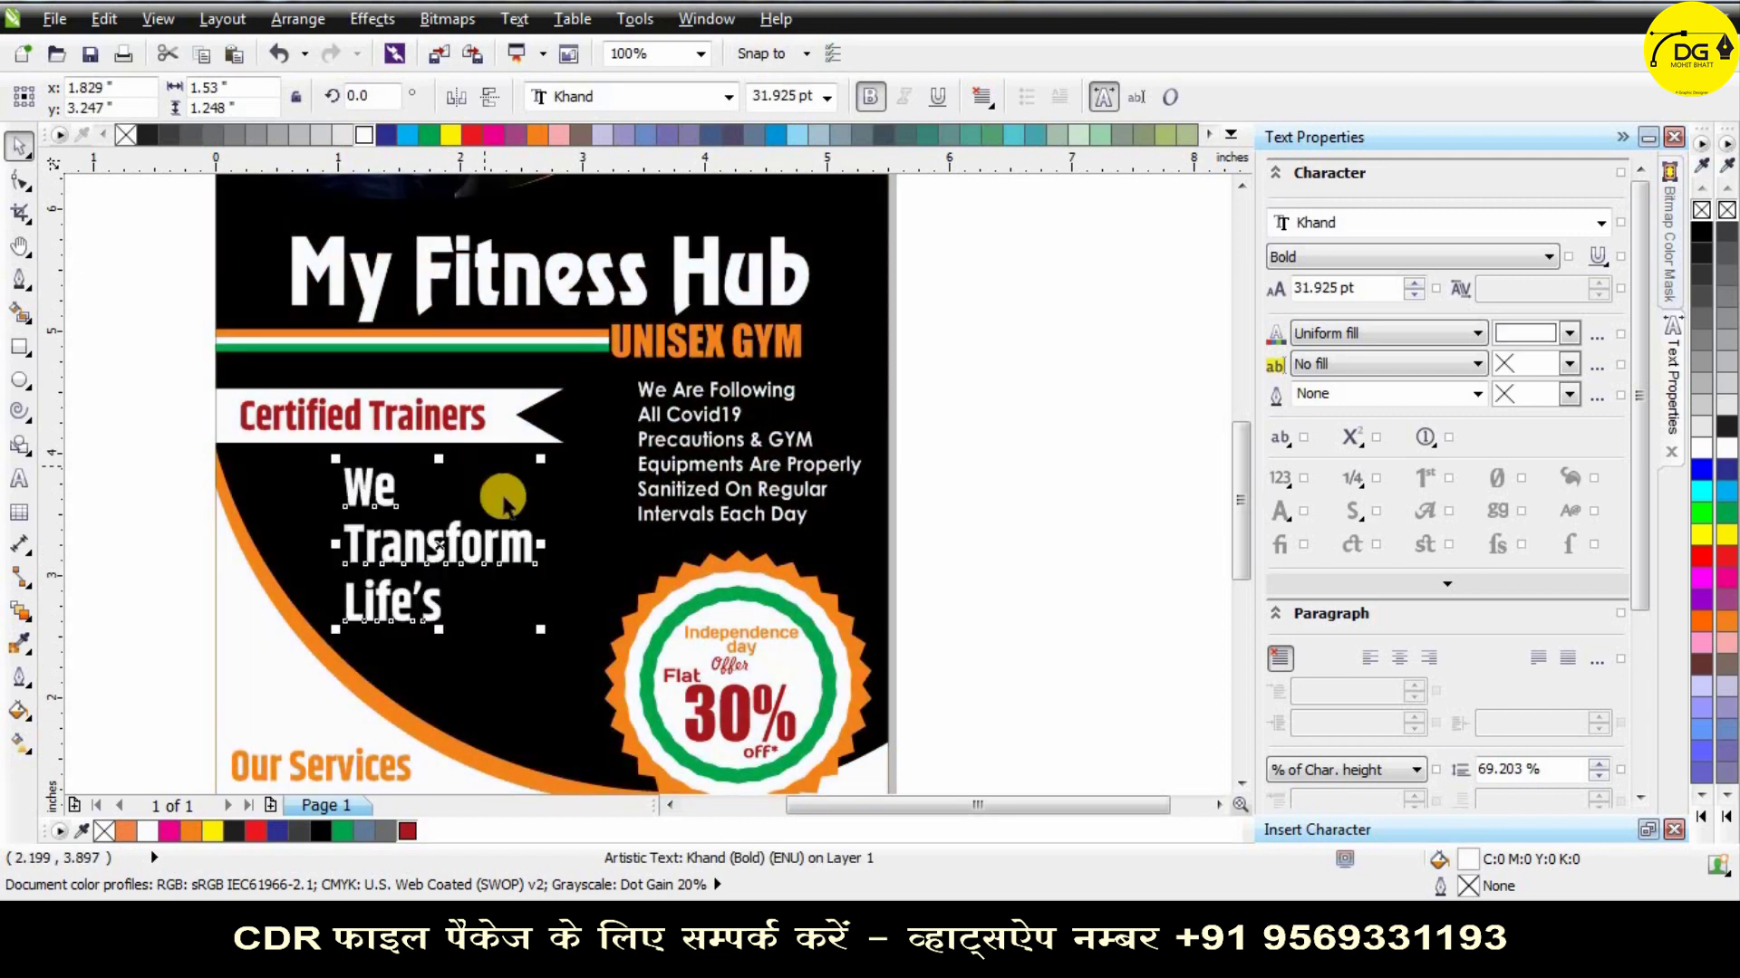
scroll(504, 497, down, 1)
key(Escape)
scroll(677, 620, down, 1)
scroll(662, 543, up, 1)
key(F4)
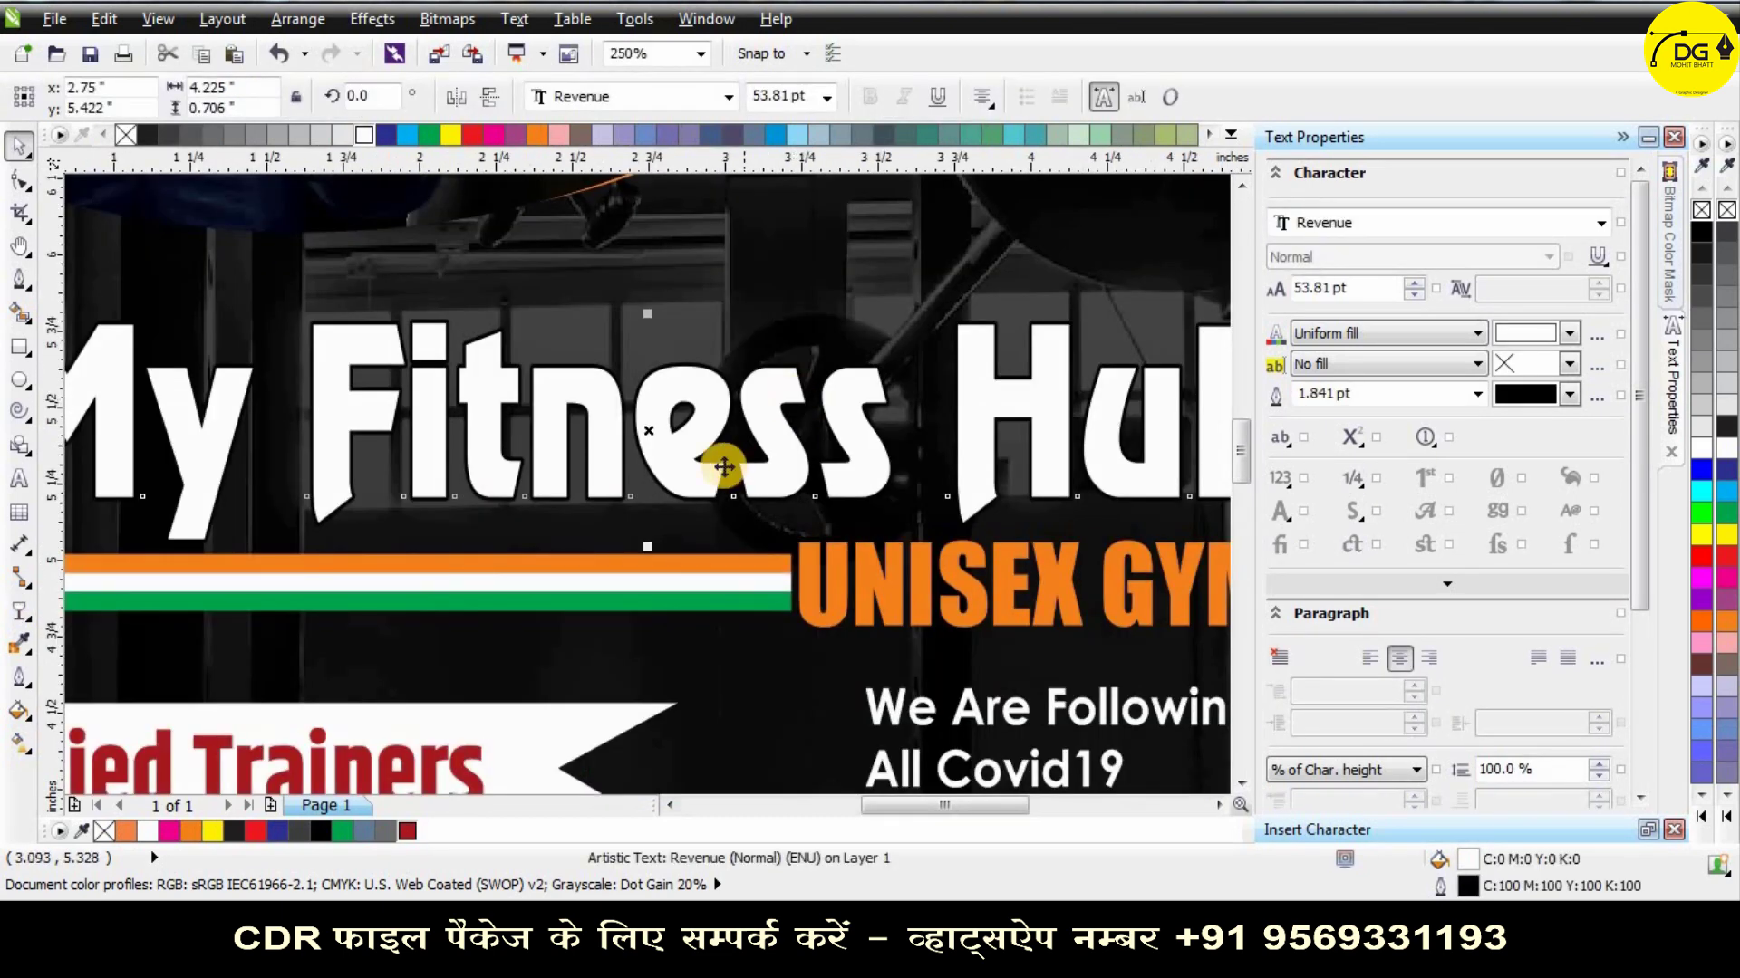
scroll(724, 466, down, 3)
key(Escape)
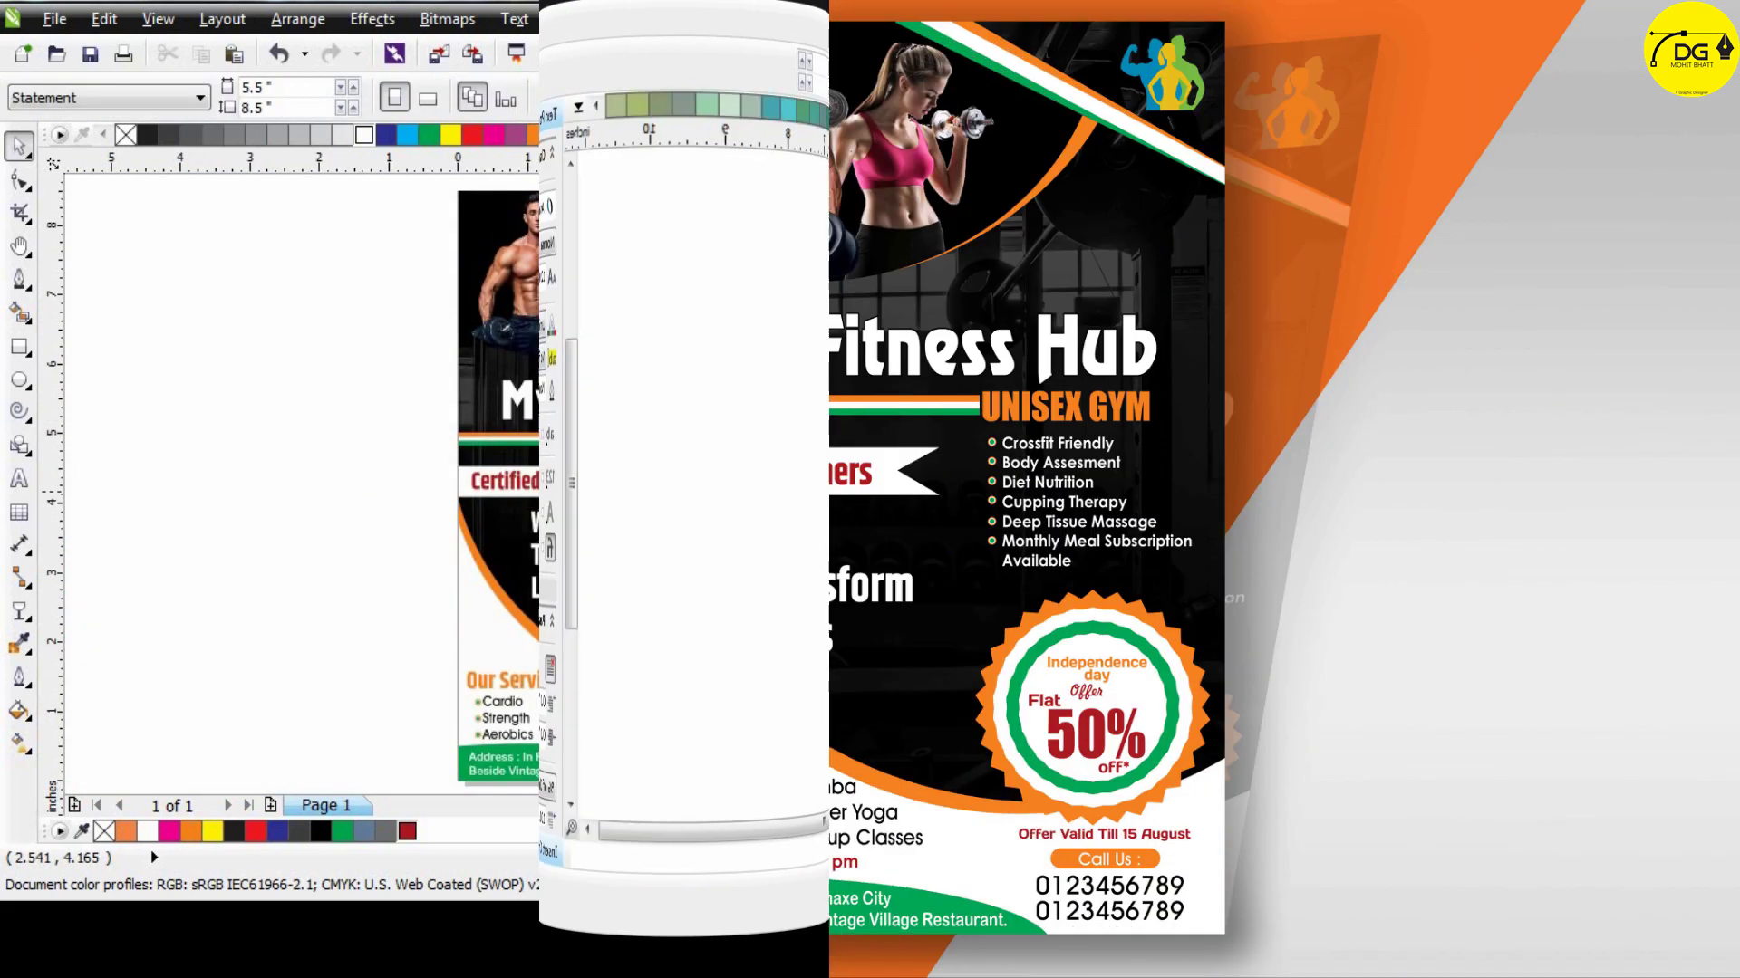